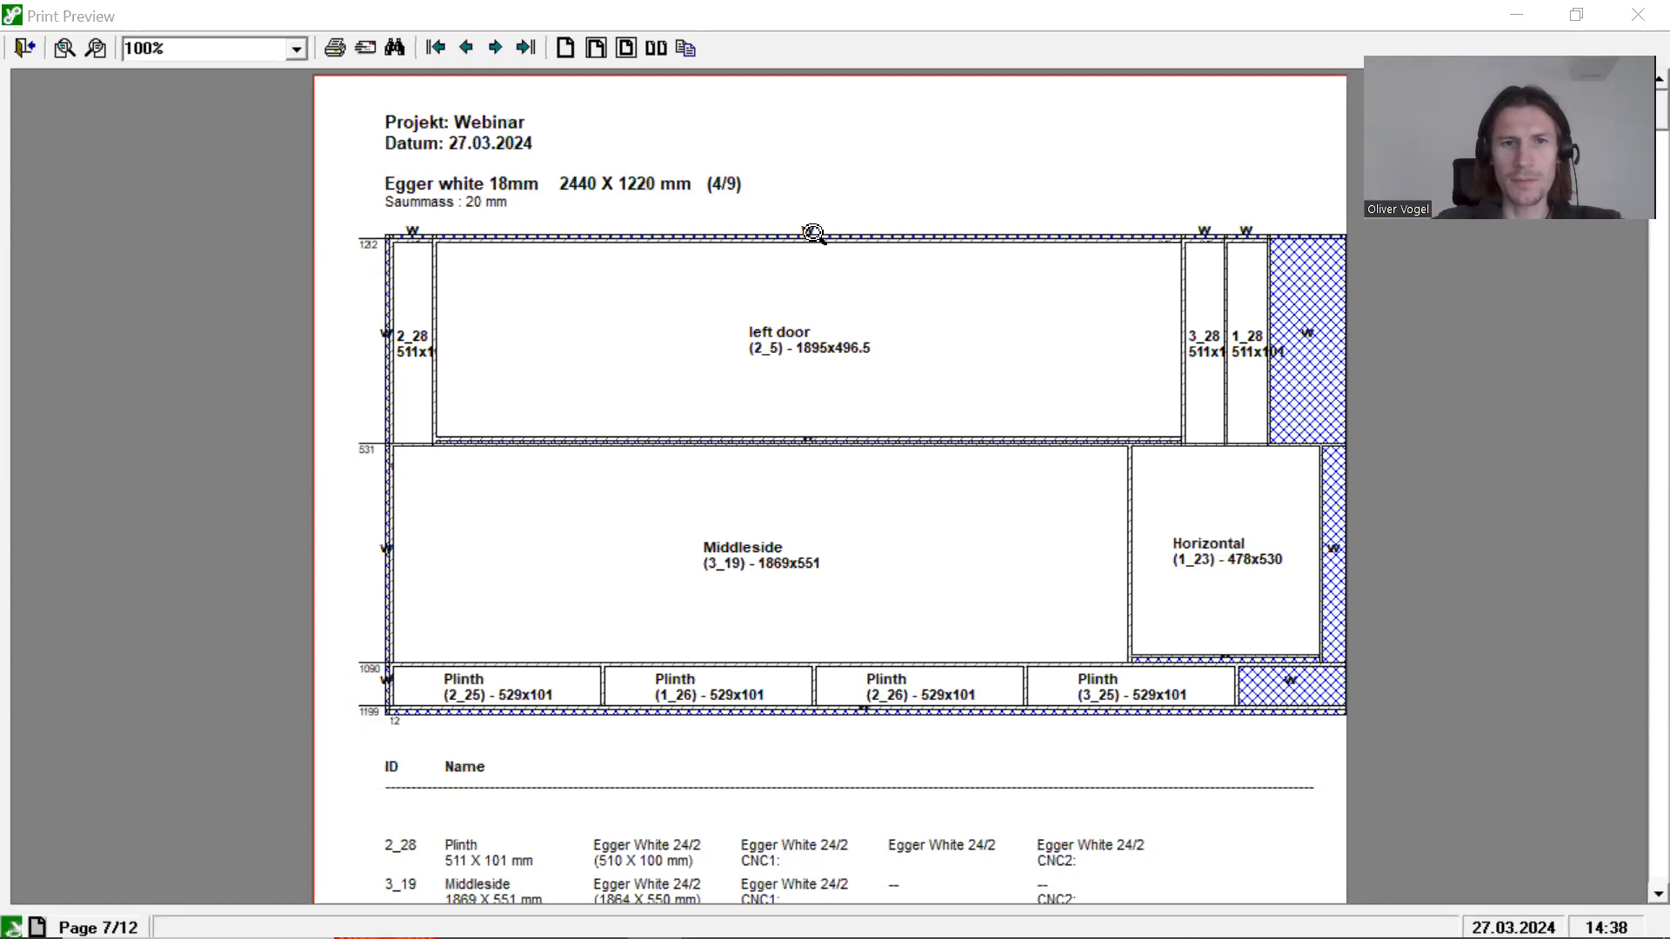
Step: Review the cutting plan of the Egger white 18mm panel and close the print preview
scroll(859, 339, down, 1)
scroll(861, 339, down, 2)
scroll(861, 338, up, 3)
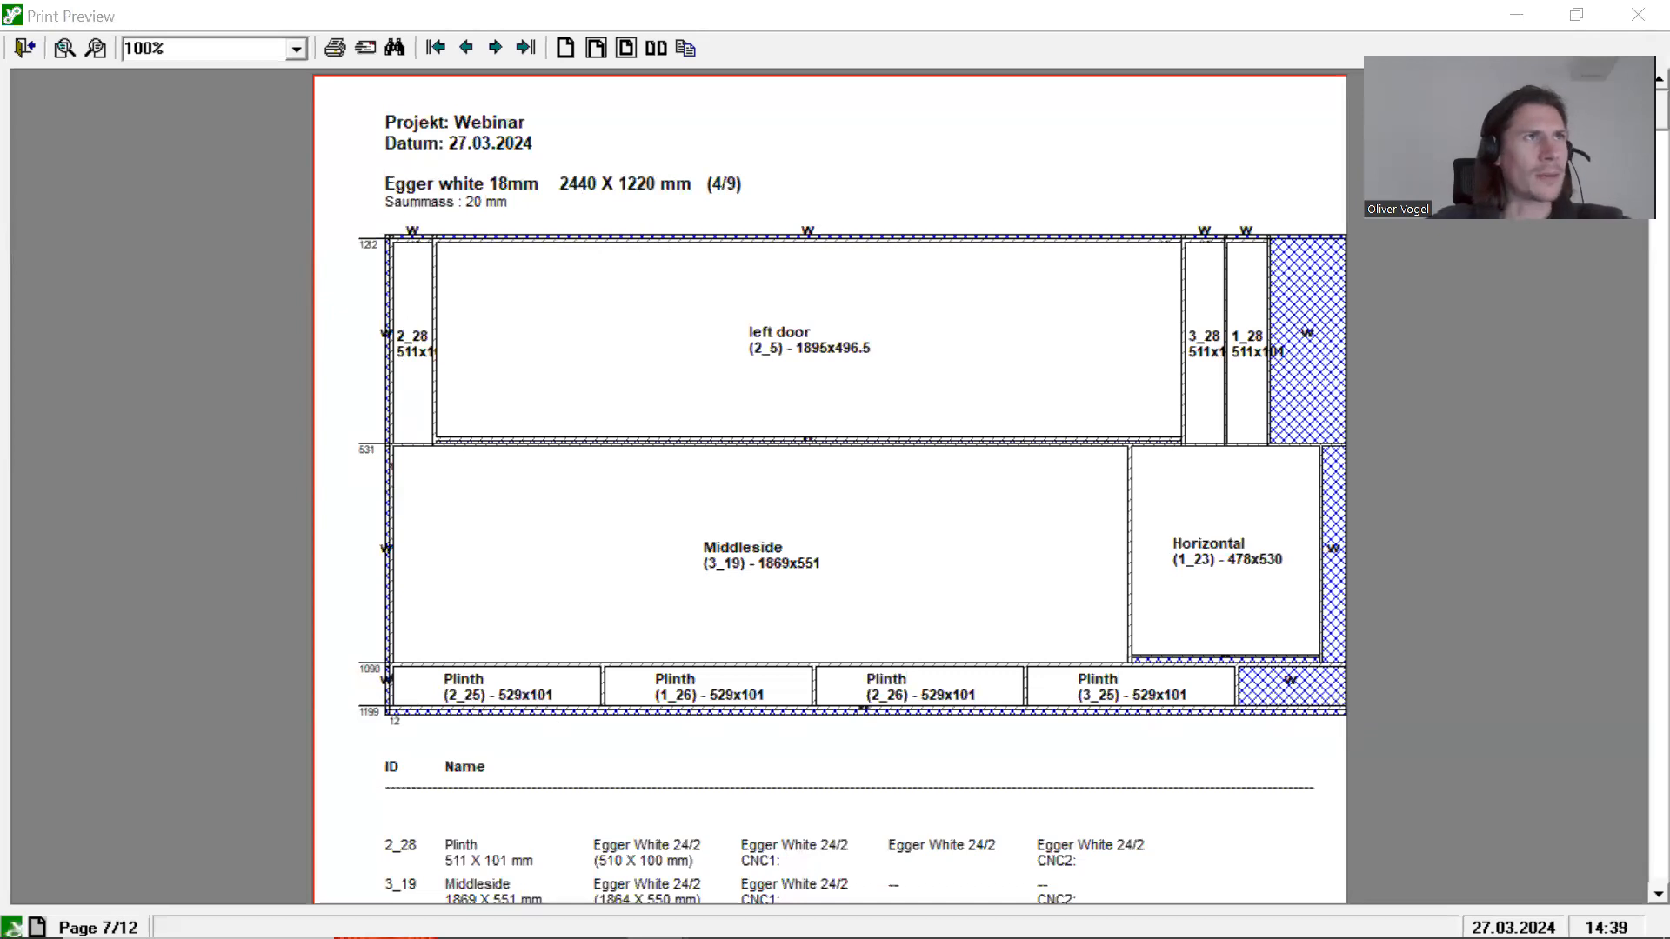
click(1638, 15)
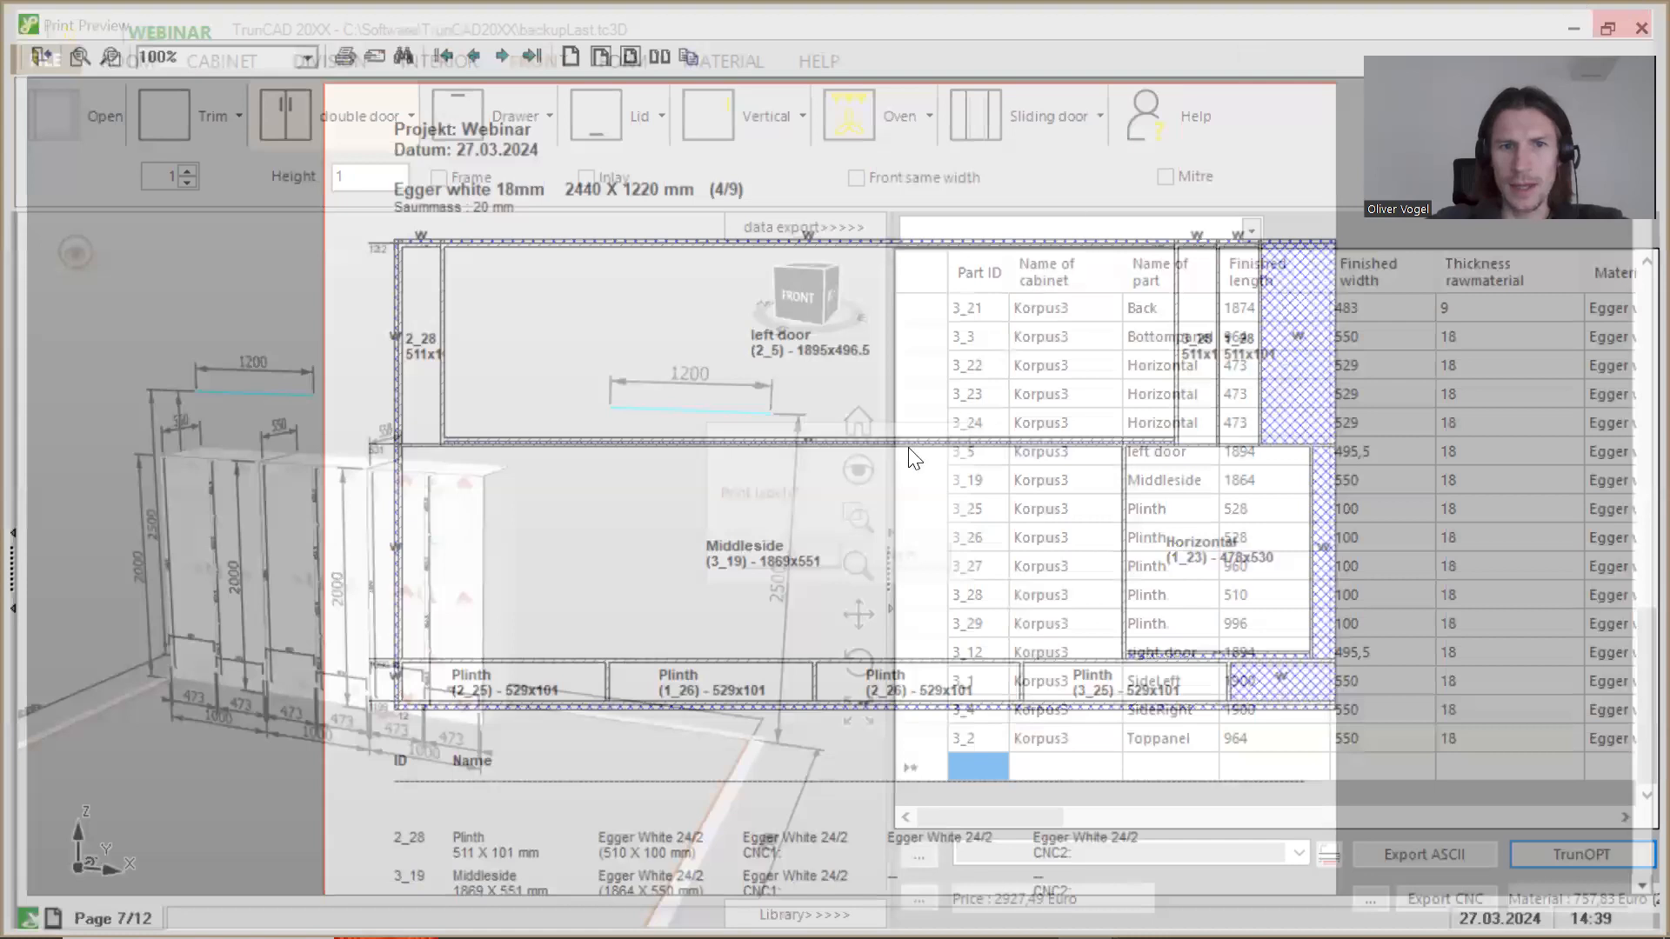
Step: Open the preview of the part labels, look through the label sheet and close it
click(804, 553)
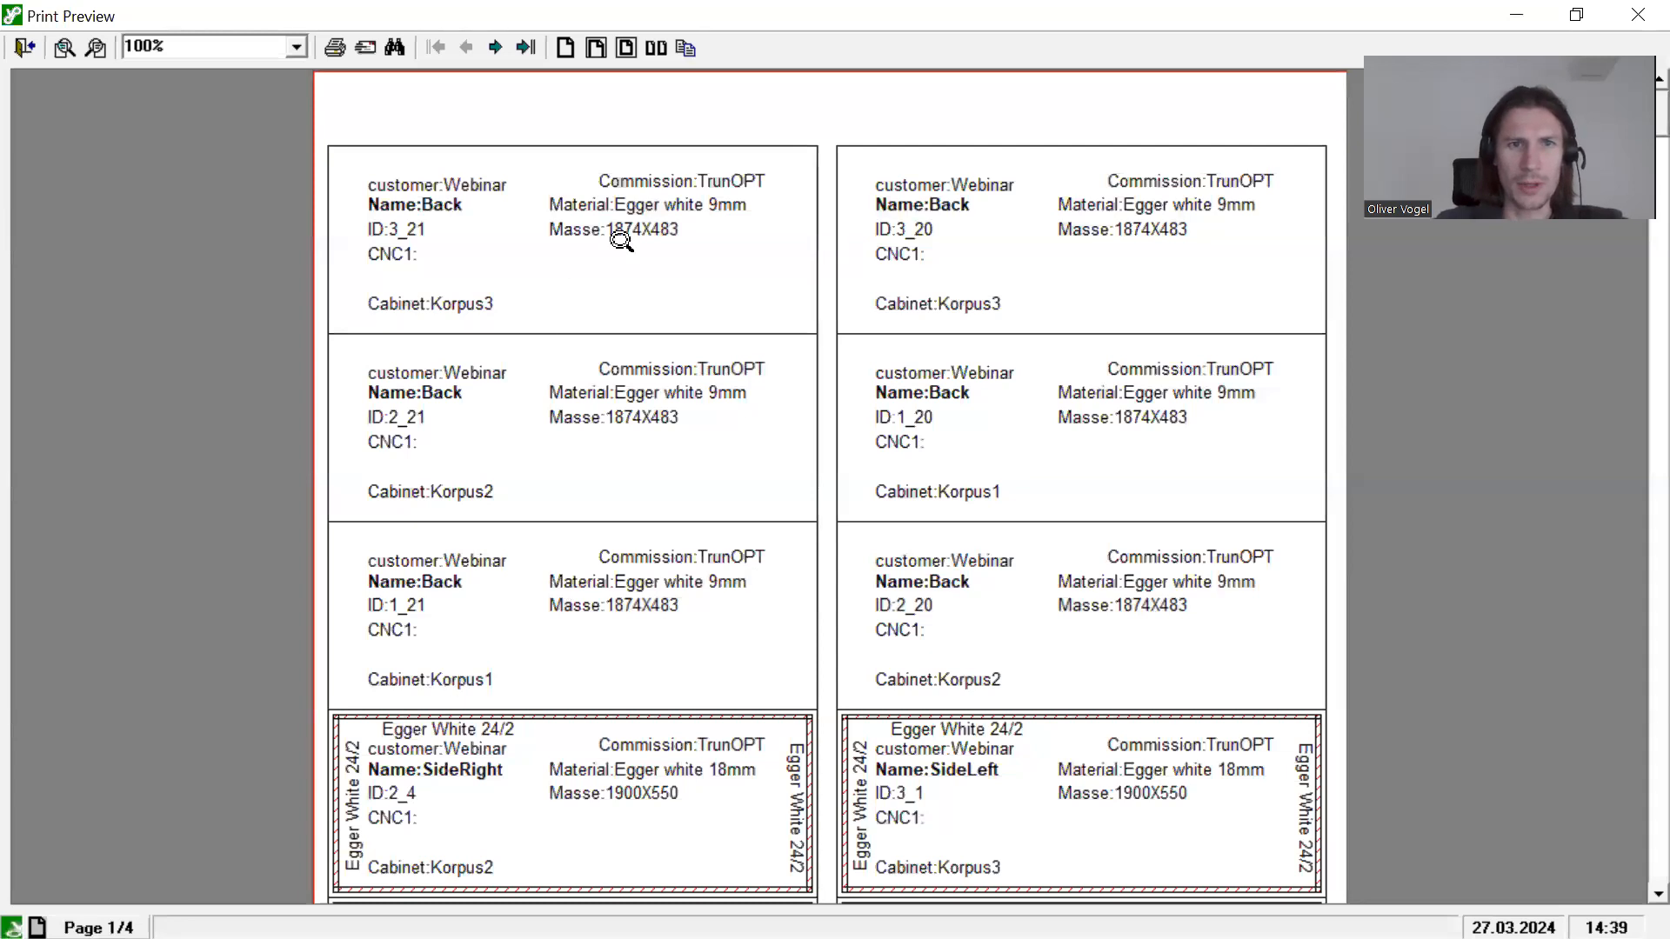
scroll(657, 279, down, 3)
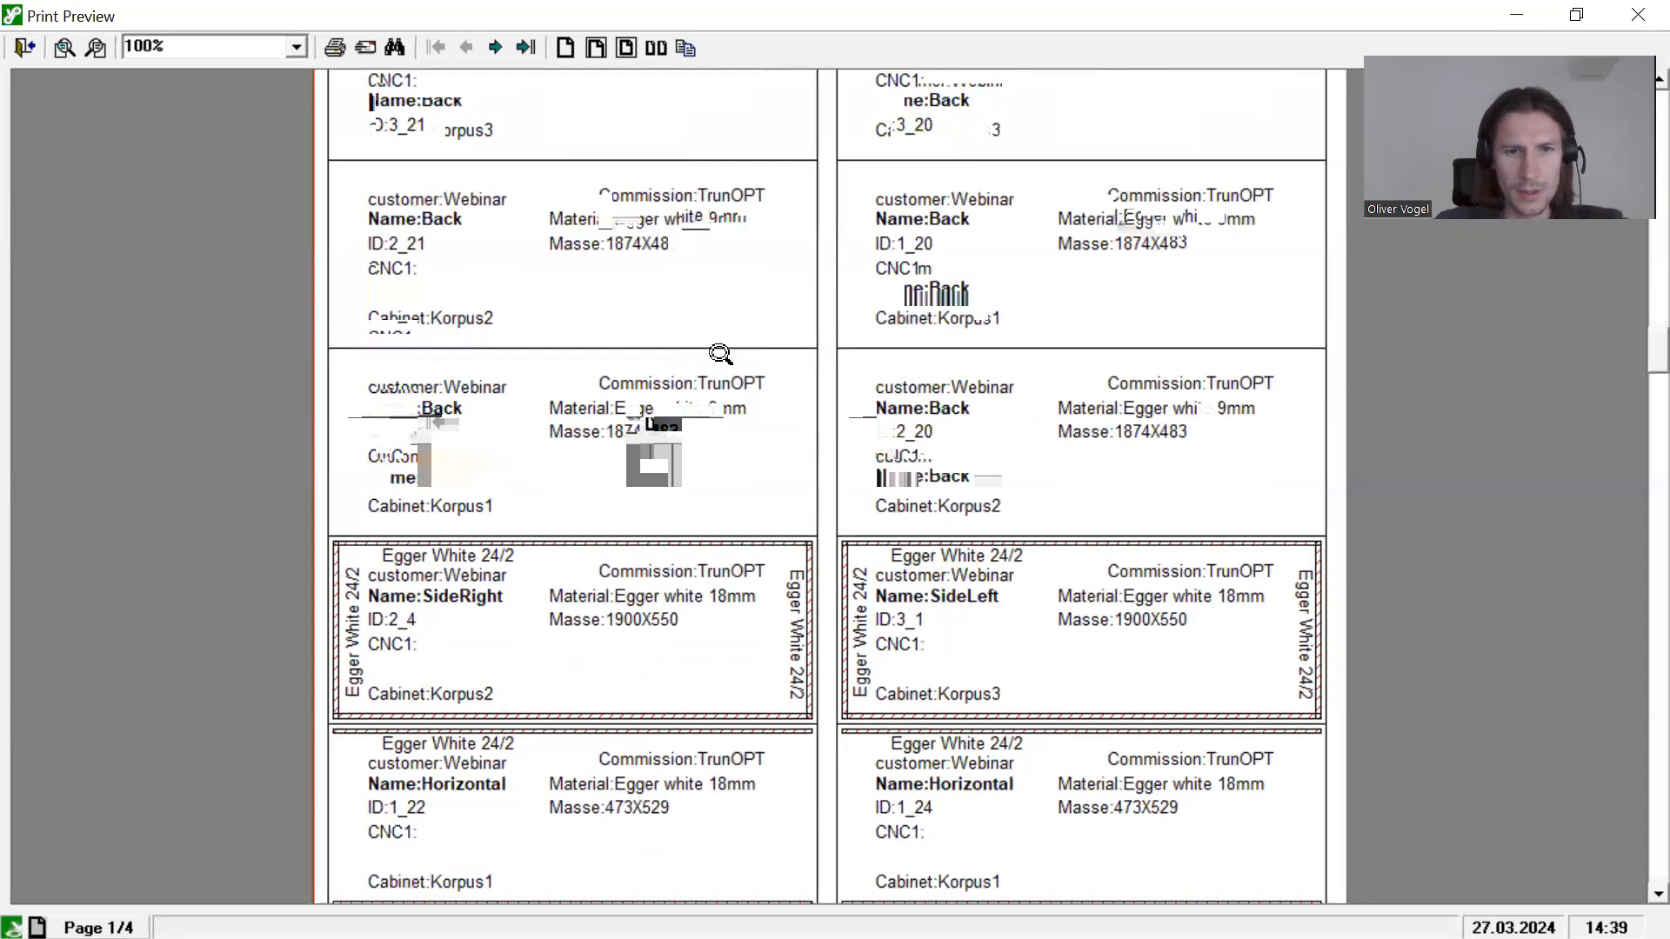
scroll(720, 353, down, 6)
scroll(720, 353, up, 7)
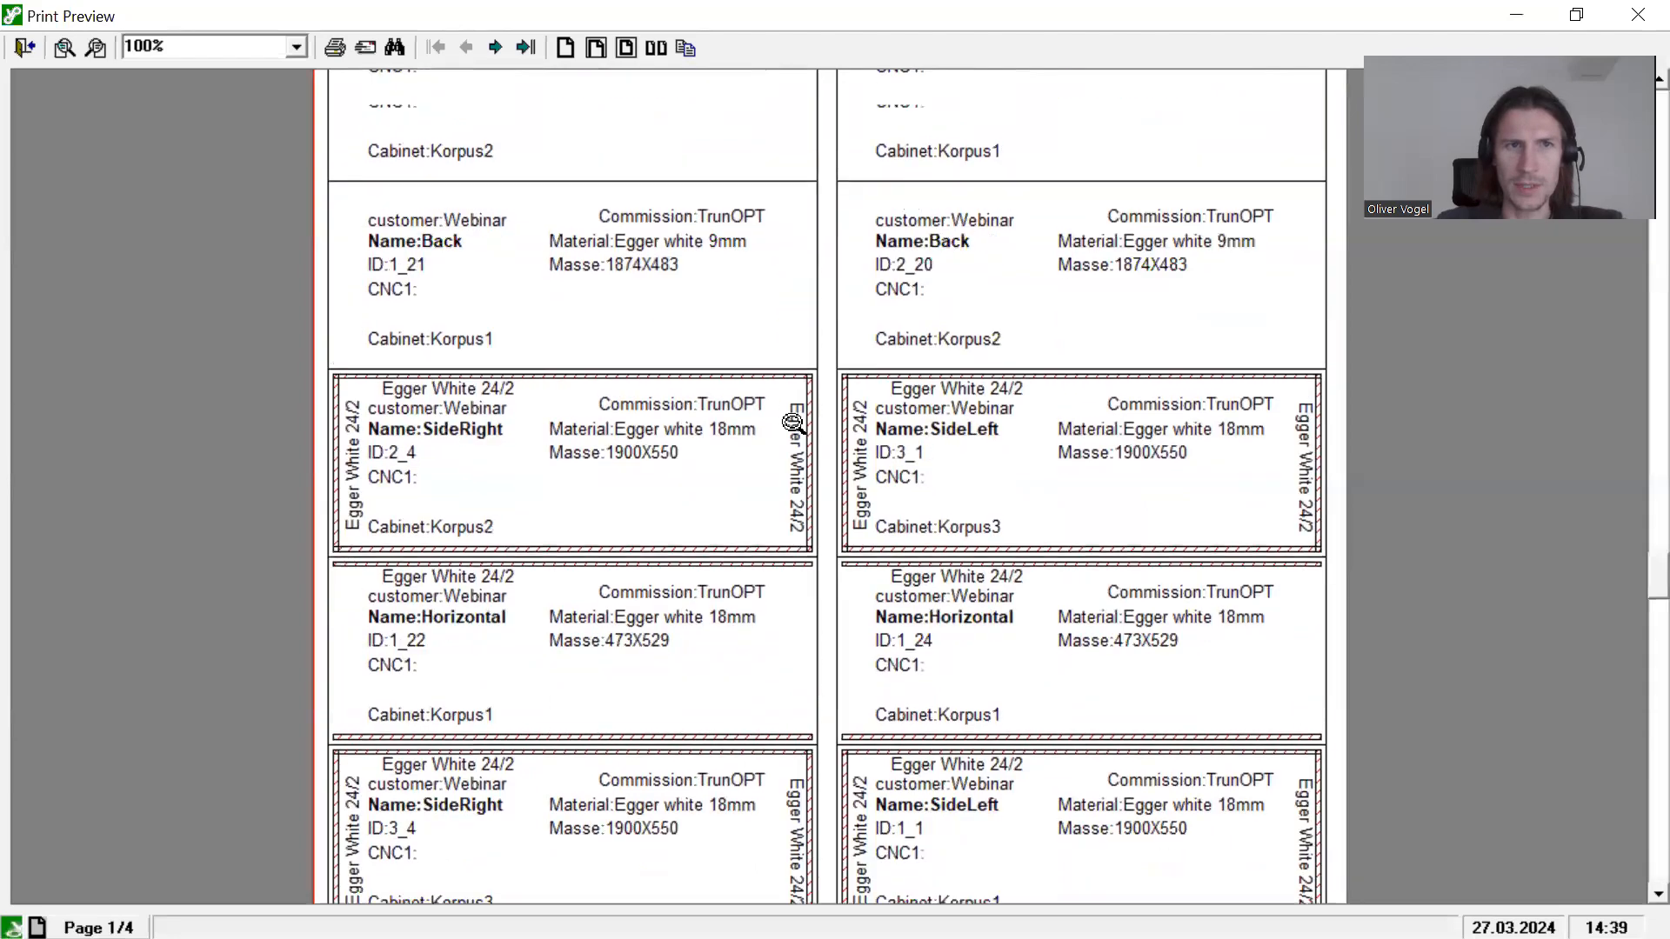
click(1633, 16)
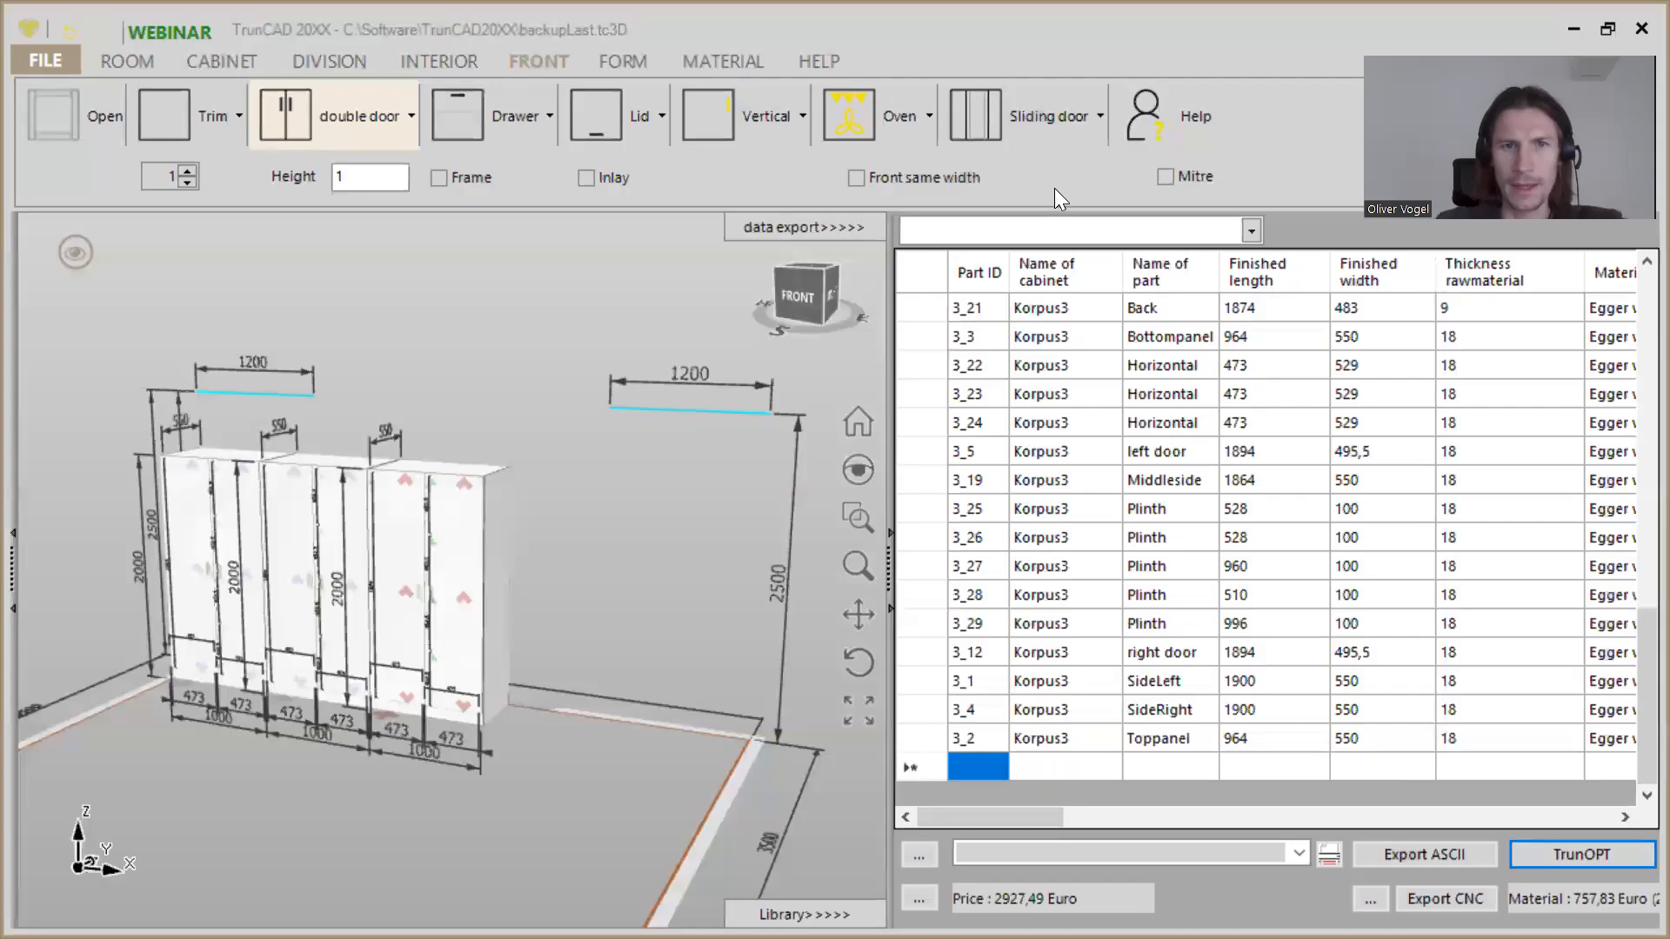
Step: Collapse the data export and start a new project without saving the current one
click(847, 226)
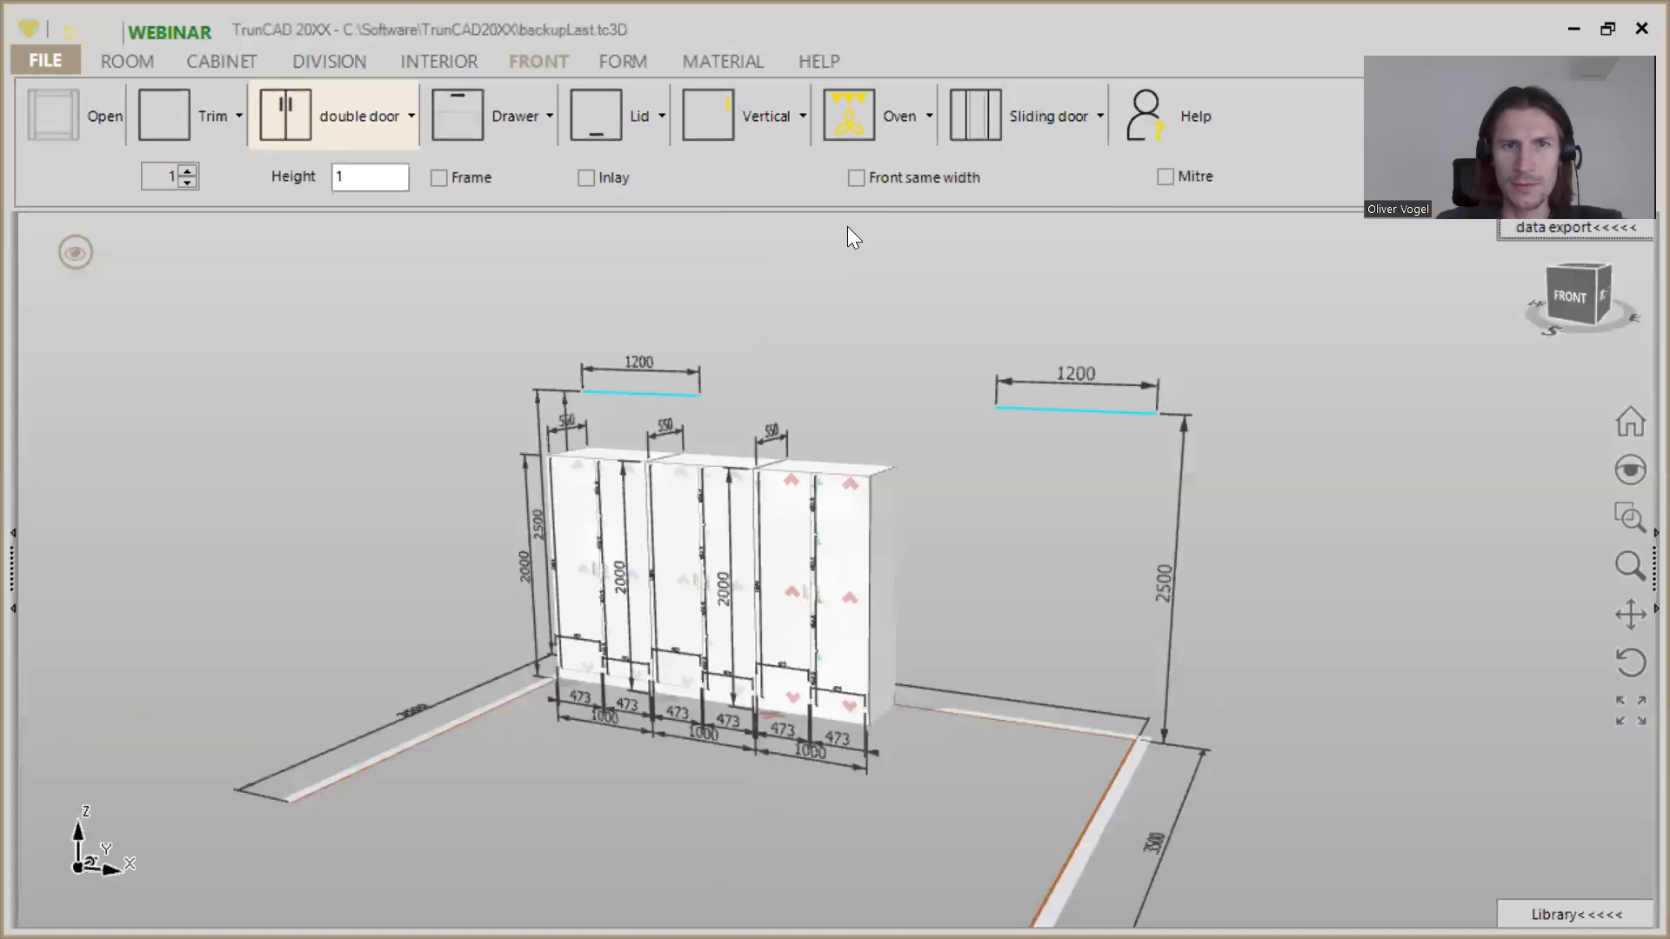
click(57, 58)
click(80, 98)
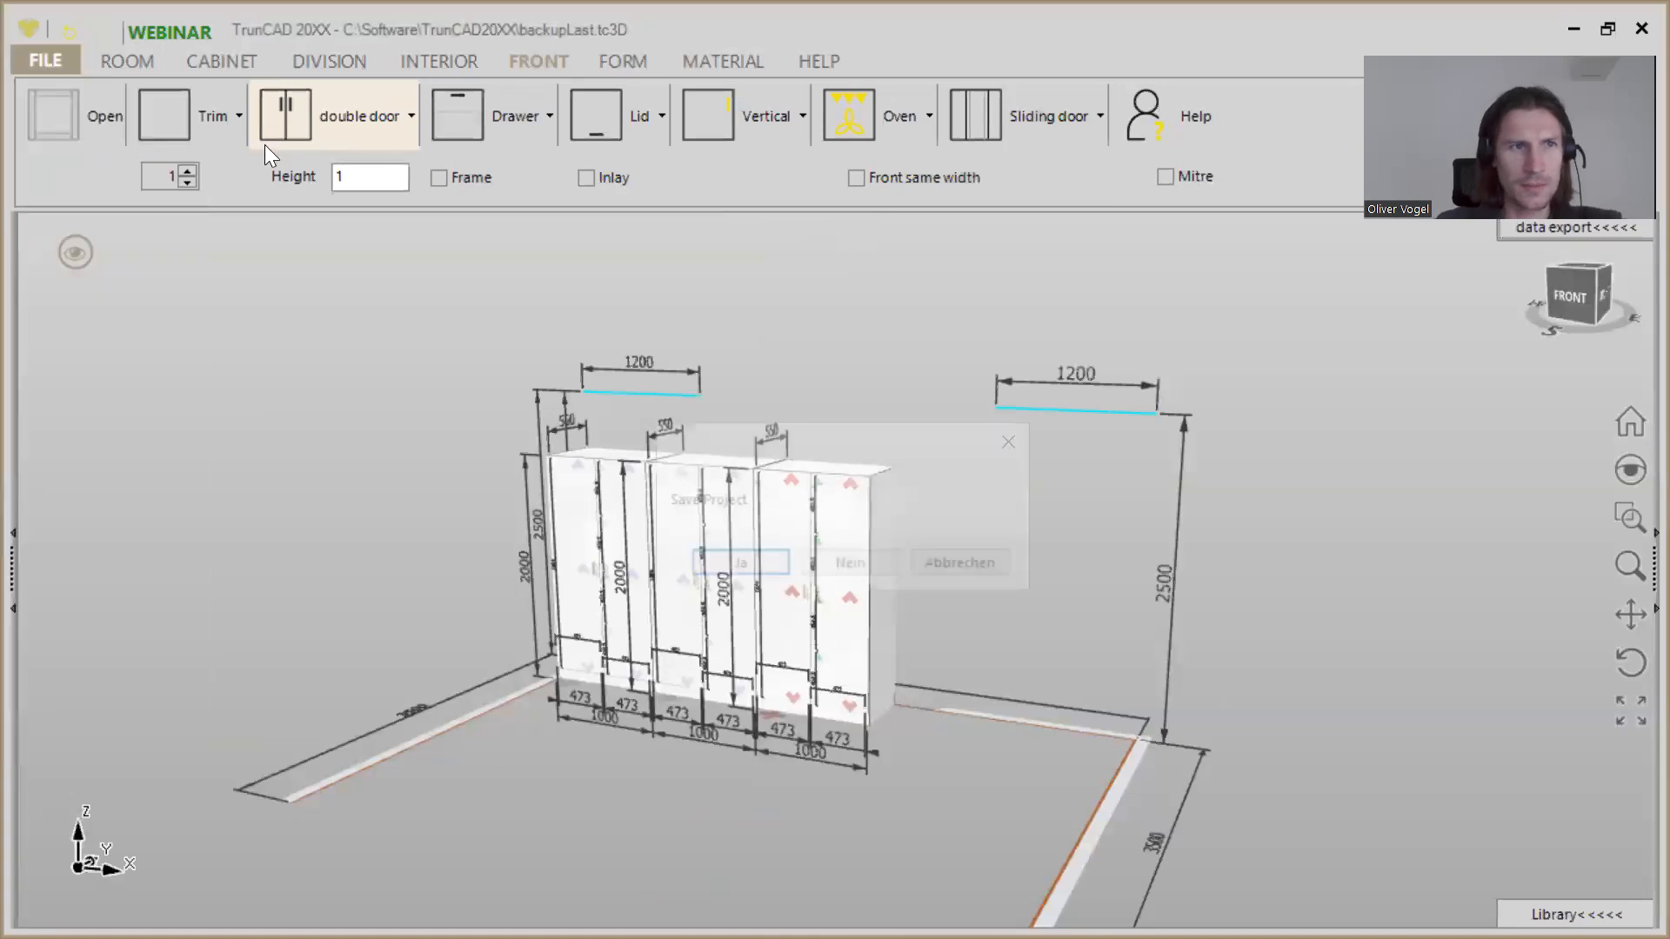
click(853, 565)
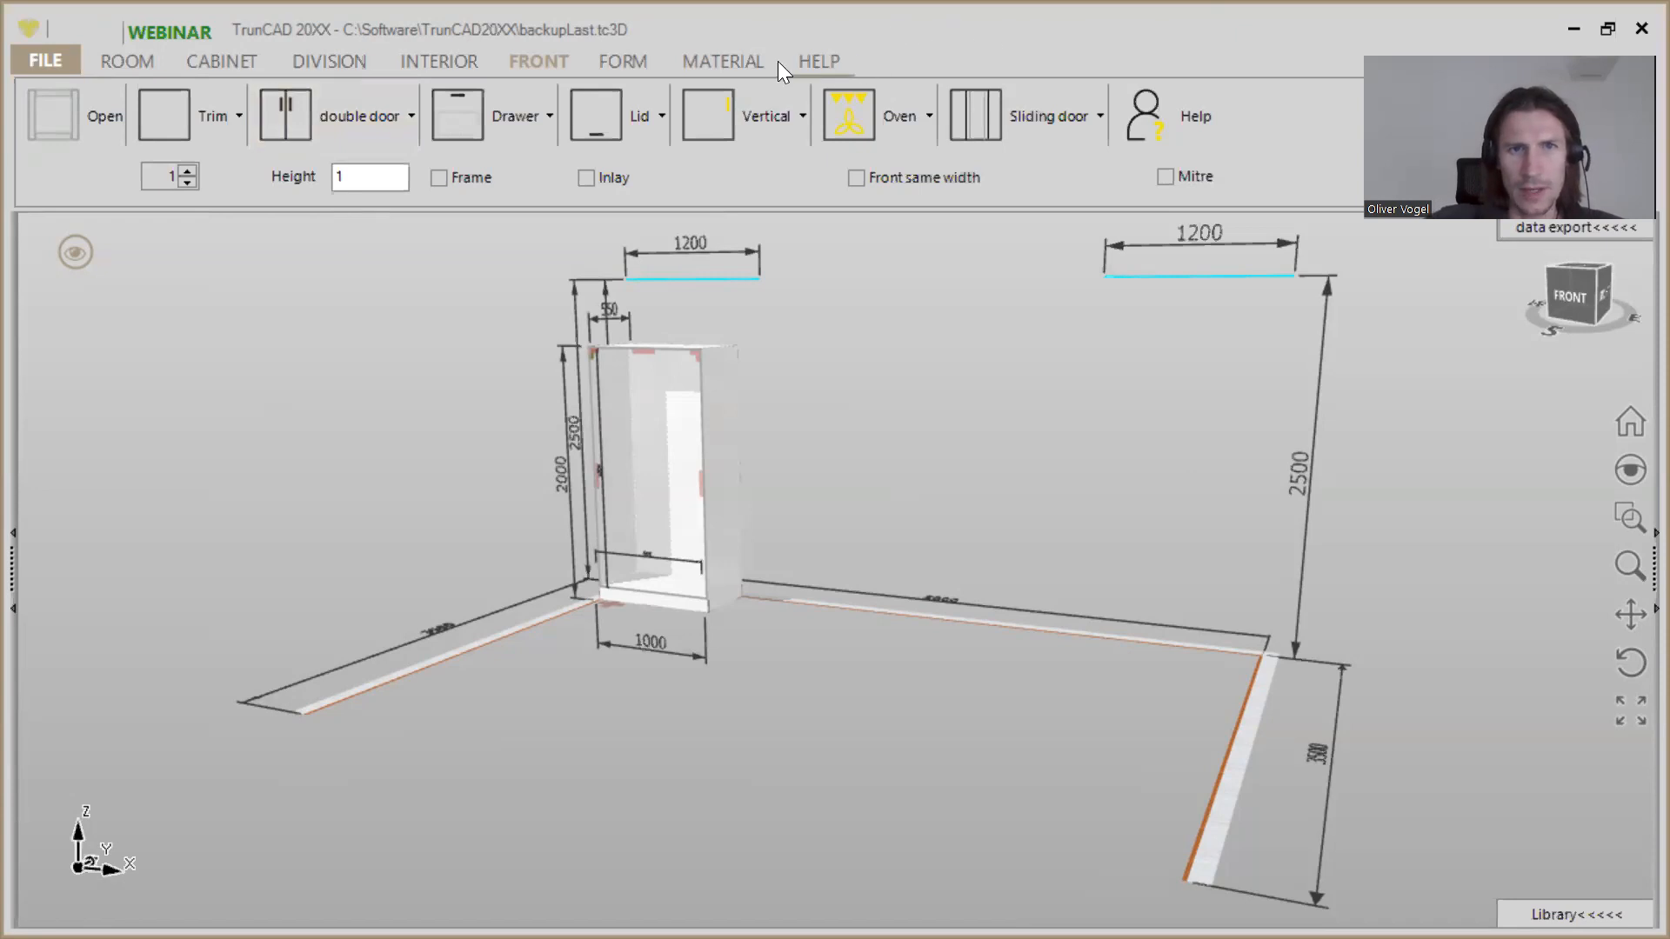
click(728, 59)
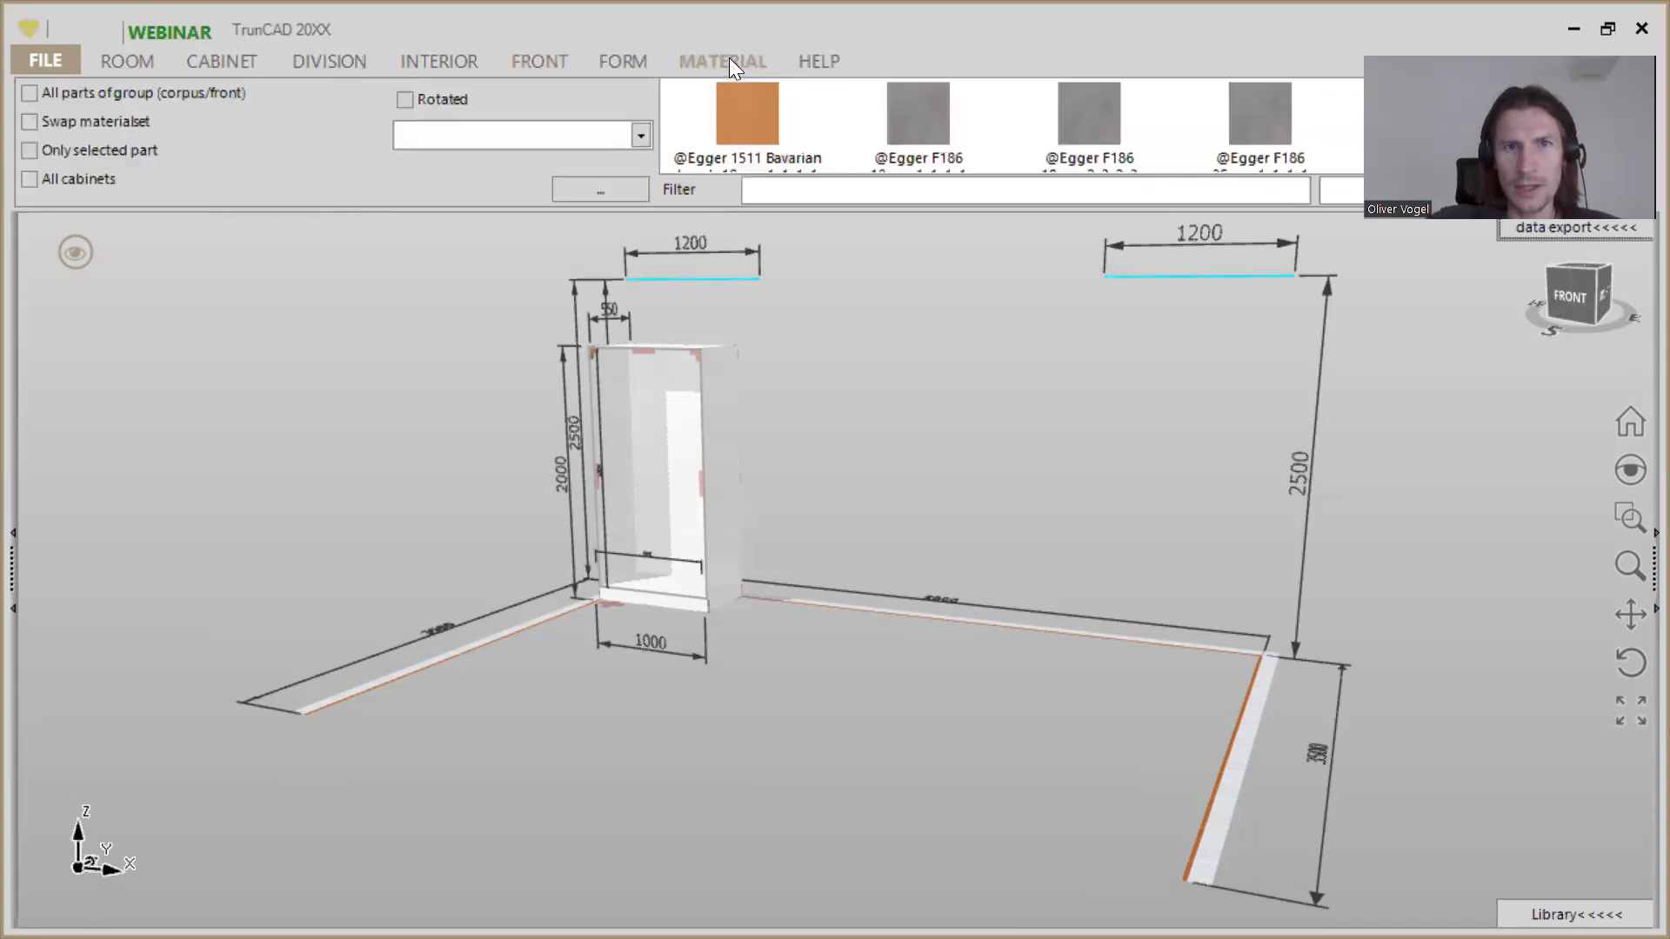
click(1180, 195)
text(whi)
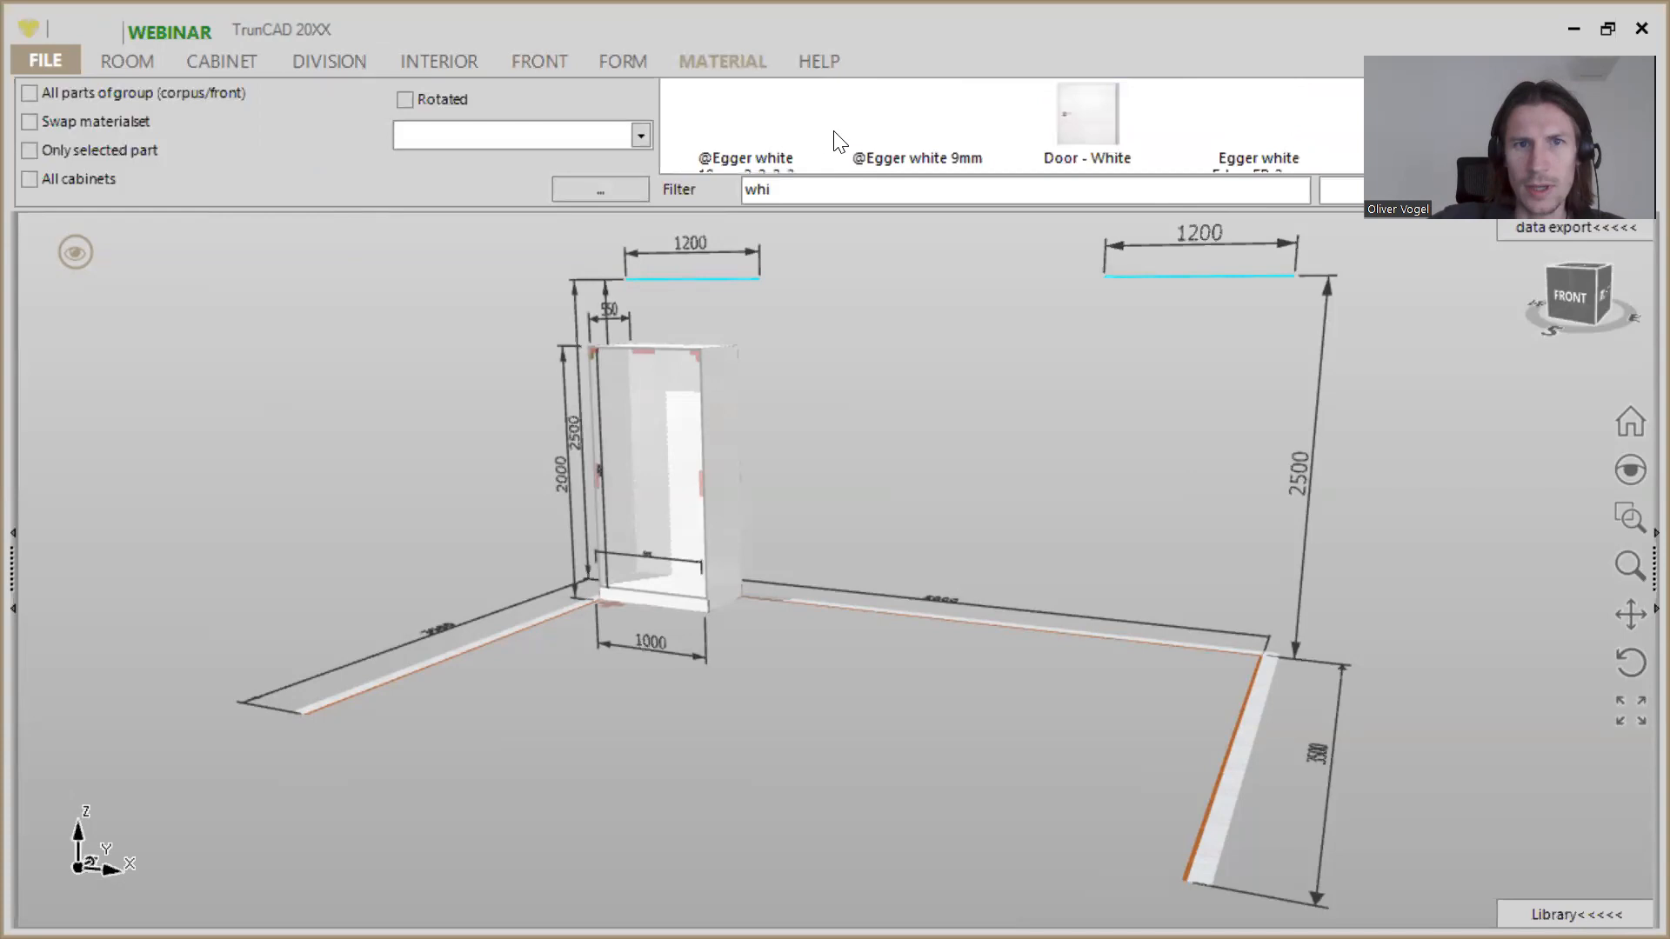
click(748, 130)
click(594, 184)
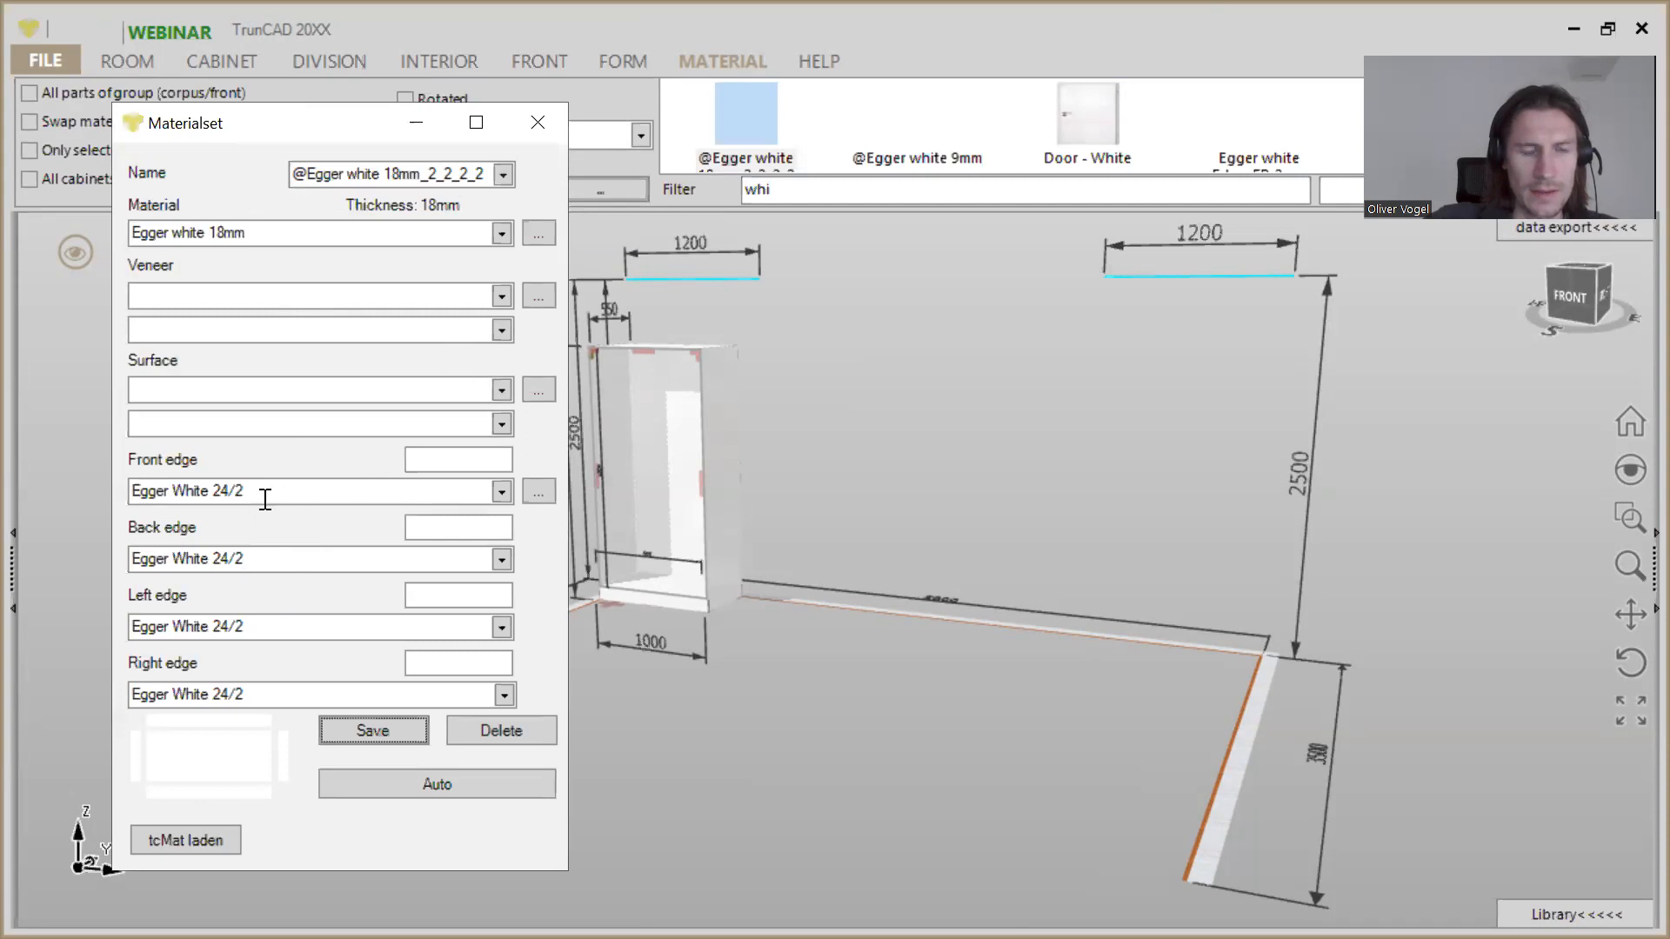
Step: Examine the thickness, price and rotatable setting in the article data of Egger white 18mm and close it without saving
click(529, 232)
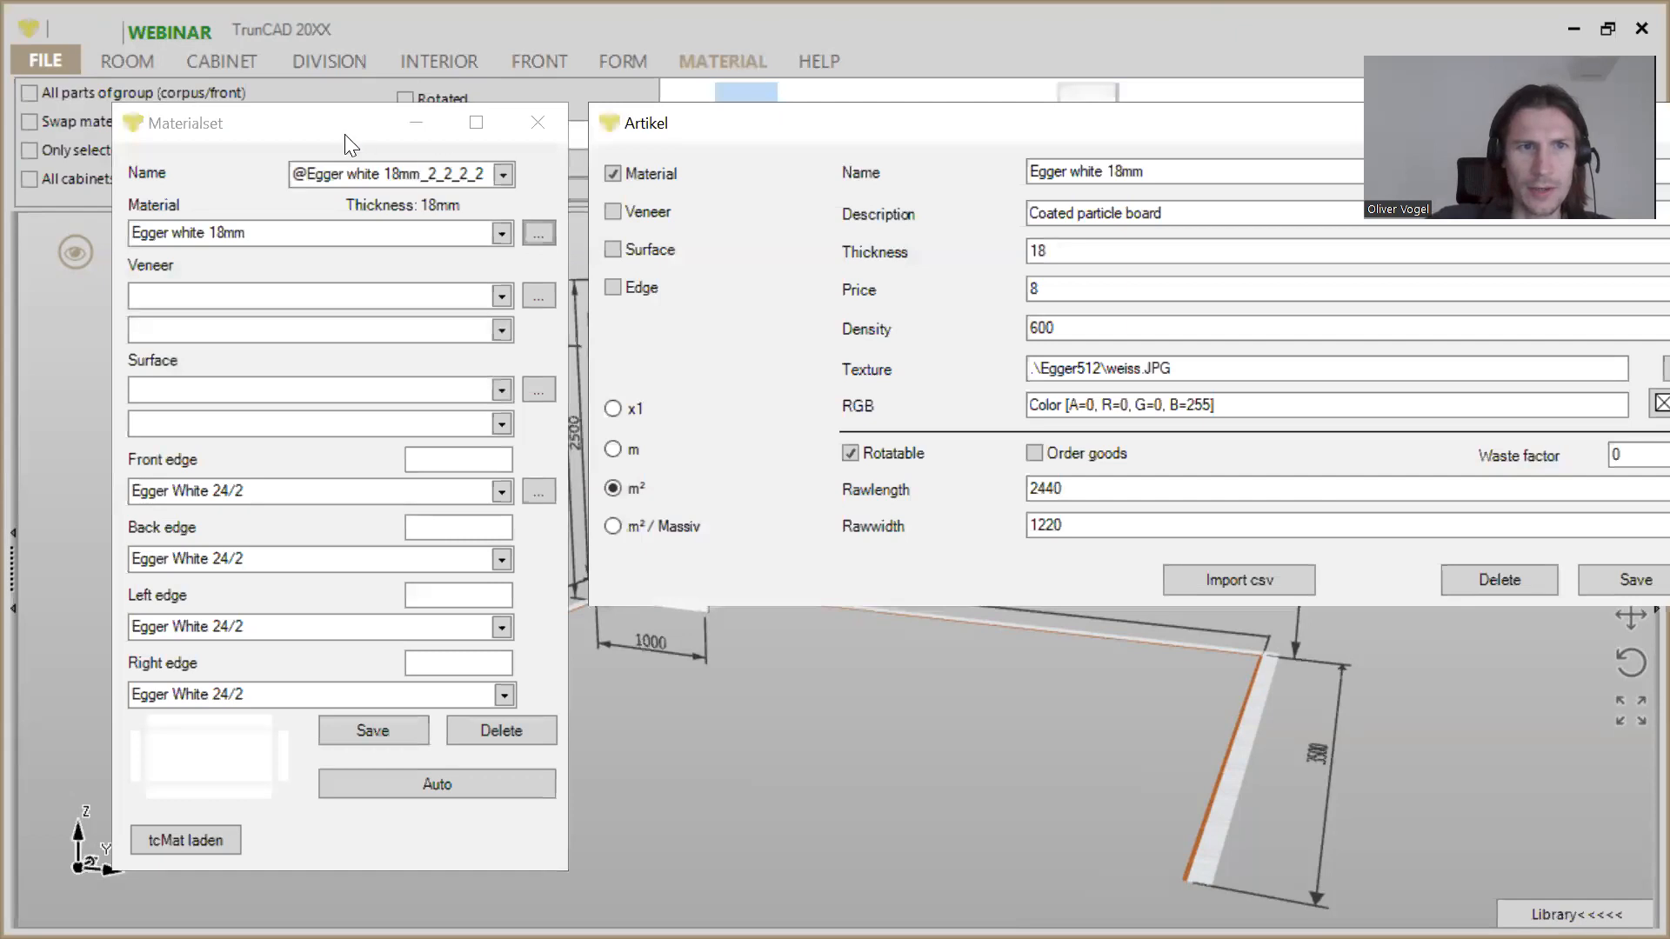
drag(427, 126, 363, 126)
click(1020, 137)
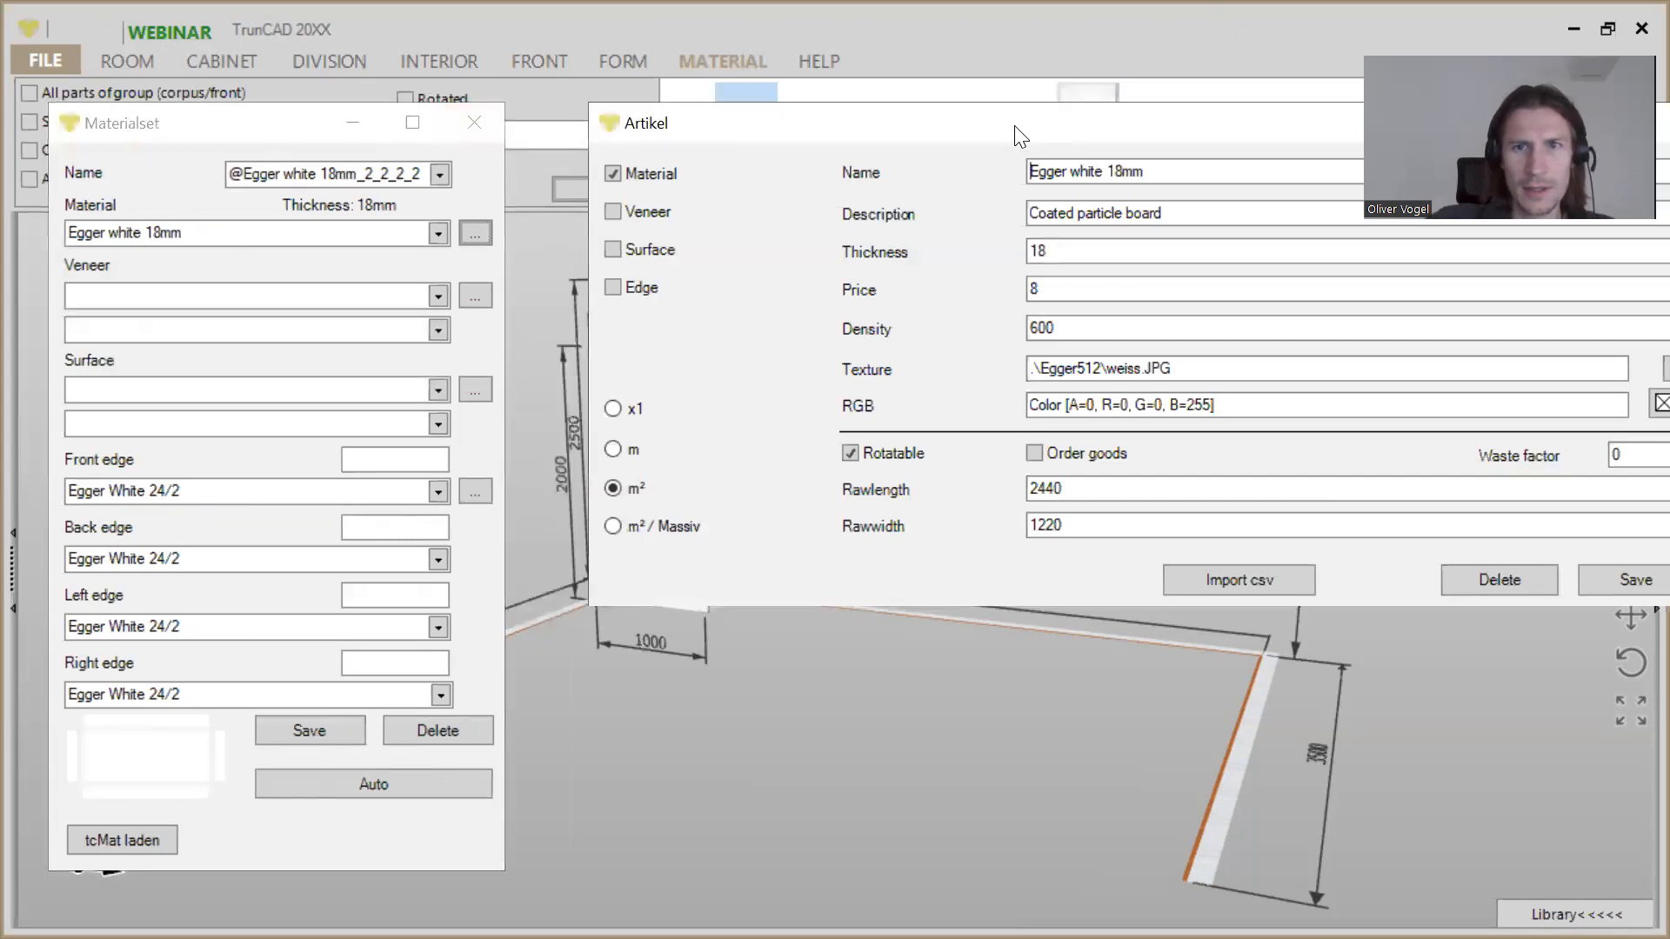
drag(1015, 127, 939, 284)
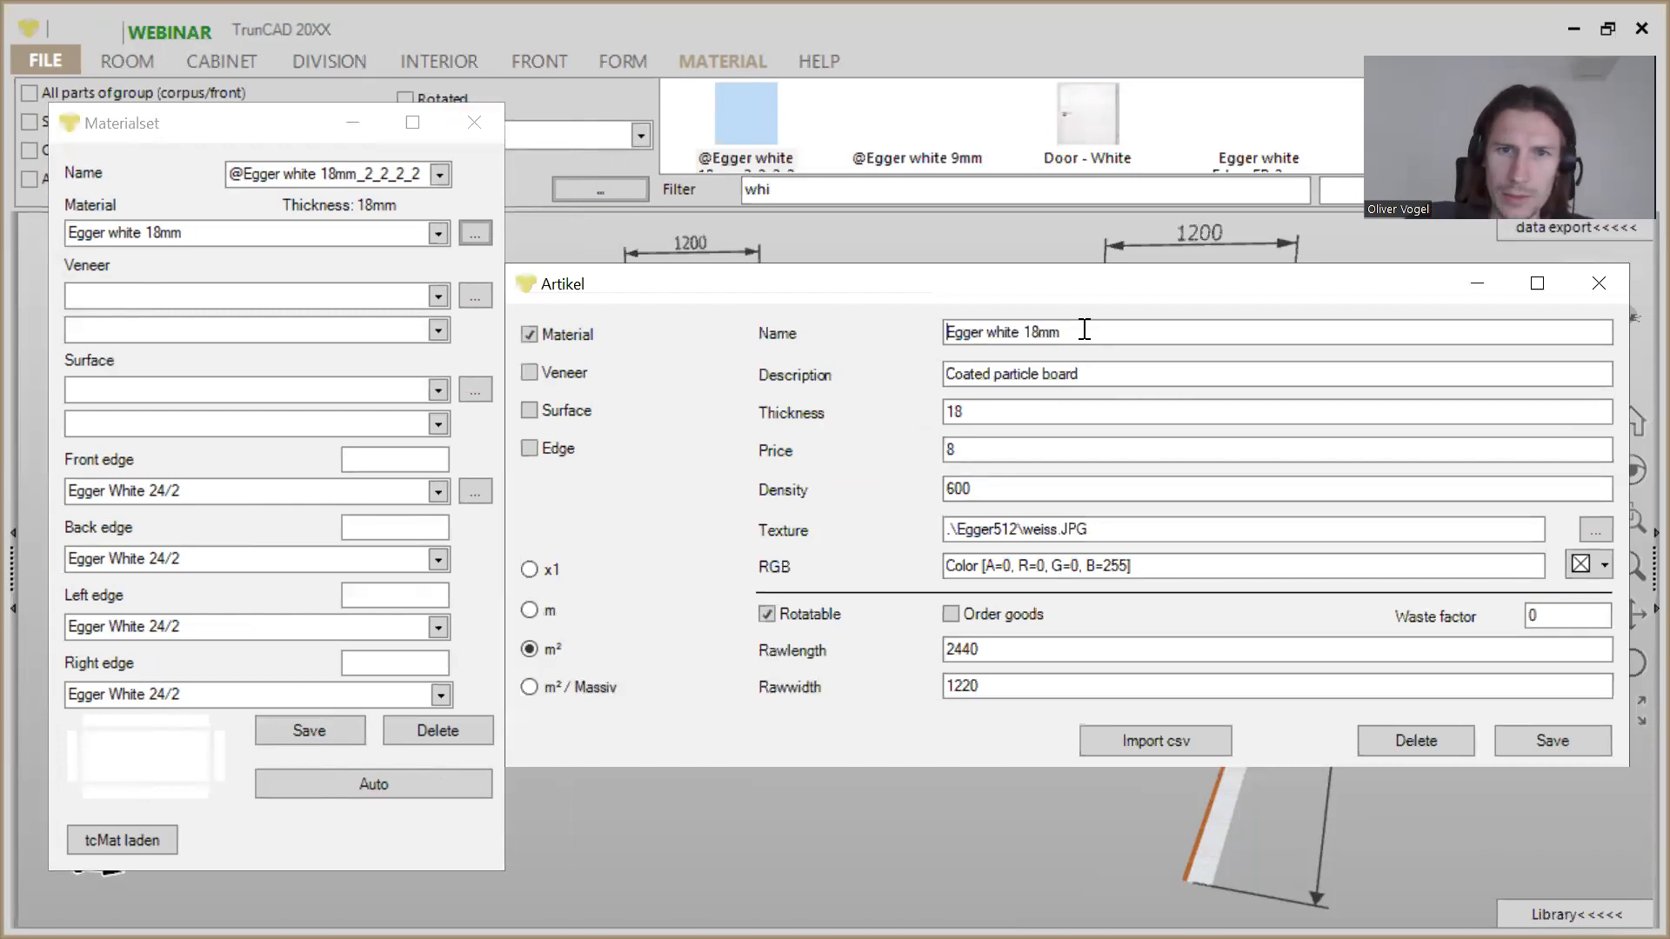
click(1001, 411)
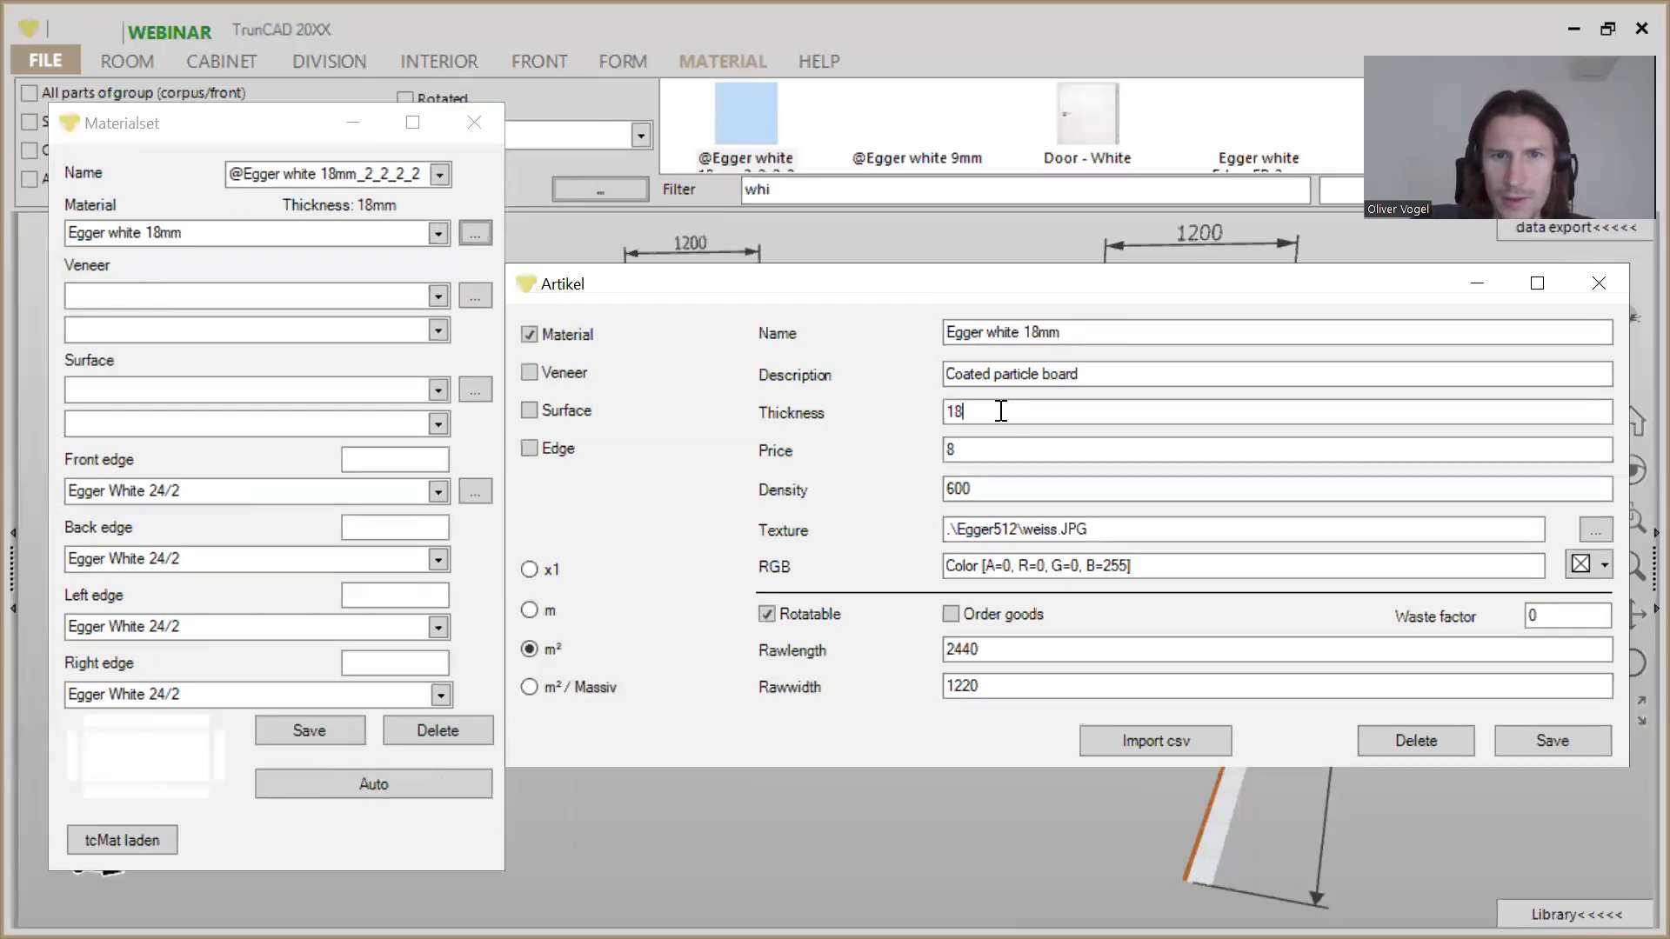
click(988, 448)
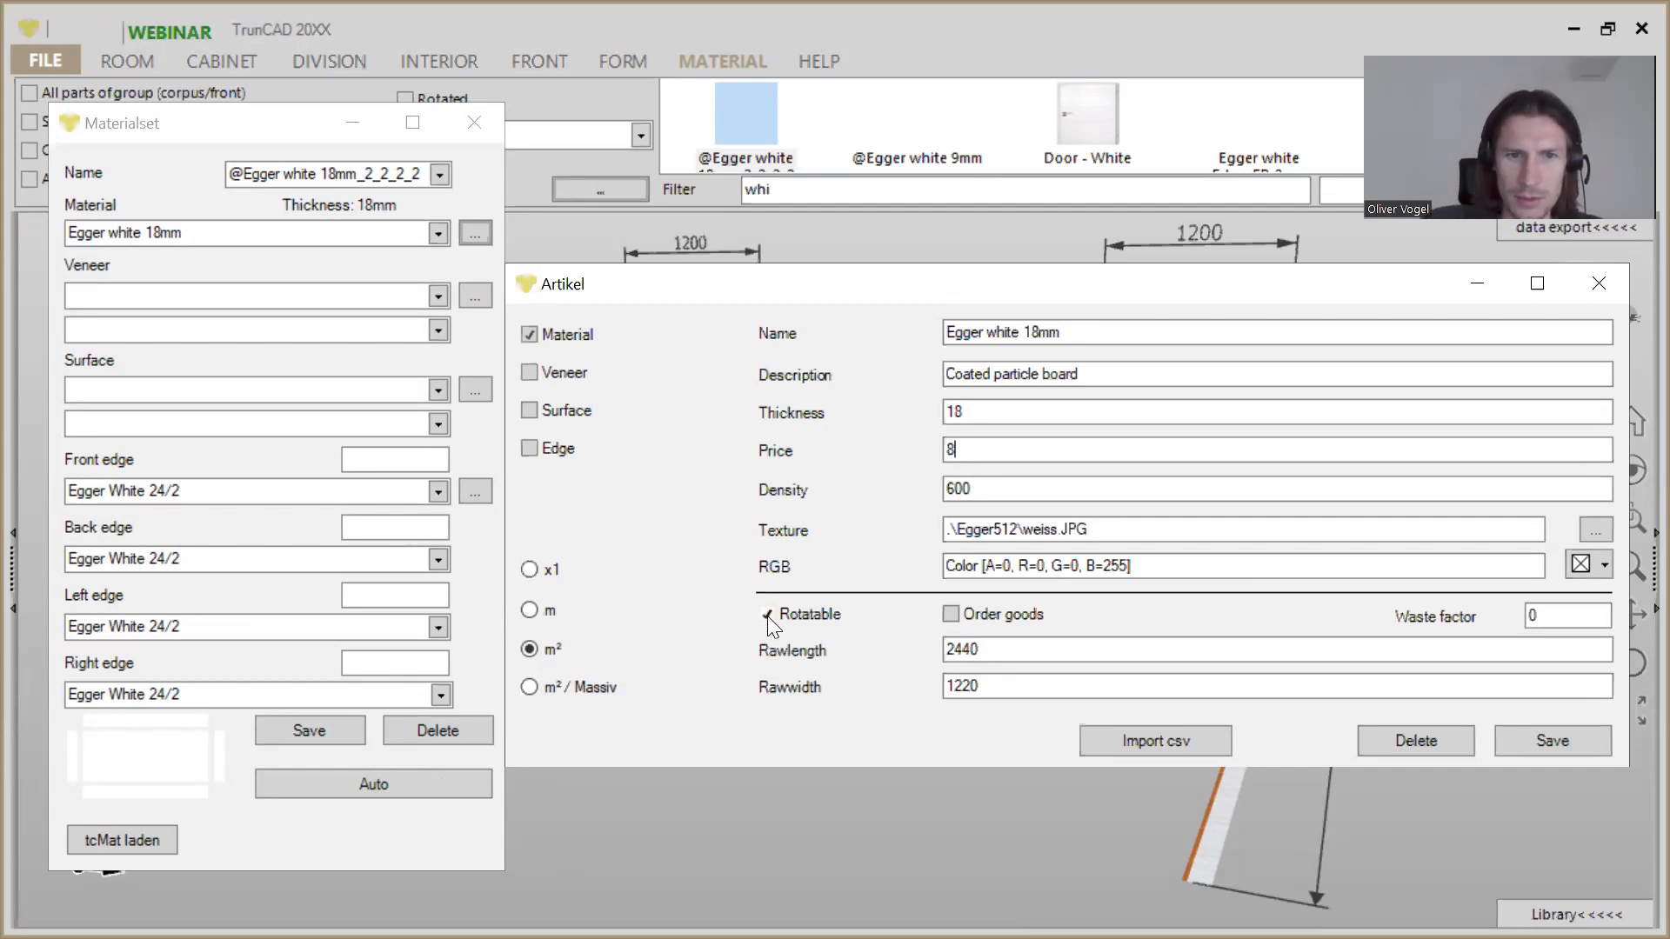
click(767, 616)
click(766, 615)
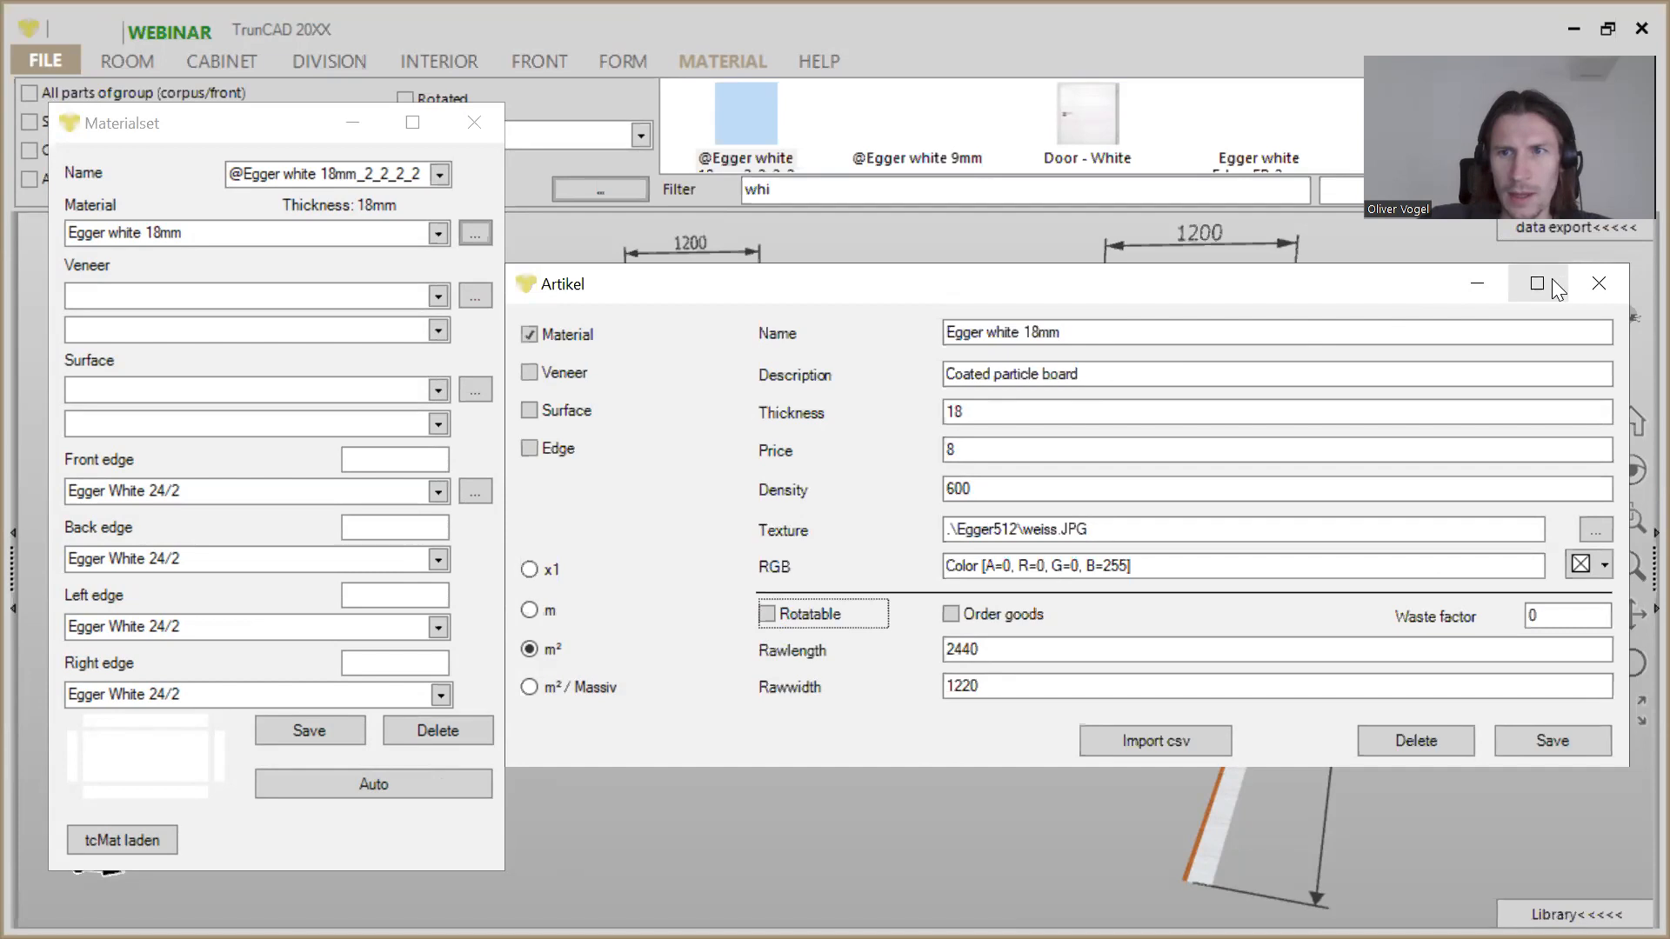
click(1600, 284)
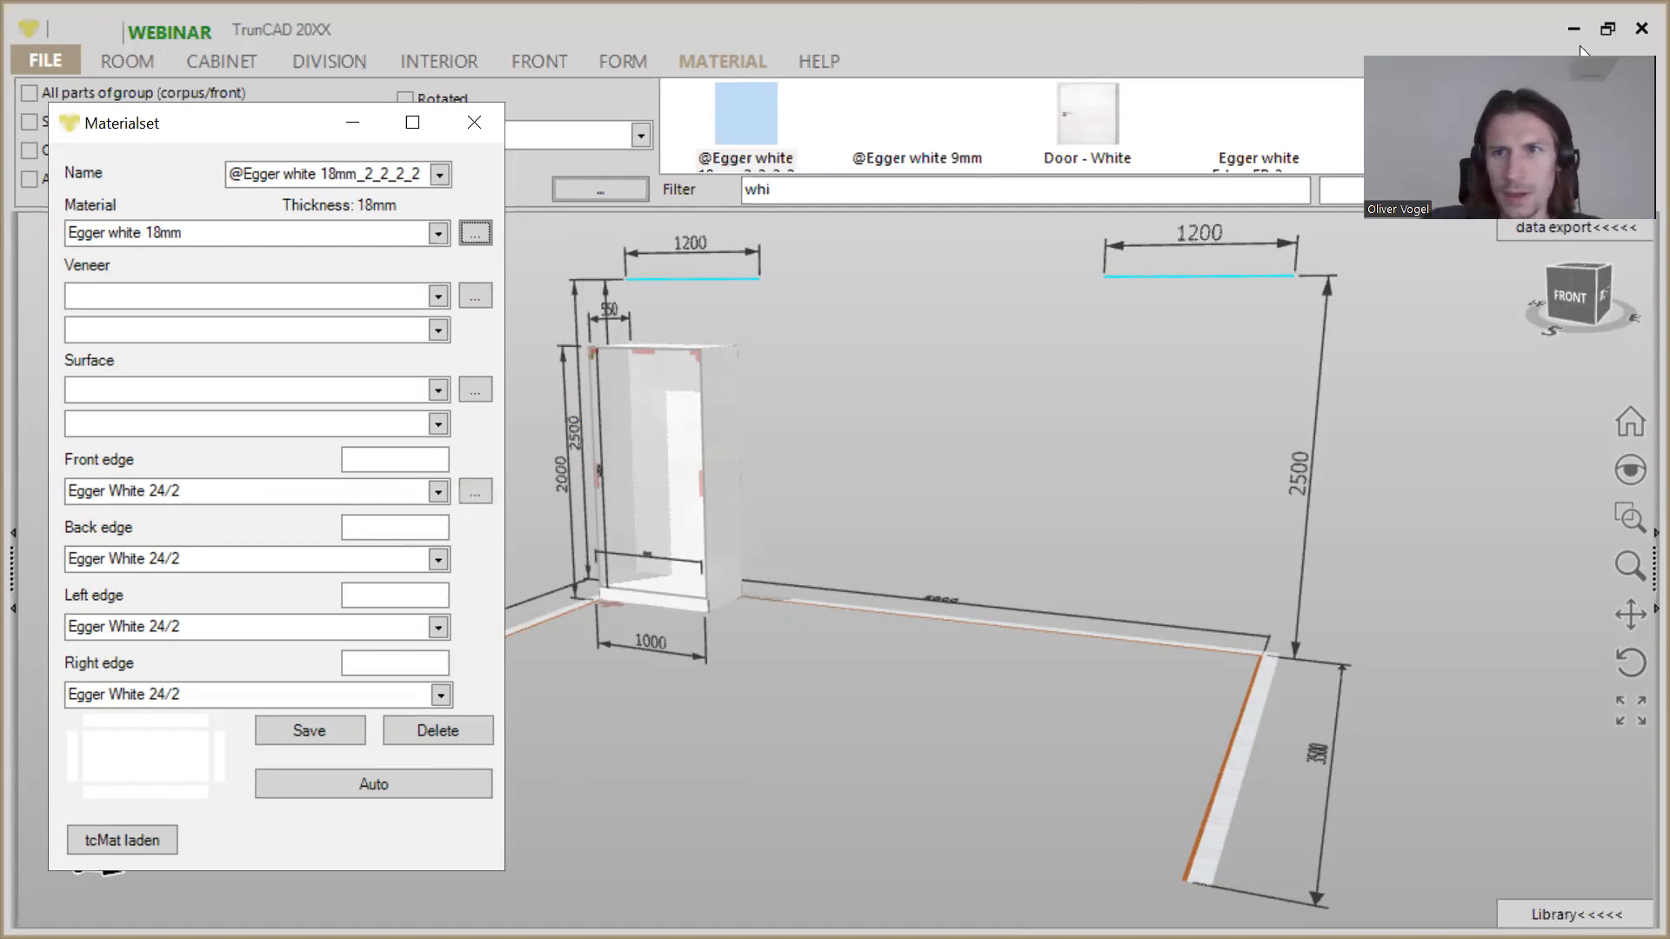
Step: Open the data export and display the cabinet's parts list with the Zuschnitt_NEU layout
click(1591, 223)
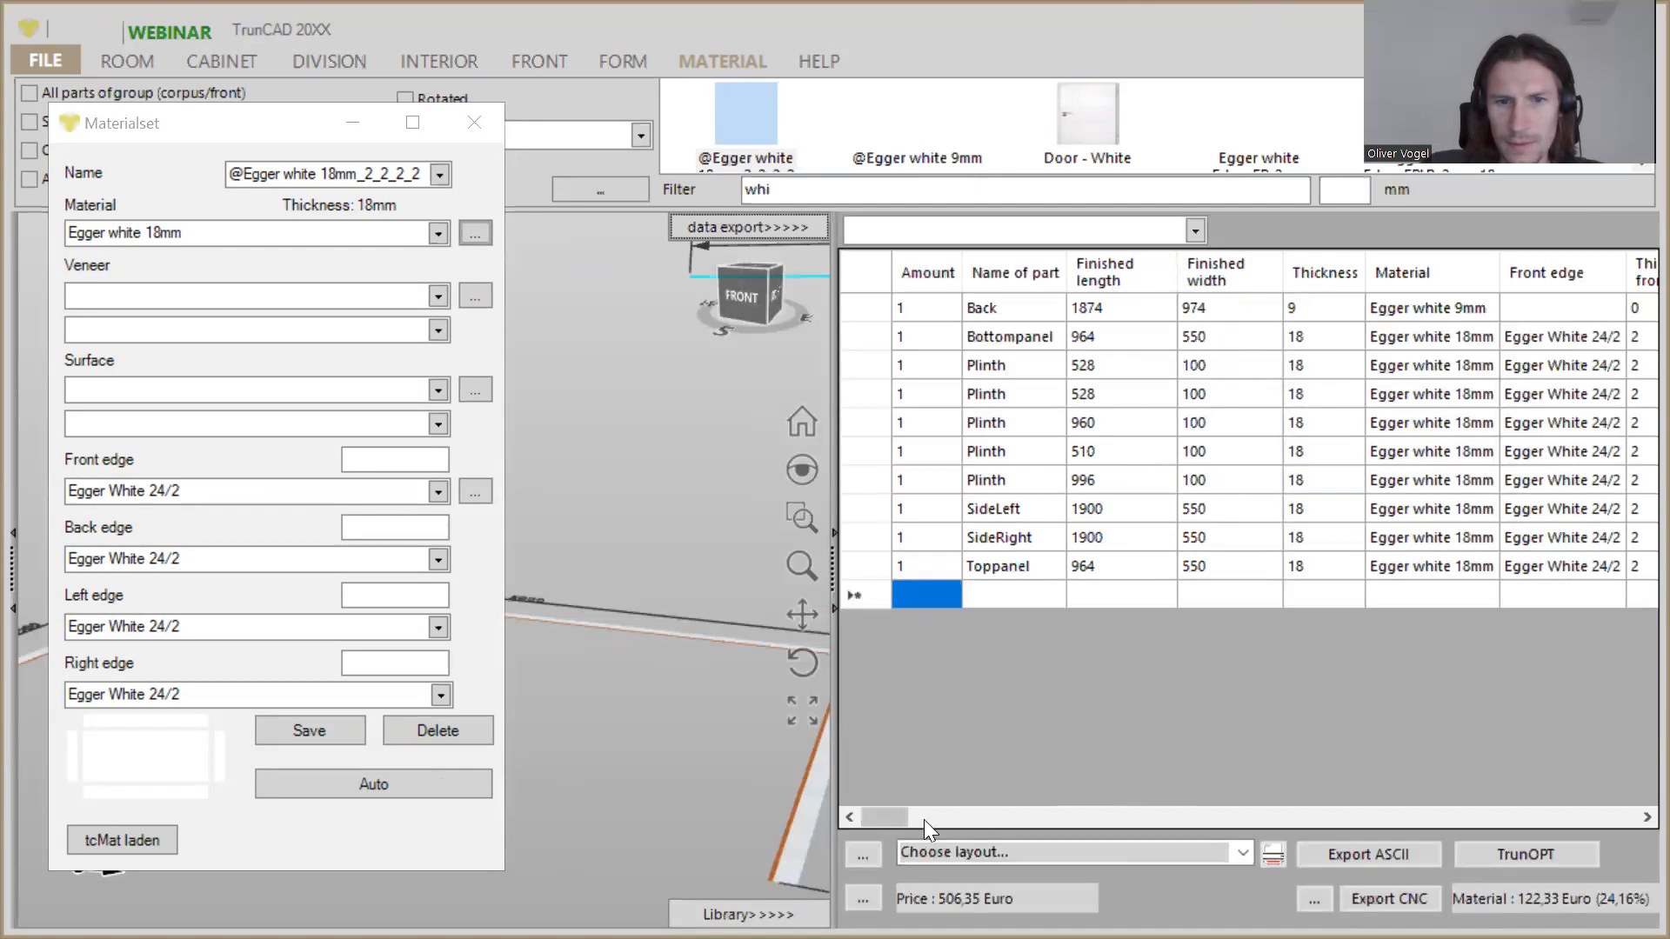
drag(896, 820, 1067, 819)
click(1242, 853)
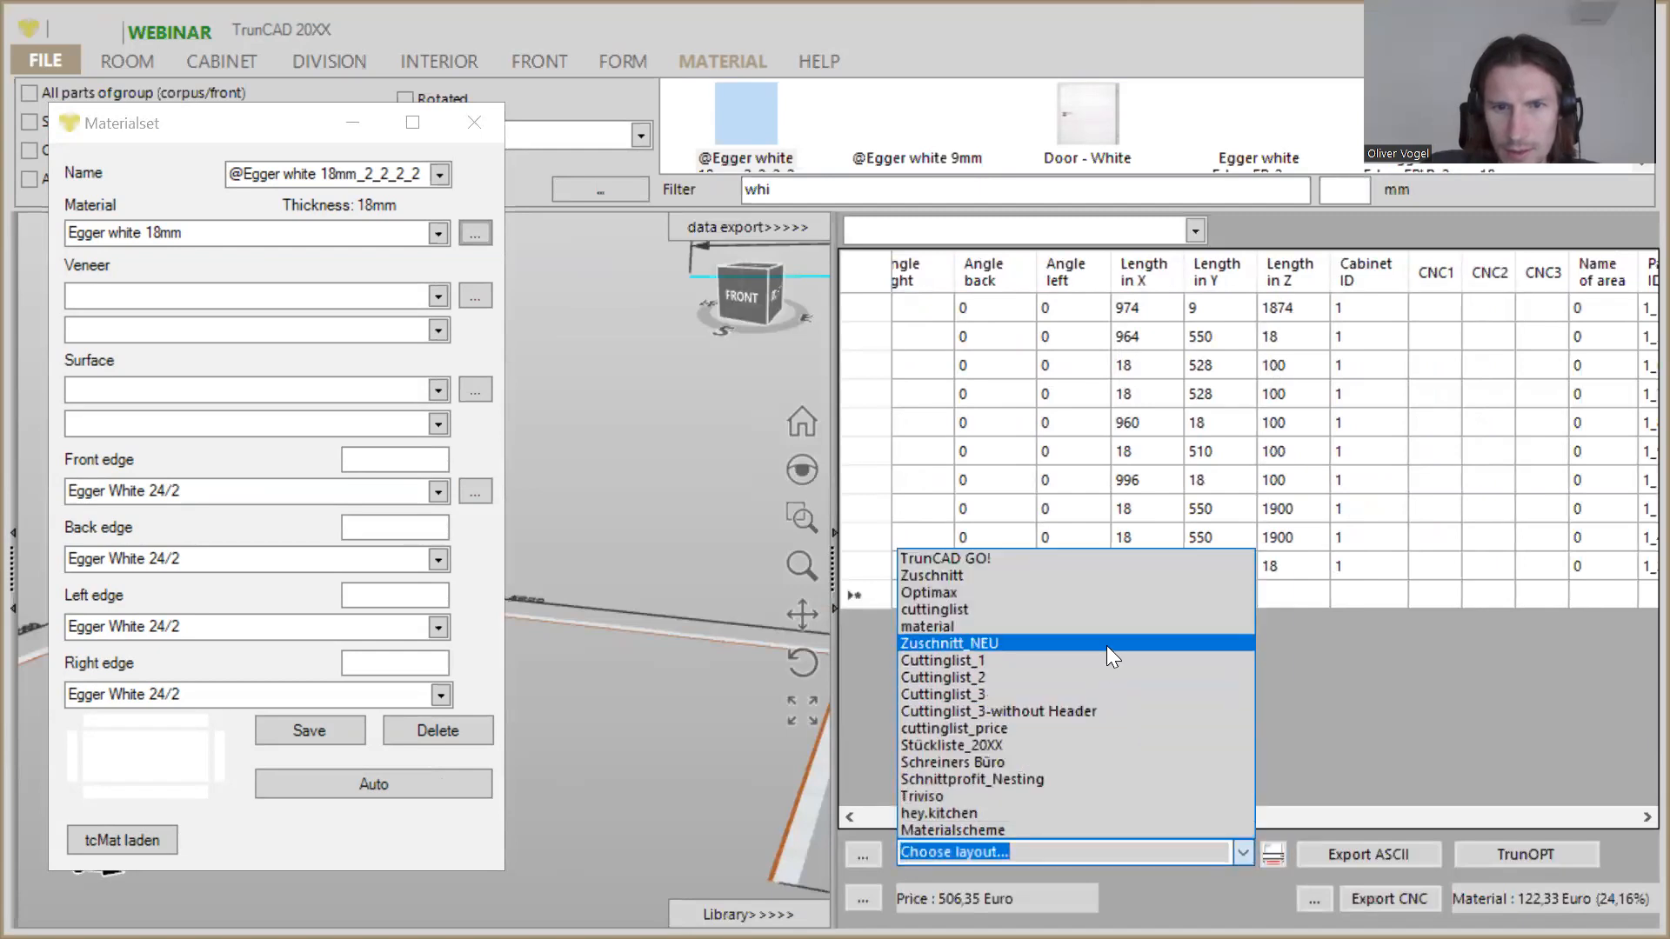
click(1106, 646)
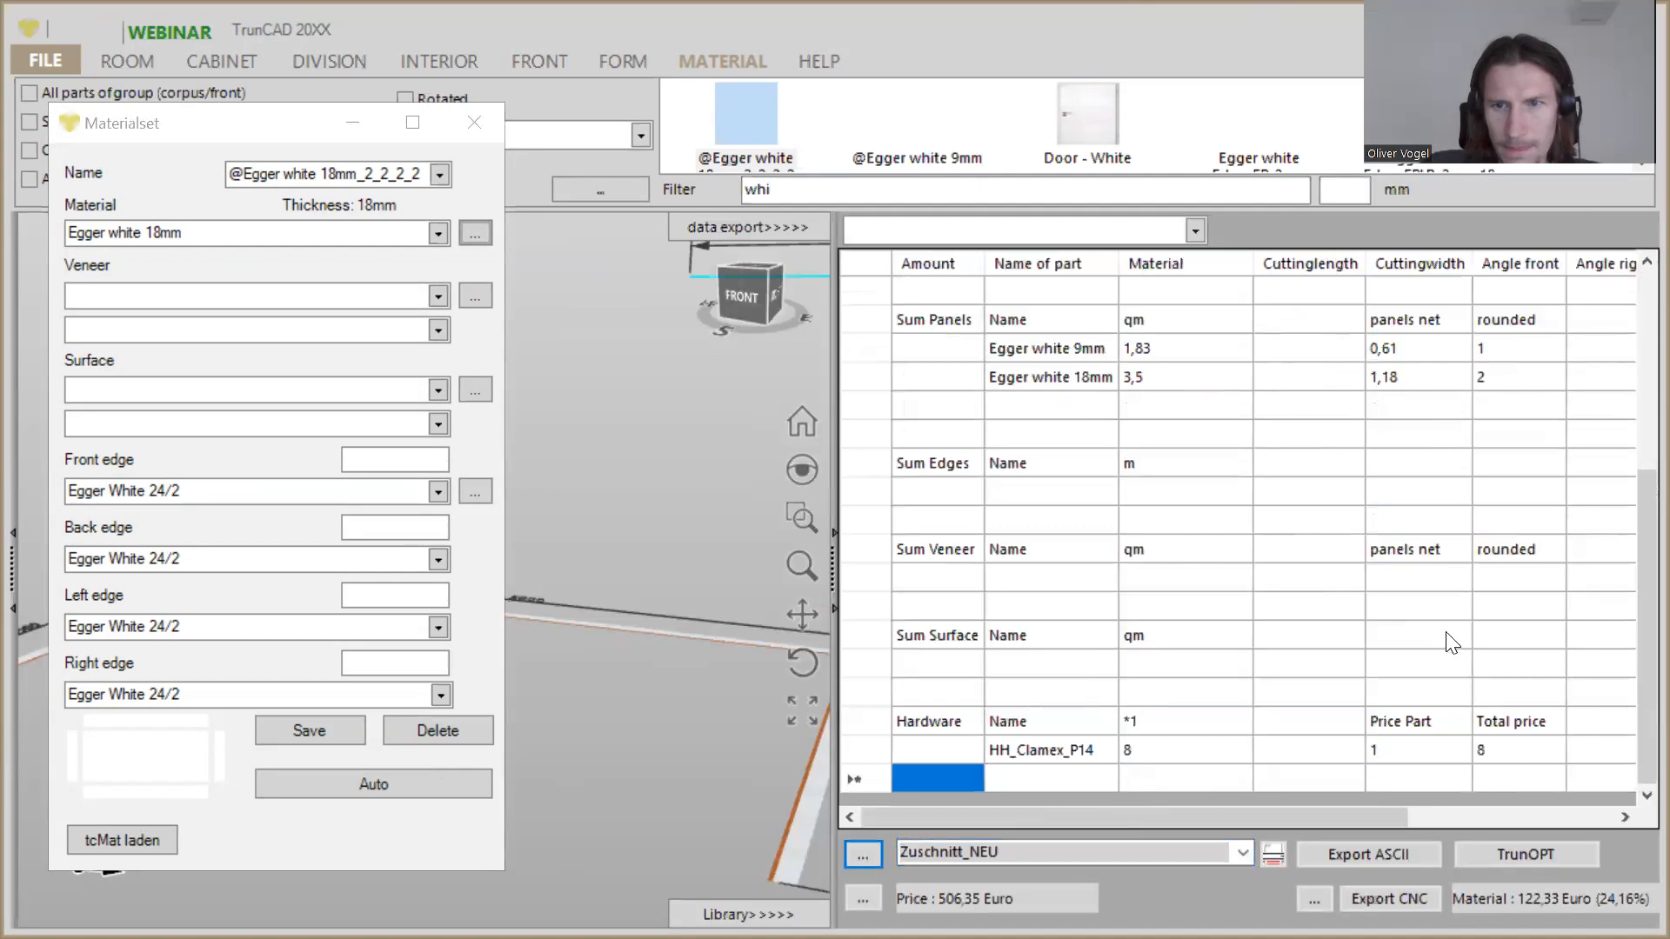
scroll(1431, 624, up, 4)
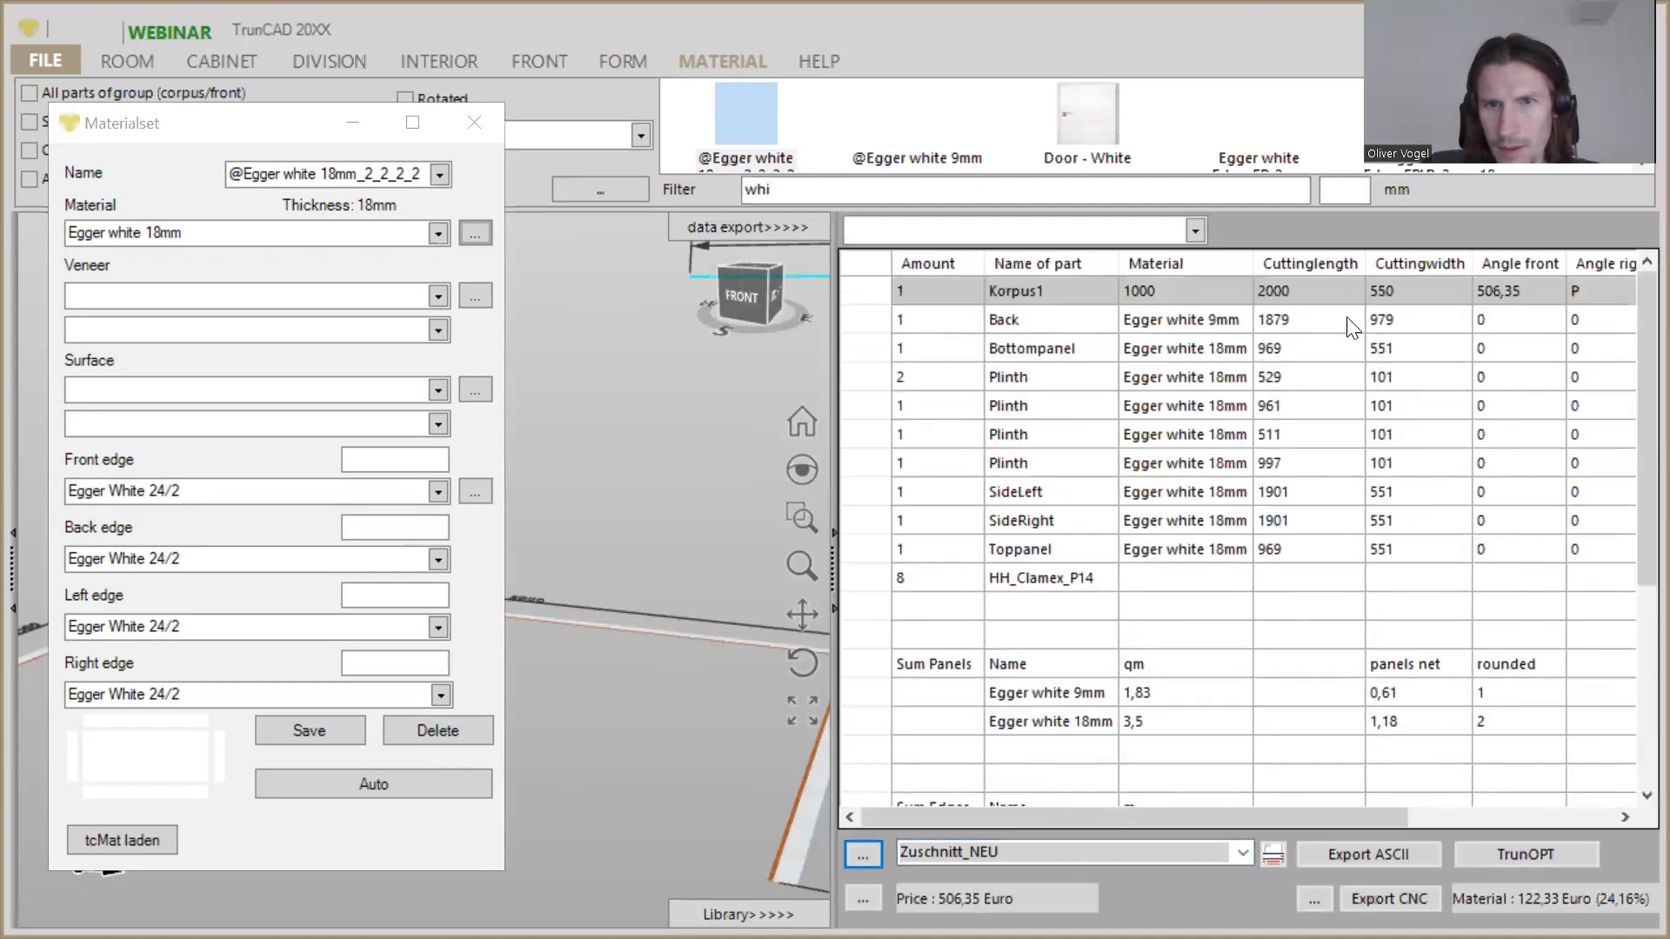
drag(1200, 816, 1127, 816)
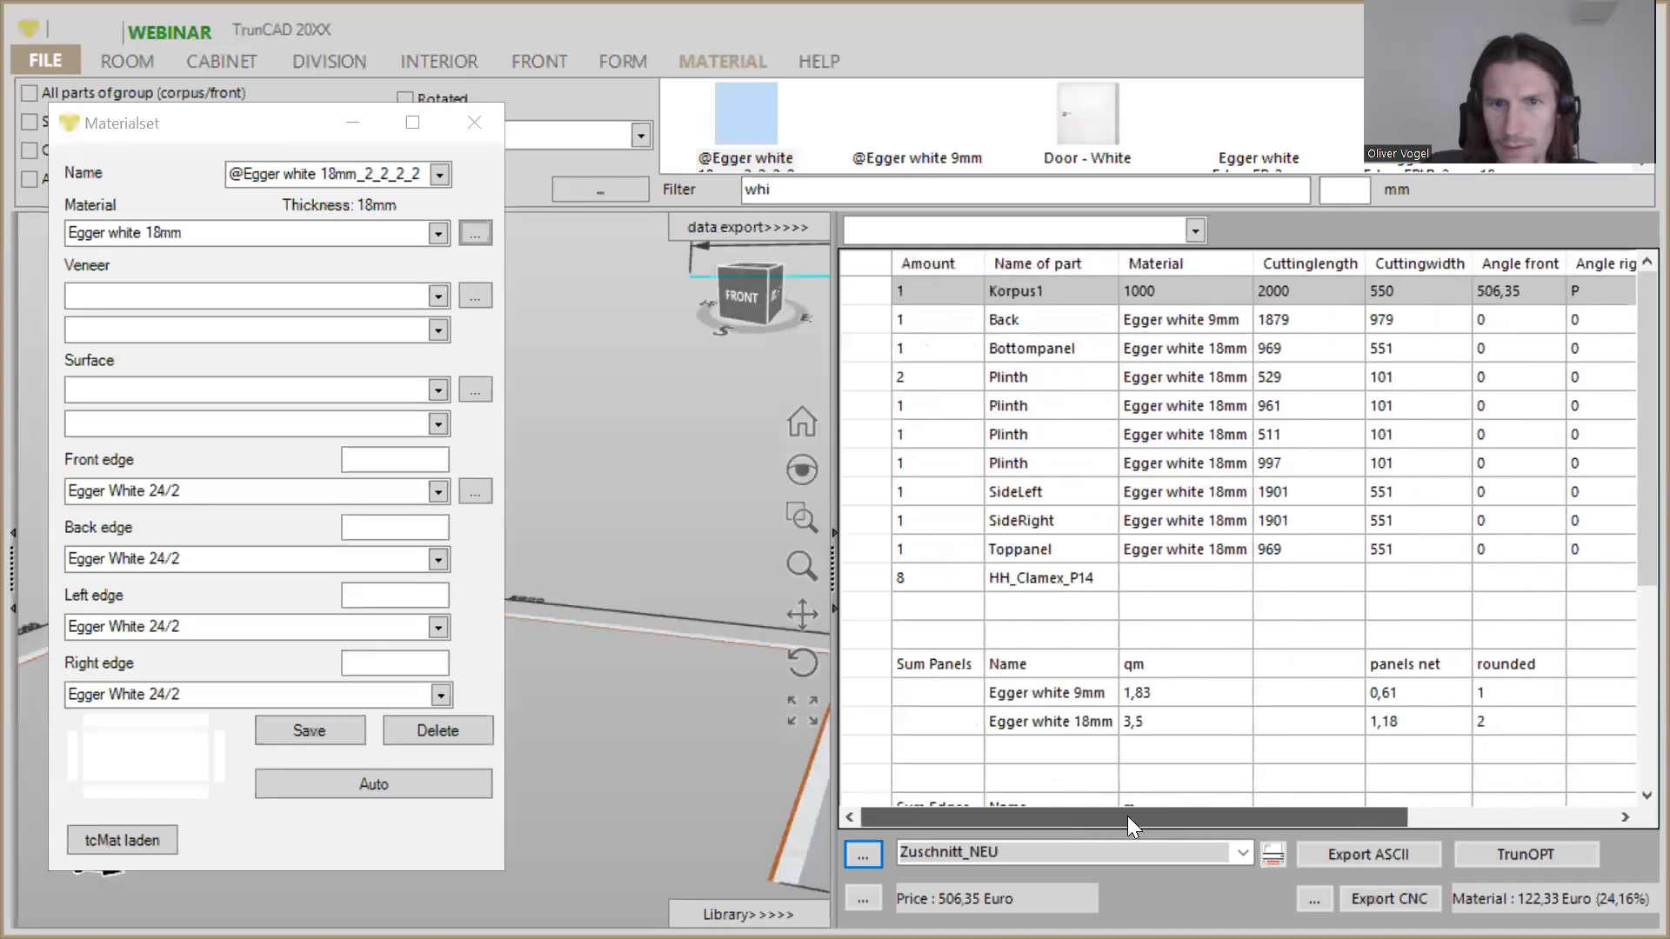
Step: Open the bill of material settings and load the Zuschnitt_NEU layout
click(861, 854)
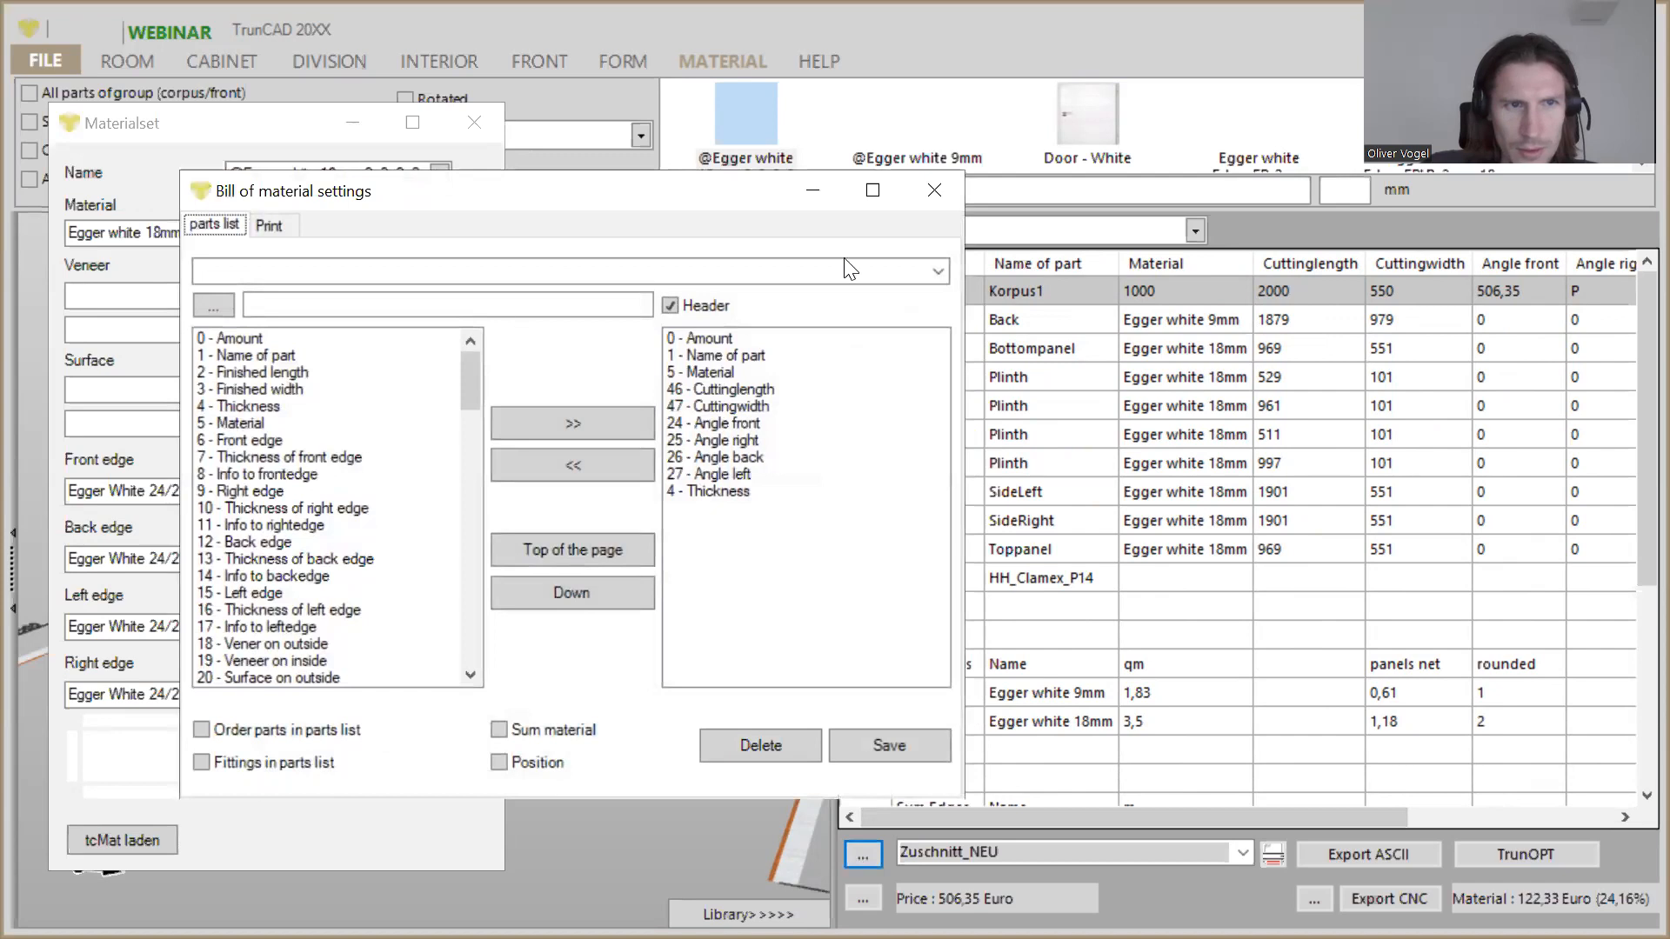
click(942, 275)
click(939, 271)
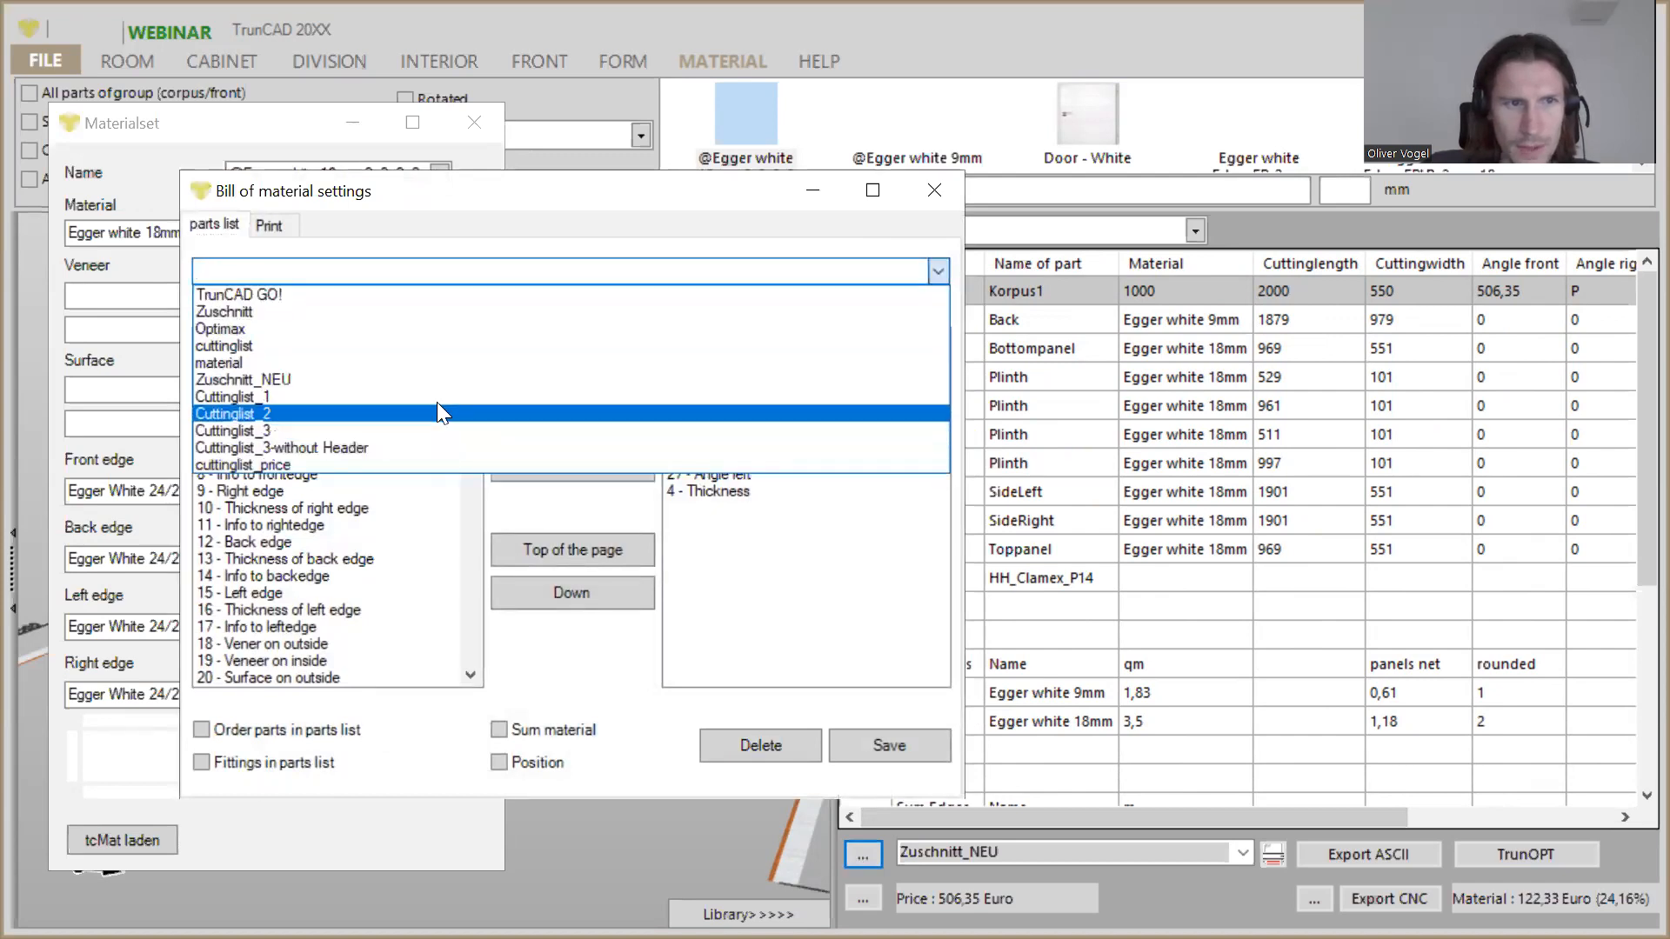
click(442, 379)
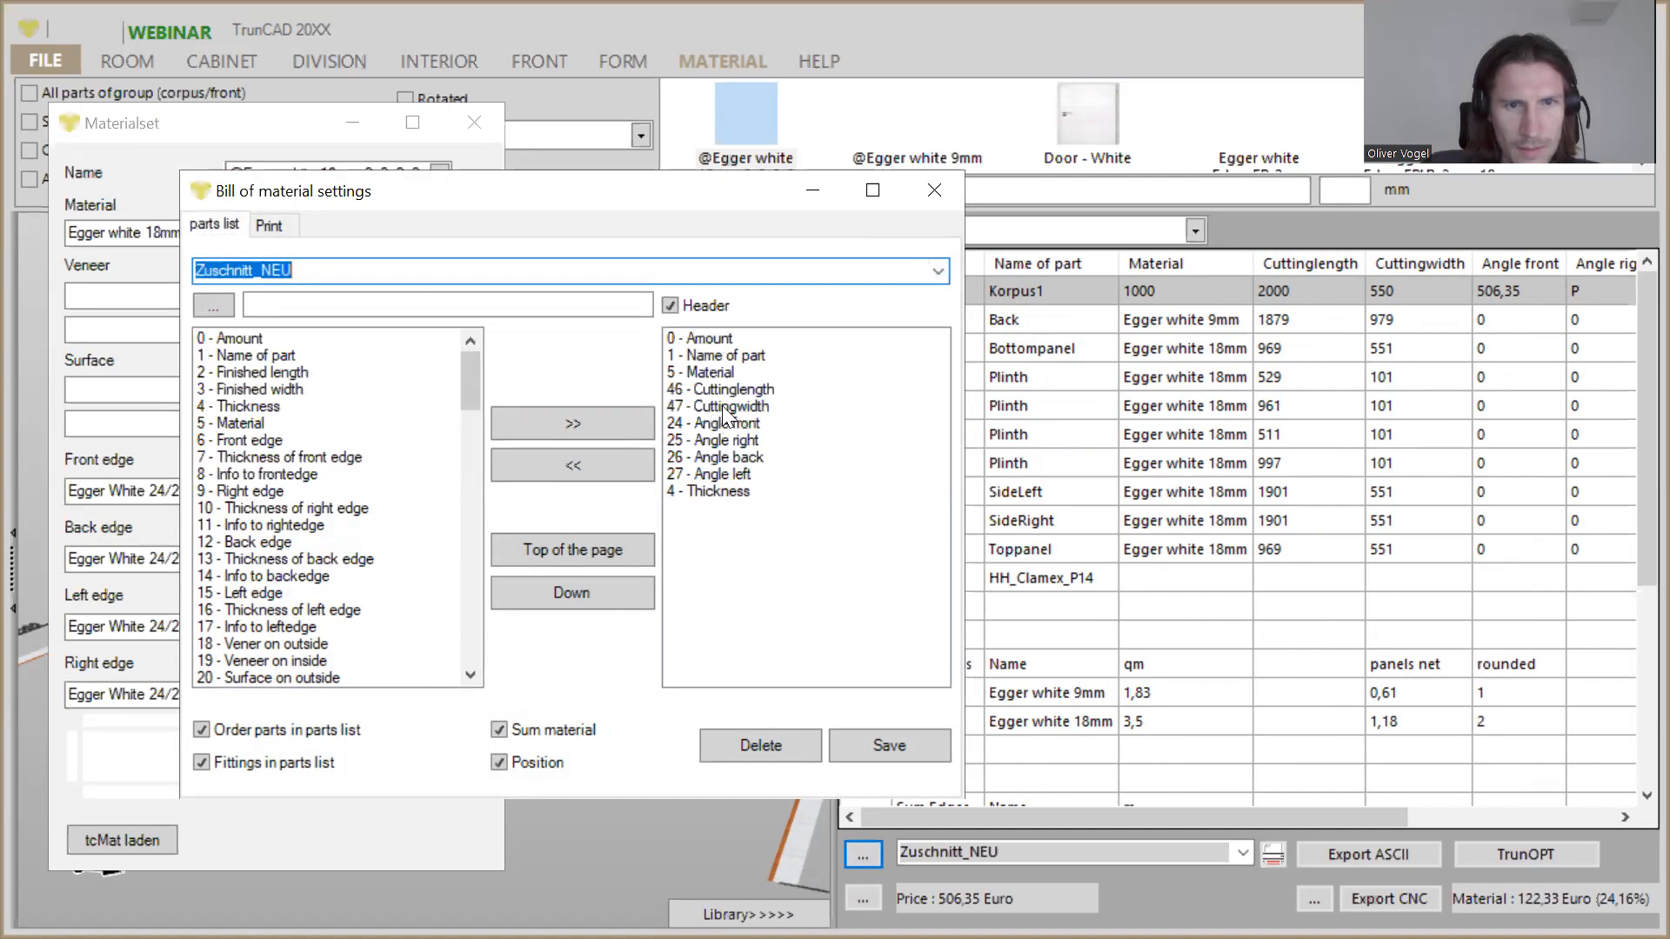
Step: Add the Finished length and Finished width columns to the Zuschnitt_NEU parts list layout
click(285, 370)
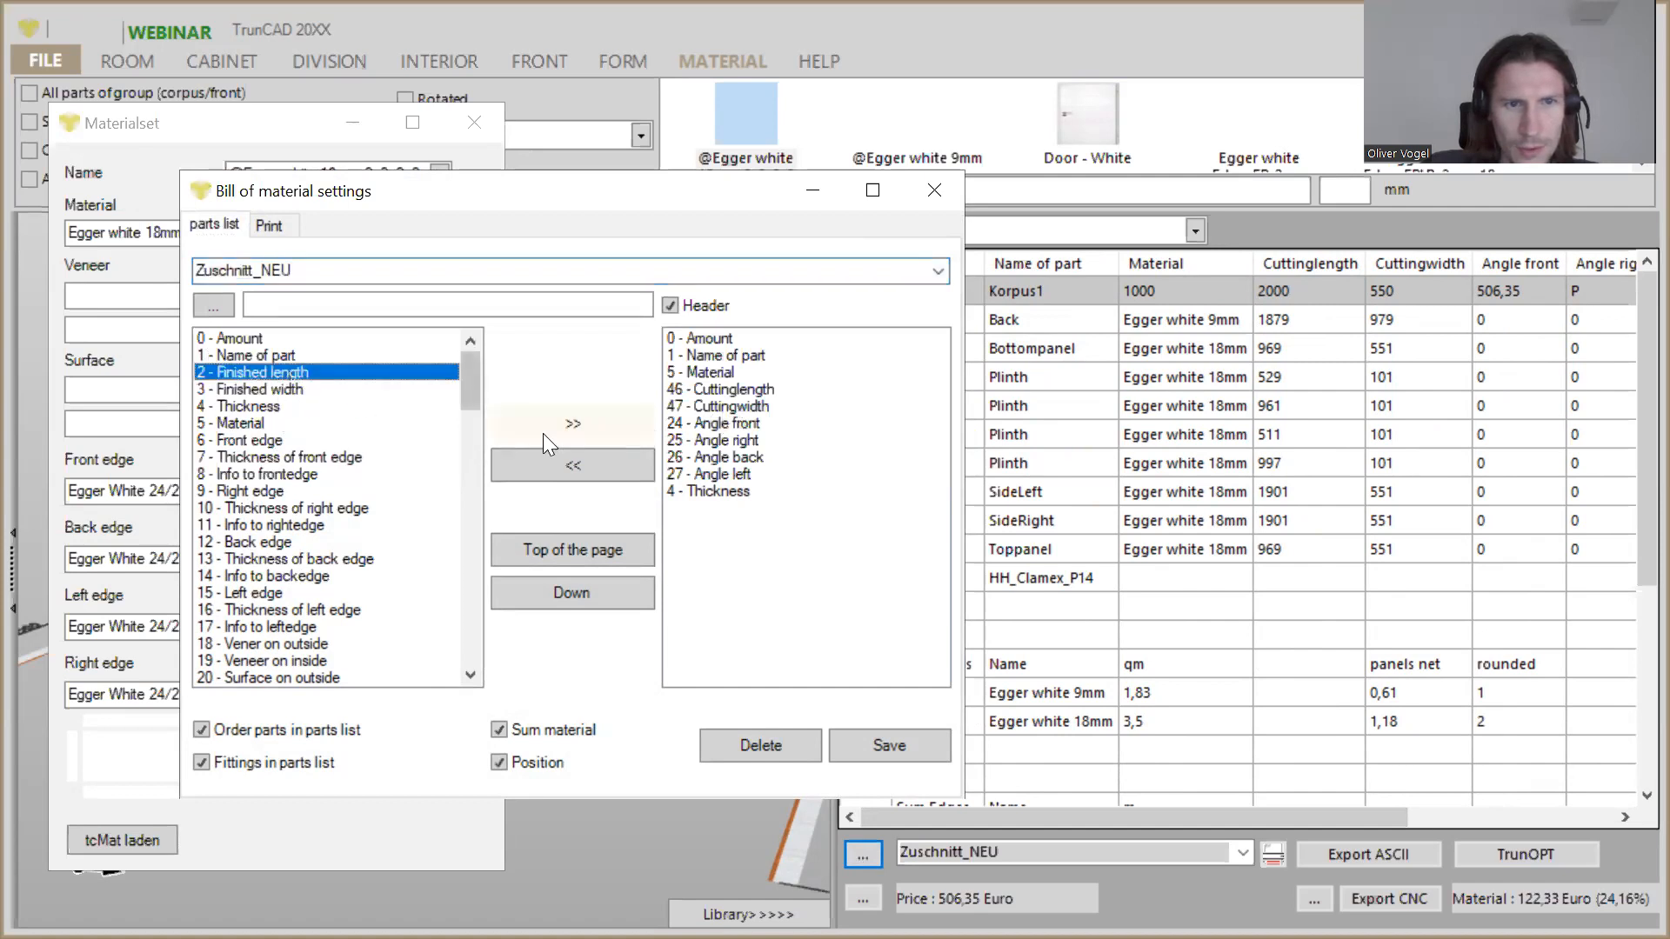
click(565, 426)
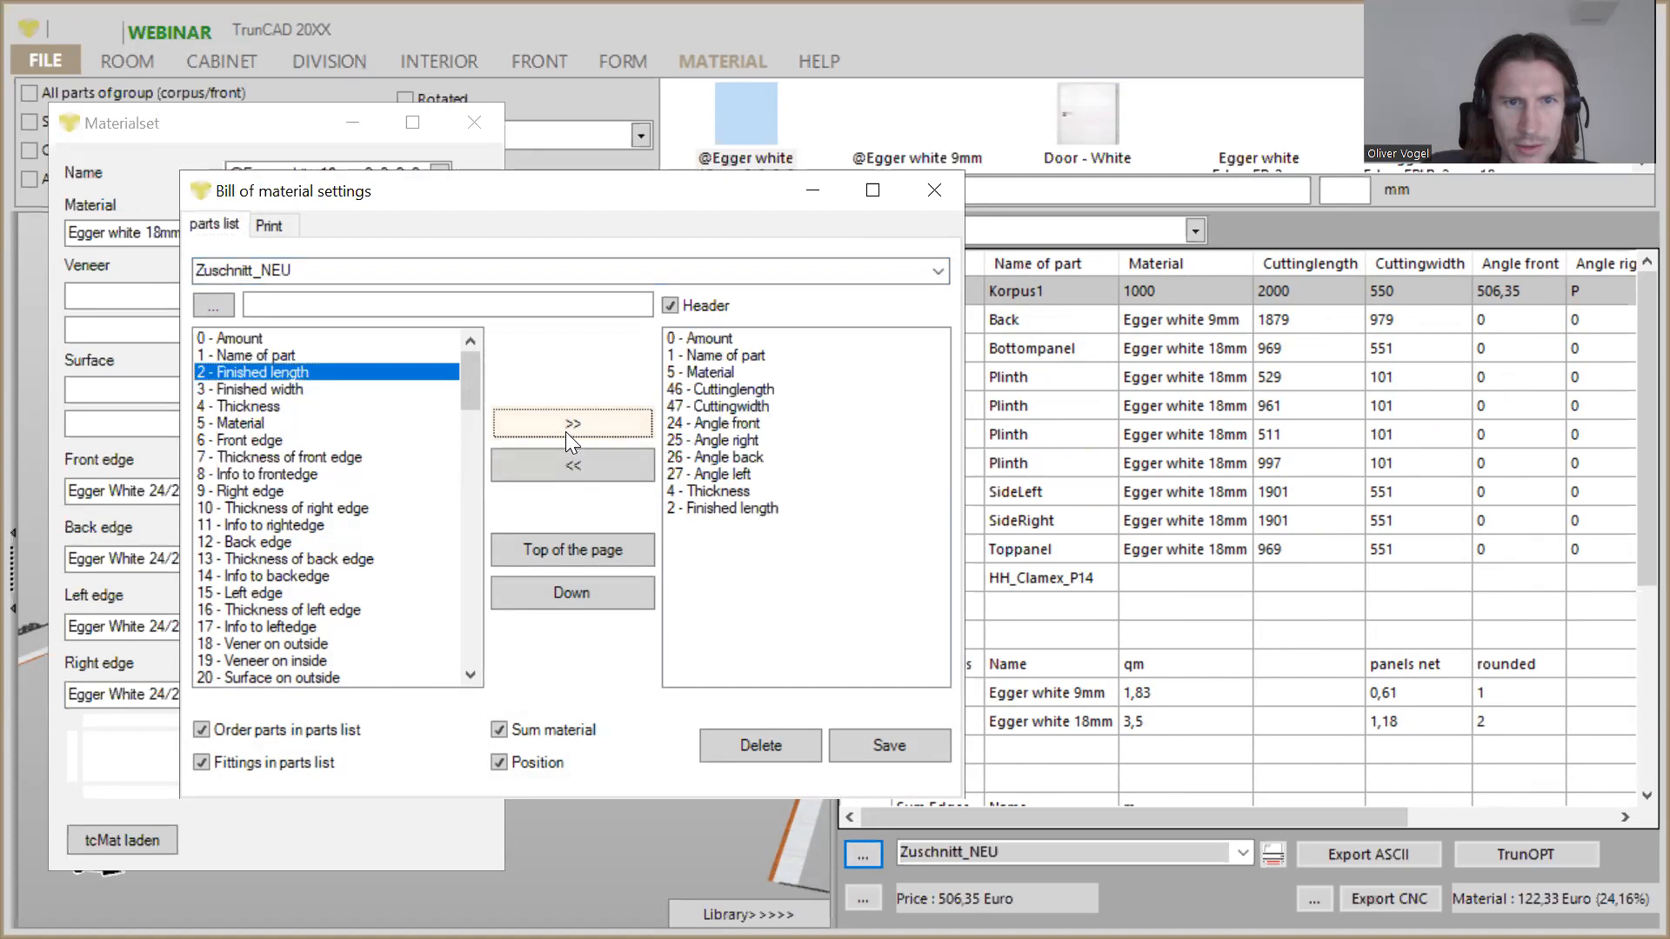
click(284, 389)
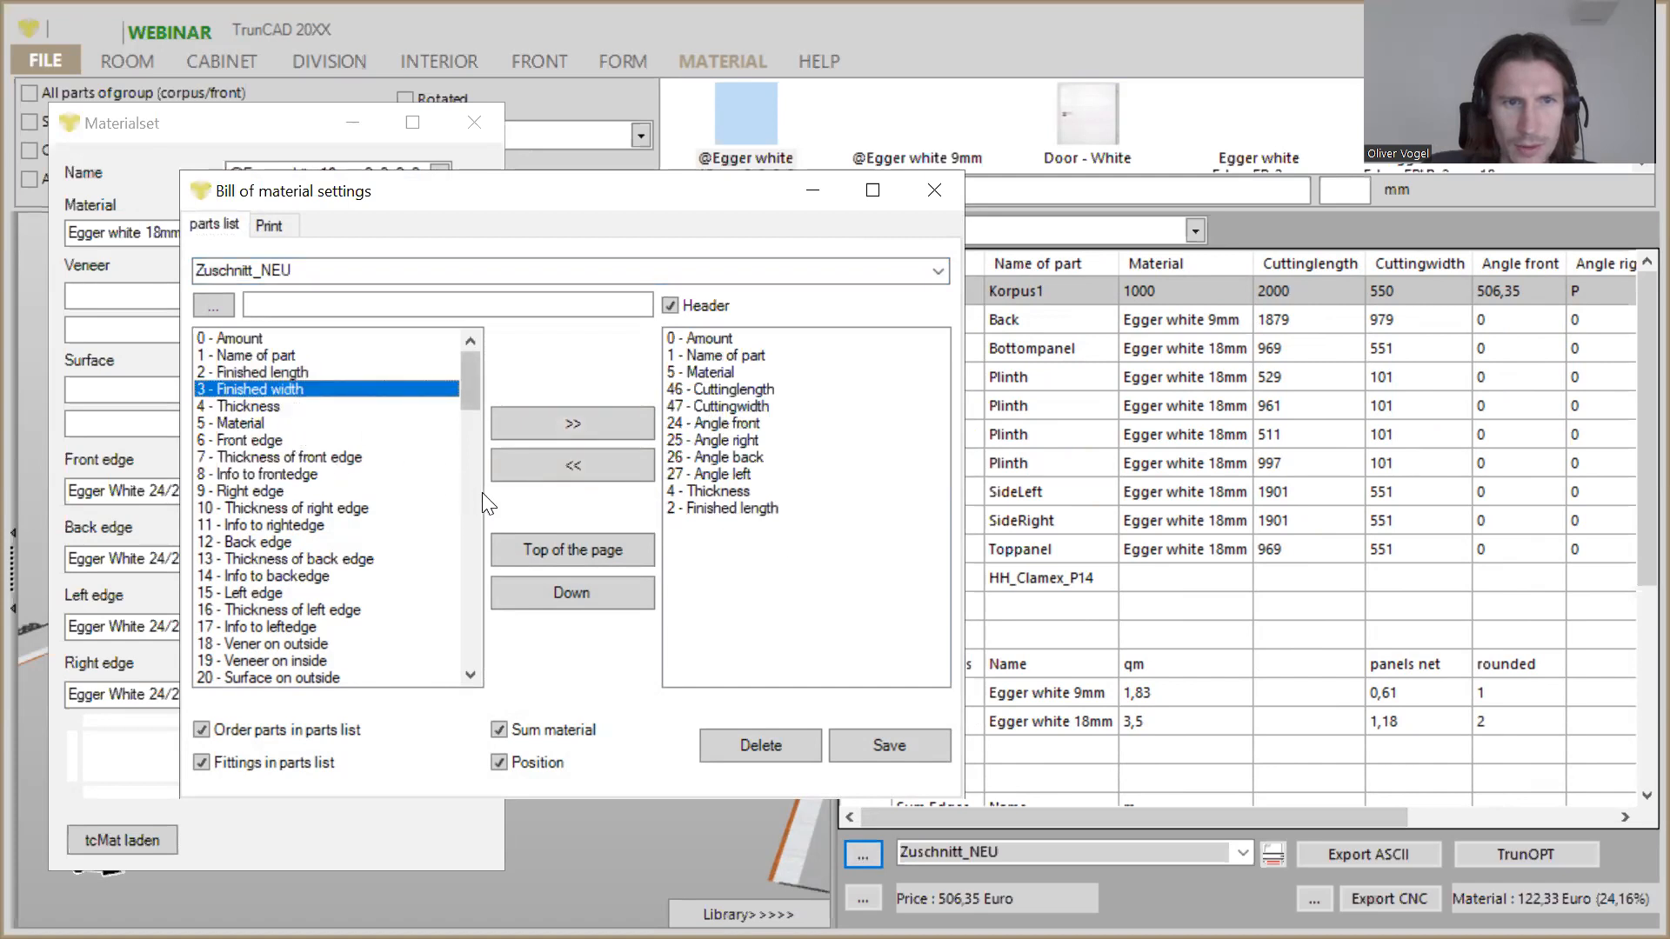
click(570, 430)
Step: Move the Finished length column up in the layout so it directly follows Material
click(722, 508)
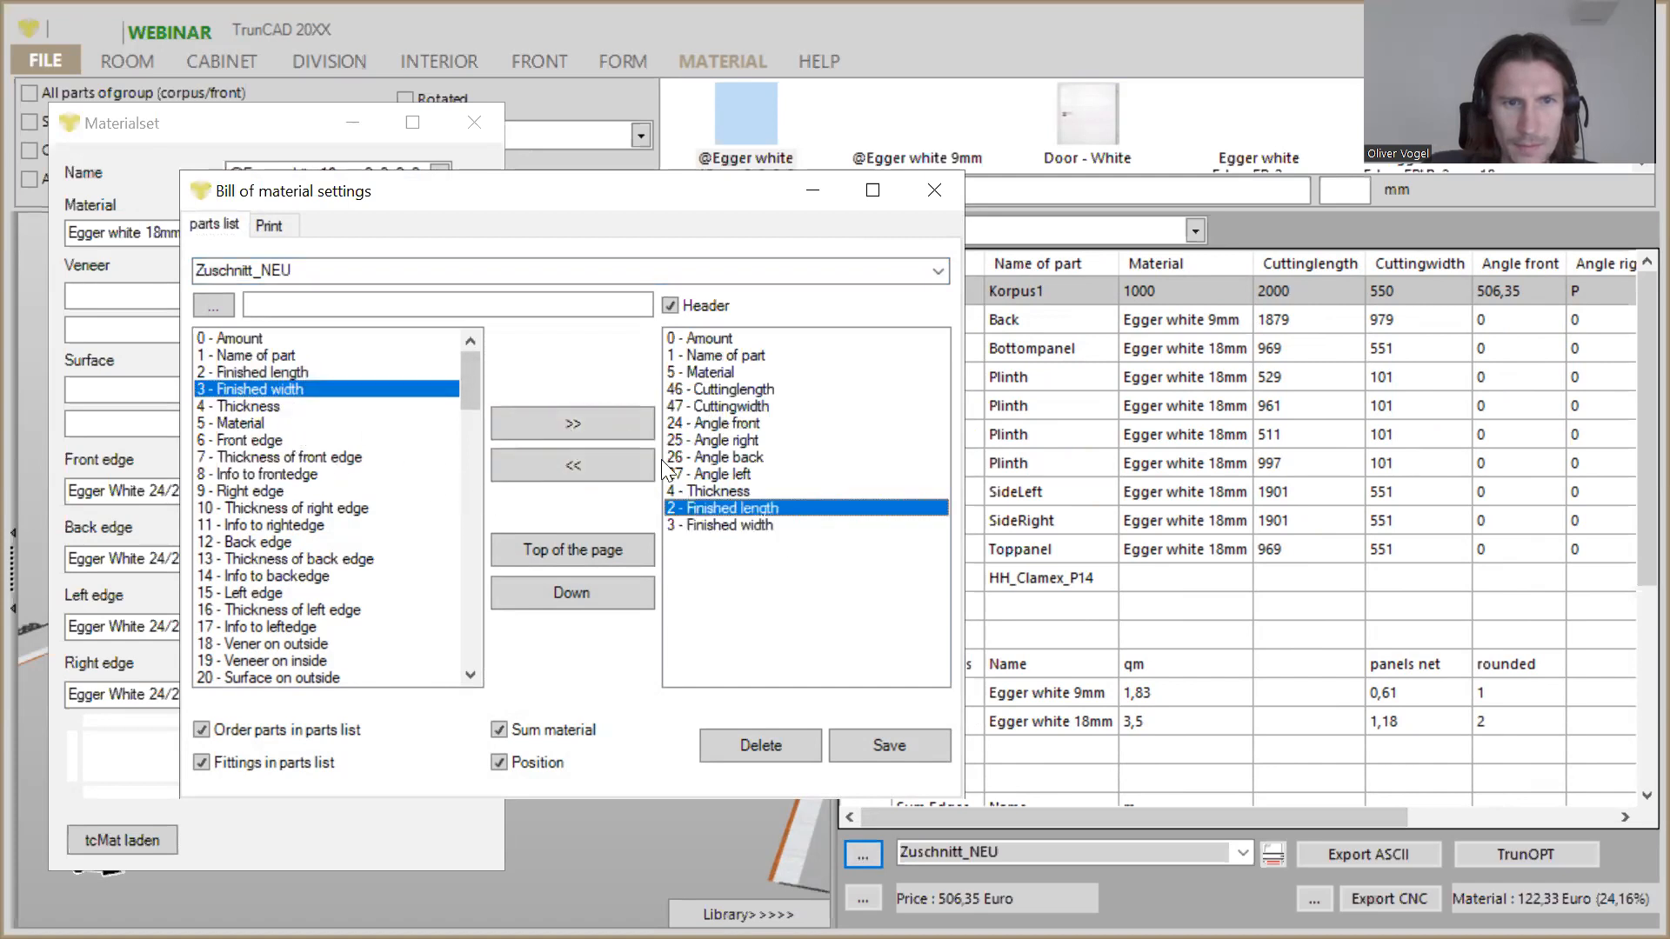
click(577, 548)
click(577, 548)
click(578, 548)
click(578, 548)
click(578, 548)
click(577, 548)
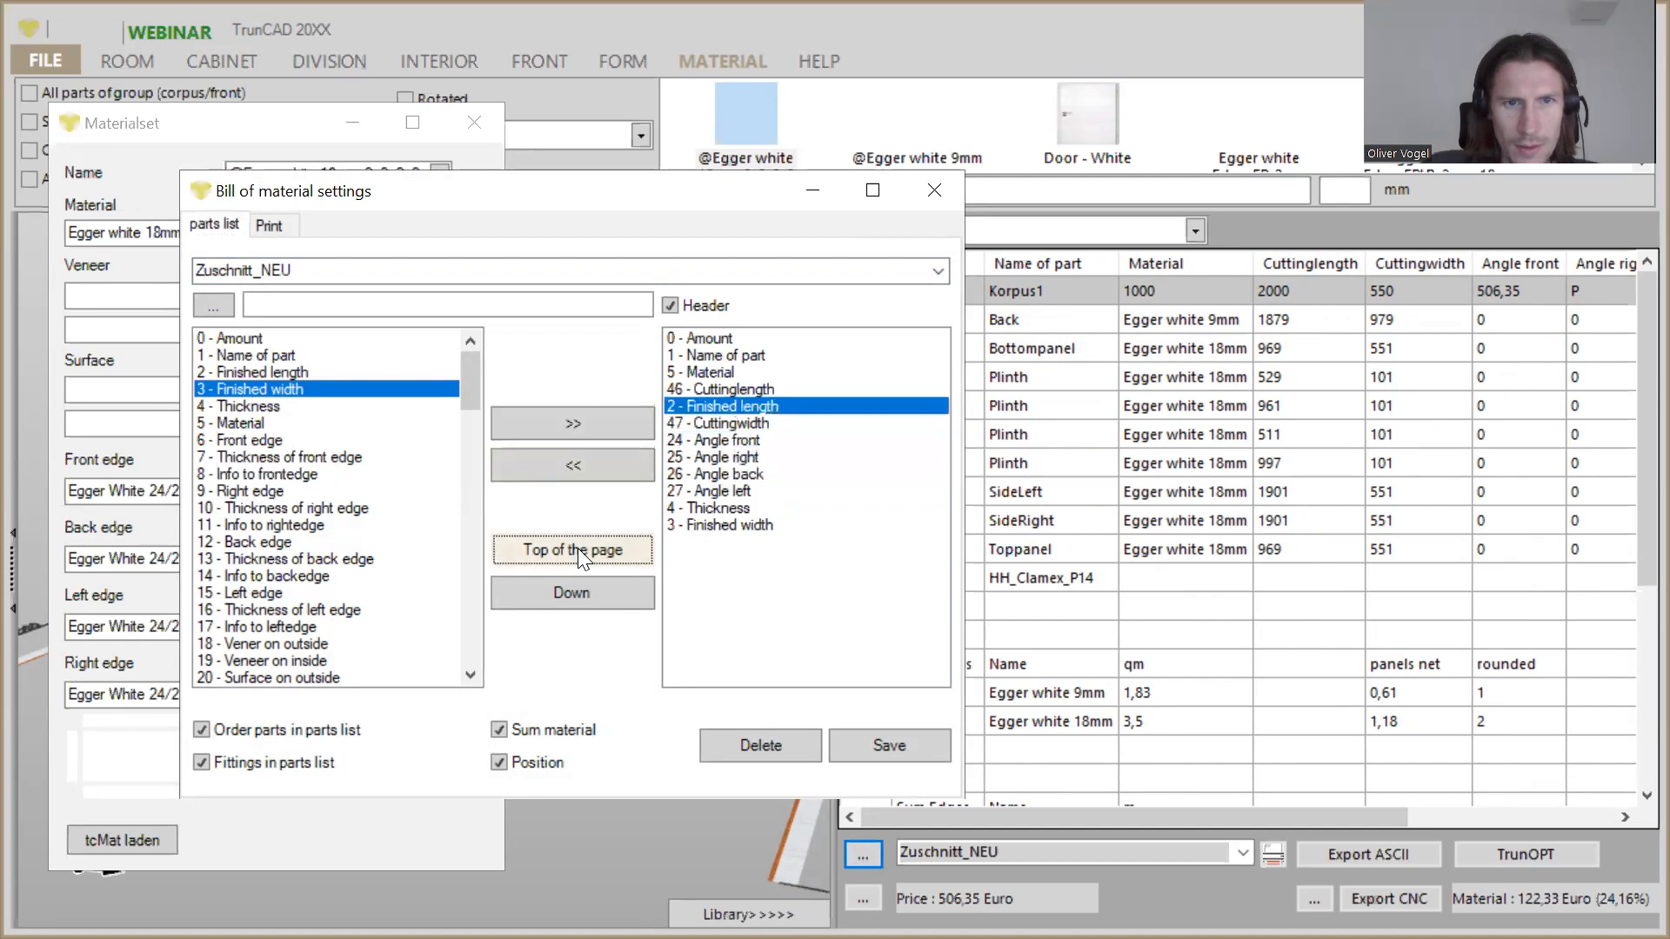
click(578, 548)
Step: Move the Finished width column up so it directly follows Finished length, and save the layout
click(731, 526)
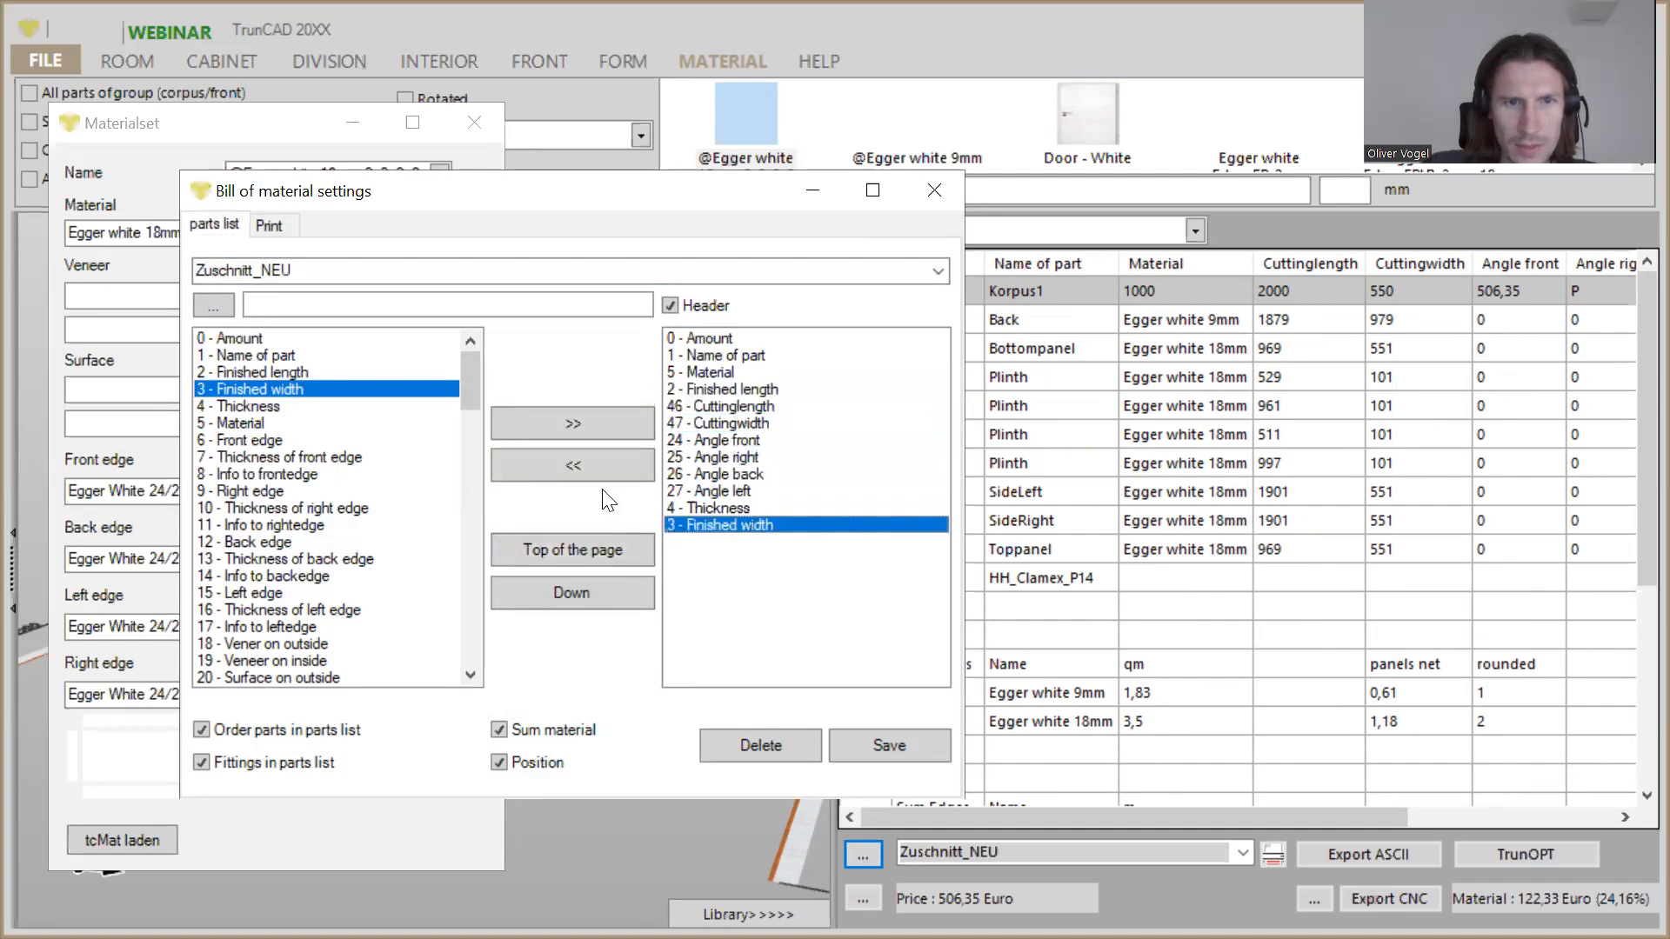
click(574, 550)
click(574, 549)
click(574, 550)
click(574, 549)
click(574, 549)
click(574, 550)
click(574, 550)
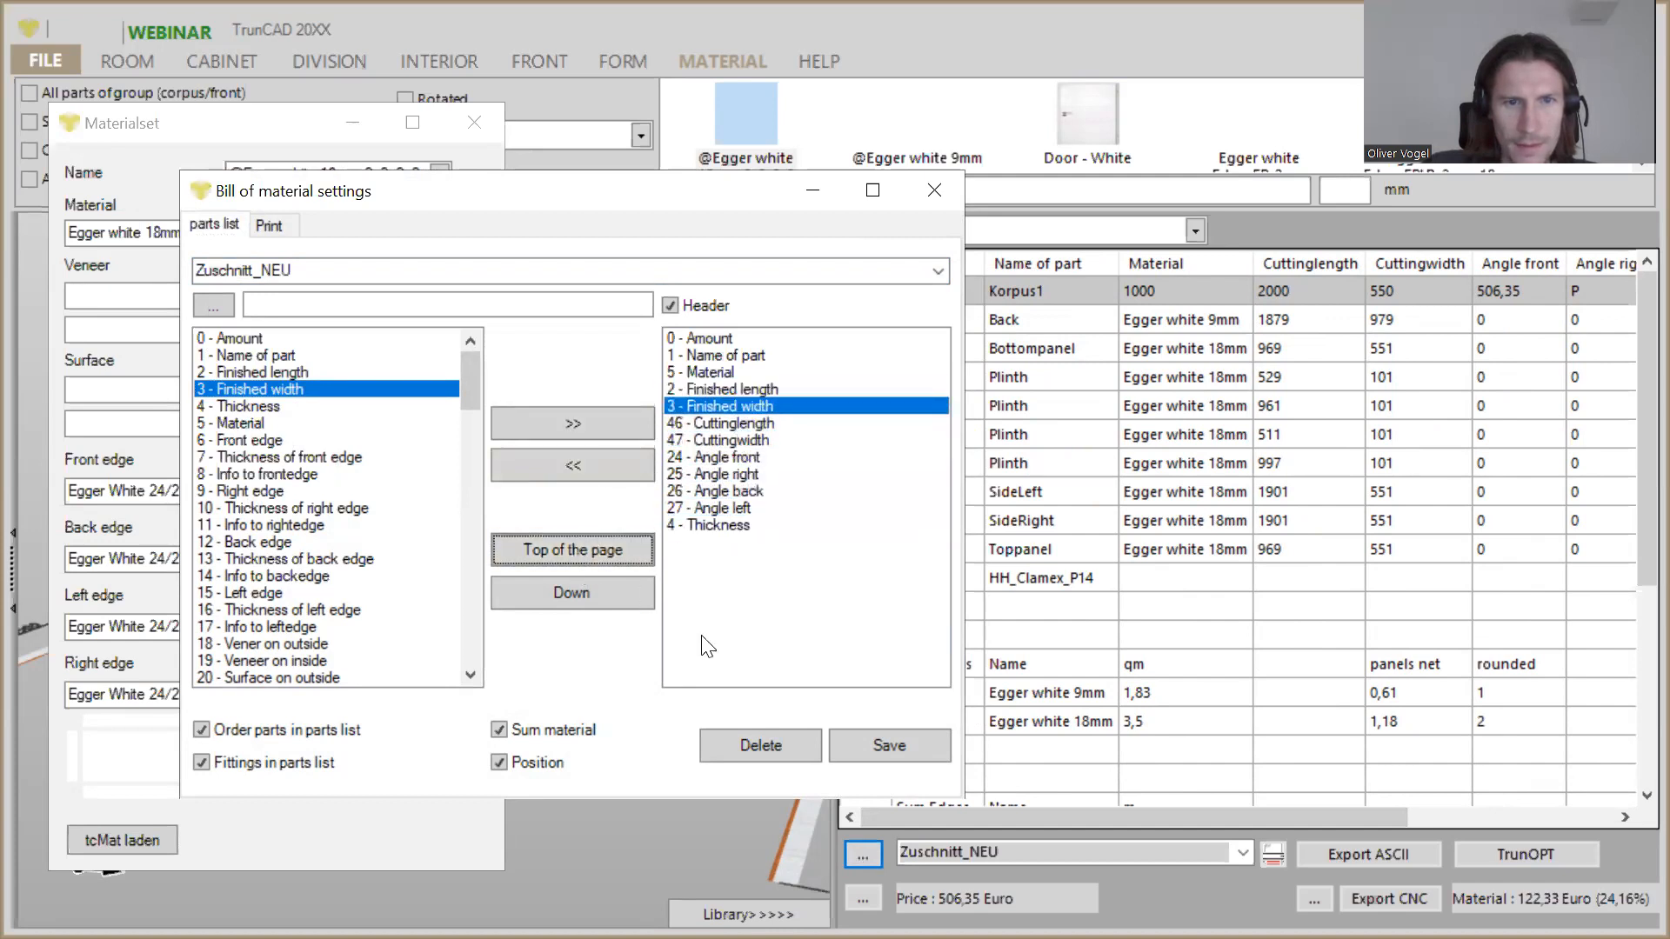
click(876, 753)
click(878, 750)
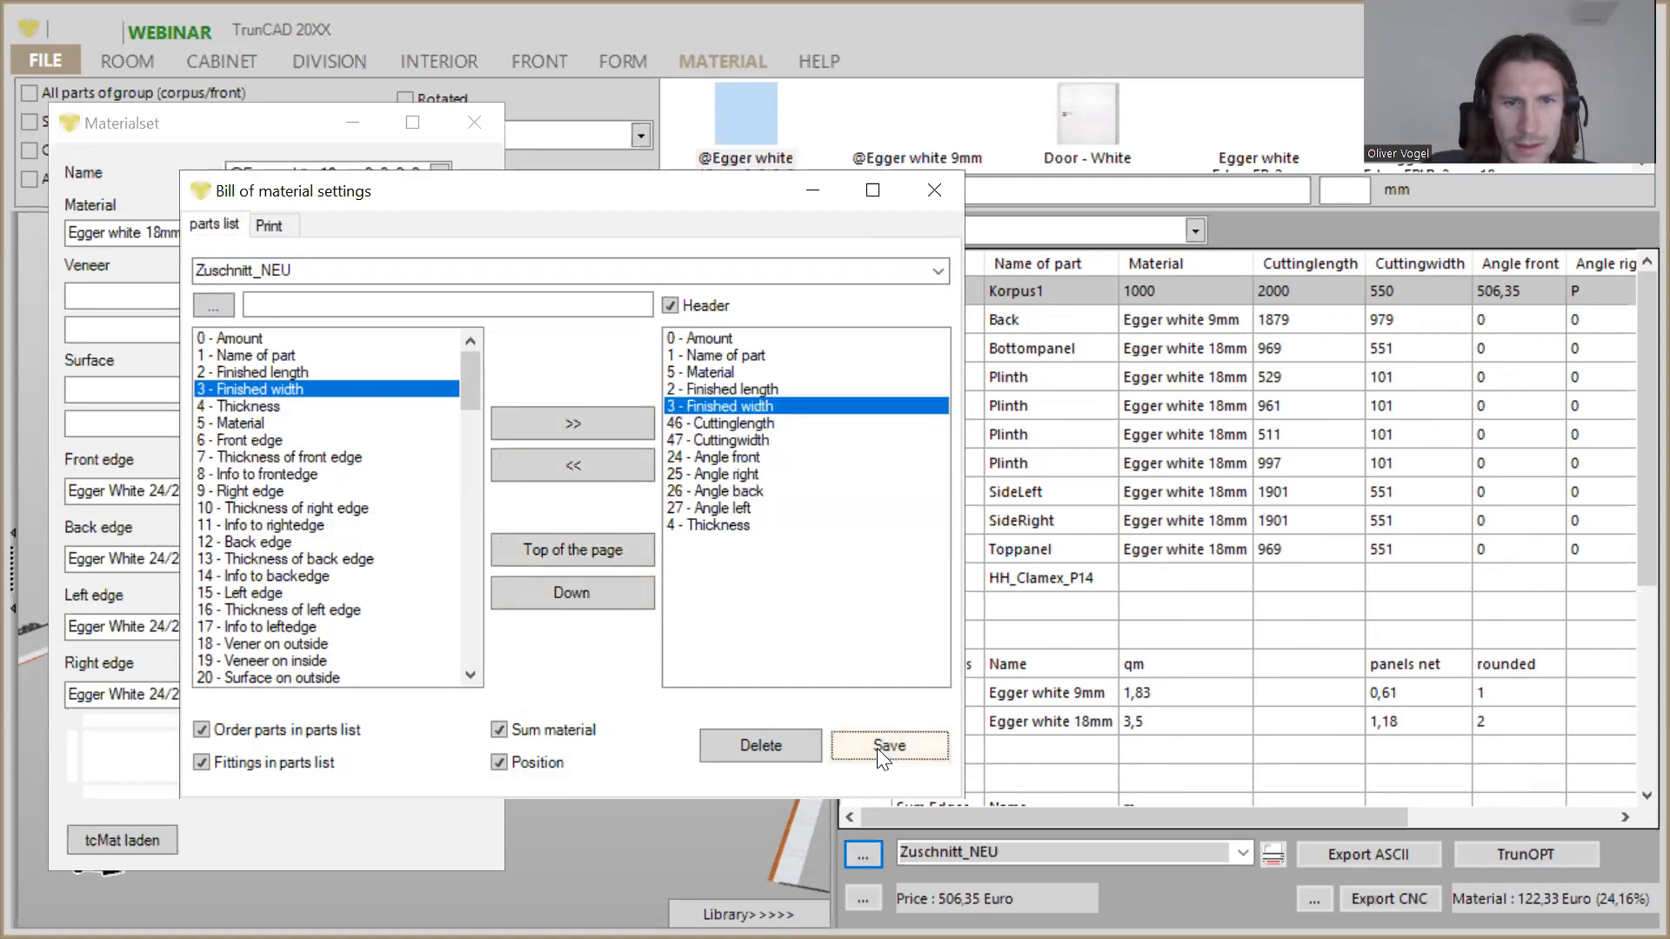
Step: Close the bill of material settings, refresh the parts list with the saved layout and widen its display area
click(934, 191)
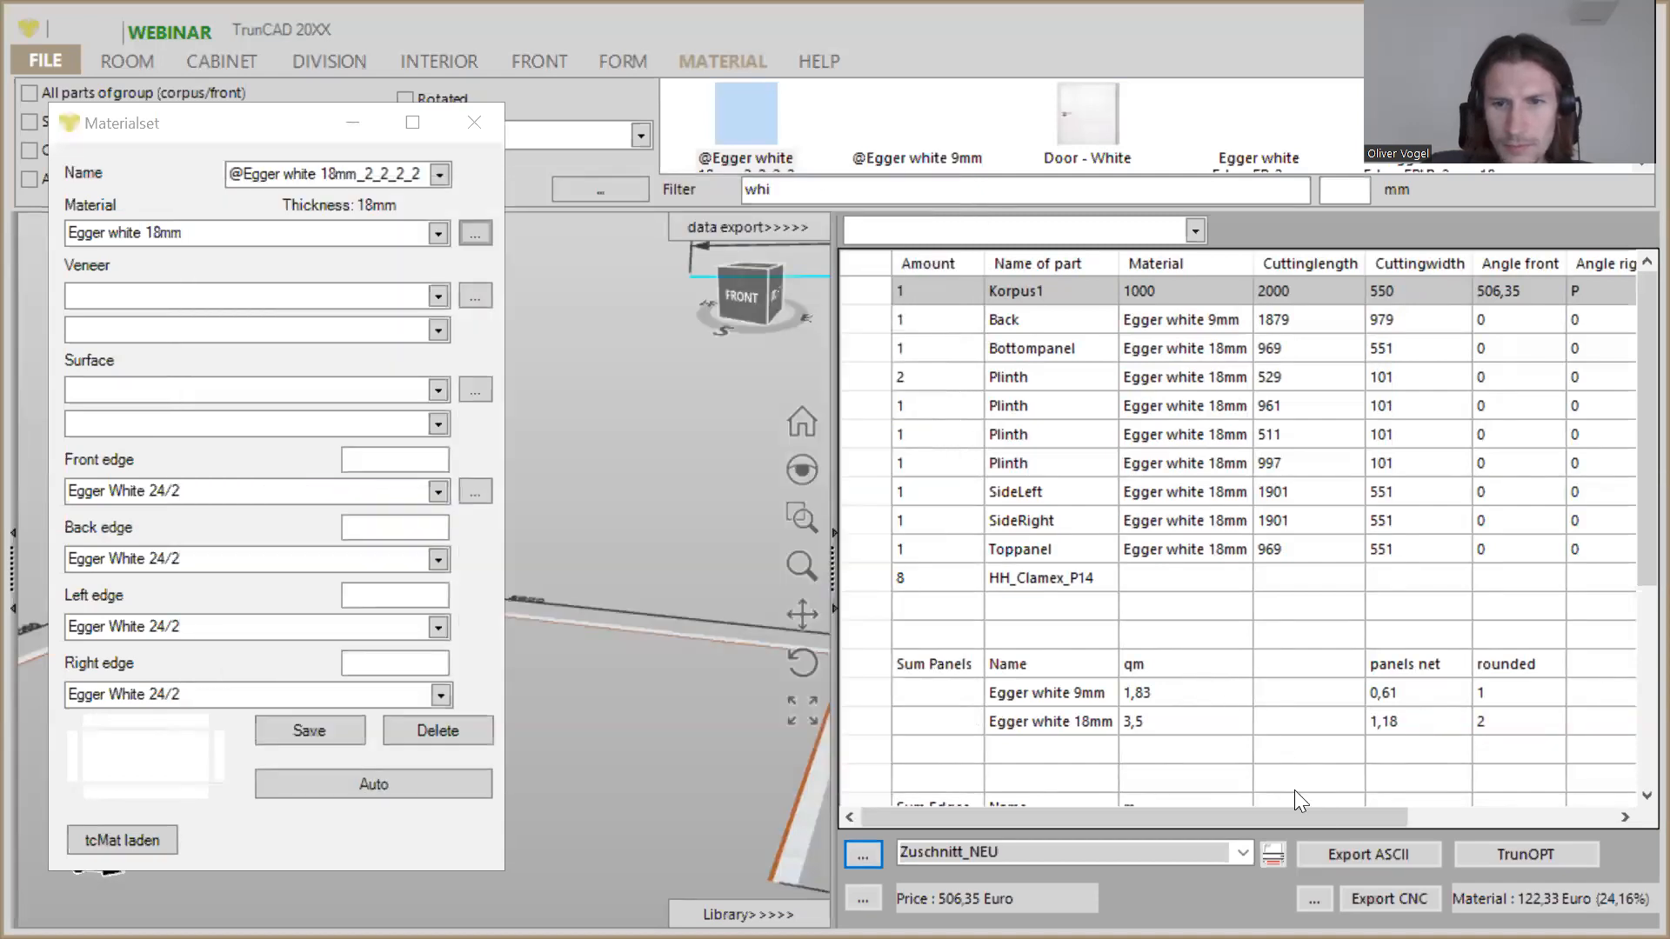
click(731, 228)
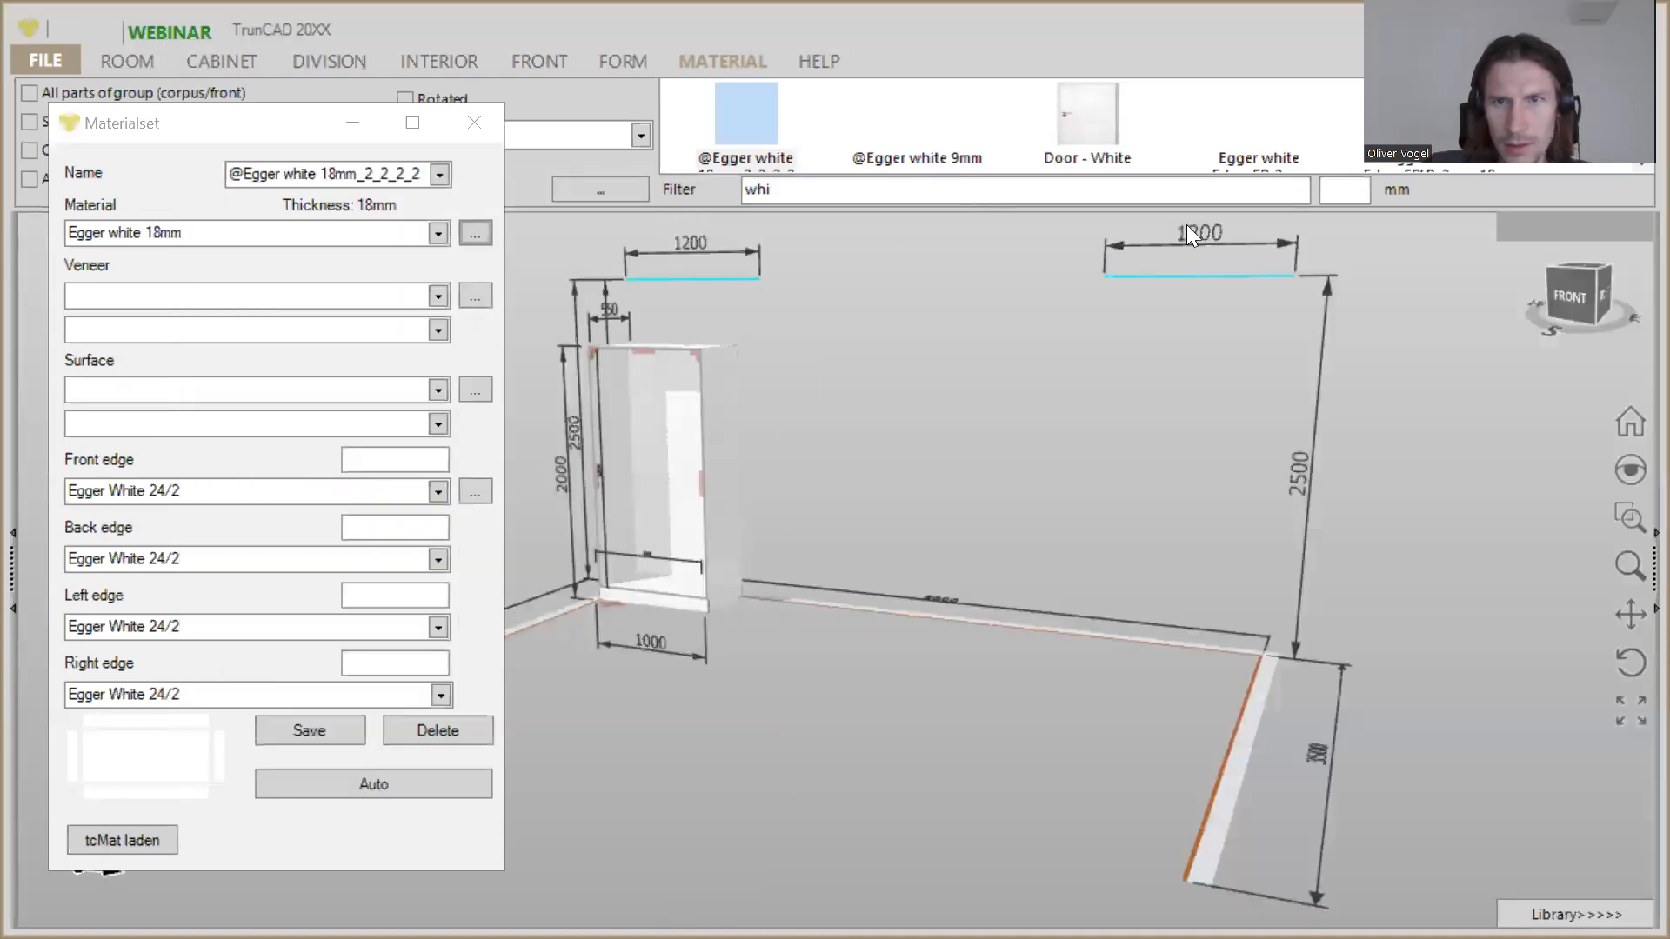
click(1531, 225)
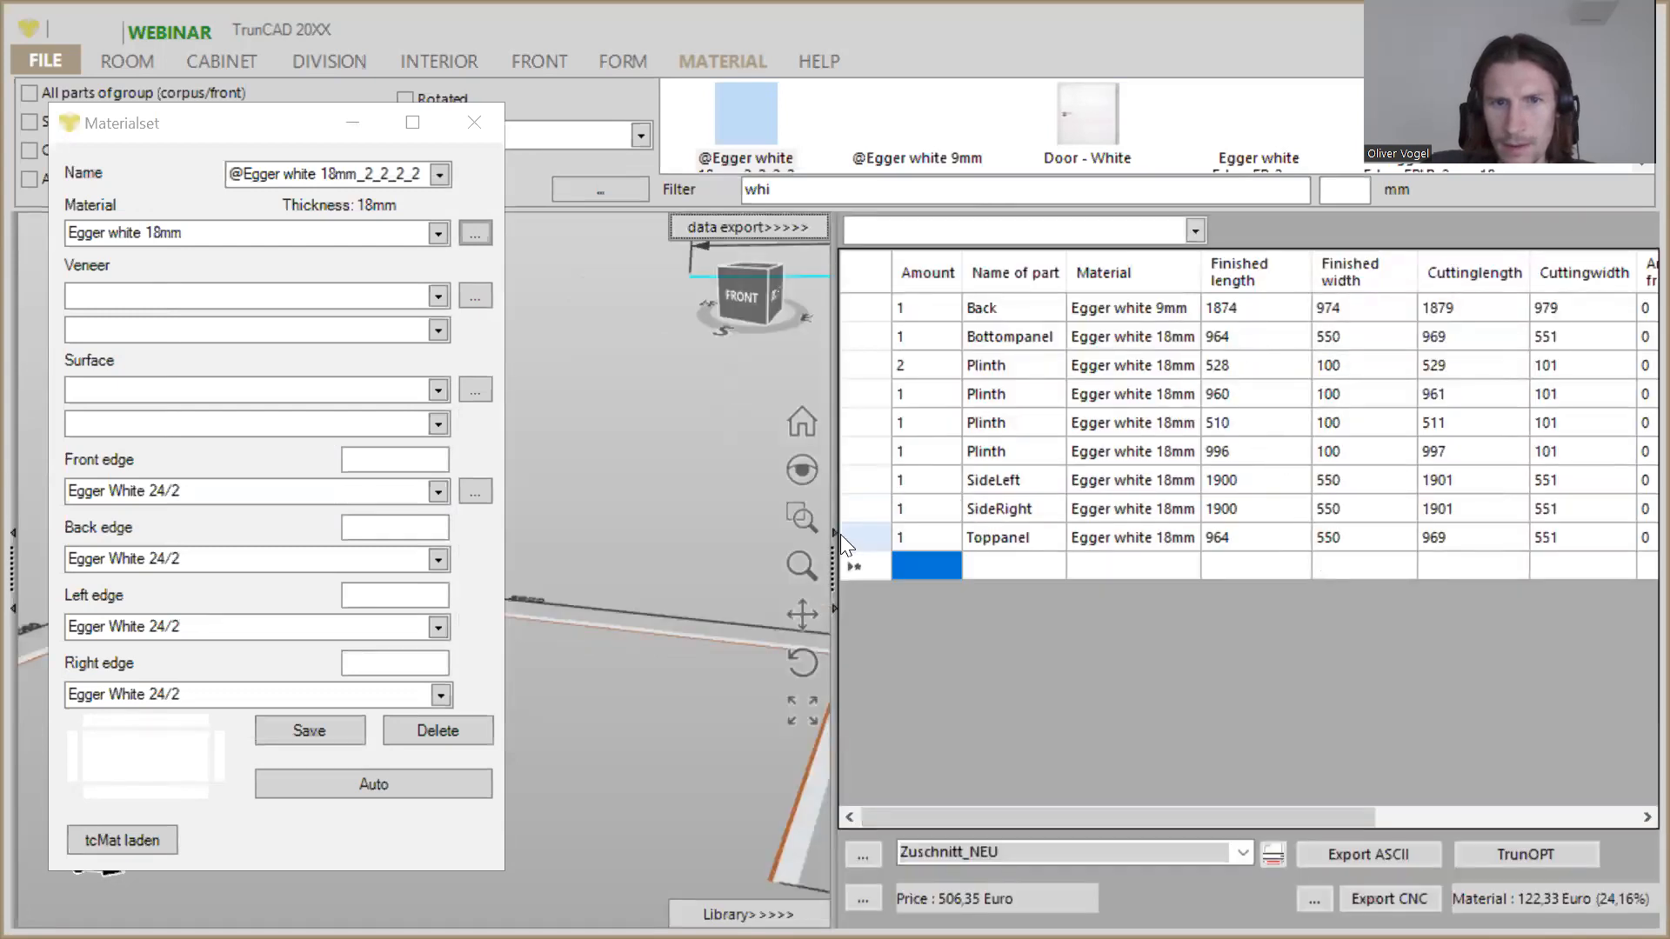
drag(833, 563, 625, 566)
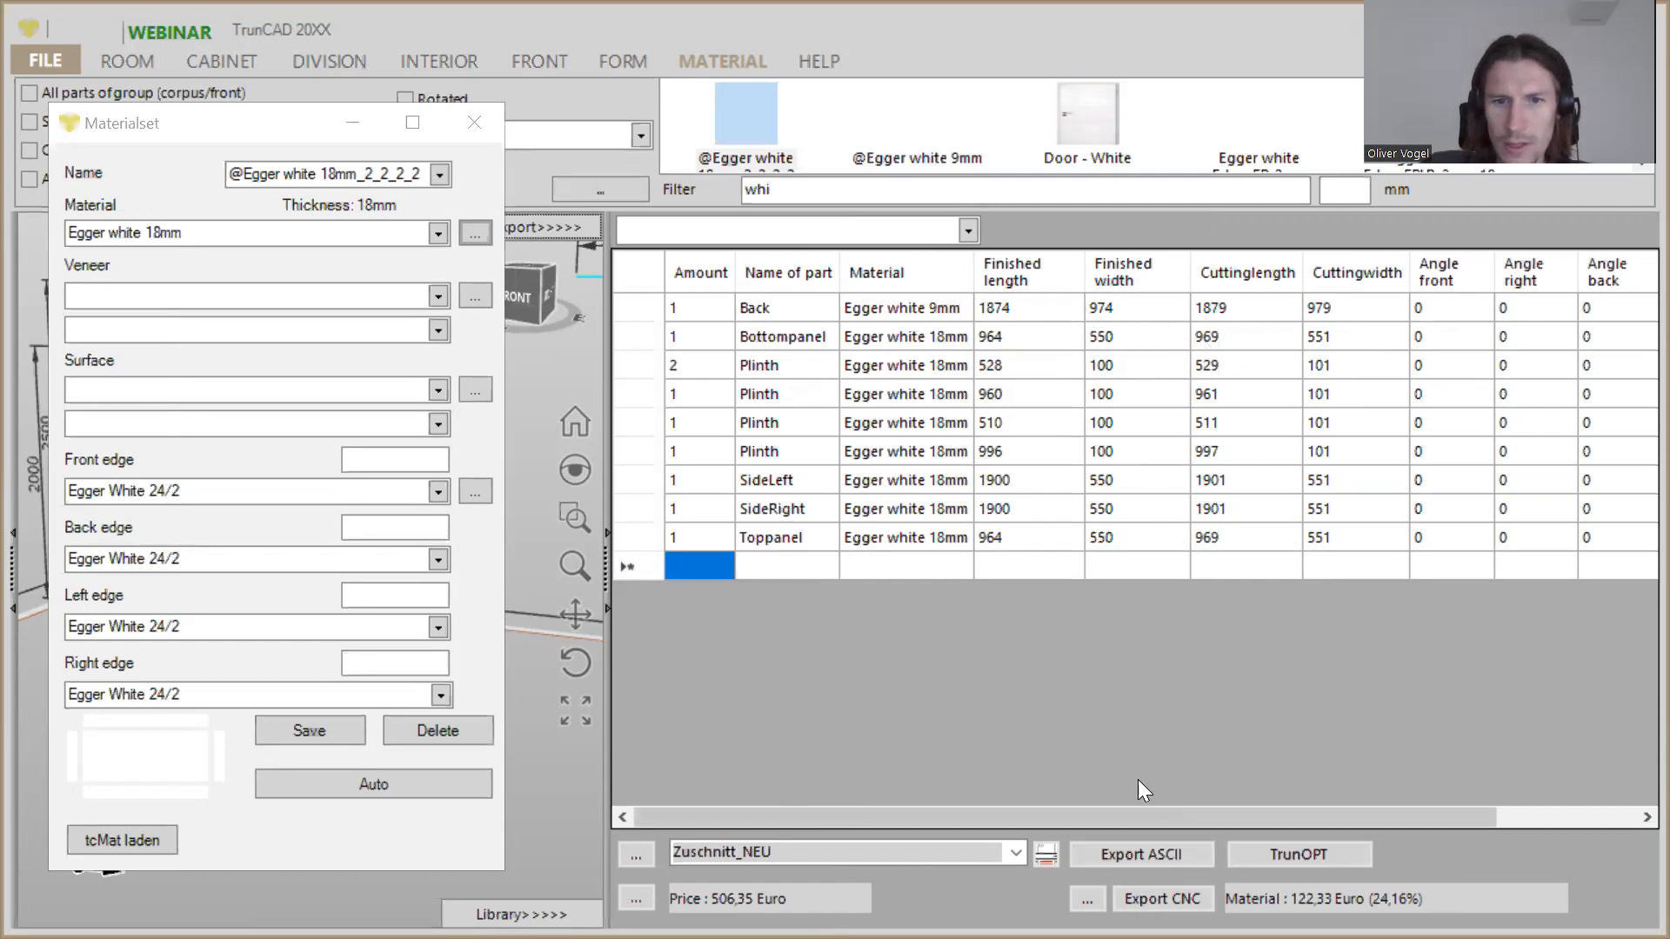
Step: Clear the Addition Length and Addition Width values in the CNC format settings and return to the parts list
click(1088, 898)
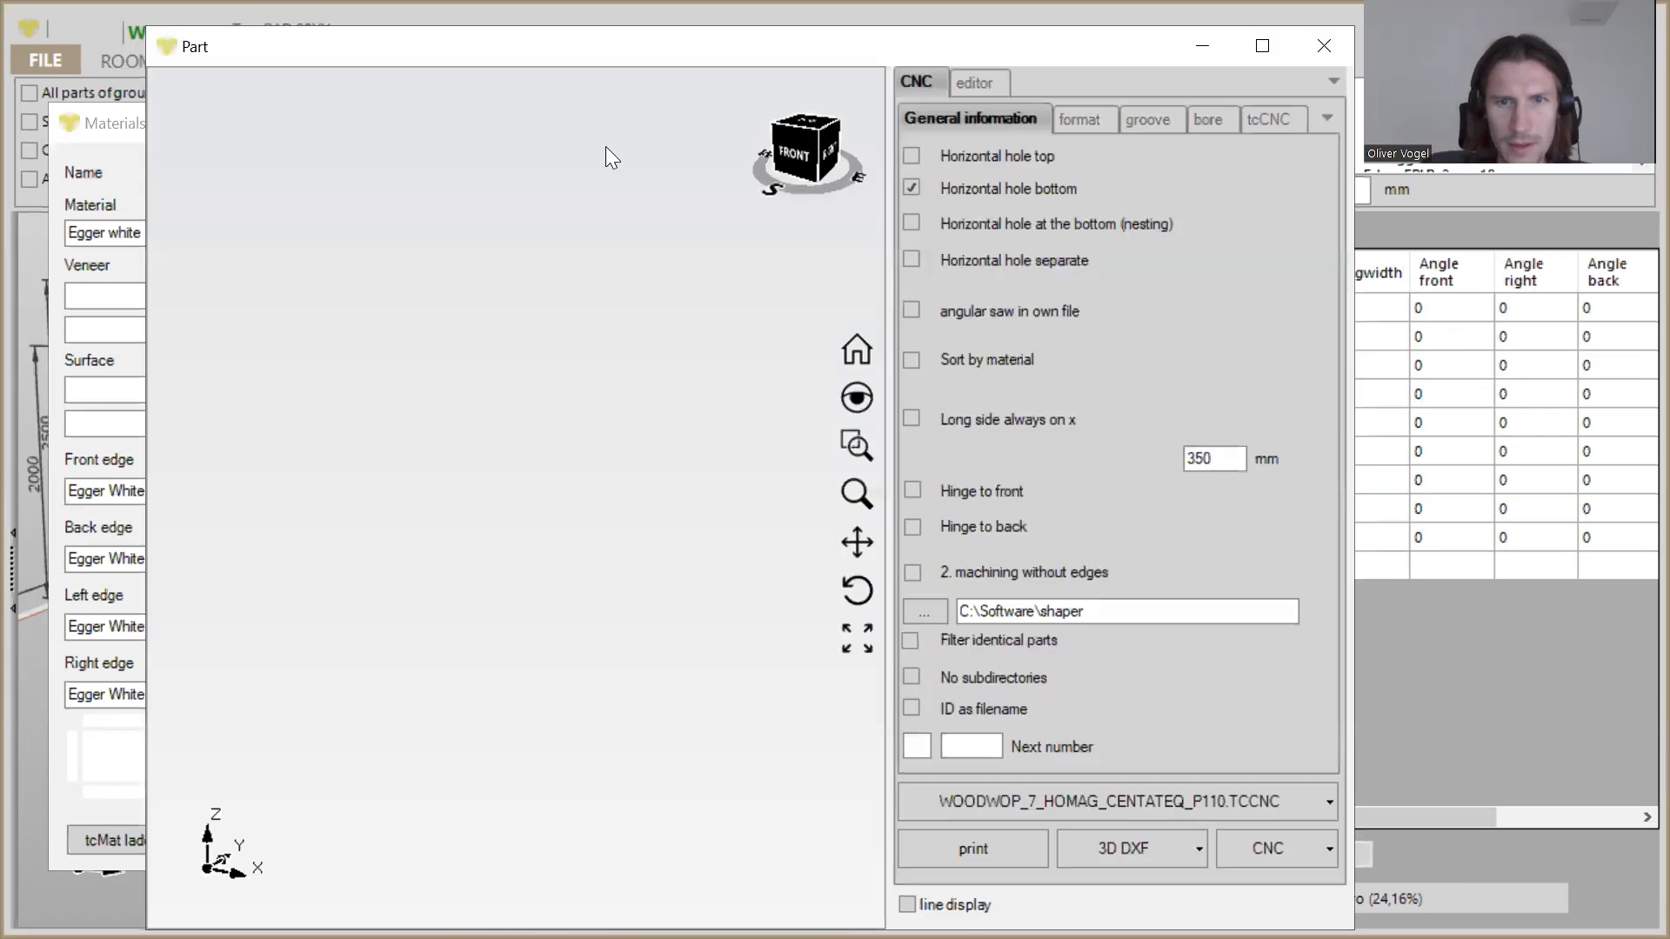
click(1073, 125)
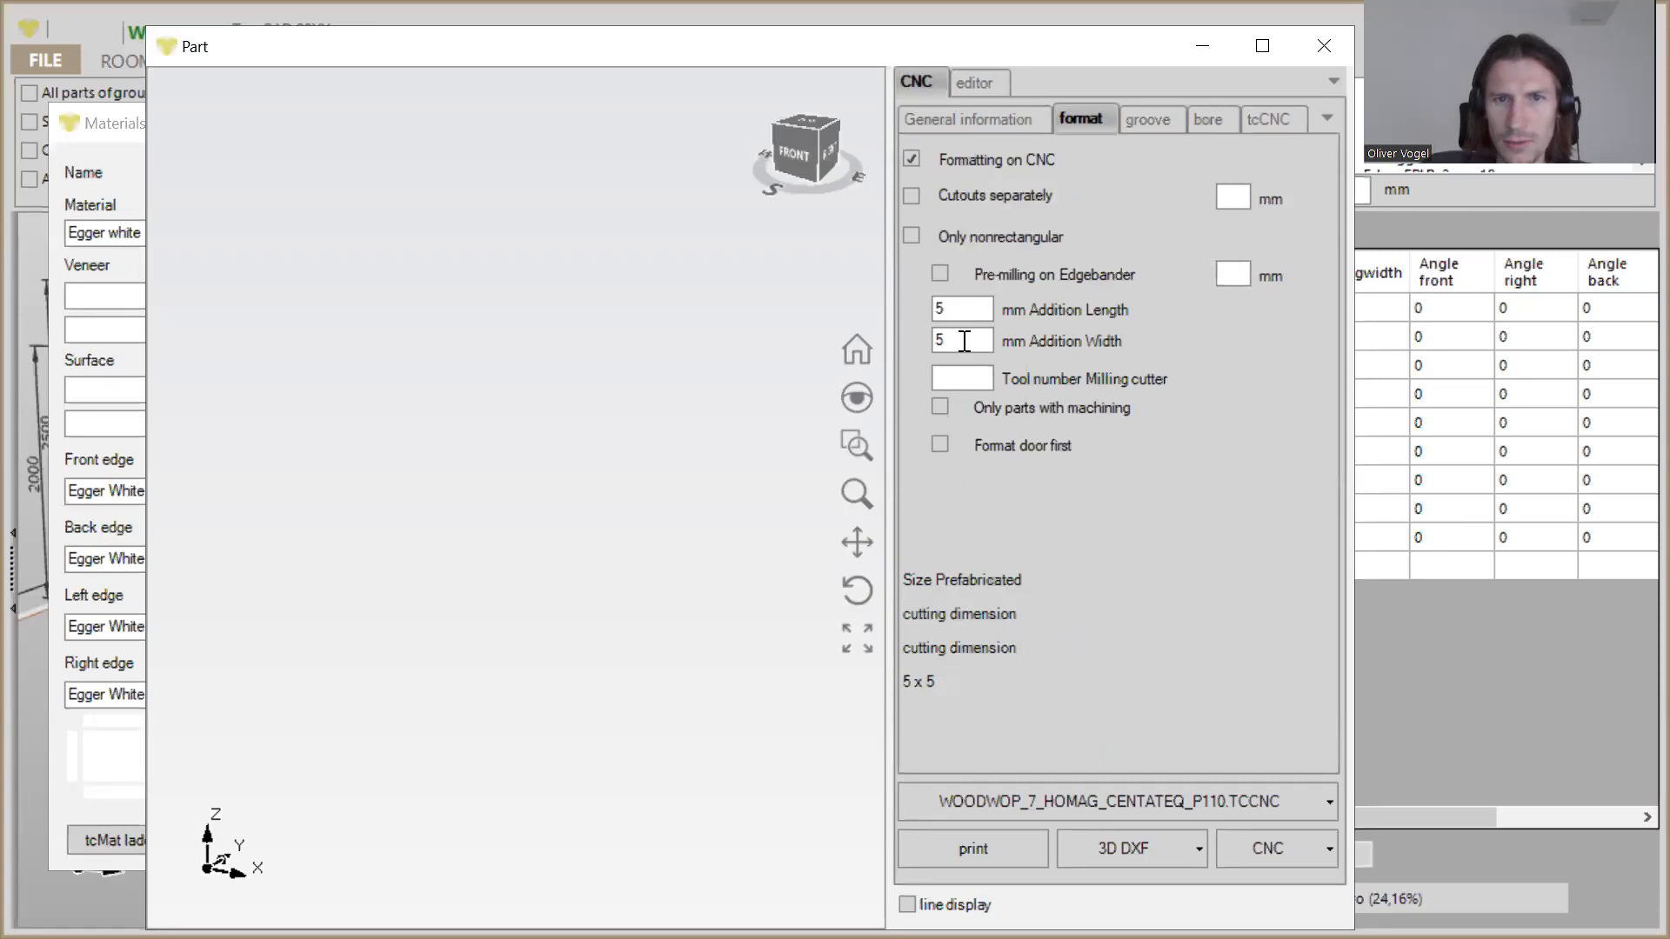
key(BackSpace)
click(978, 308)
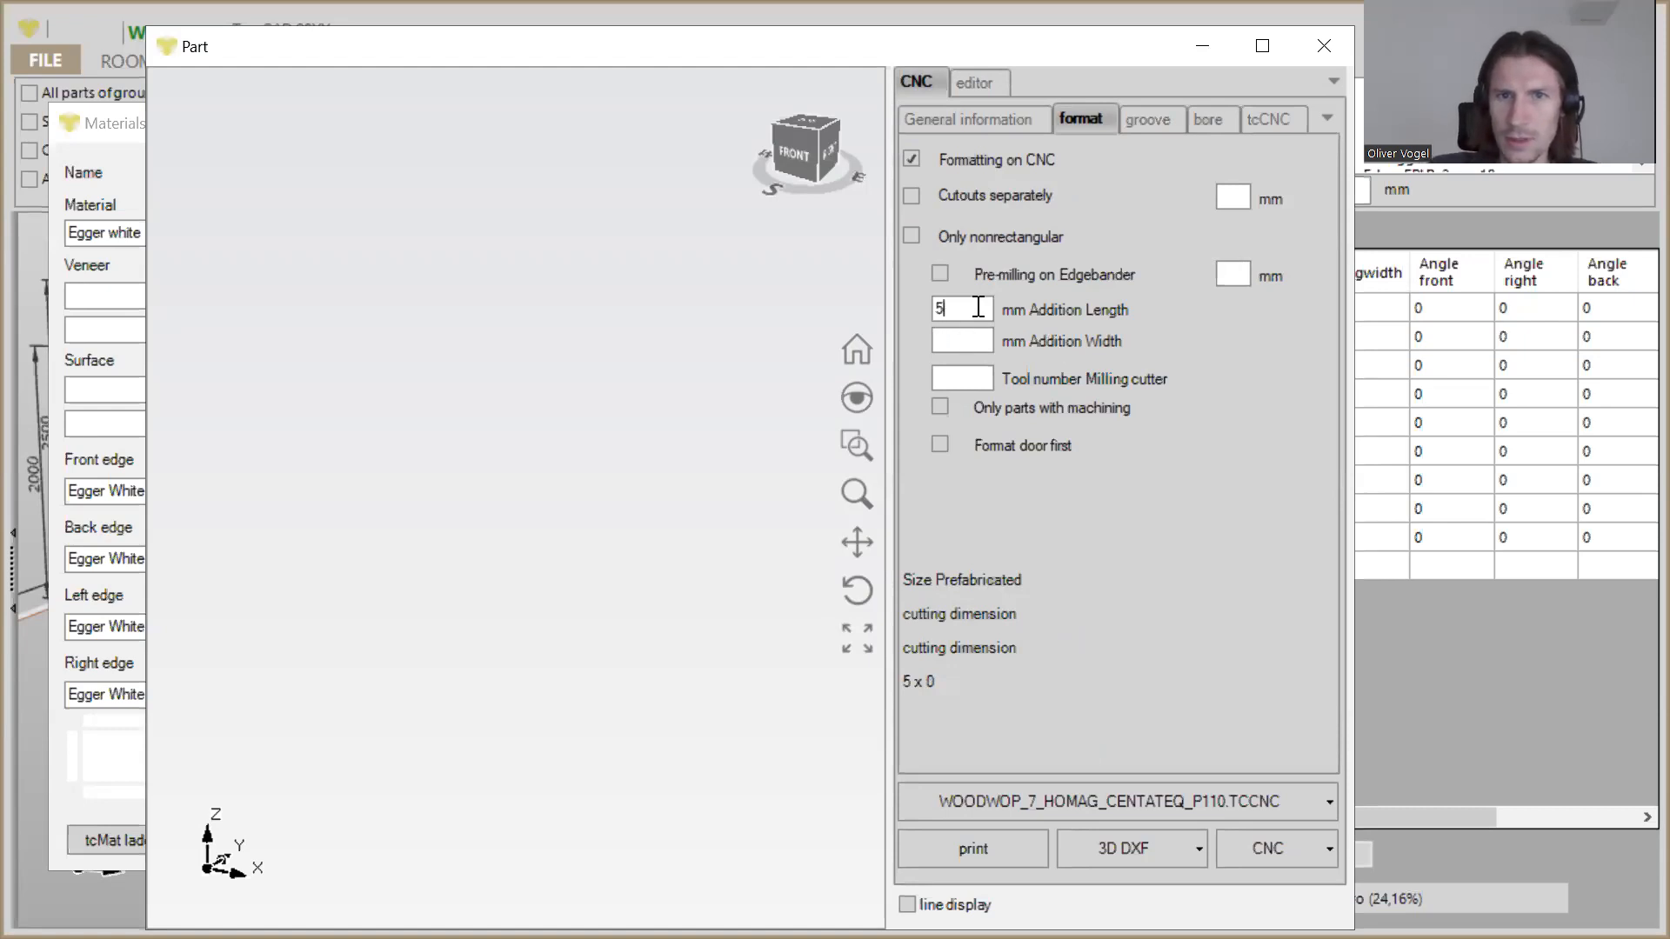
key(BackSpace)
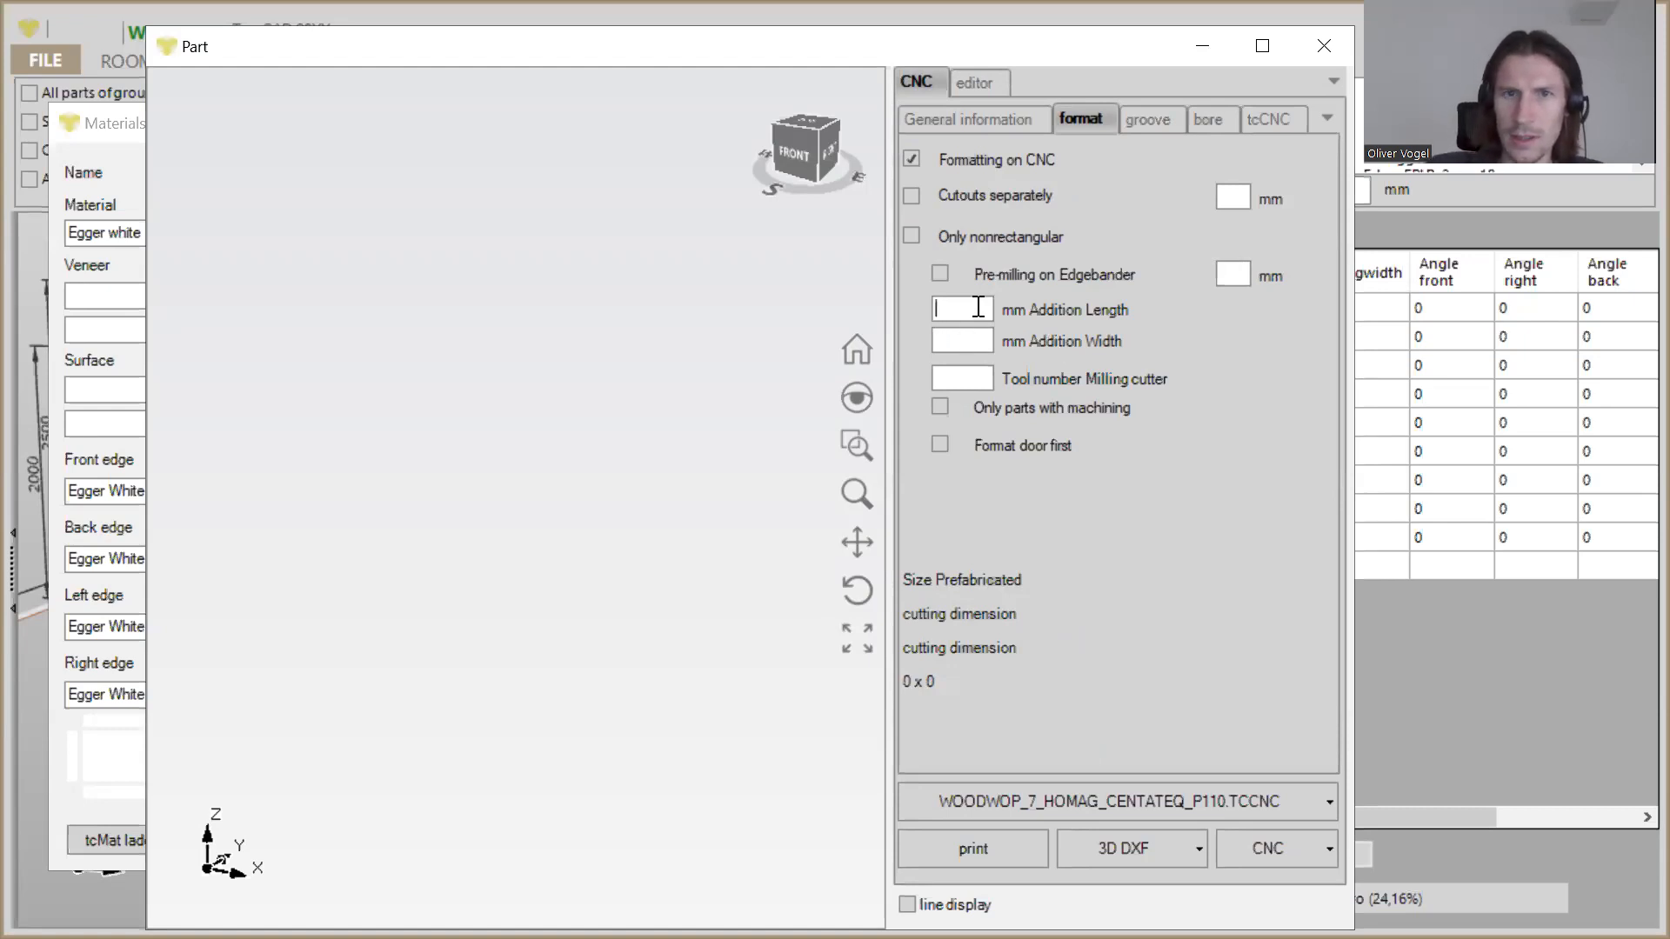
click(1309, 42)
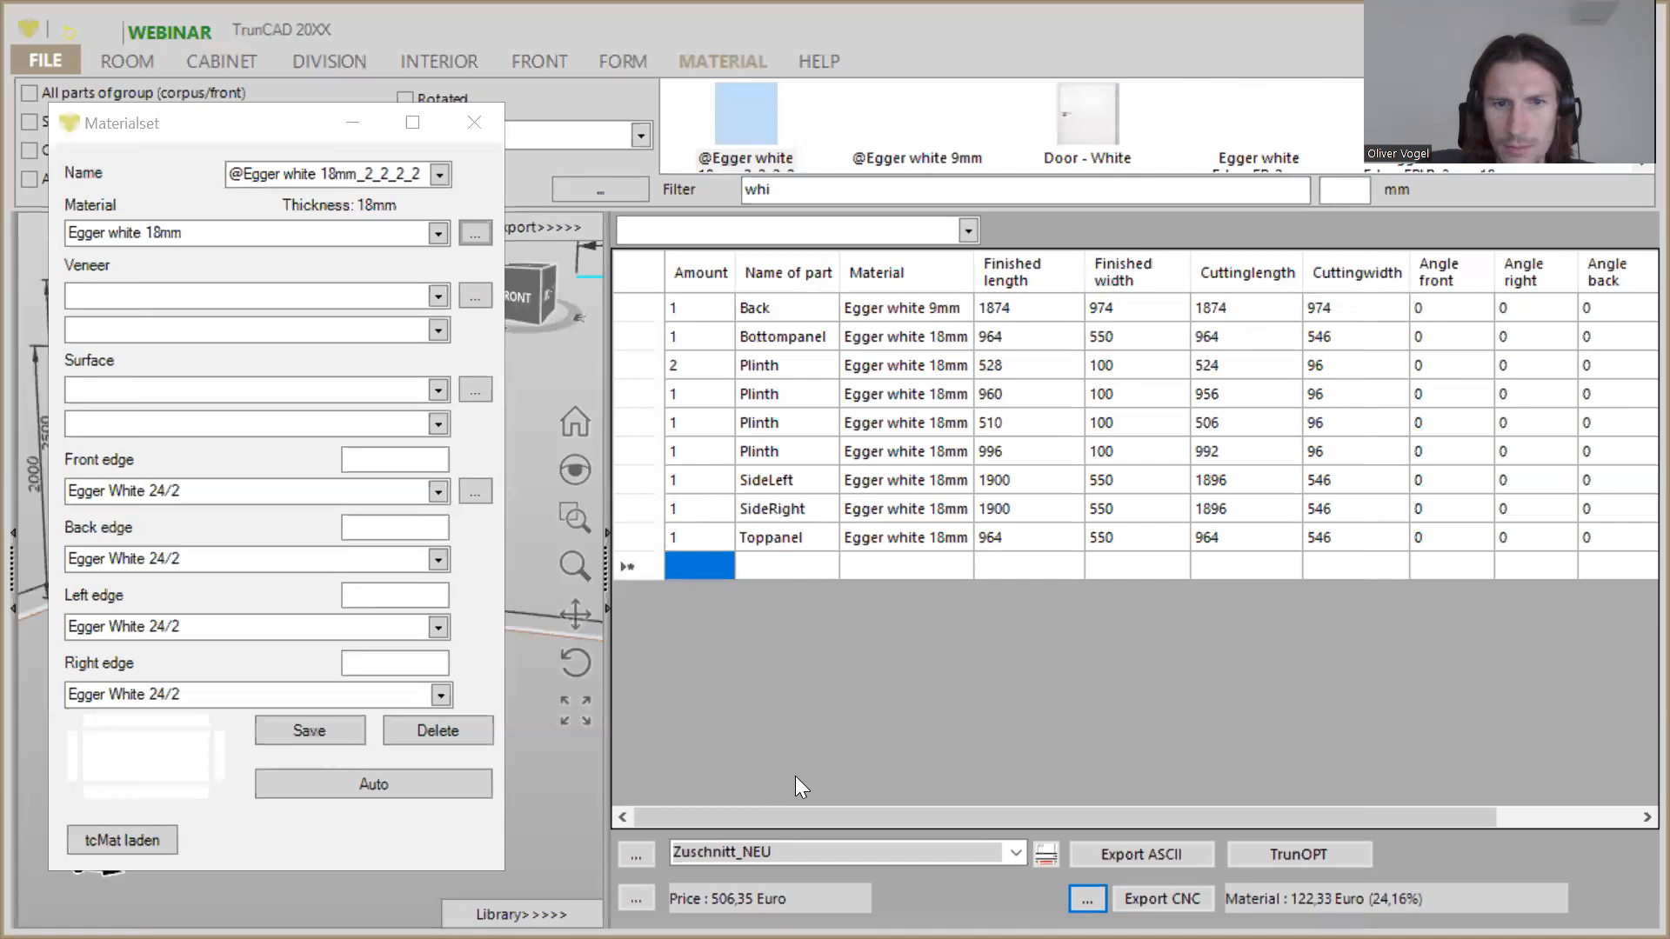
Step: Enable Pre-milling on Edgebander in the CNC format settings and return to the parts list
drag(838, 821, 760, 800)
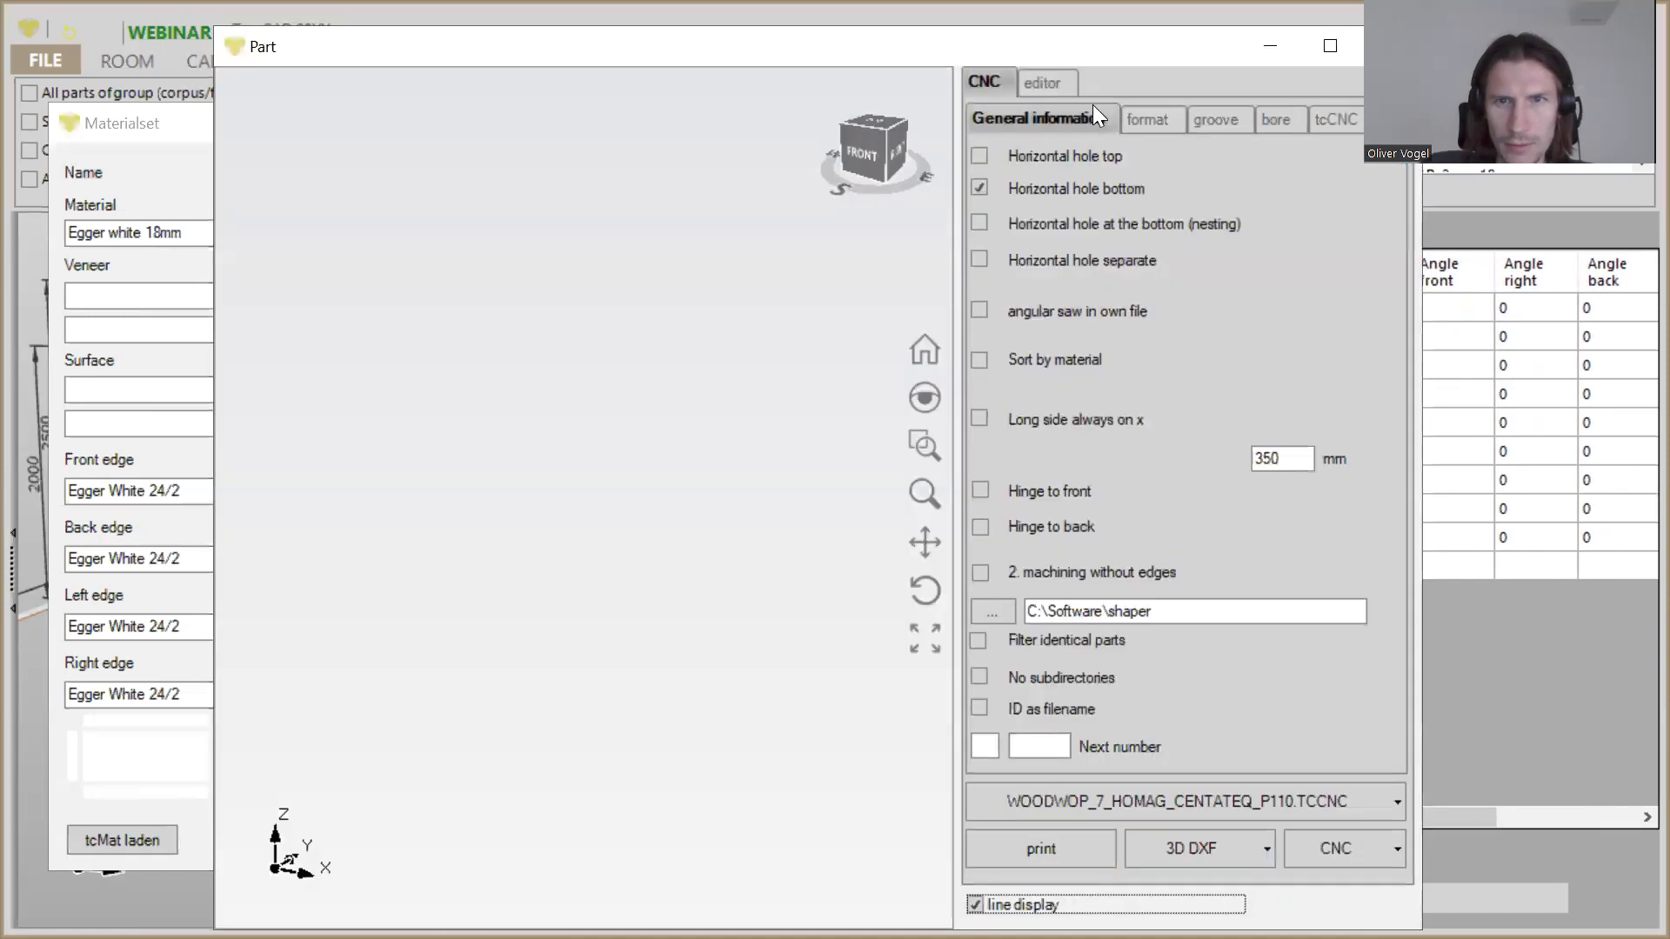
click(1147, 118)
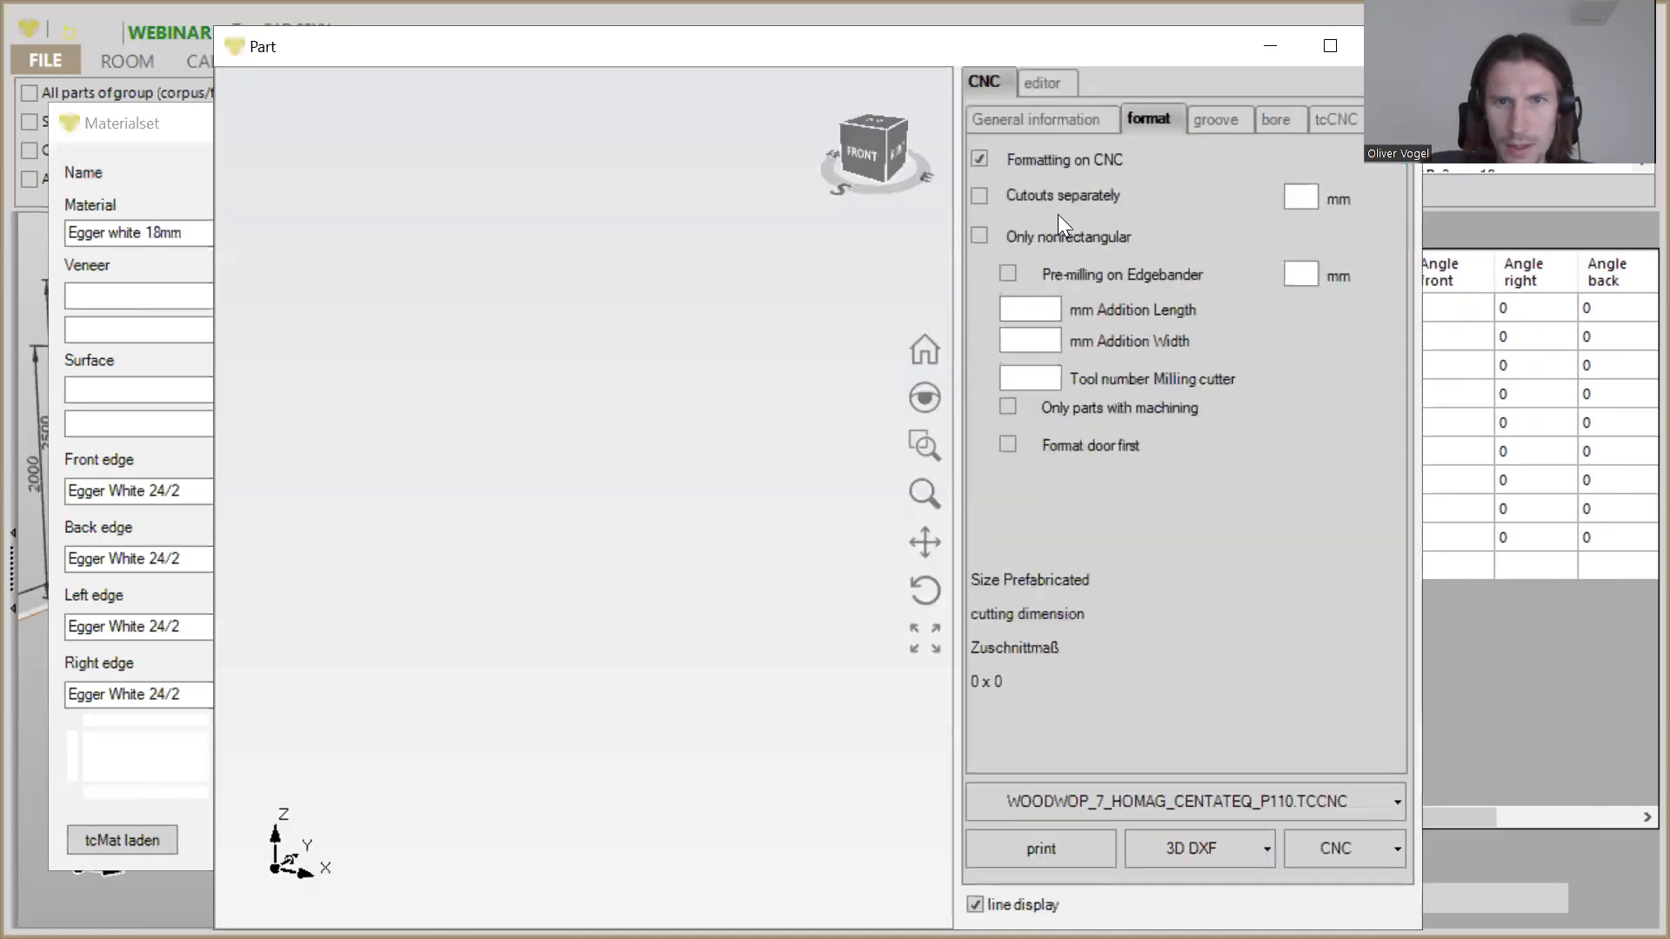
click(1007, 275)
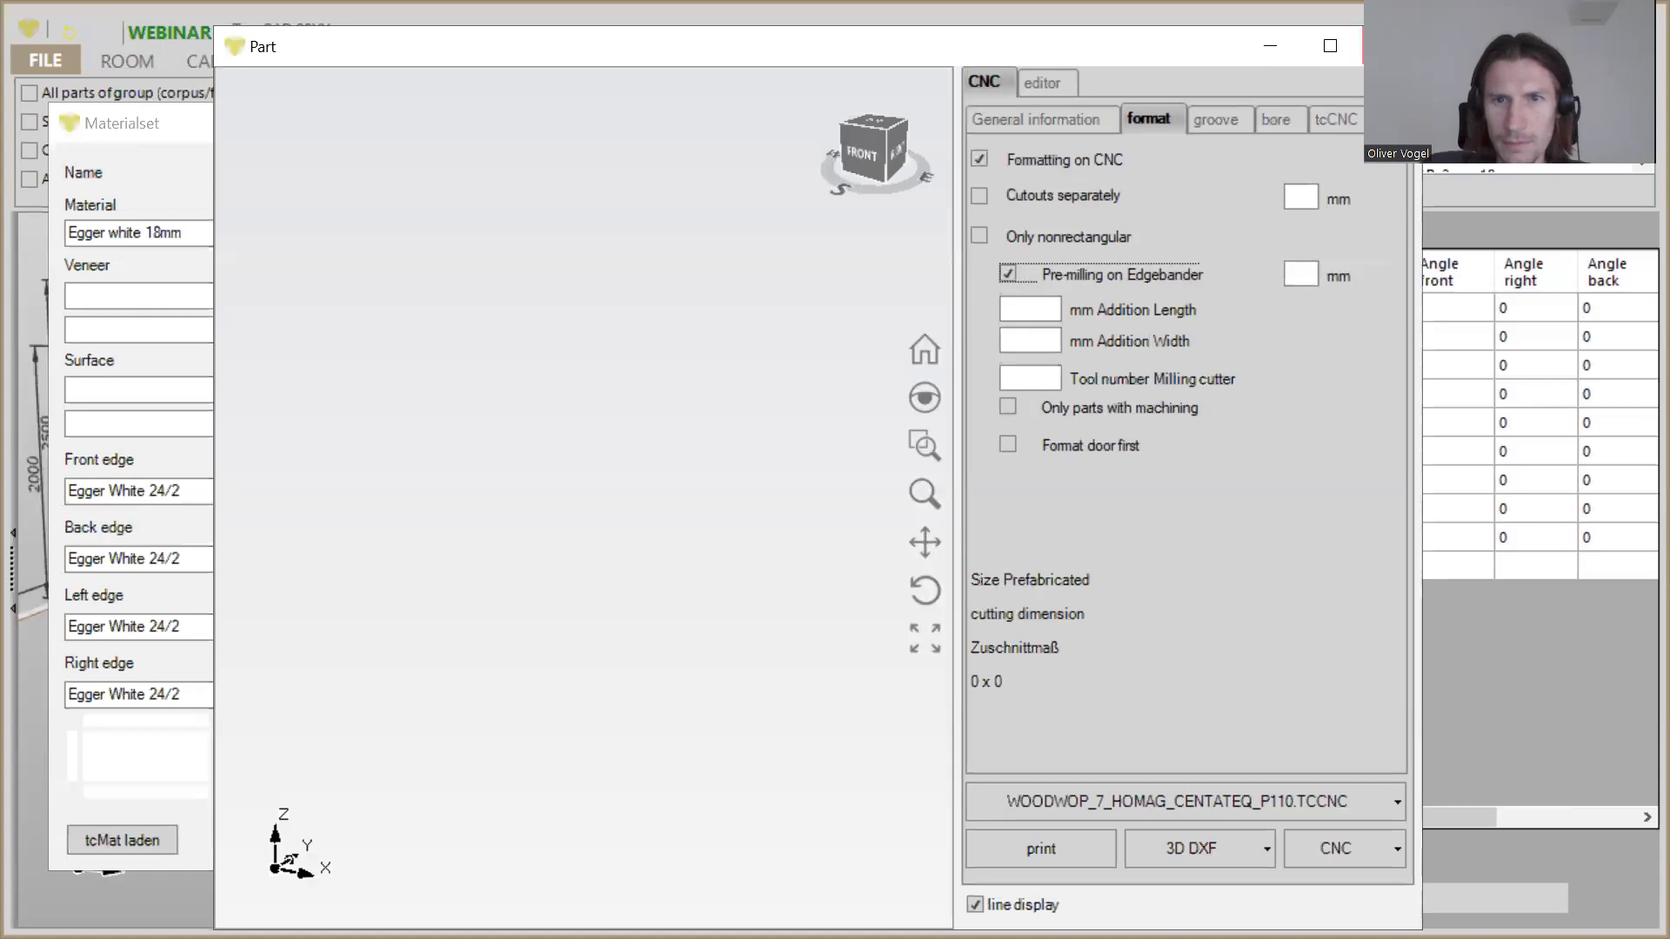
click(1381, 46)
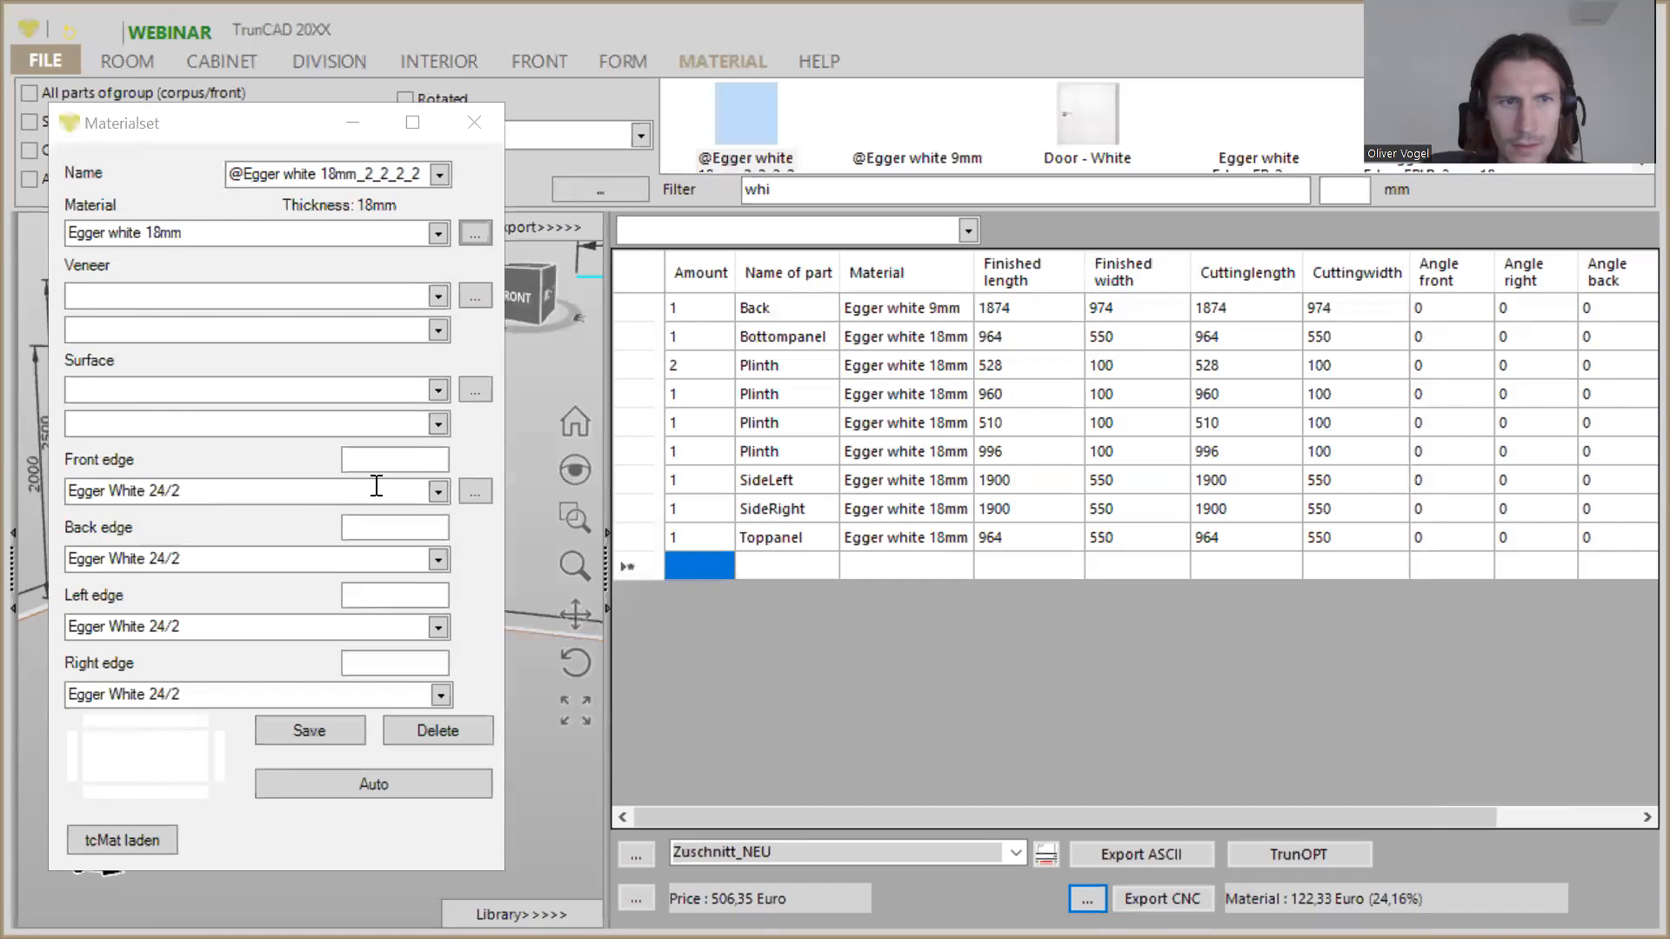
click(474, 122)
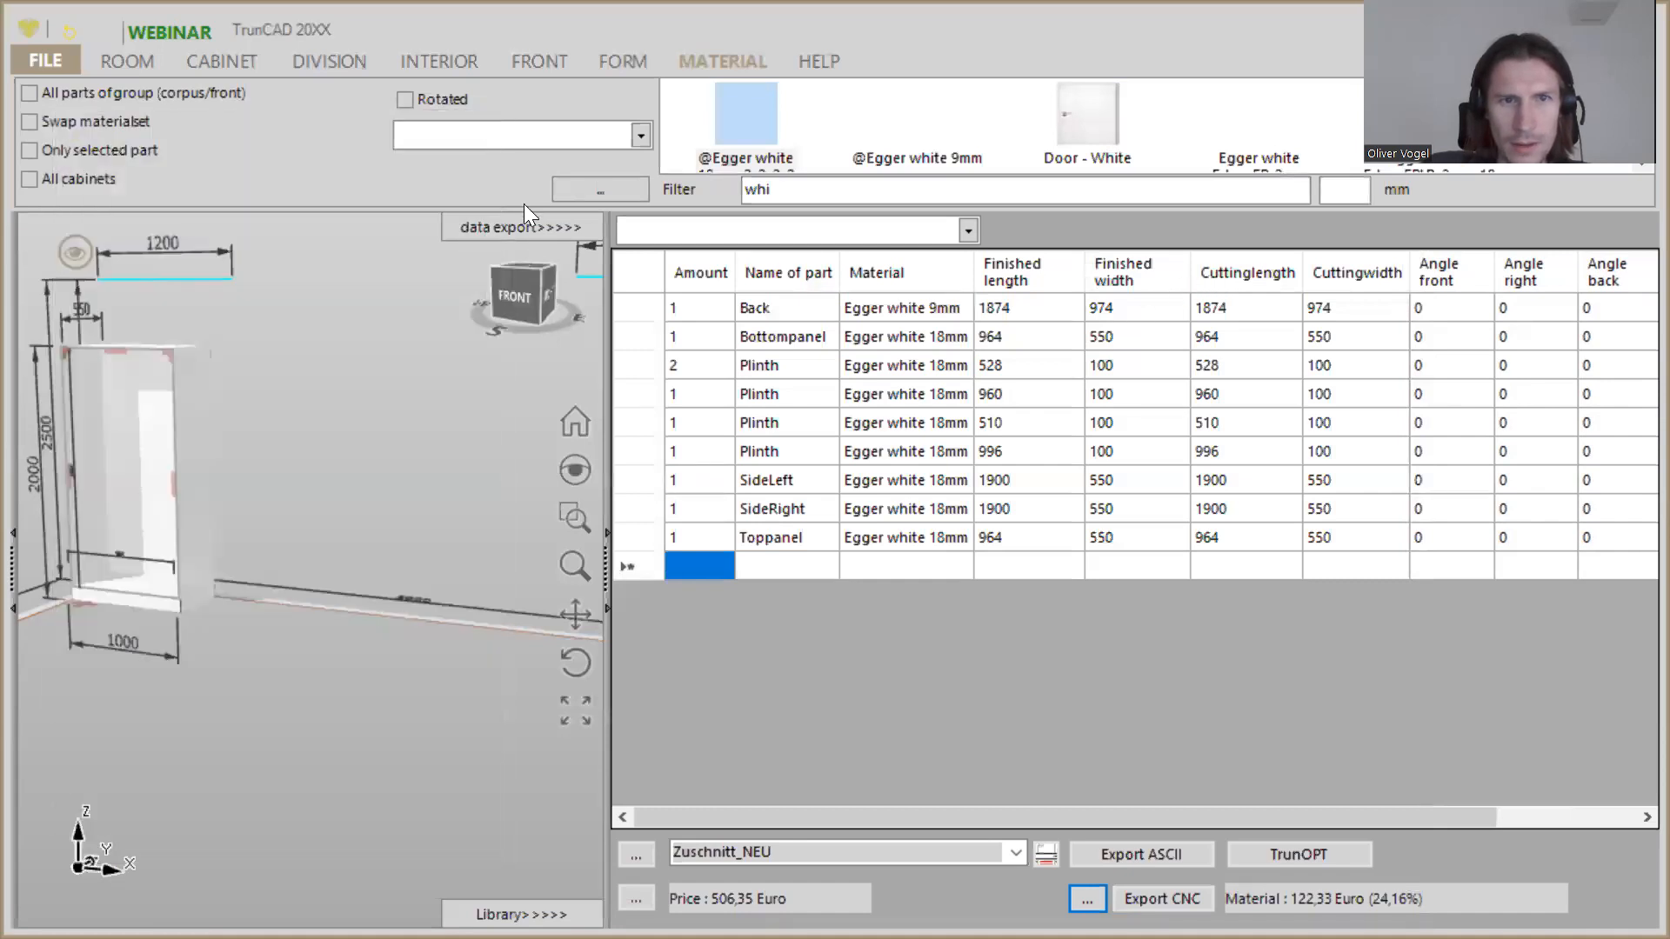
click(543, 227)
middle_drag(869, 430, 854, 451)
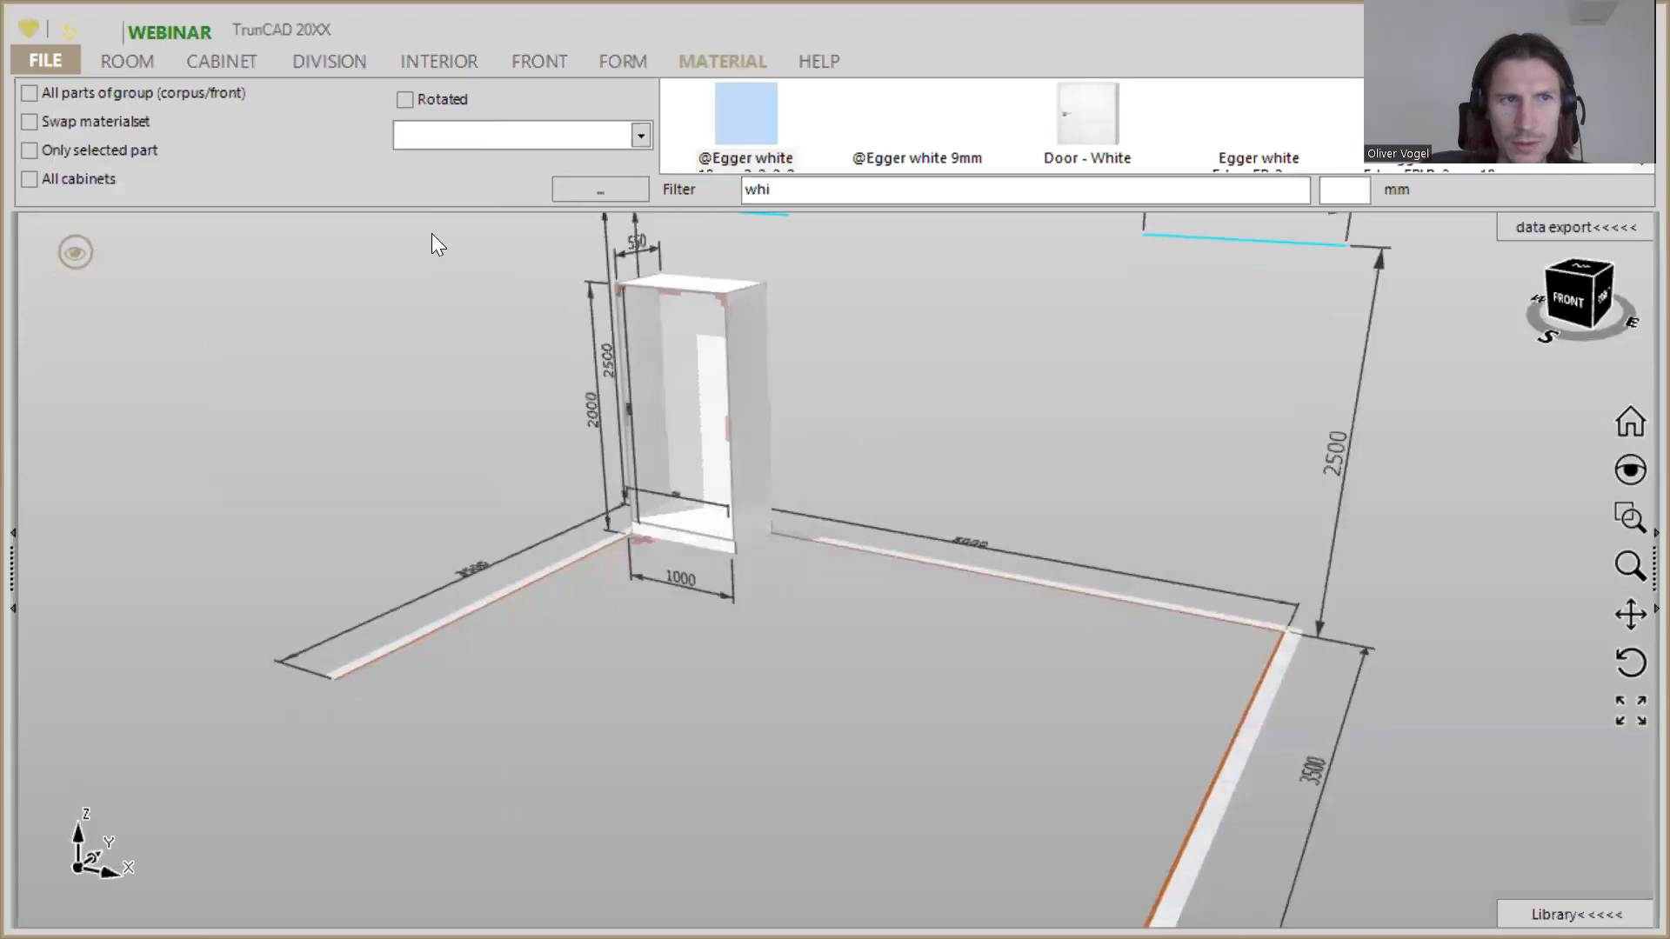
scroll(756, 131, down, 3)
scroll(753, 124, up, 3)
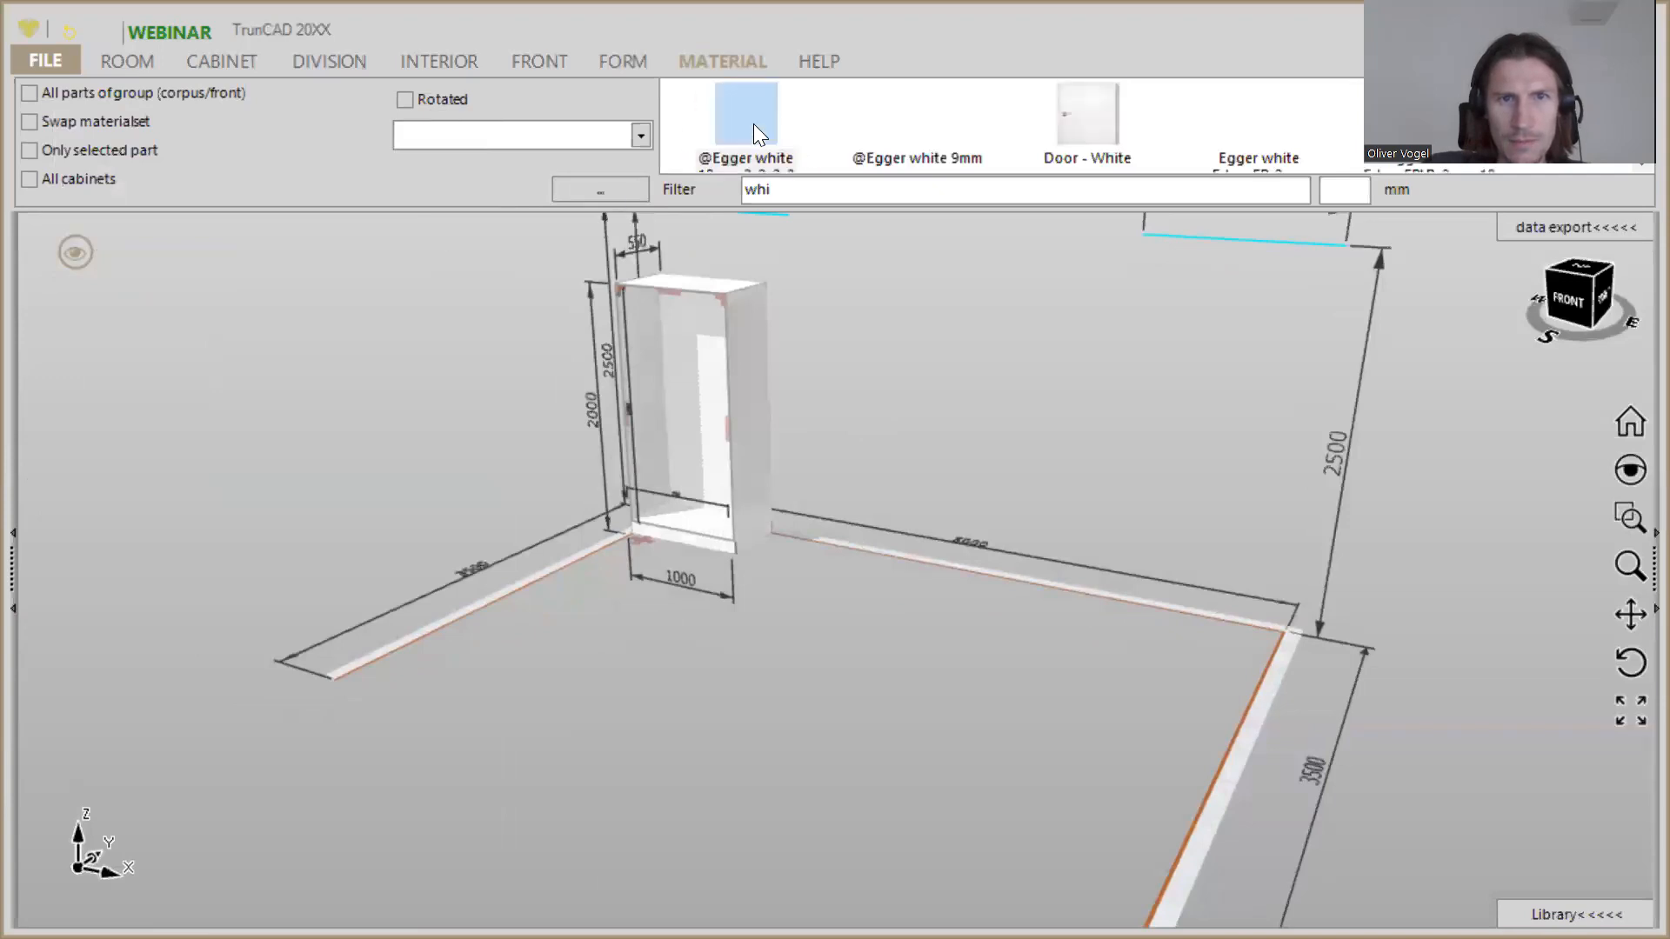
drag(746, 117, 738, 428)
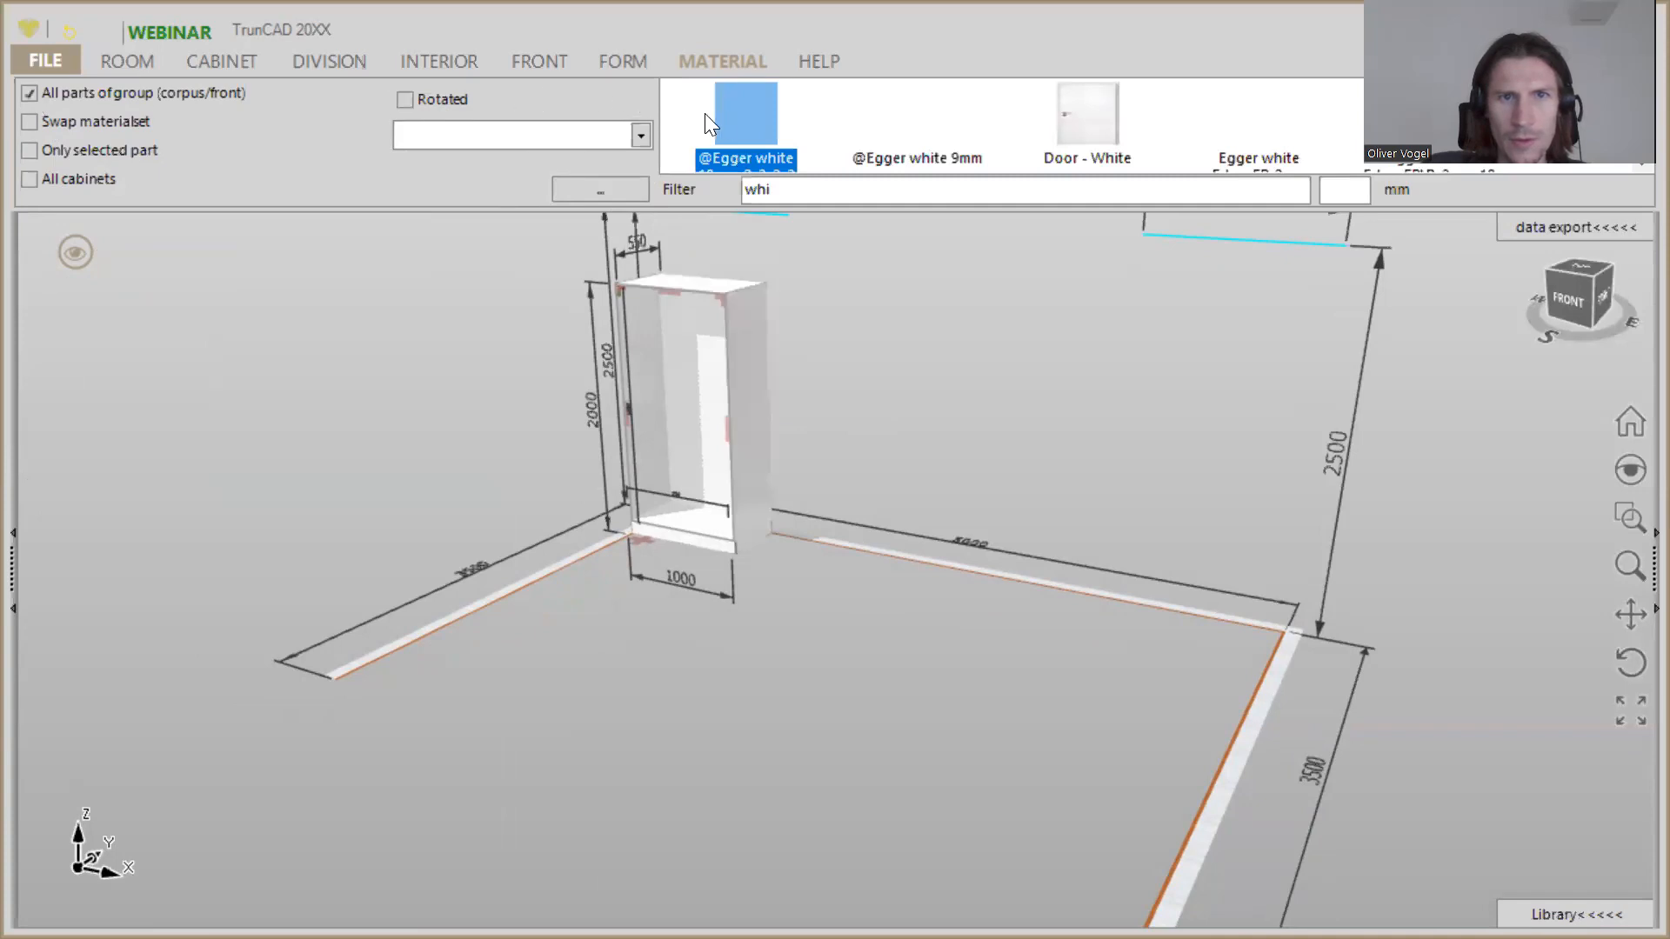
drag(735, 288, 738, 291)
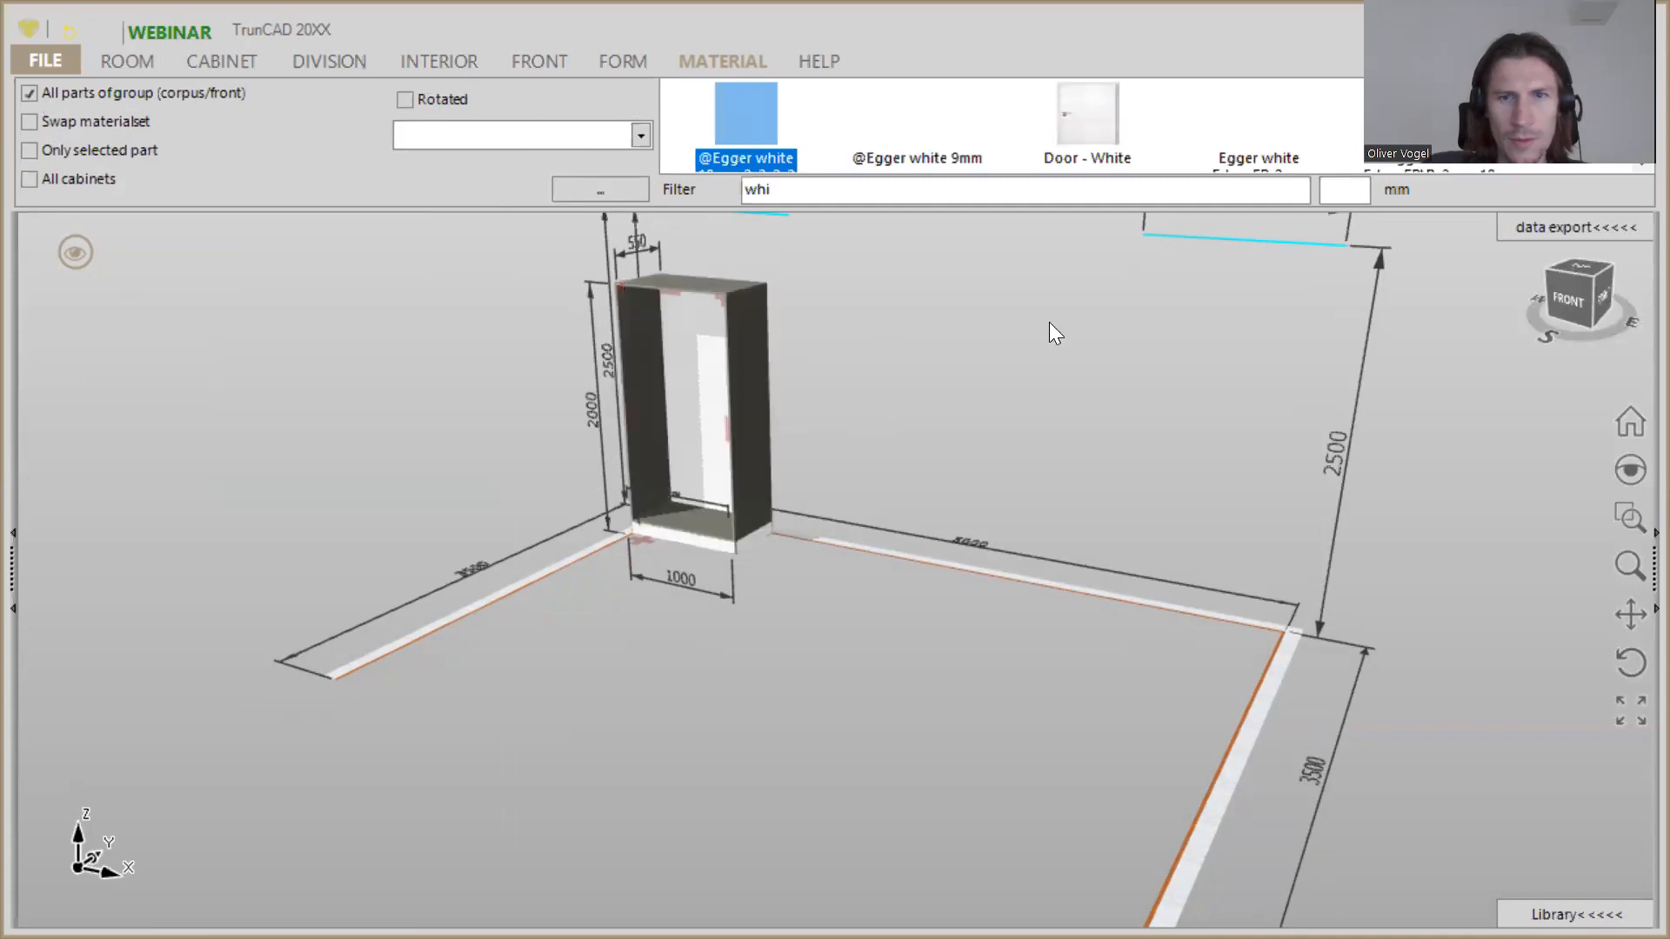
Step: Reopen the parts list, then disable Pre-milling on Edgebander and set the milling cutter's tool number to 20 in the CNC format settings
click(1581, 233)
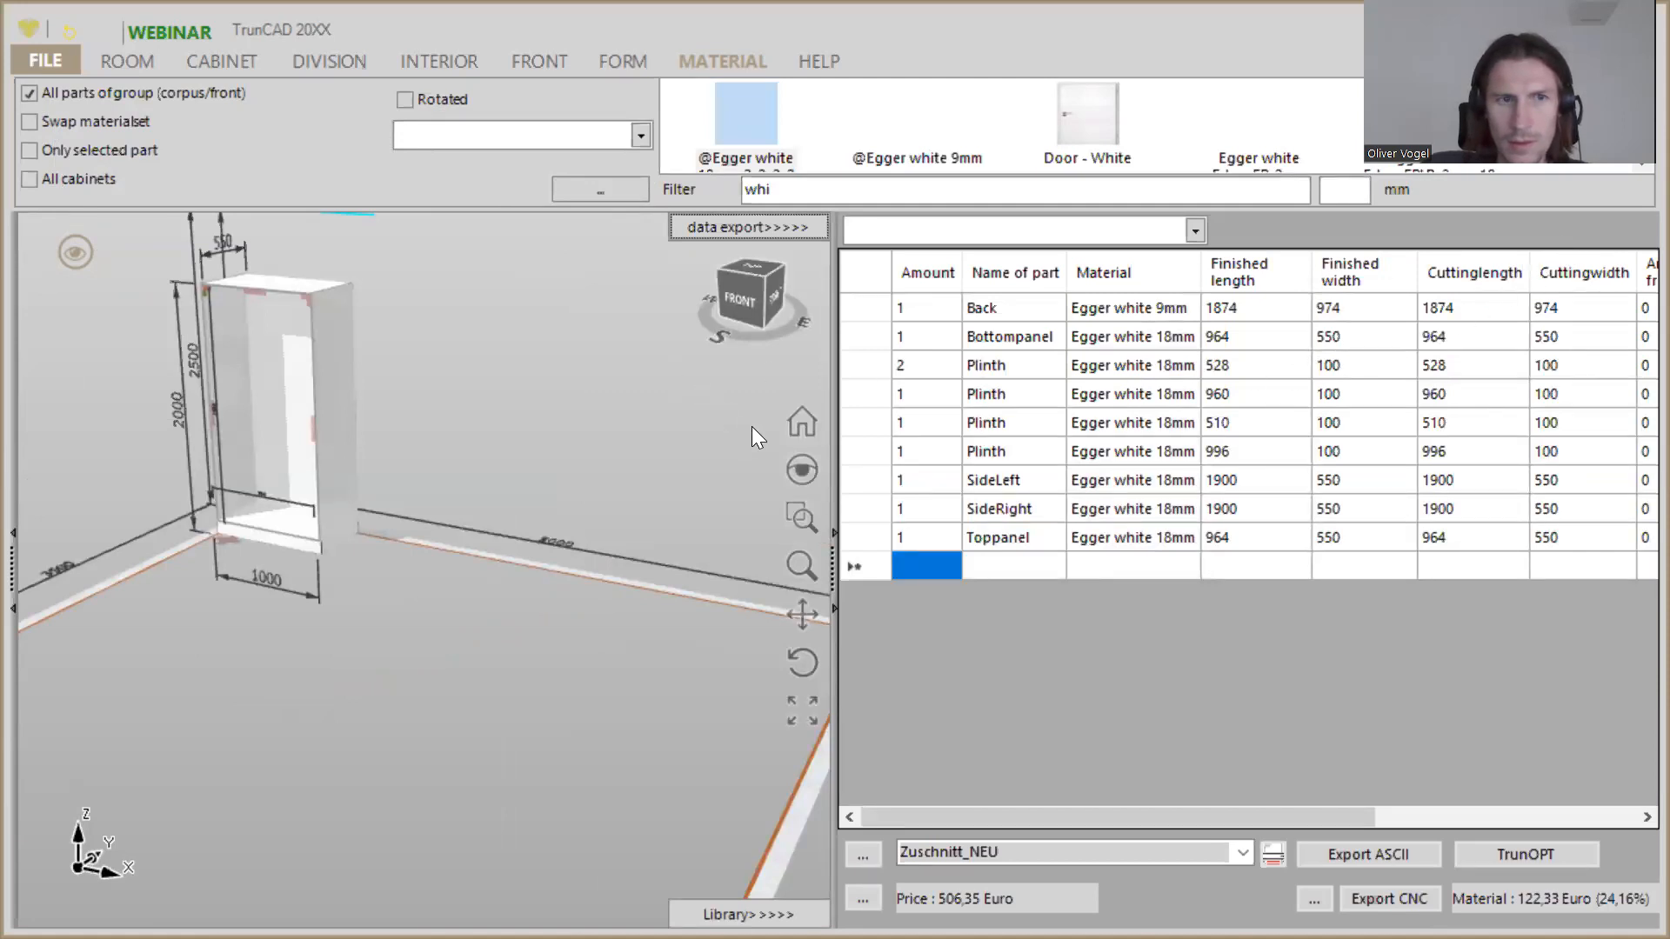
click(1314, 899)
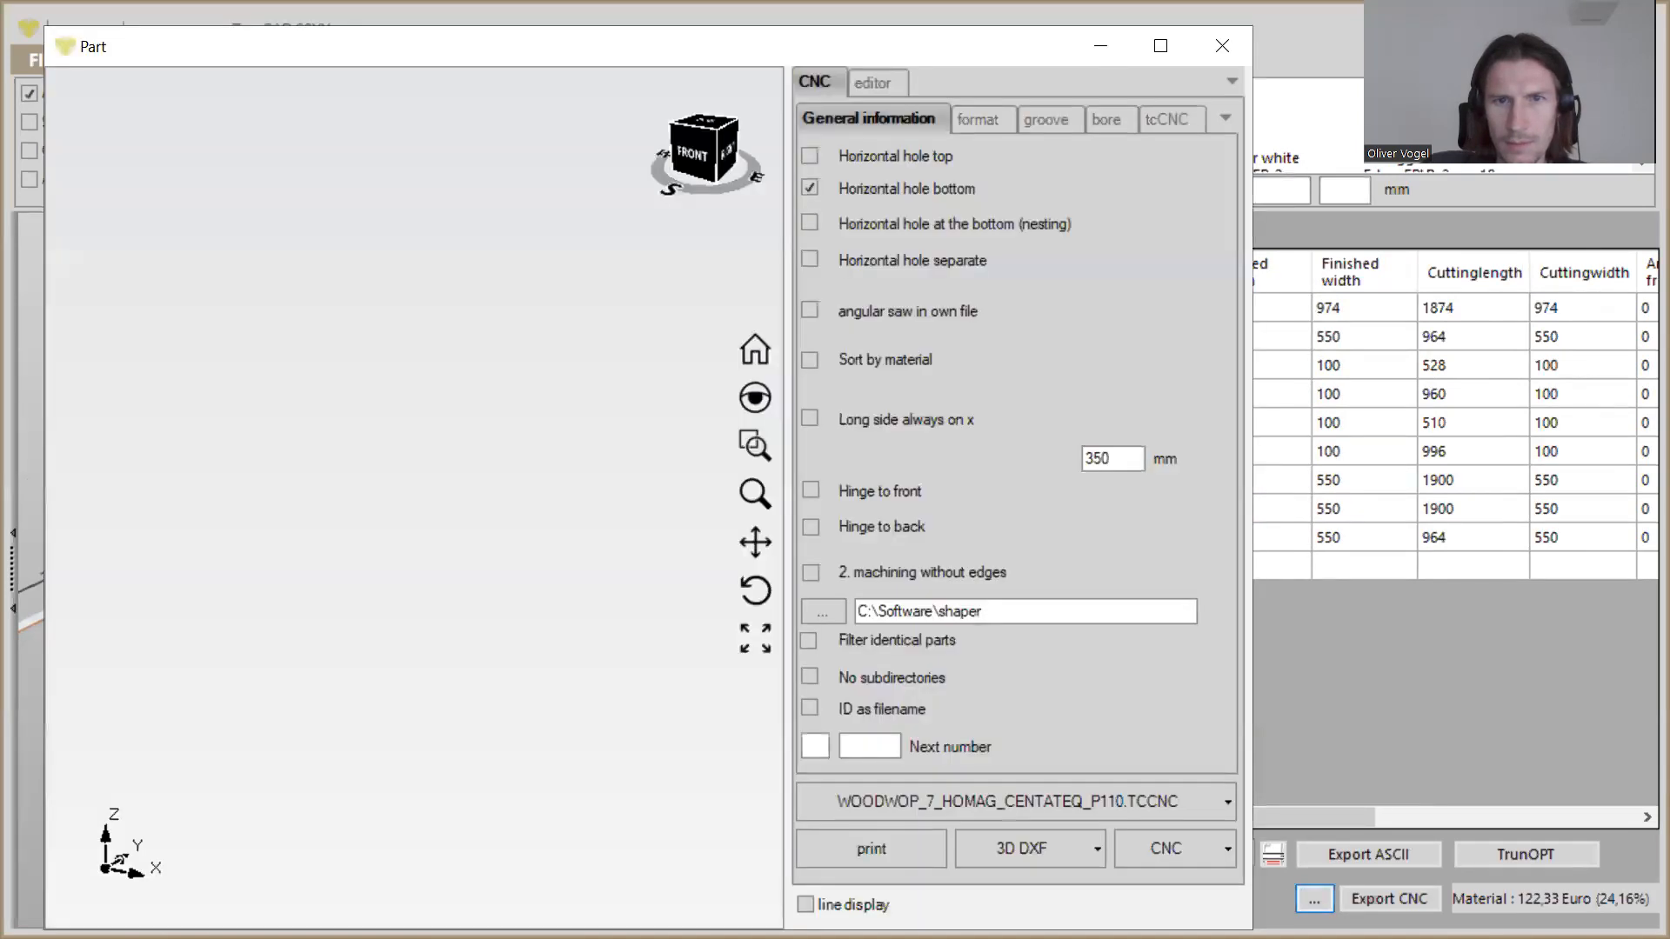
click(969, 112)
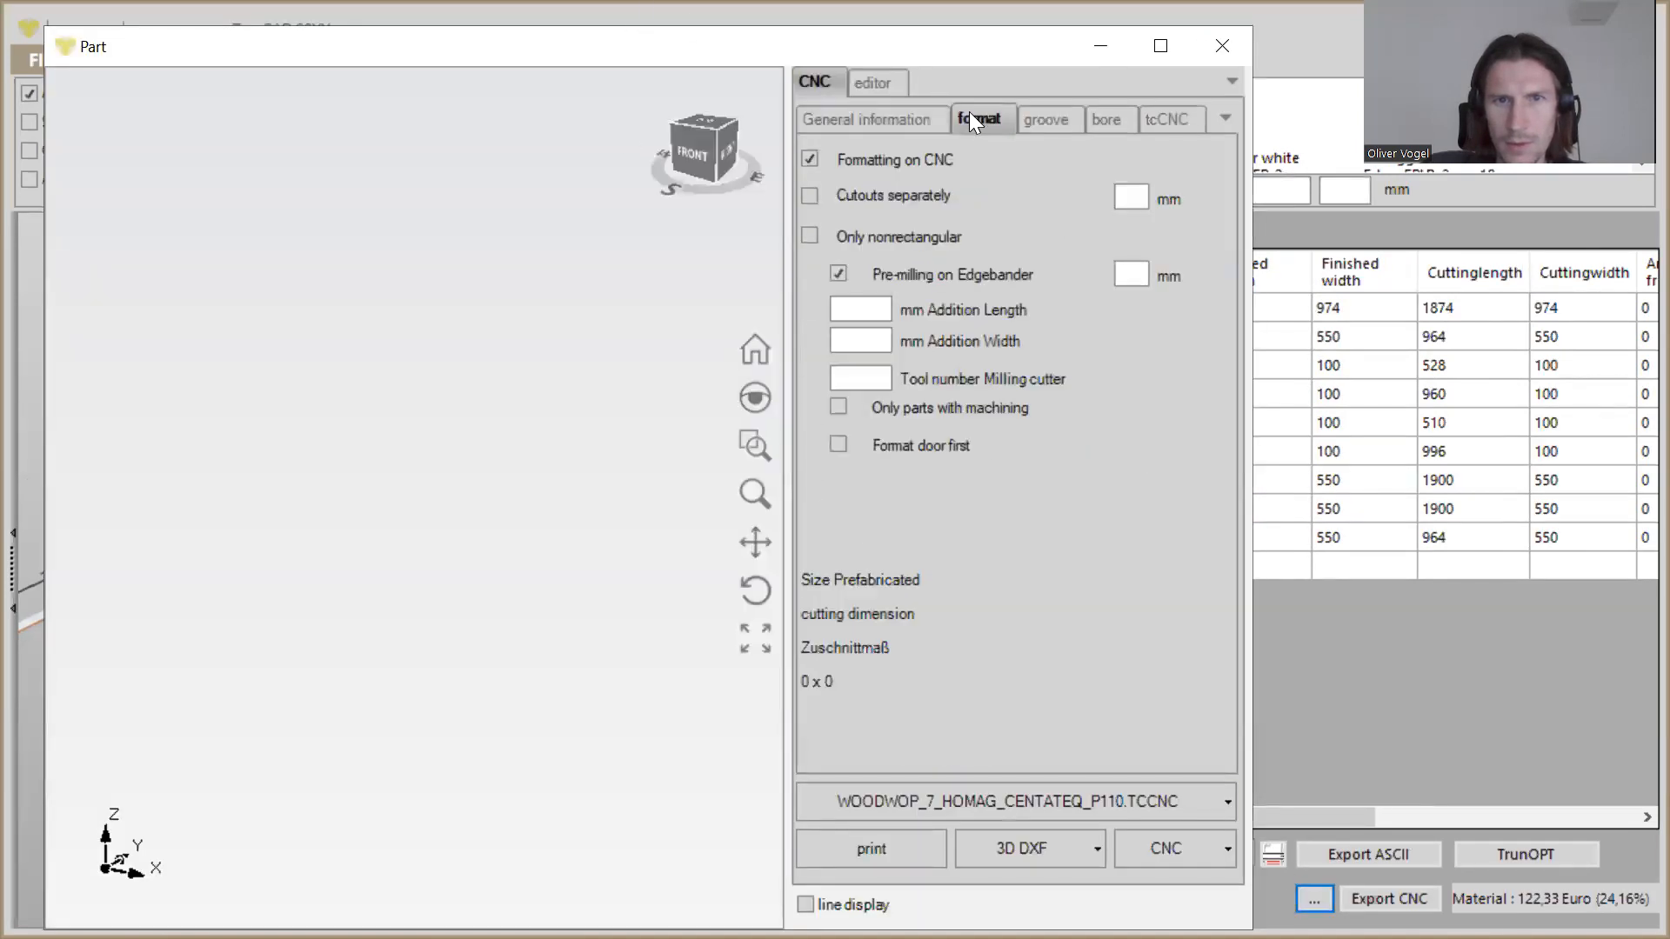
click(840, 273)
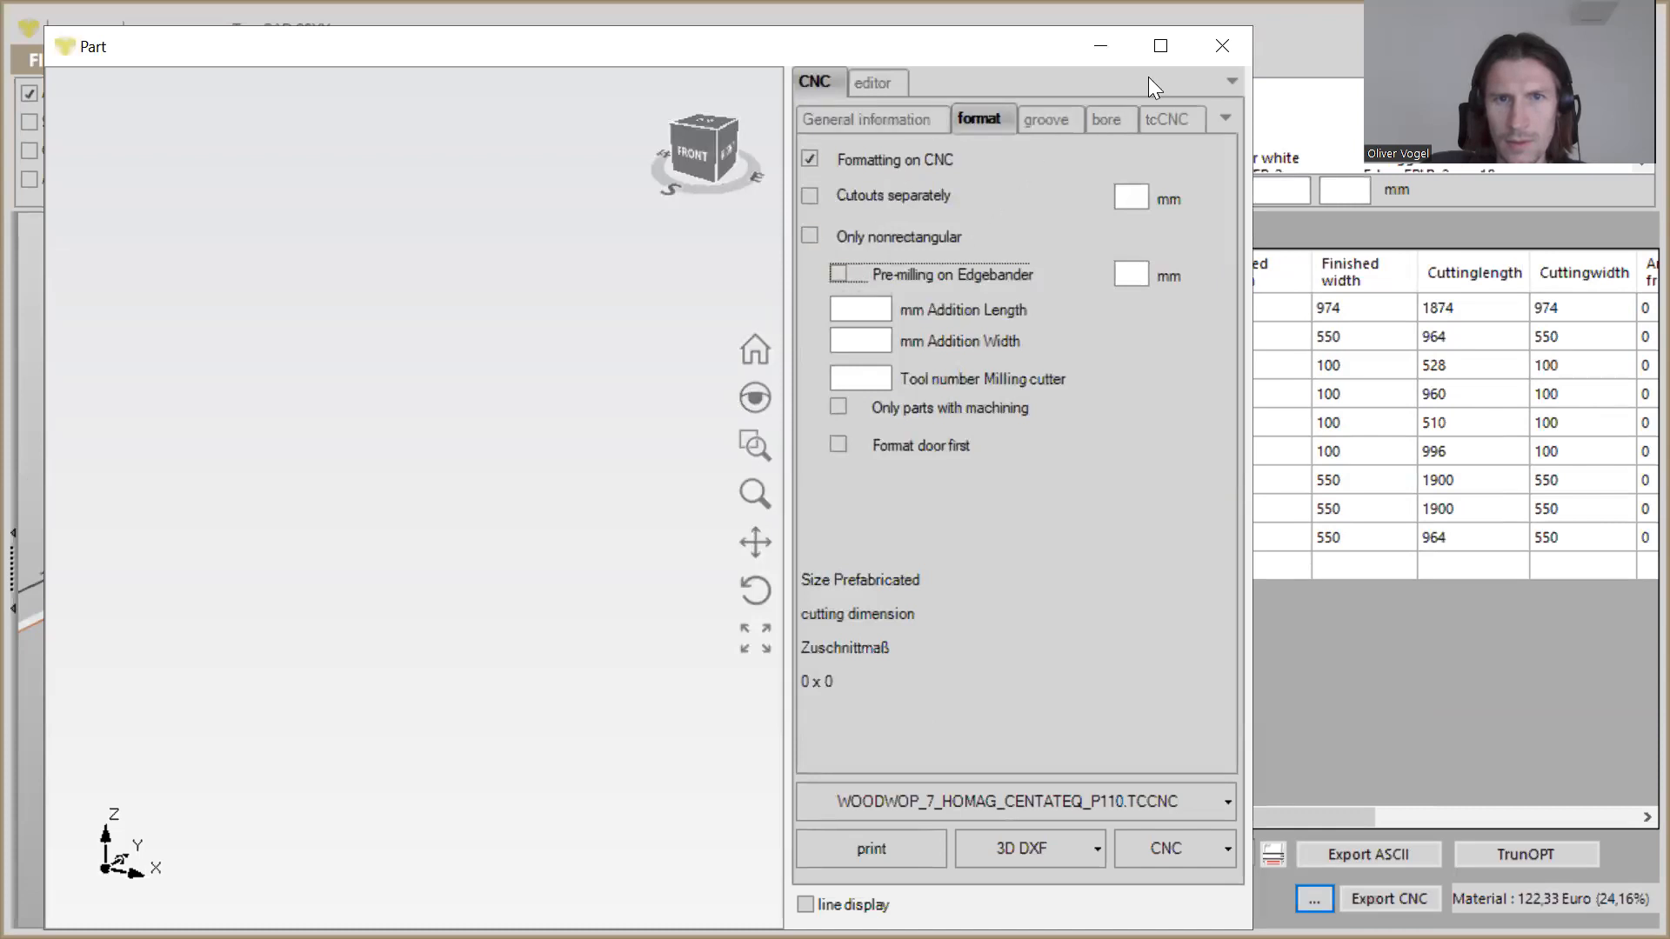
click(876, 377)
text(20)
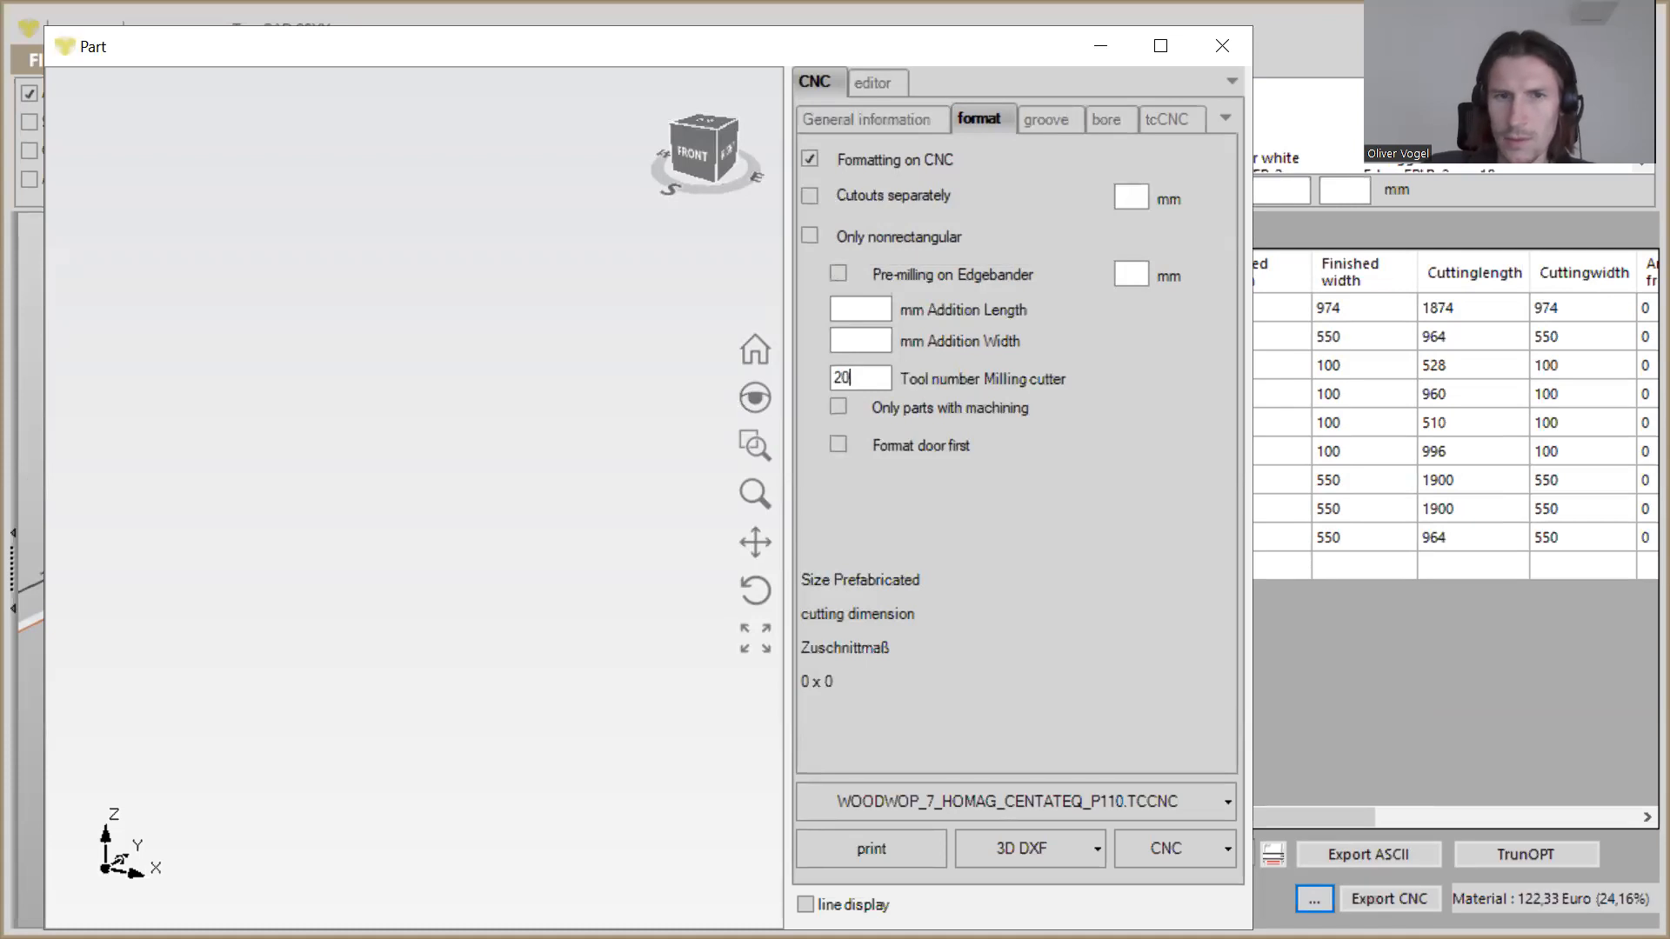
click(1218, 47)
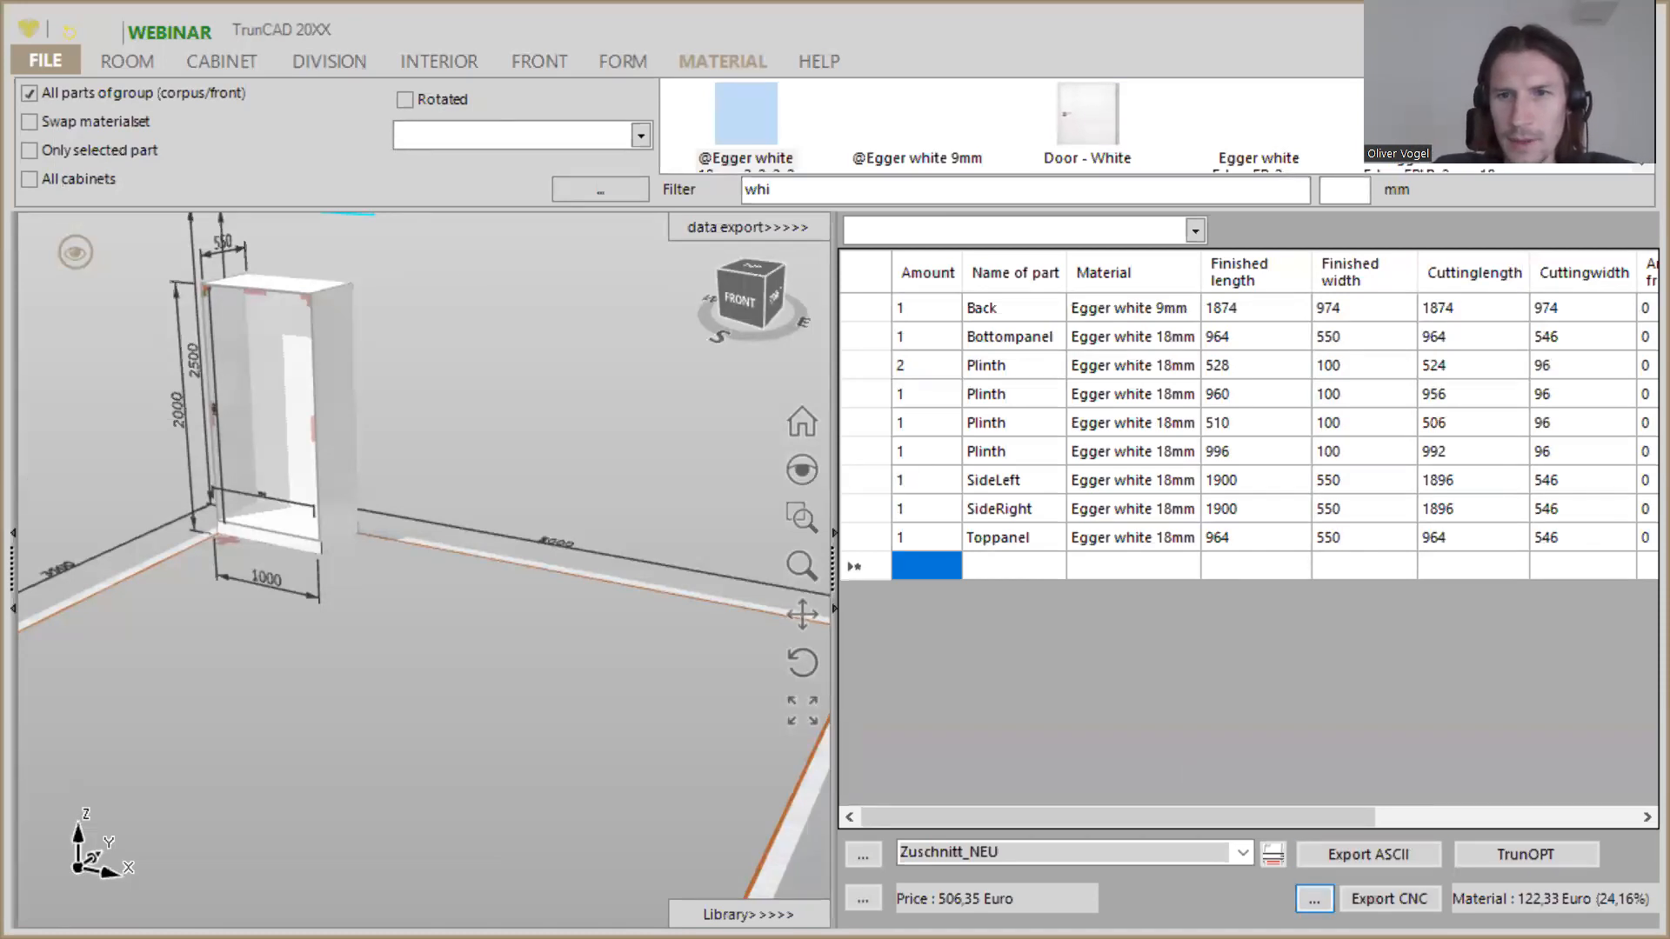
Step: Compare the cutting dimensions in the parts list, then re-enable Pre-milling on Edgebander in the CNC format settings
double_click(1435, 513)
click(1116, 121)
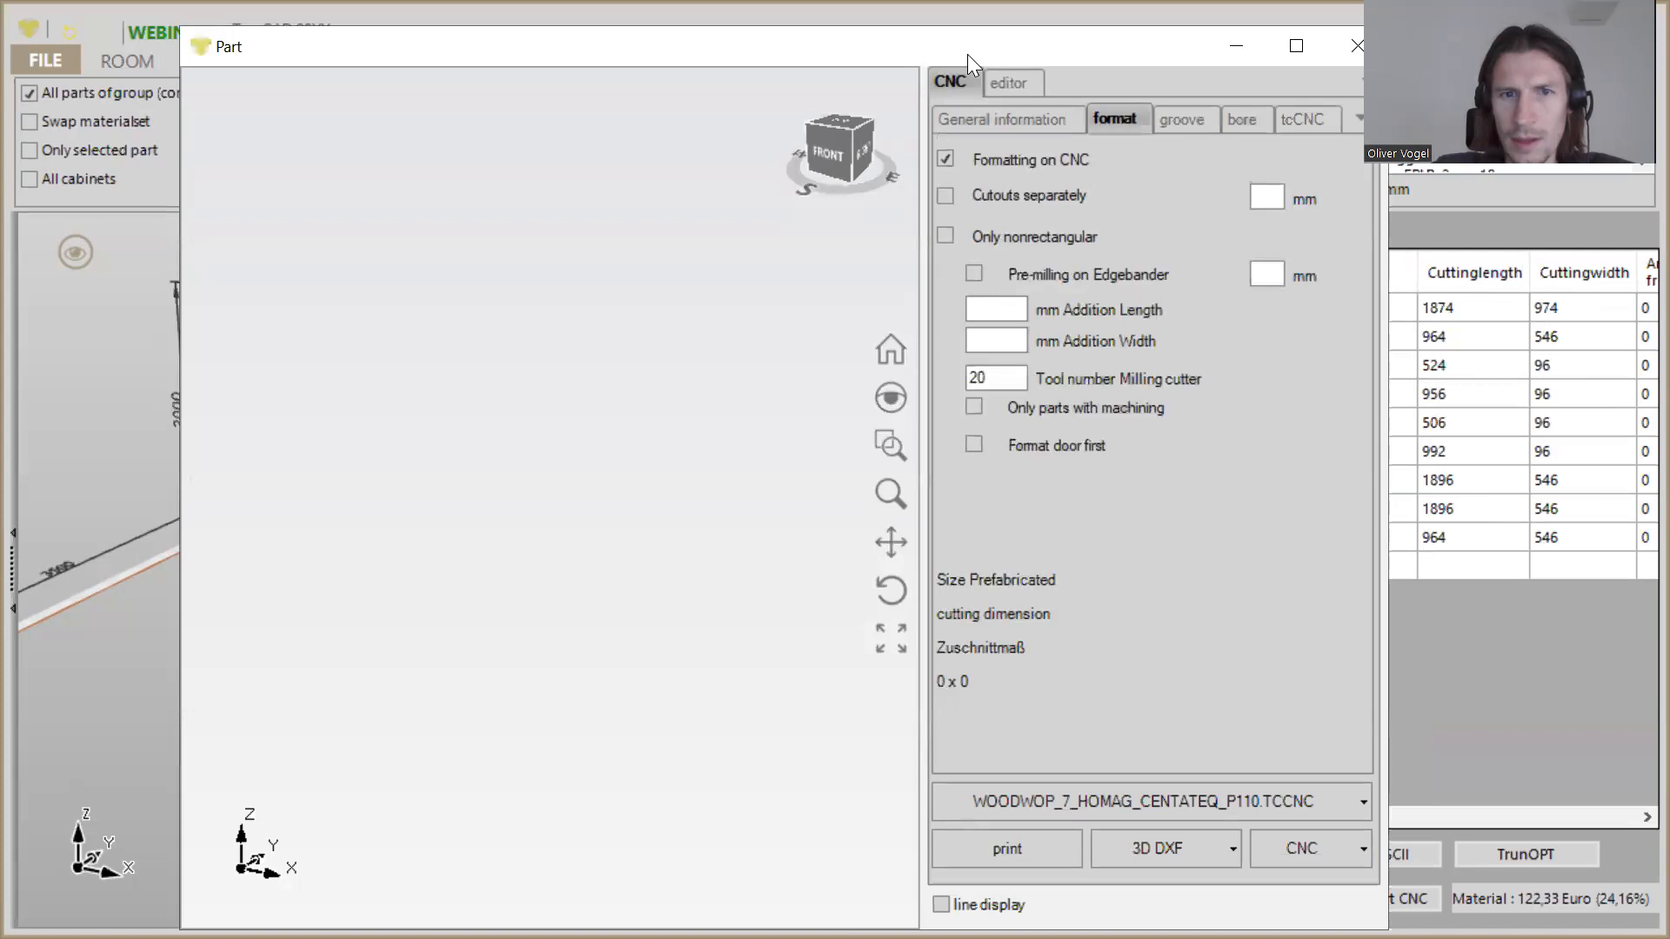
drag(967, 54, 699, 41)
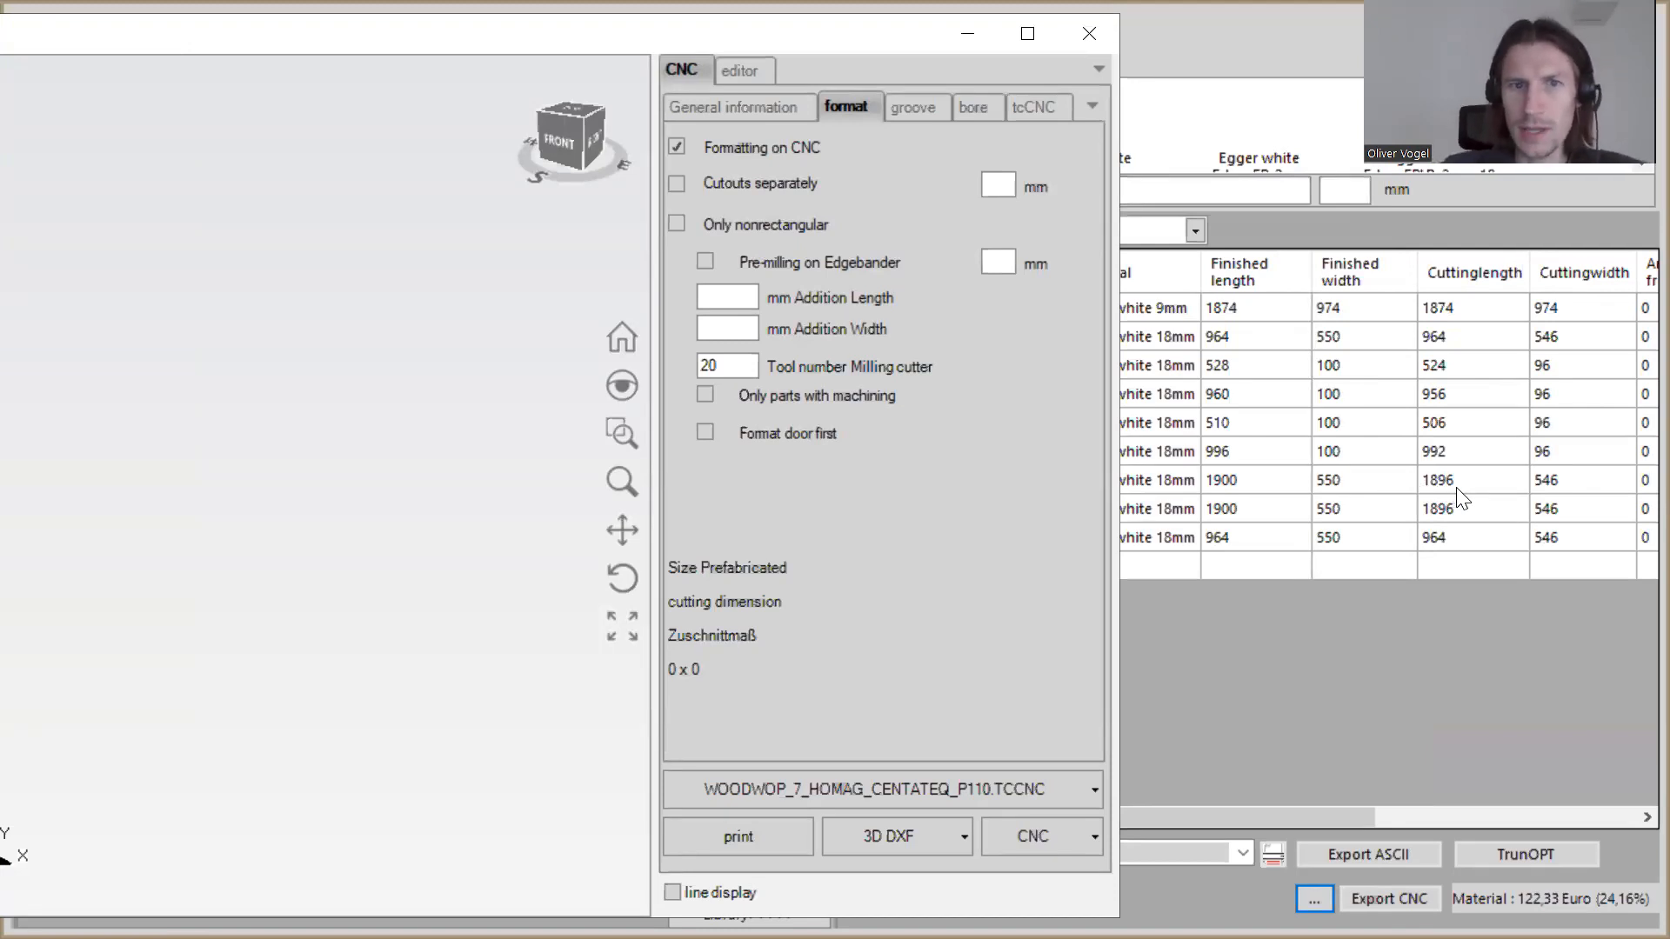
click(706, 262)
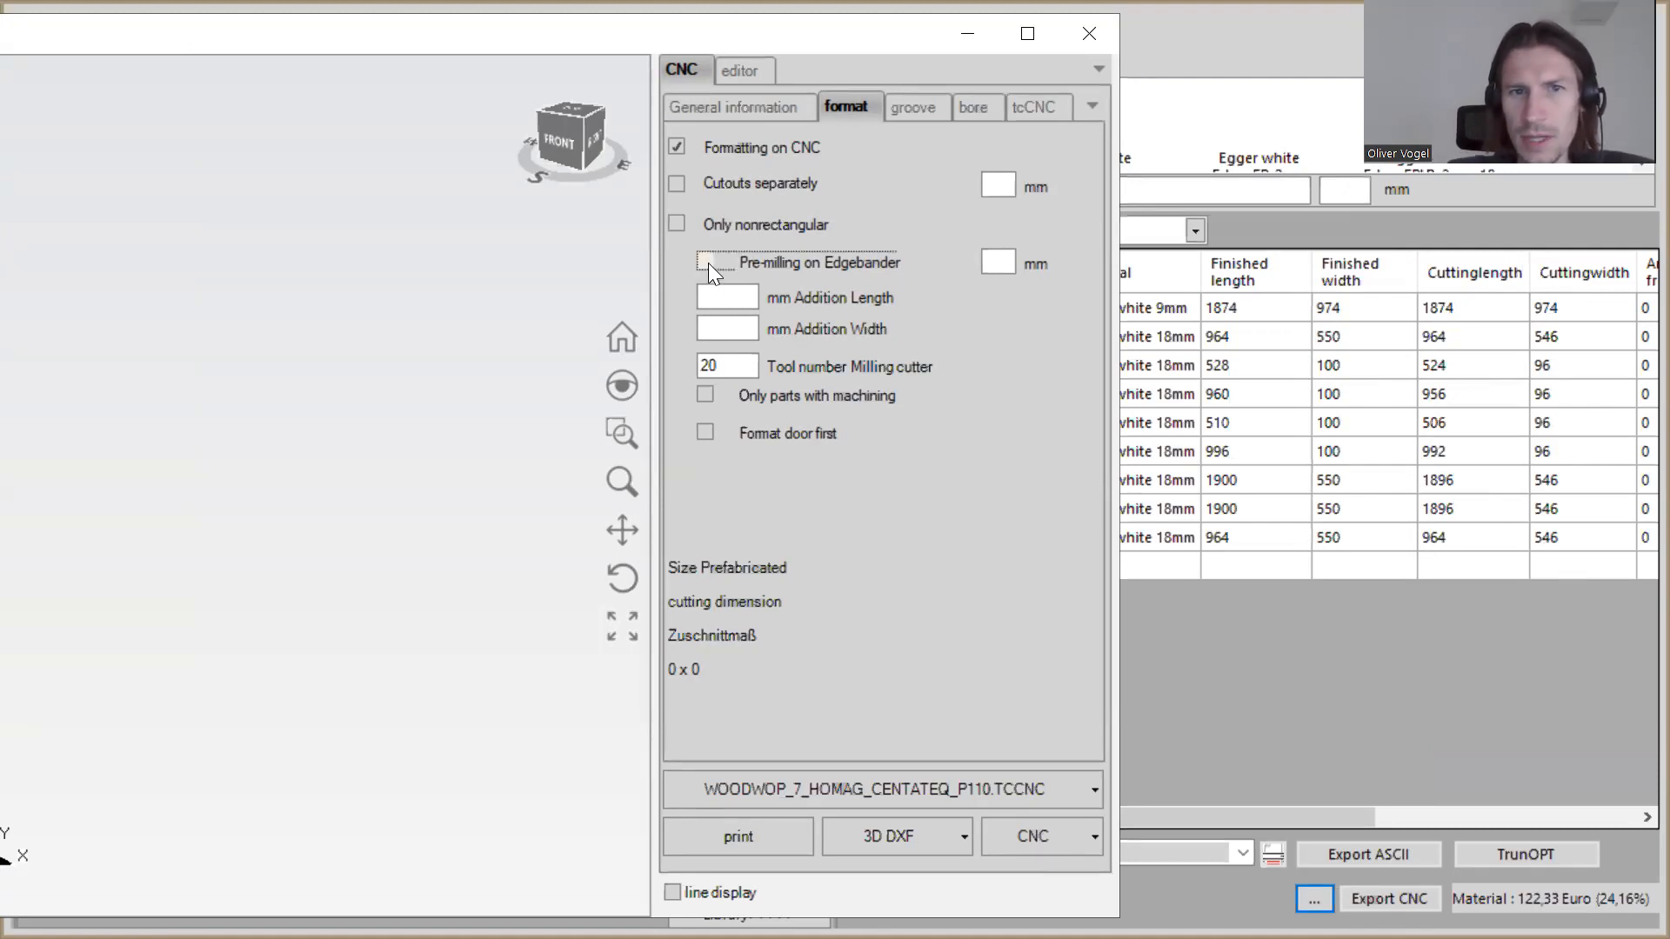
click(1089, 34)
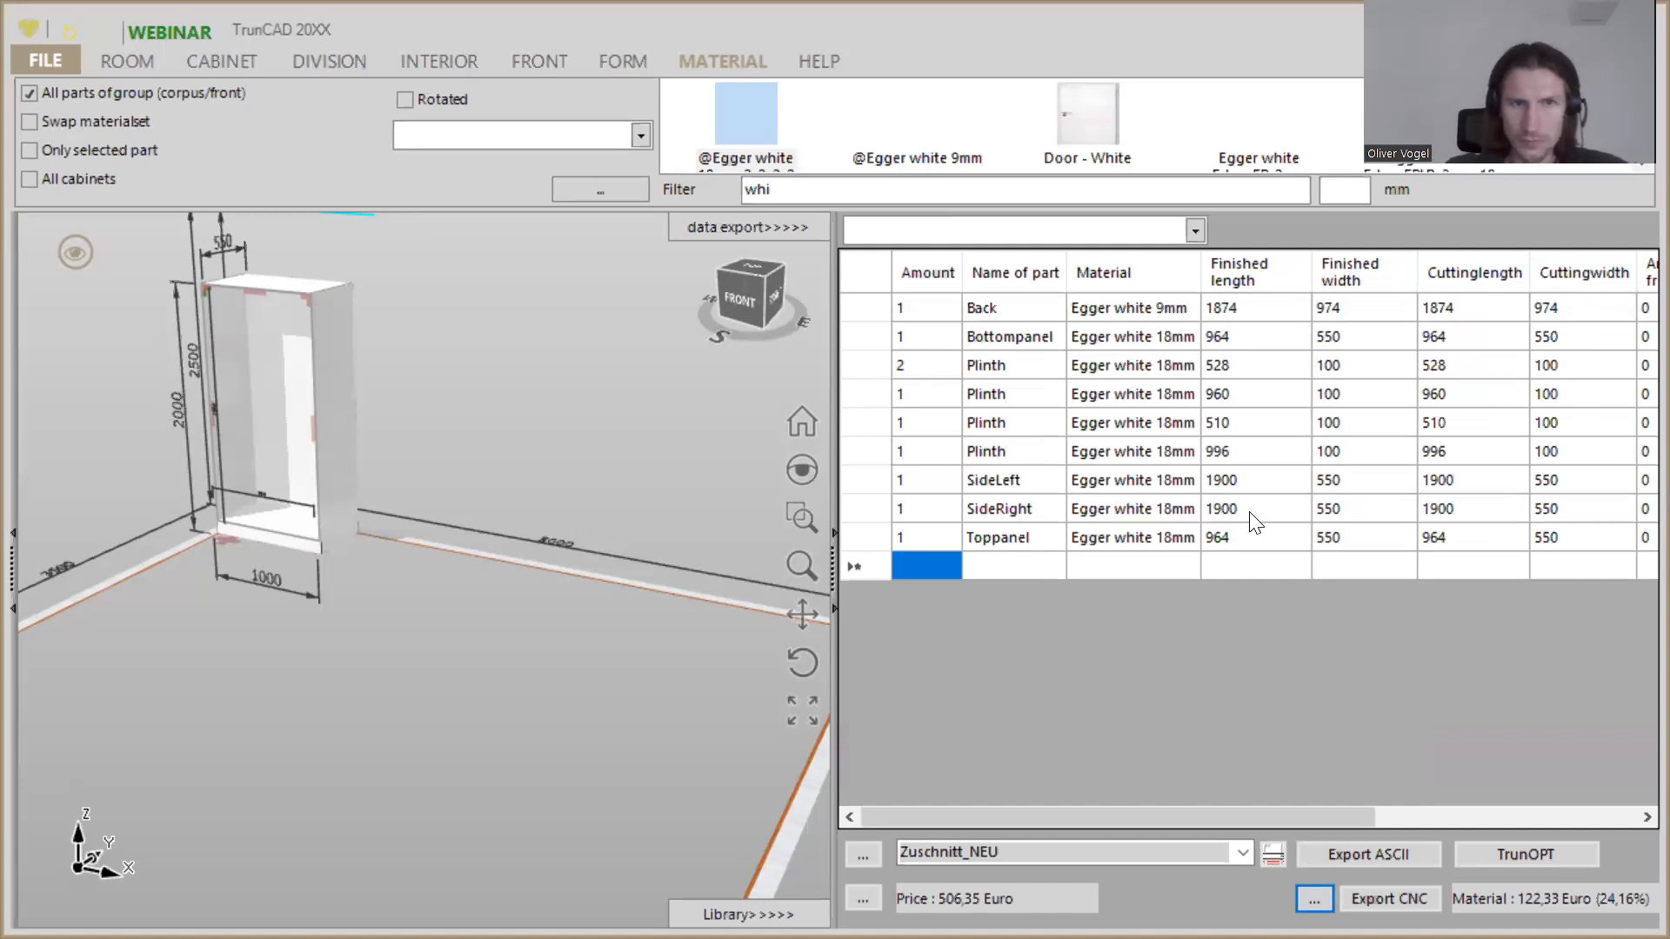
Step: Divide the cabinet with one vertical partition and add three horizontal shelves to its right compartment
click(731, 229)
middle_drag(789, 324, 810, 326)
click(322, 62)
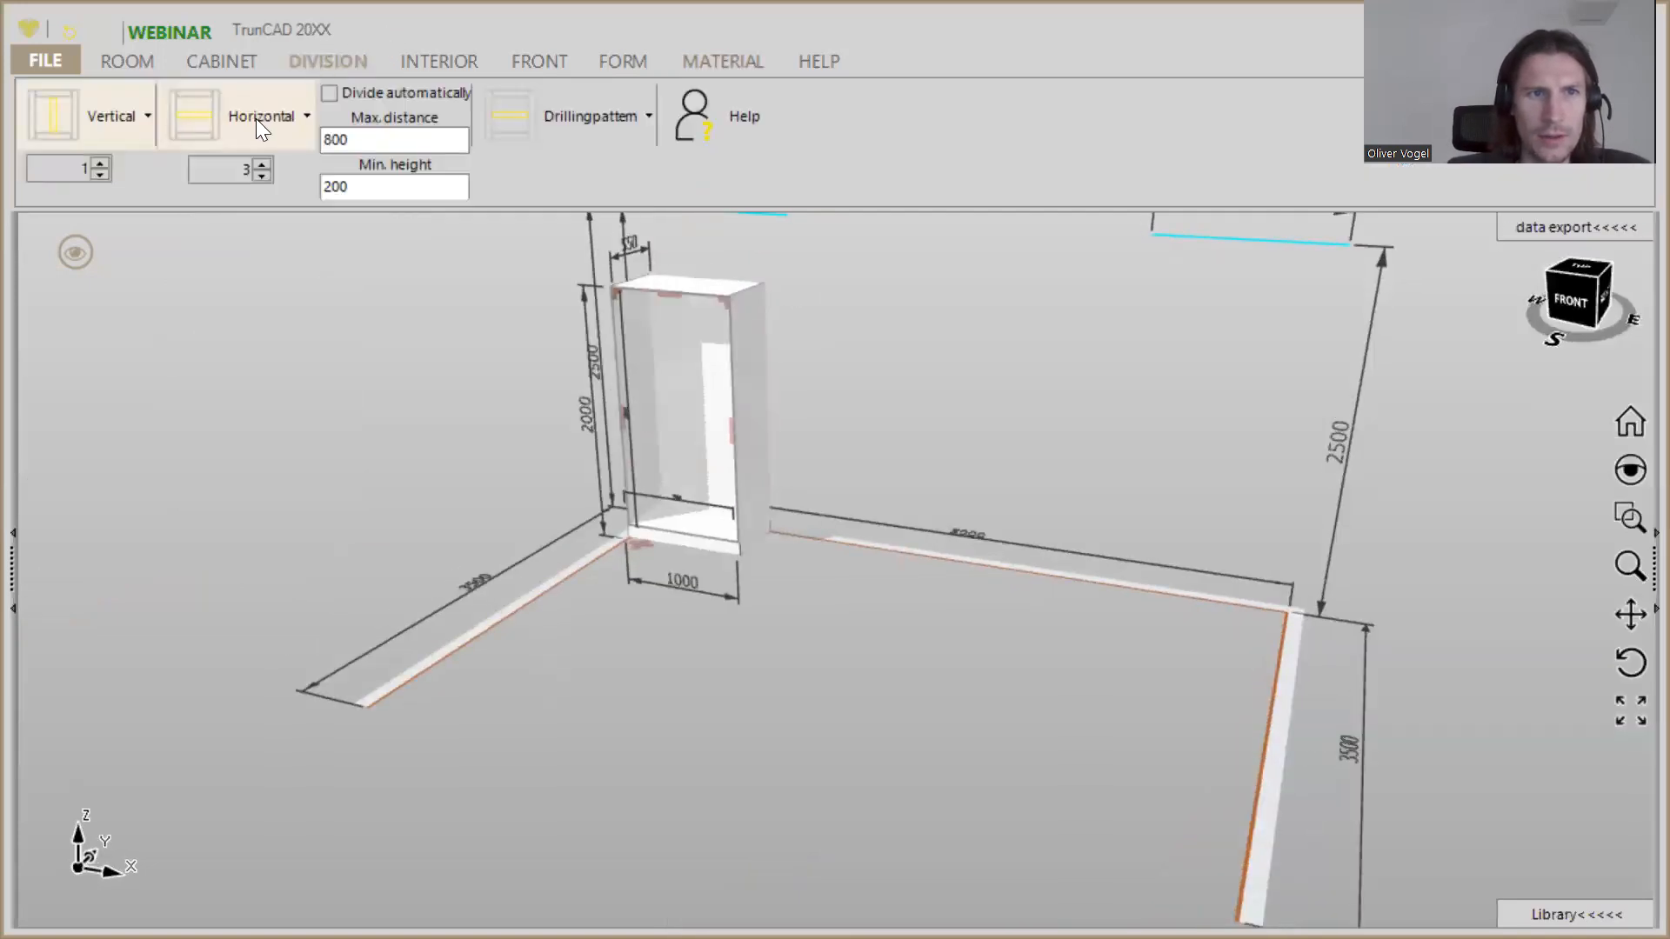
click(100, 115)
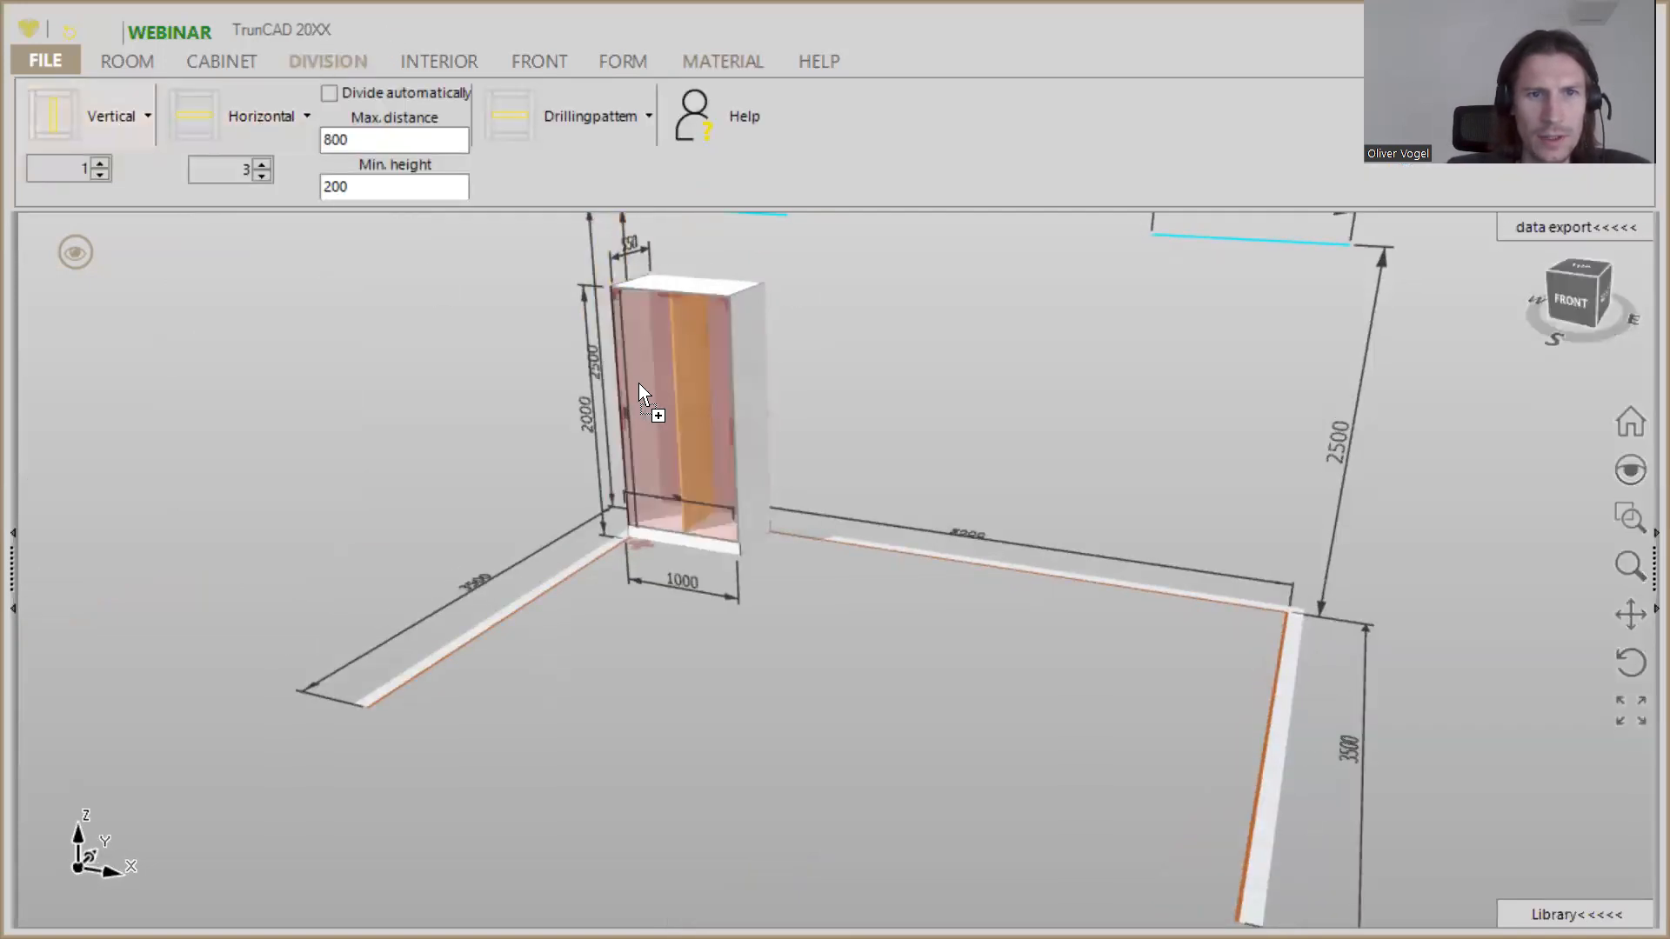
click(188, 115)
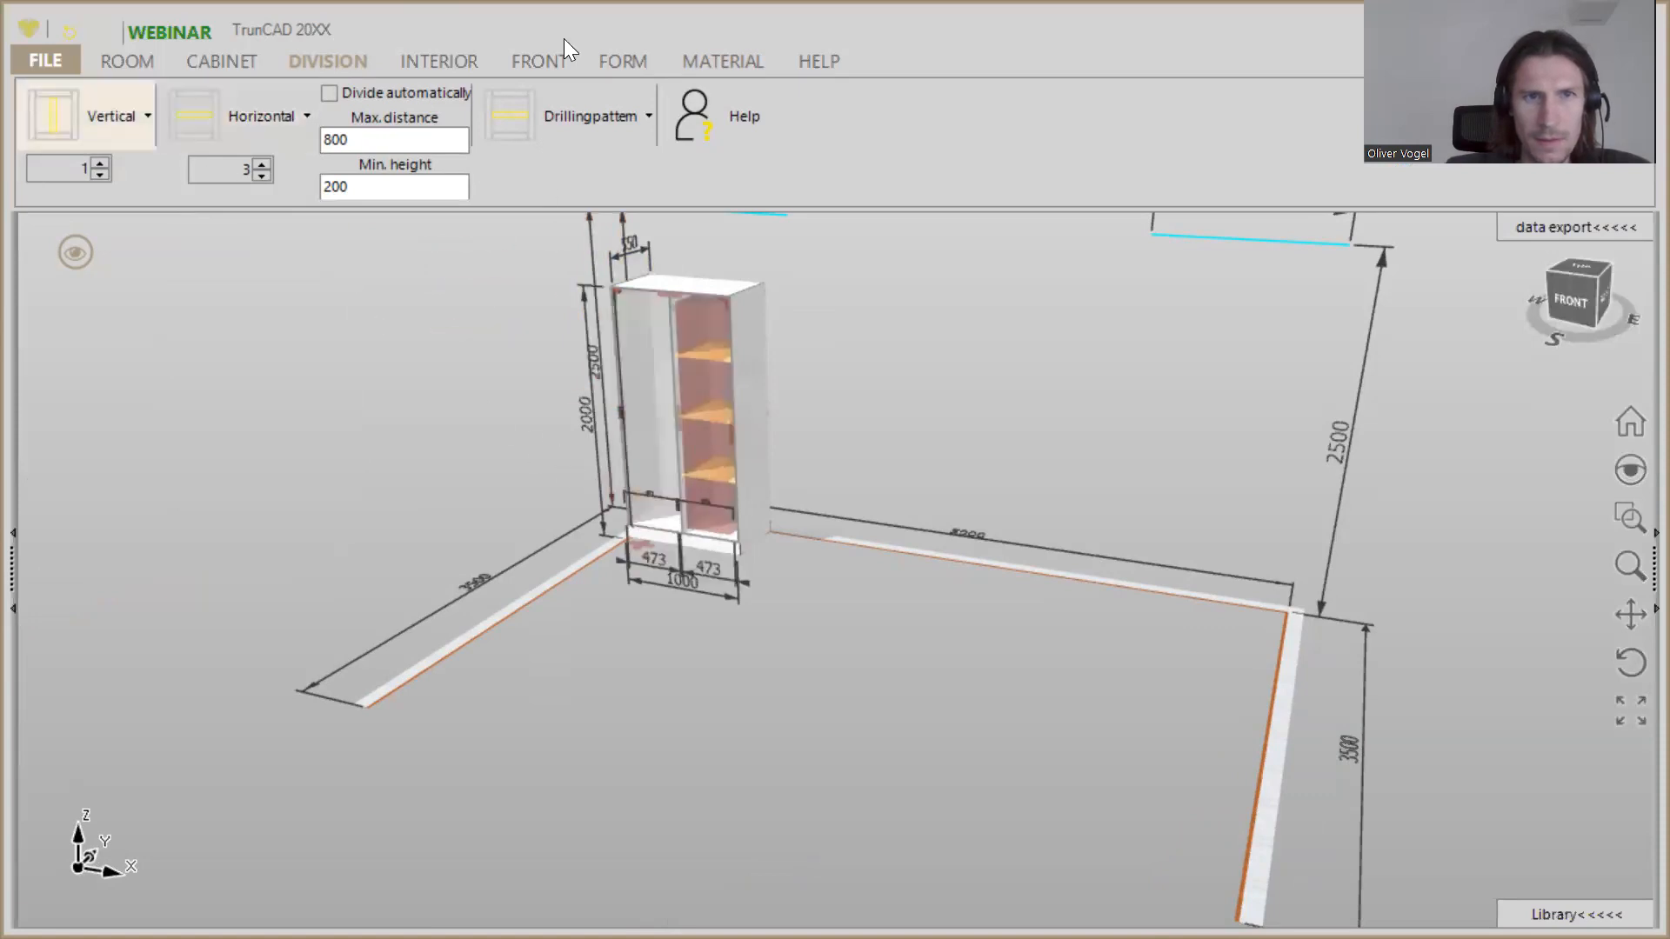
Step: Add a double door front covering the whole cabinet
click(543, 59)
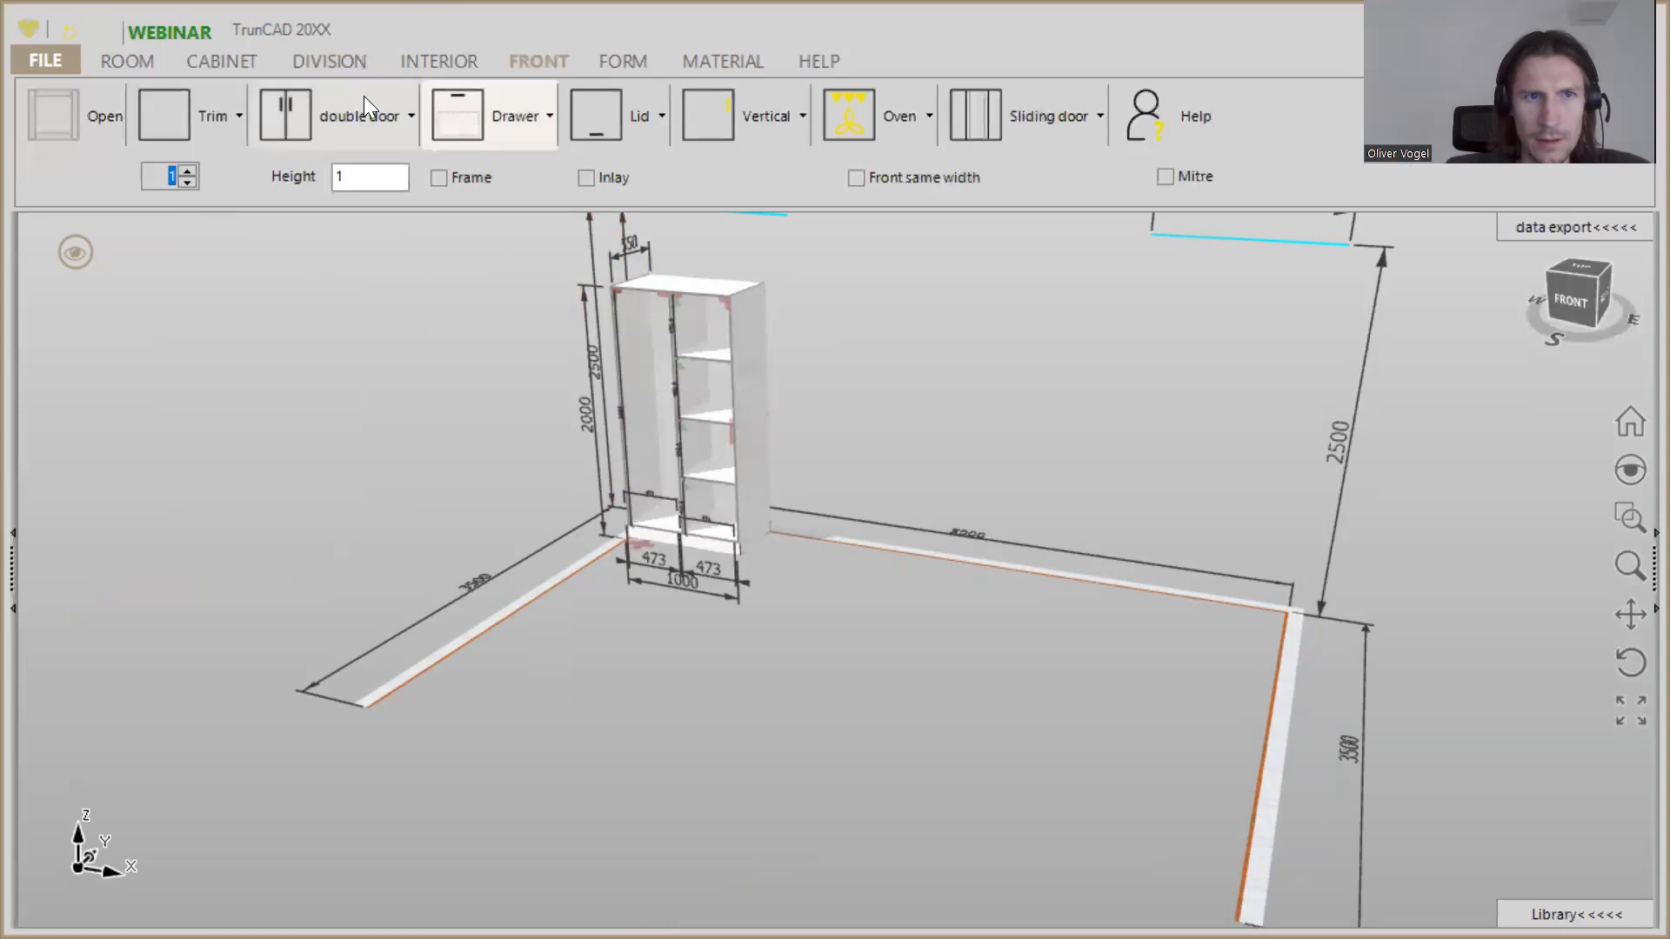
click(311, 108)
click(683, 374)
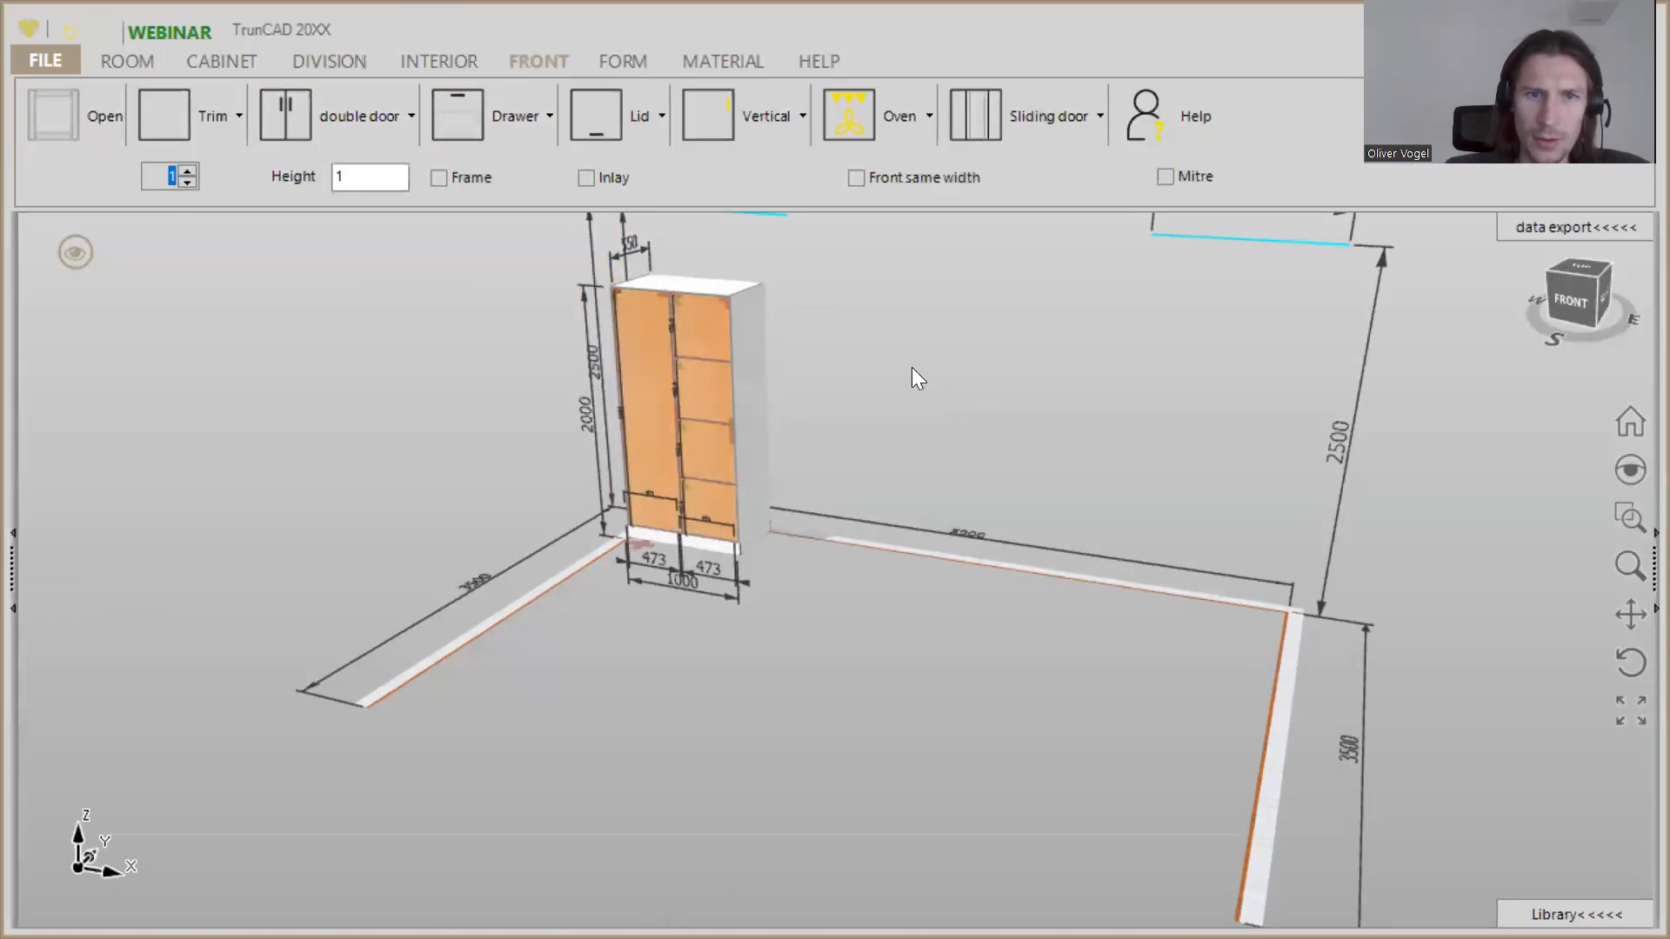
Step: Duplicate the double-door cabinet so that the copy stands directly beside its right side
middle_drag(905, 367, 825, 411)
scroll(795, 478, up, 5)
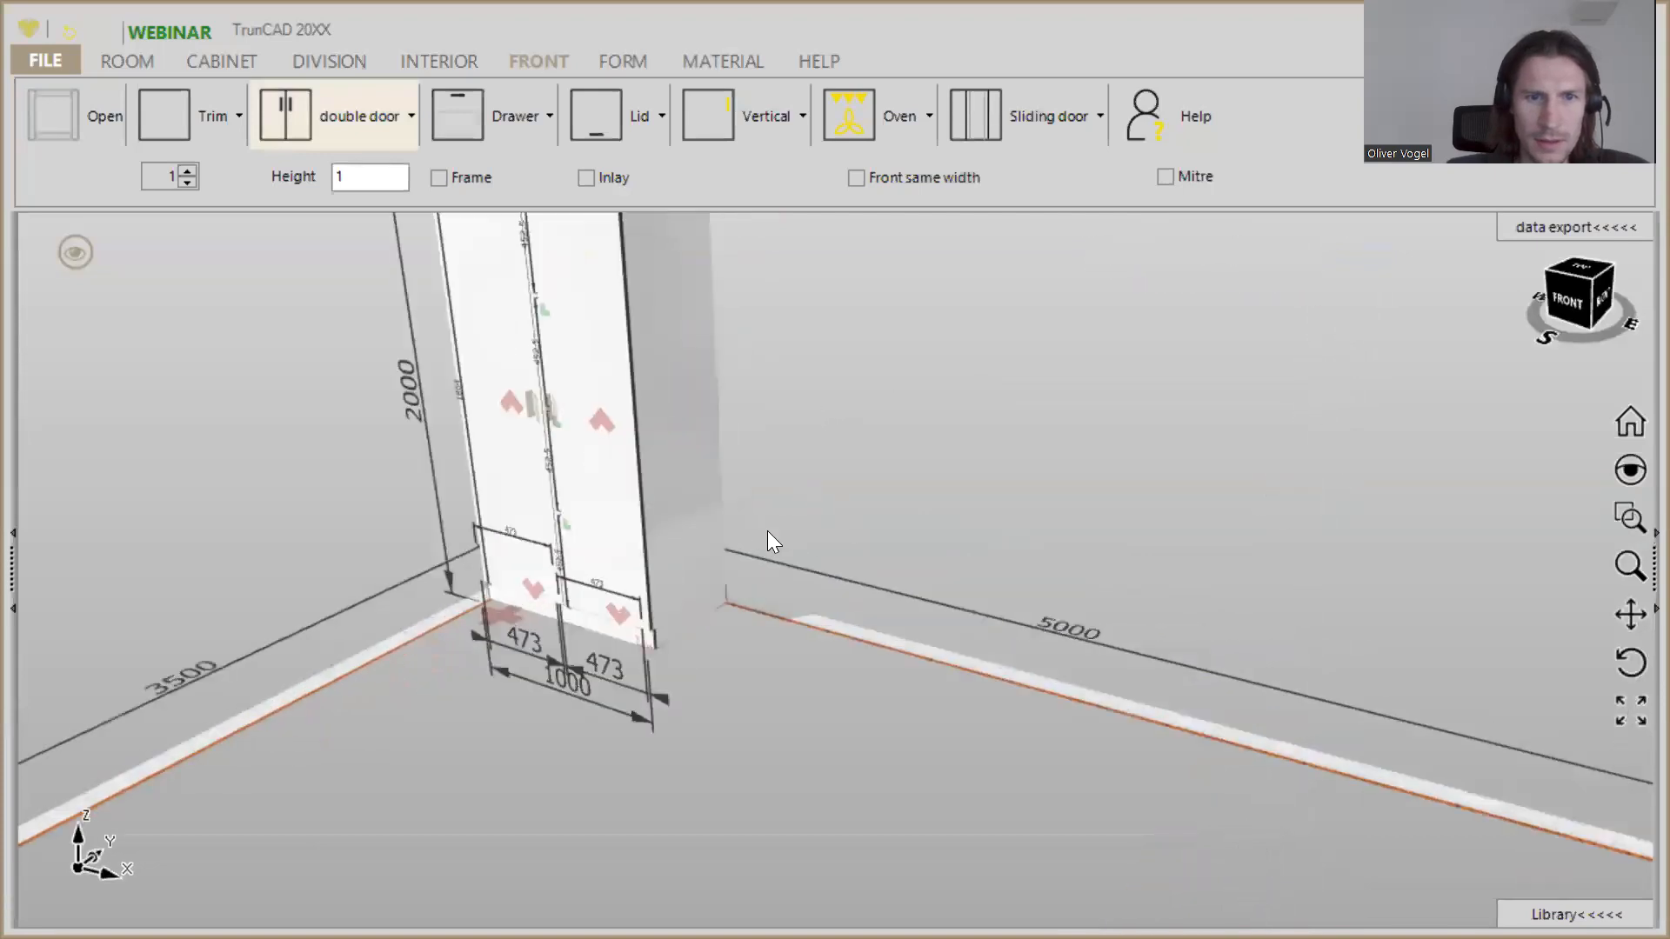
right_click(722, 595)
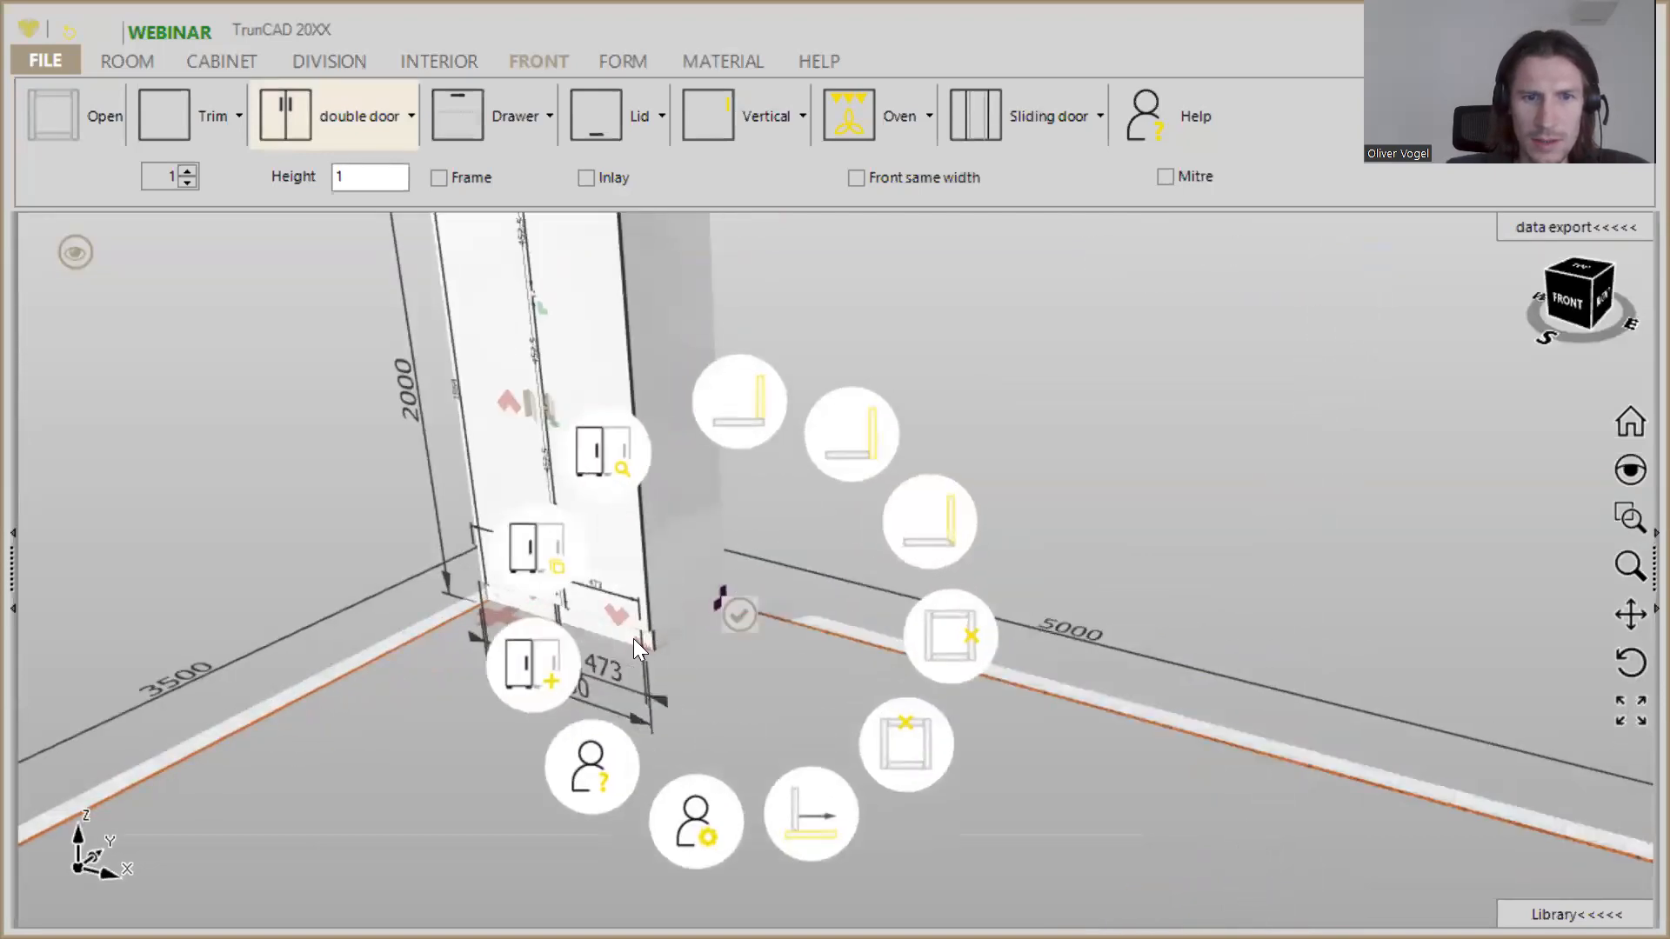
click(567, 574)
scroll(1055, 525, down, 3)
middle_drag(1130, 496, 962, 451)
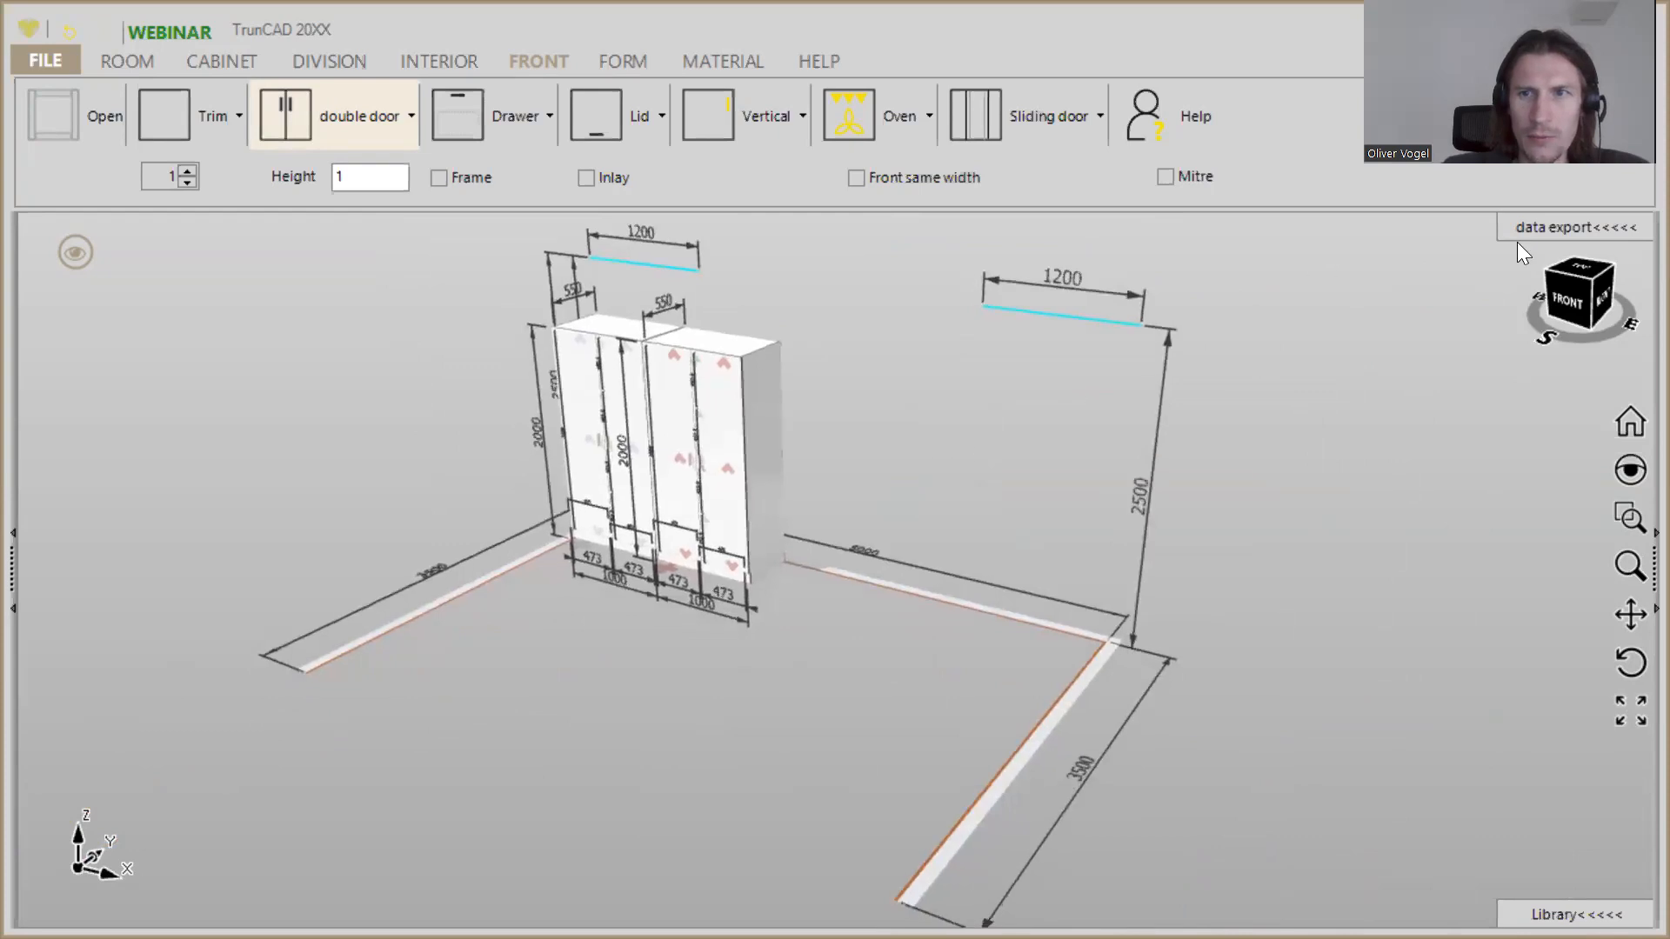
Step: Run the TrunOPT cutting optimization from the parts list and check the layouts of the Egger white 9mm sheets
click(1536, 230)
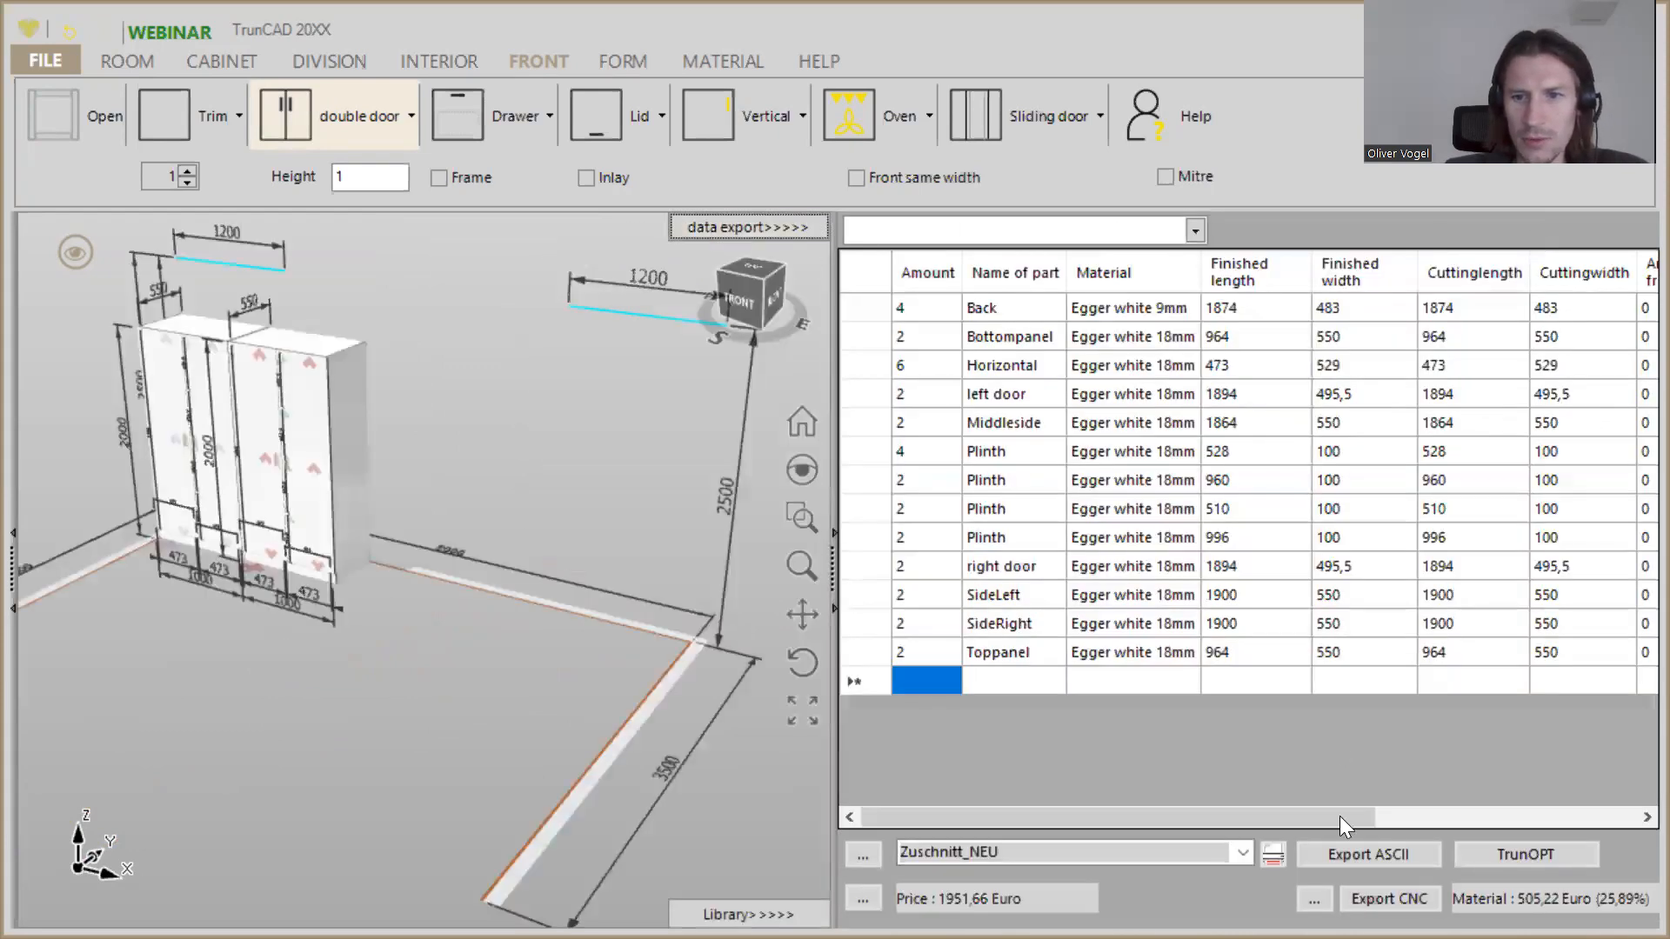
click(1487, 852)
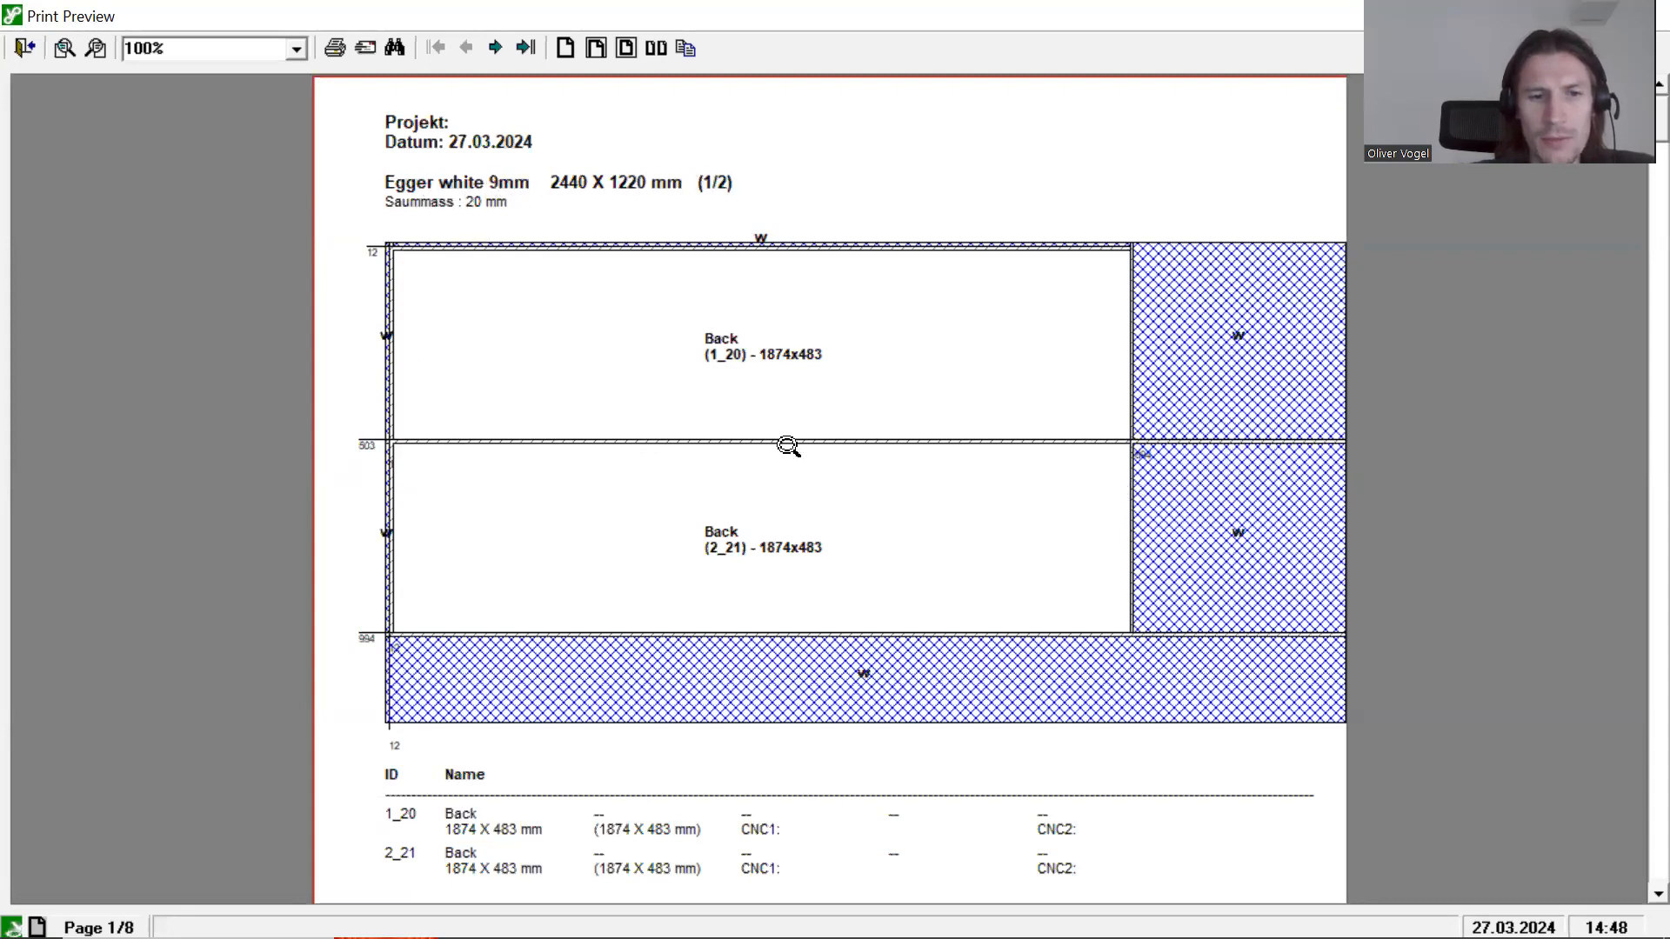
scroll(903, 499, down, 3)
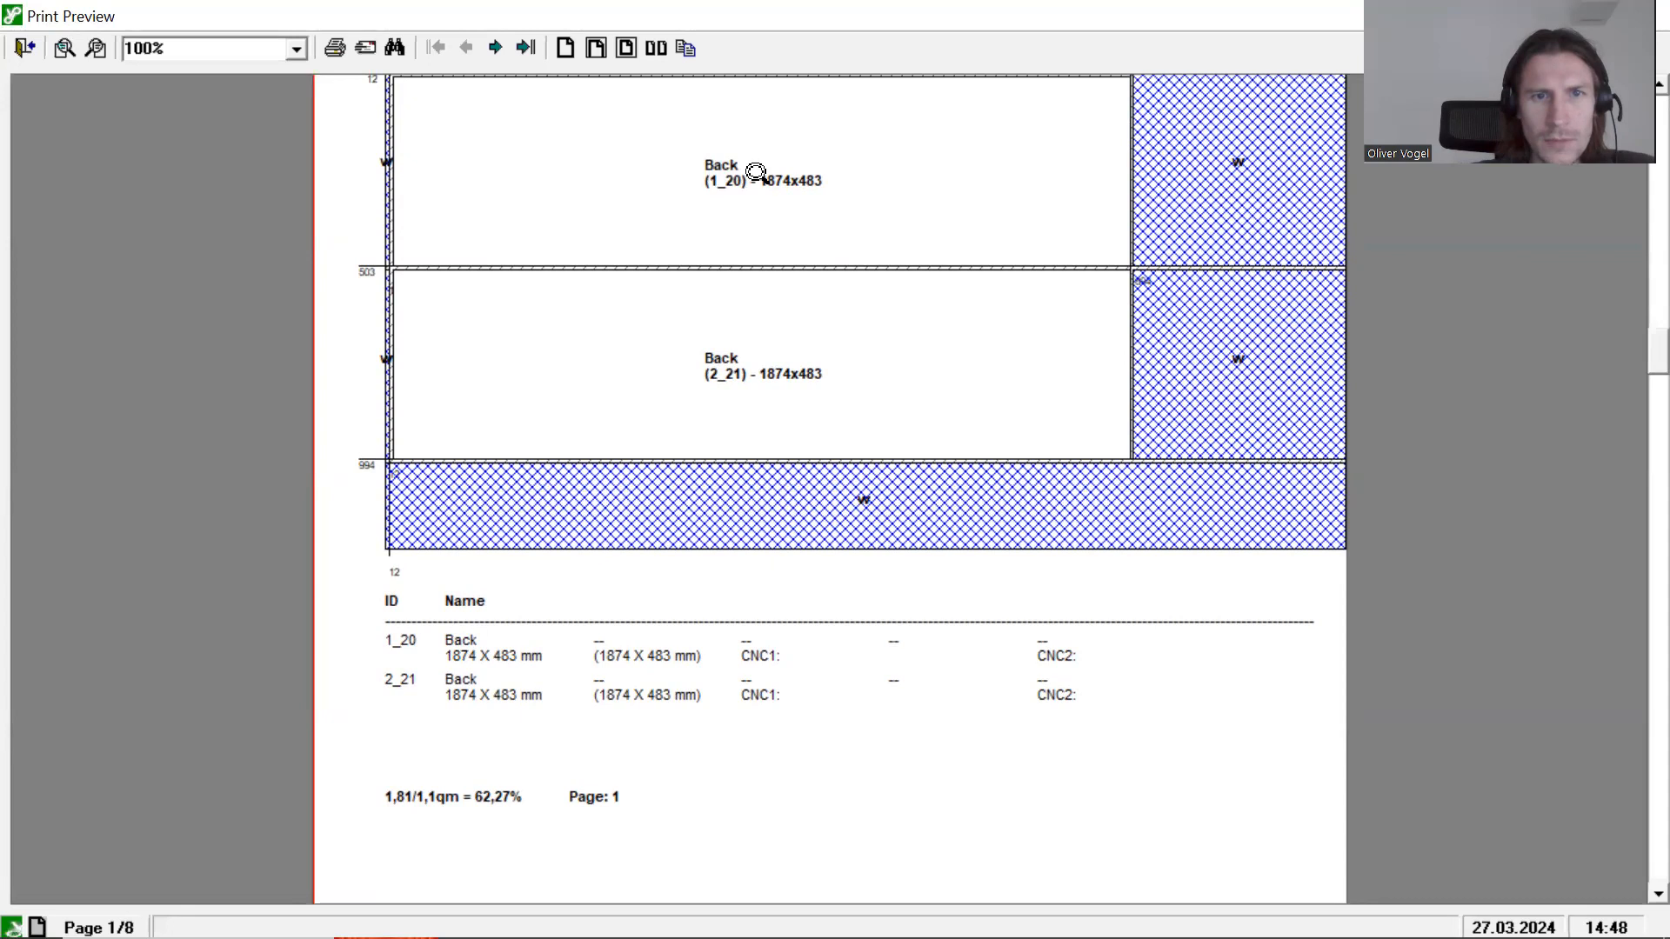
scroll(807, 267, up, 1)
scroll(807, 267, up, 1)
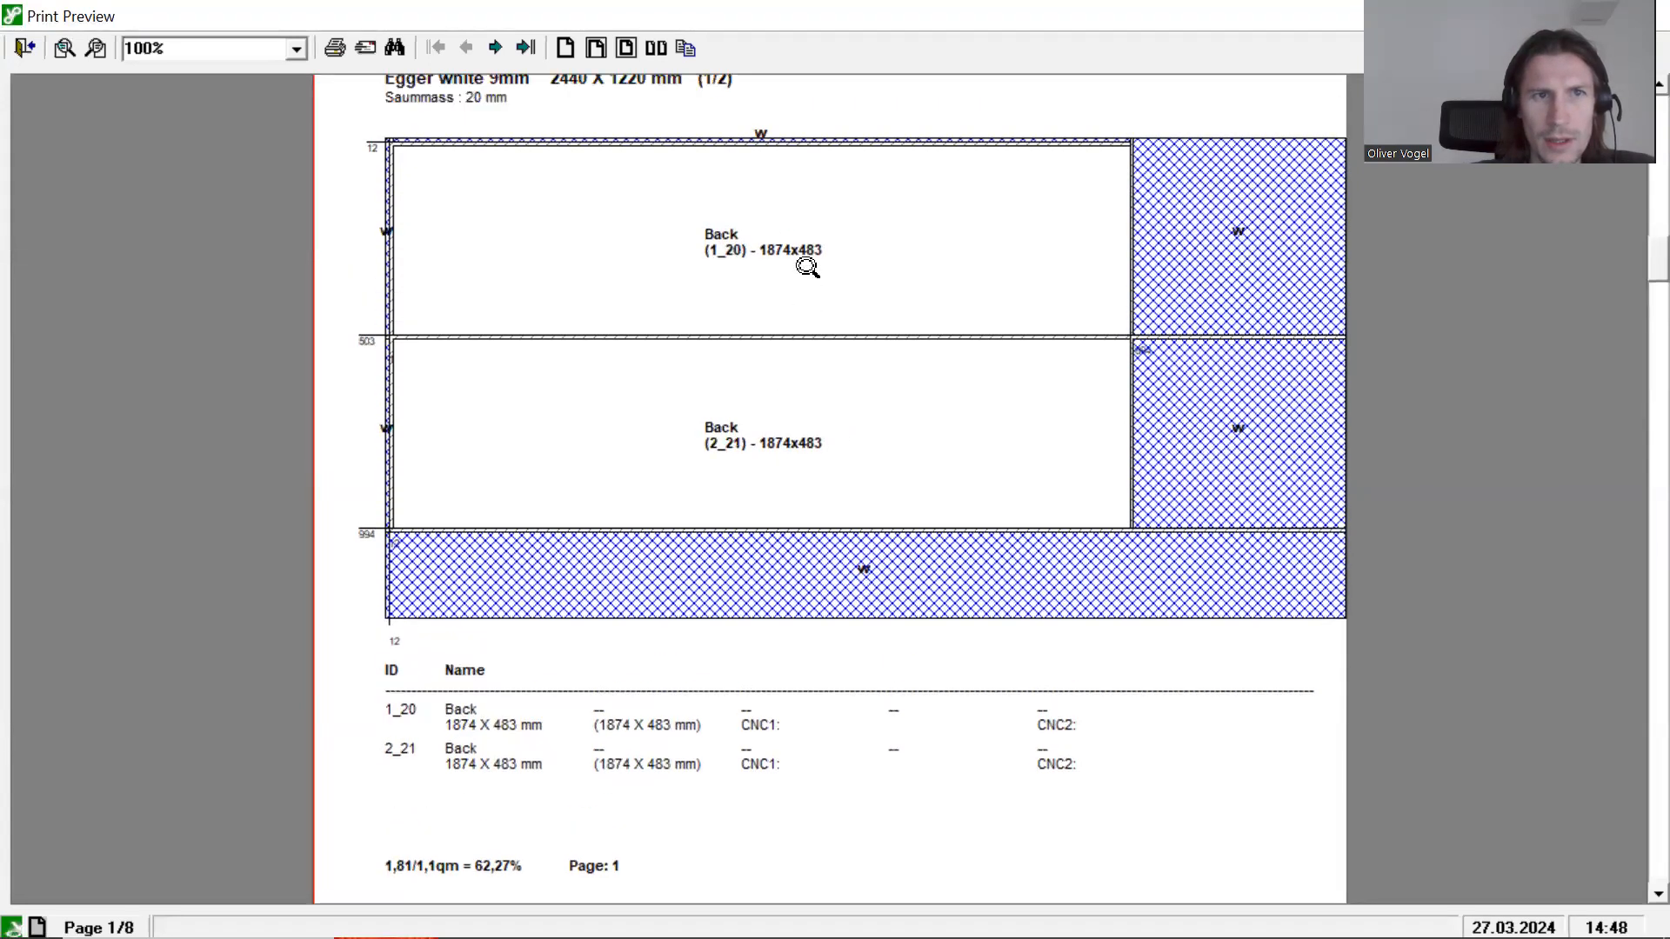
scroll(553, 182, up, 3)
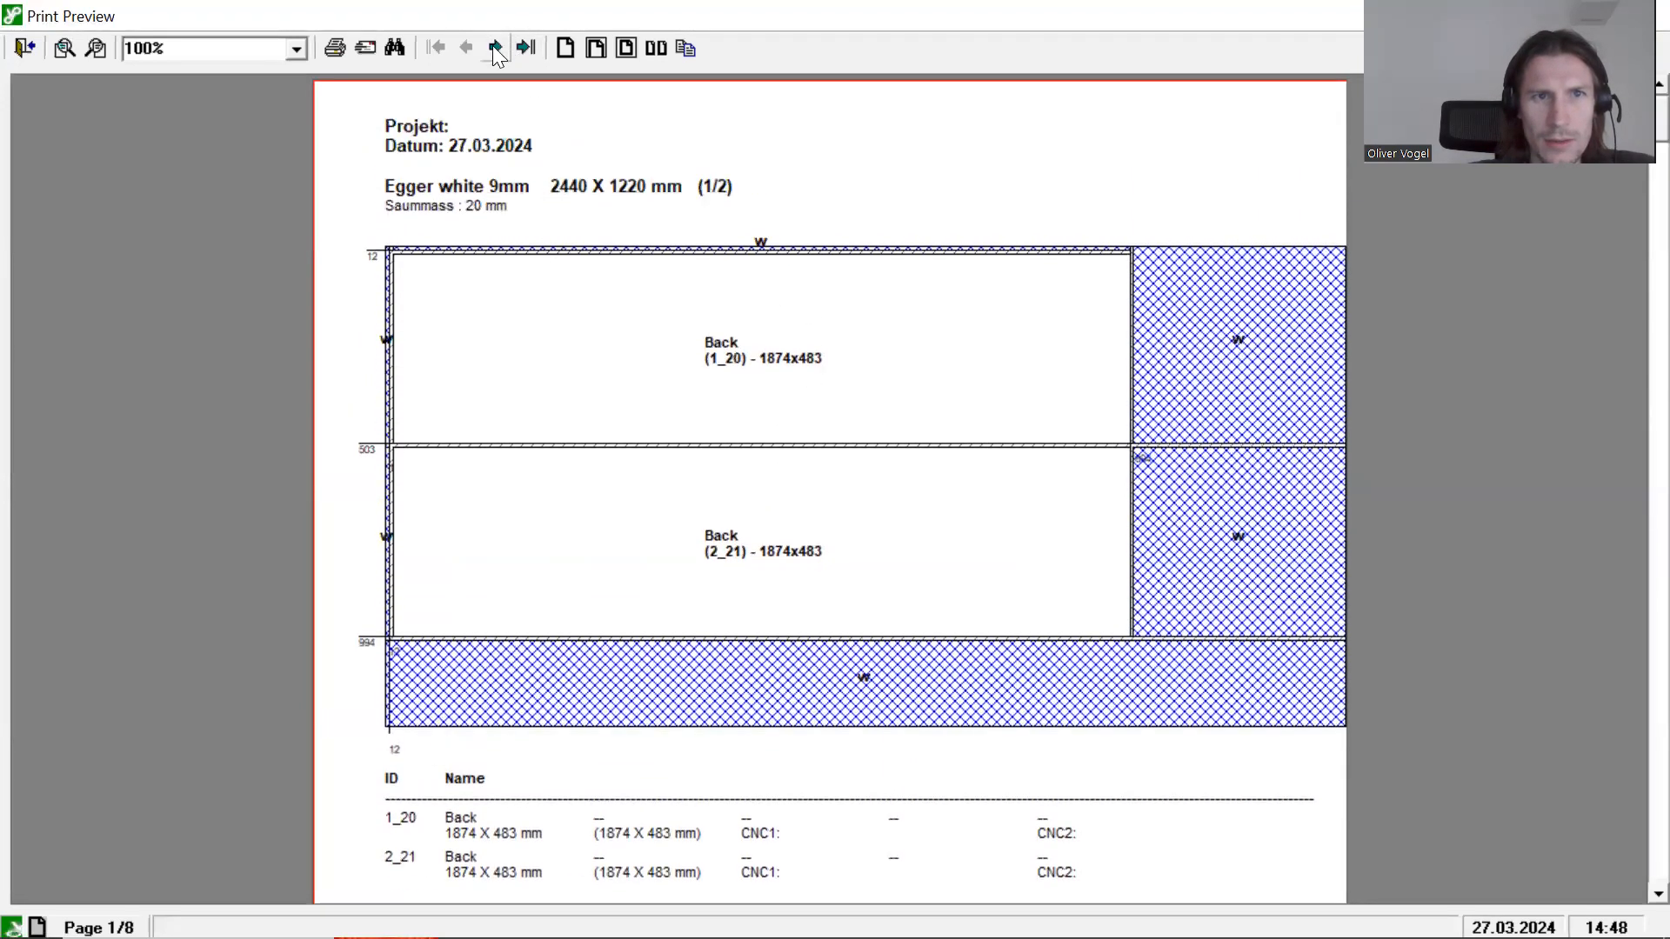
click(495, 47)
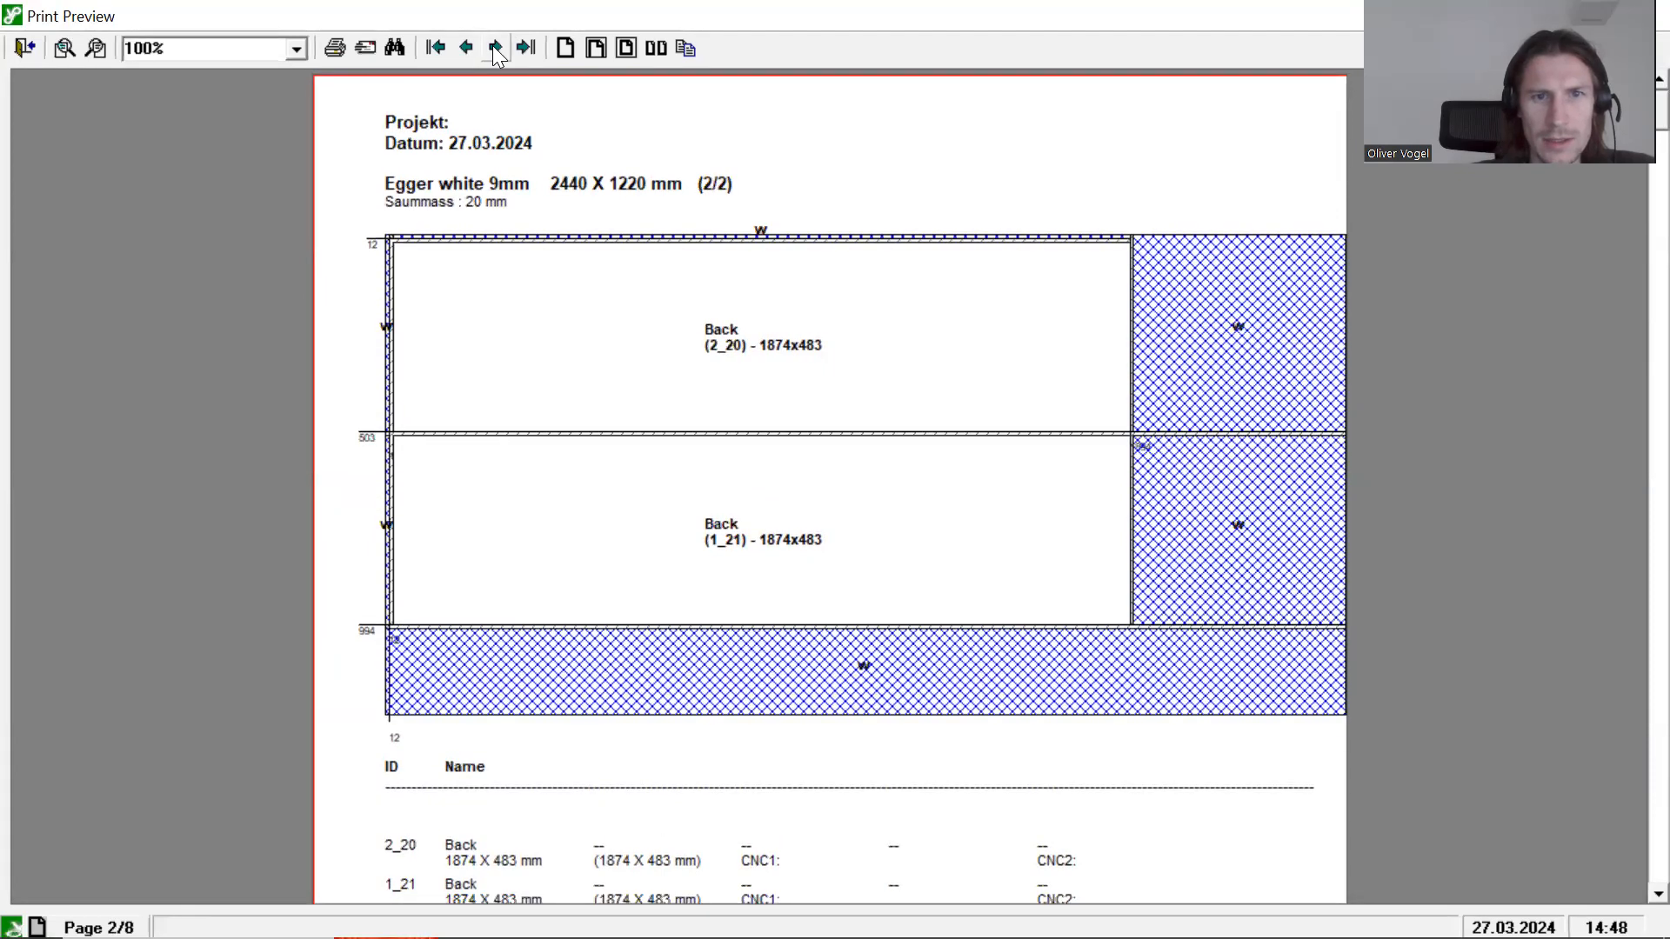
Step: Examine the first Egger white 18mm sheet's cutting layout, its part and edging list, and its material utilization
click(495, 47)
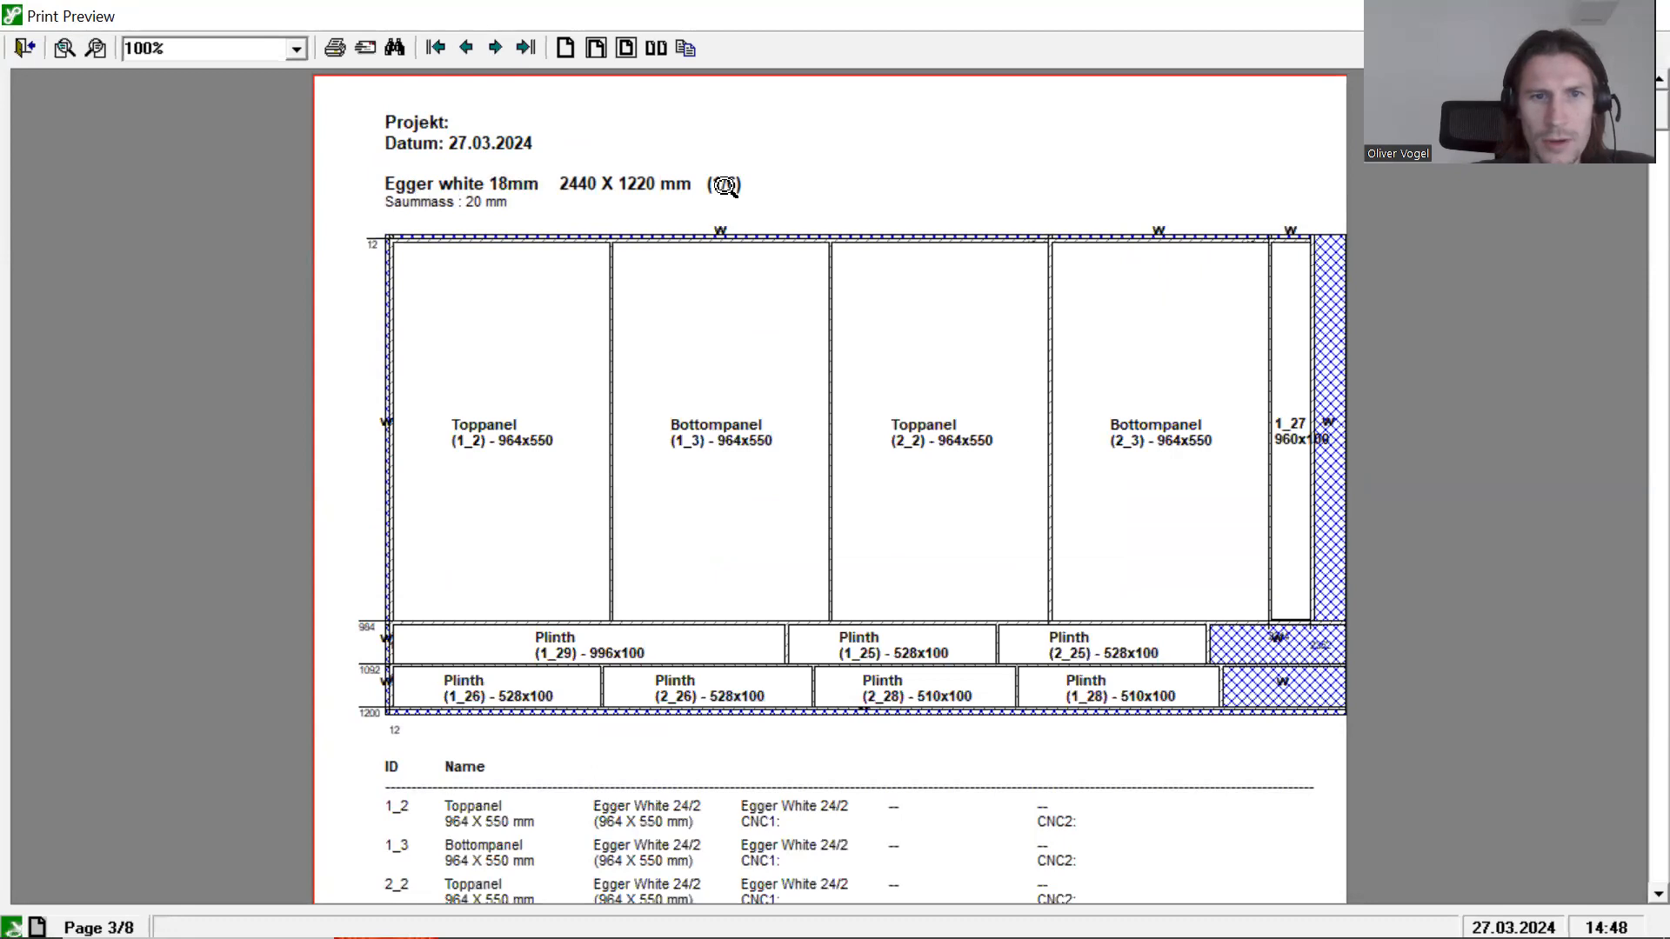
scroll(783, 205, down, 10)
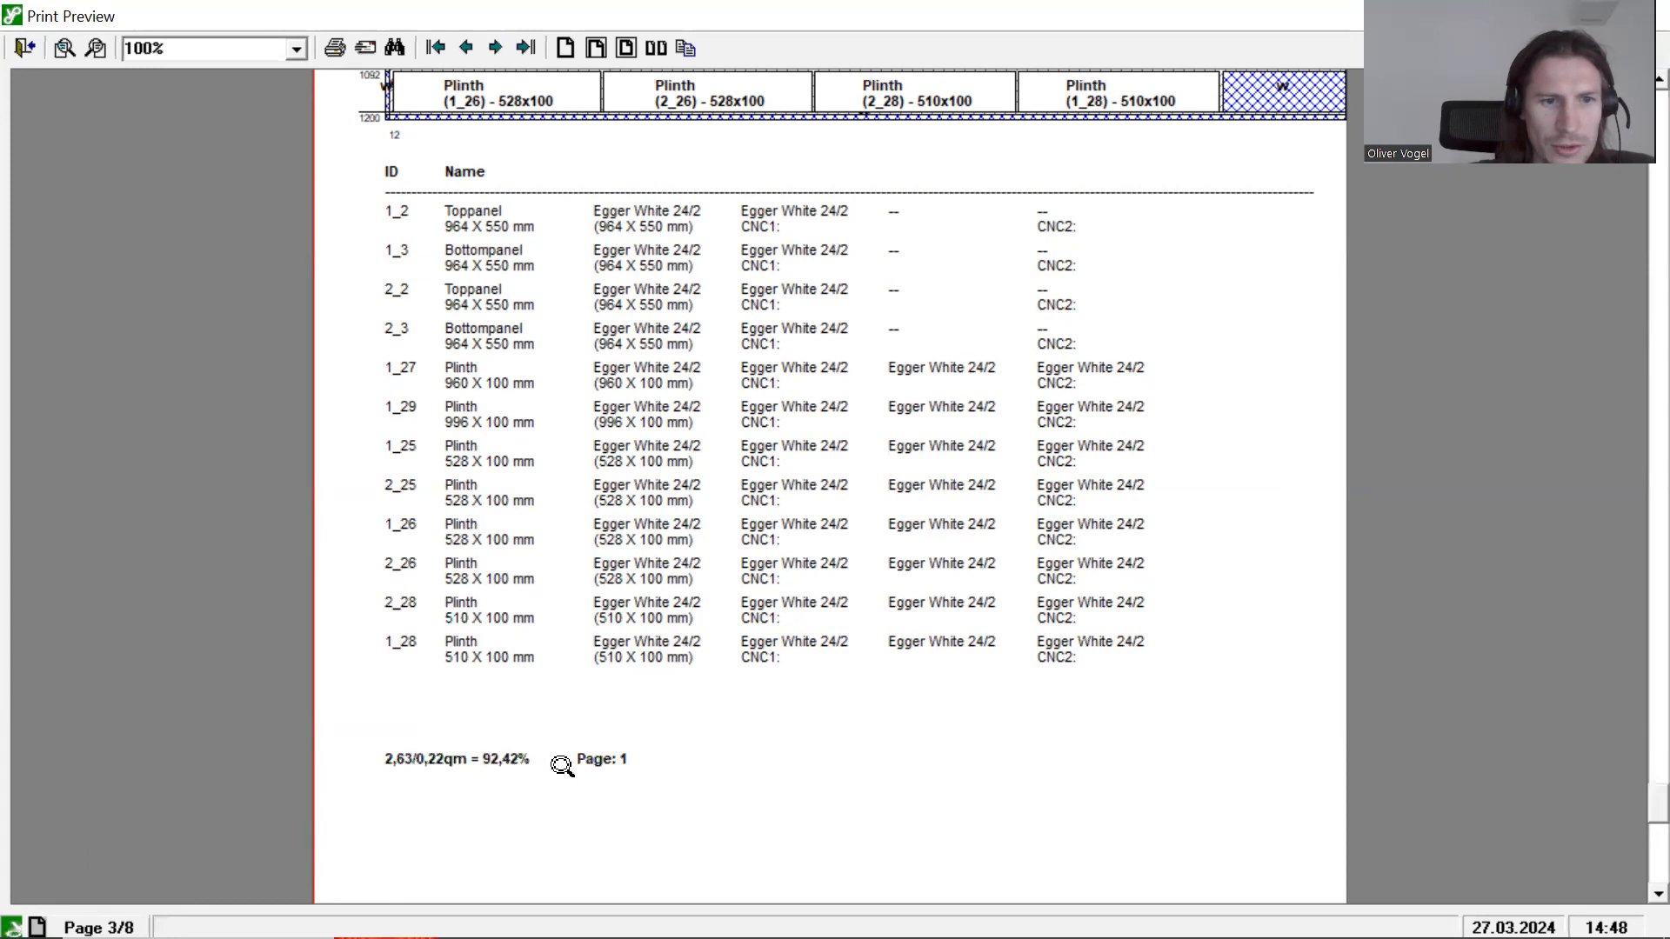
scroll(562, 767, up, 3)
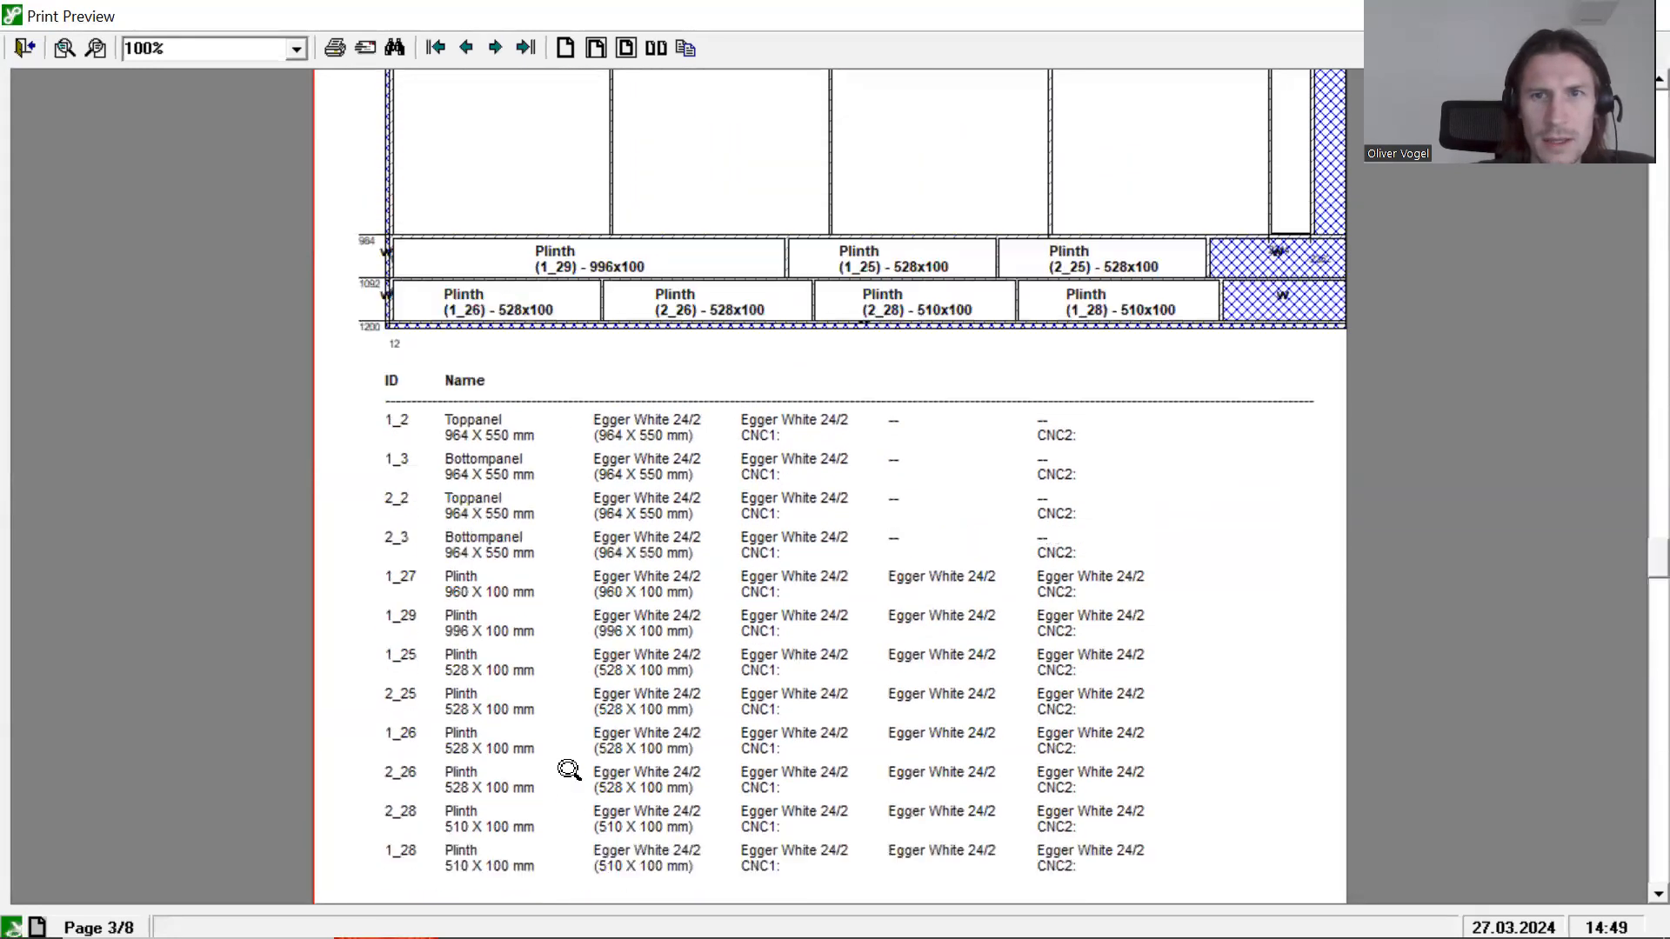
scroll(563, 774, down, 3)
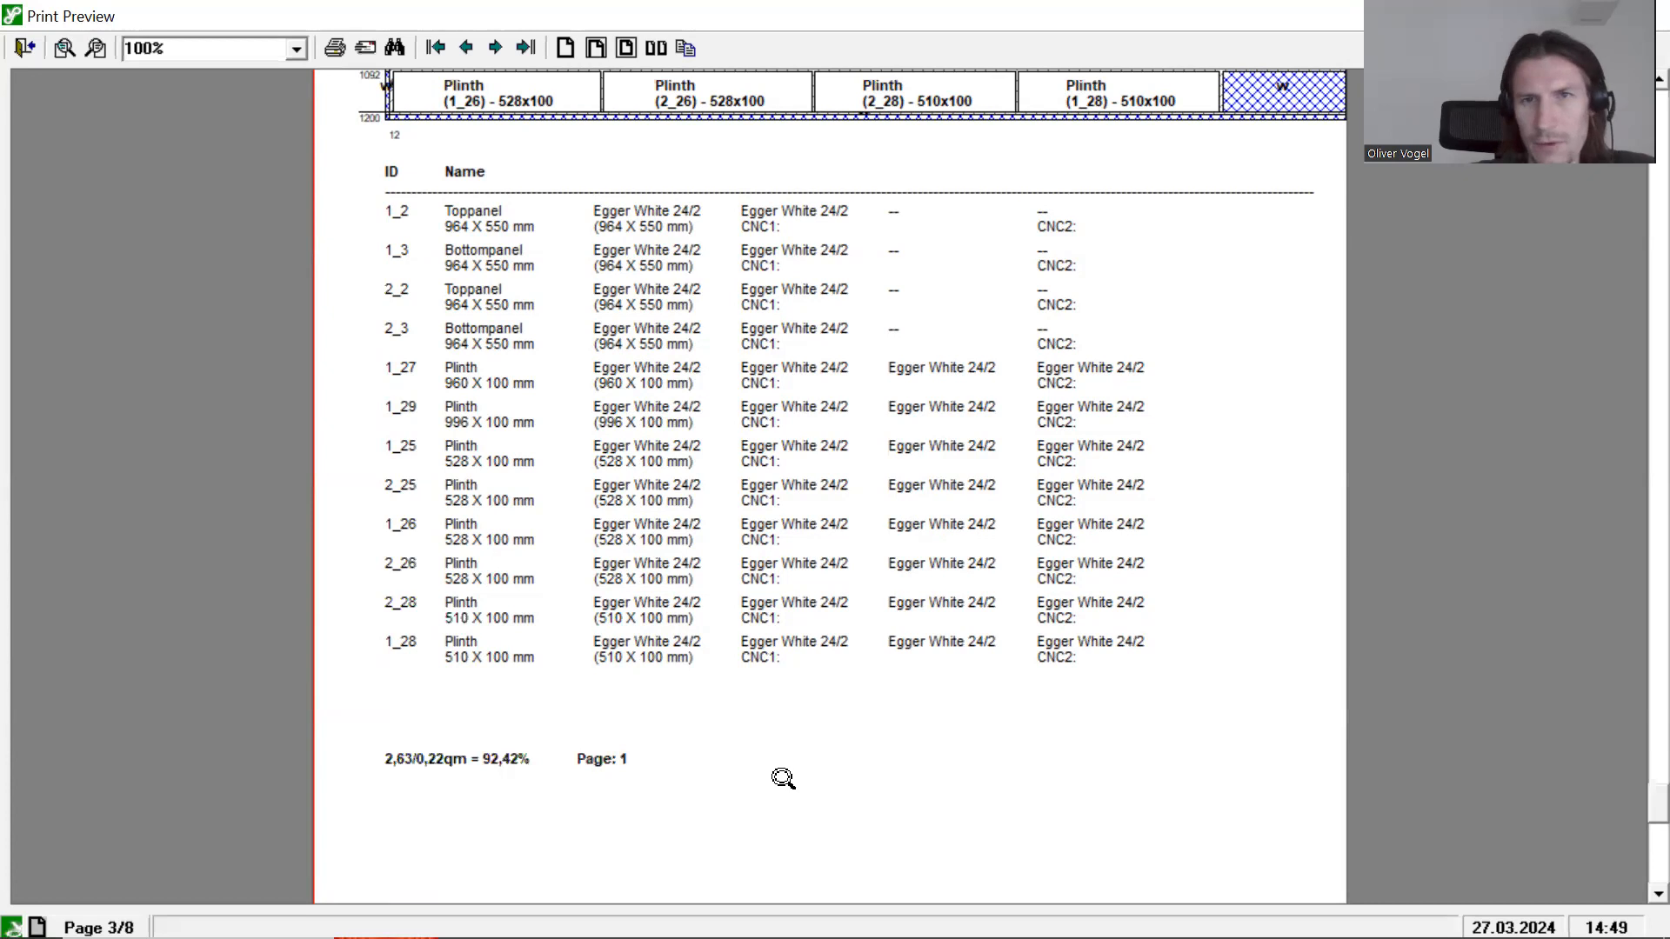
scroll(783, 776, up, 5)
scroll(782, 777, up, 4)
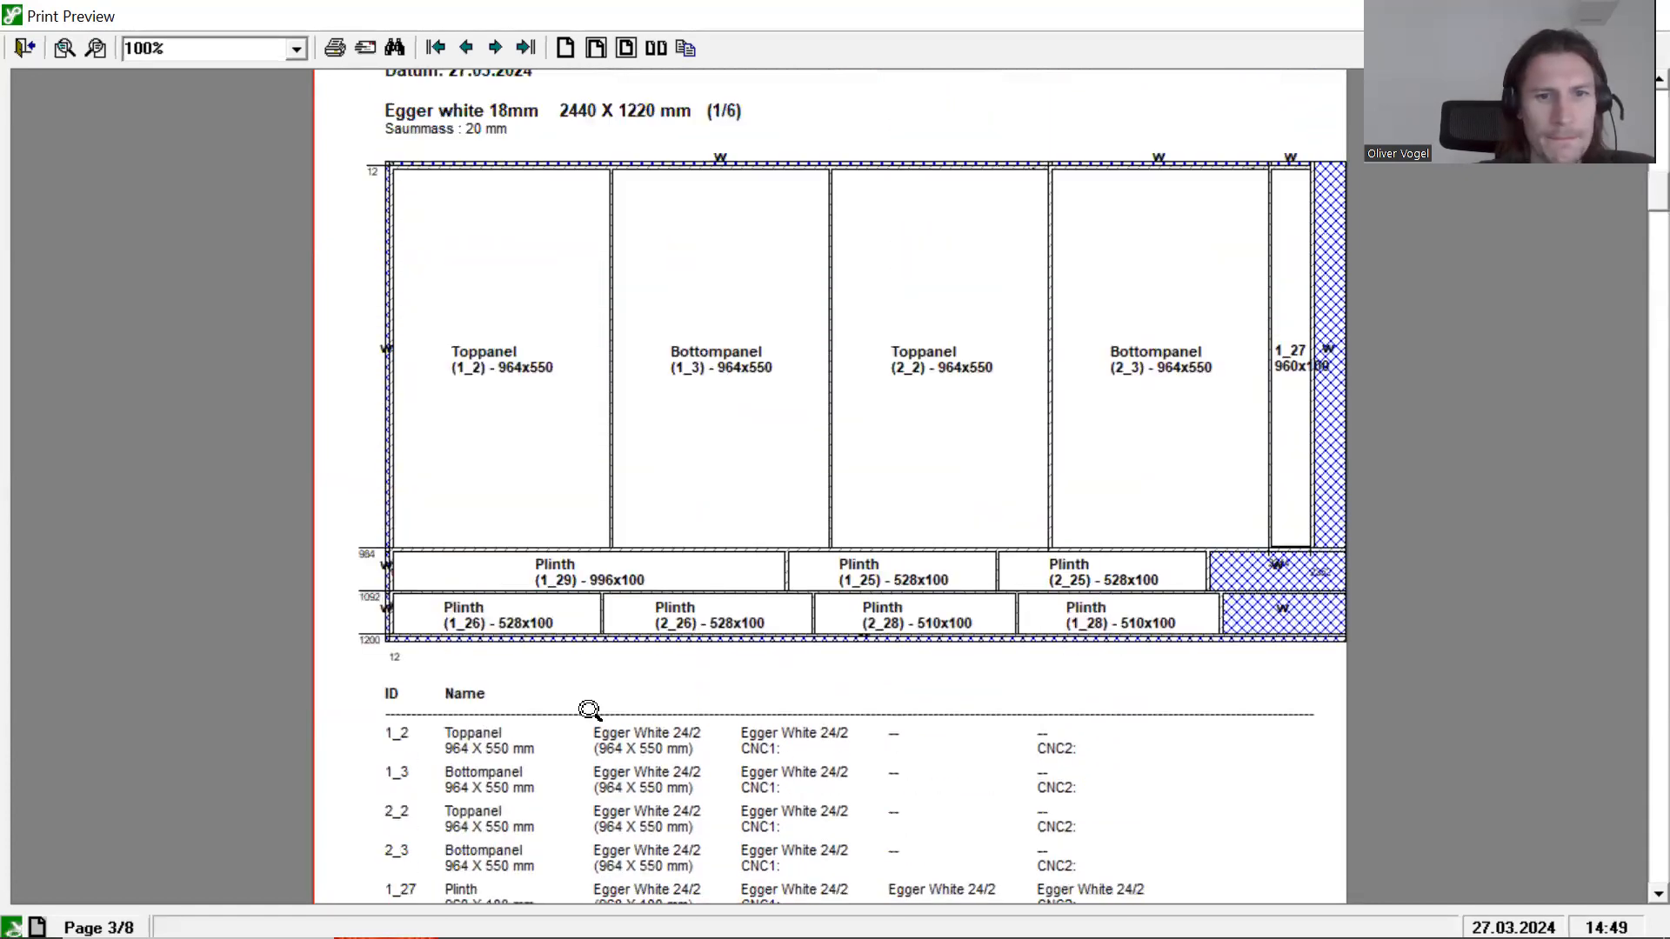
scroll(590, 711, down, 7)
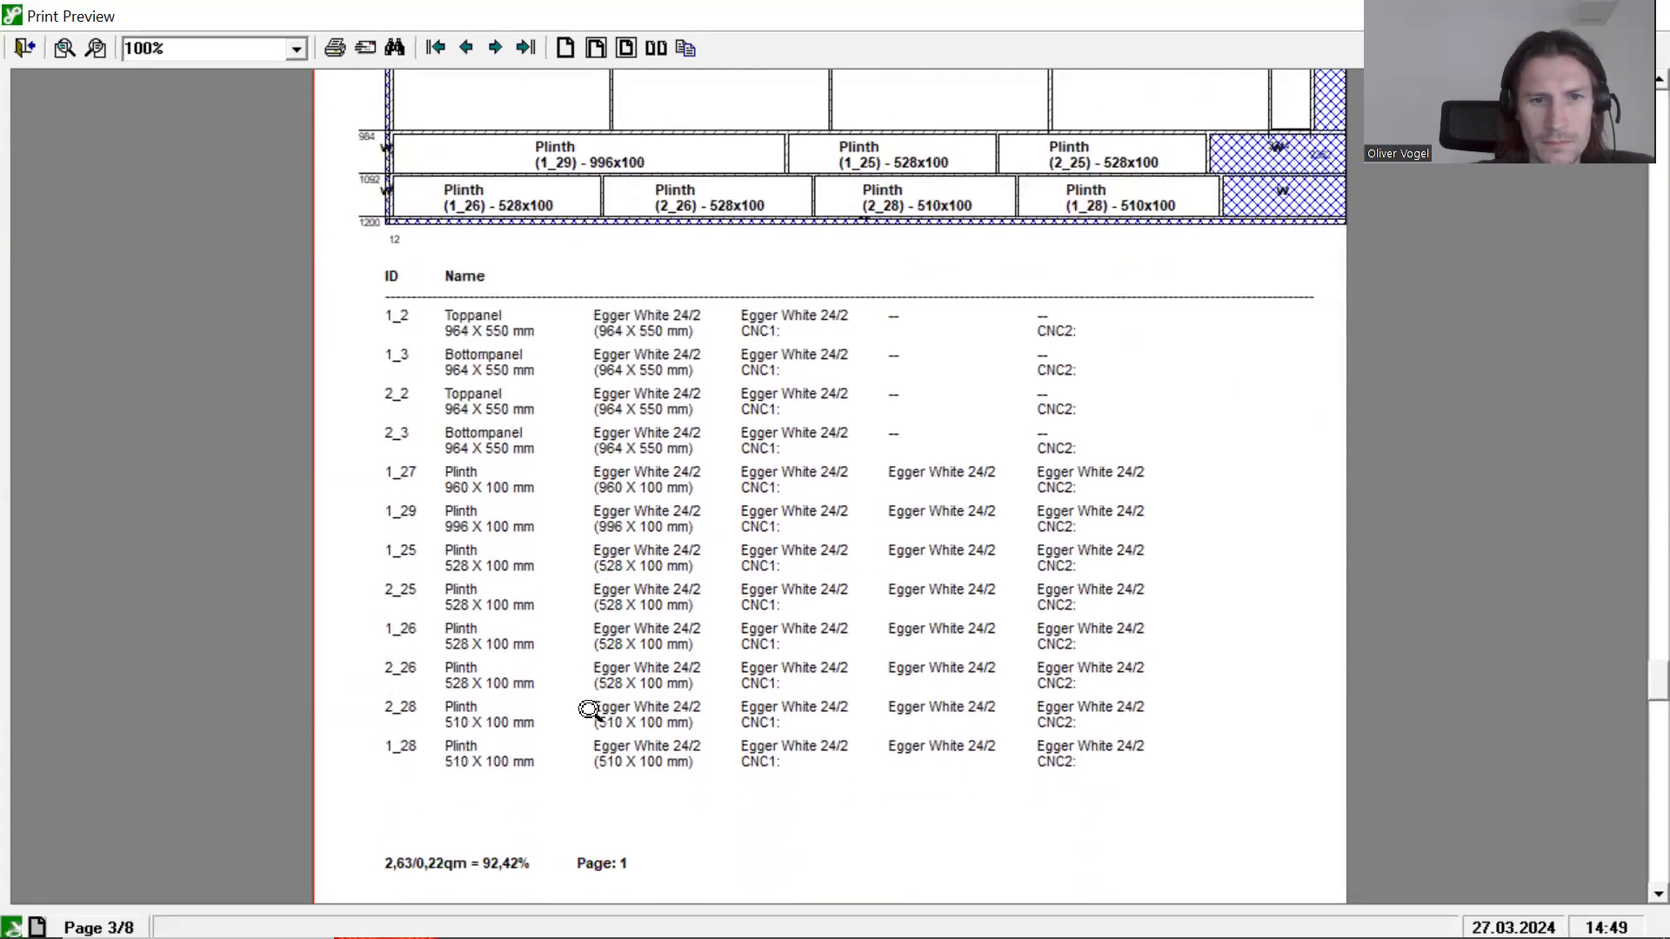
scroll(589, 710, up, 1)
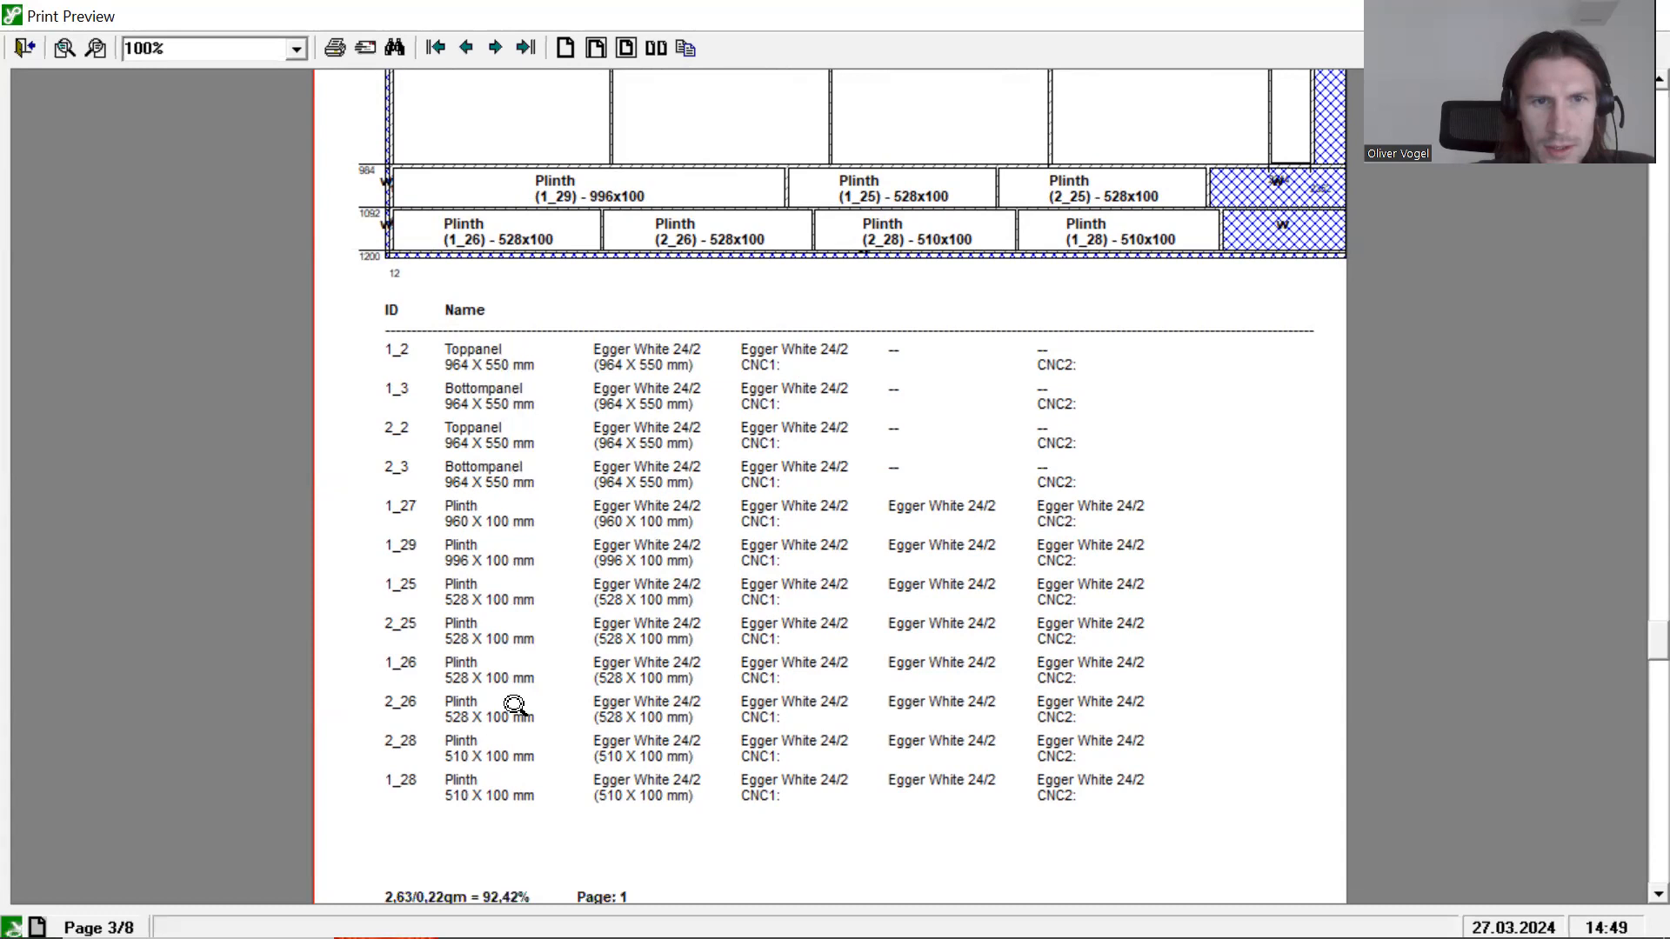
scroll(589, 539, up, 1)
scroll(590, 539, up, 1)
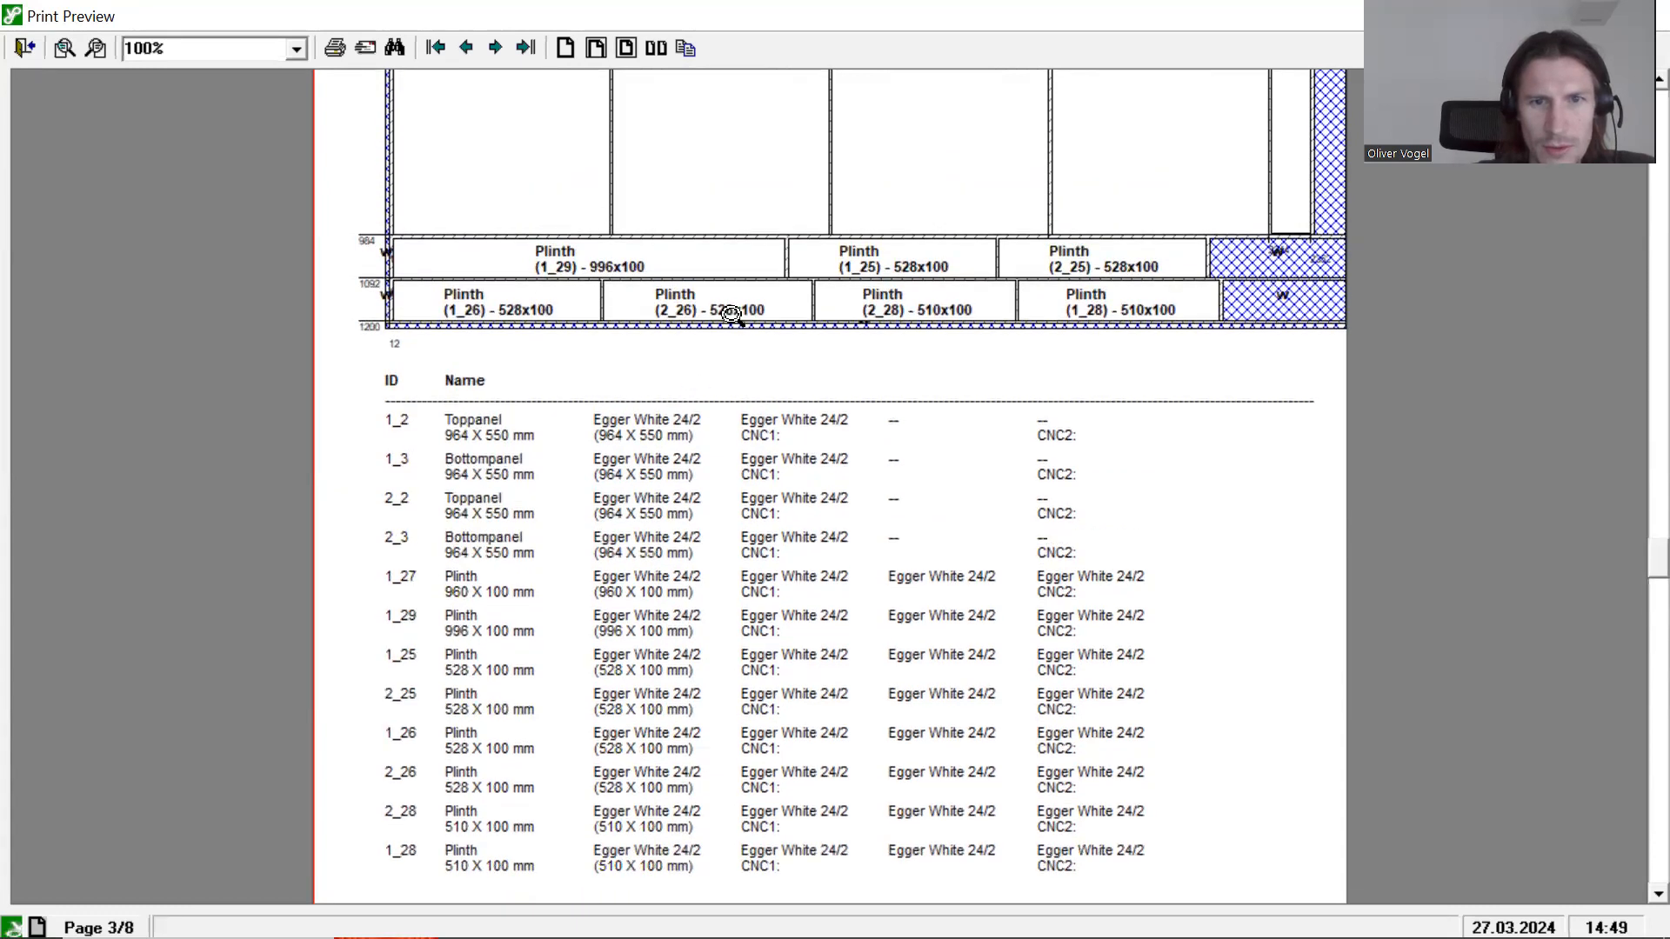
scroll(902, 611, down, 2)
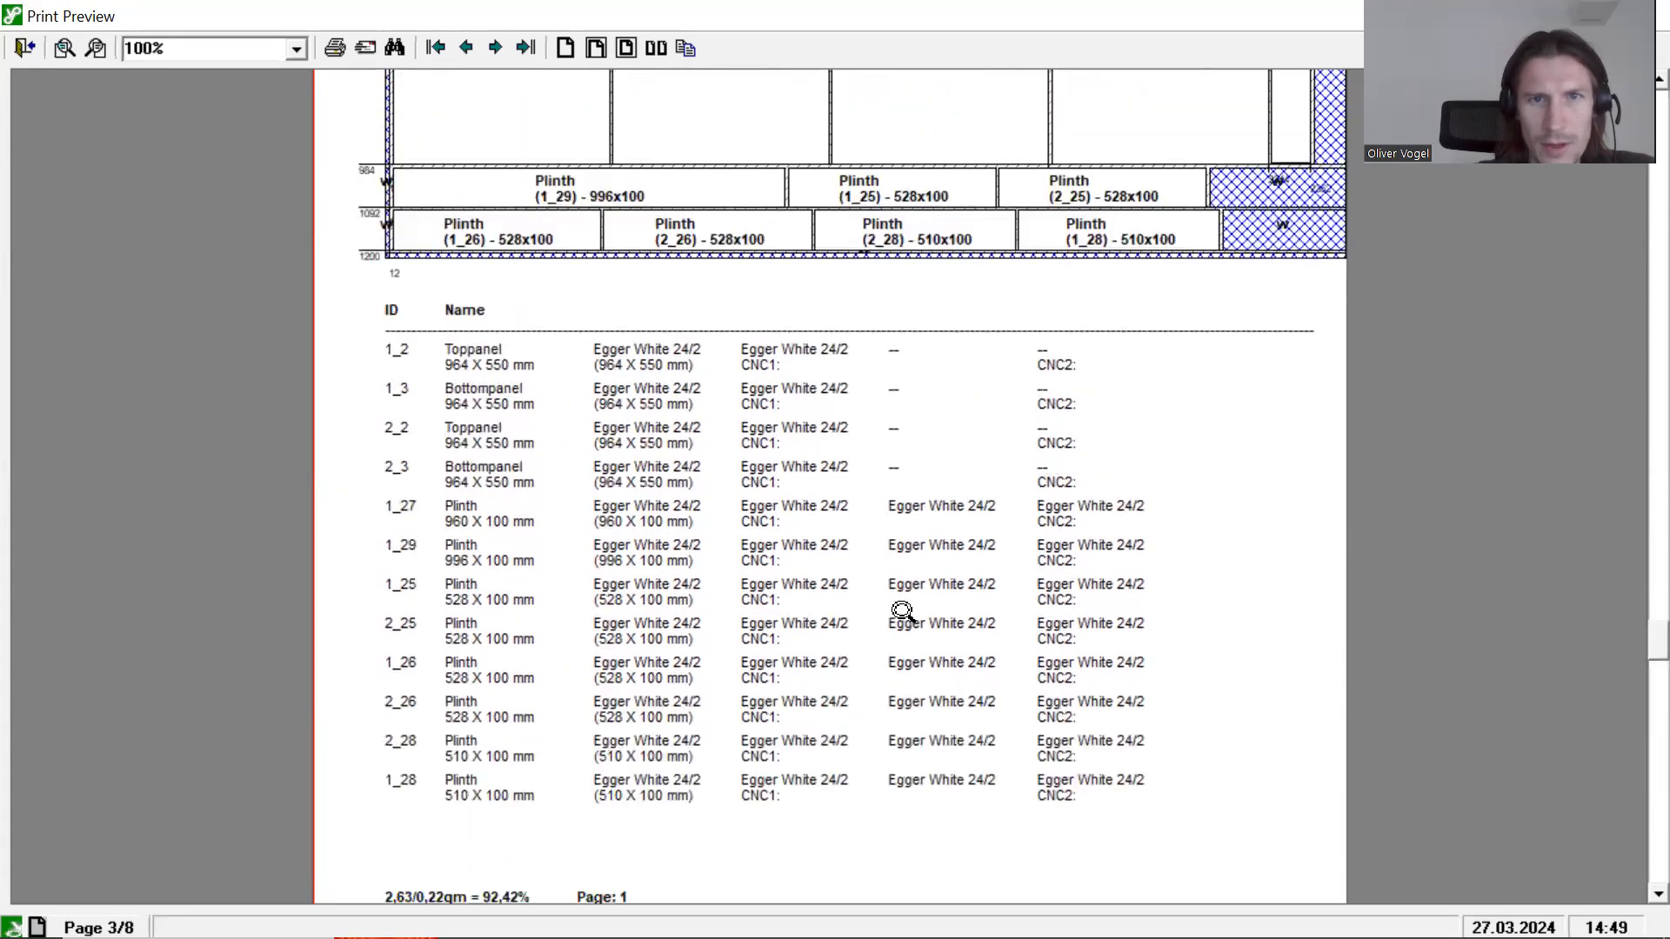
scroll(902, 612, up, 13)
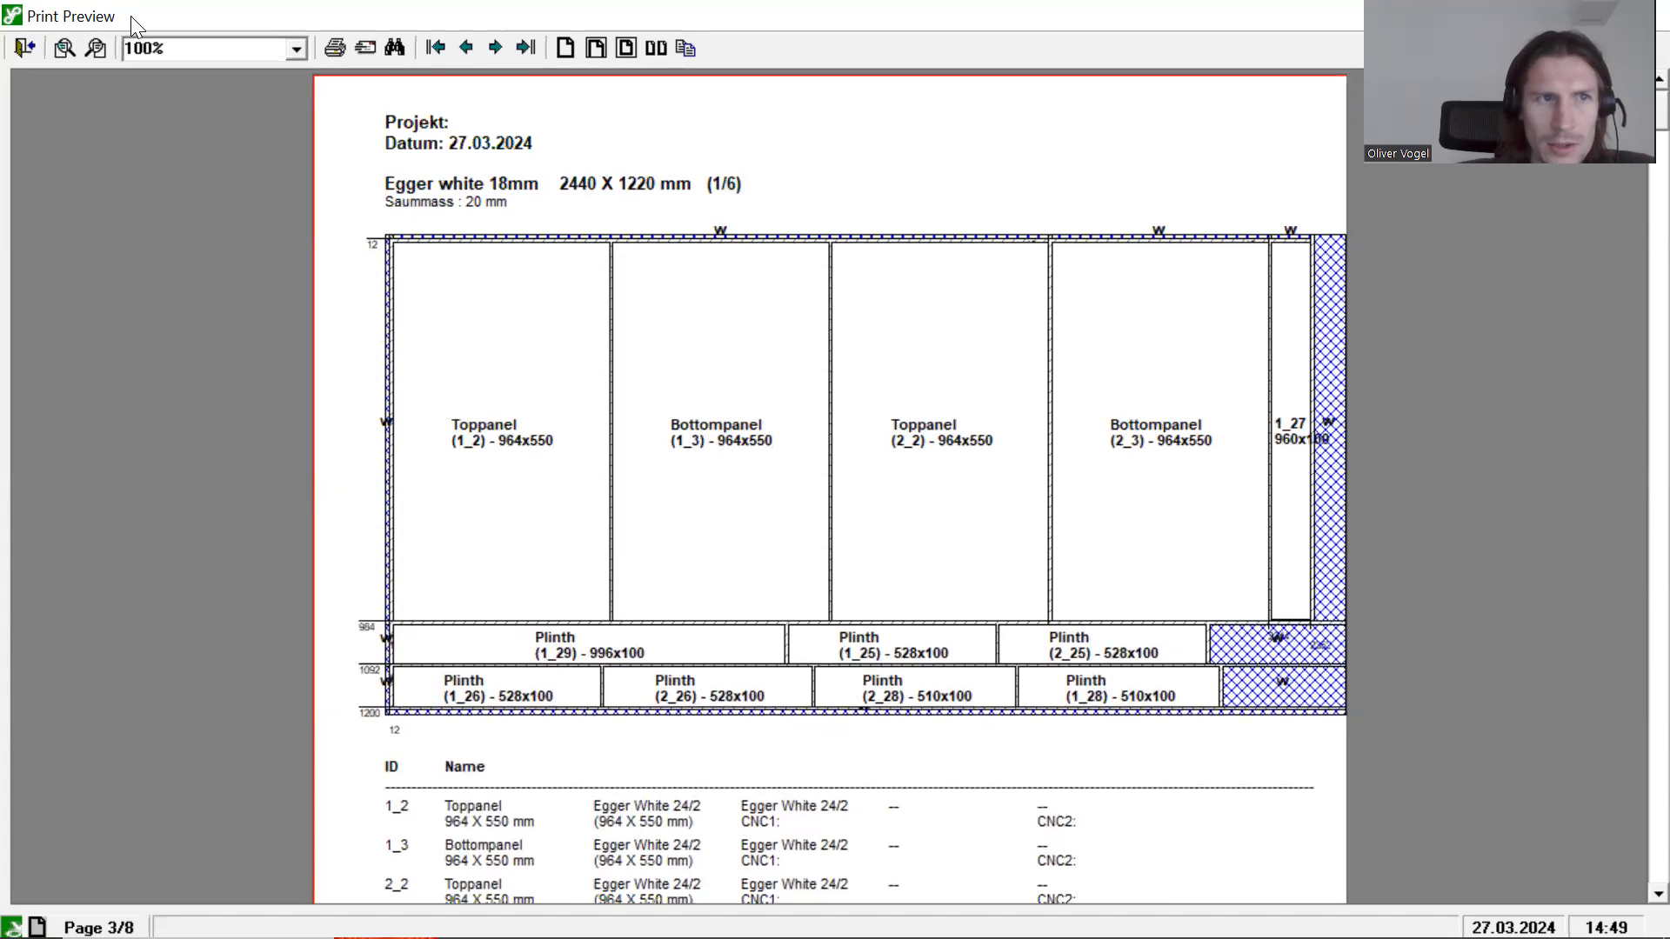
Step: Review the remaining Egger white 18mm sheet layouts through page 8, including their part lists and utilization figures
click(493, 46)
click(494, 46)
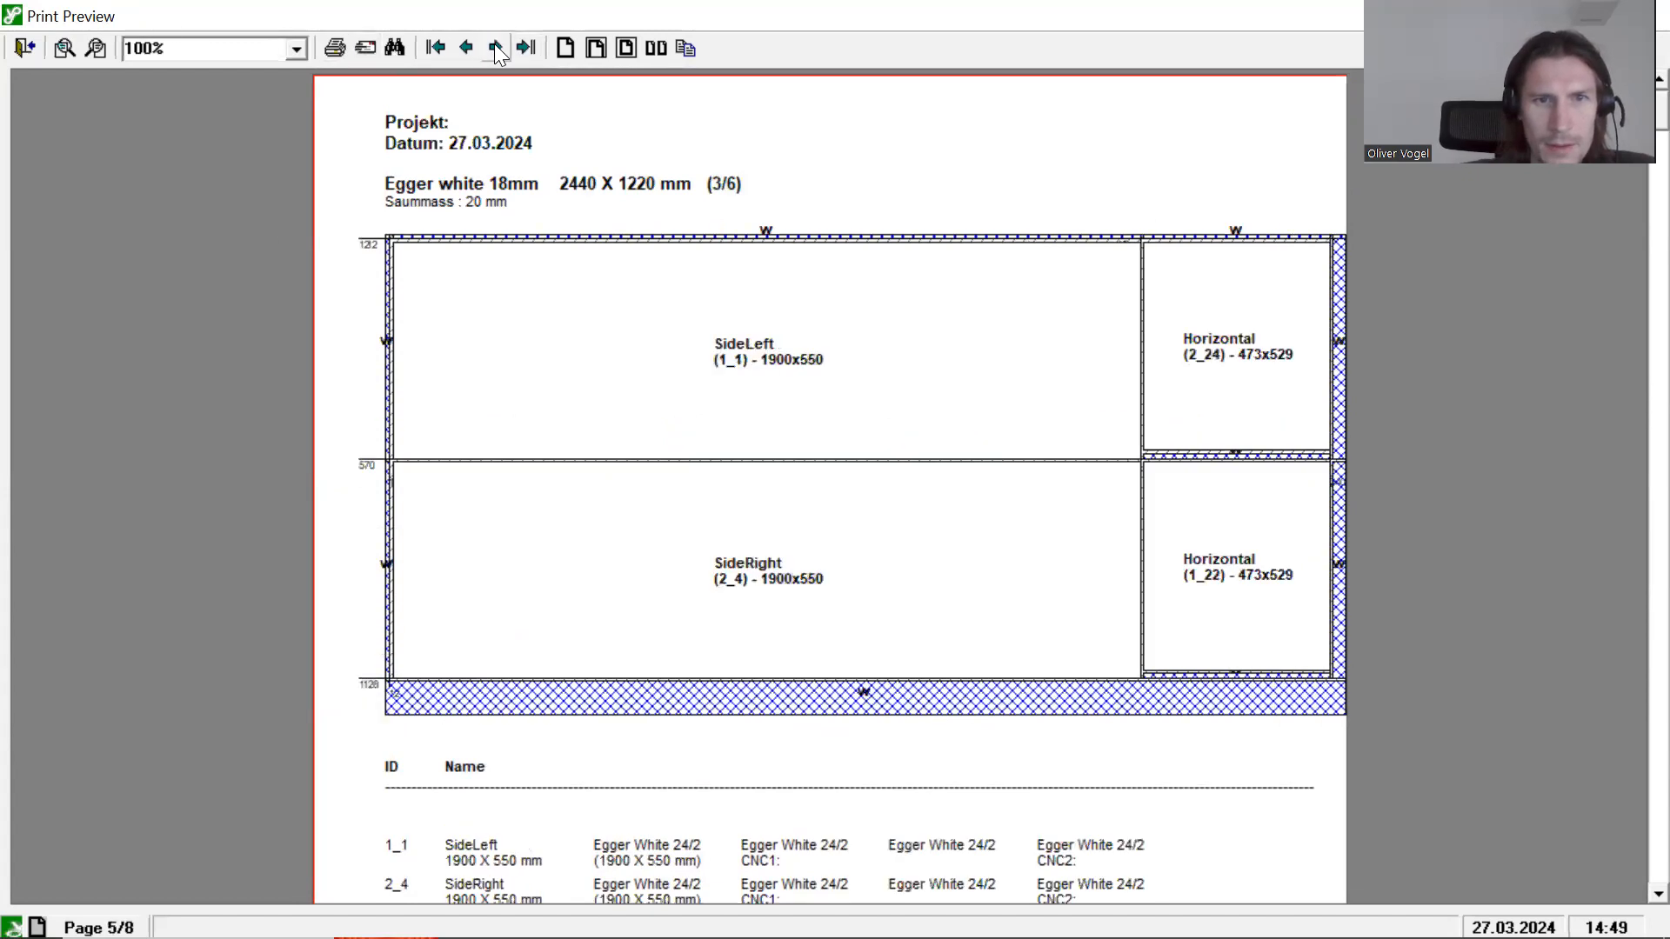
click(494, 46)
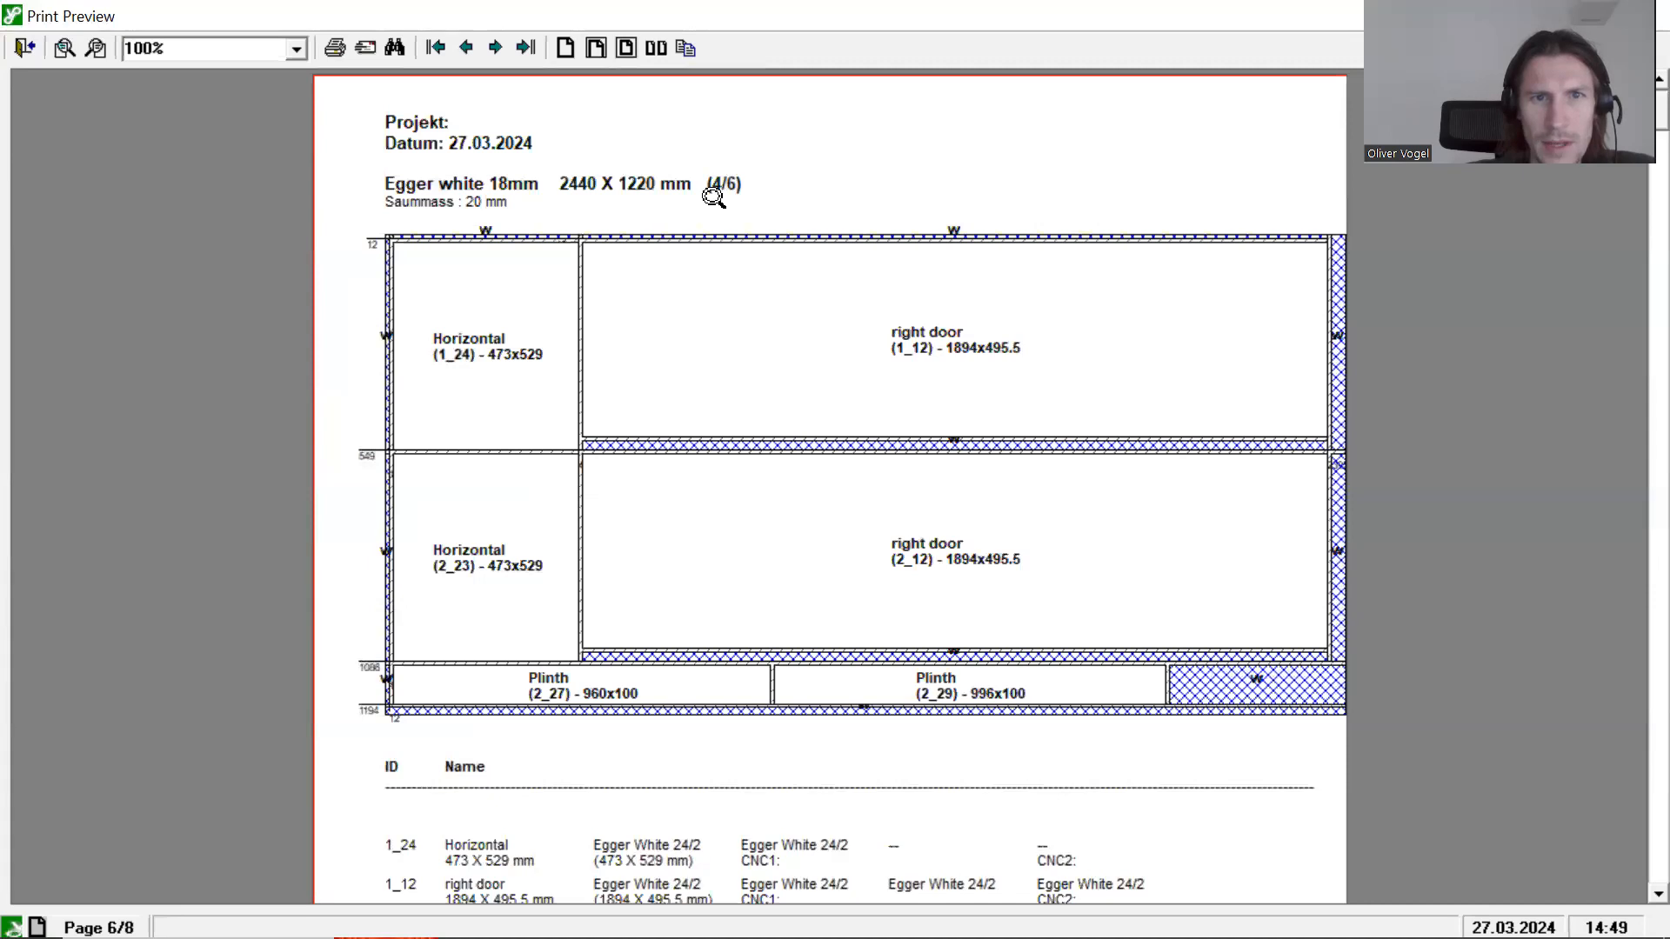
scroll(713, 197, down, 10)
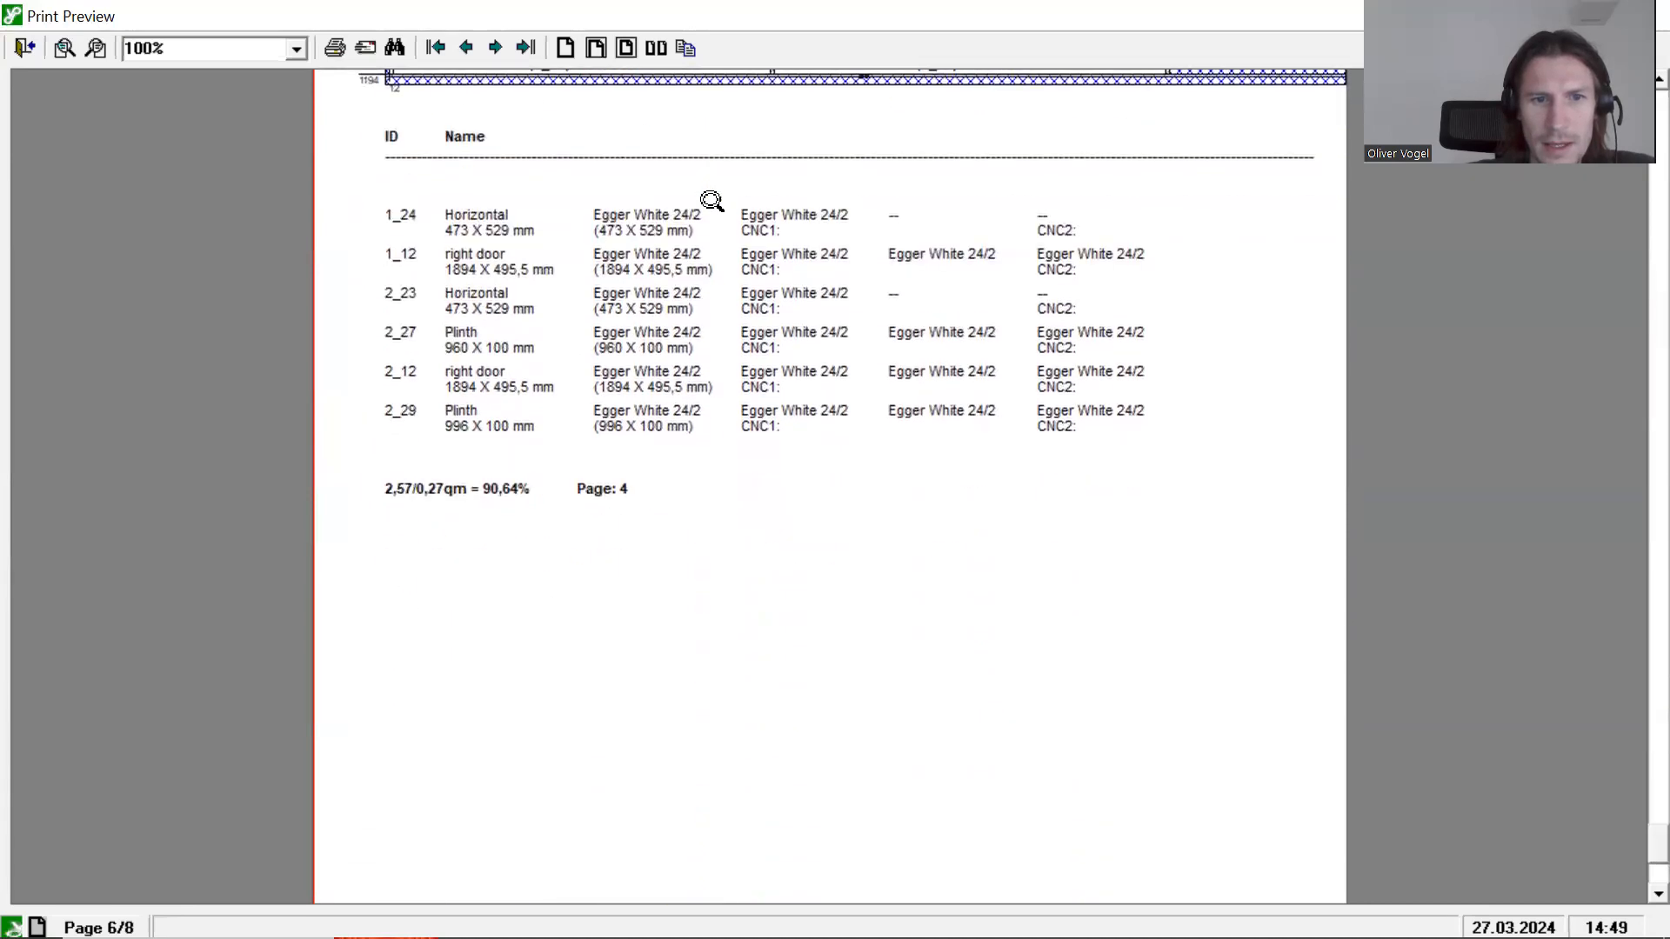
scroll(600, 498, up, 1)
scroll(621, 485, up, 9)
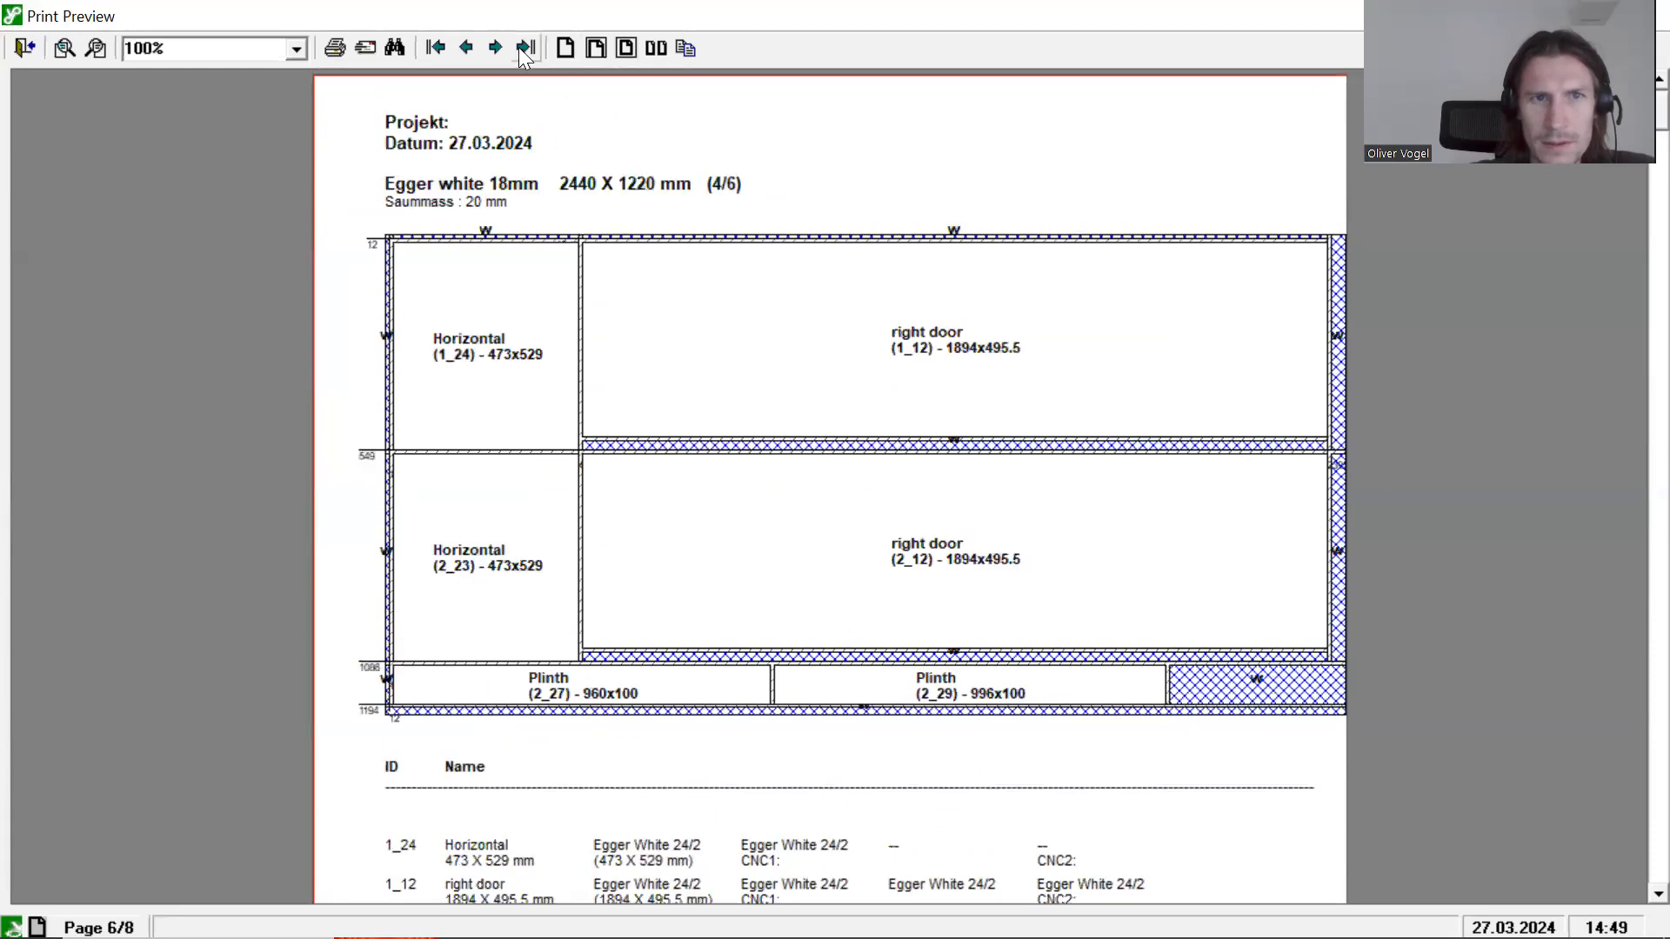
click(494, 43)
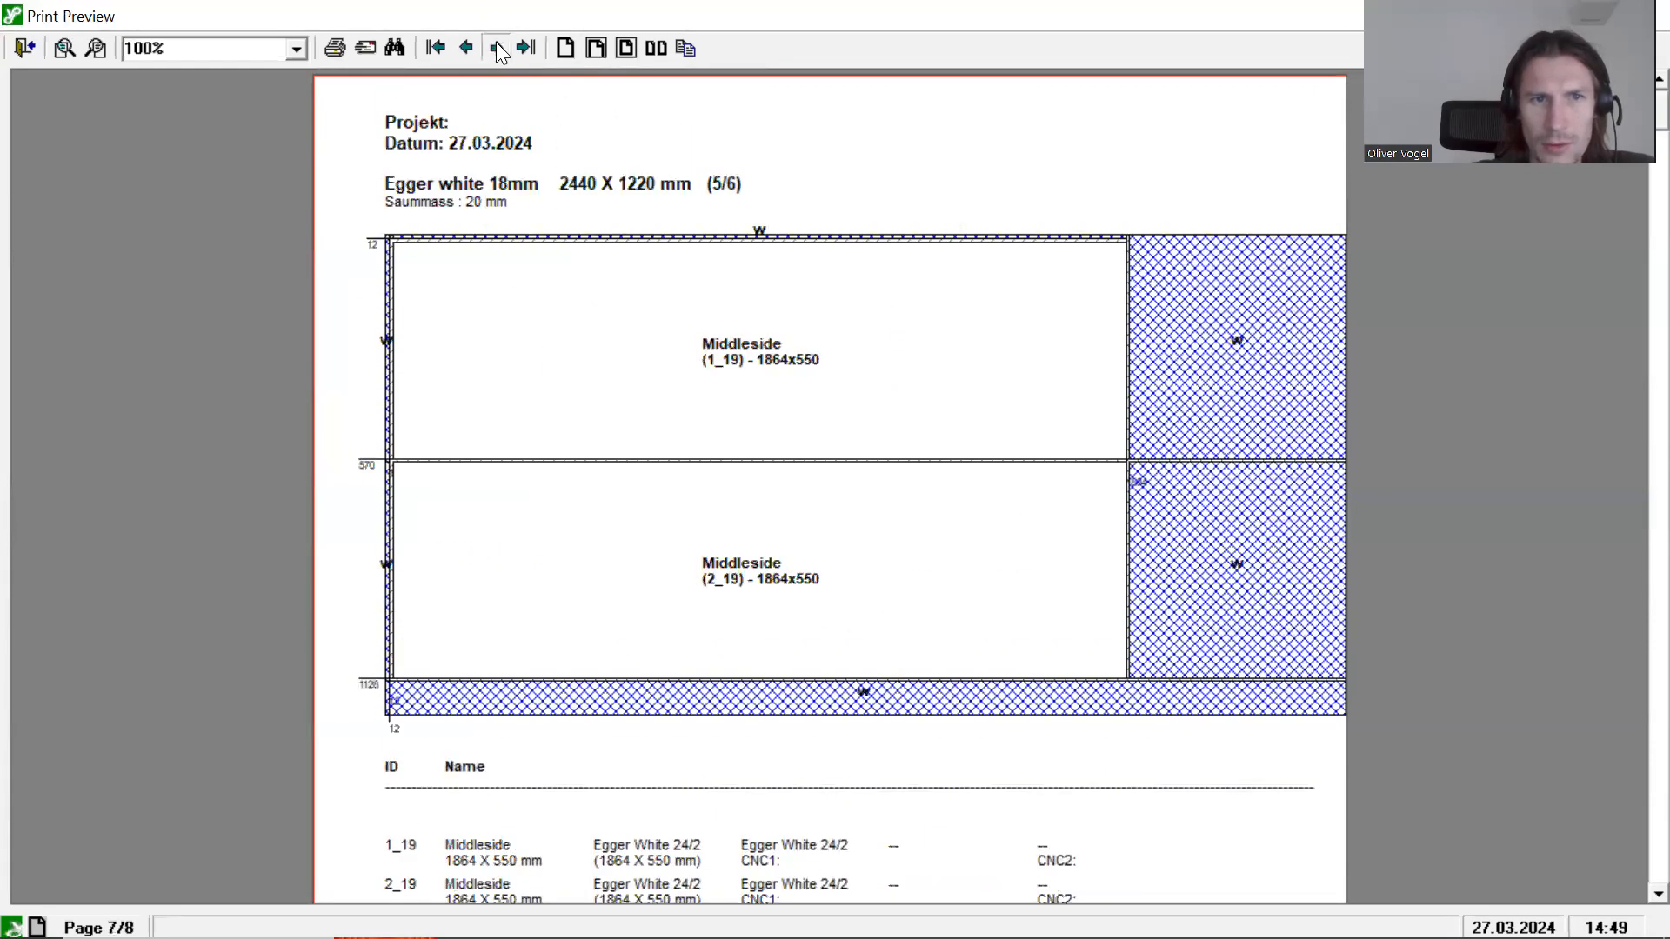
click(496, 45)
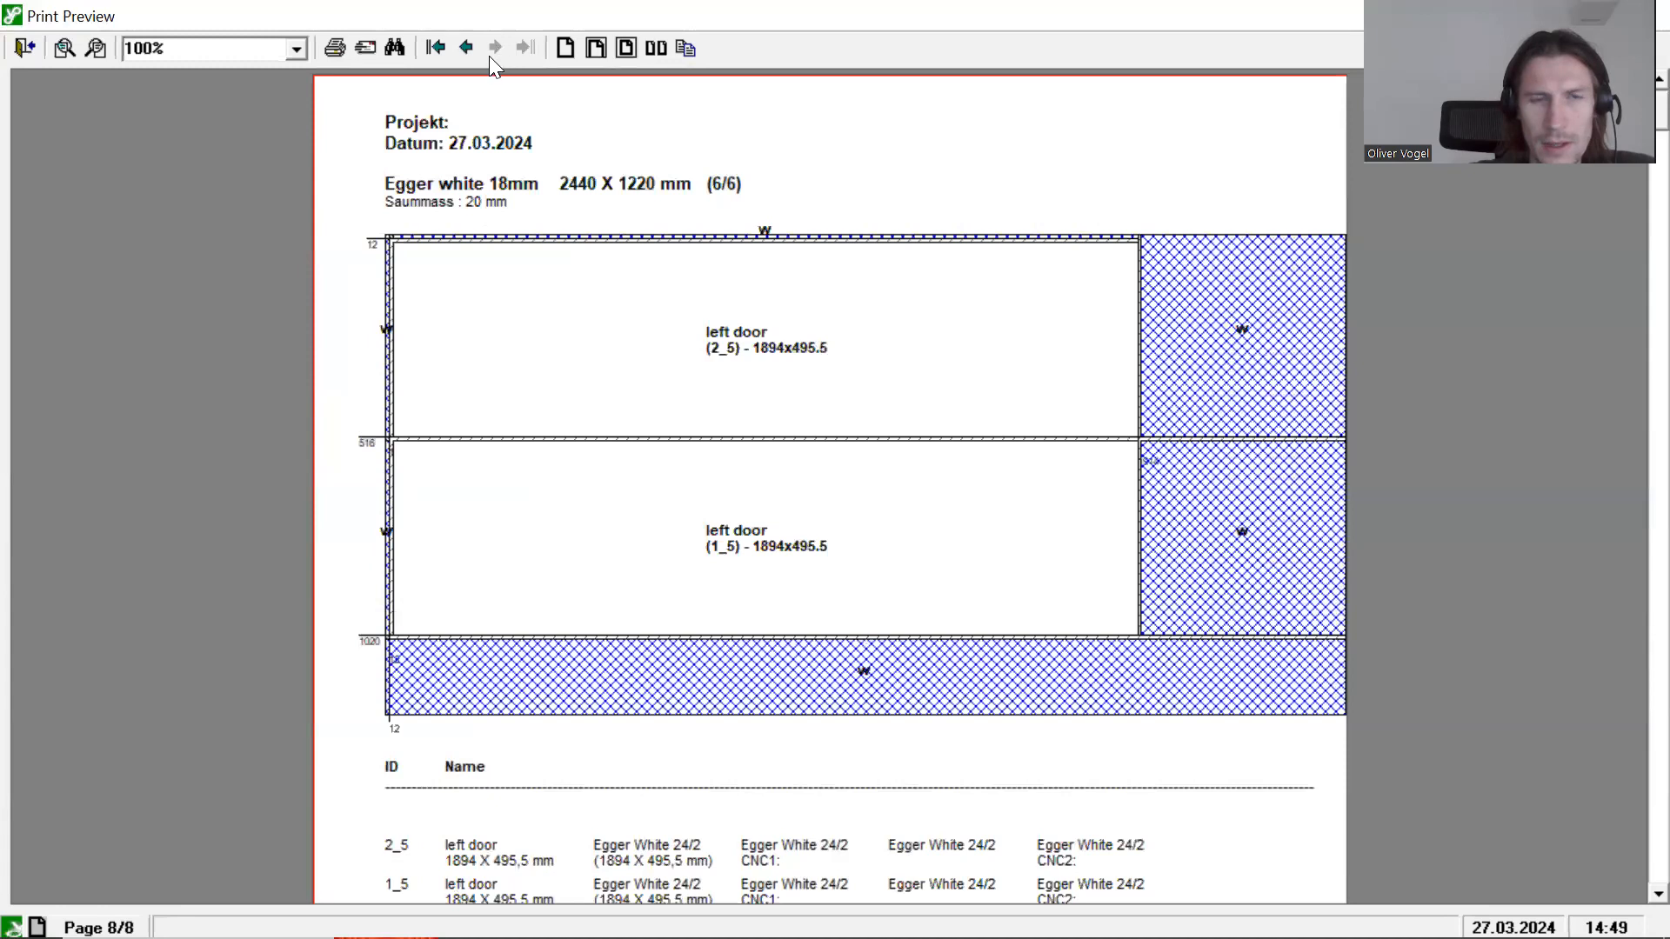
scroll(670, 309, down, 4)
scroll(668, 318, down, 2)
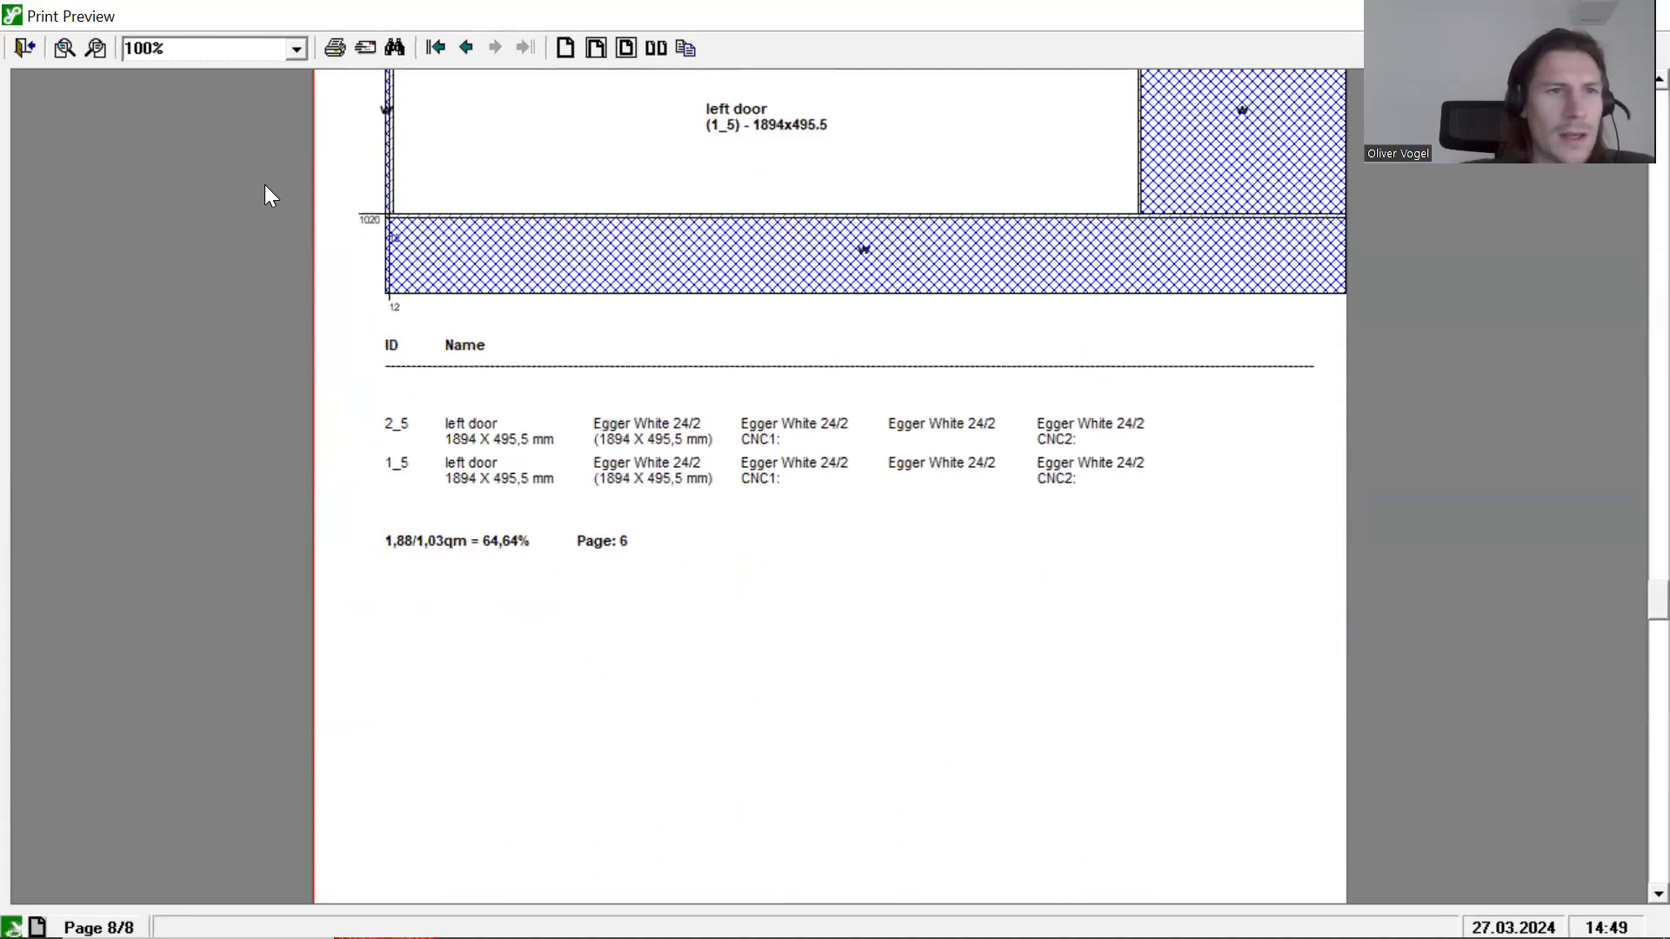
Step: Print all pages of the cutting layout using the Microsoft Print to PDF printer
click(330, 54)
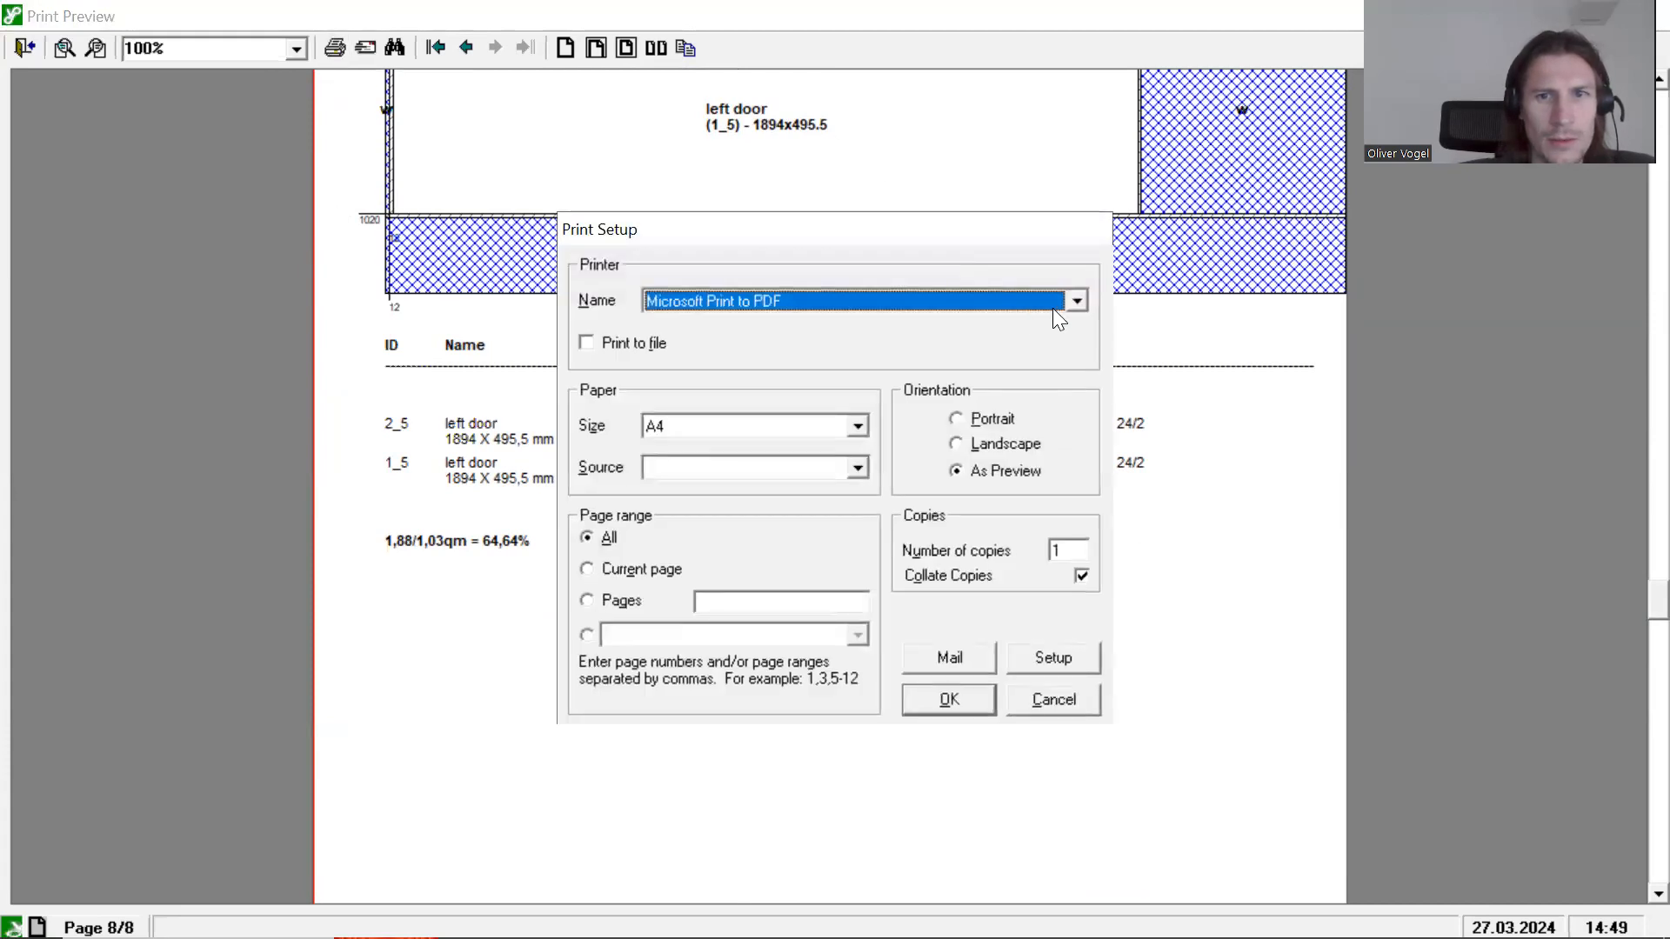
click(1068, 300)
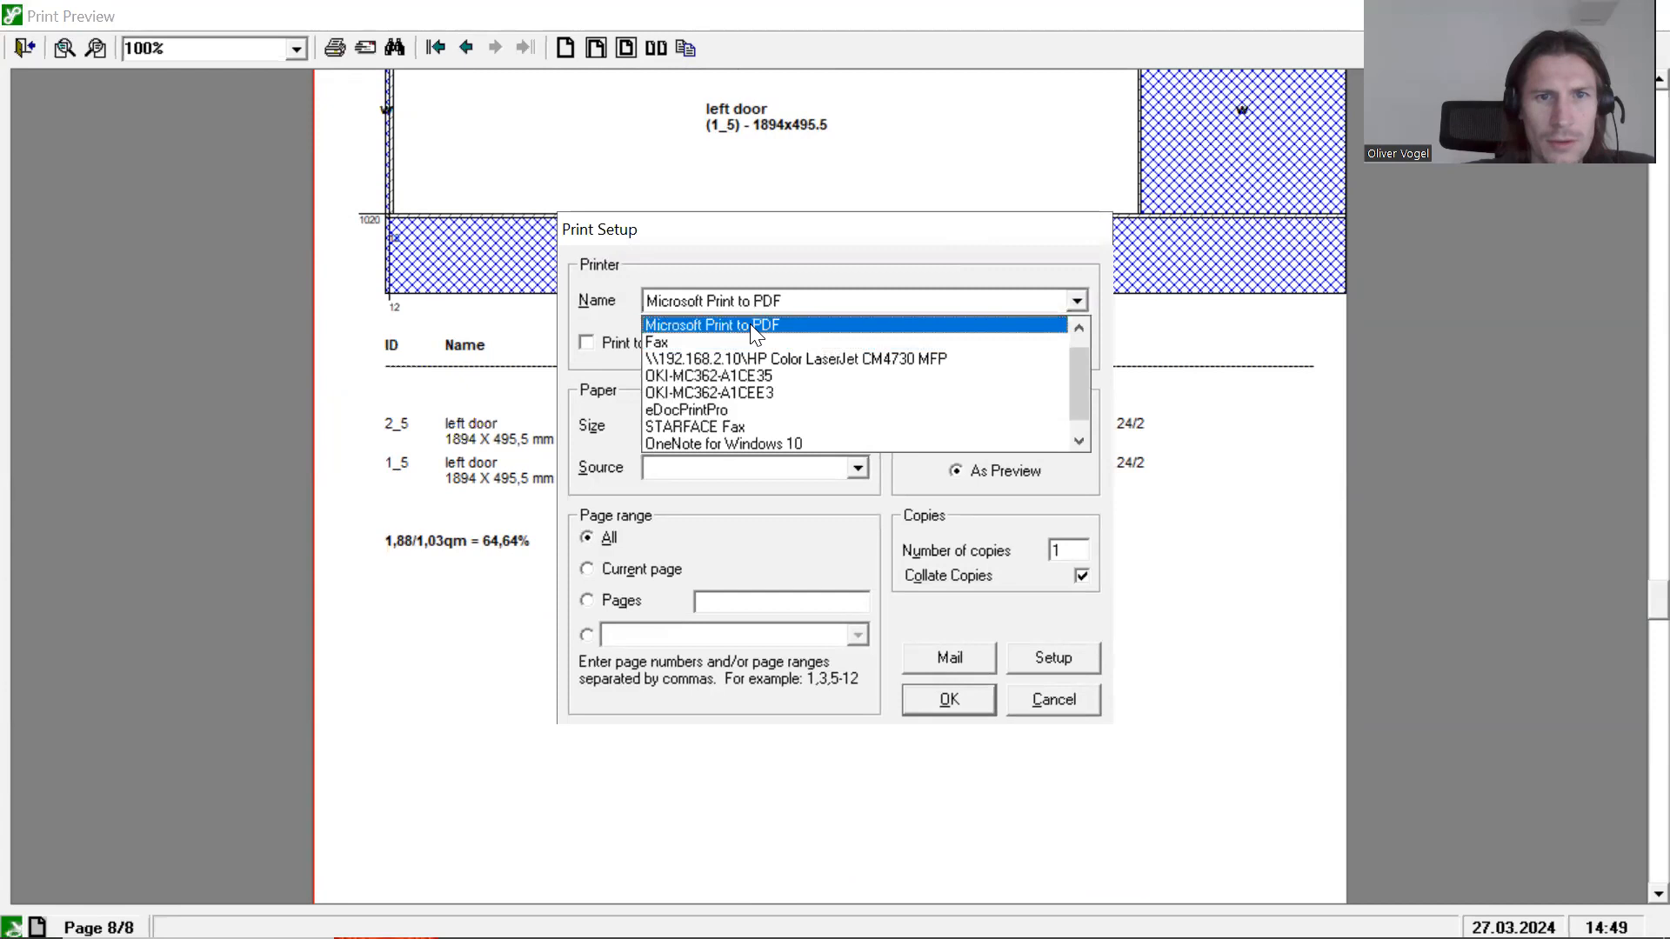
click(751, 326)
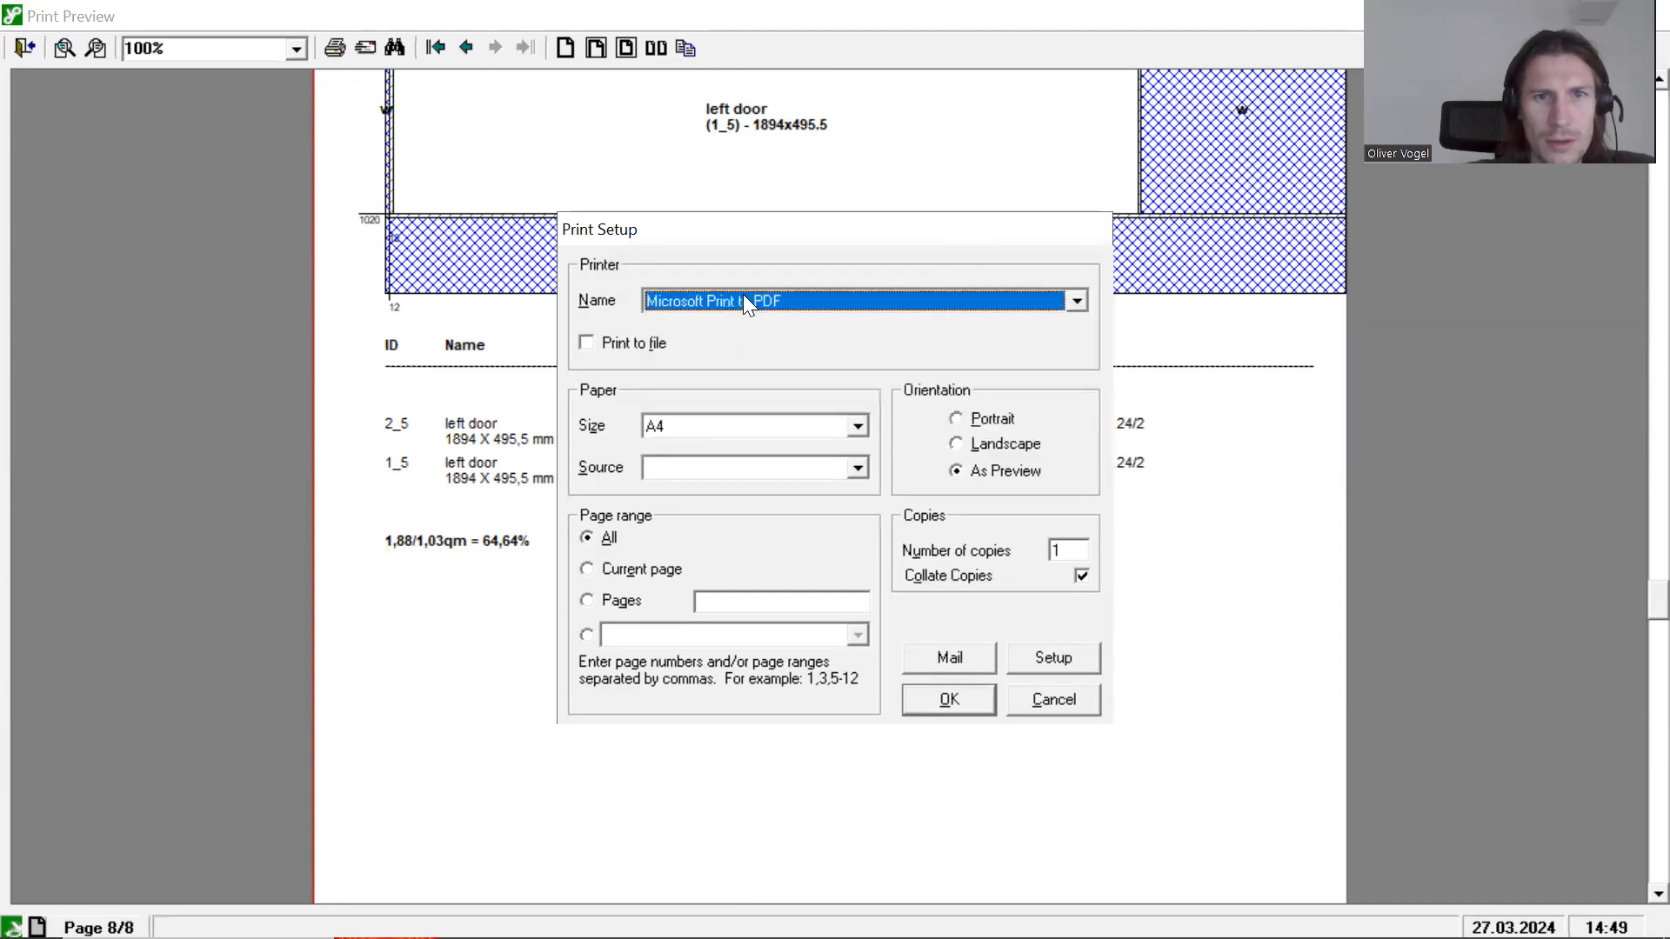
click(950, 698)
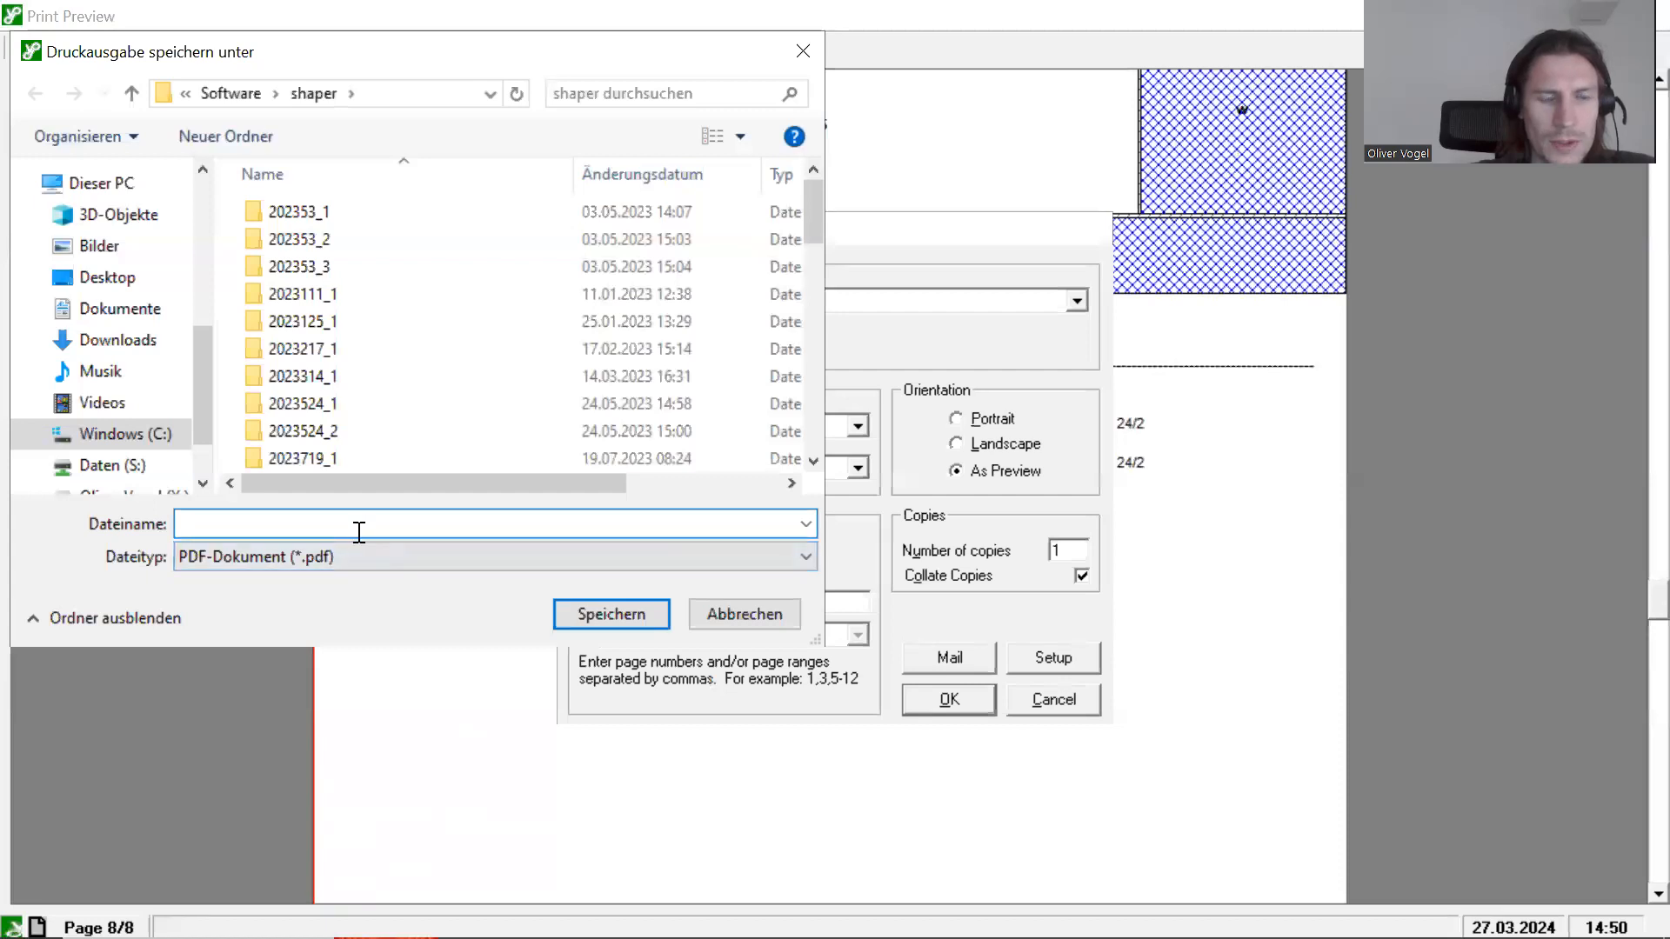
Step: Try to cancel saving the print output
click(753, 616)
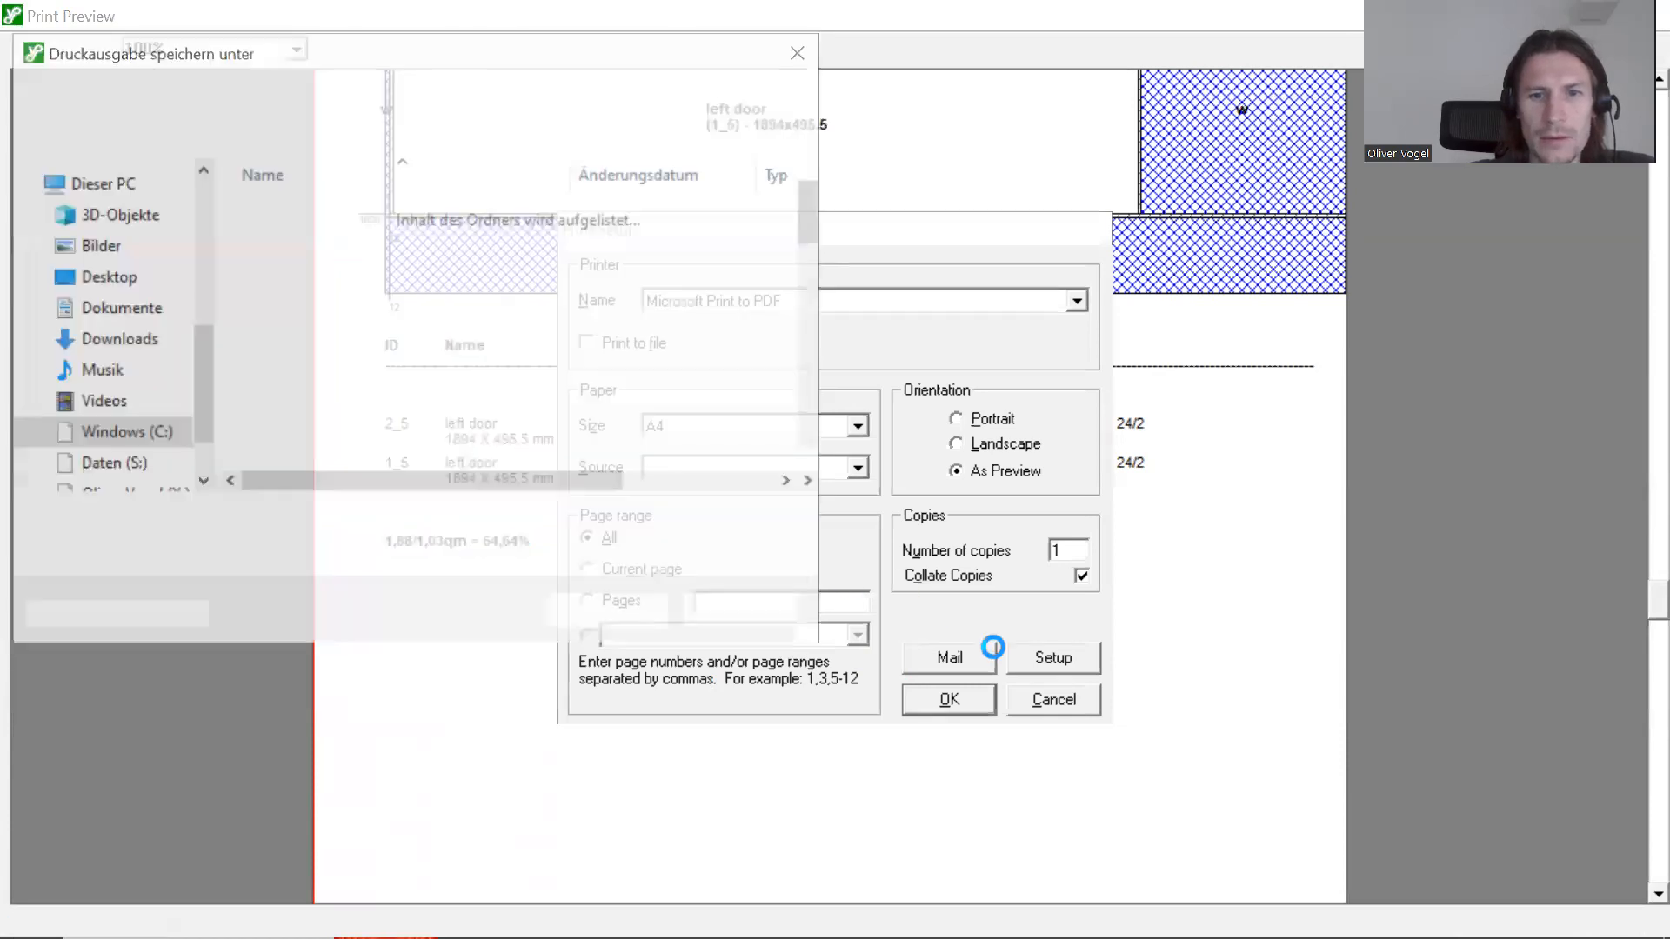
click(803, 51)
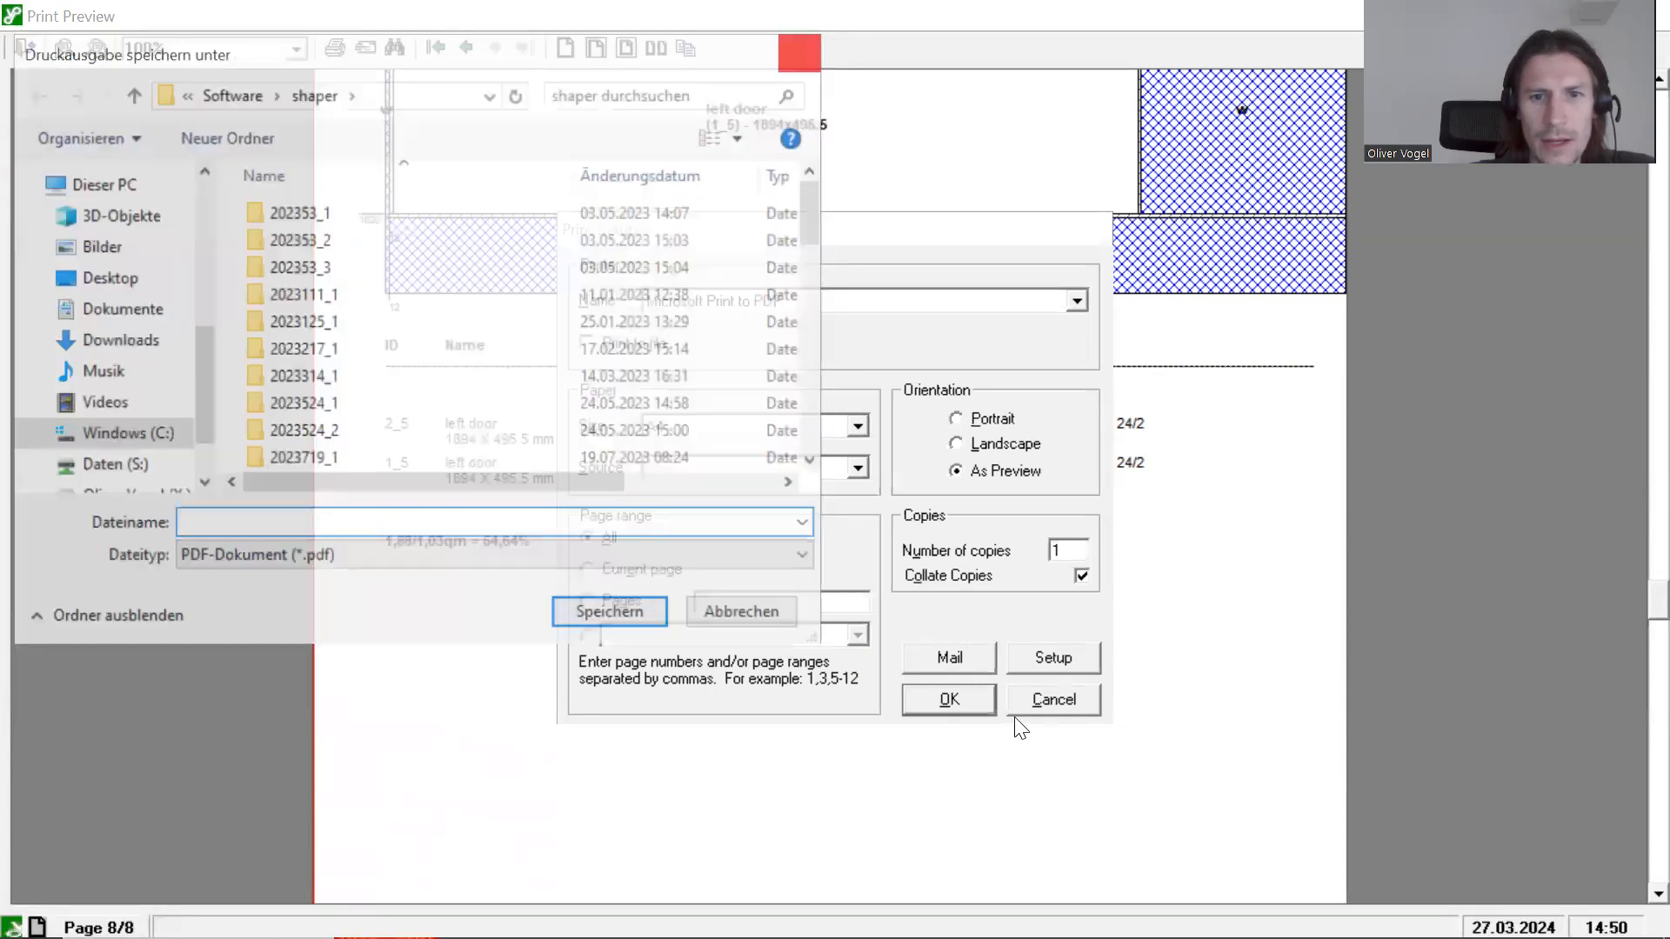
click(743, 613)
click(743, 614)
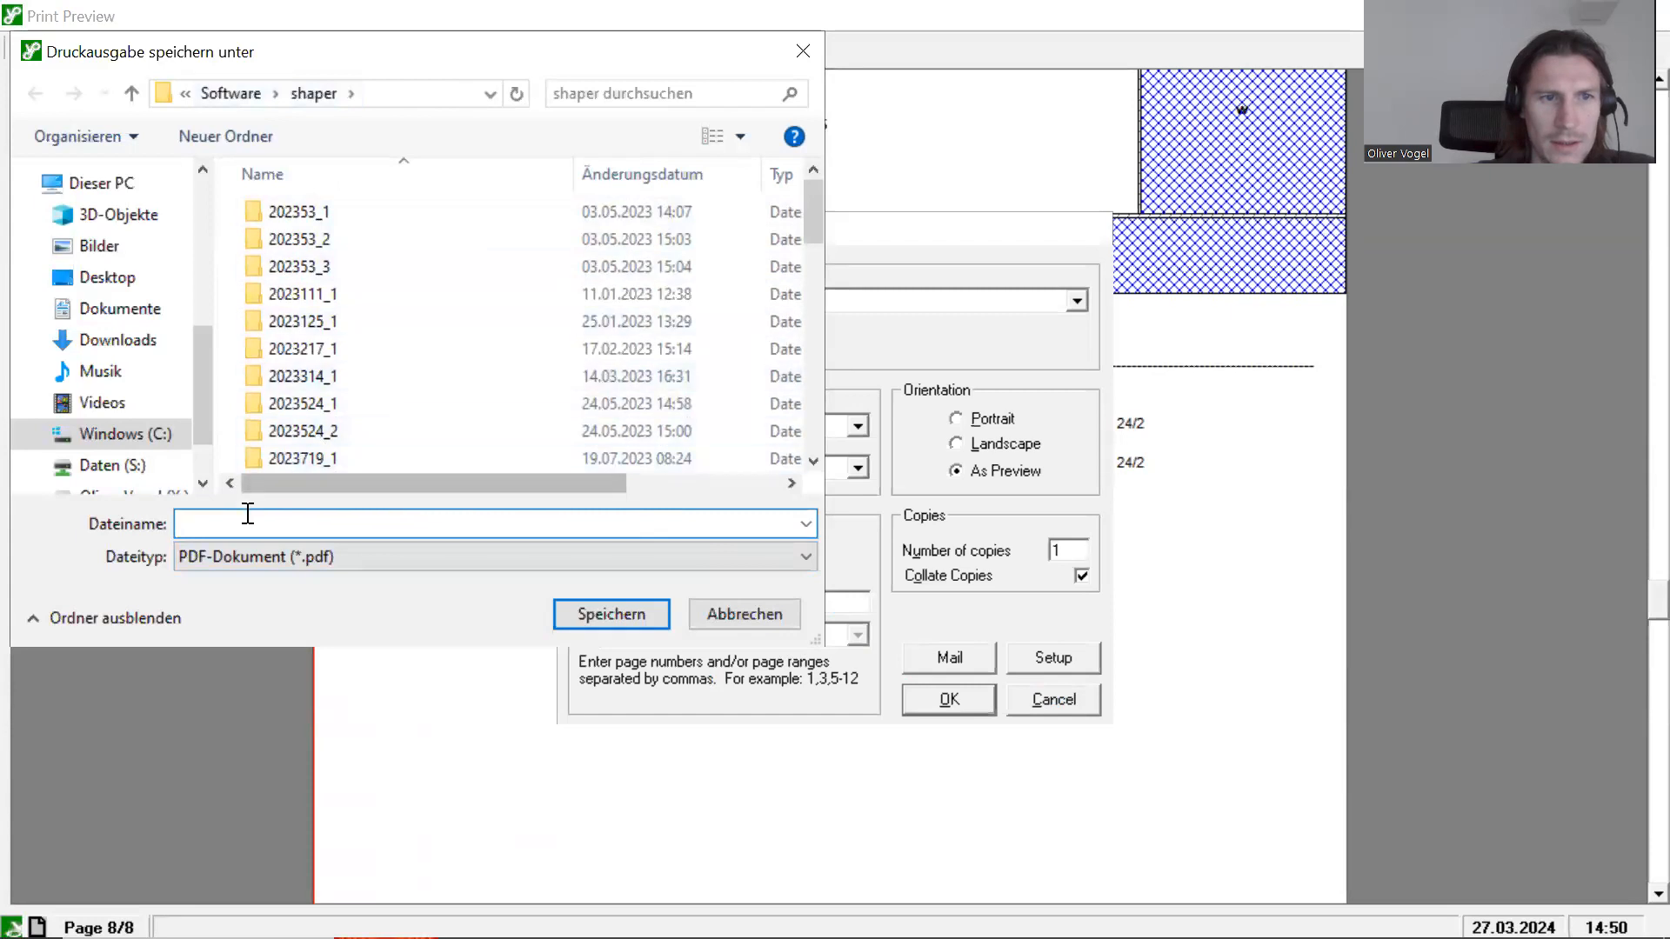
Step: Save the print output as a PDF named Testfil in the shaper folder and close the cutting layout preview
text(Tes)
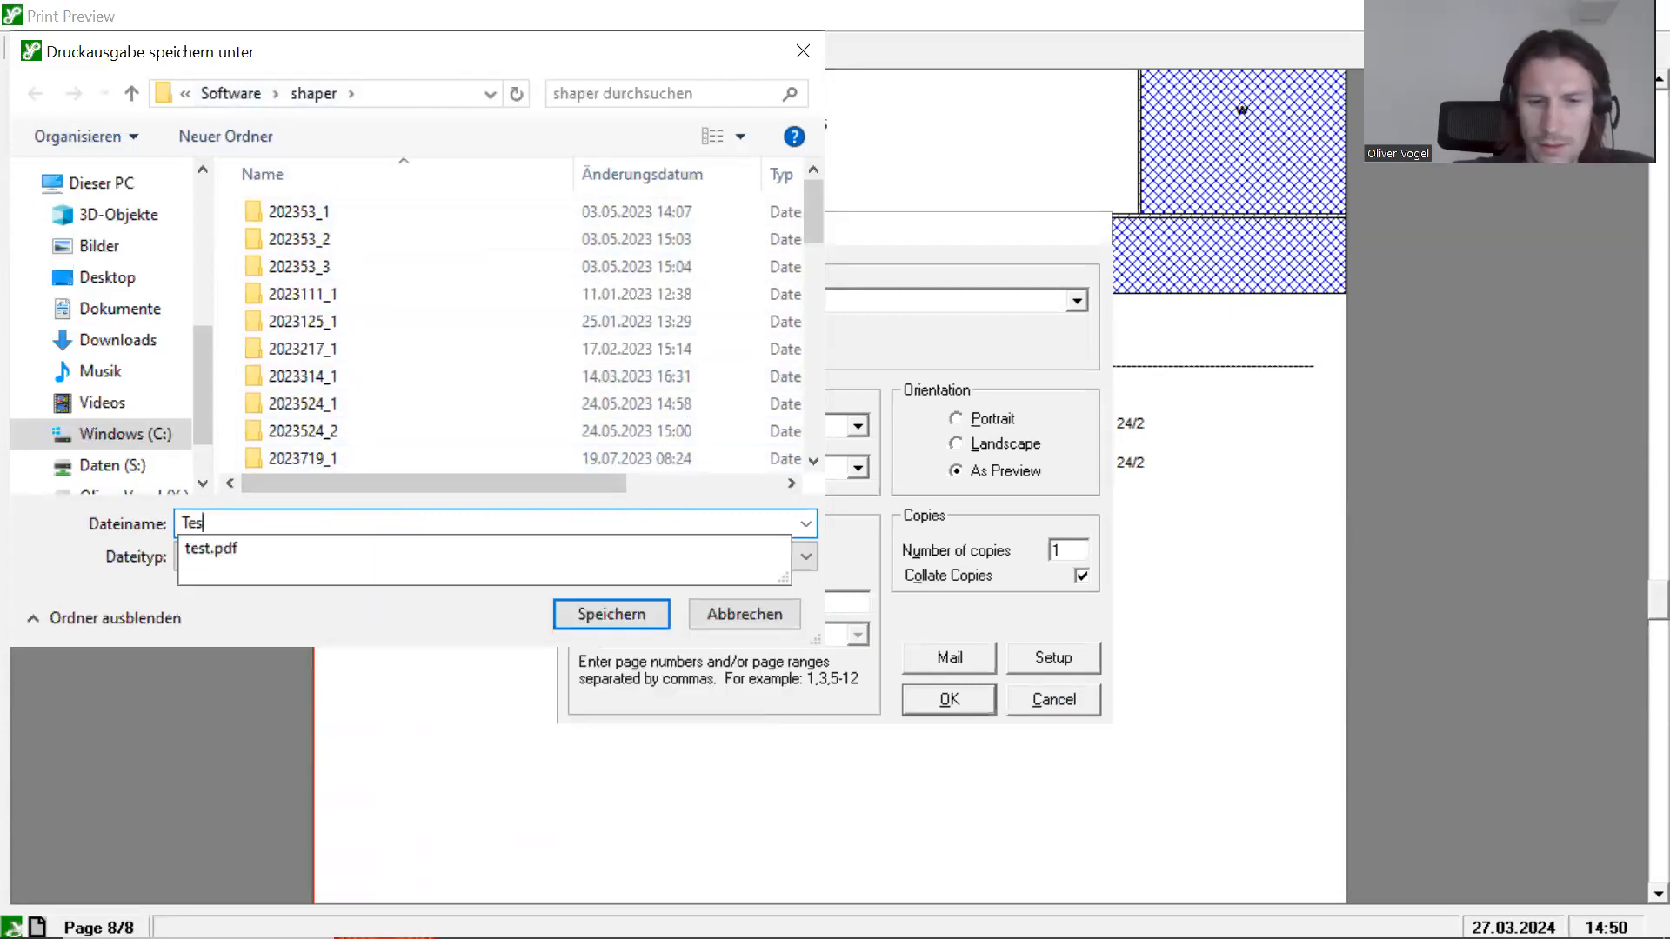
text(t)
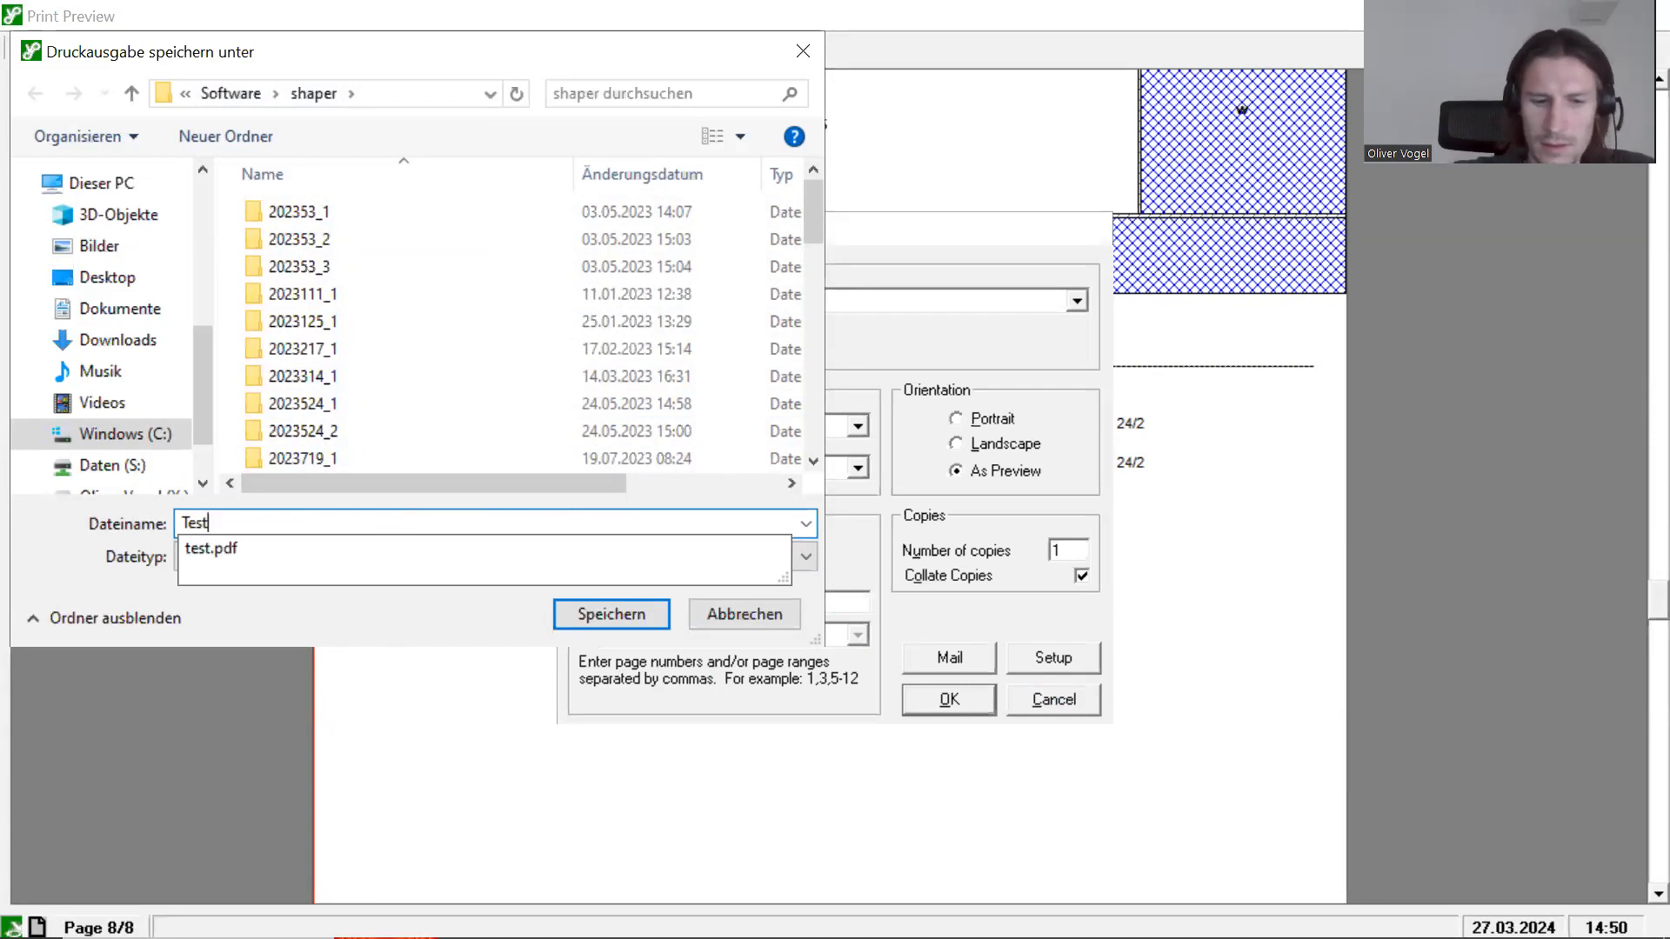
text(fil)
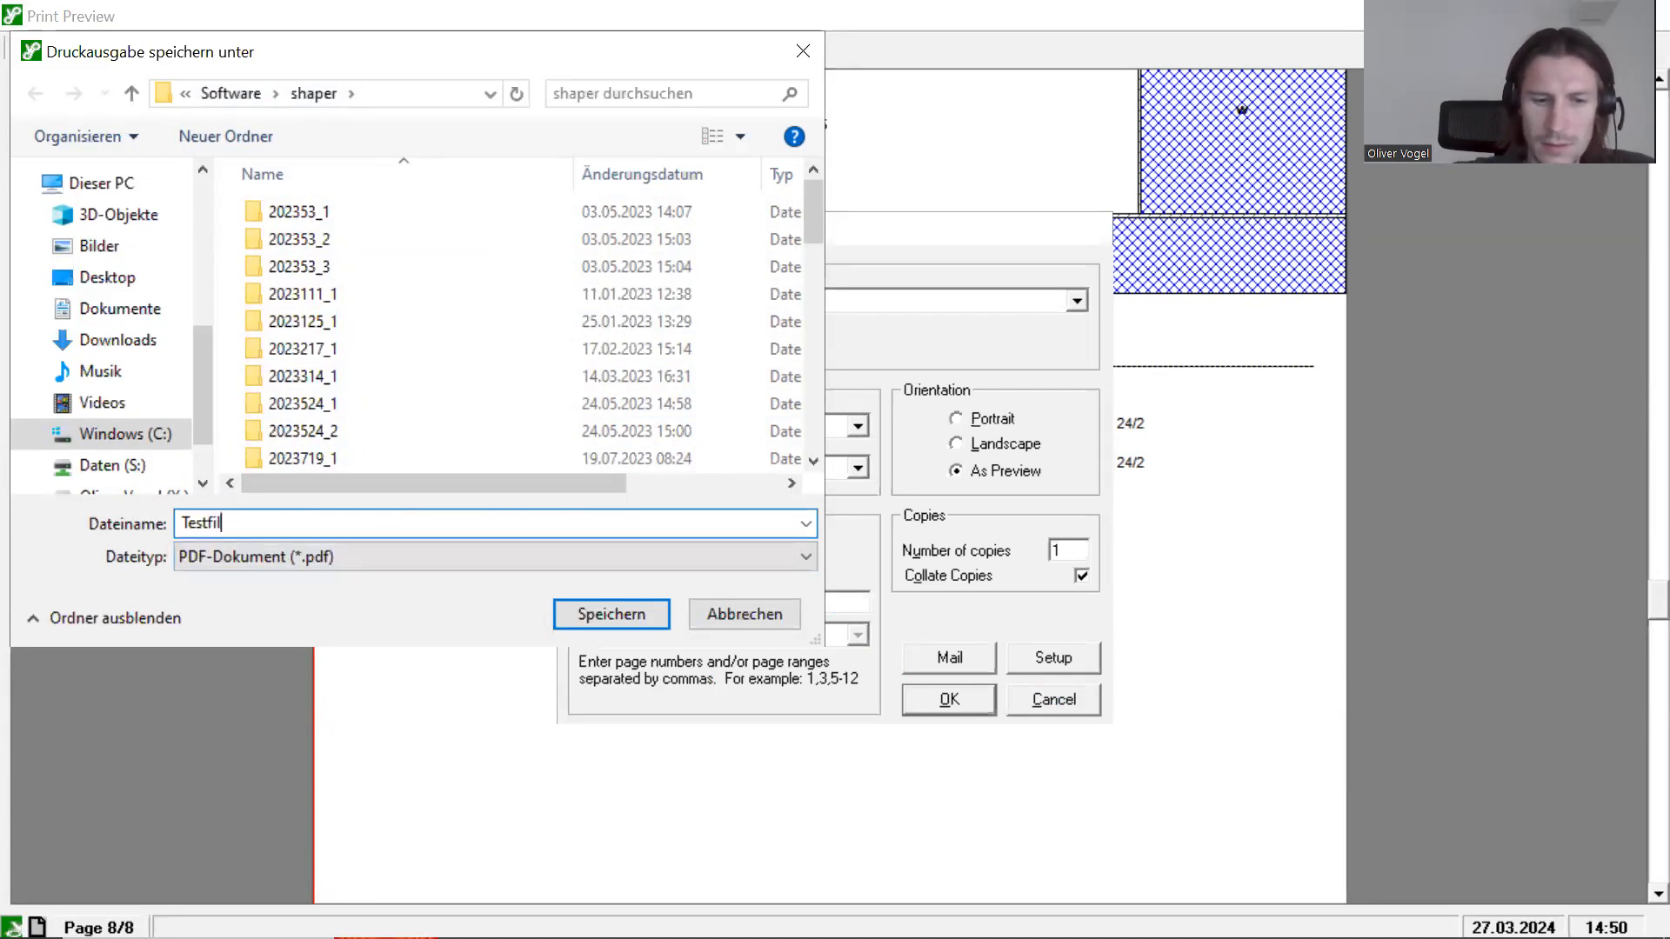
click(628, 618)
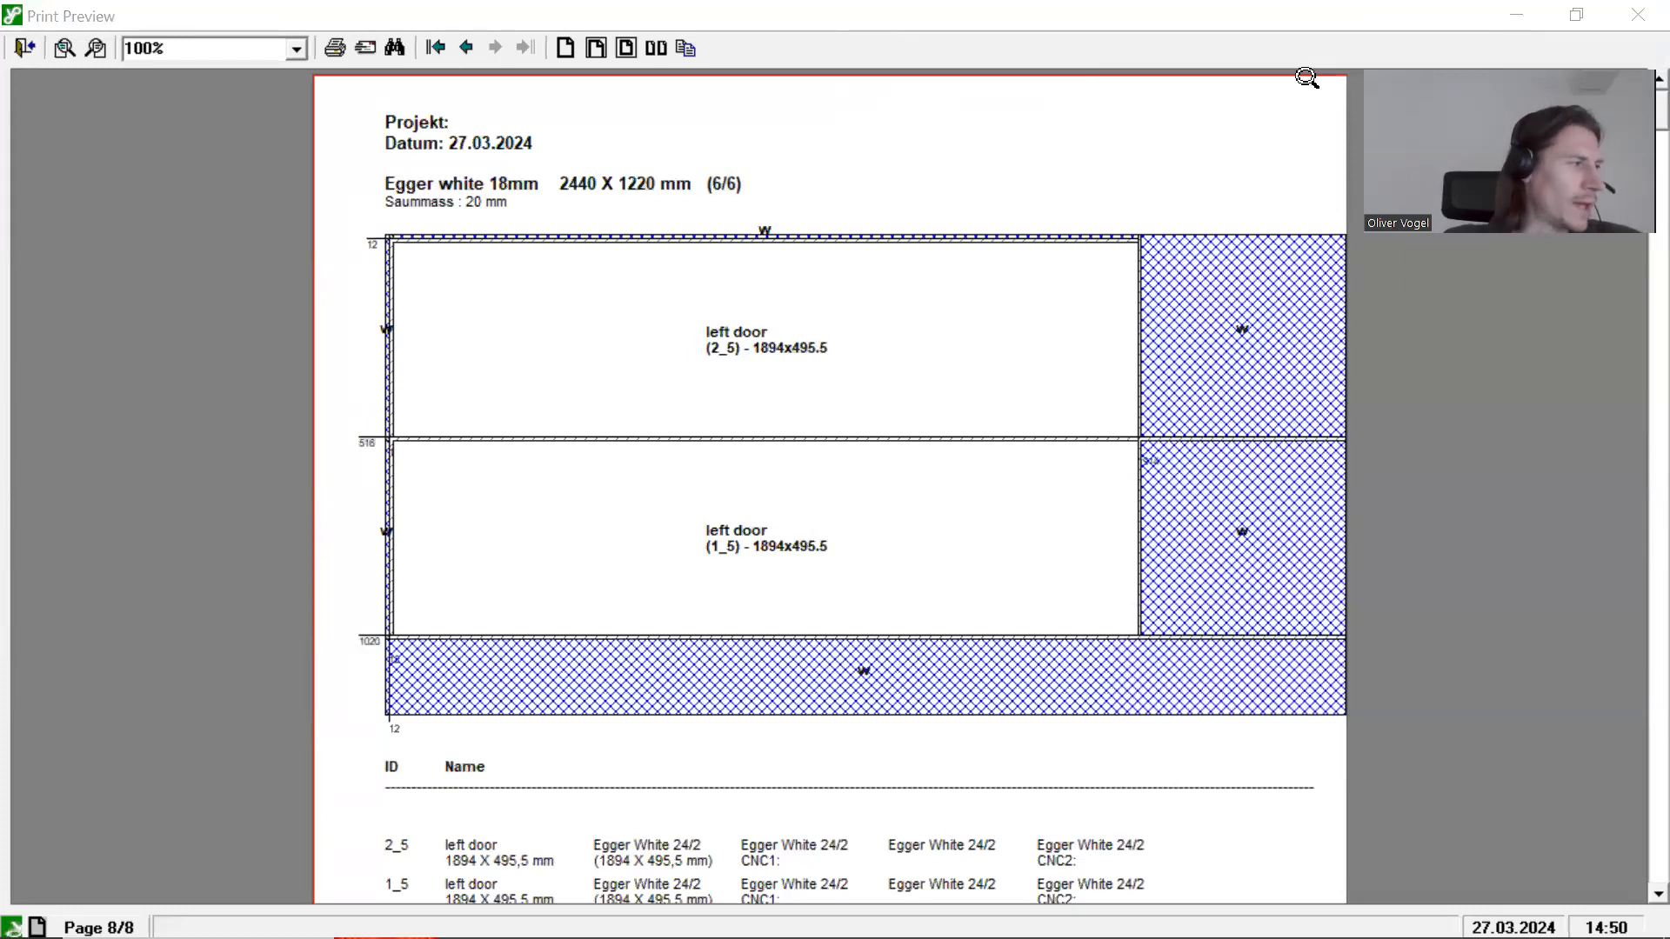
click(1618, 23)
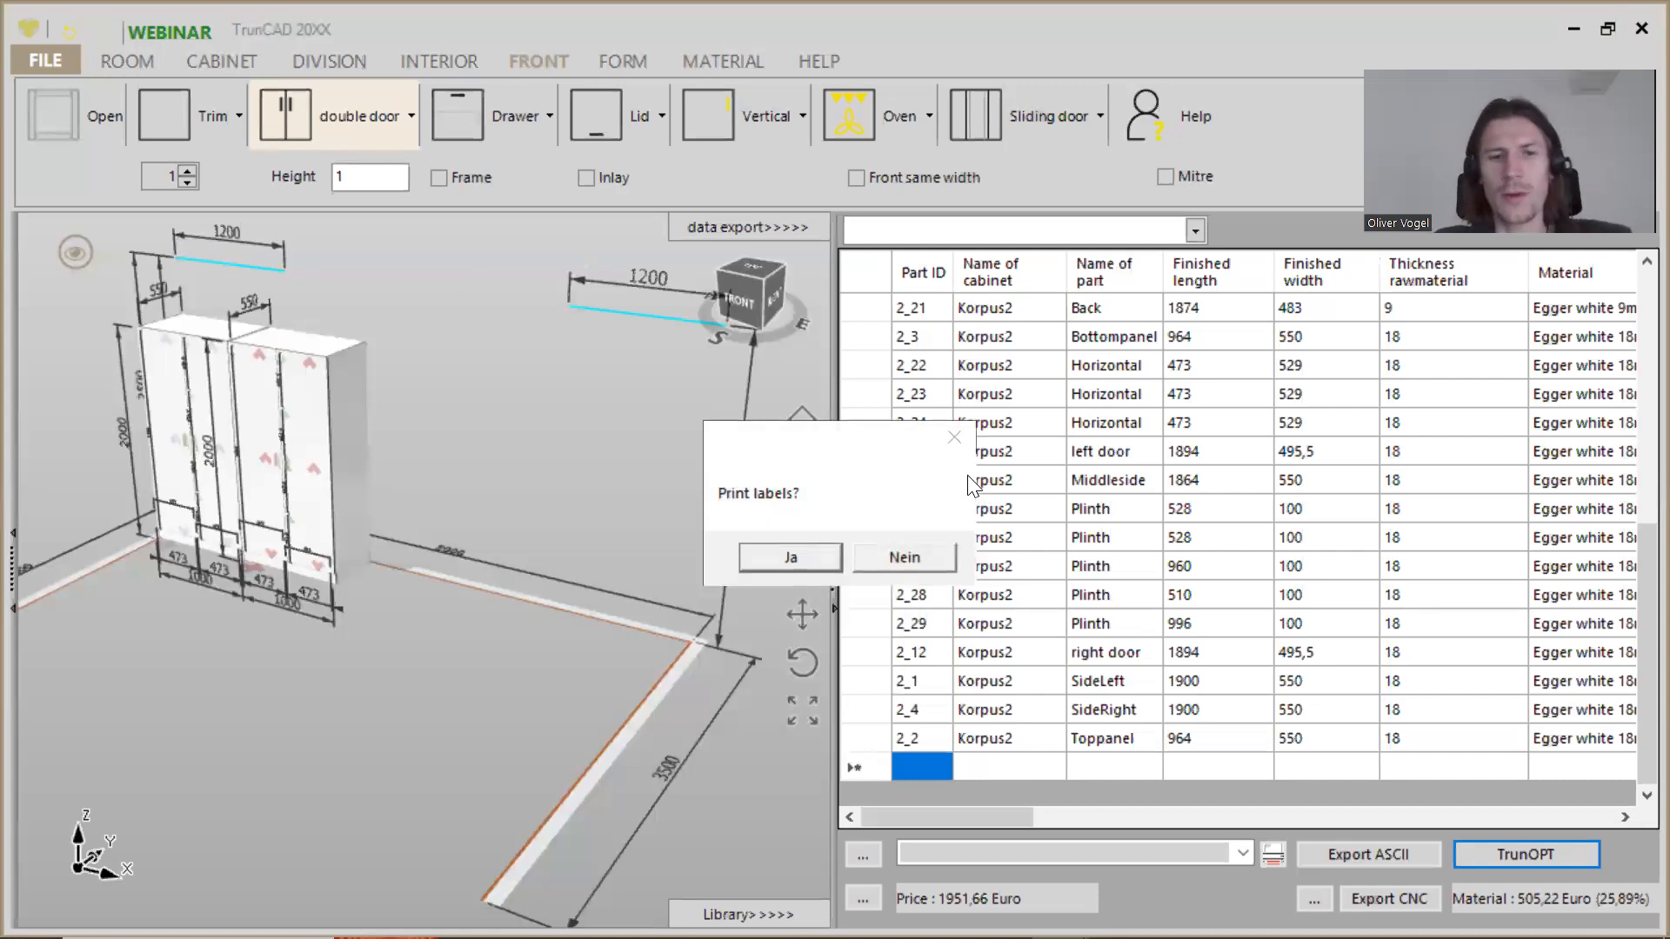
Step: Generate the part labels, review their part names, IDs, materials, dimensions, cabinets and edging, and close the label preview
click(769, 560)
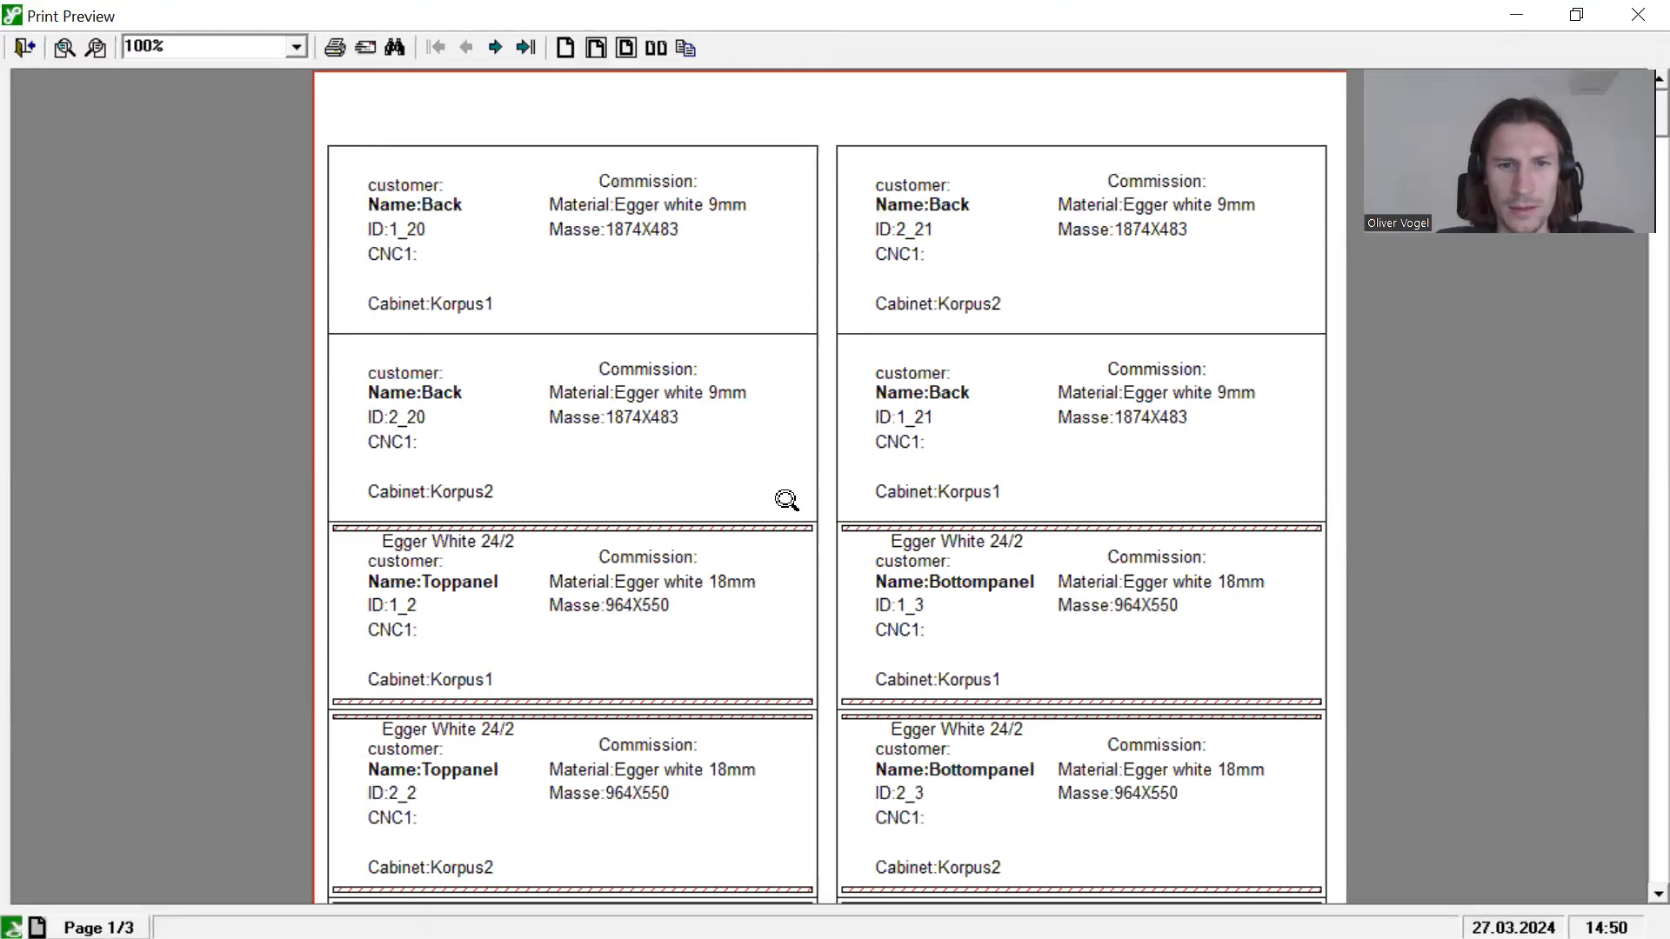
scroll(787, 498, down, 1)
scroll(786, 500, up, 1)
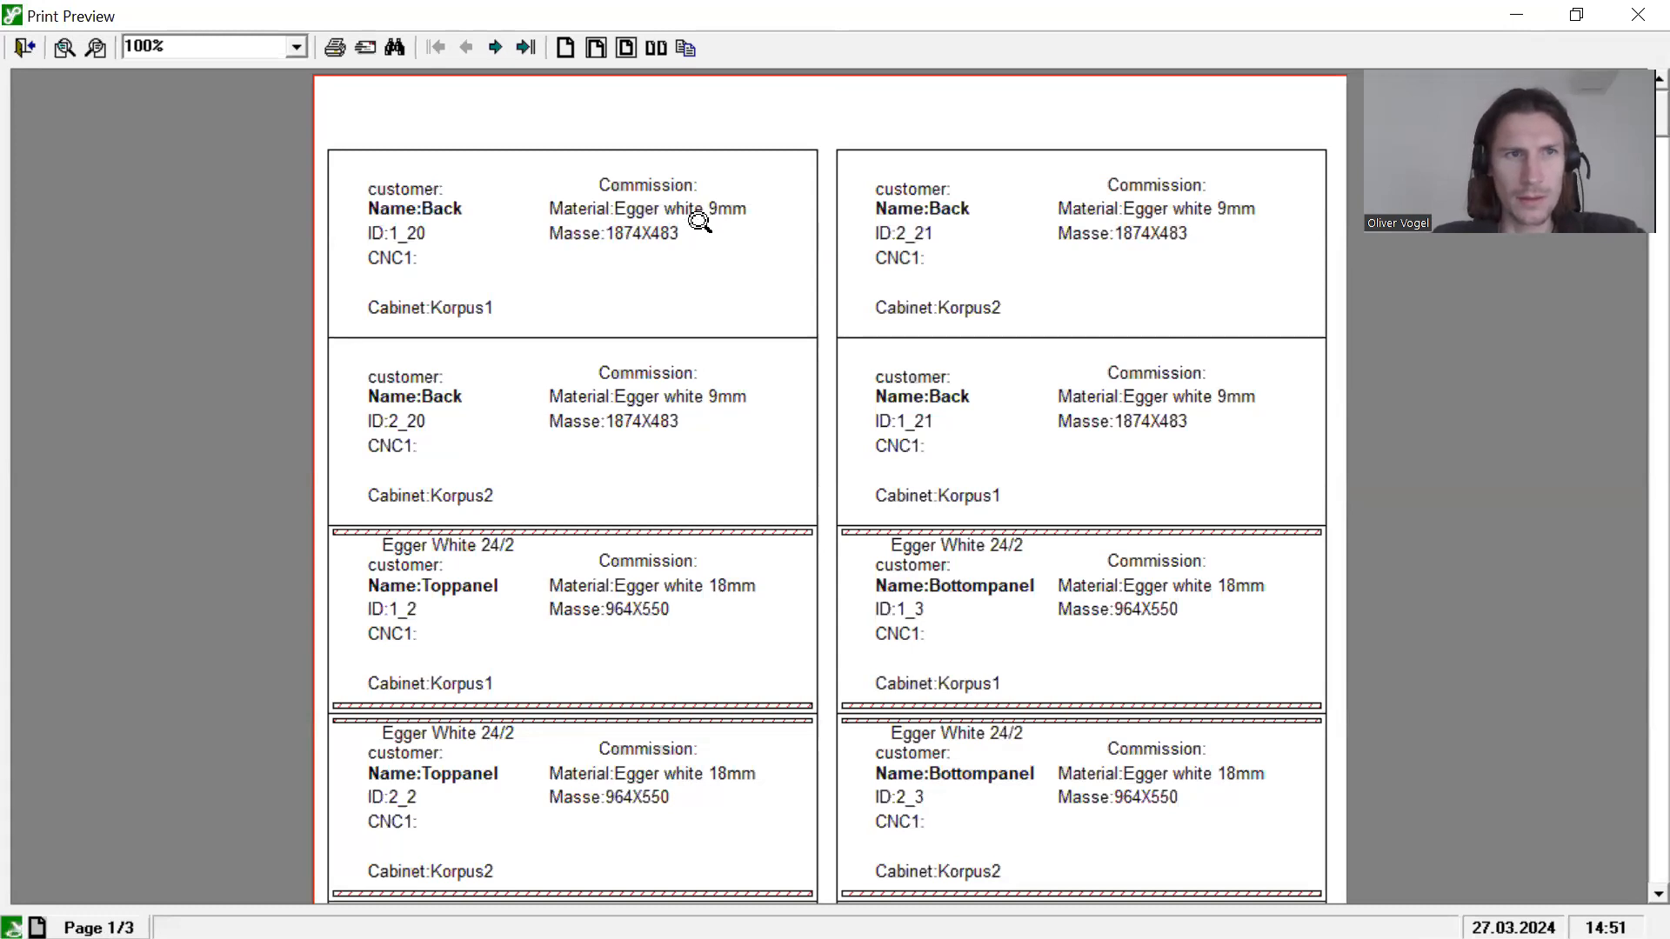
scroll(681, 478, down, 3)
scroll(682, 481, up, 3)
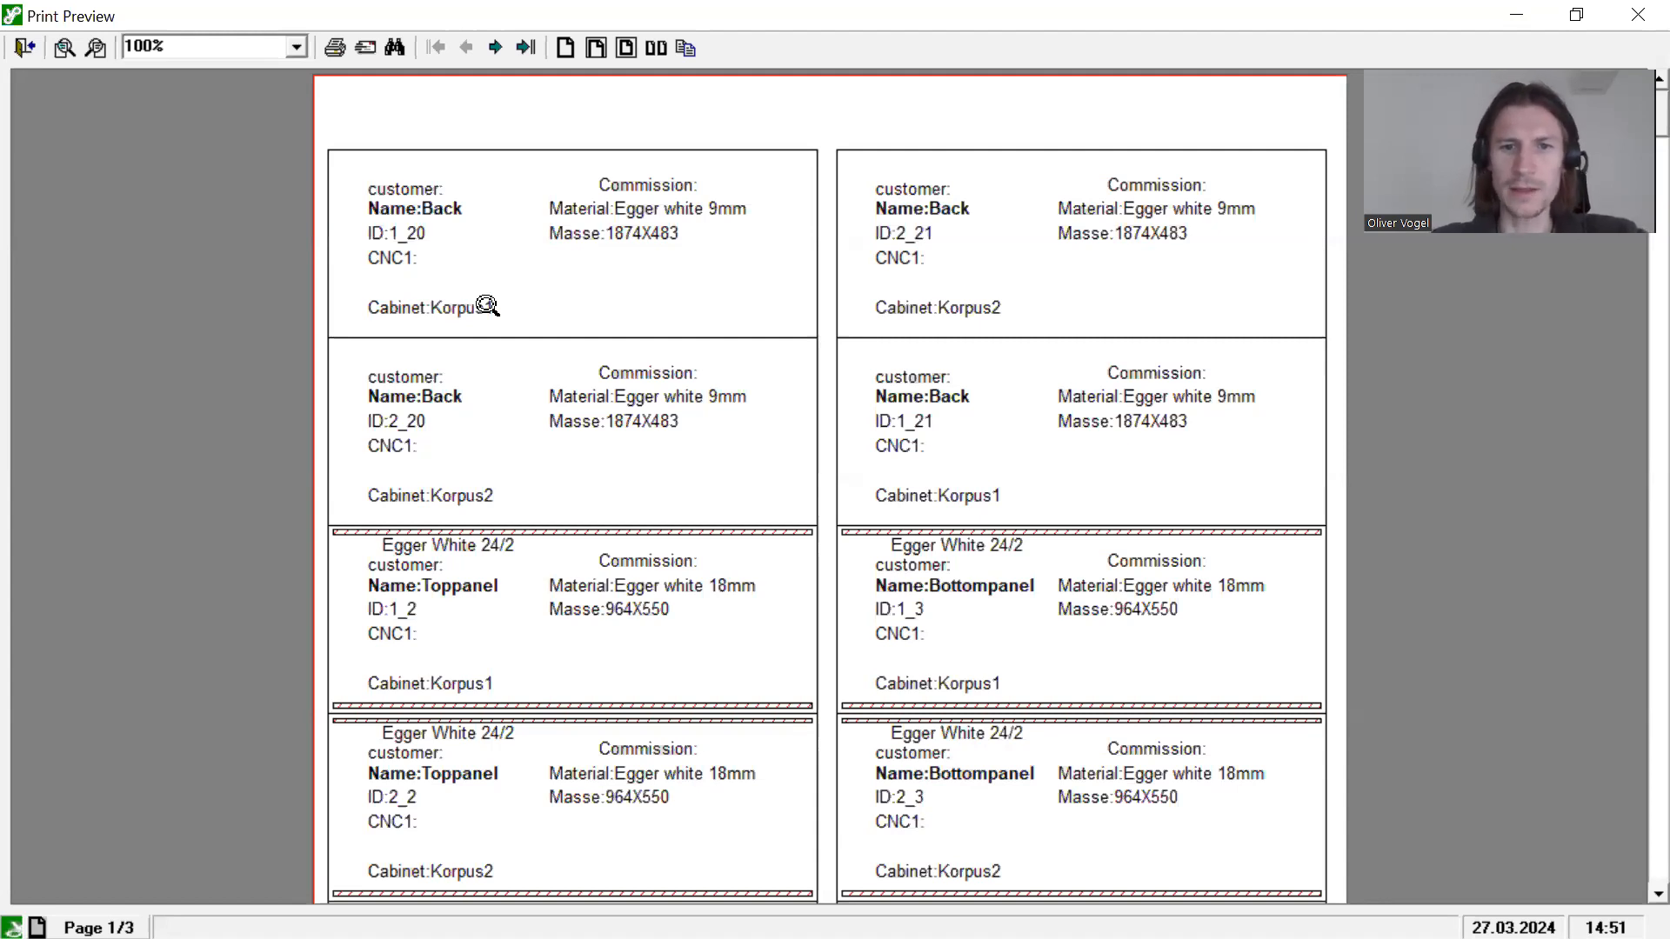
scroll(600, 365, down, 1)
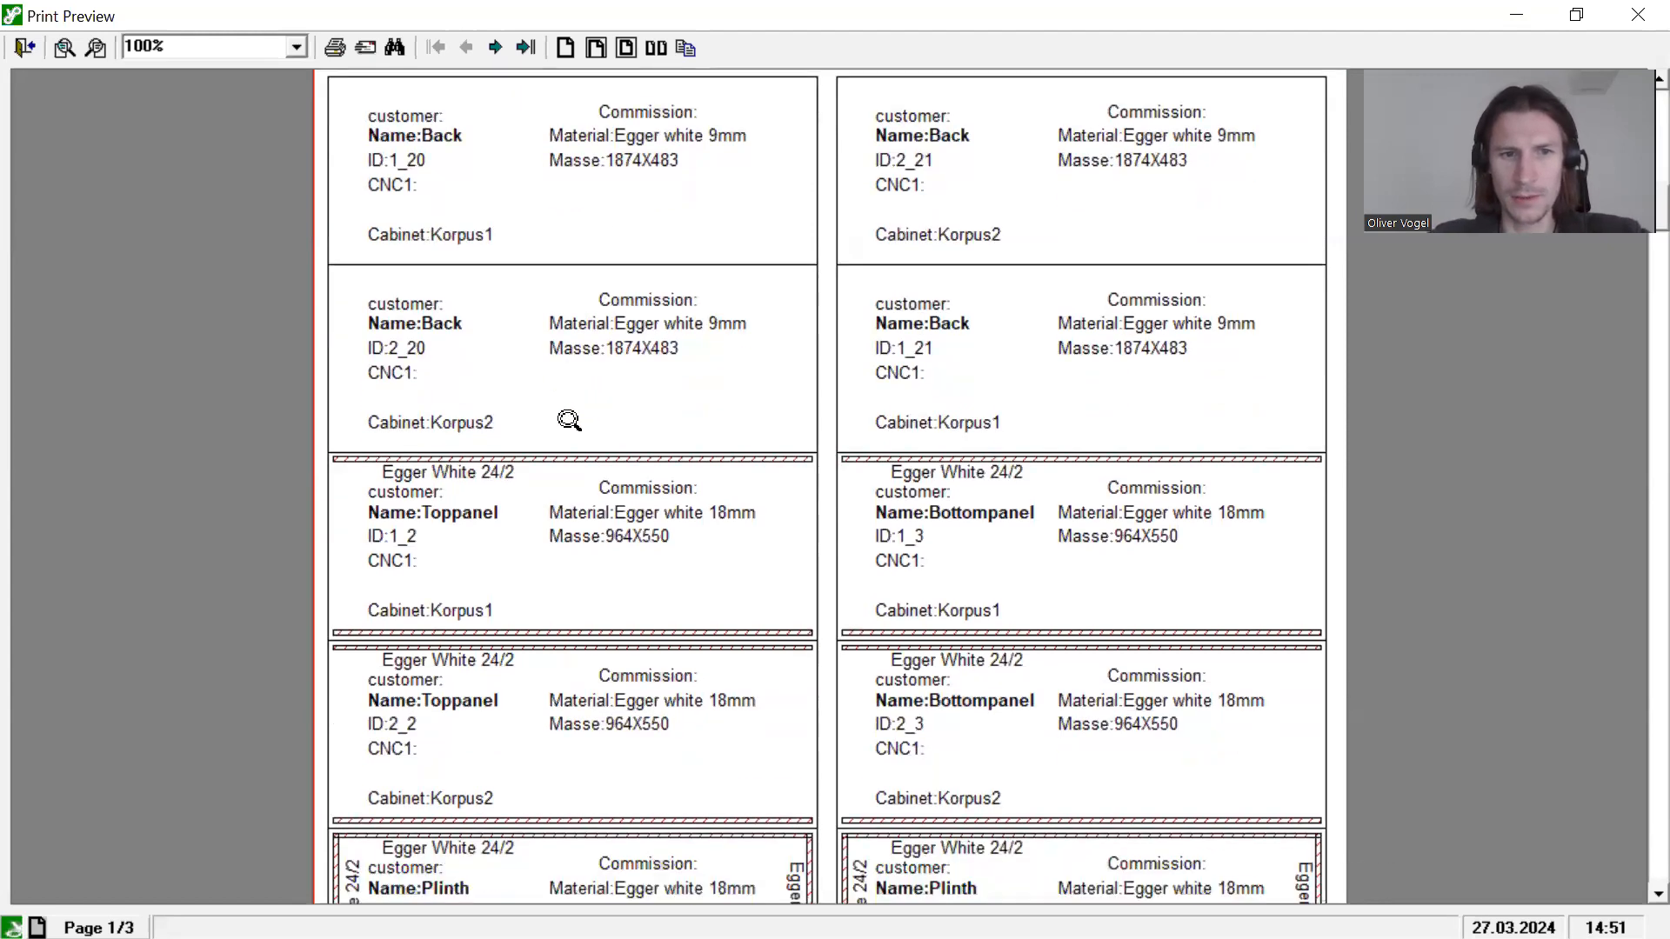
scroll(570, 420, down, 4)
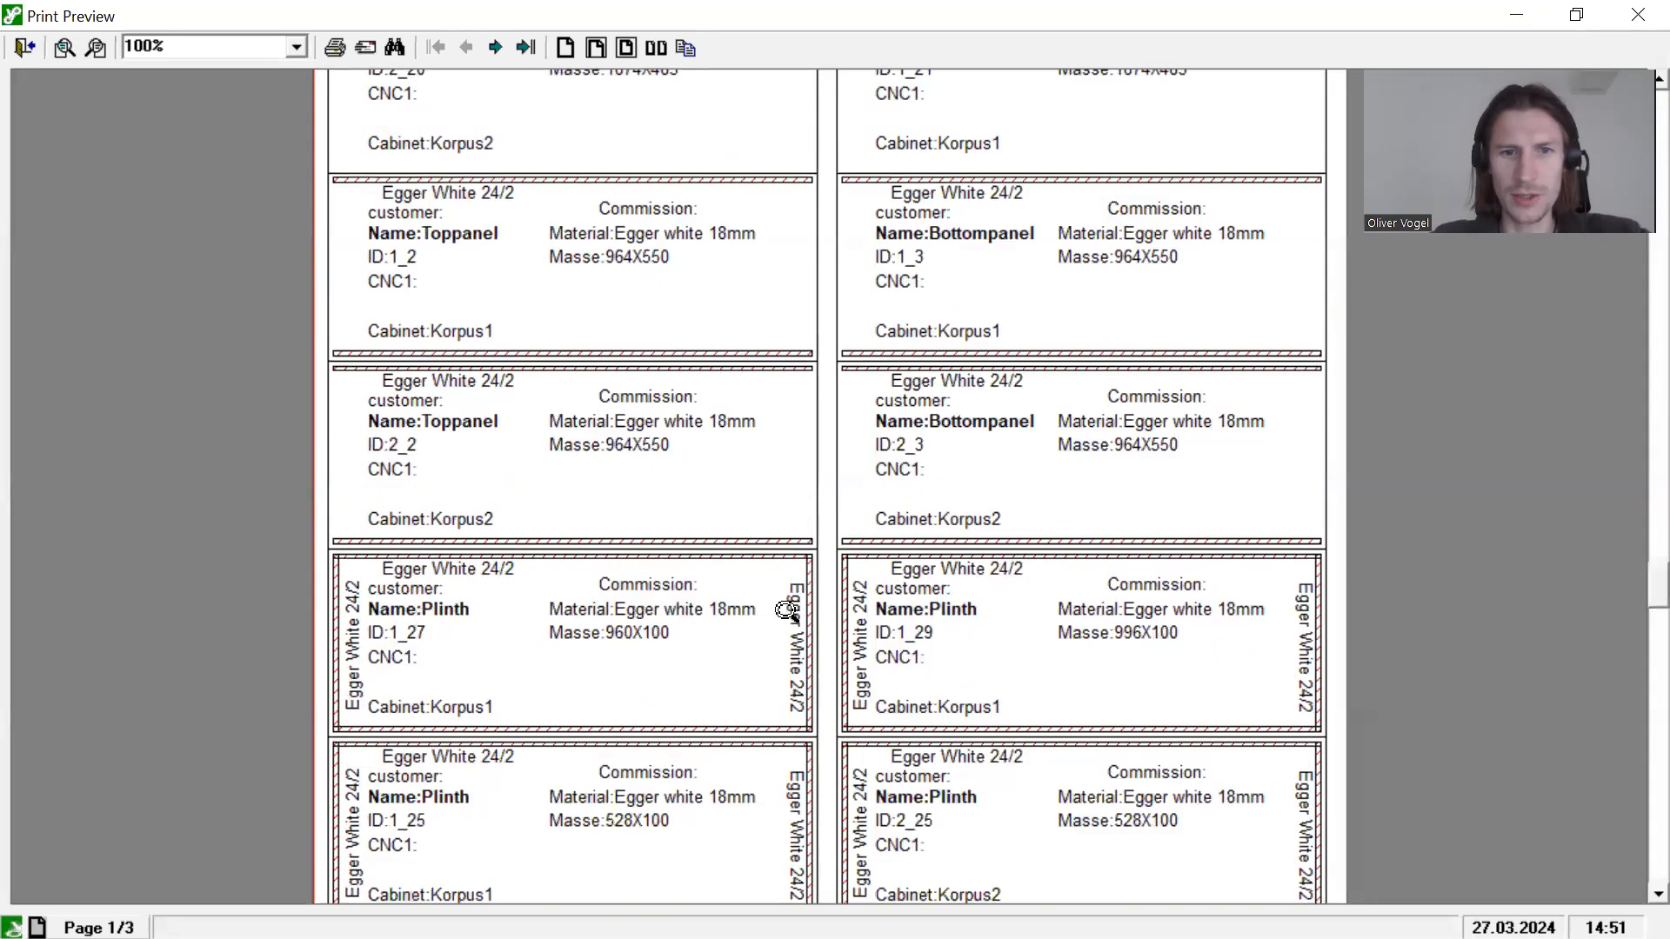
scroll(787, 612, down, 3)
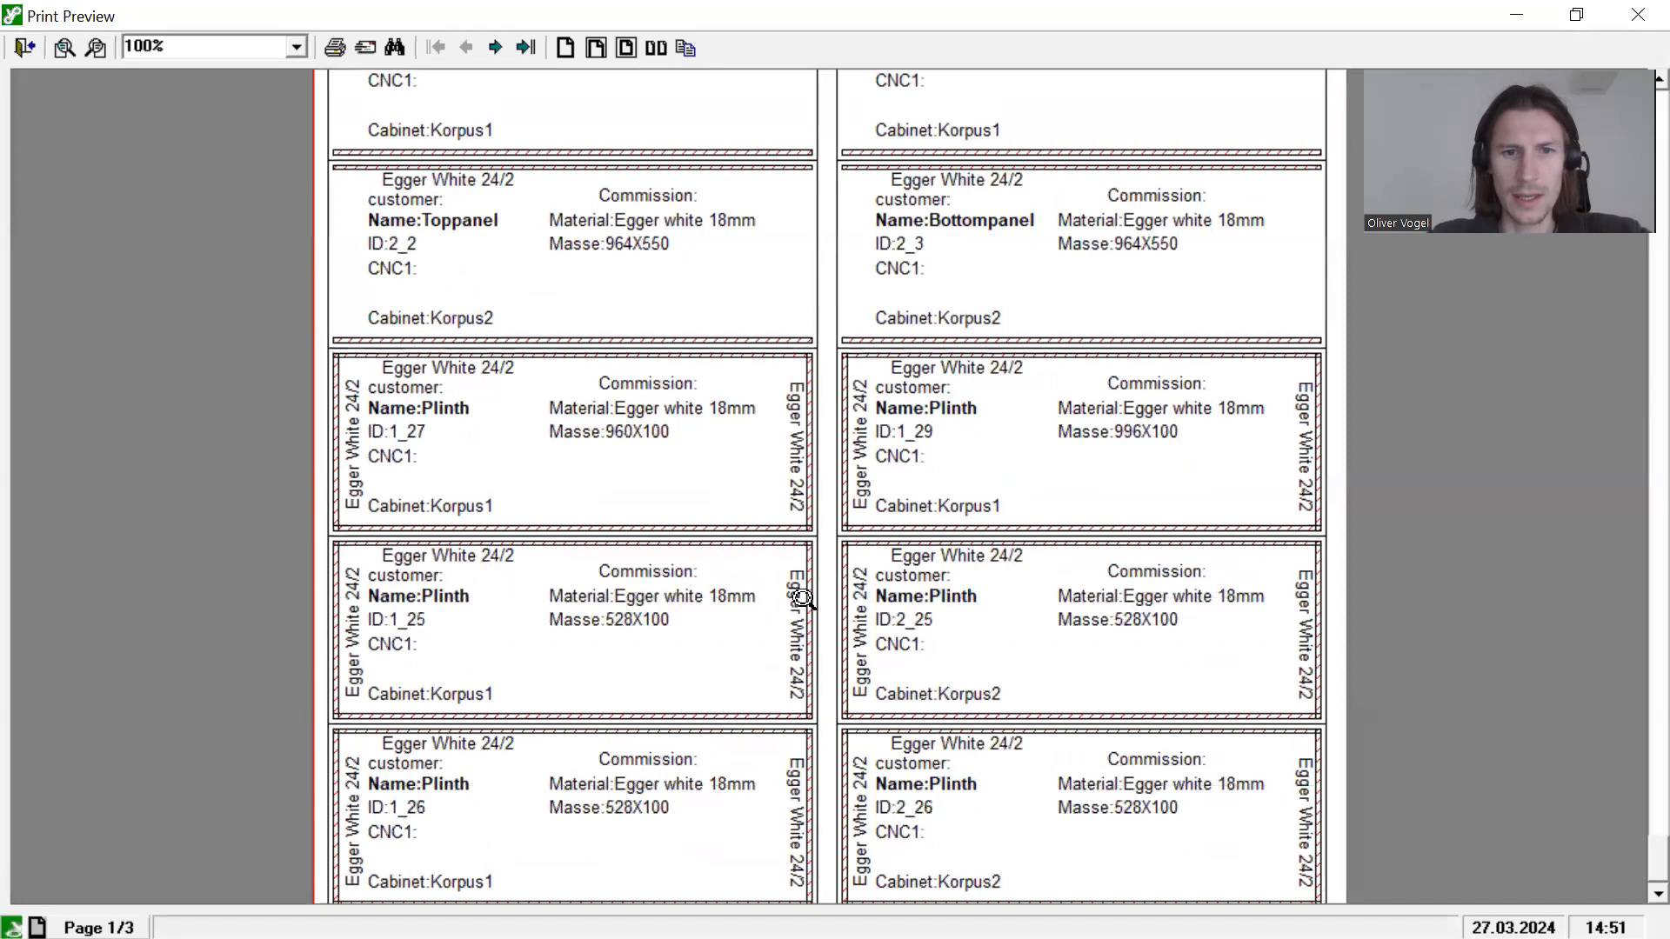
scroll(792, 617, up, 8)
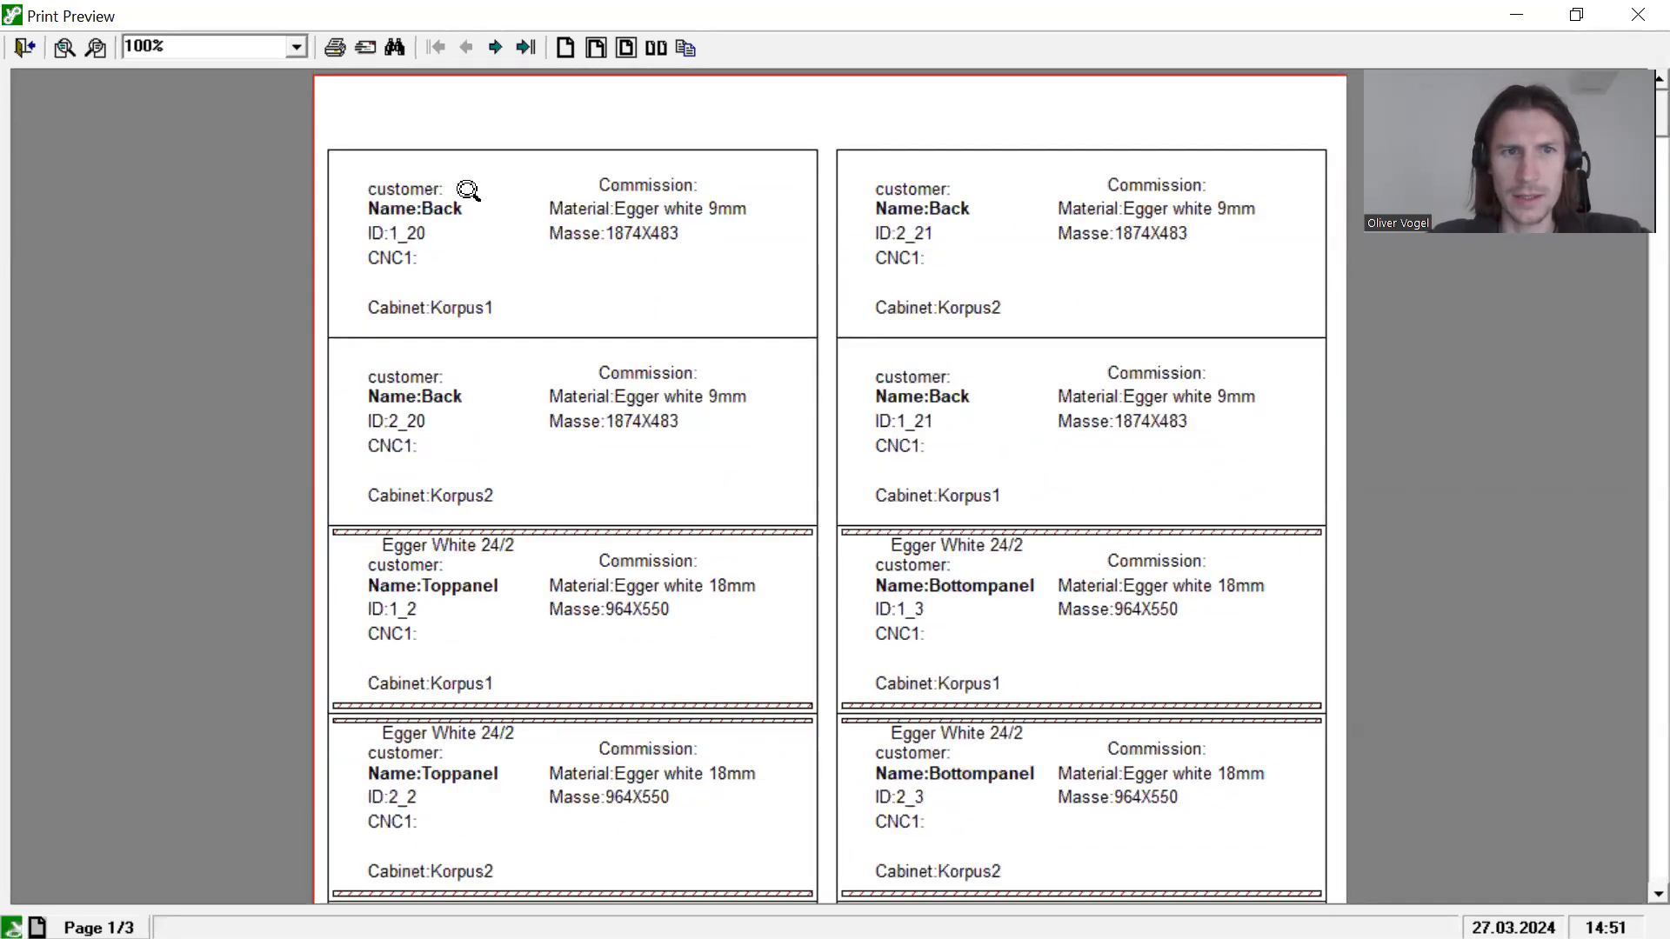
click(1631, 19)
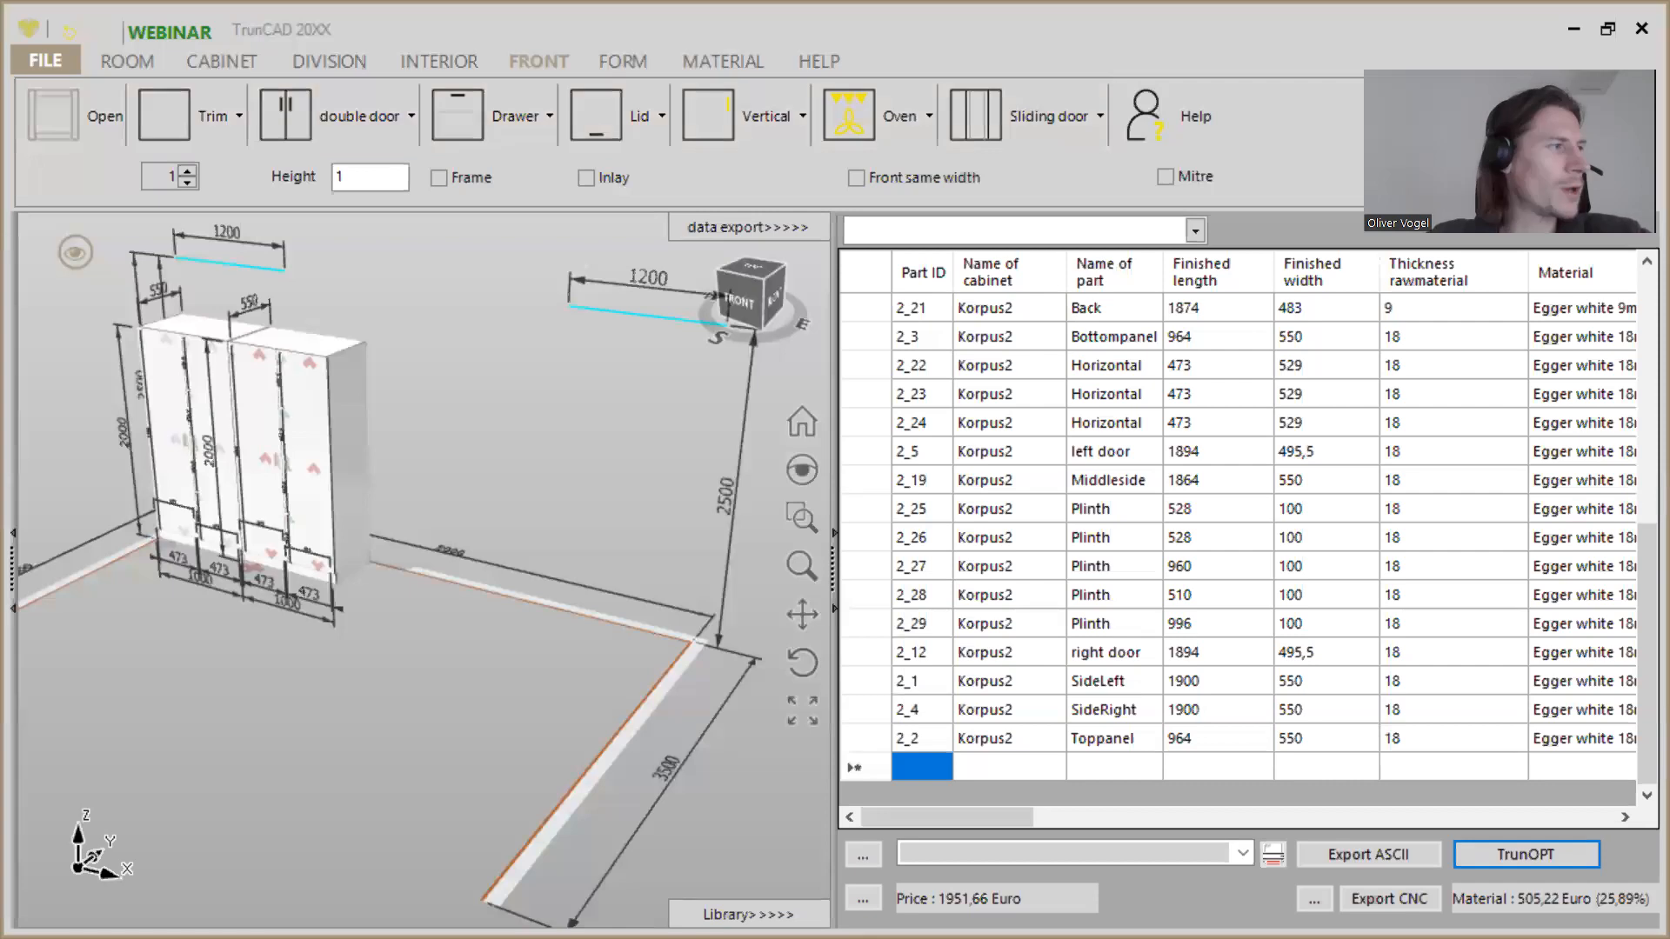
Step: Switch to File Explorer and open the TrunCAD20XX folder inside C:\Software
key(alt+Tab)
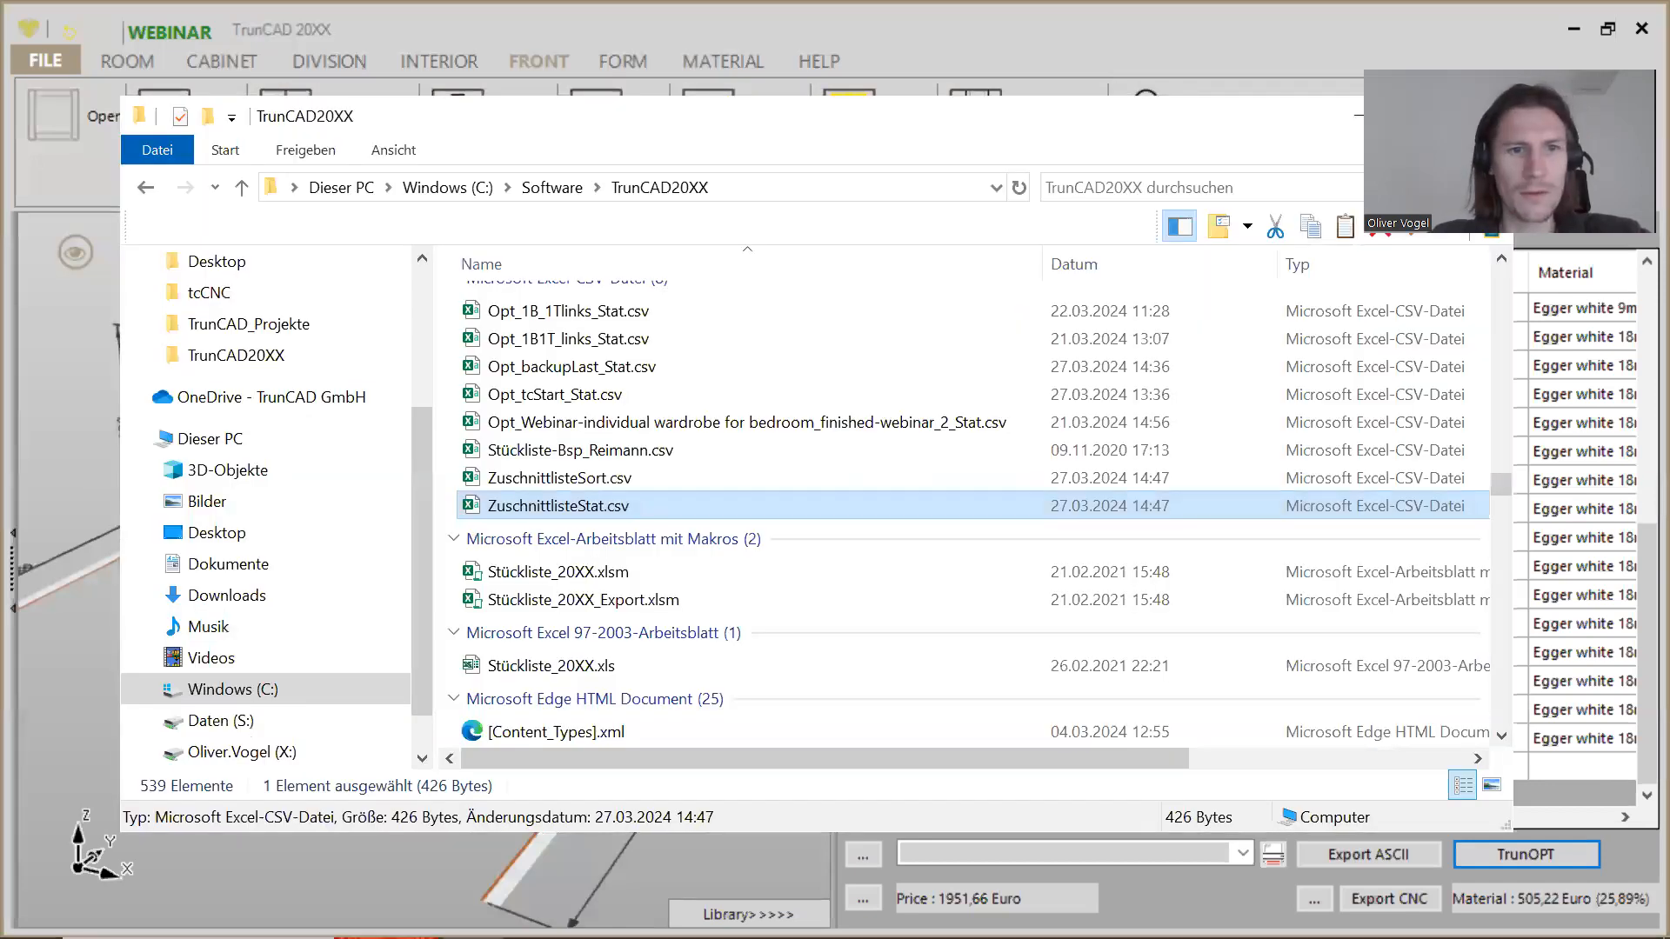
click(445, 187)
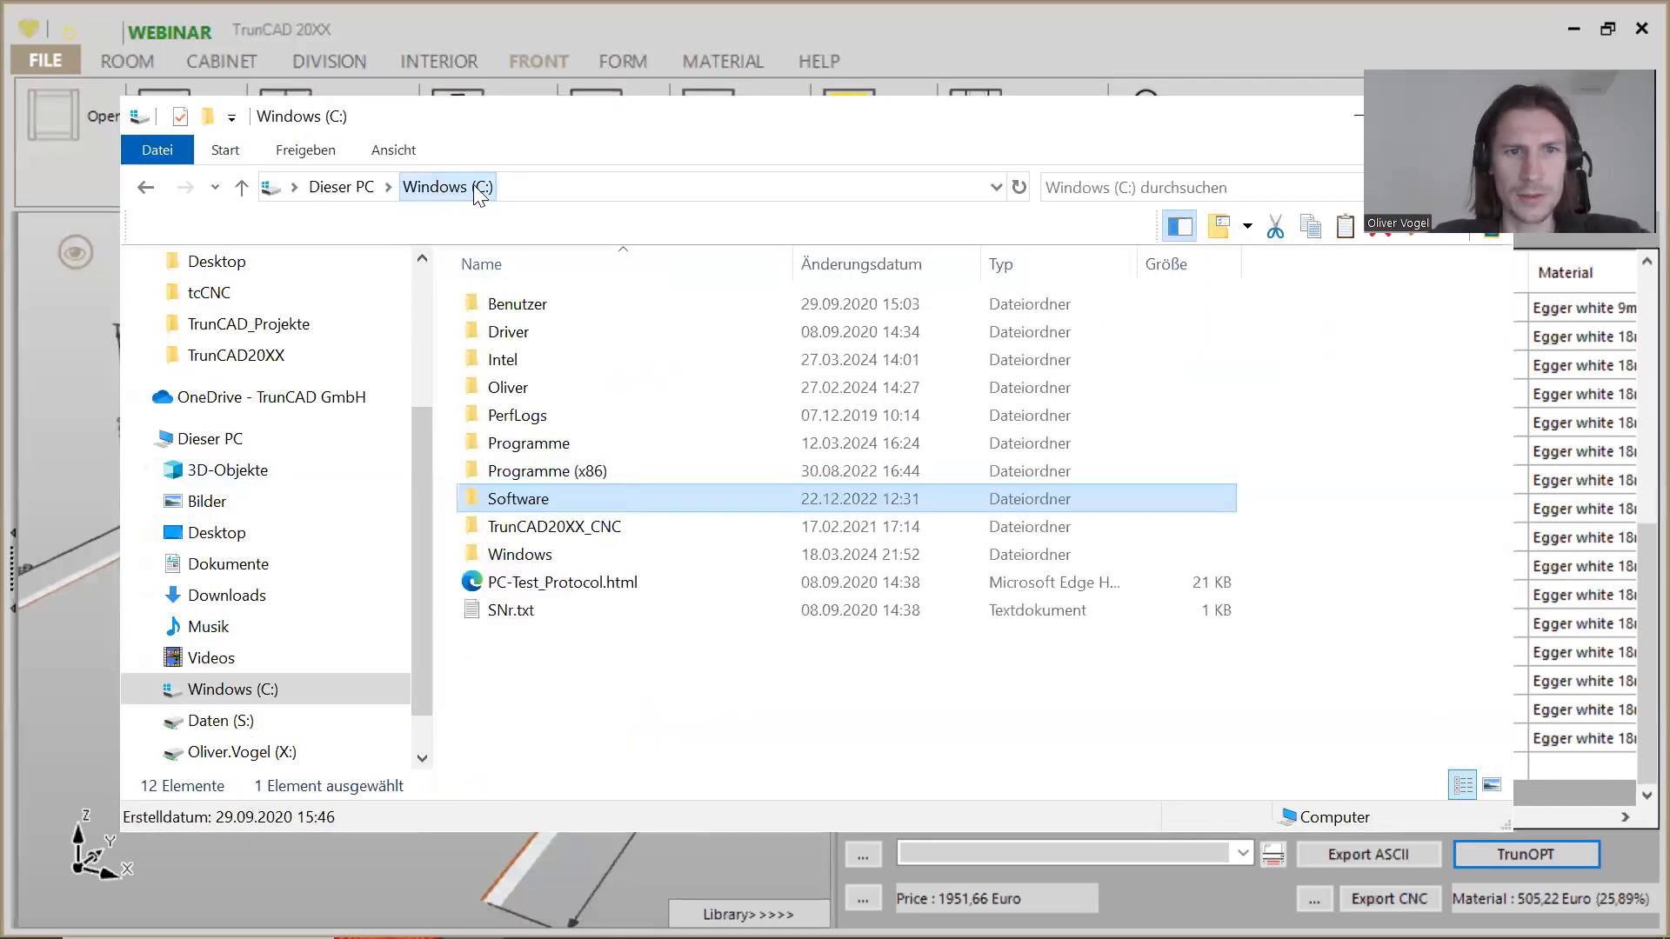
double_click(535, 510)
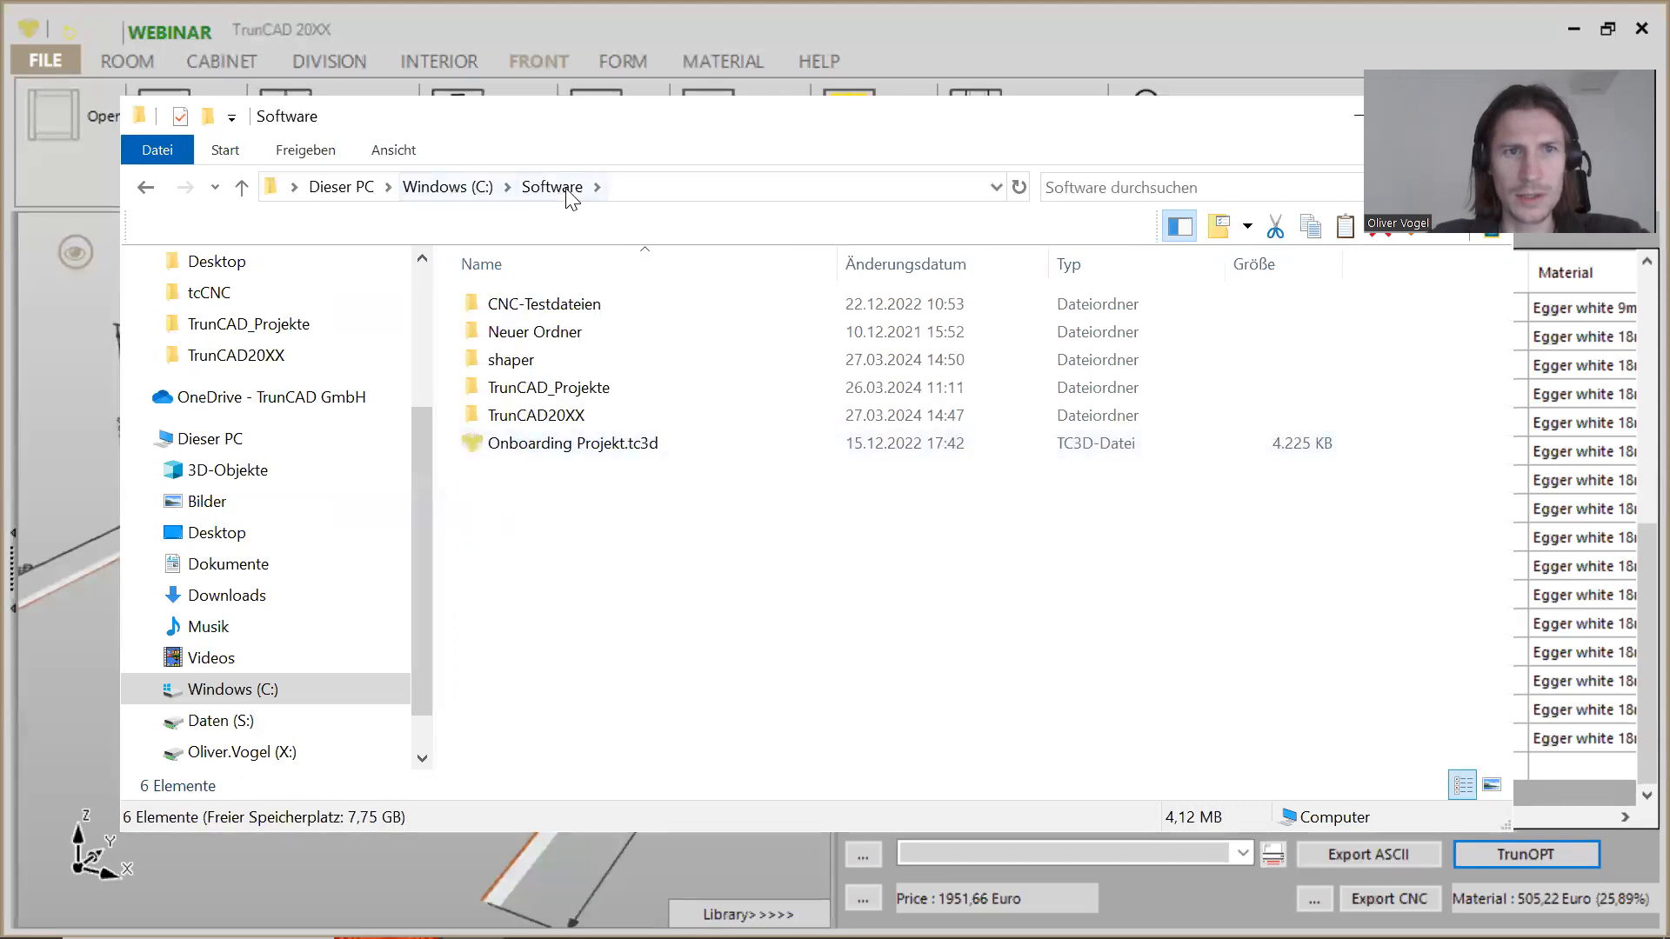
double_click(564, 417)
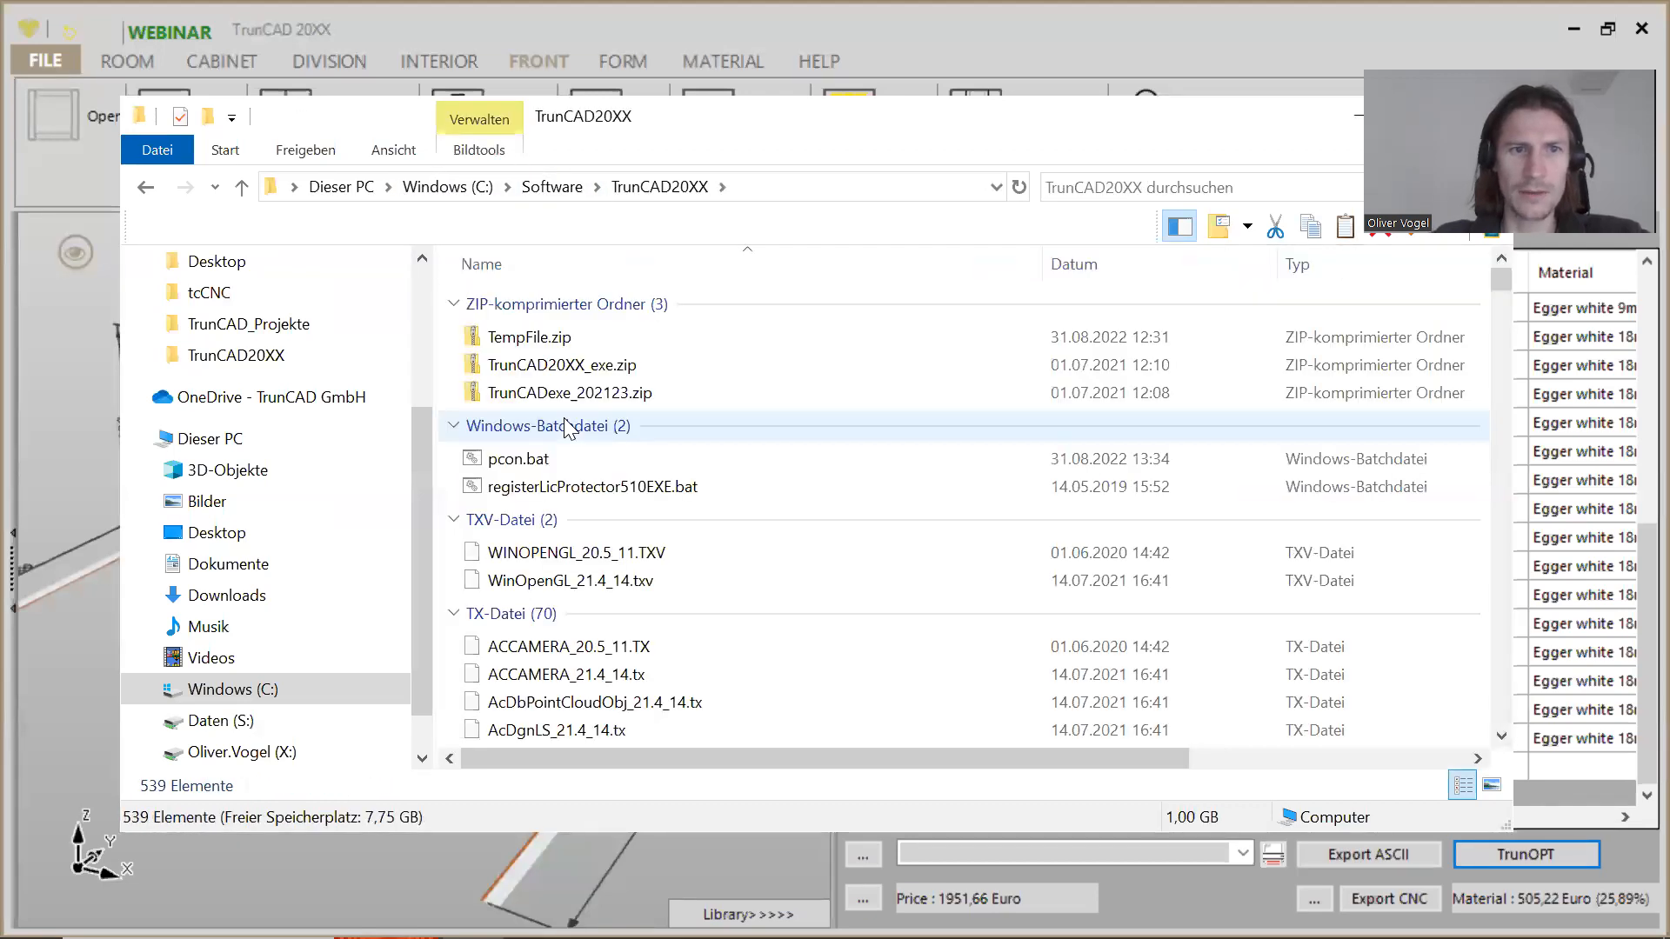
Step: Find the TrunOPT.ini configuration file in the TrunCAD20XX folder and open it in the text editor
scroll(598, 453, down, 20)
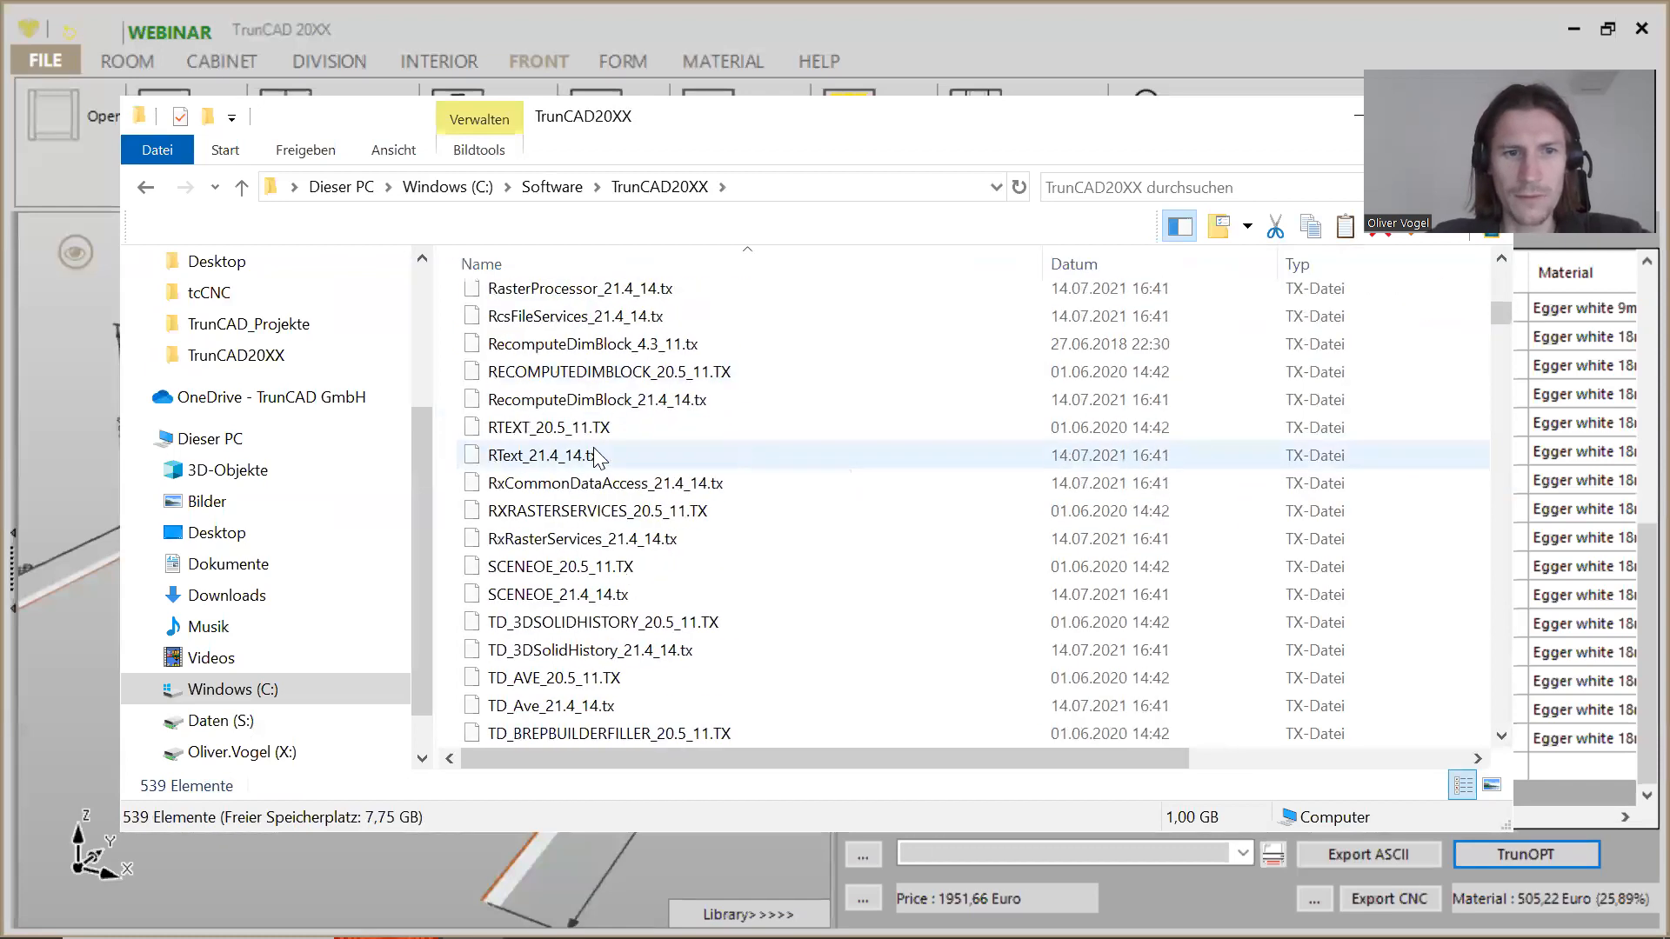
scroll(597, 455, down, 6)
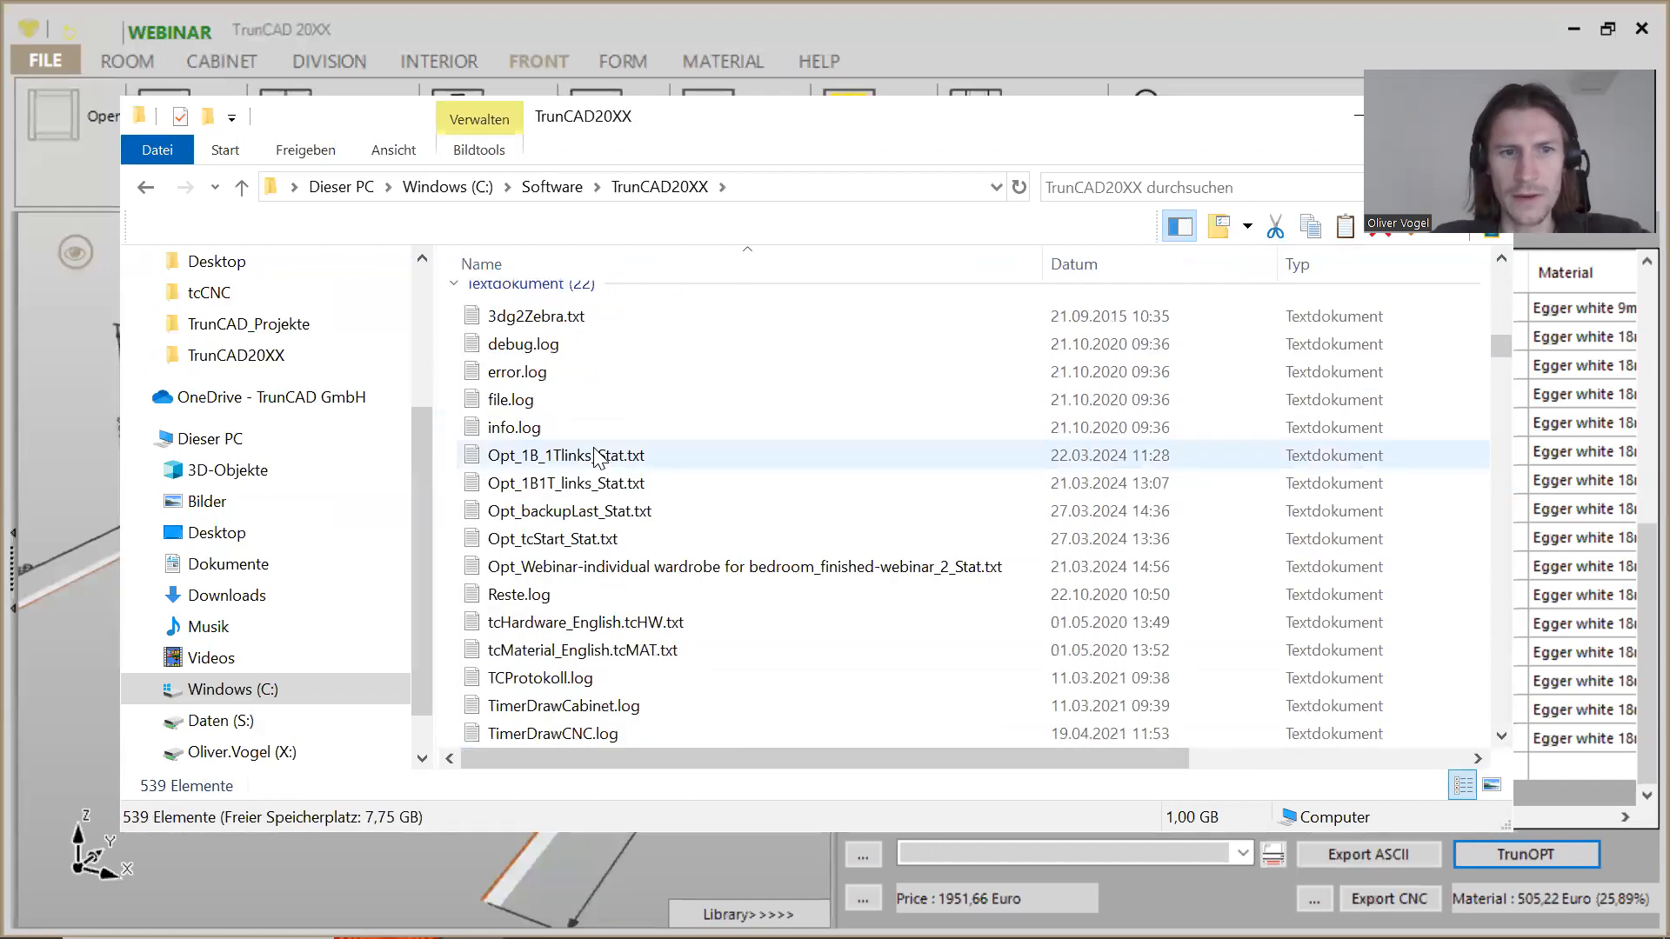
scroll(597, 456, down, 6)
scroll(598, 456, down, 20)
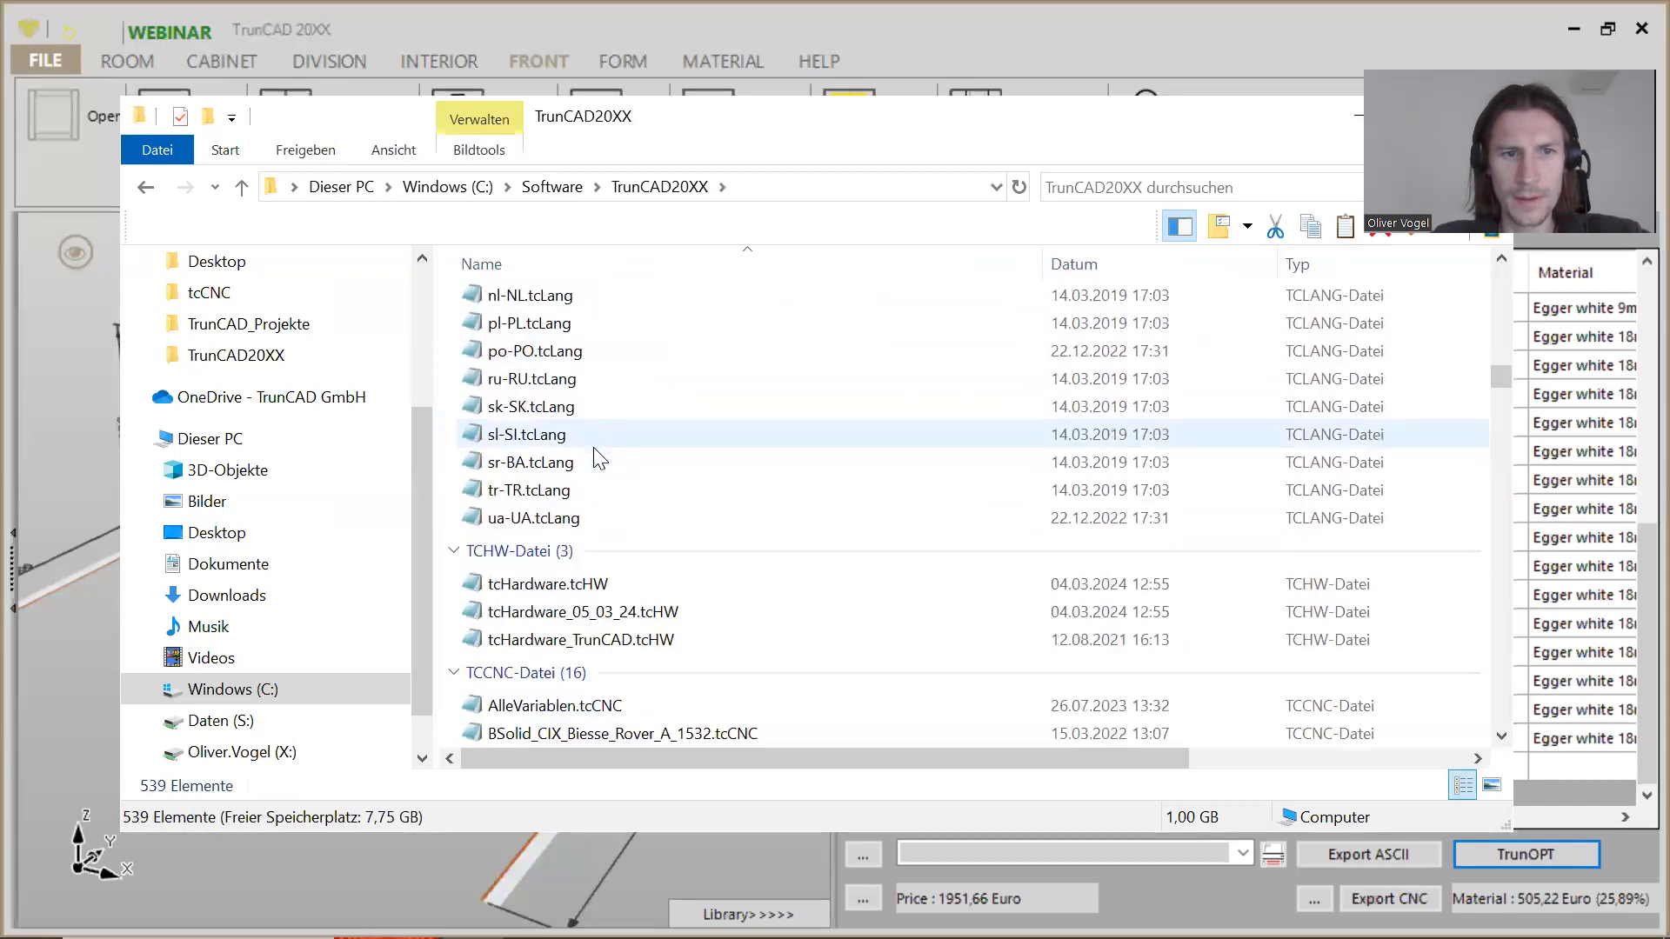
scroll(598, 456, down, 20)
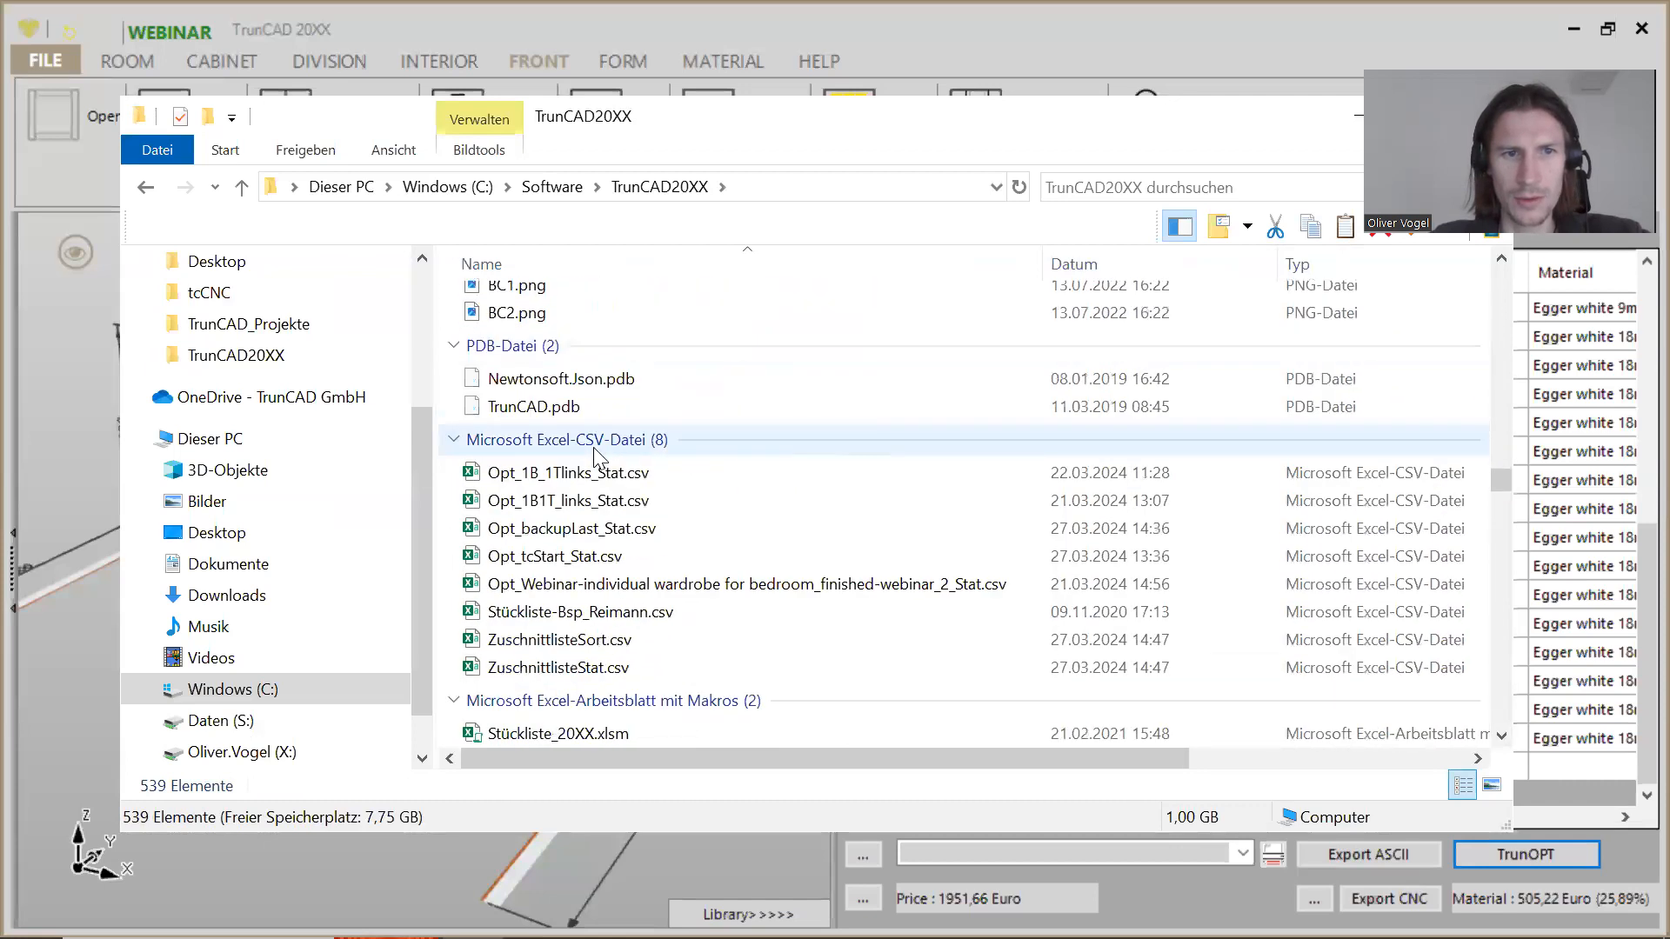
scroll(597, 455, down, 4)
scroll(597, 455, down, 7)
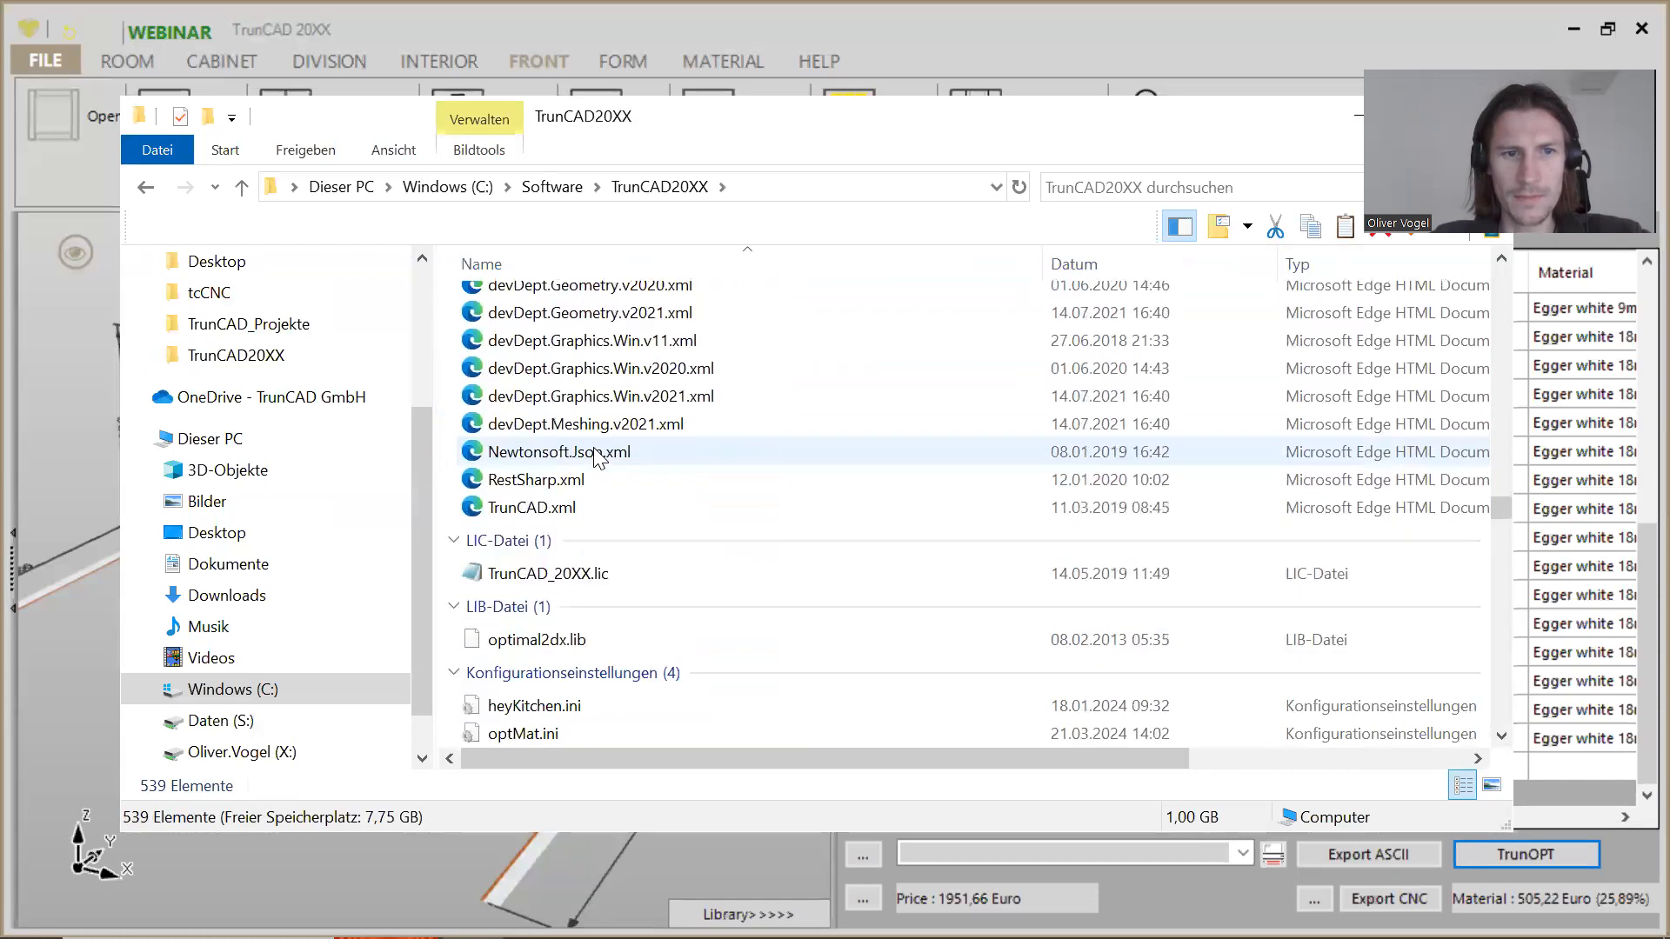
scroll(598, 456, down, 2)
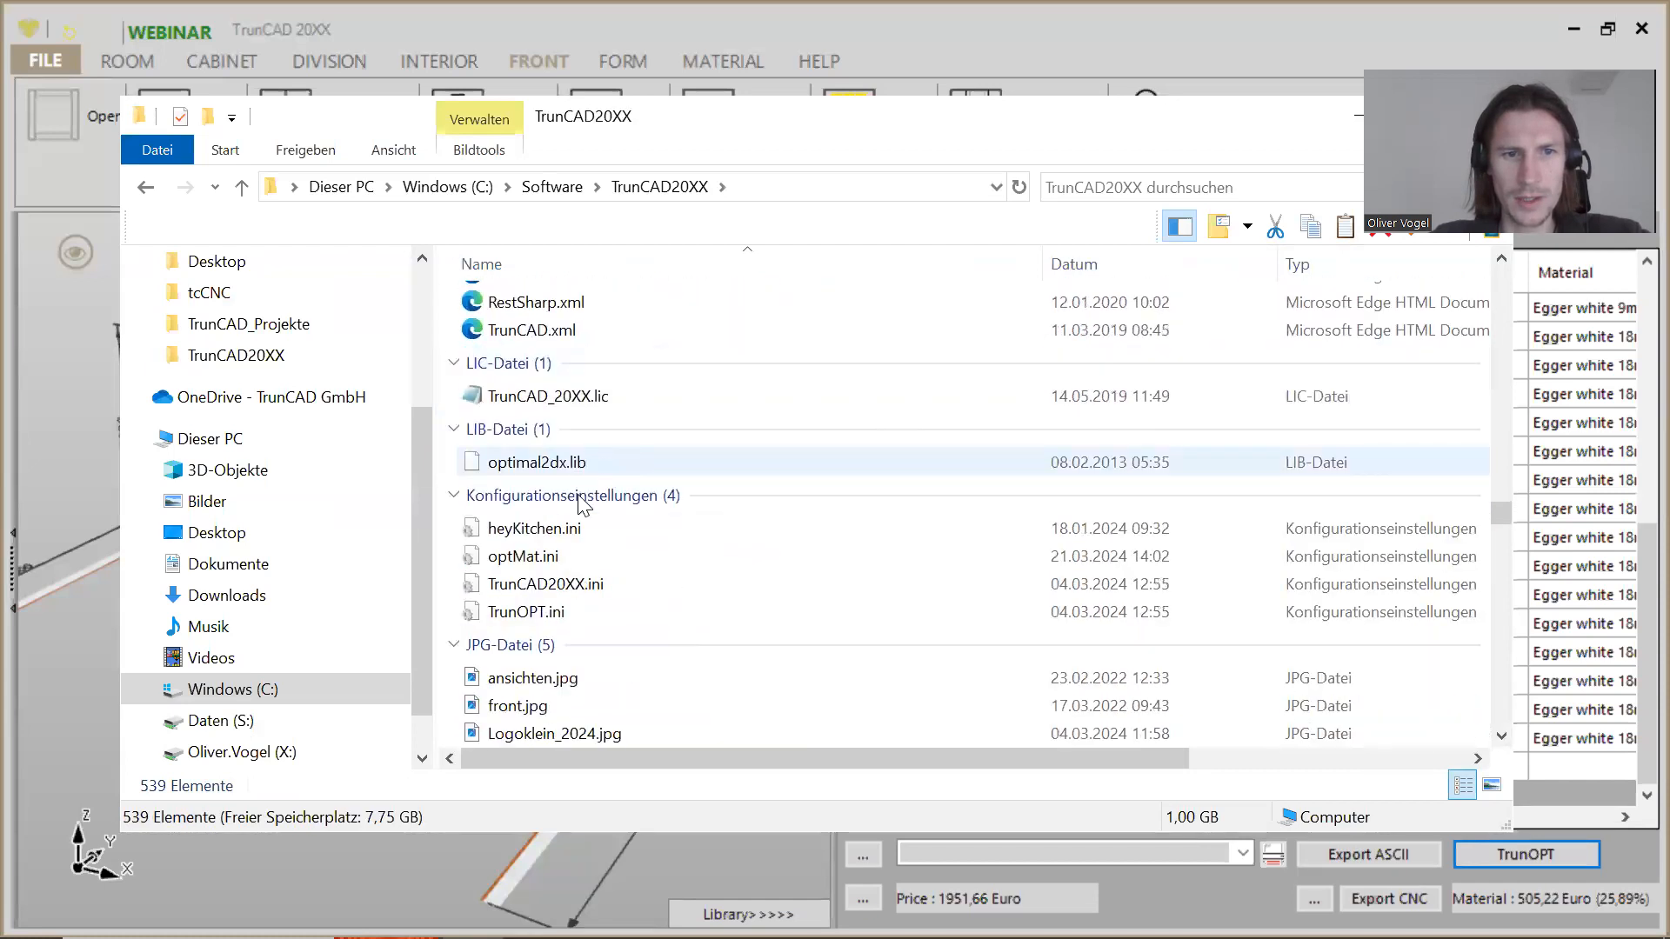
mouse_move(524, 617)
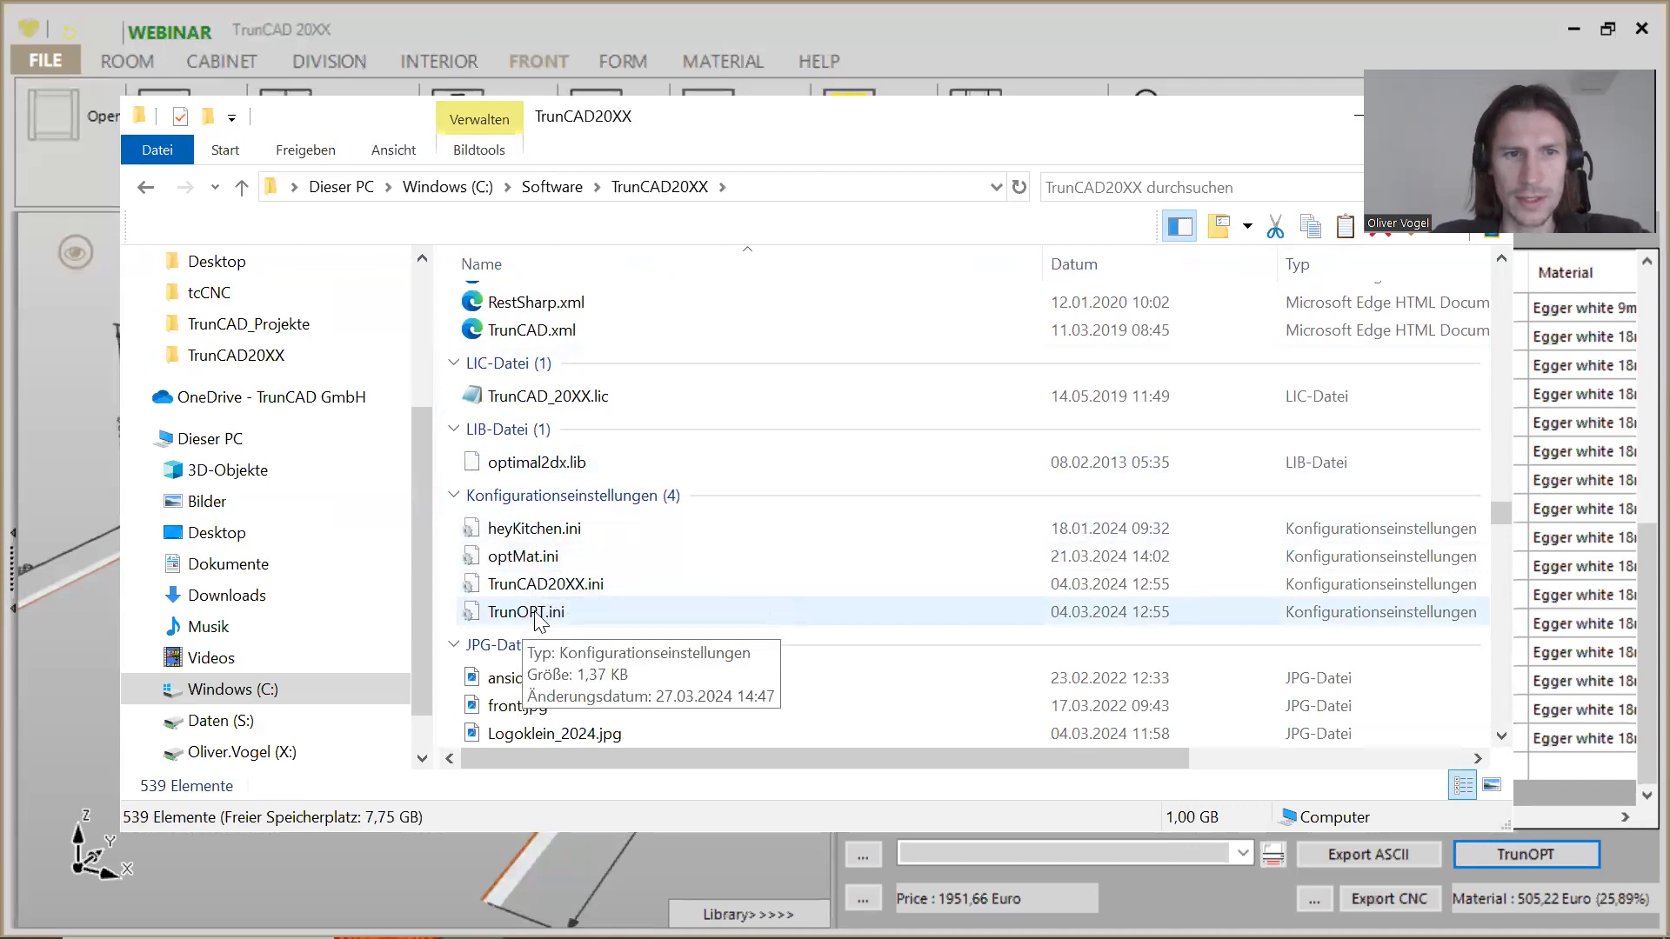
double_click(526, 613)
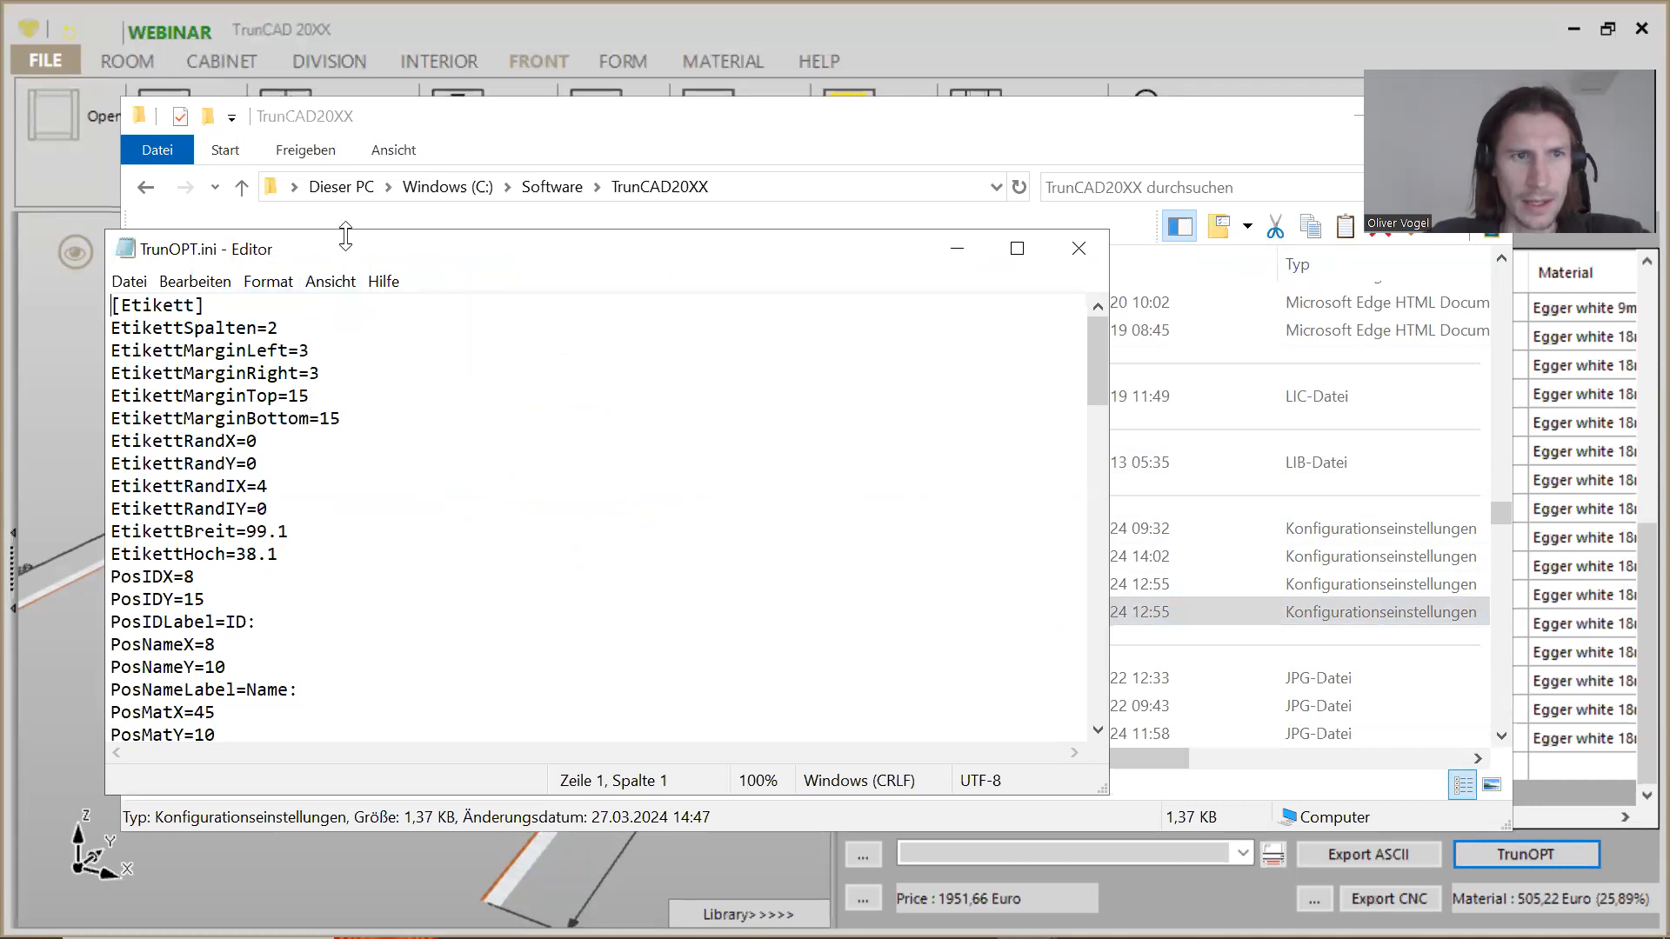
Step: Examine the label, printer and cutting sections of TrunOPT.ini, including the Saummass and SaegeDicke entries
drag(345, 235, 295, 45)
drag(91, 94, 286, 614)
scroll(286, 606, down, 5)
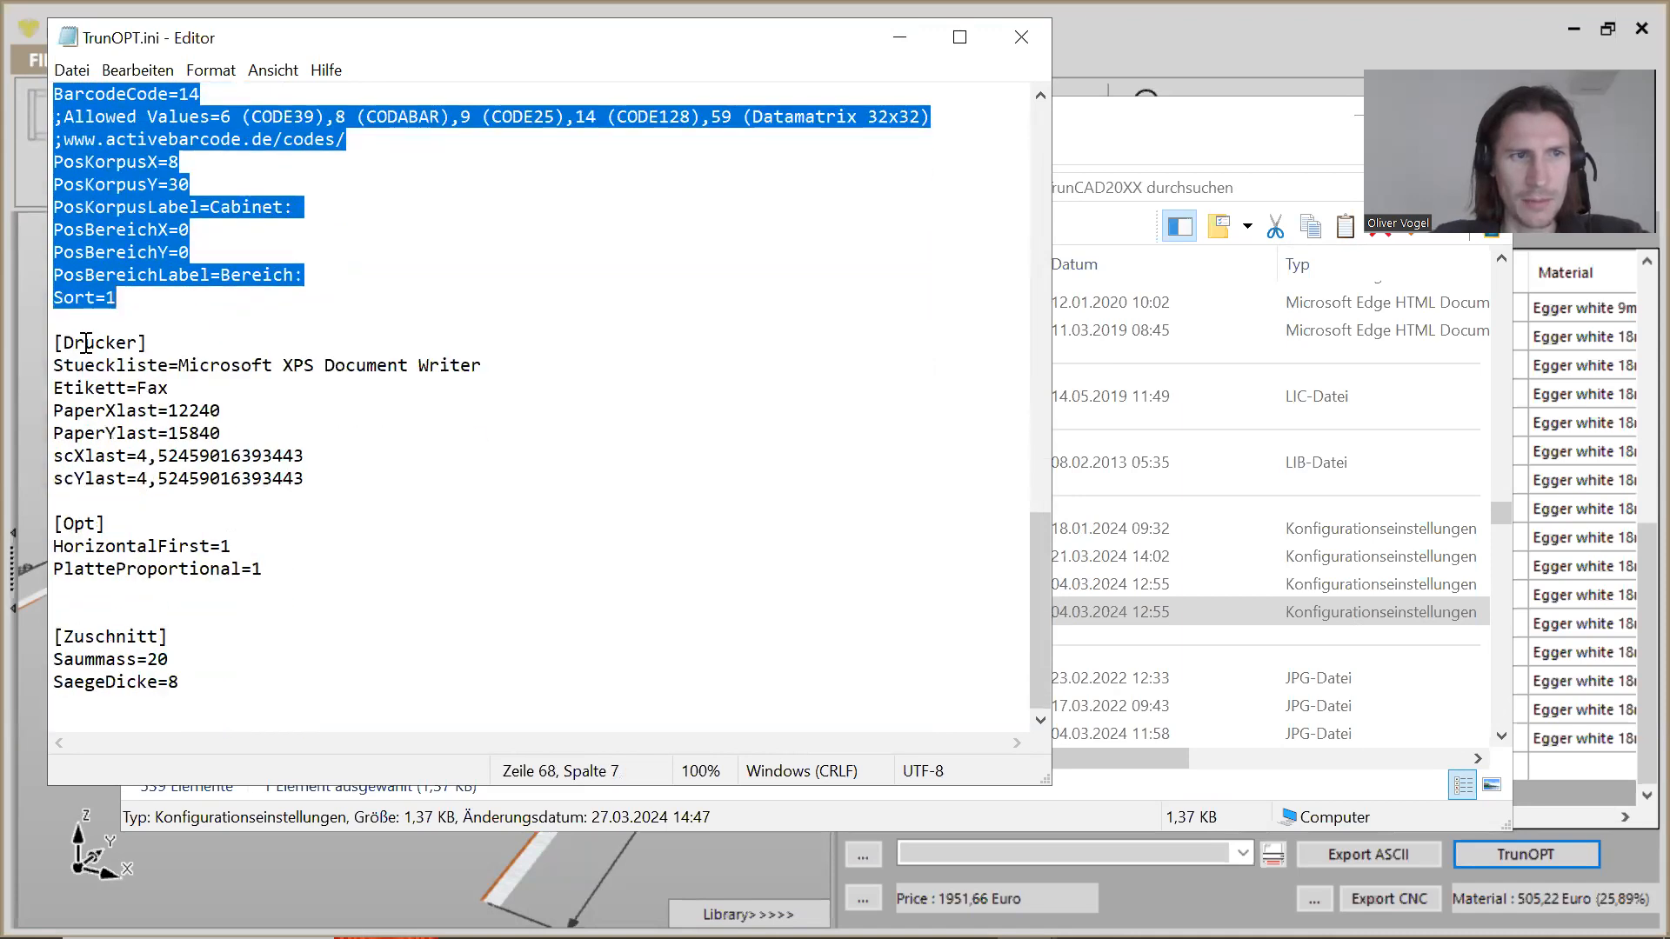
drag(63, 343, 327, 477)
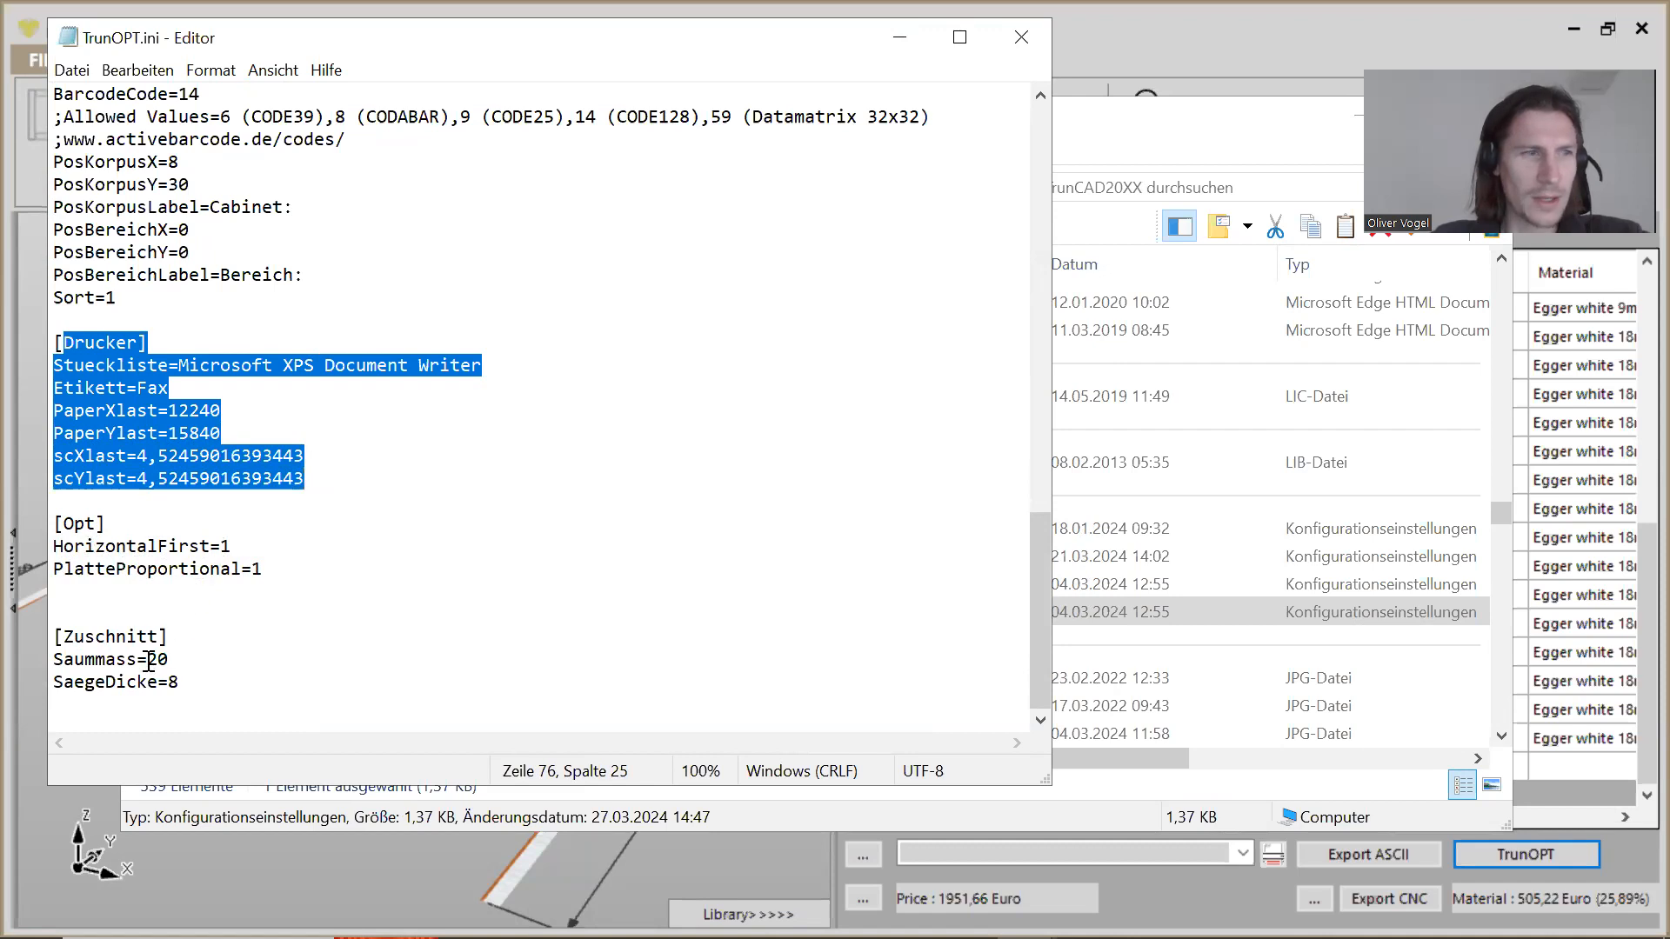
click(96, 661)
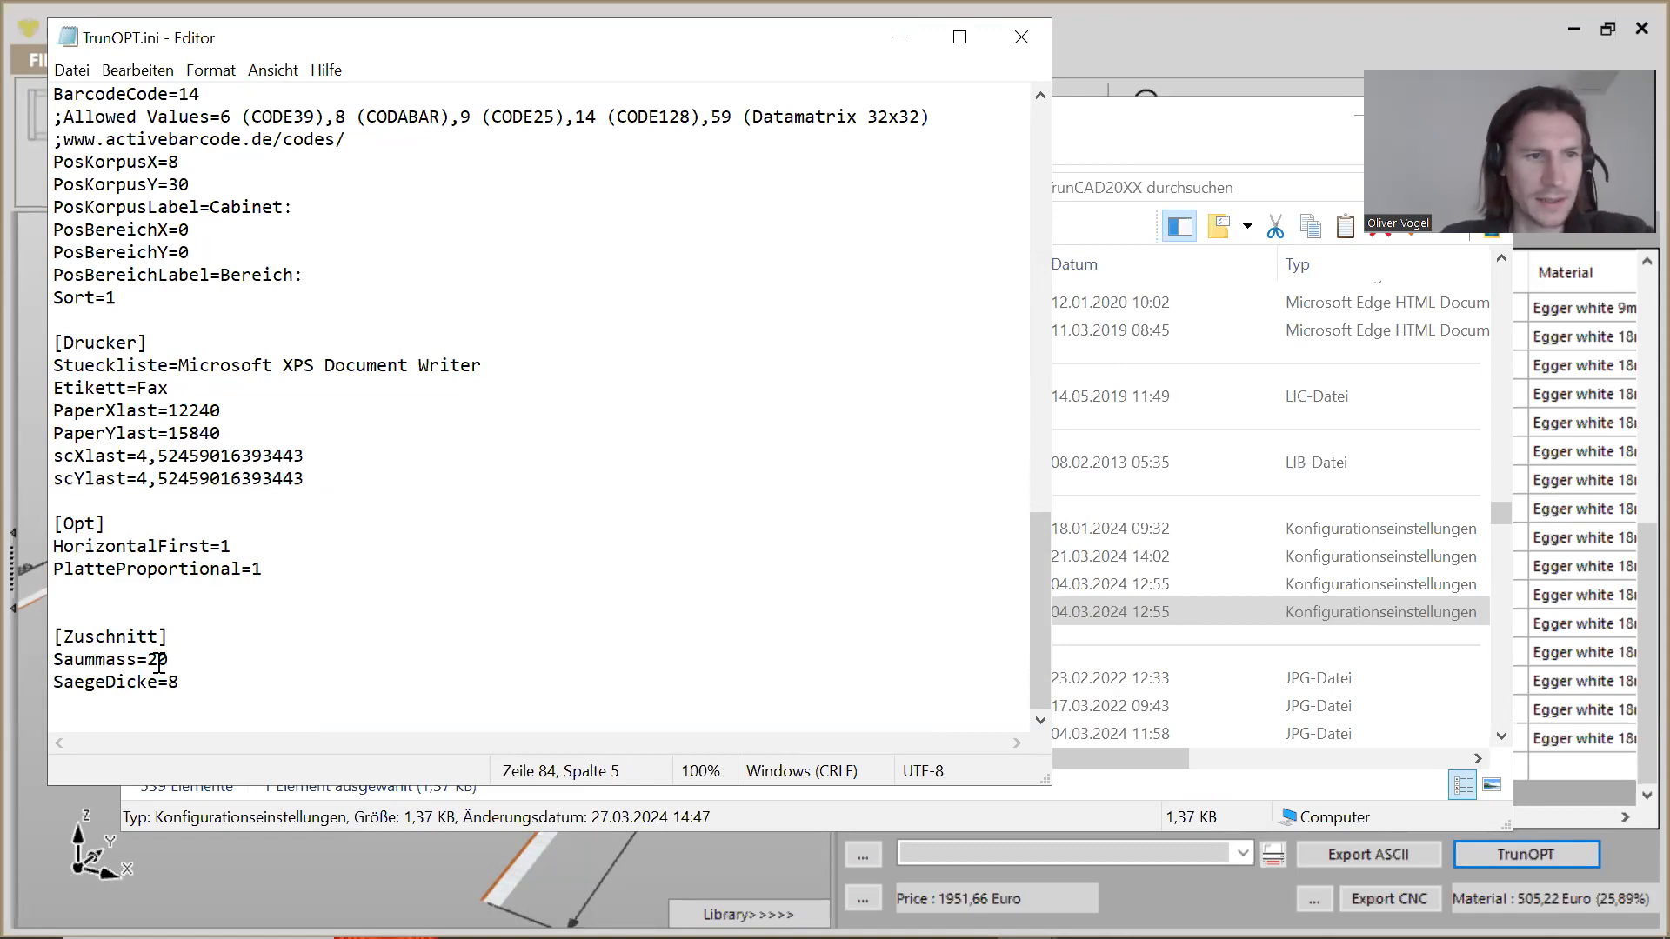
drag(148, 659, 176, 661)
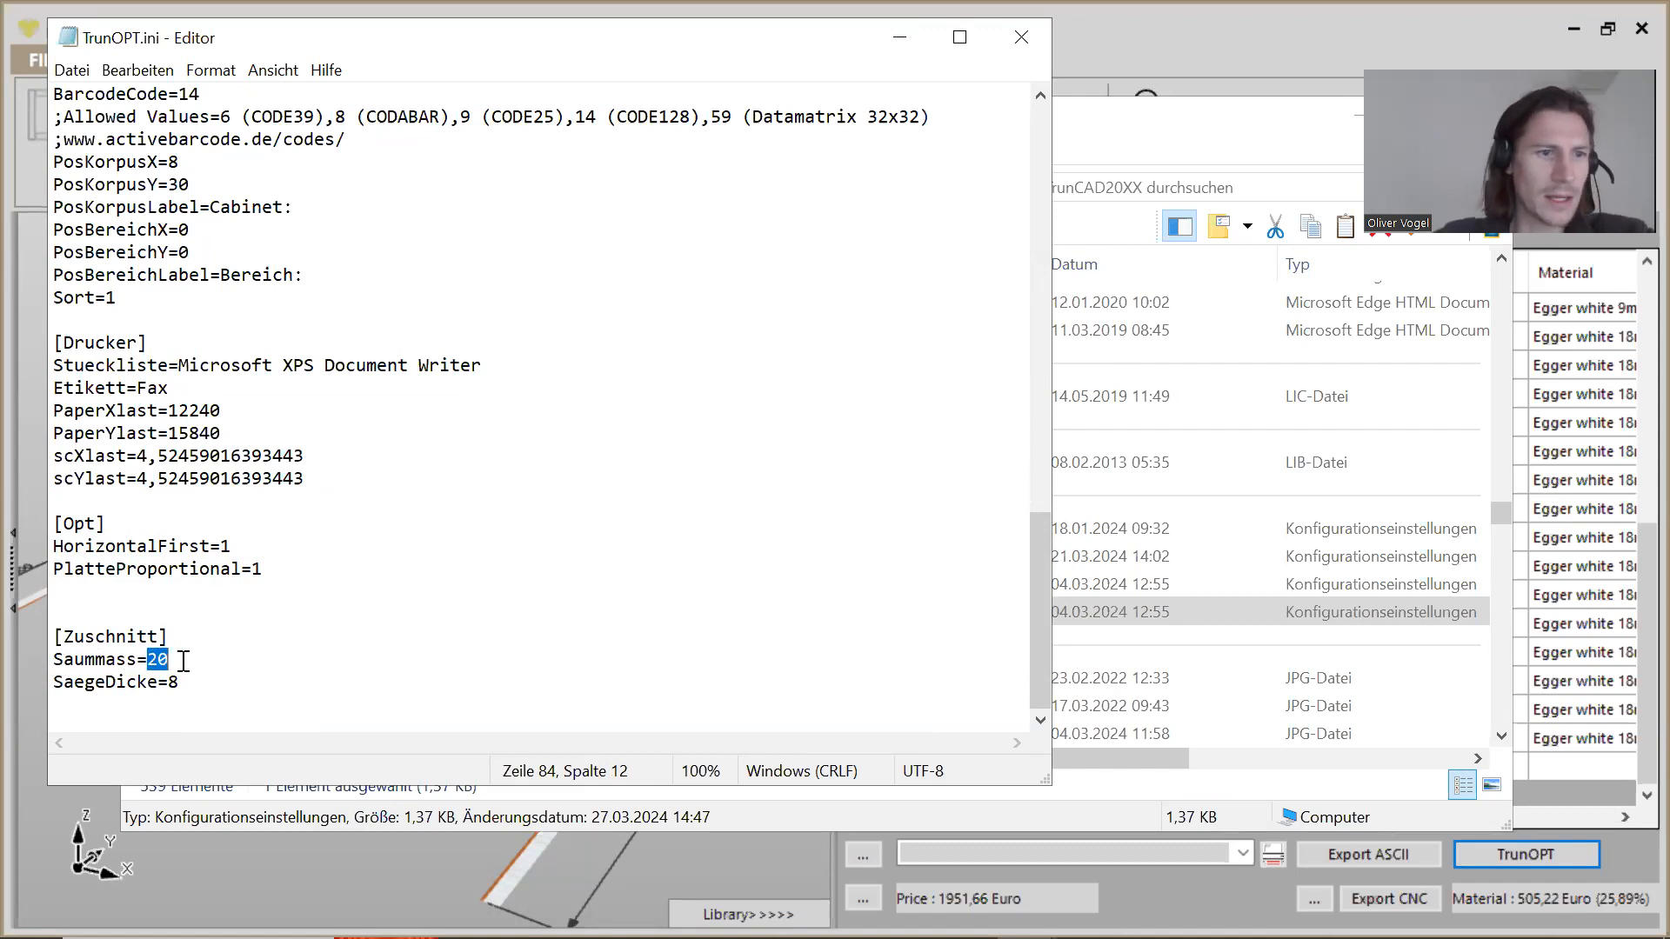
click(183, 682)
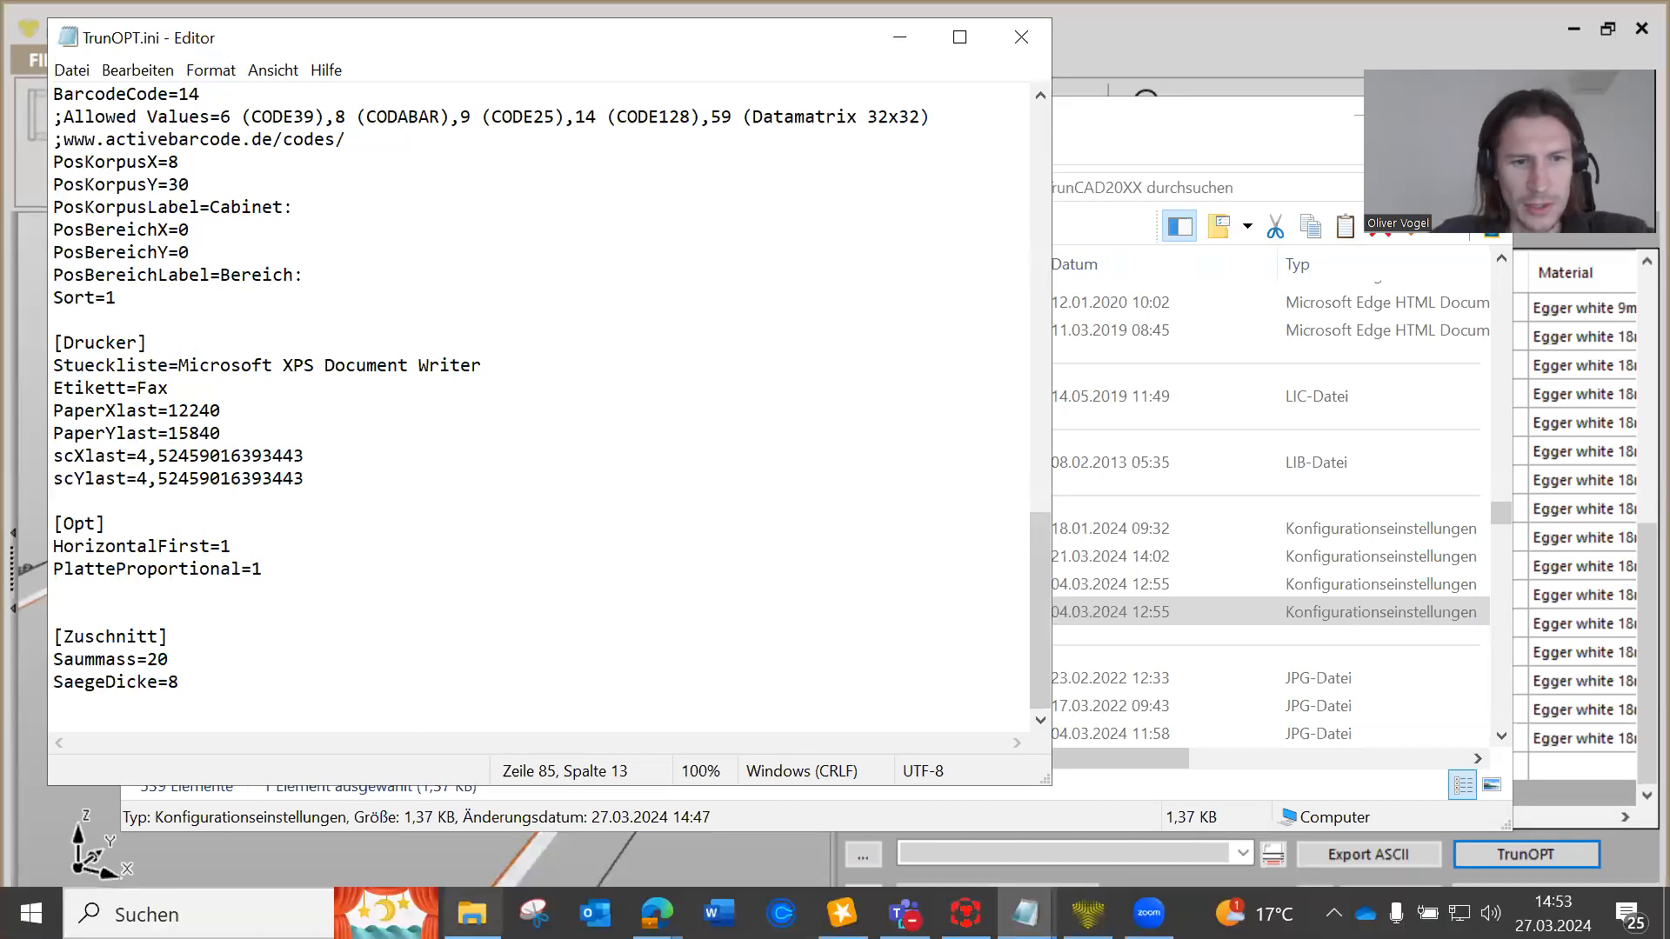
Step: Return to File Explorer and open the English guide TrunOPTini_Eng.pdf from the TrunCAD20XX folder
click(470, 922)
scroll(739, 548, down, 4)
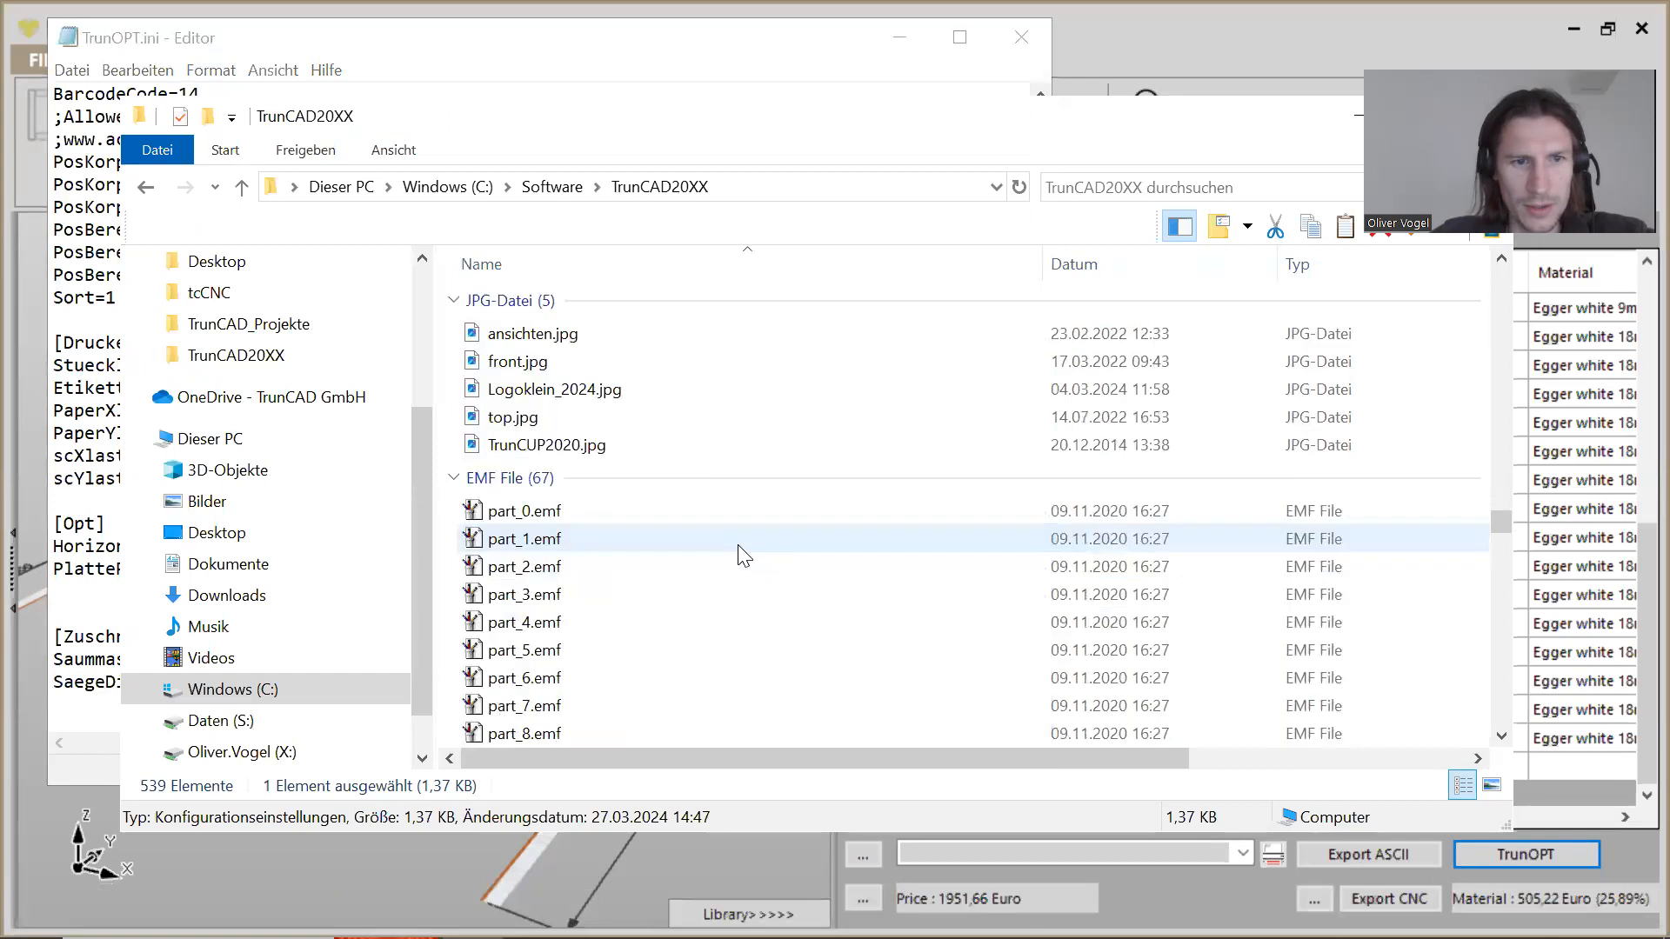
scroll(739, 548, down, 20)
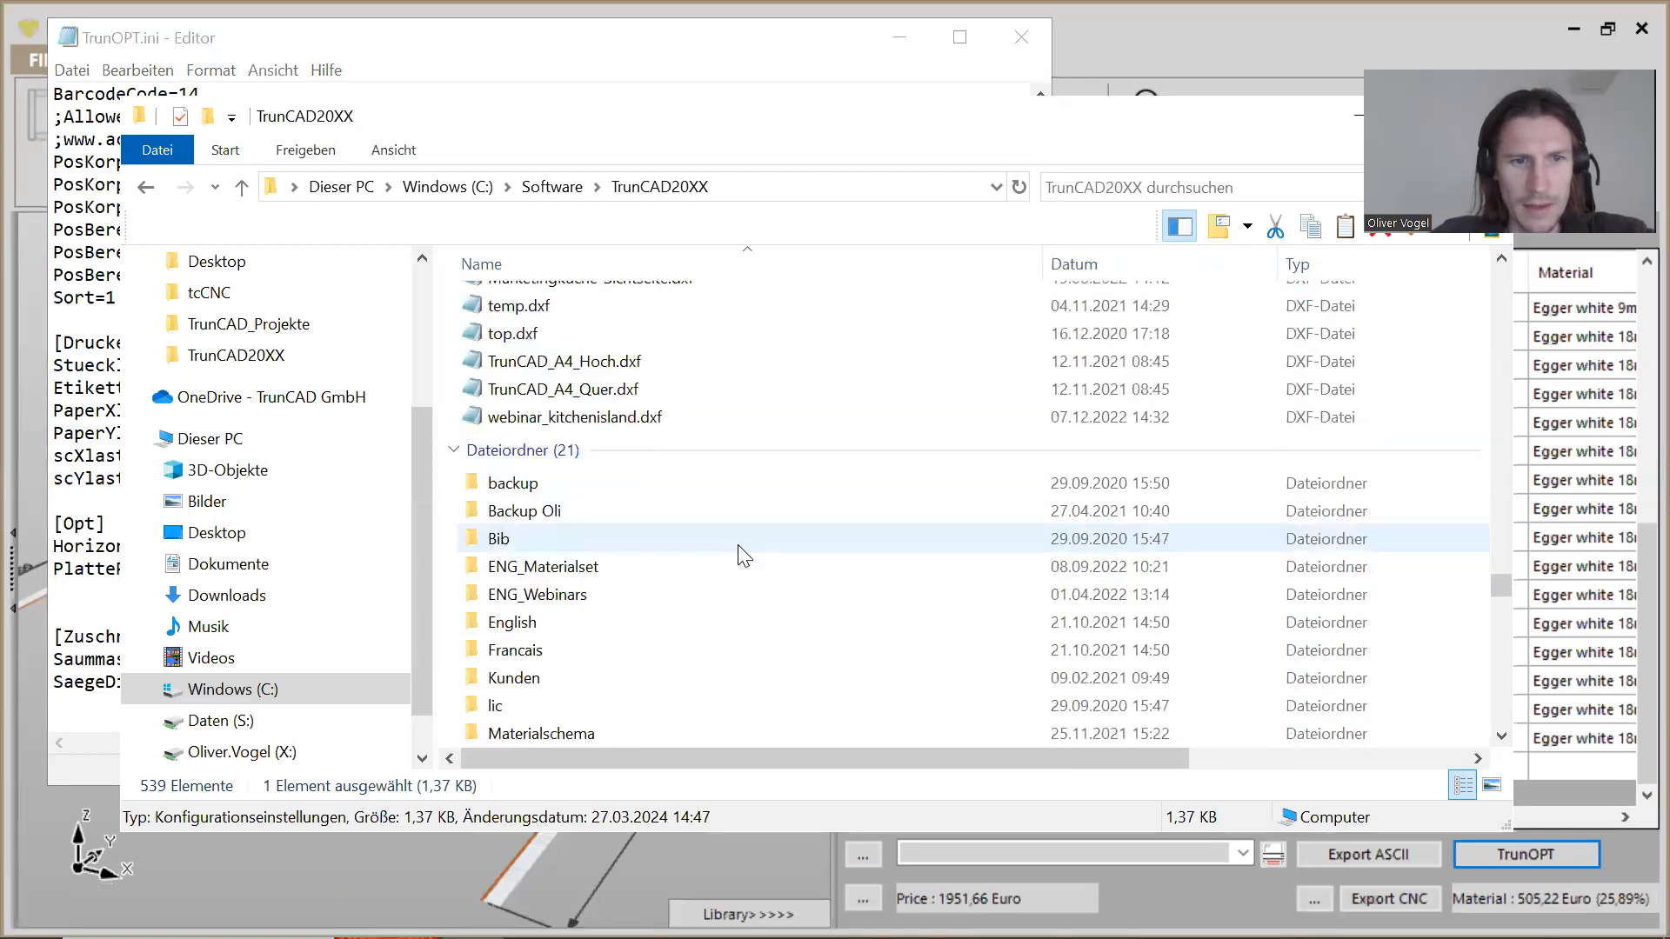
scroll(739, 546, down, 20)
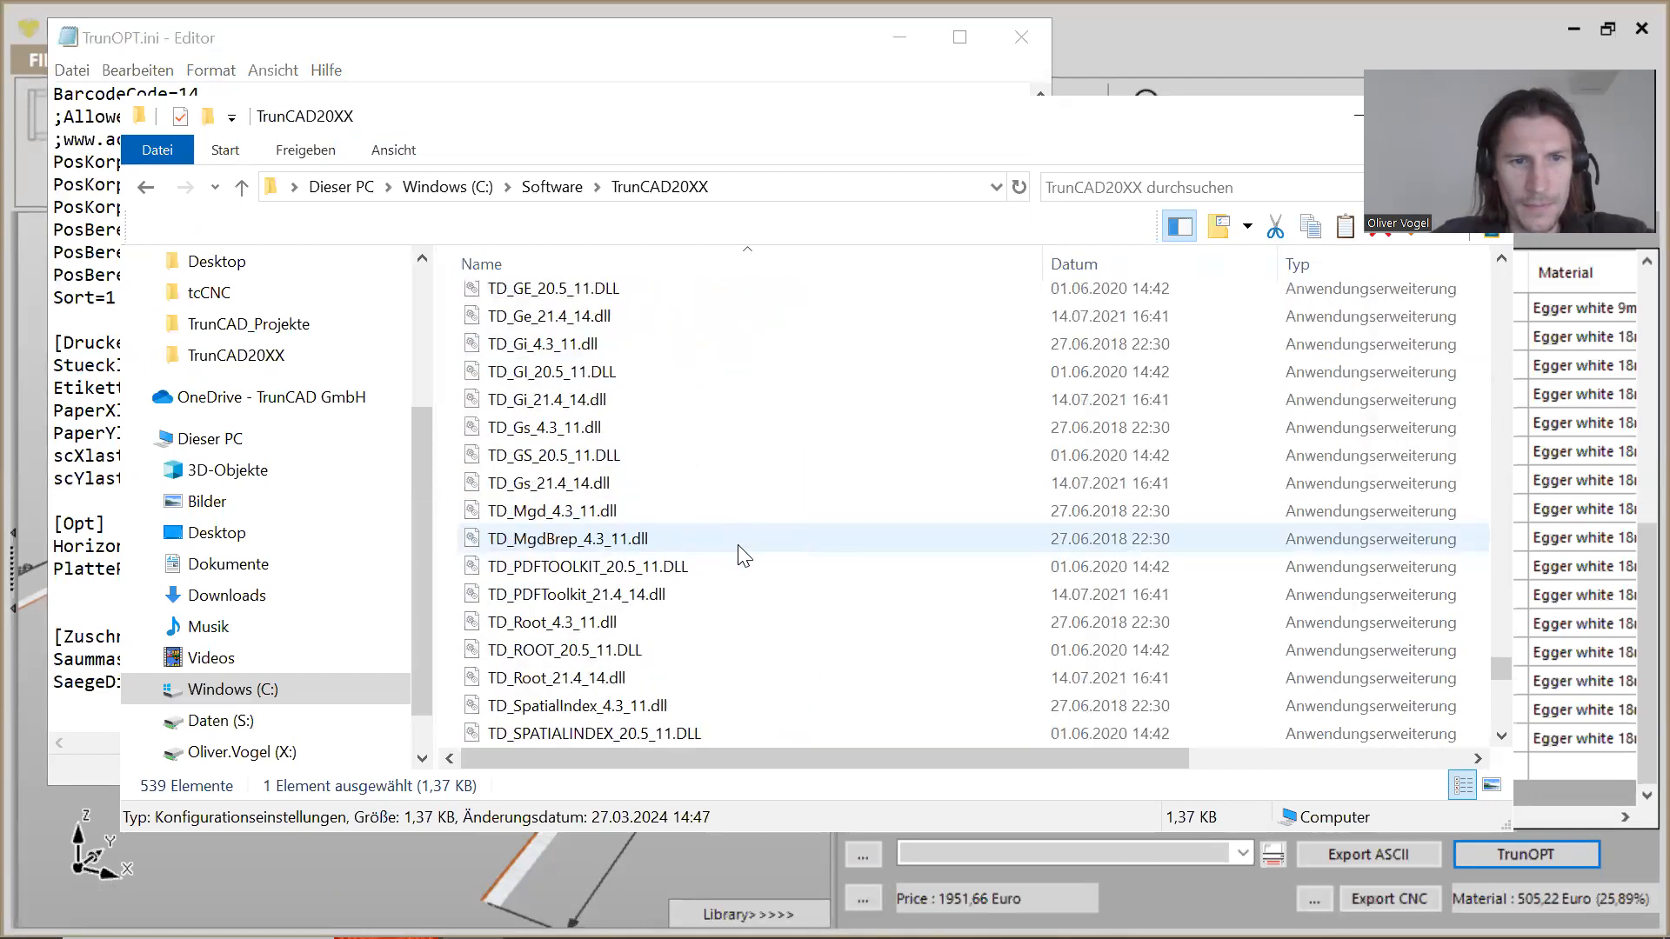
scroll(742, 555, down, 20)
scroll(736, 549, up, 2)
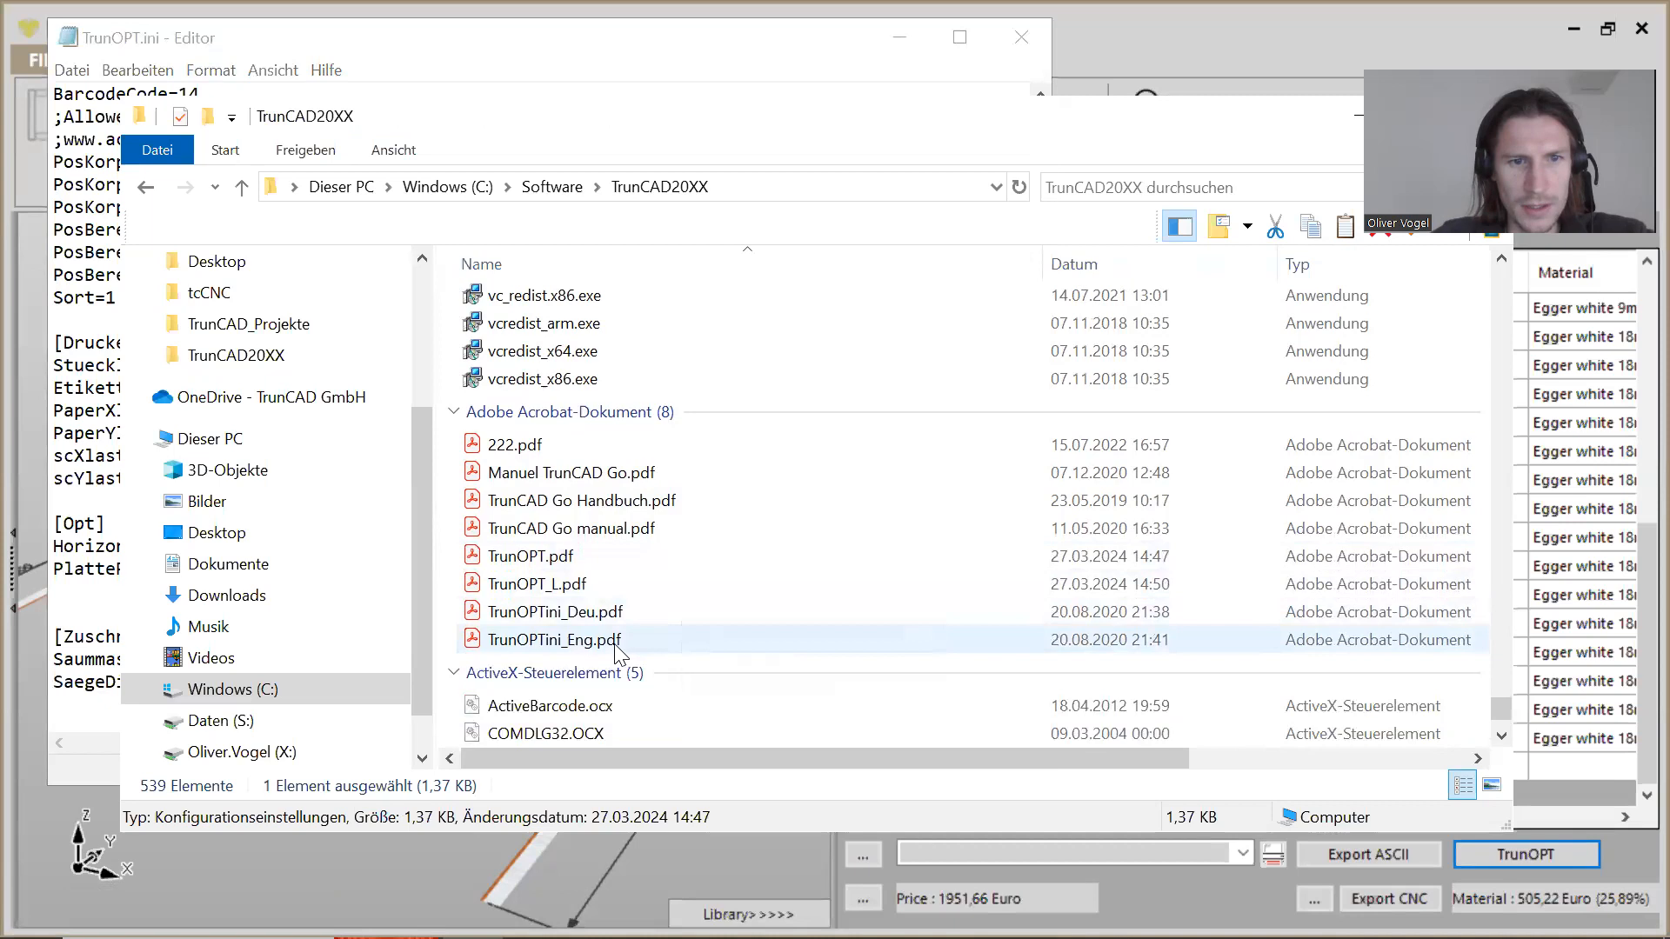
click(588, 649)
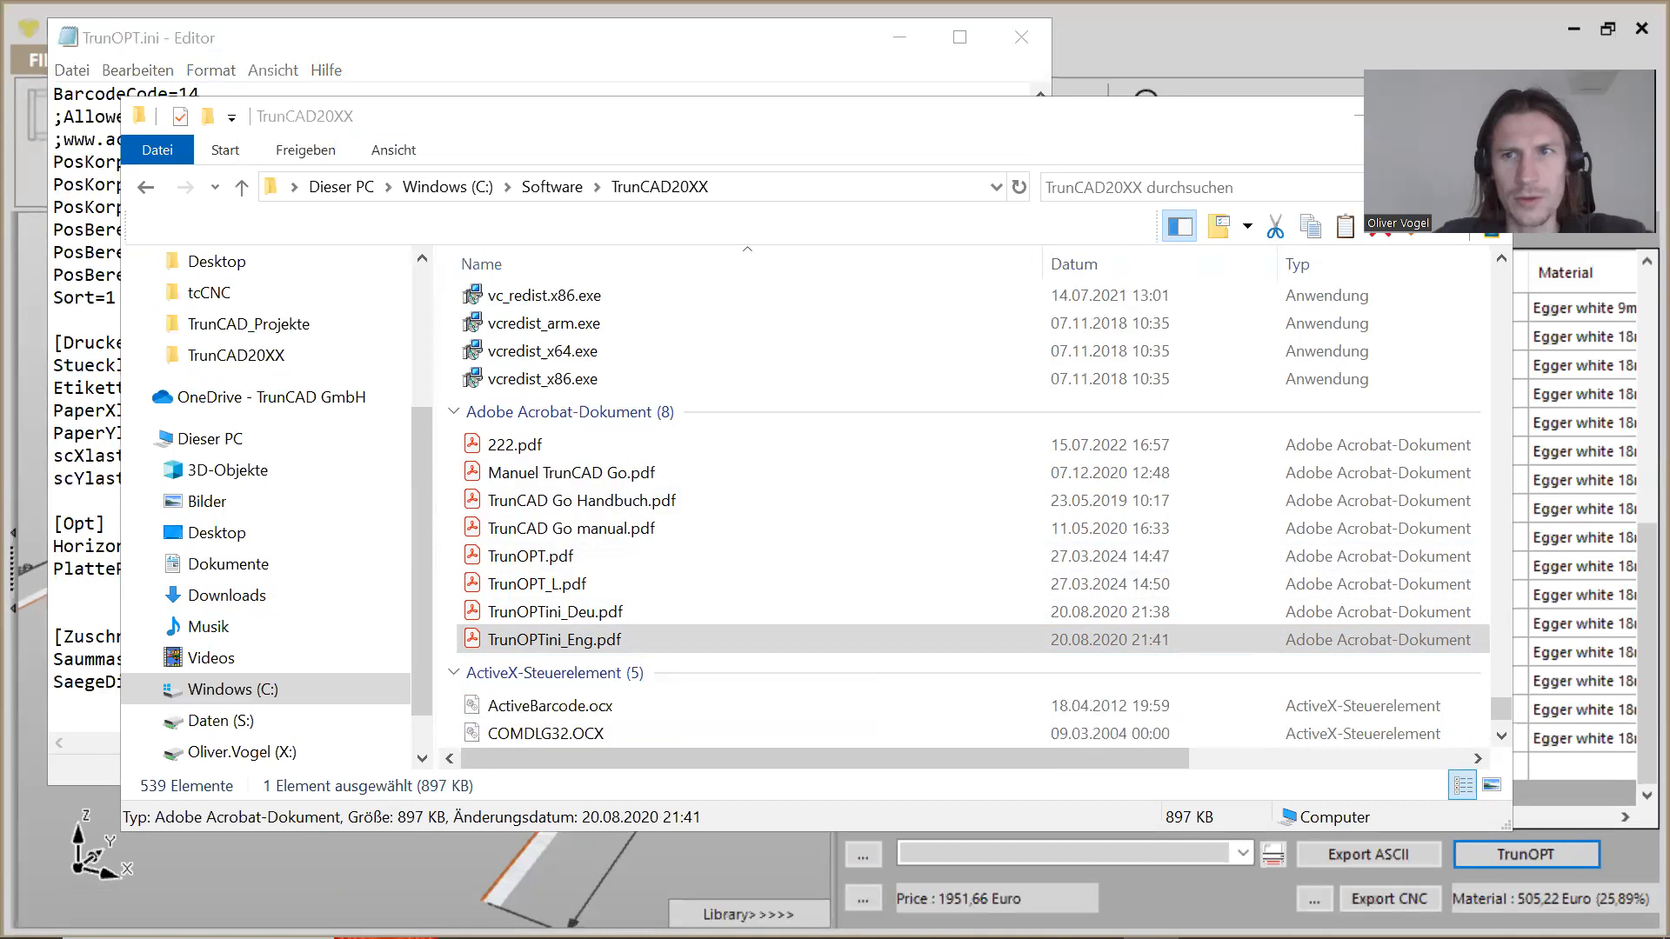
Step: Show the [Etikett] margins page of the PDF guide and close the tools pane to enlarge it
scroll(1011, 575, down, 4)
scroll(1011, 576, up, 3)
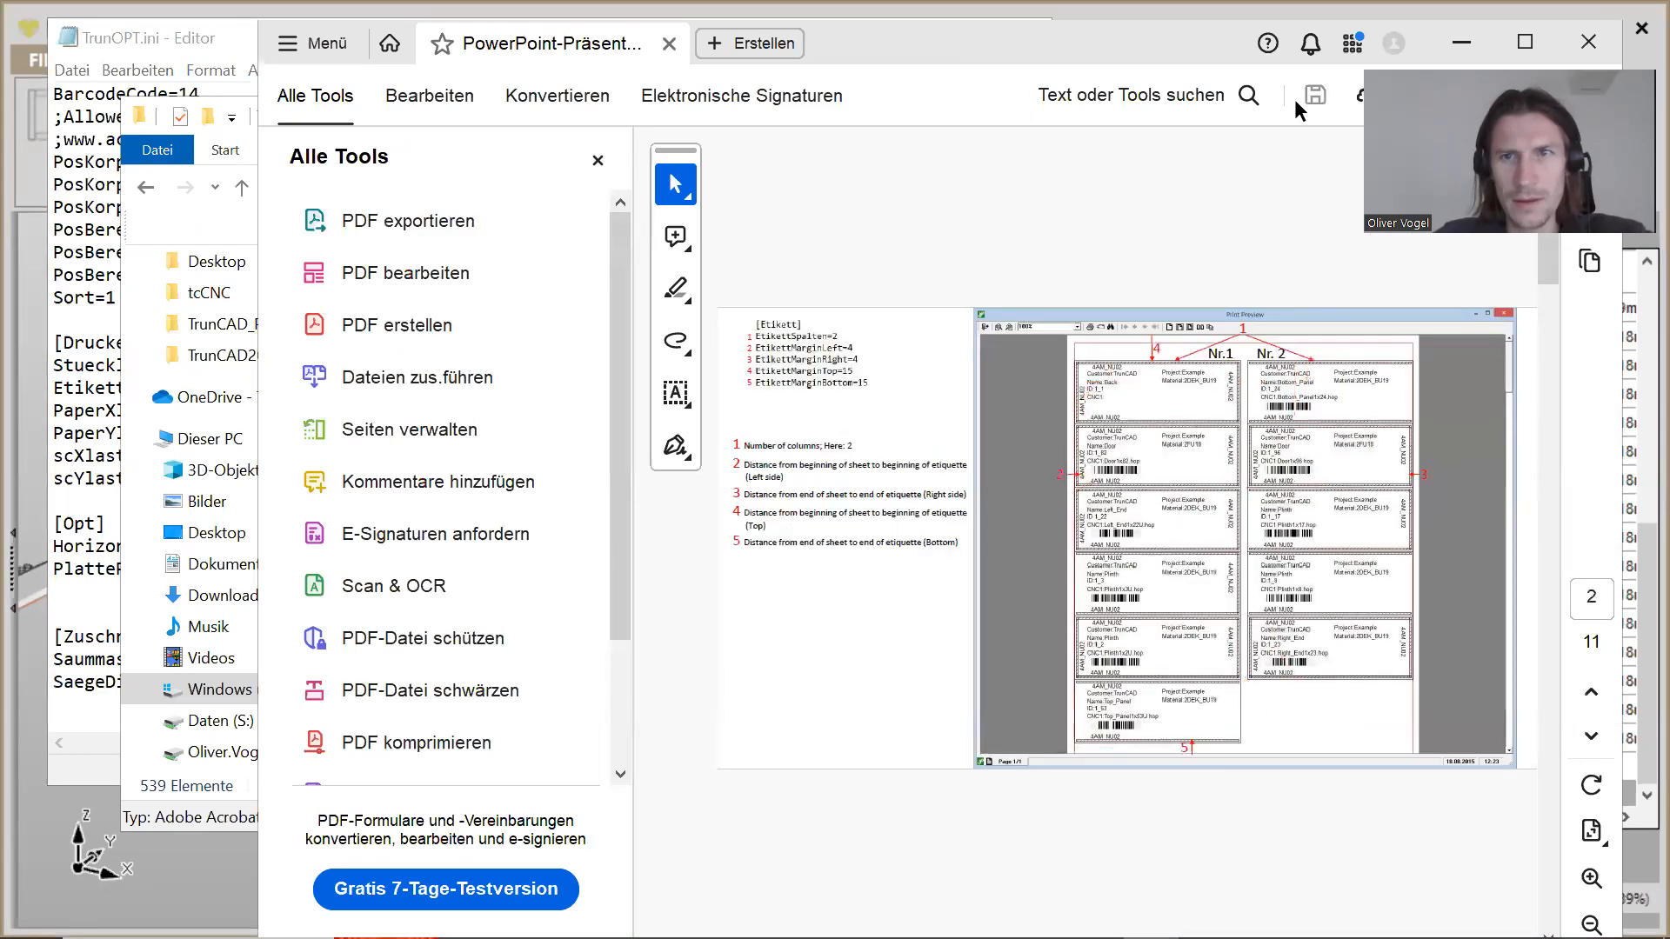
click(597, 160)
scroll(634, 421, up, 1)
scroll(634, 421, down, 1)
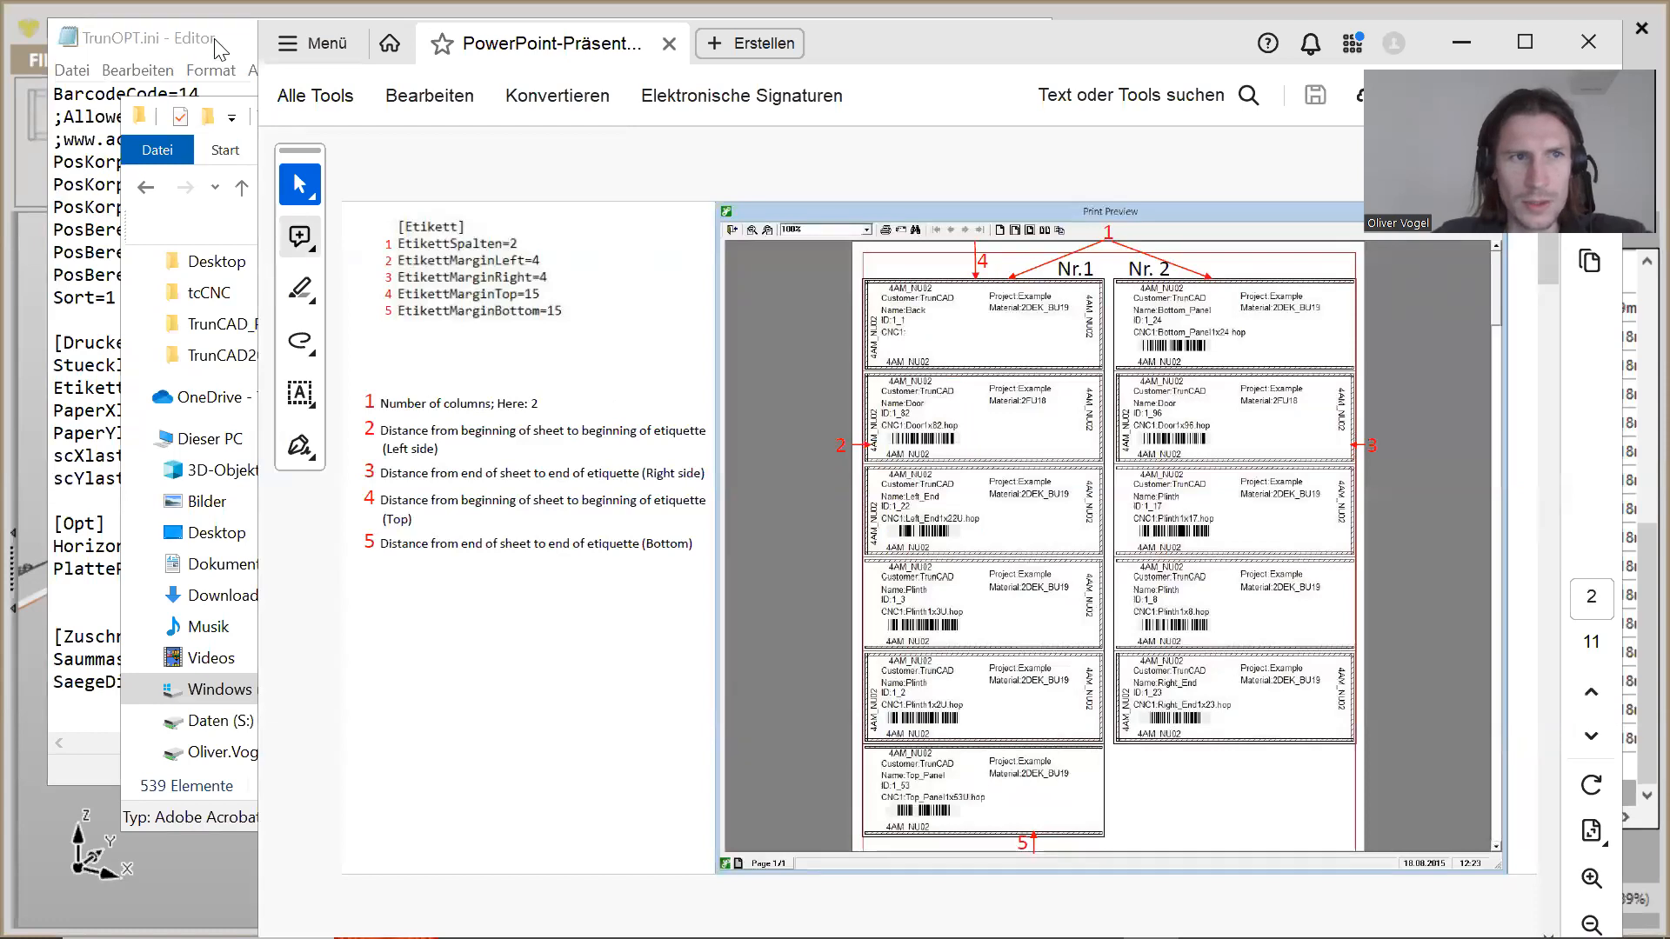
Step: Arrange a narrowed TrunOPT.ini editor window beside the PDF guide, with the file's [Etikett] section in view
click(218, 47)
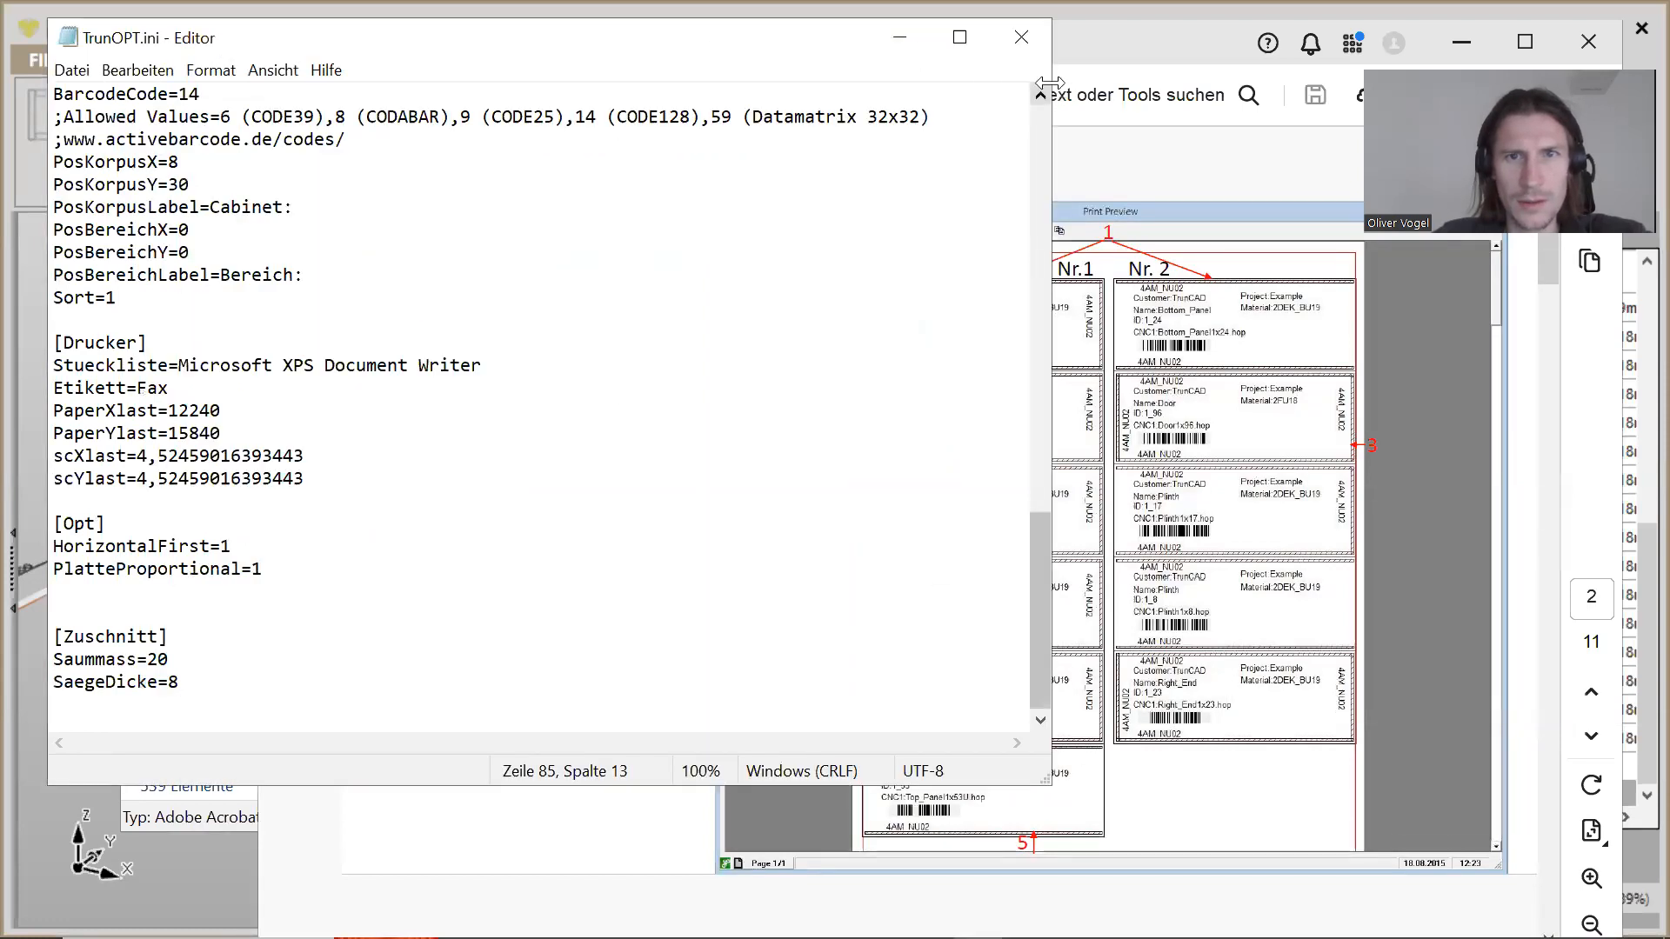
drag(1049, 83, 503, 130)
scroll(316, 321, up, 9)
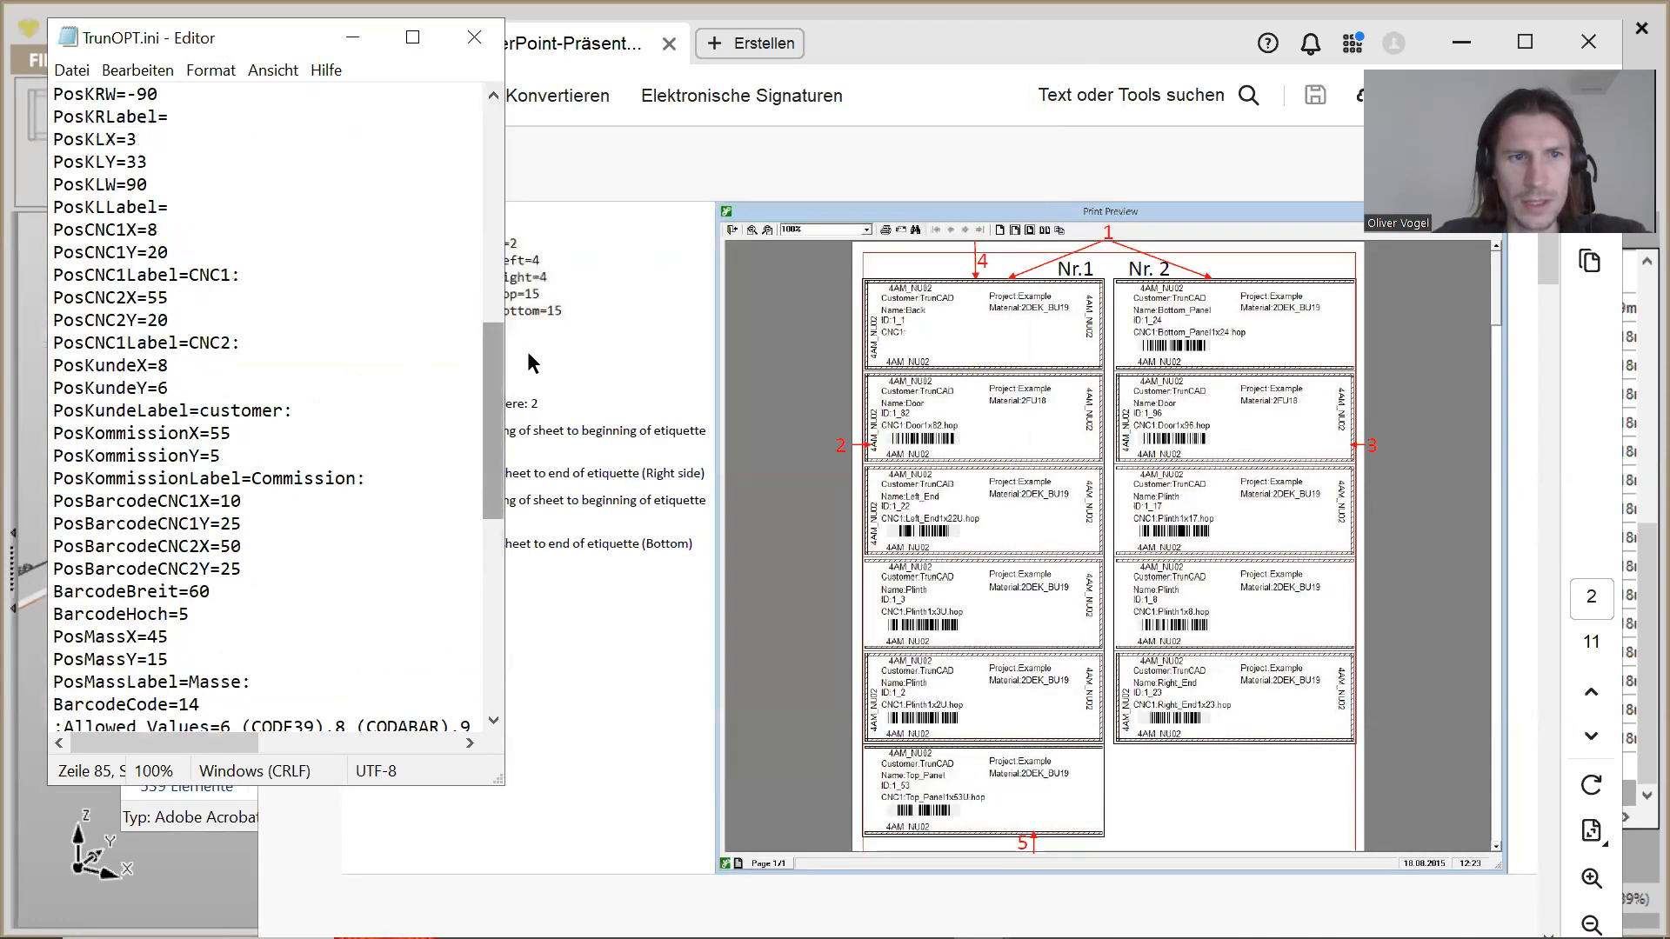
drag(494, 362, 494, 99)
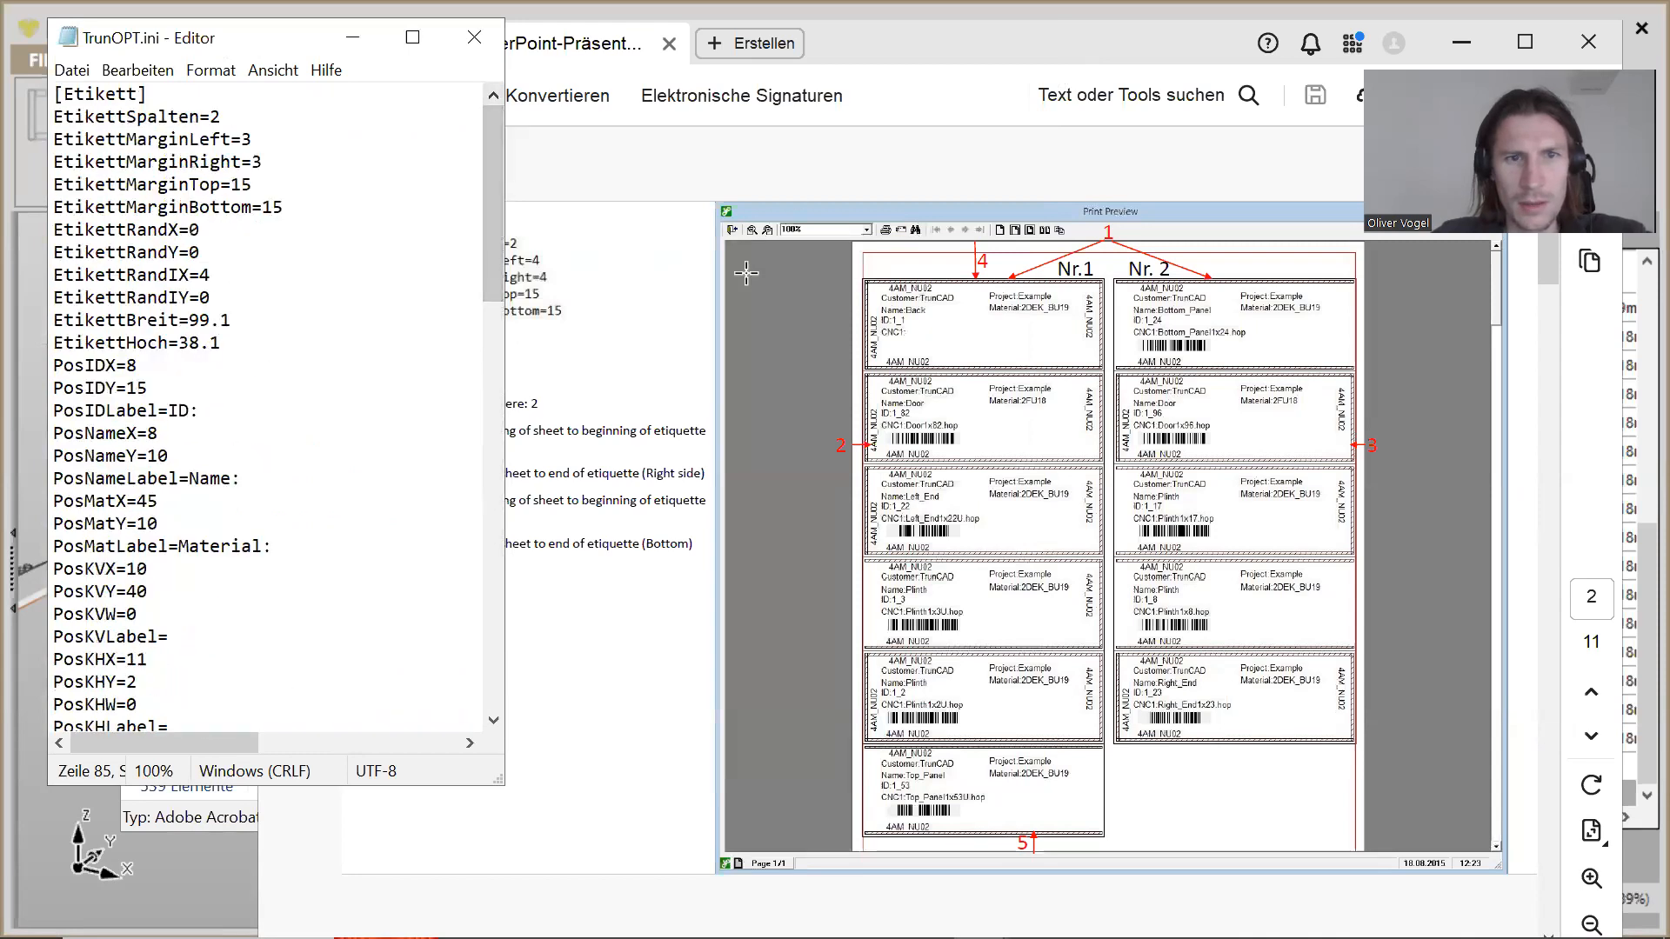
drag(275, 46, 239, 71)
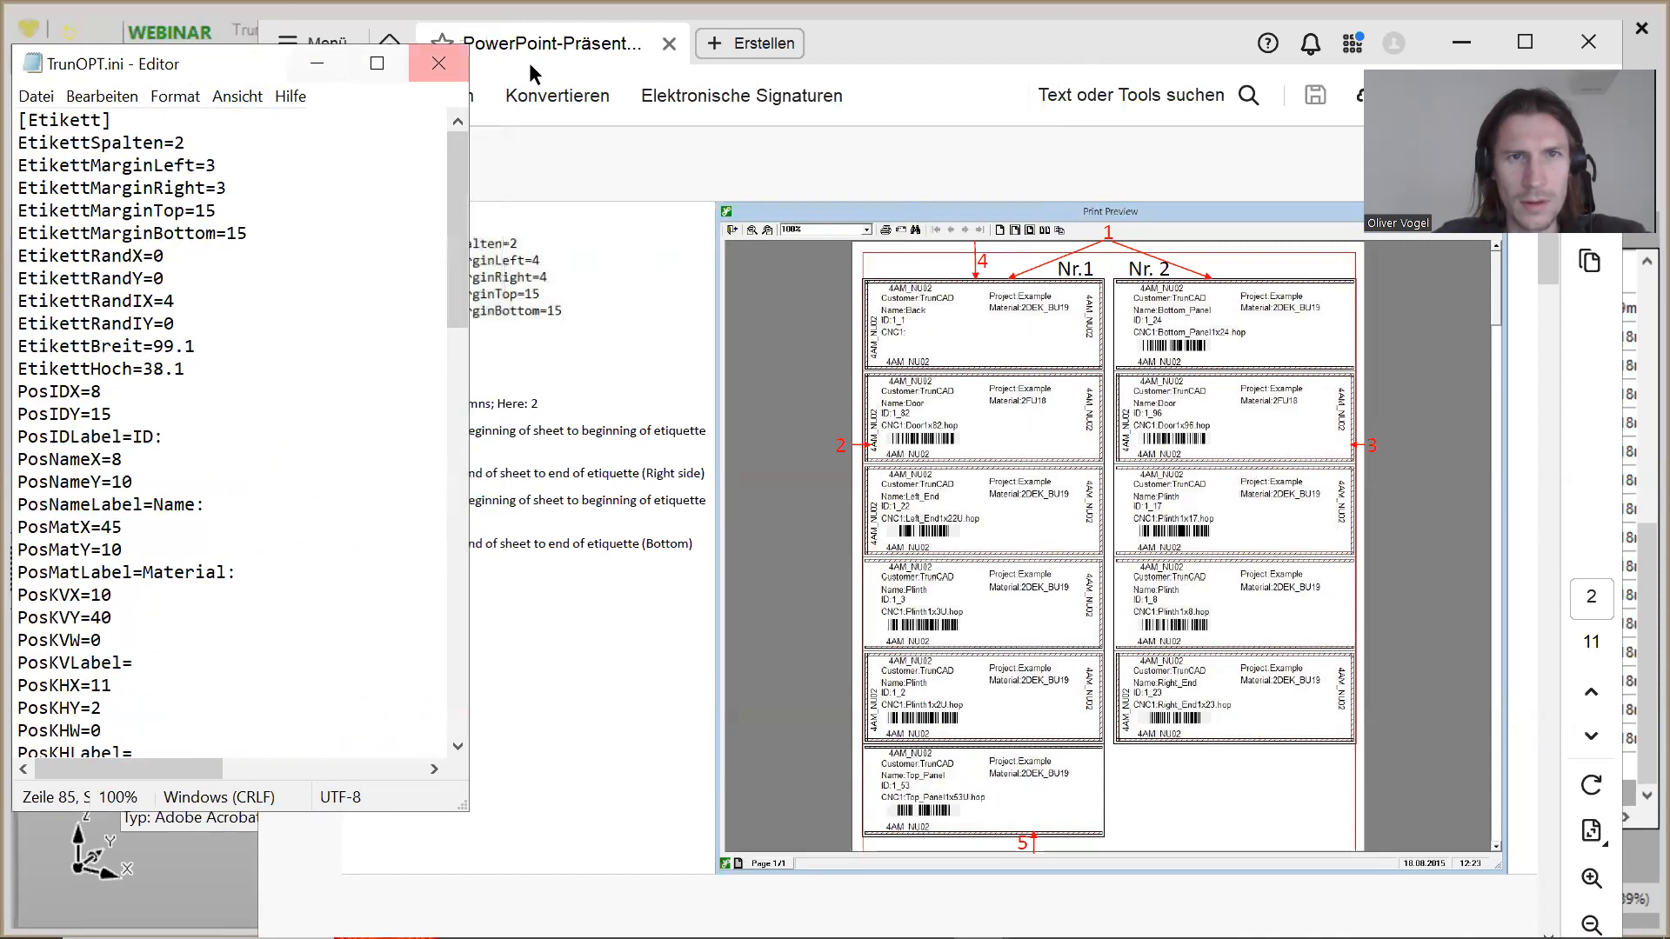
click(905, 40)
drag(906, 38, 1025, 21)
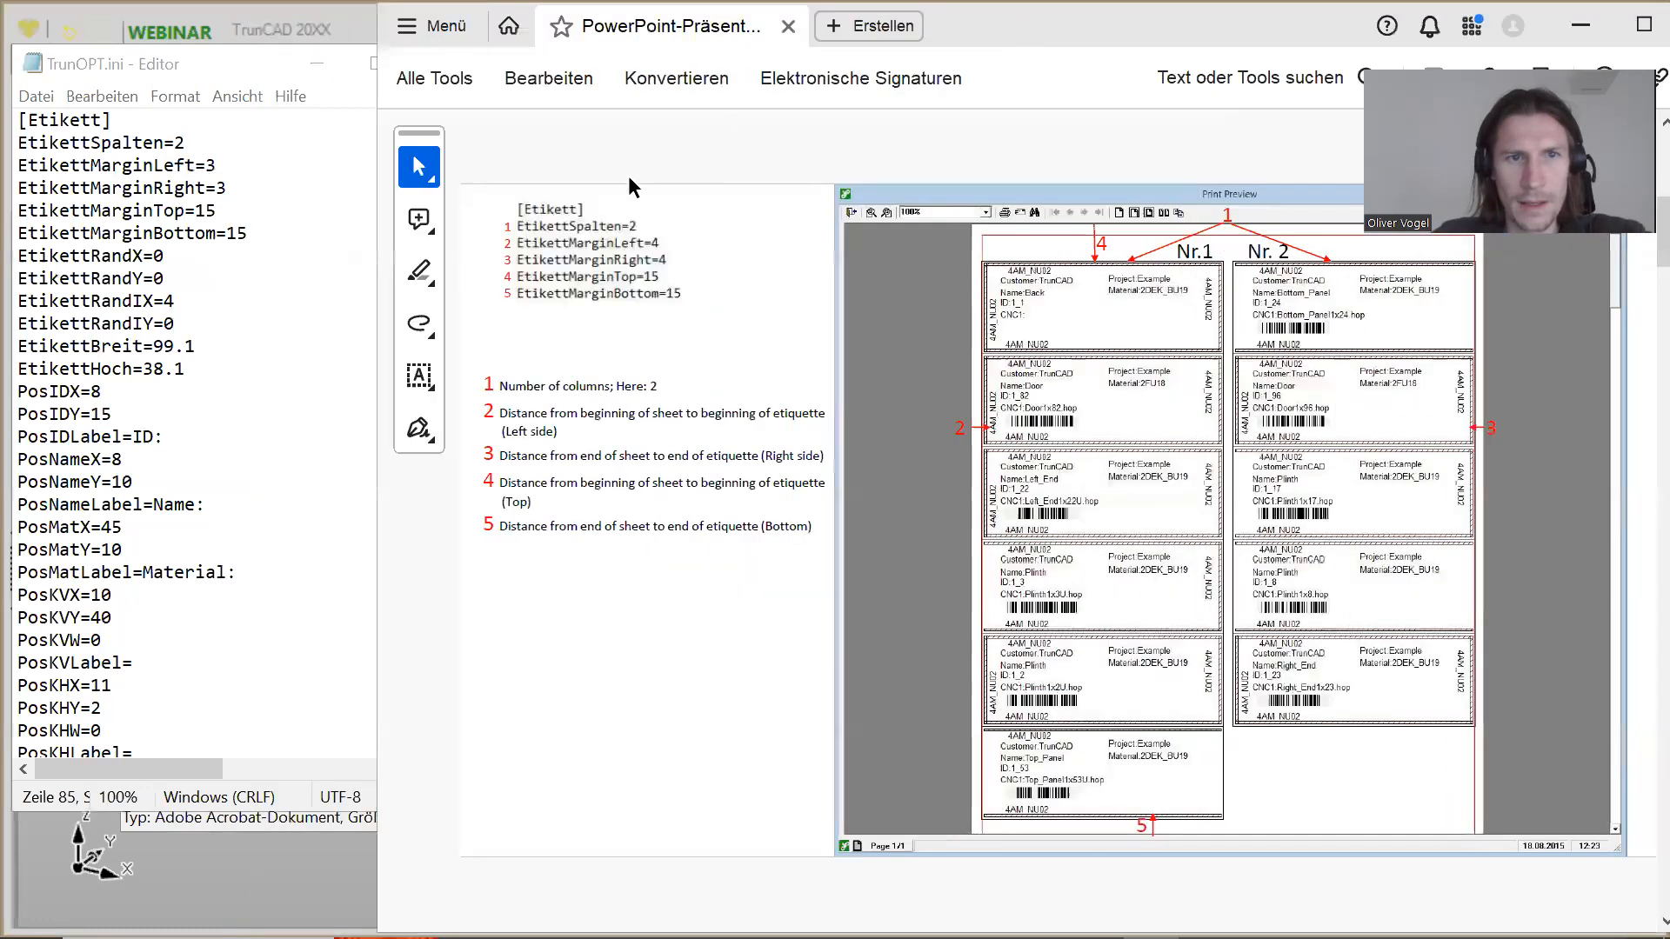
Step: Compare the EtikettSpalten, margin, spacing and size entries with the guide's explanations, continuing to the ID and name position page
click(178, 142)
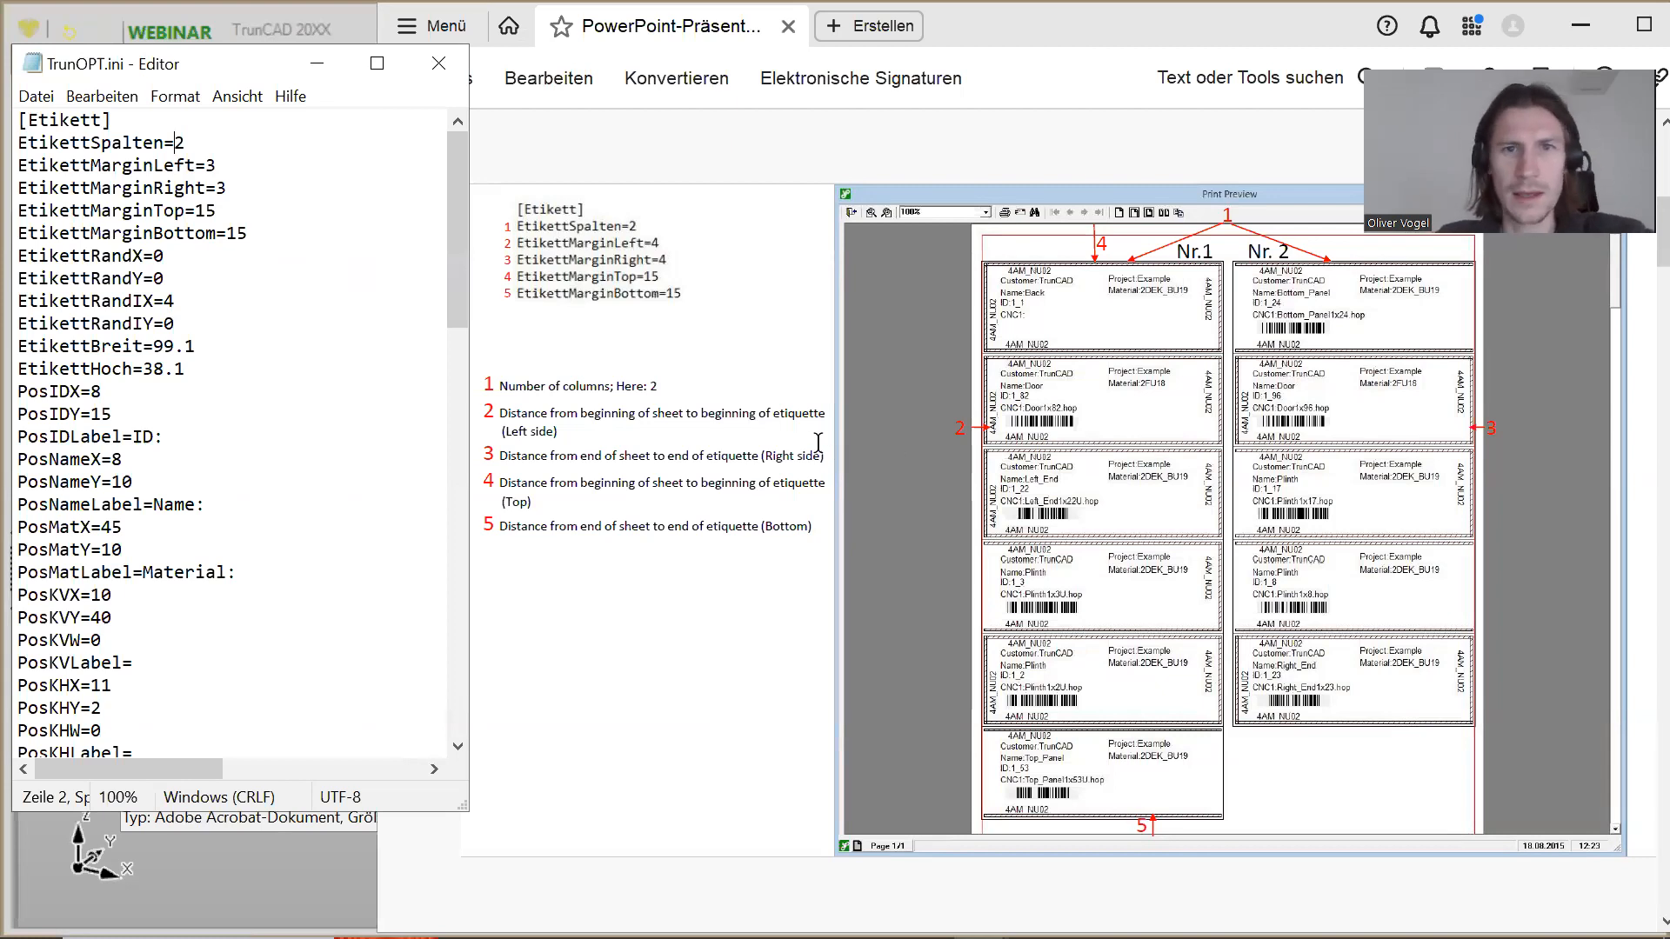
scroll(821, 442, down, 1)
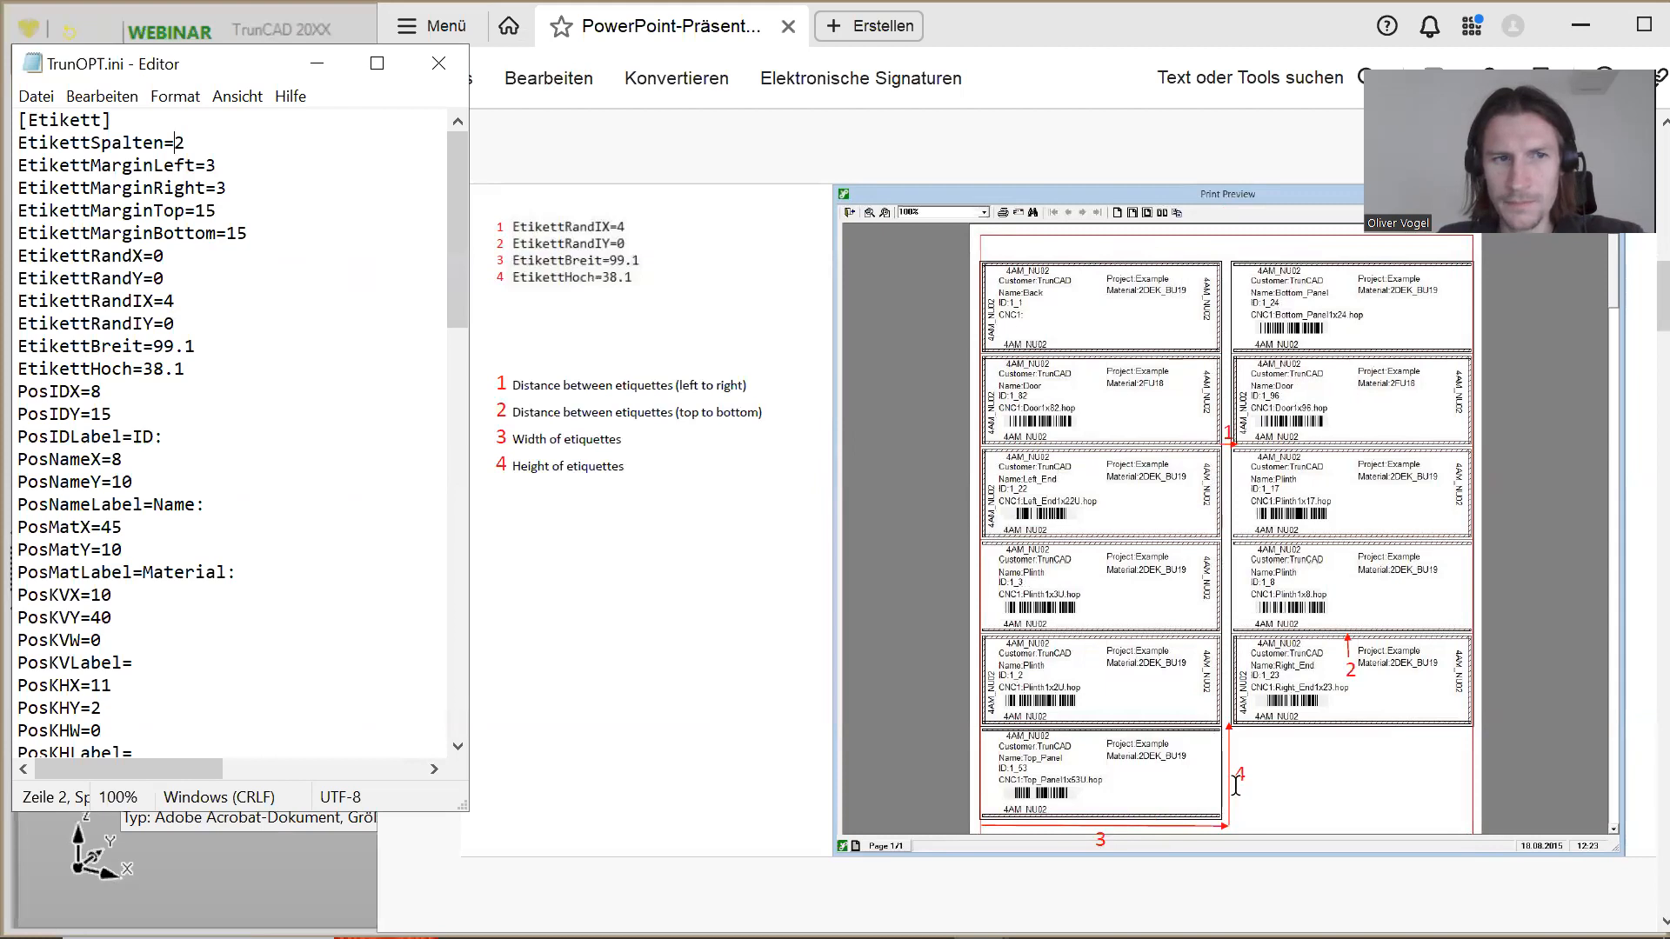
scroll(1236, 785, down, 1)
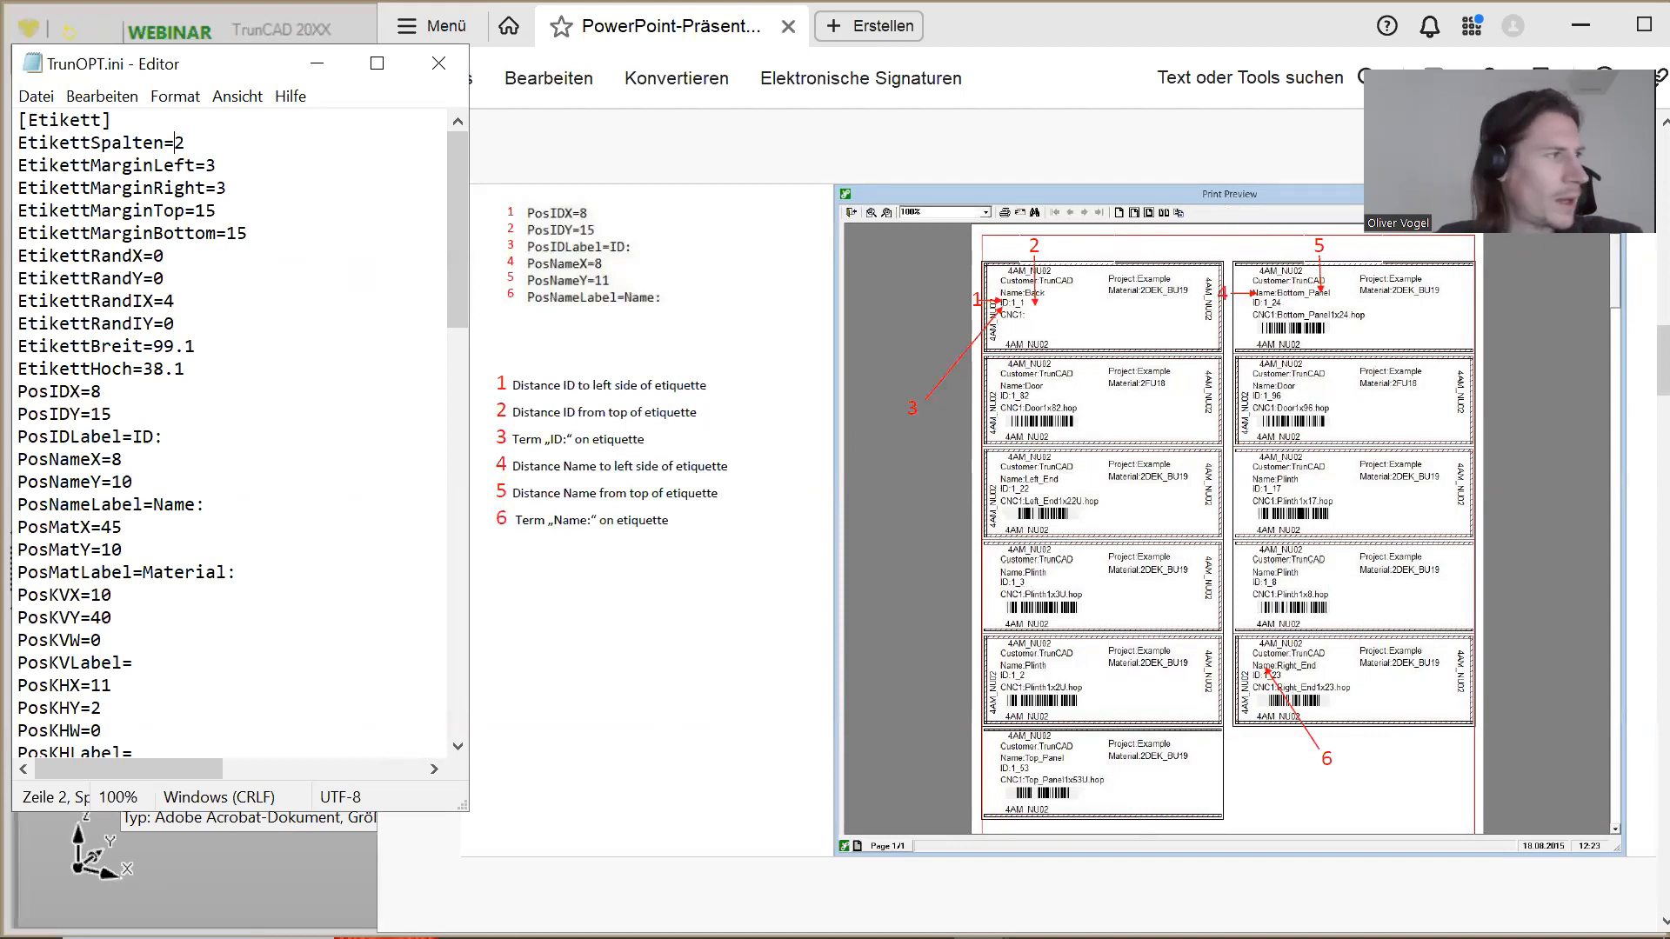
Step: Switch to the browser and look over the already open Starter Webinars page
key(alt+Tab)
click(341, 107)
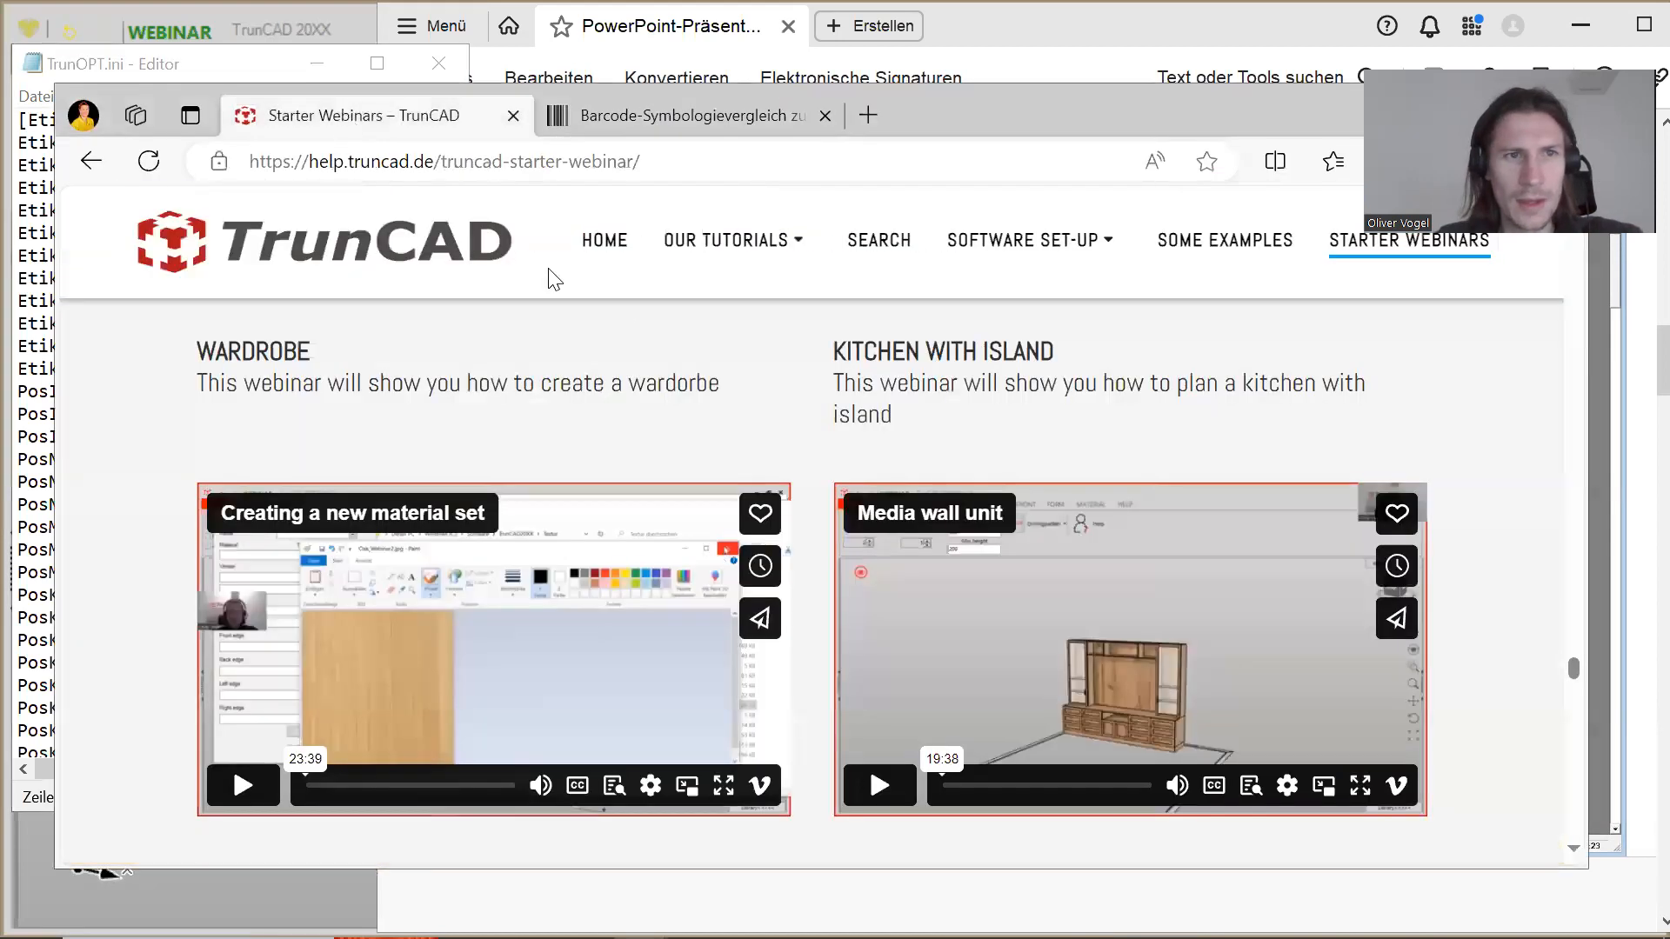
scroll(809, 400, up, 5)
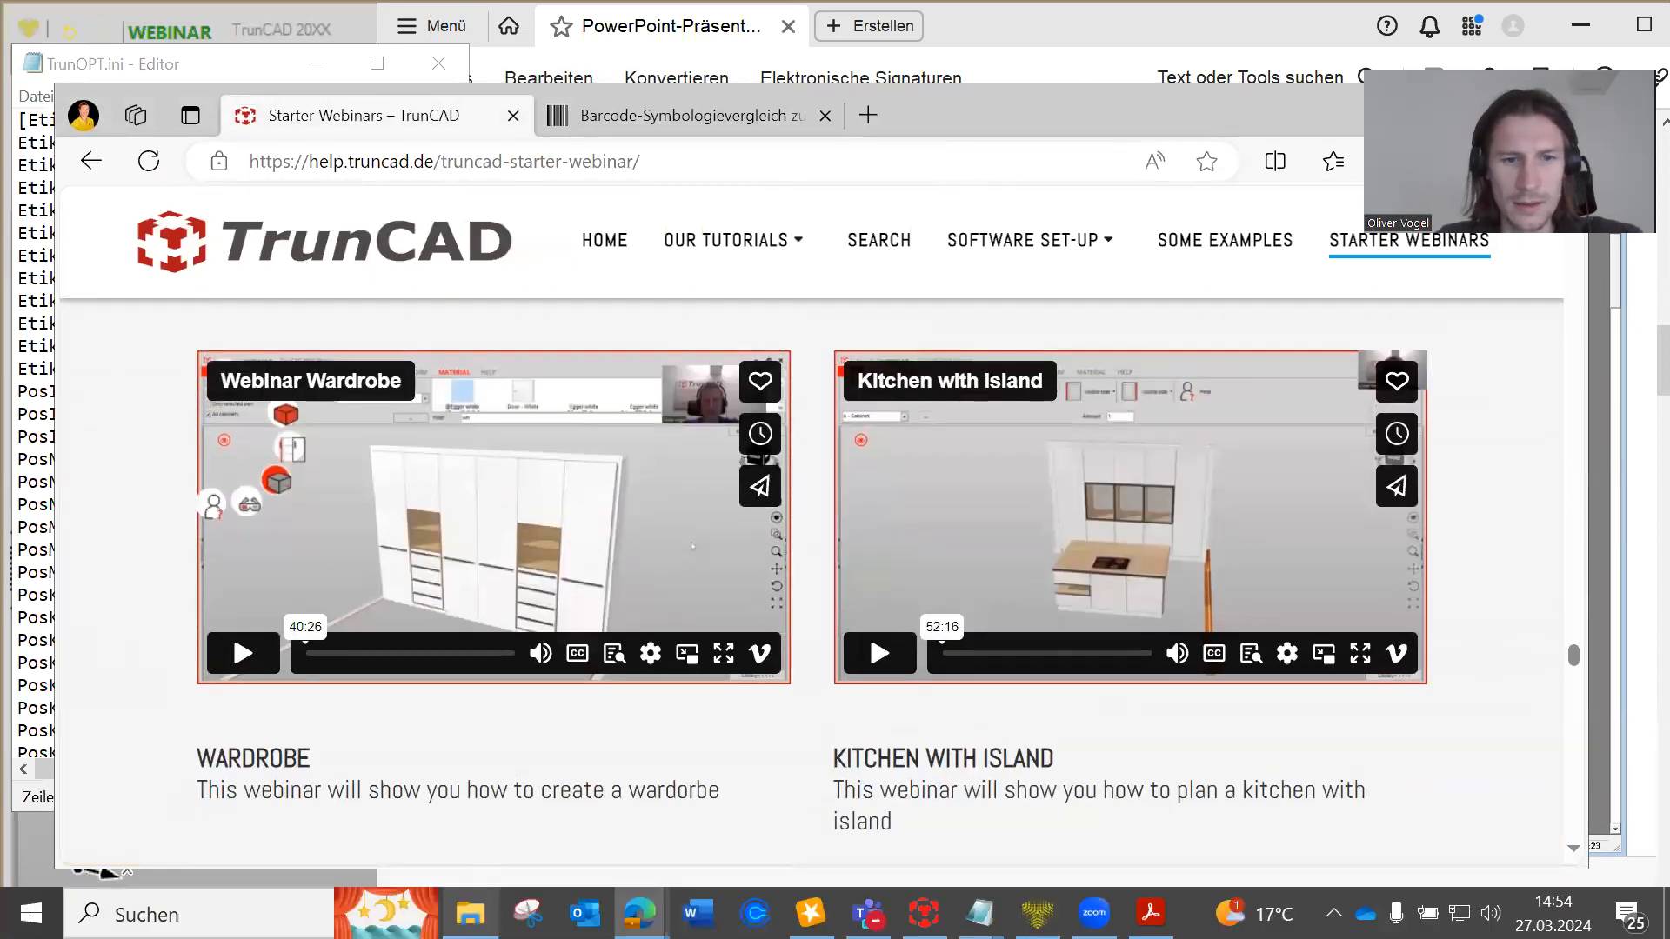
Step: Switch to TrunCAD and open the free tutorial website from its help functions
click(923, 913)
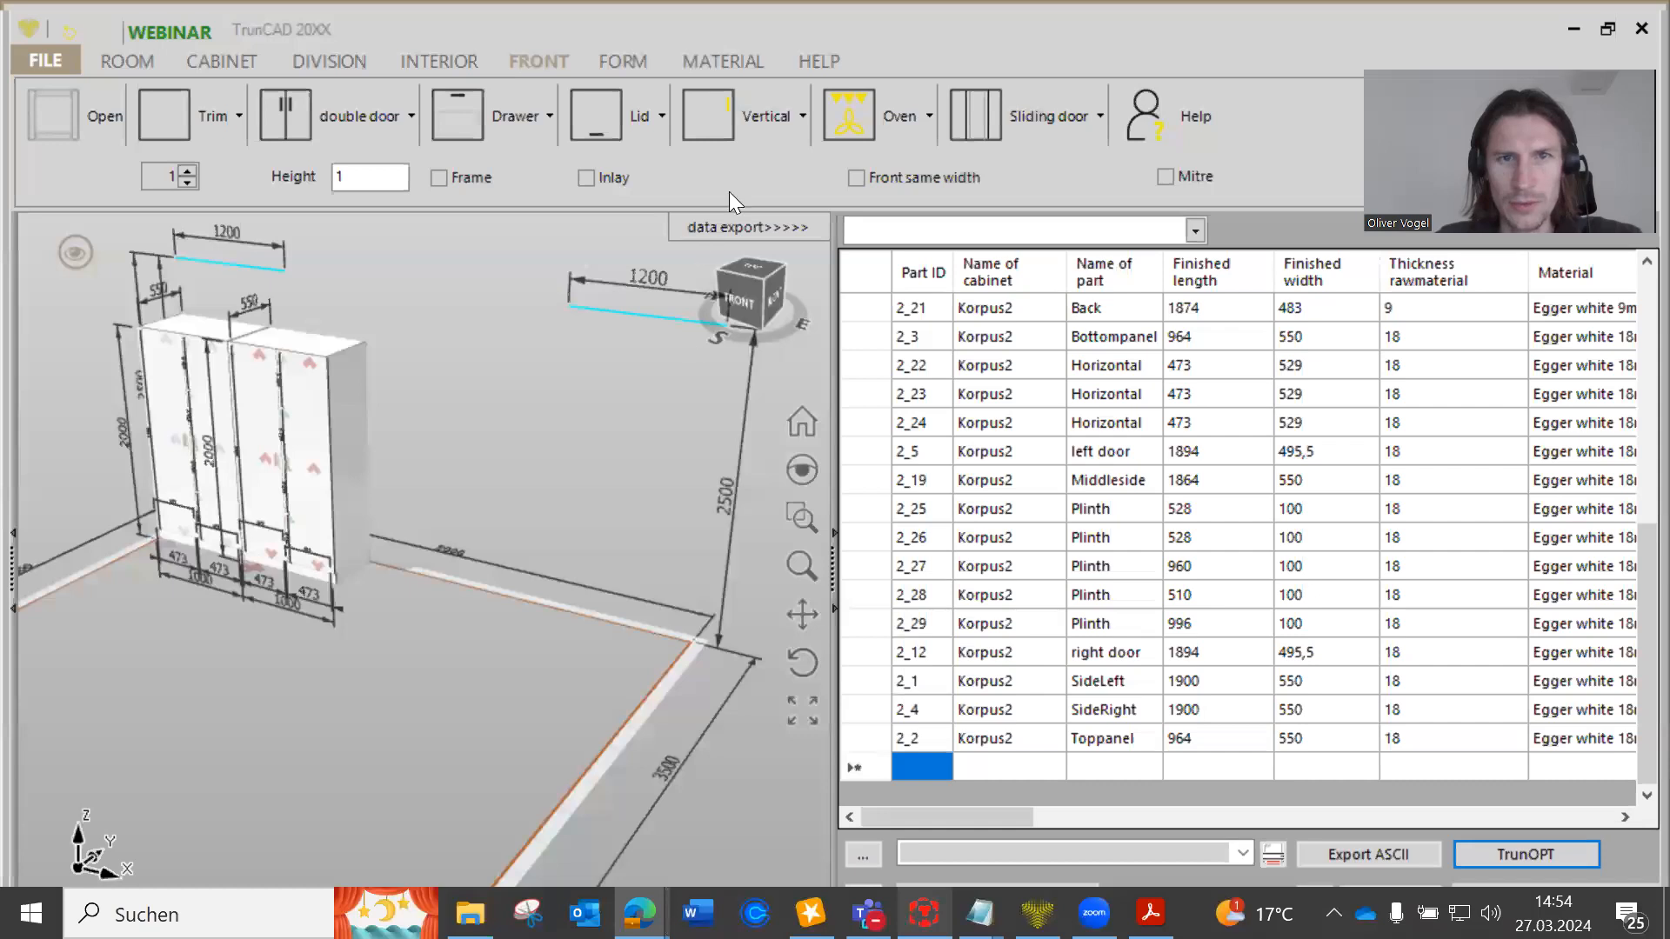
click(821, 58)
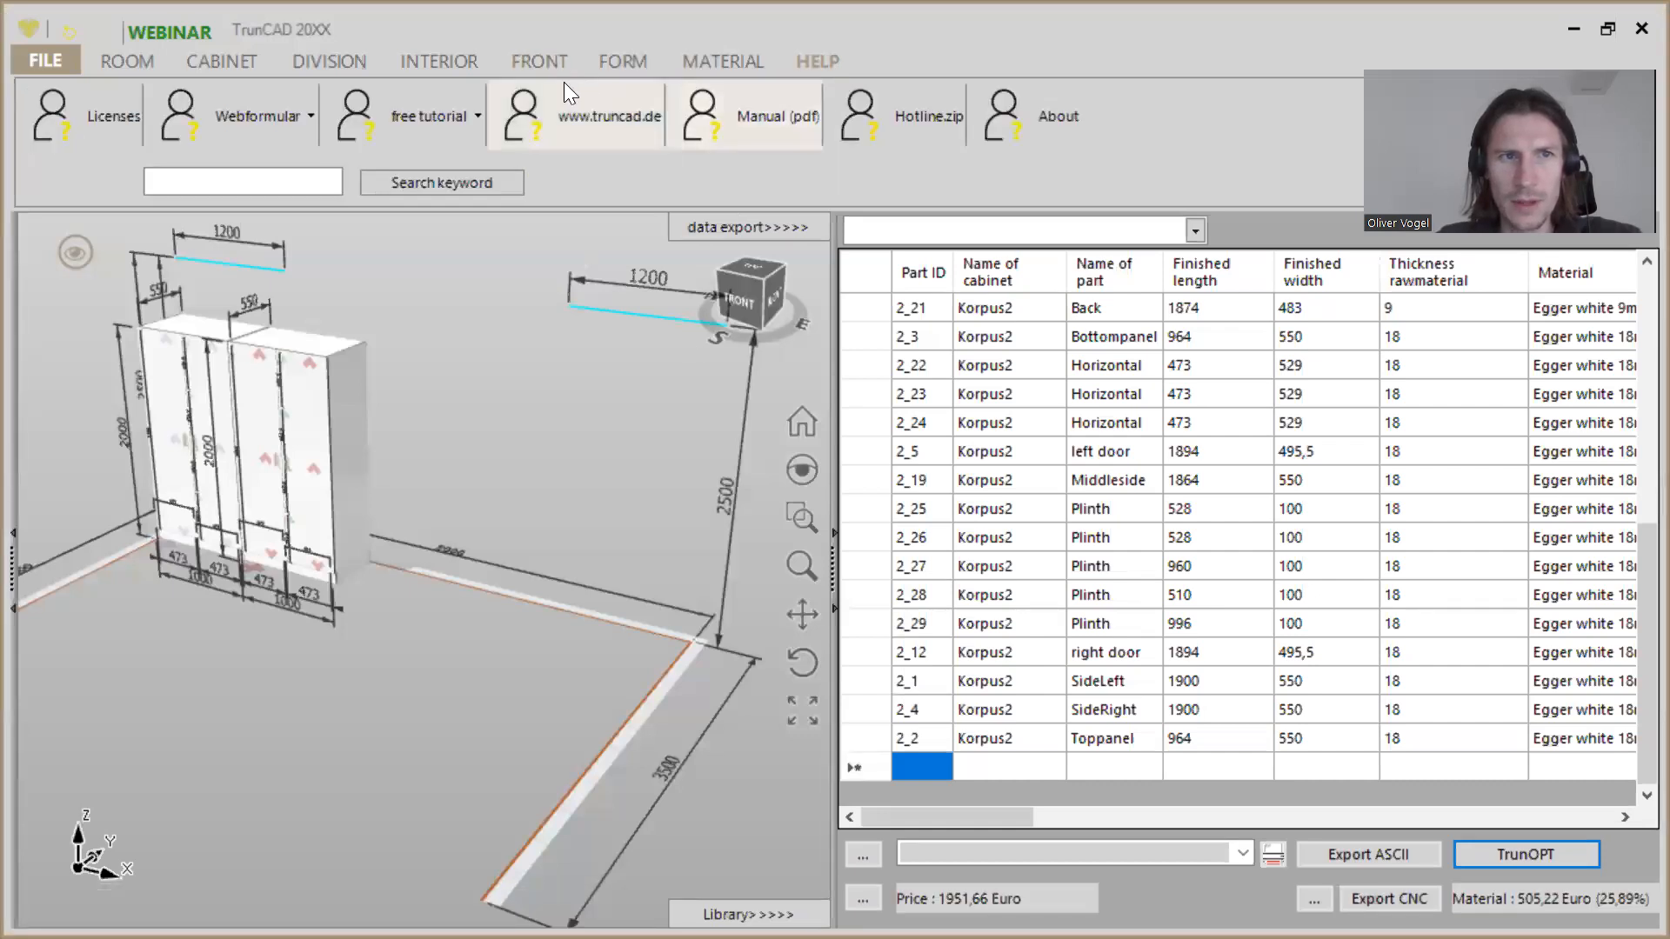
click(442, 116)
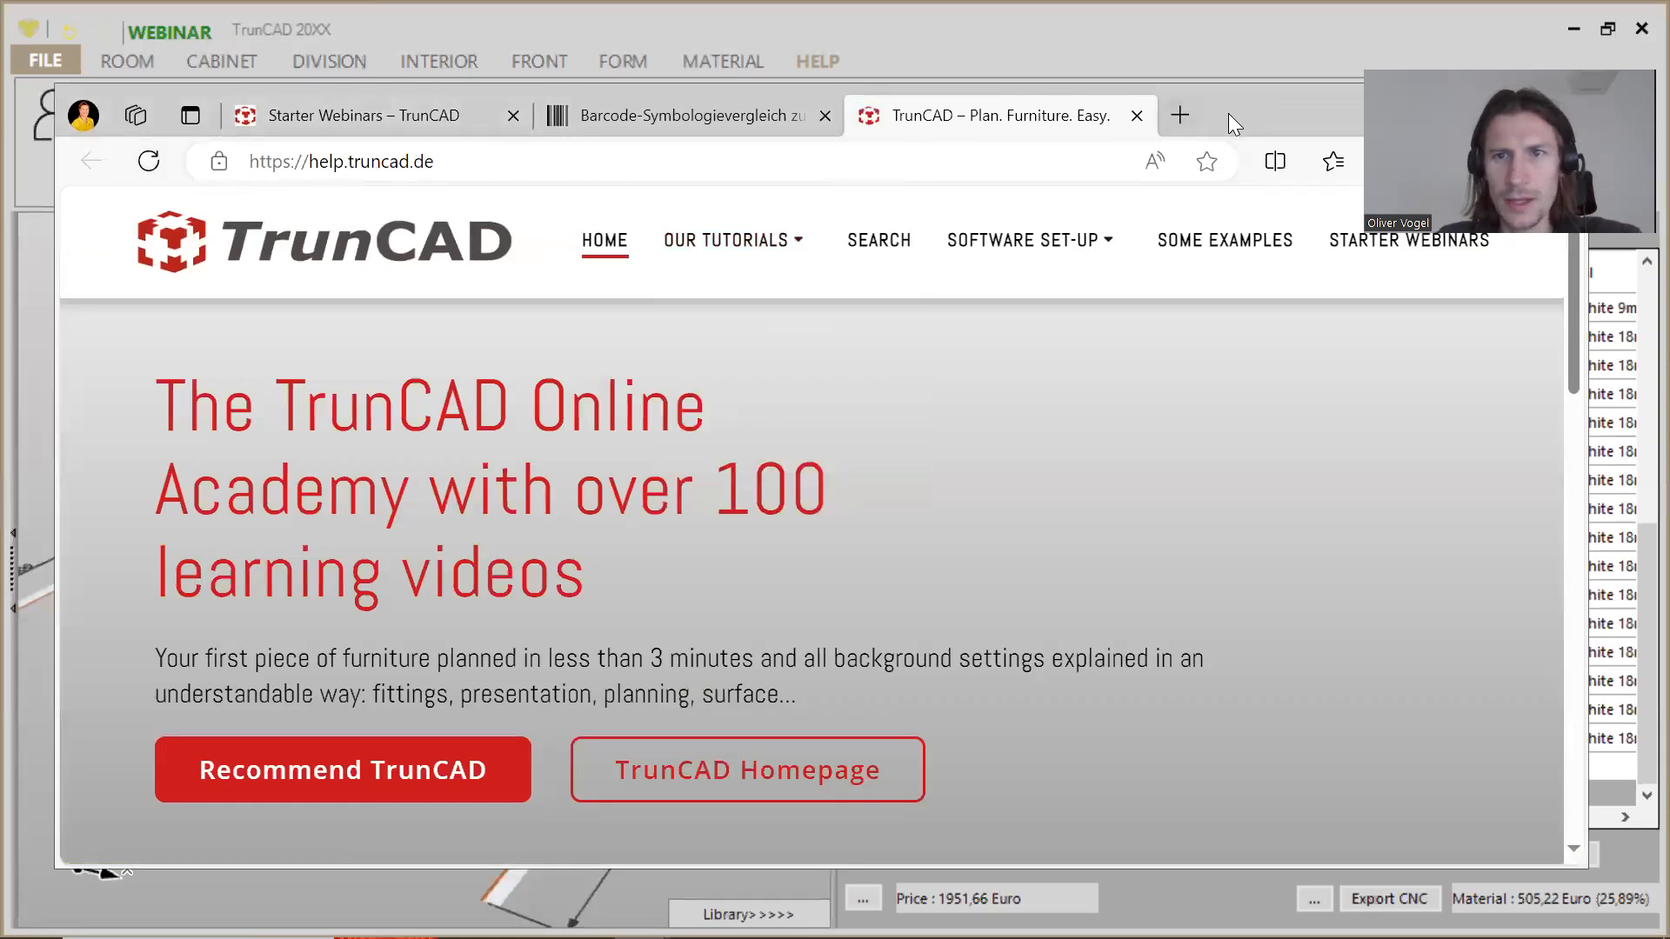
Step: Open the Starter Webinars page of the tutorial website and maximize the browser window
drag(1228, 113, 1210, 141)
click(1367, 287)
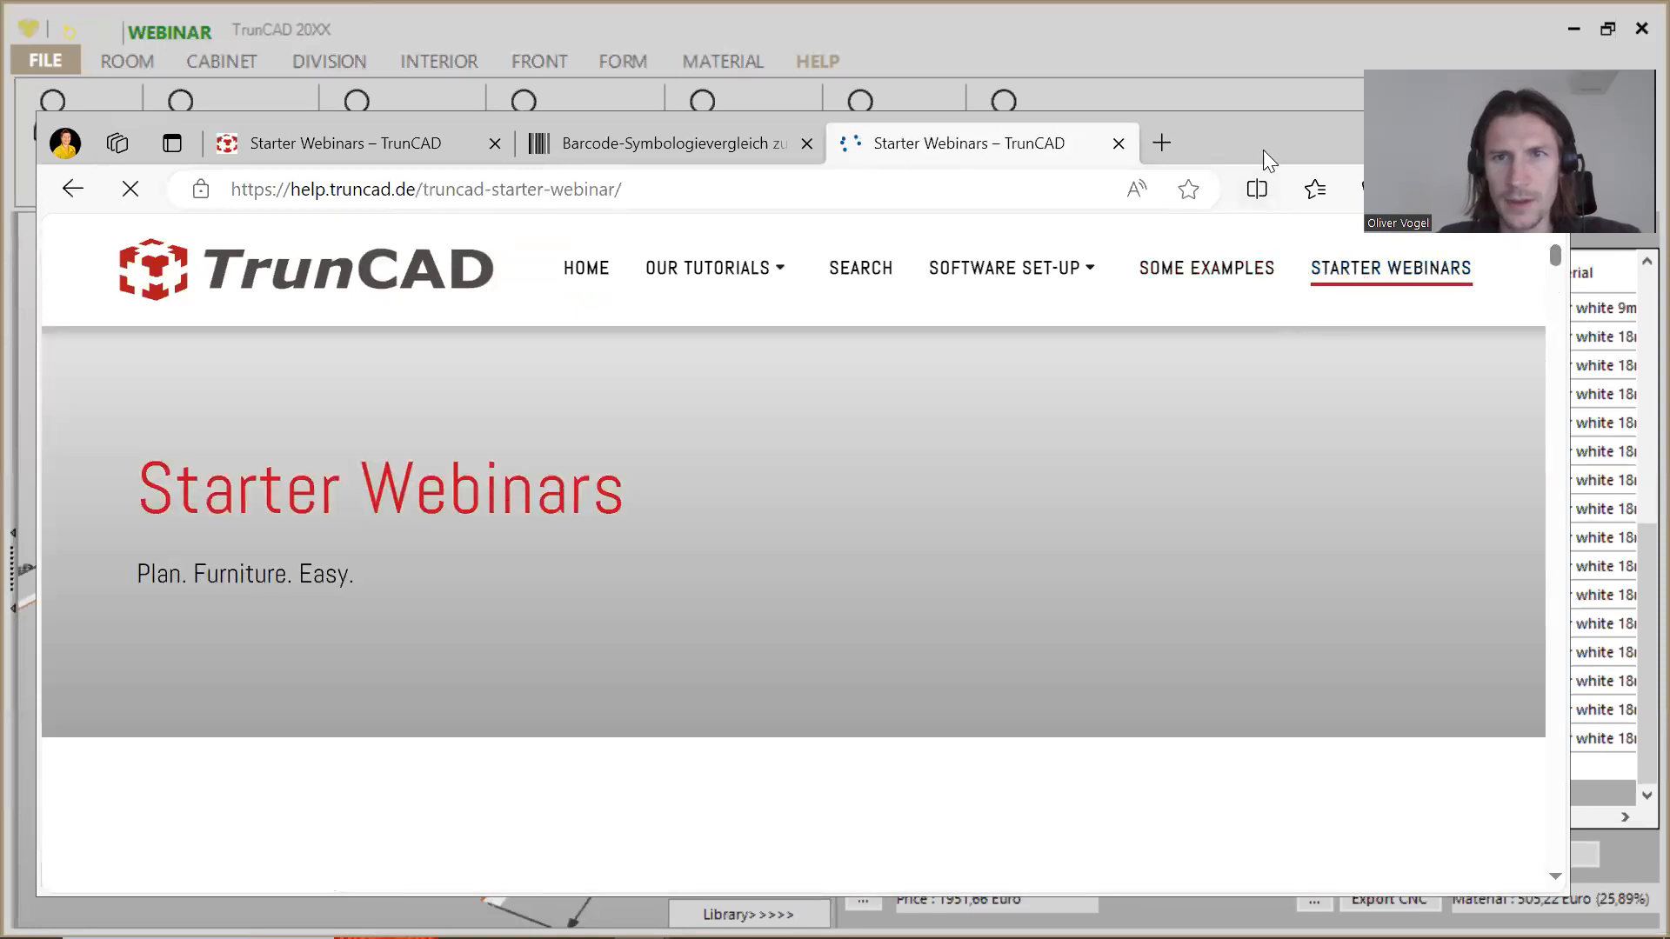
drag(1263, 141, 1261, 45)
click(1478, 41)
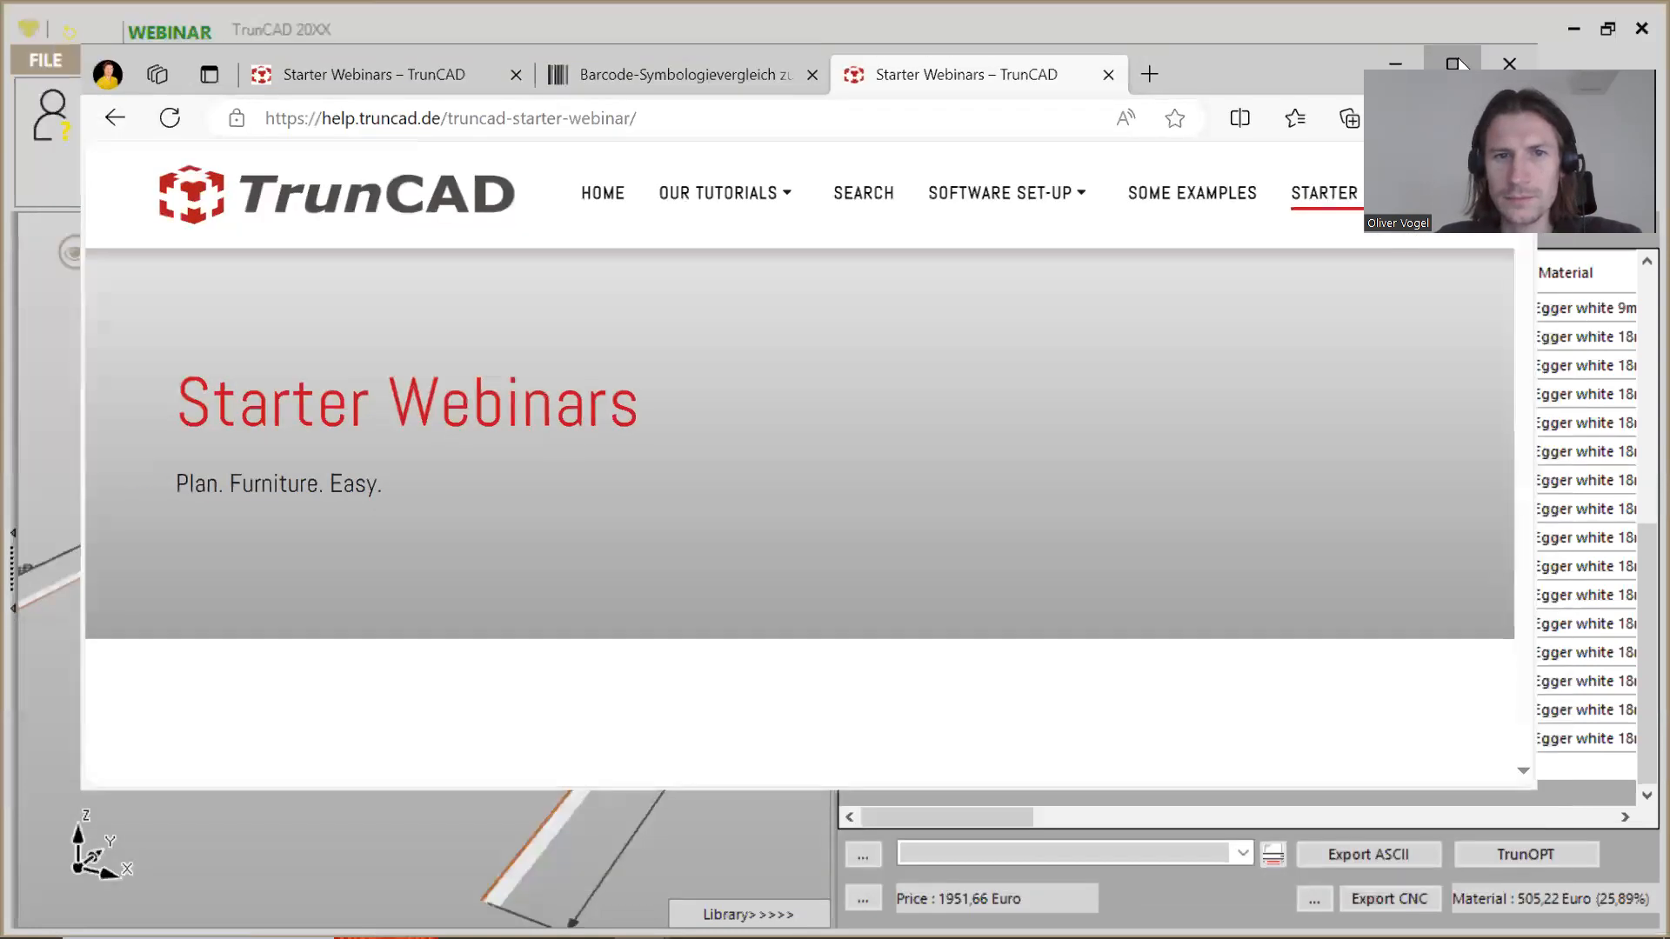
Step: Browse the Starter Webinars list for the video on TrunOPT setting of panel optimisation and labels
scroll(706, 578, down, 5)
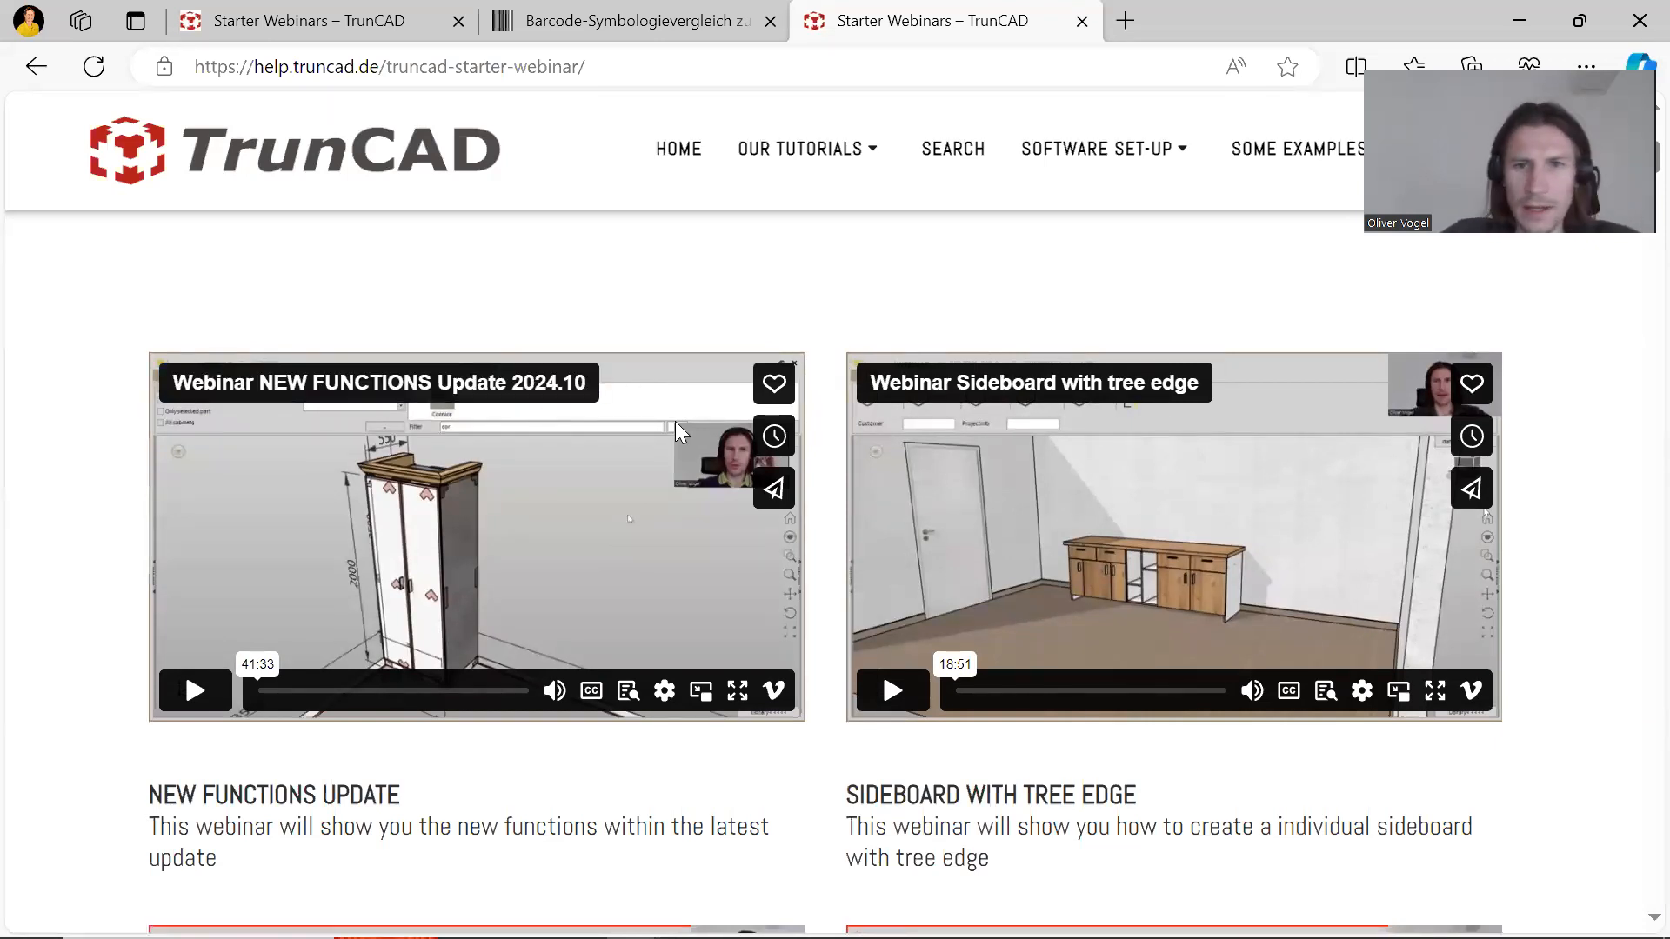
scroll(813, 502, down, 9)
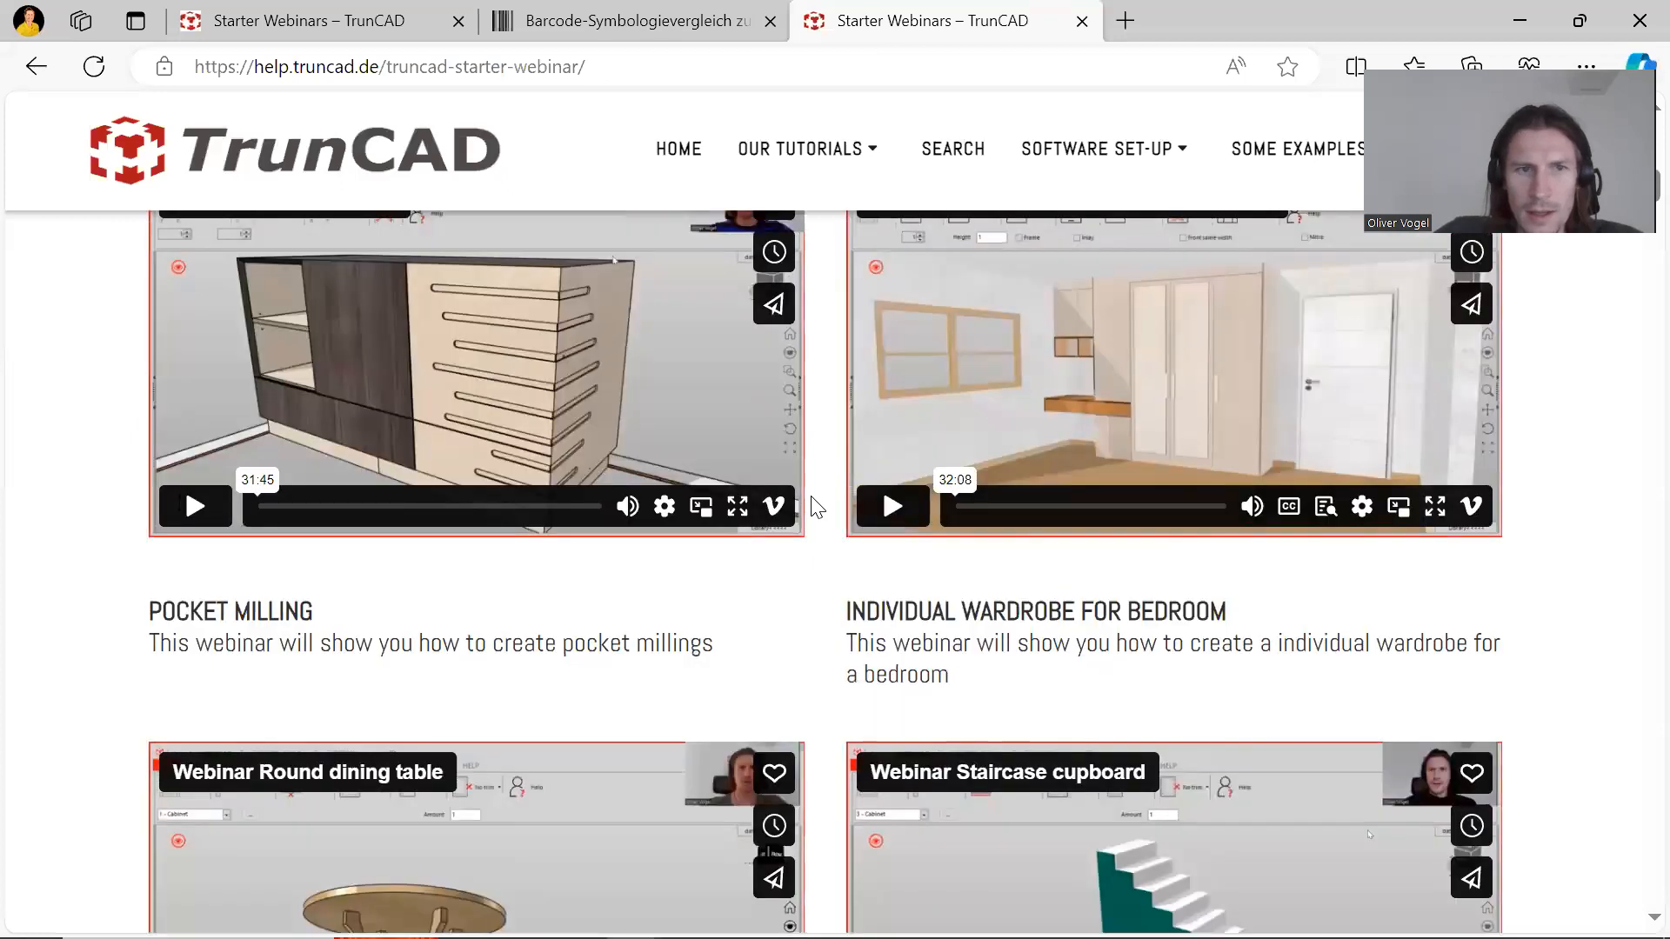
scroll(816, 507, up, 1)
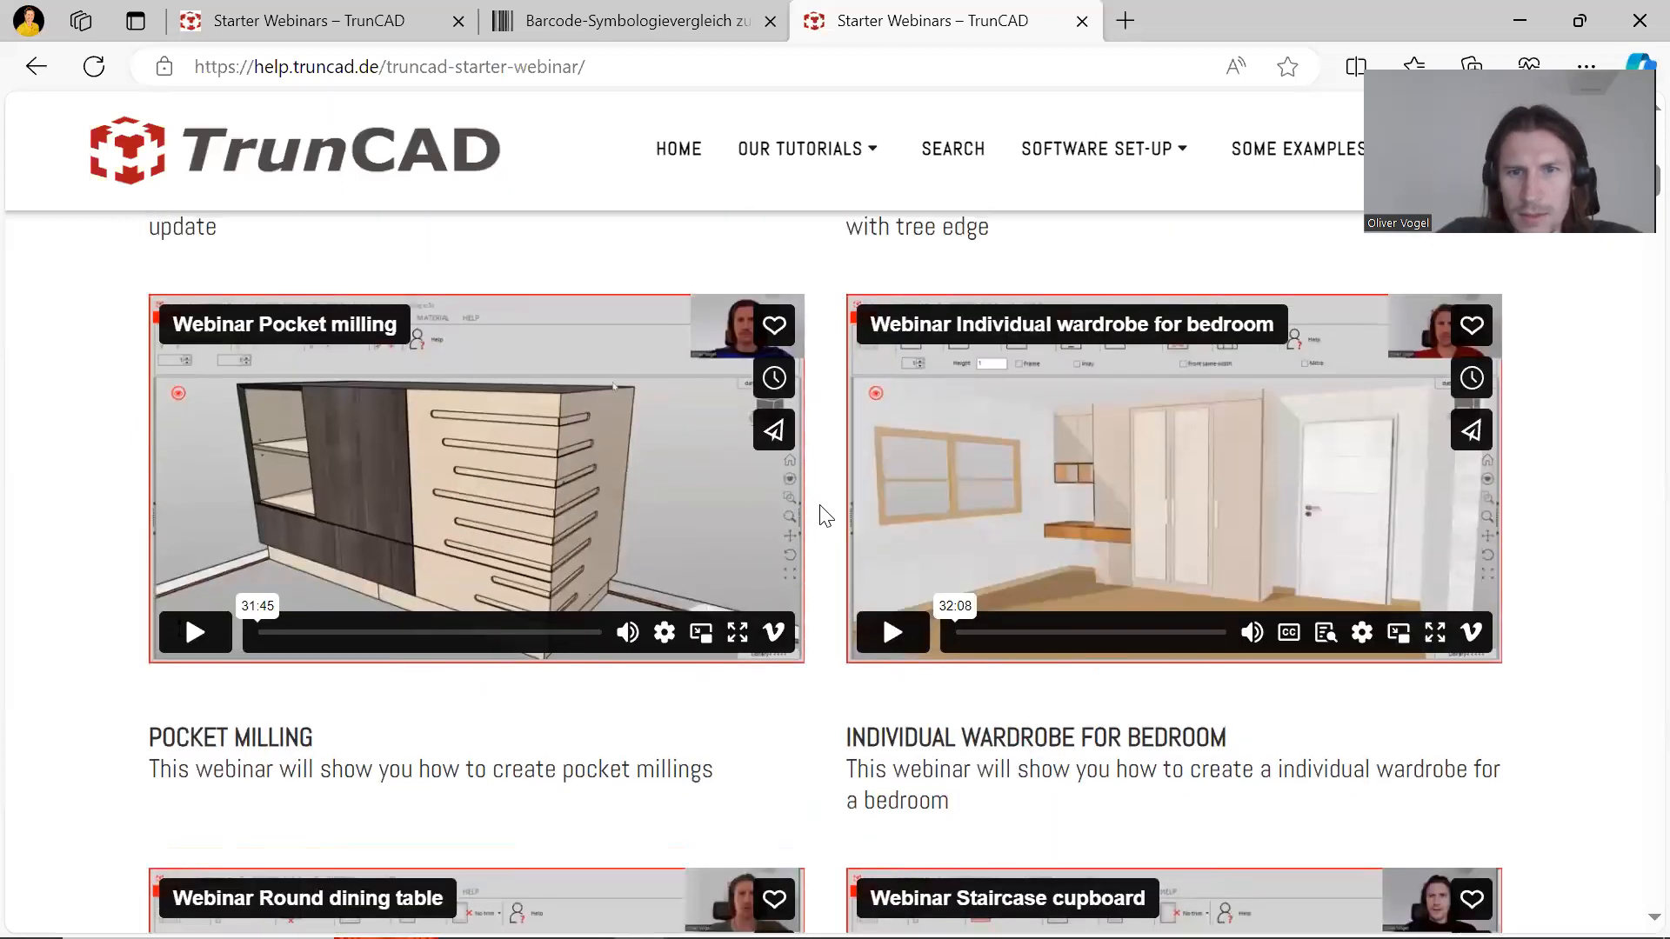
scroll(824, 515, down, 15)
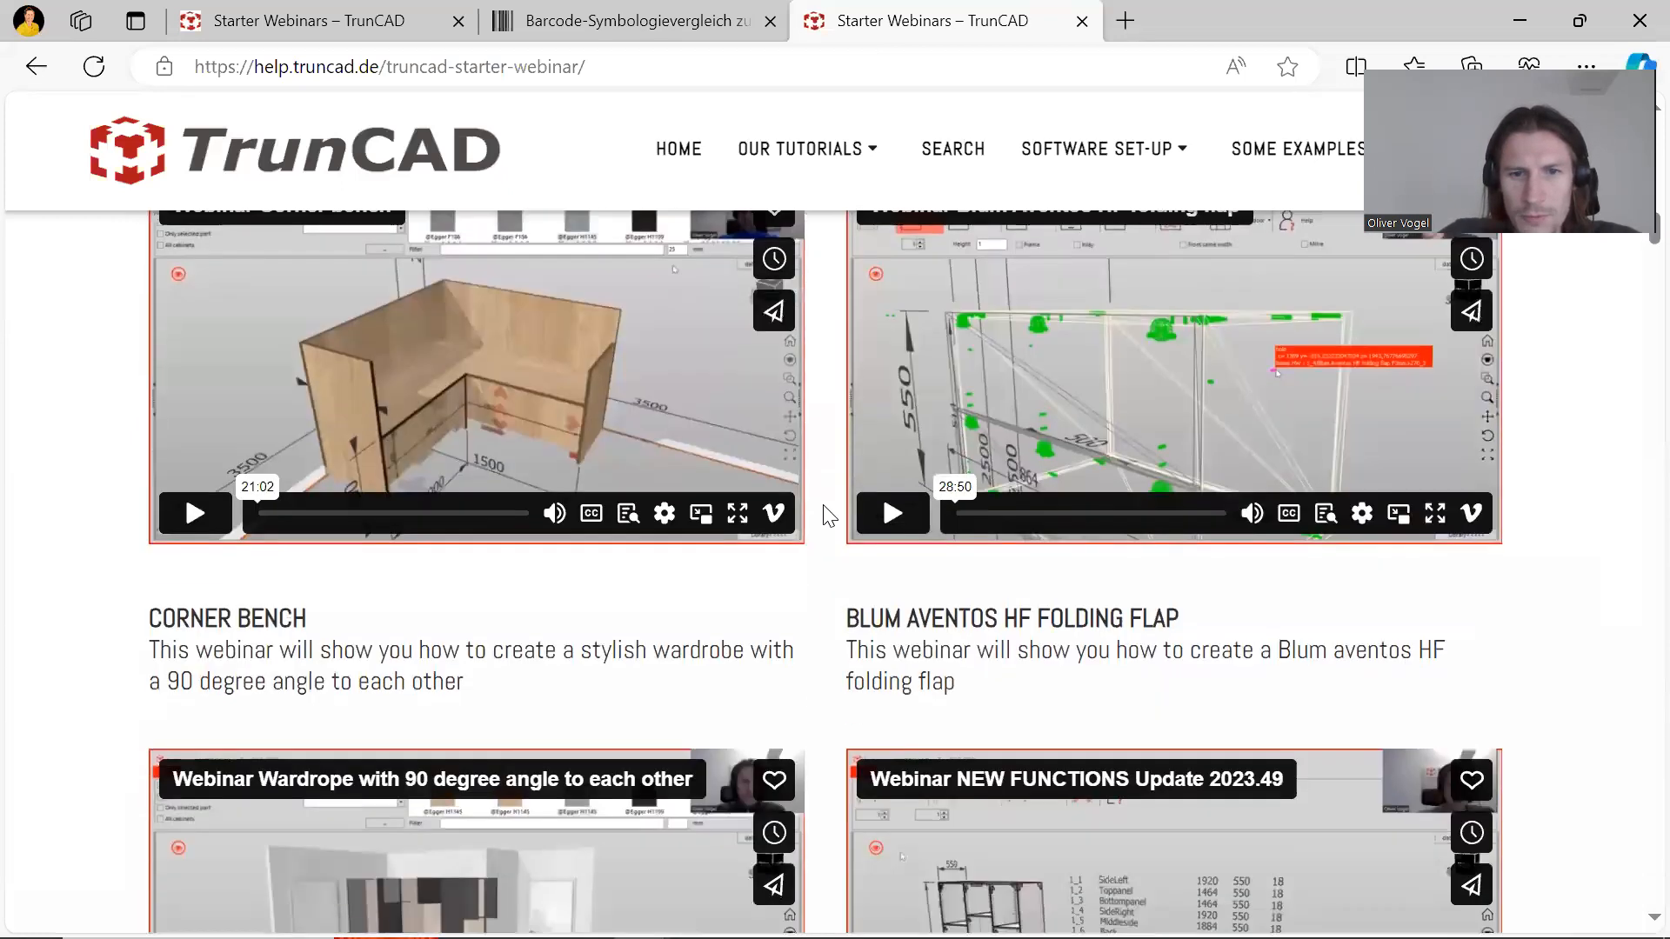
scroll(829, 516, down, 7)
scroll(829, 516, down, 12)
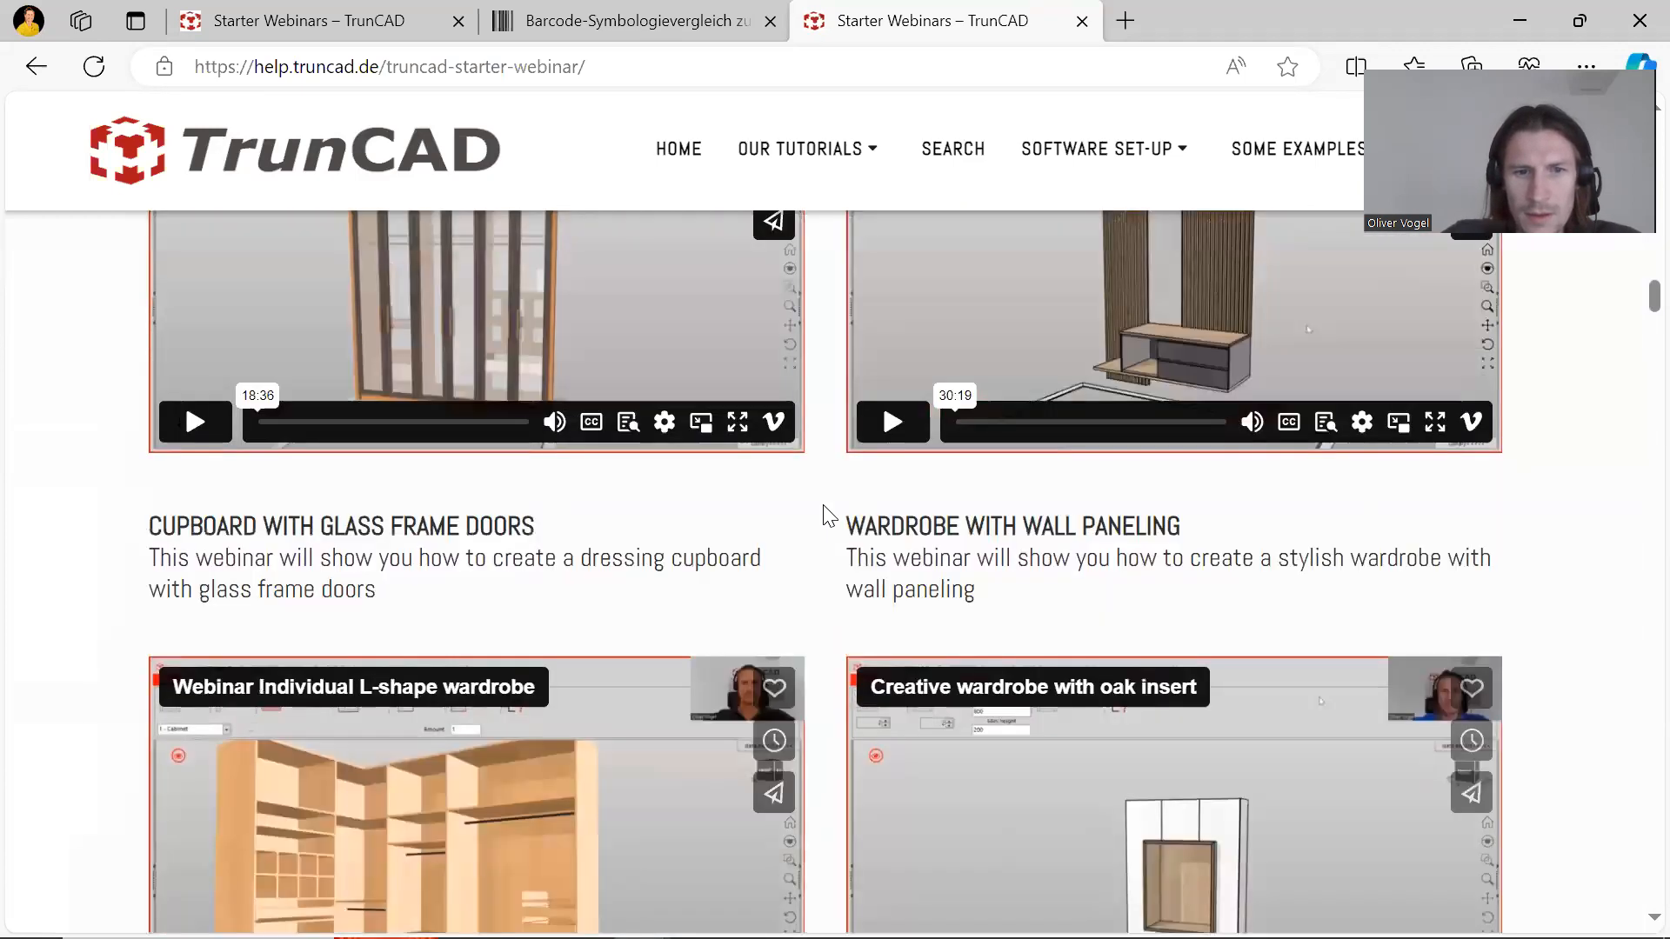
scroll(829, 516, down, 12)
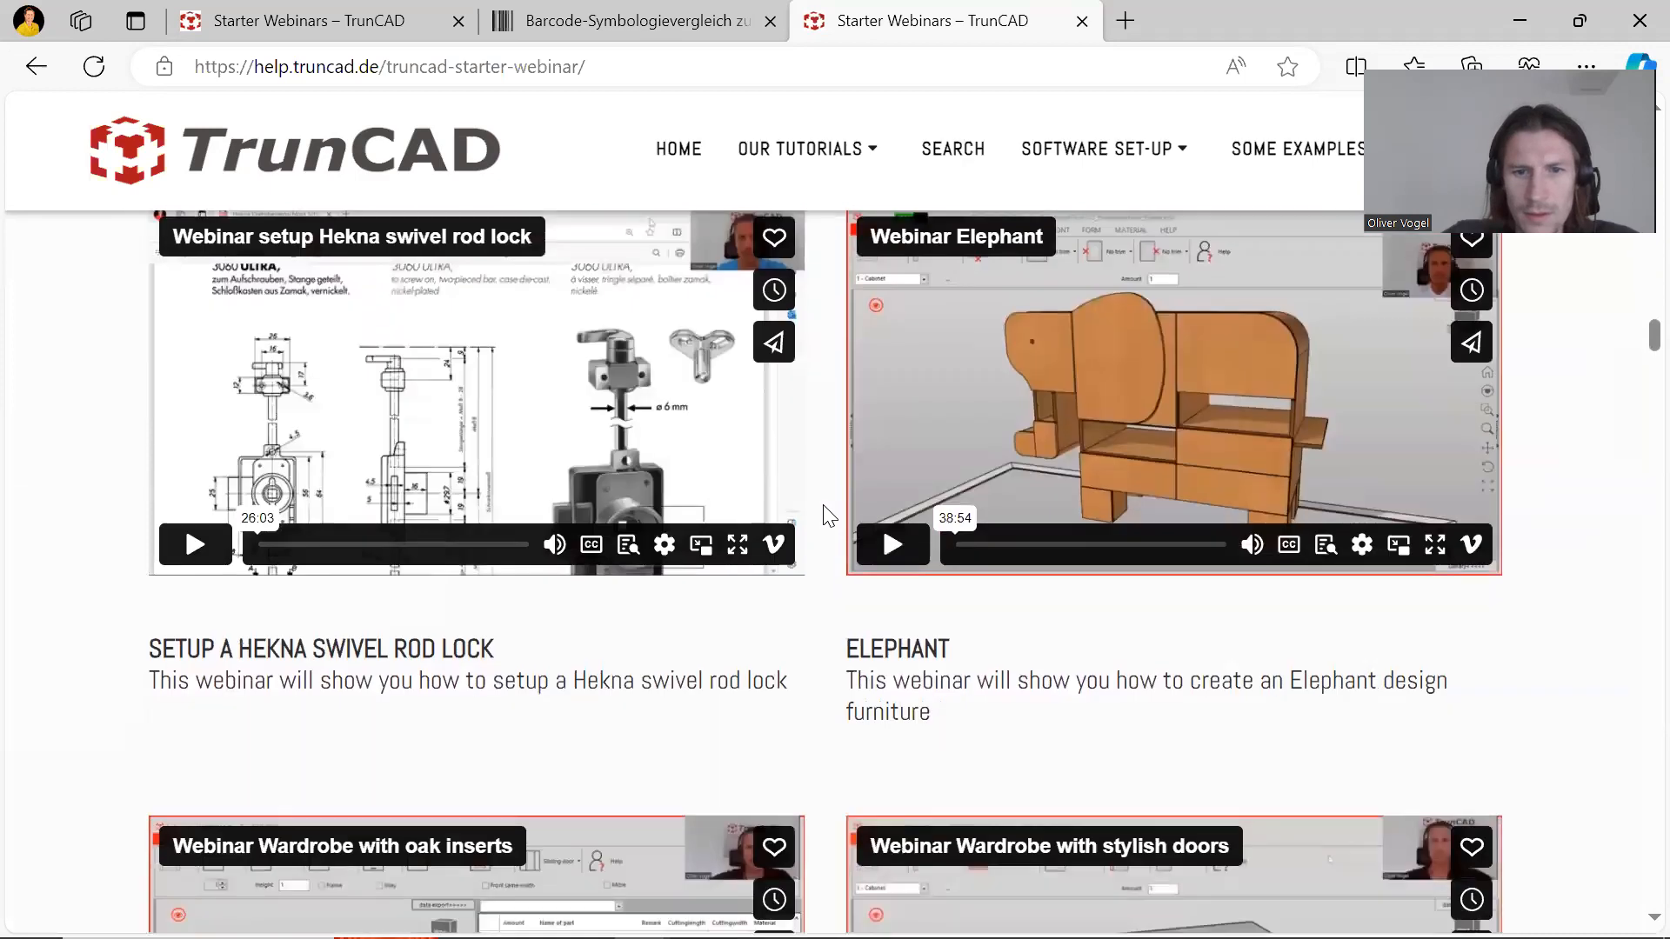
scroll(829, 516, down, 18)
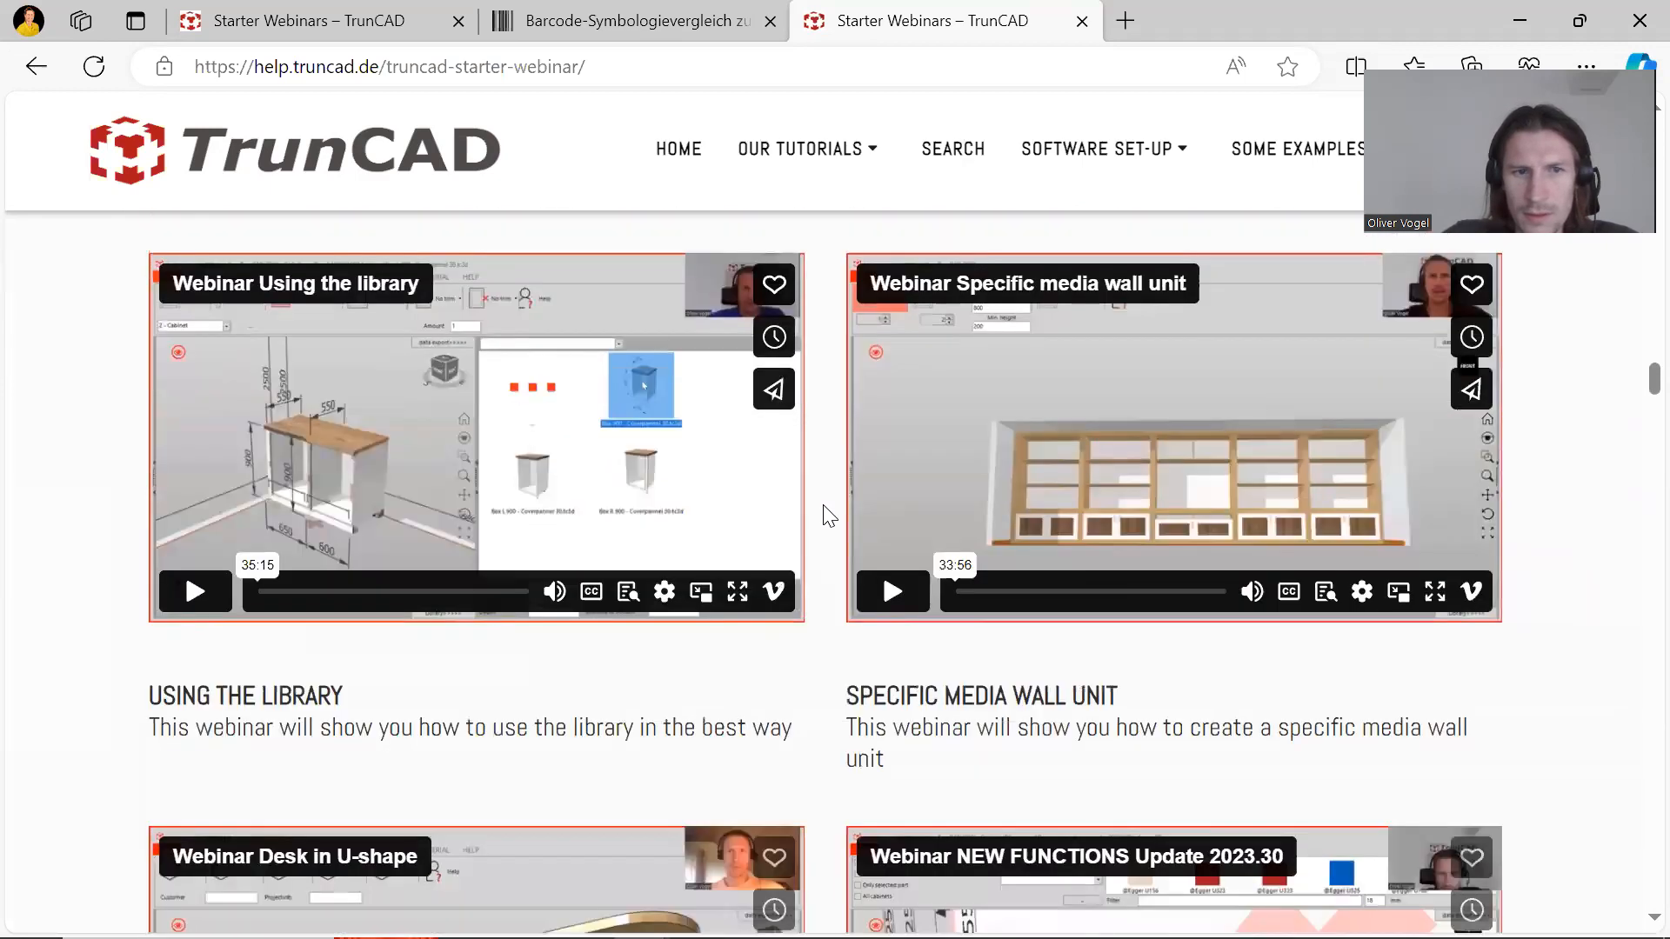
scroll(828, 516, down, 12)
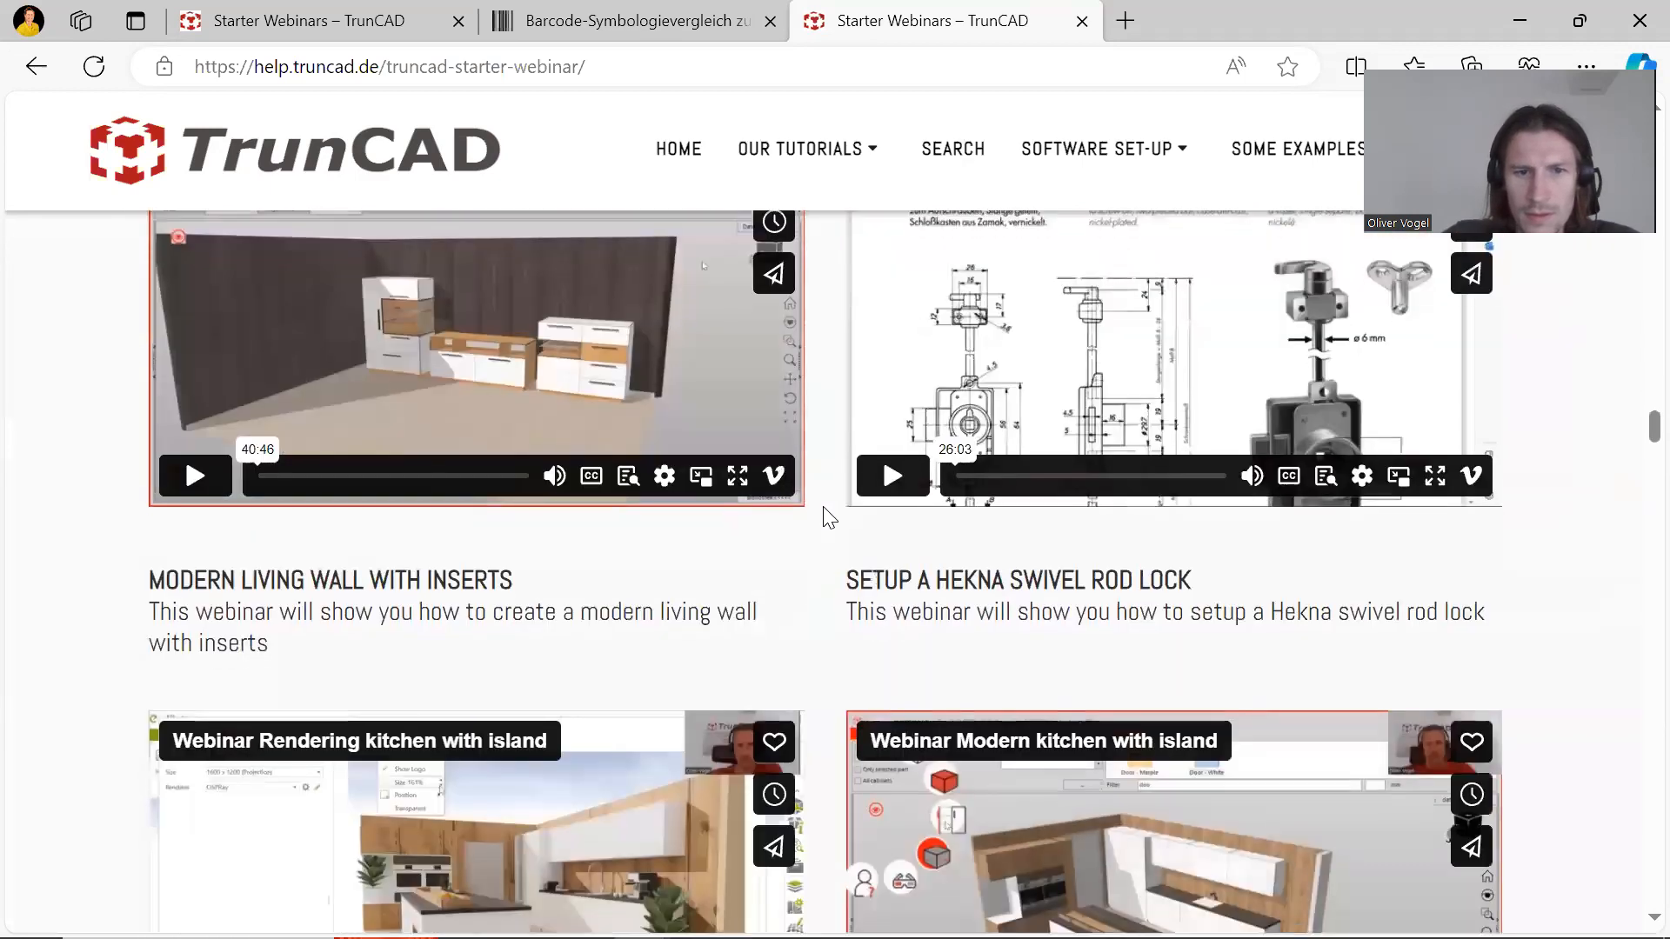
scroll(829, 519, down, 16)
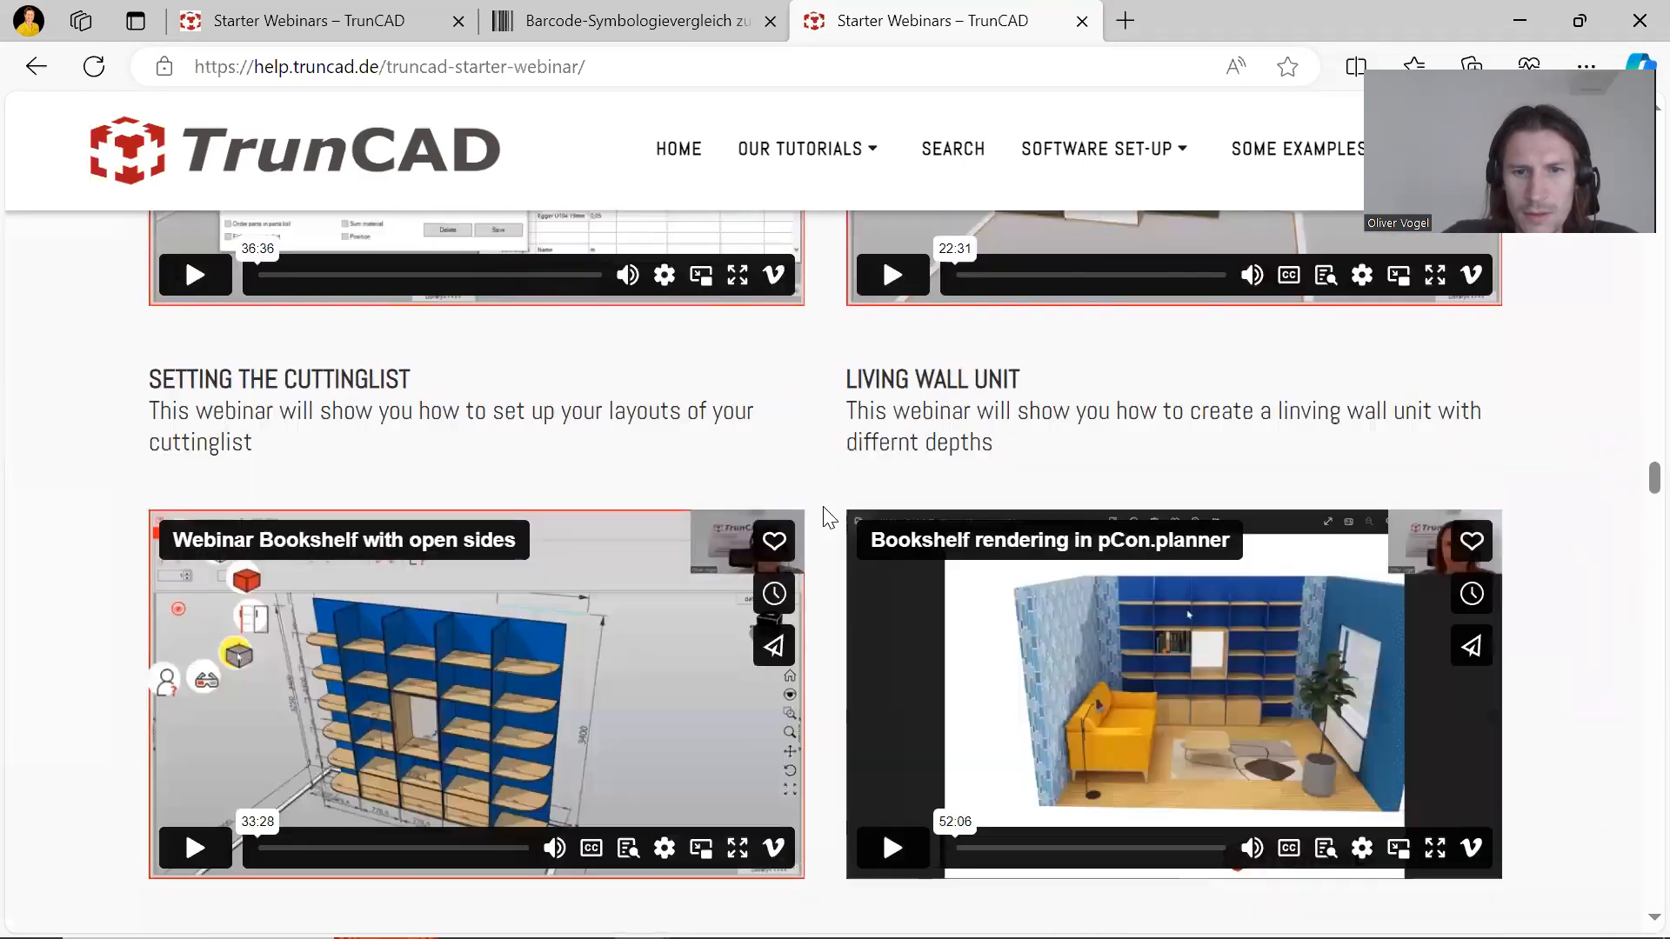
scroll(829, 518, down, 10)
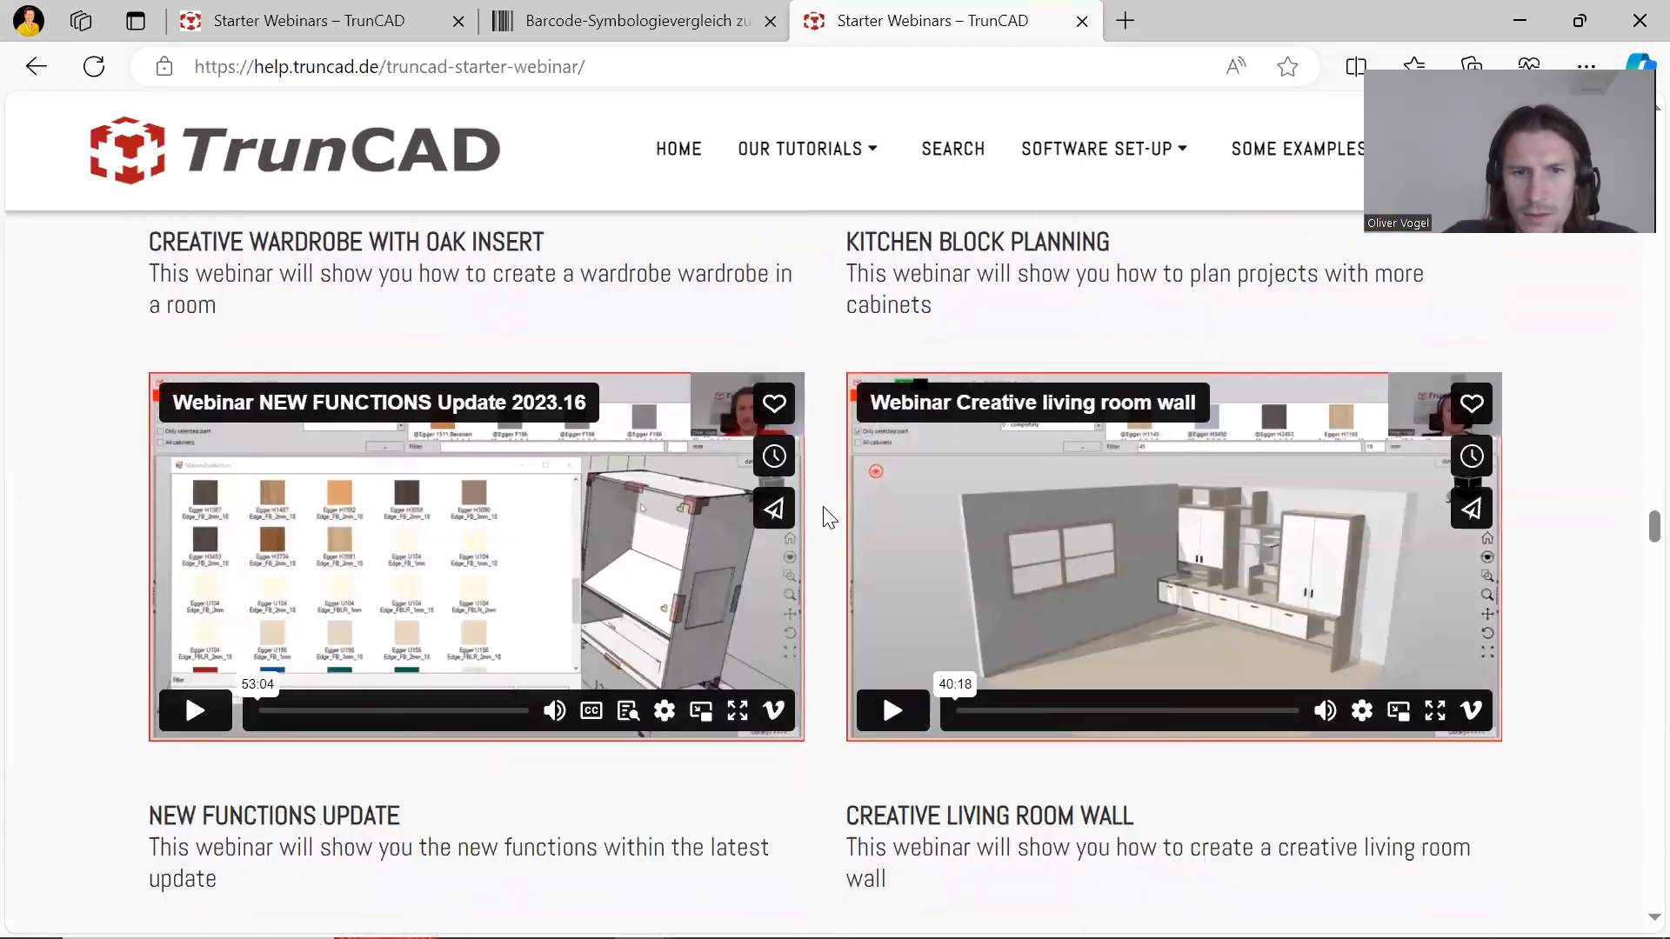
scroll(829, 518, down, 13)
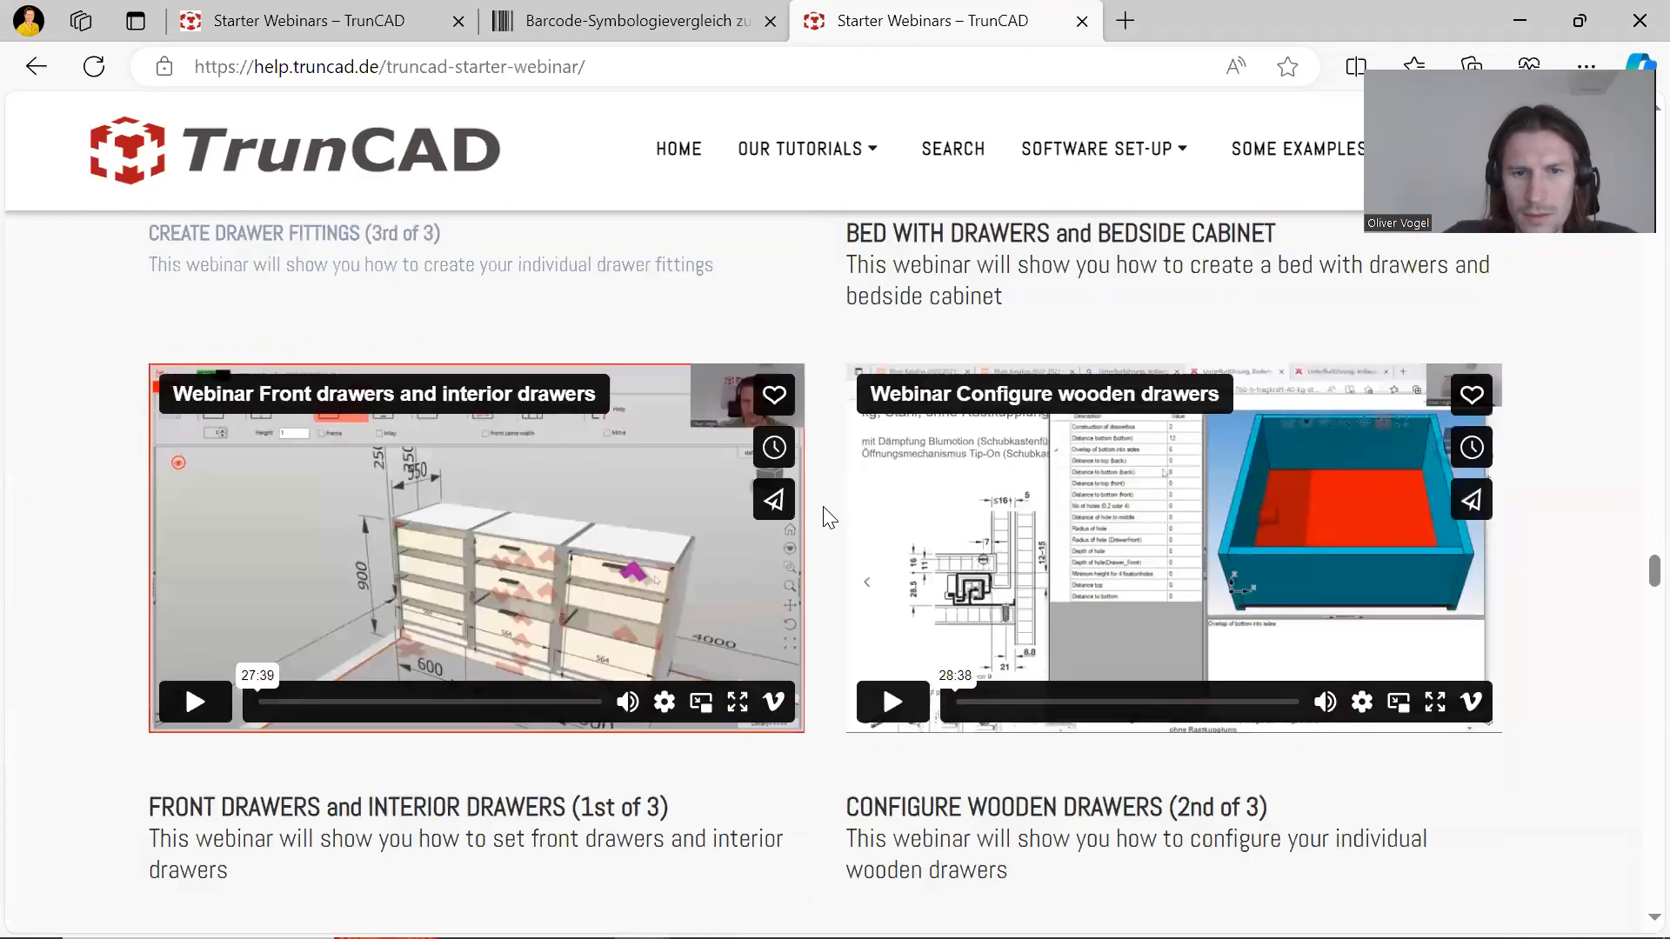
scroll(829, 518, down, 11)
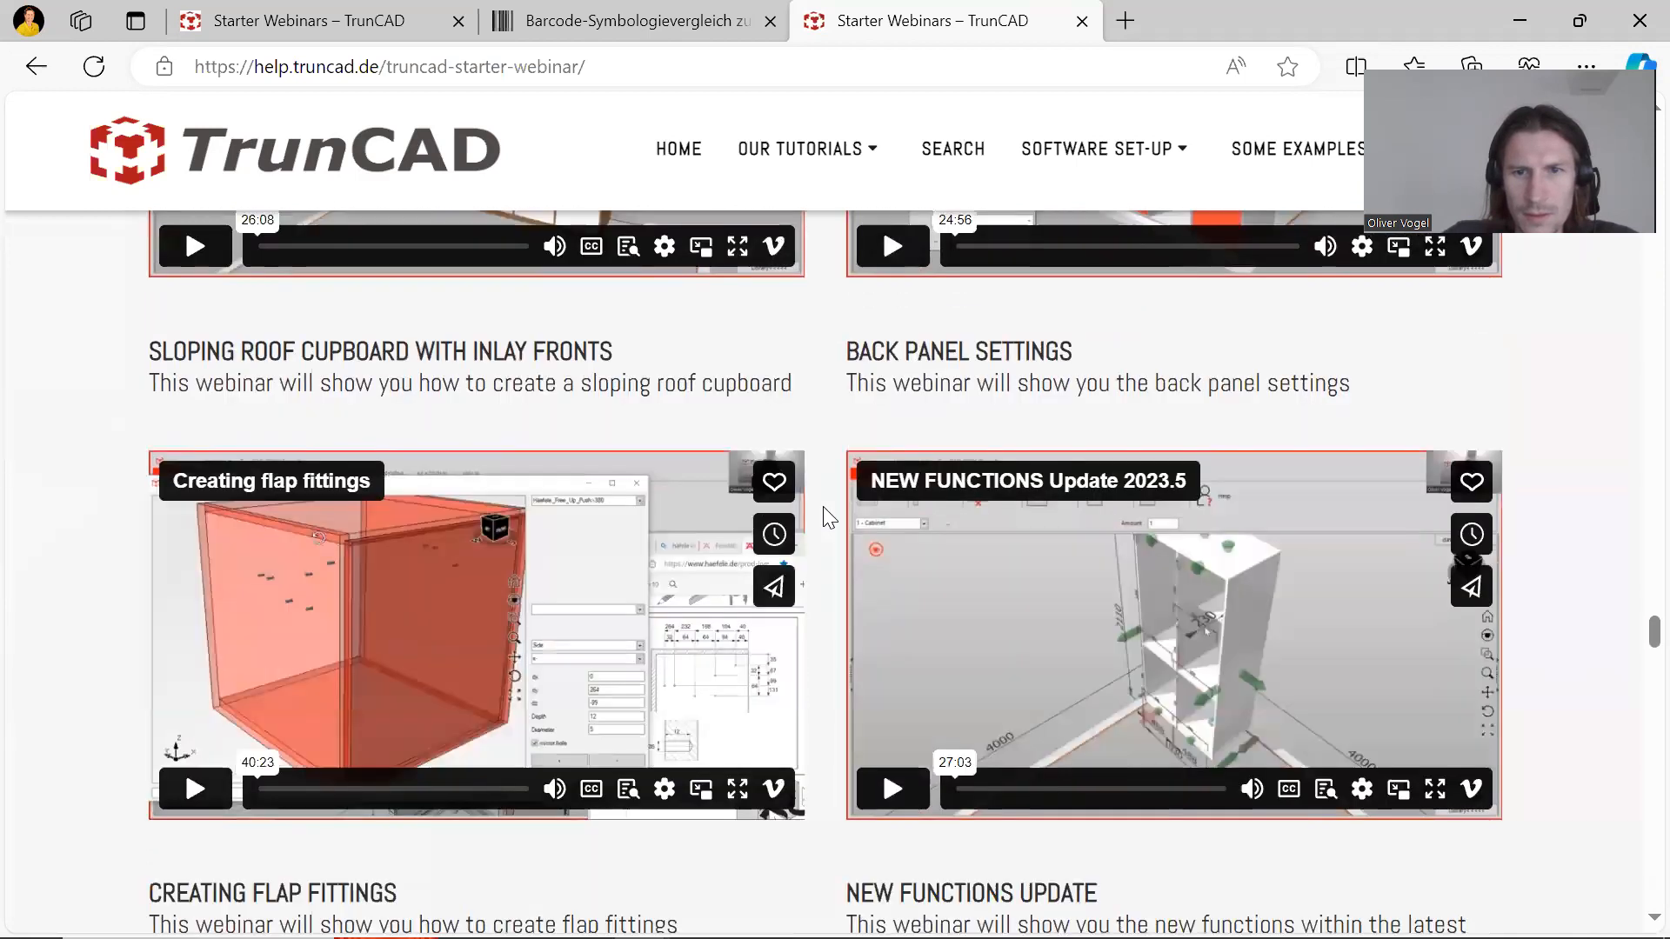
scroll(828, 518, down, 1)
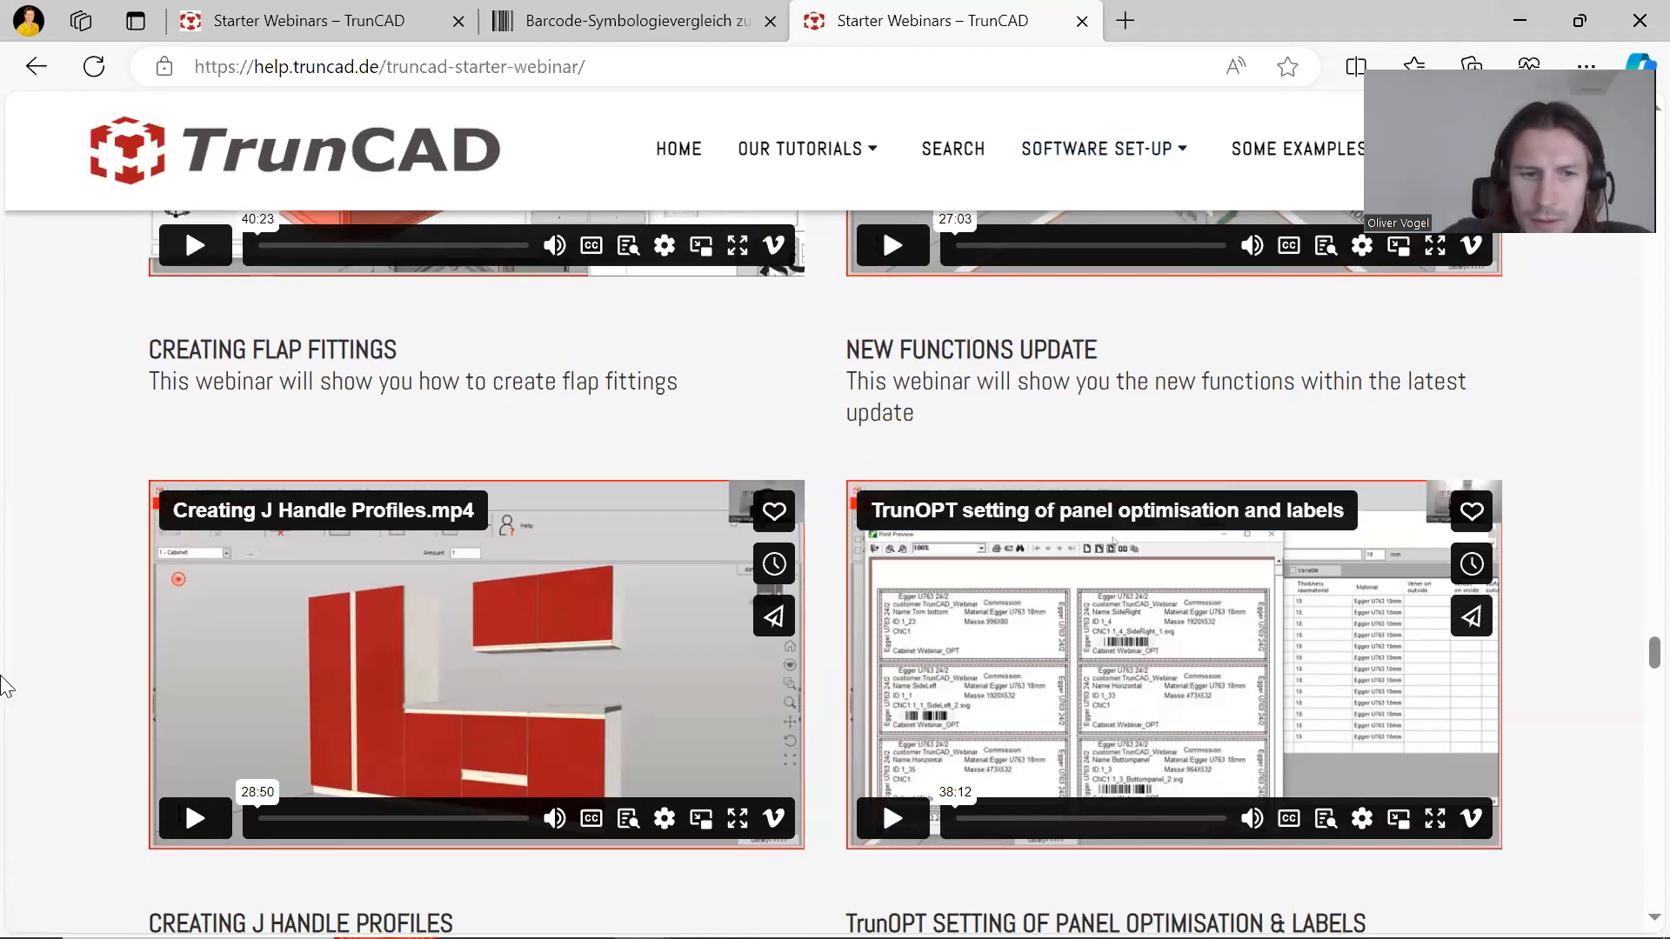
Step: Return to the PDF guide and examine the material and front-edge label positions, the HorizontalFirst options and the [Zuschnitt] entries
key(alt+Tab)
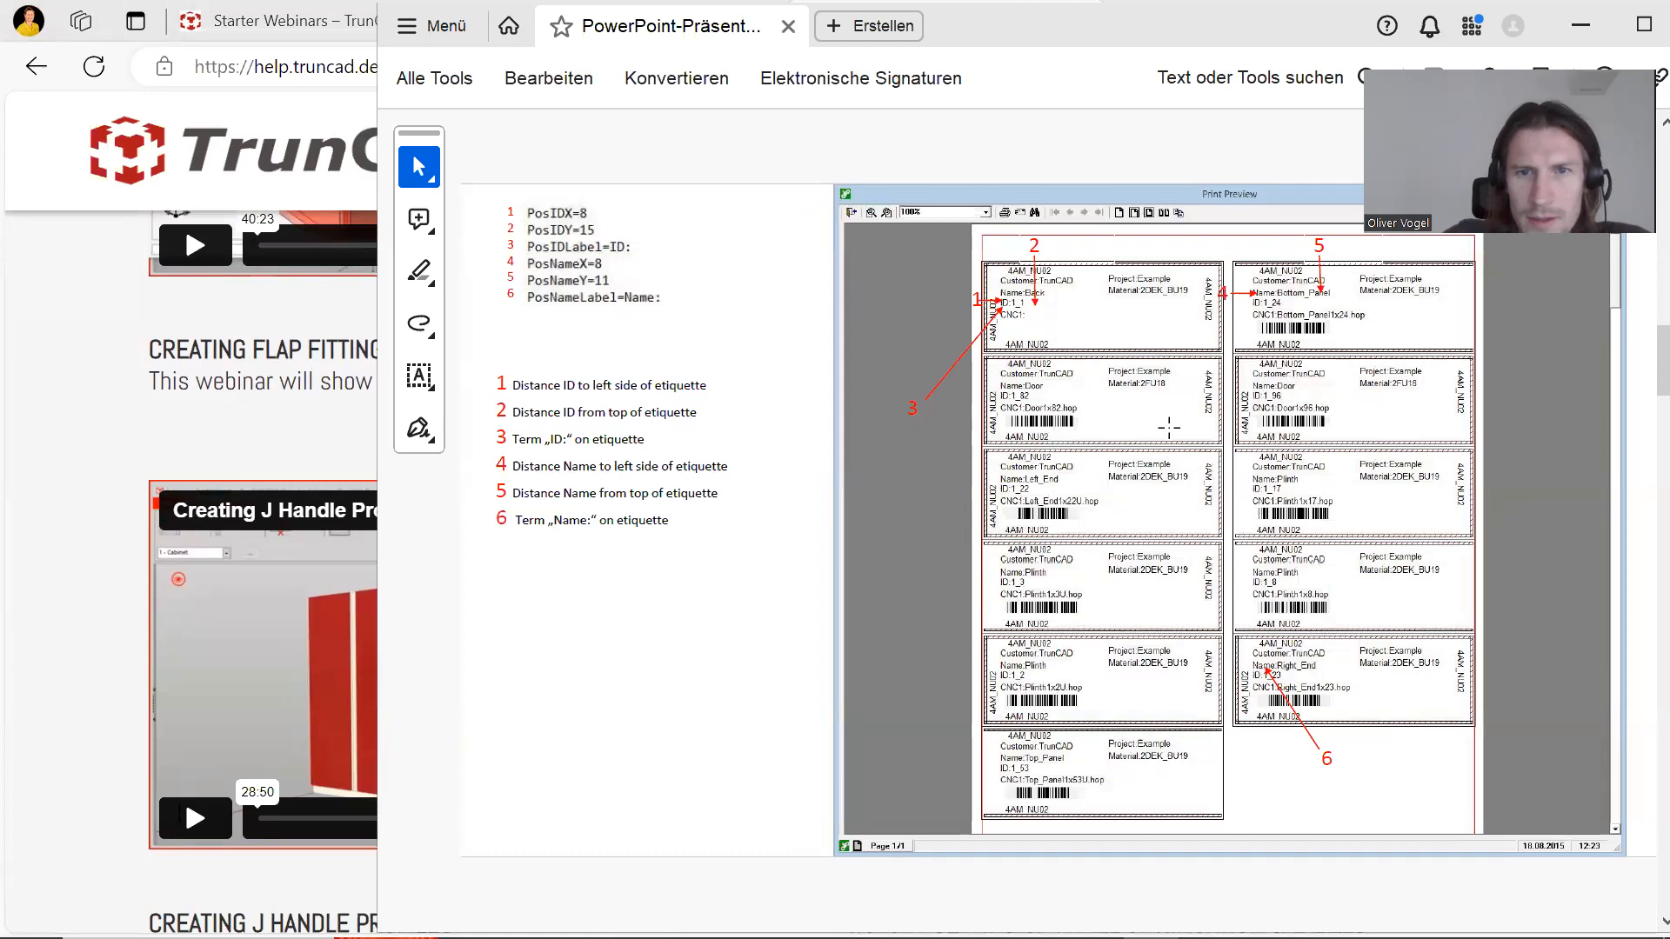
key(Right)
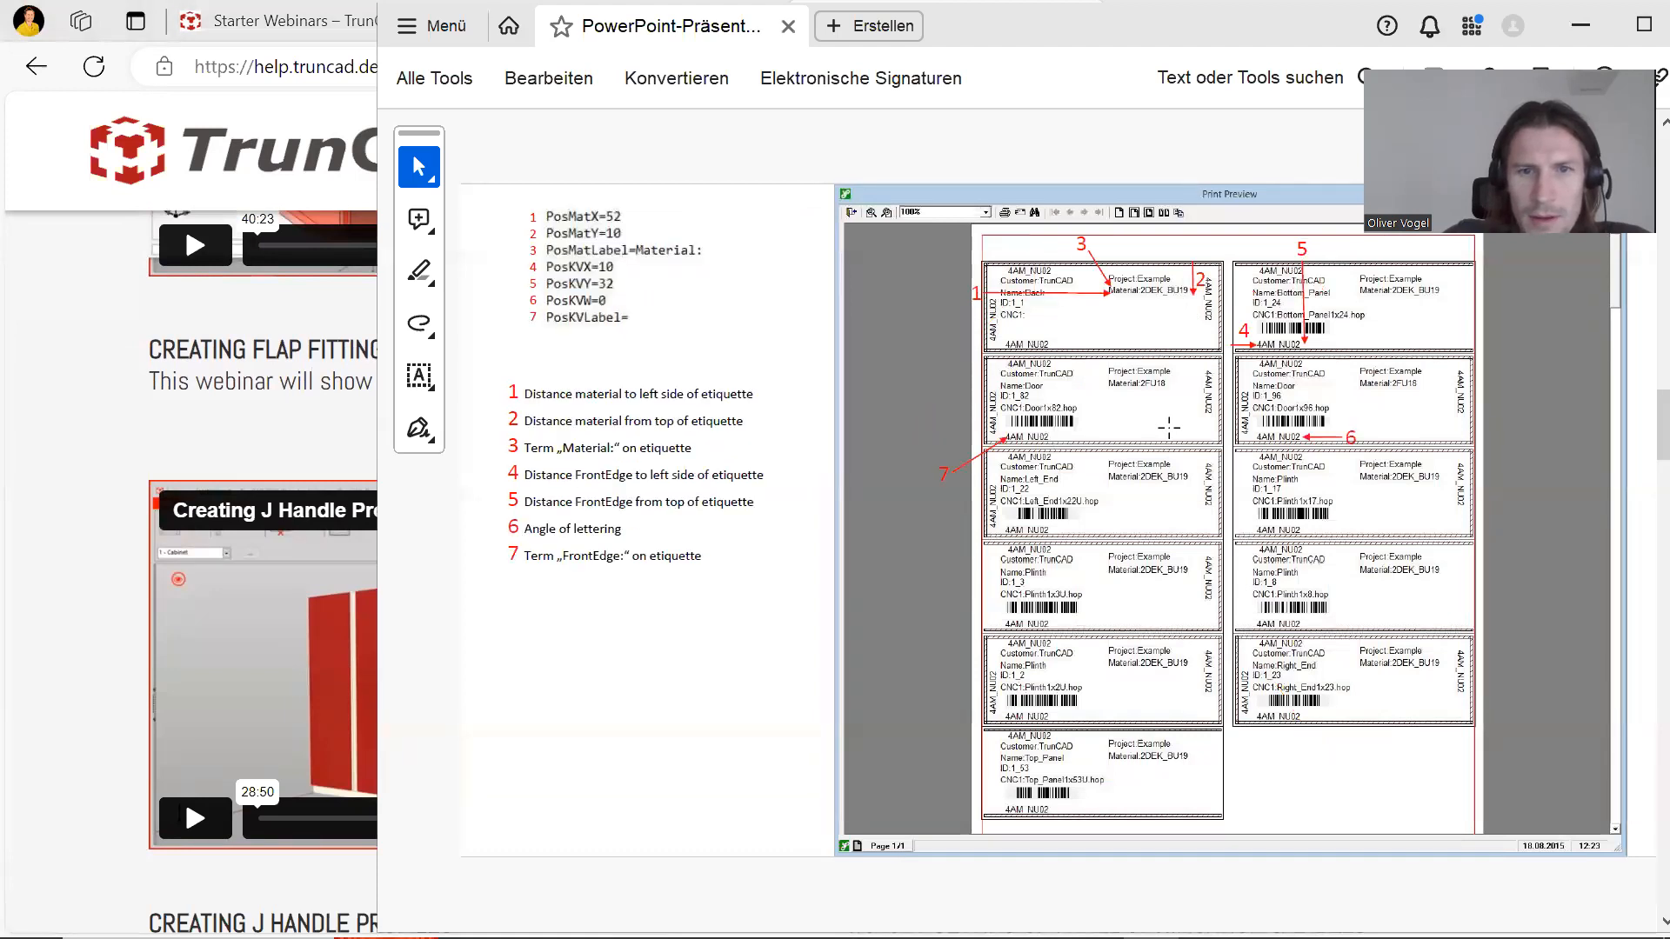
key(Right)
key(Right)
key(Right)
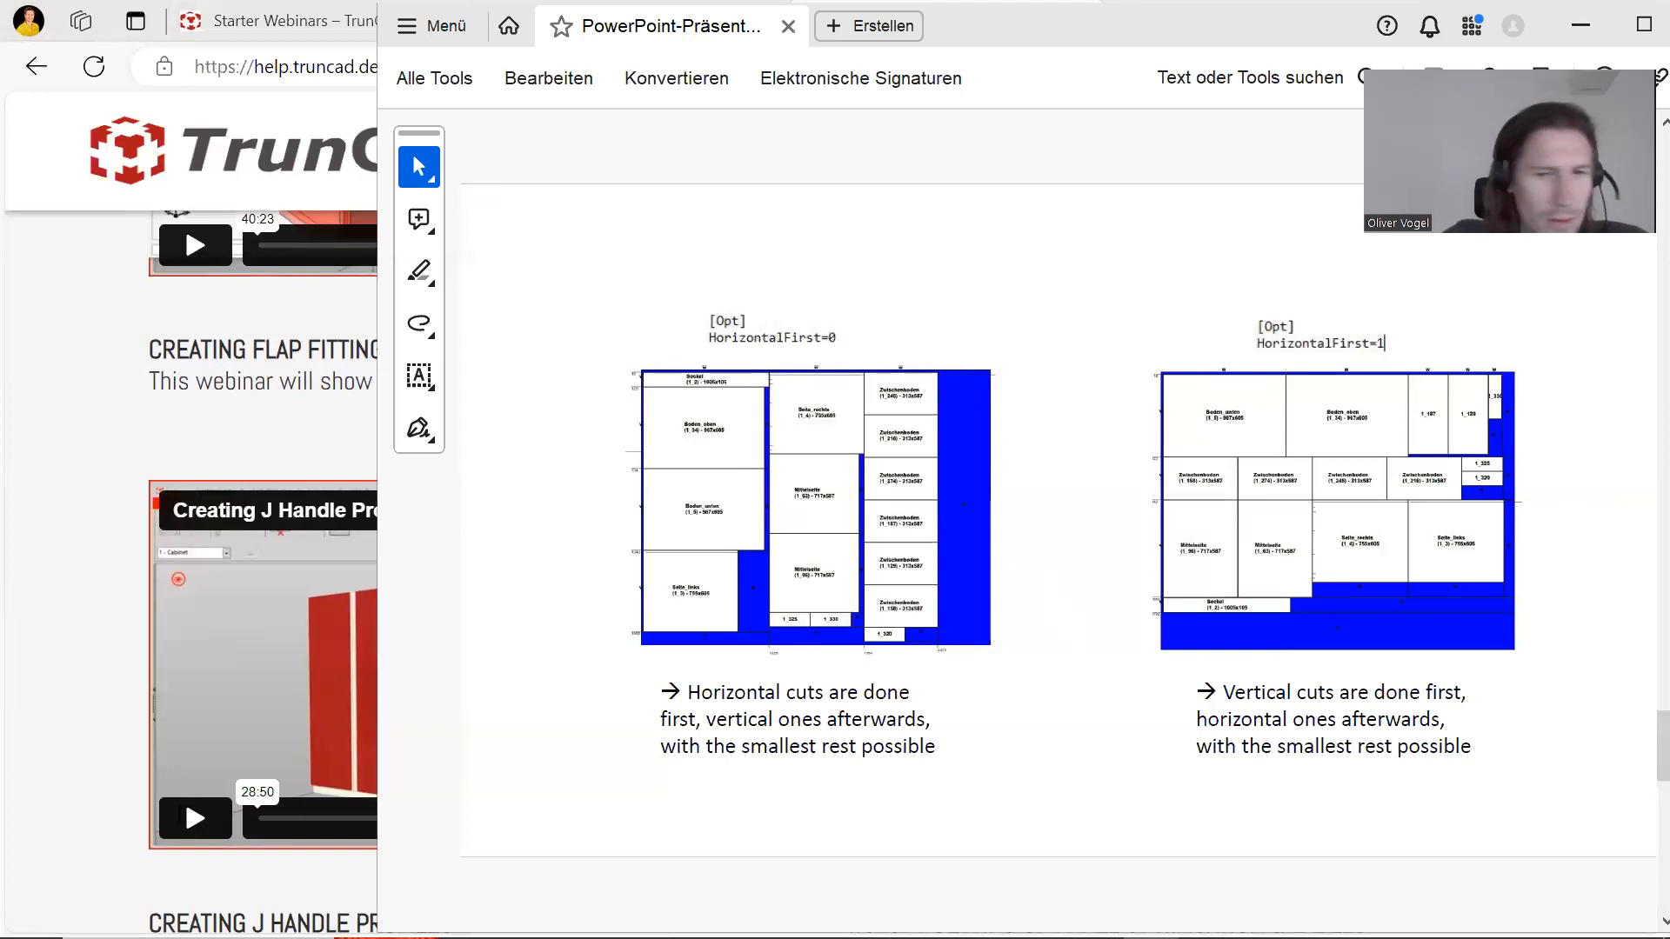
scroll(909, 647, down, 2)
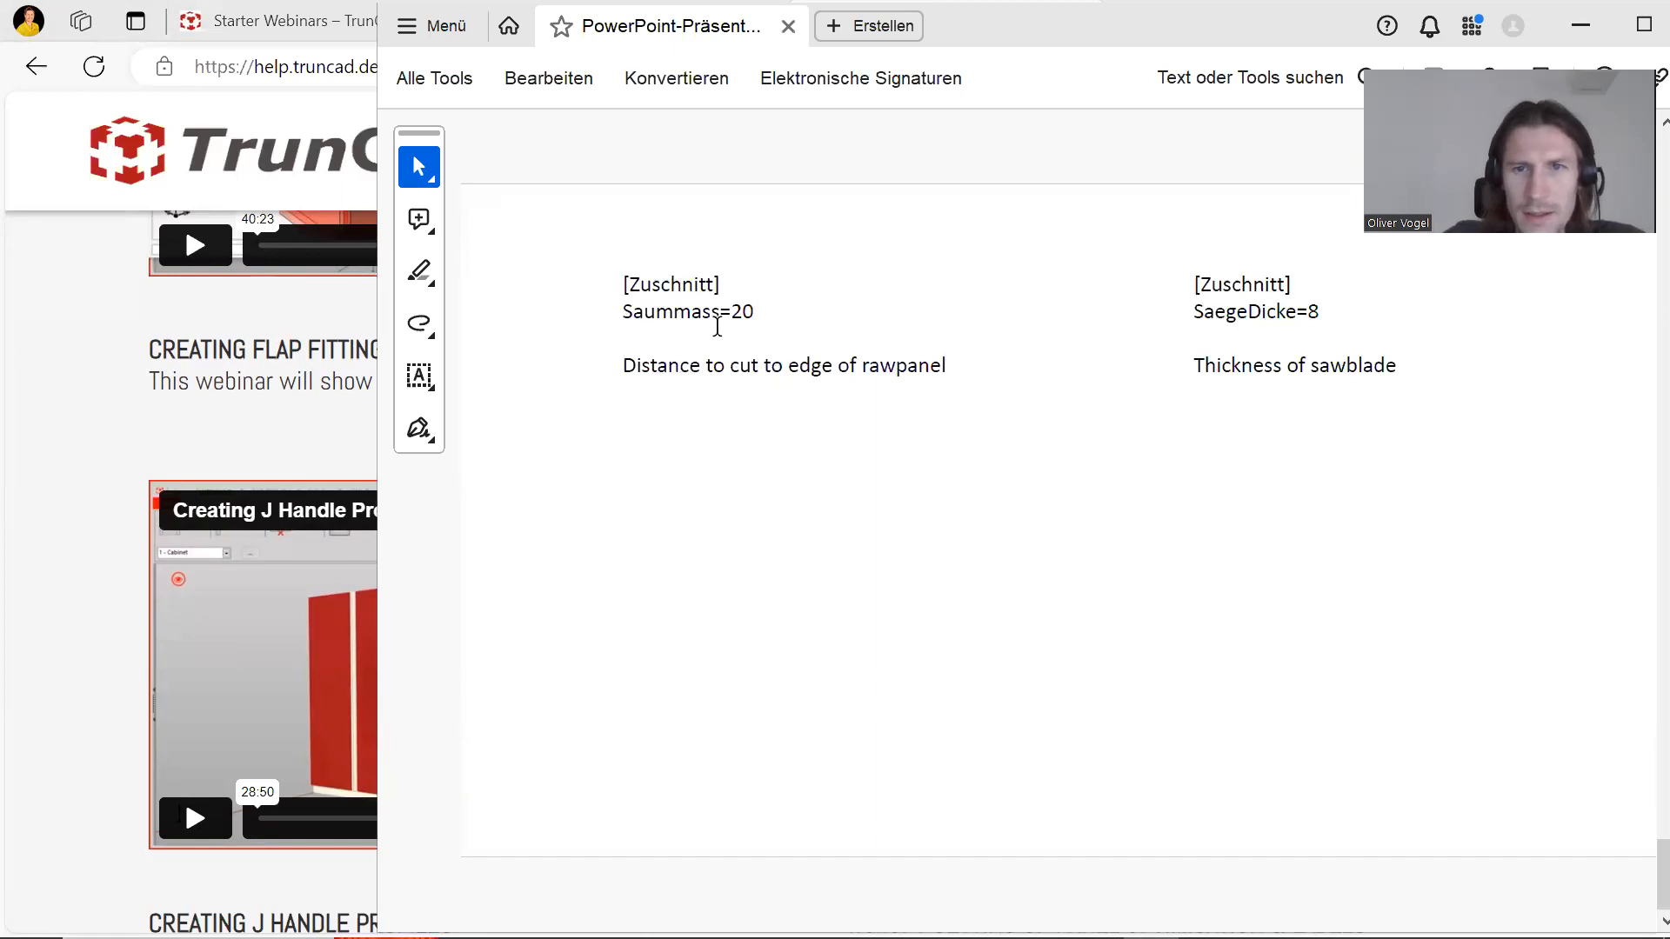
scroll(1205, 387, up, 2)
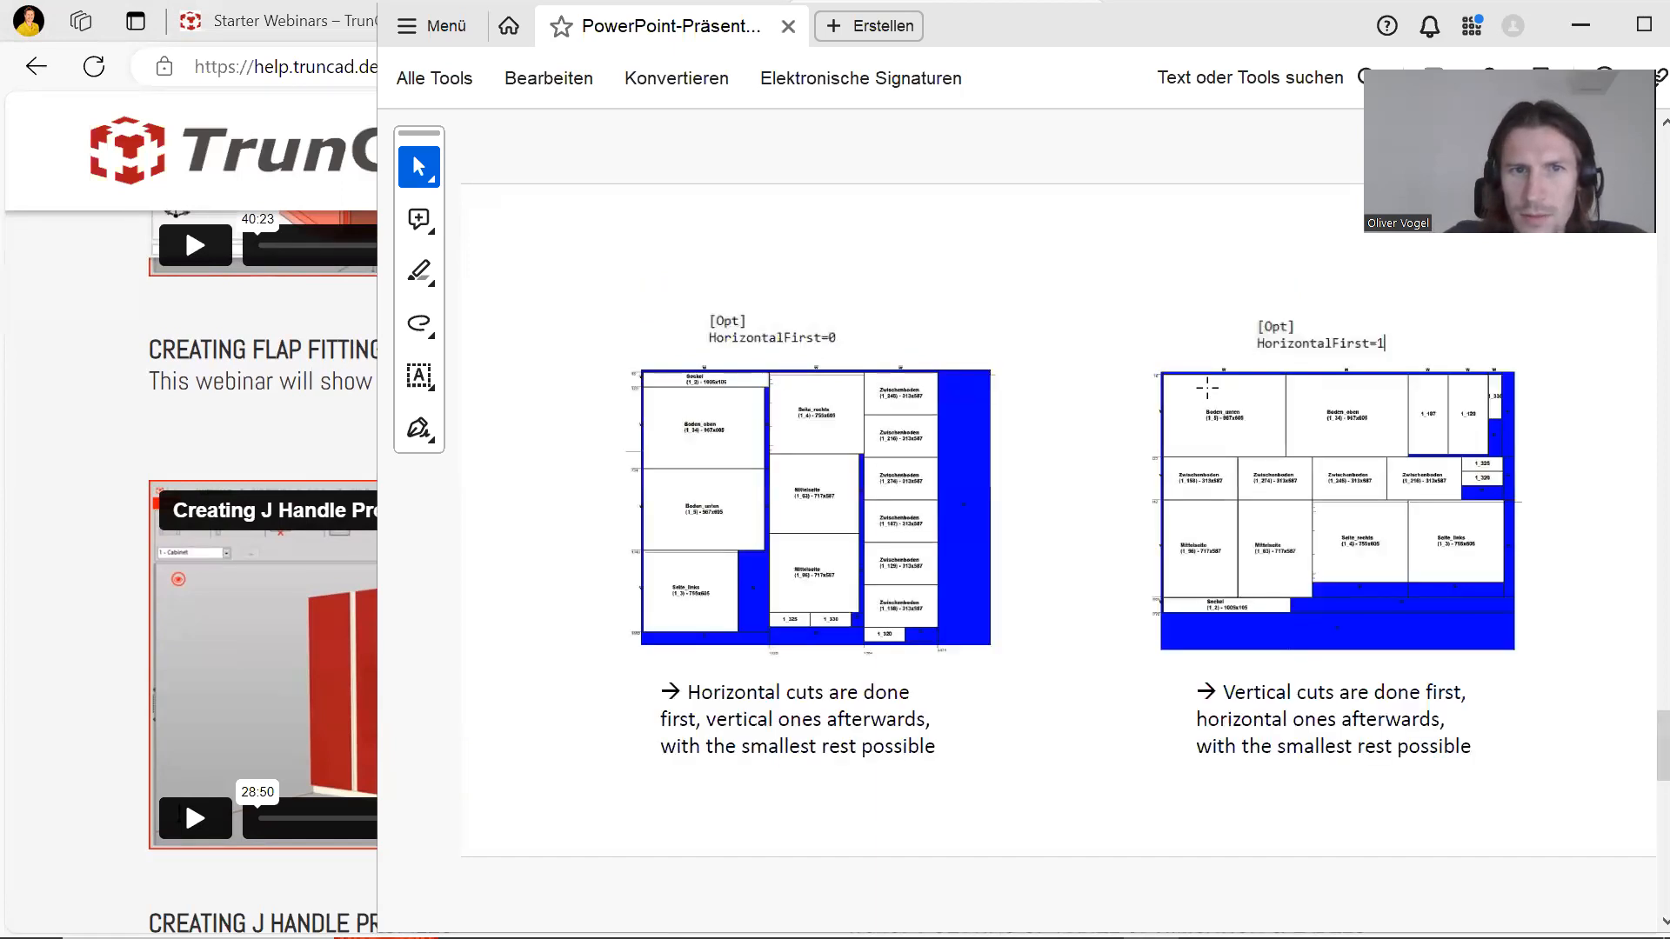
Step: Switch to the TrunOPT.ini file and examine its [Zuschnitt] and [Opt] entries against the PDF guide, highlighting the PlatteProportional line
scroll(1205, 387, down, 2)
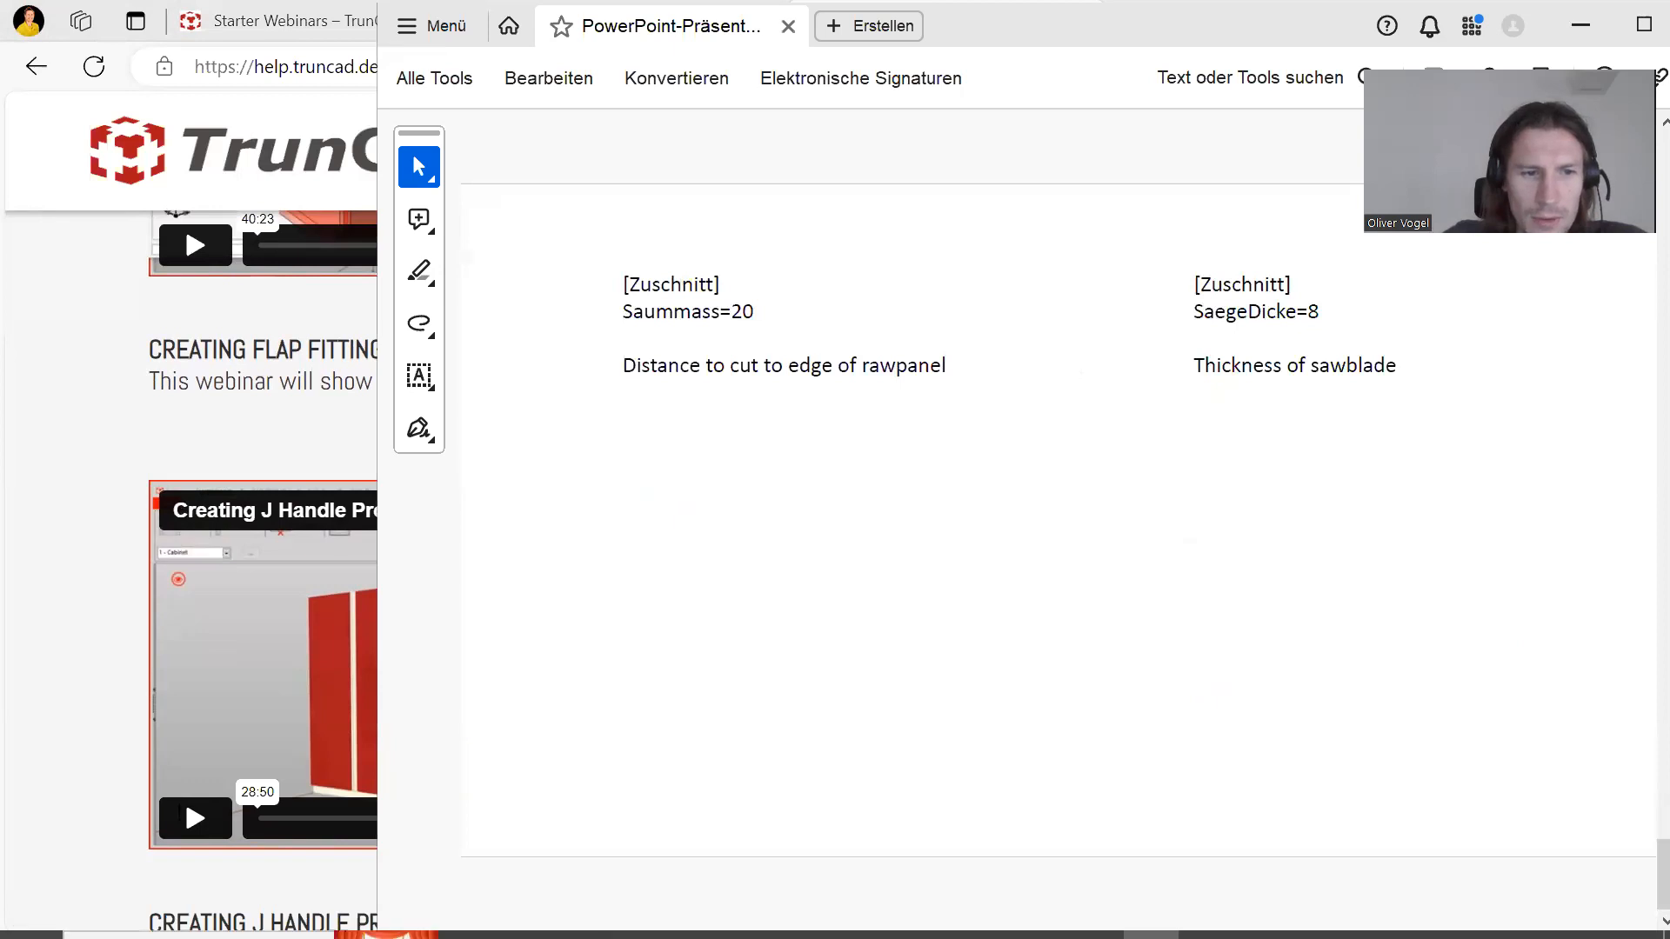
mouse_move(978, 913)
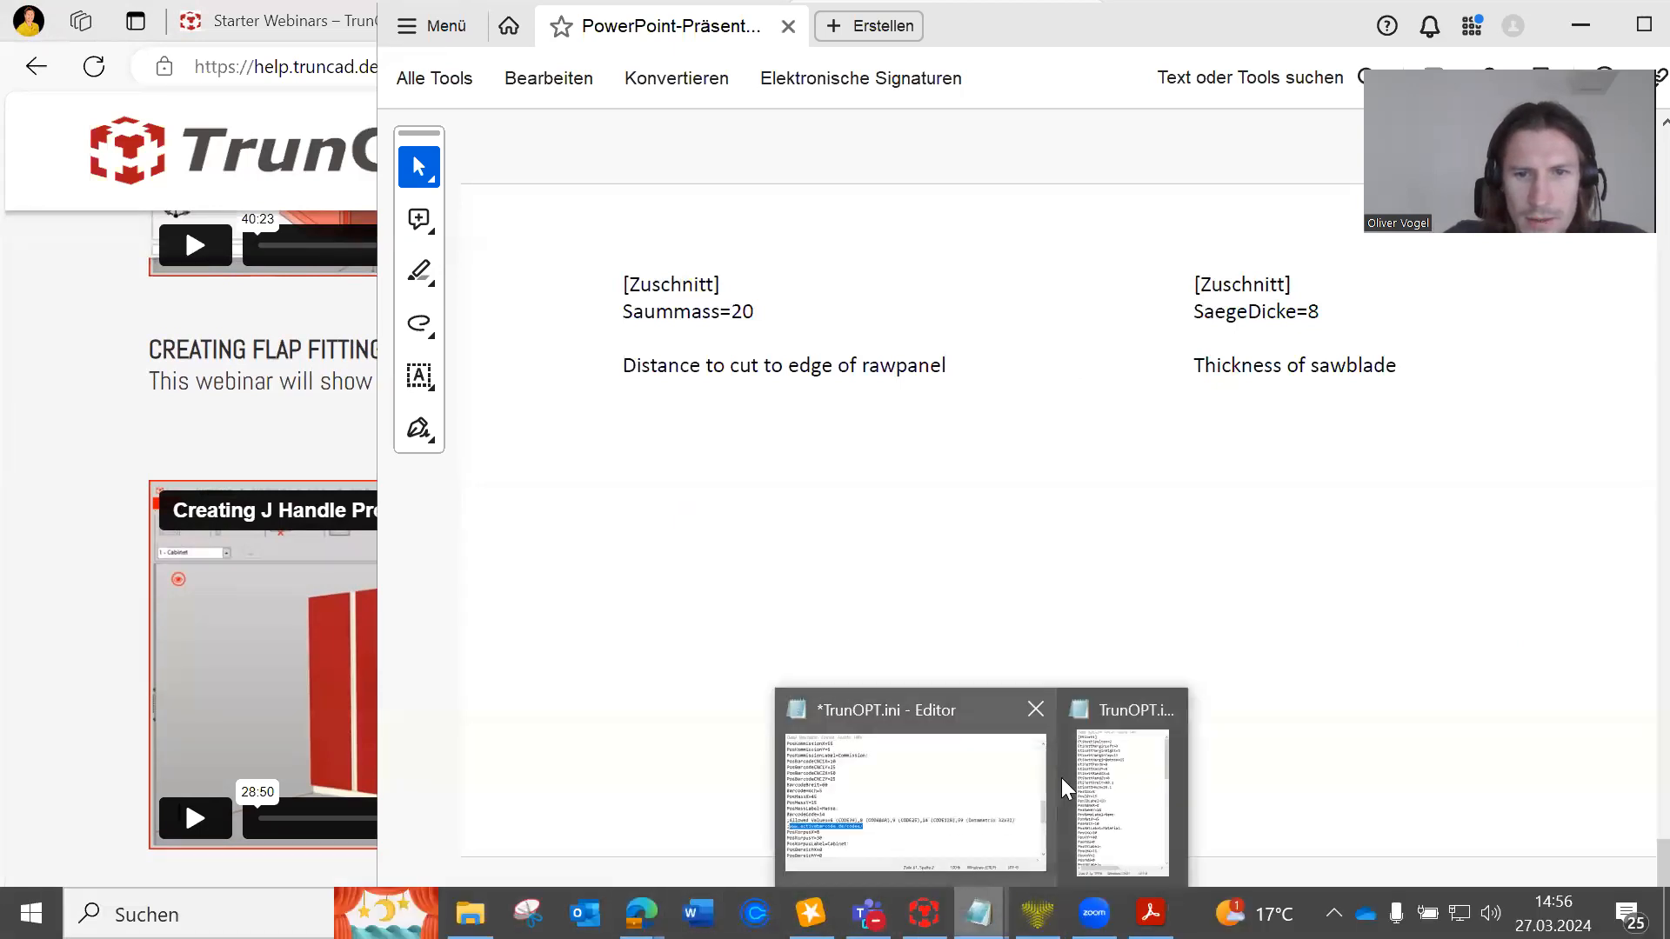
click(1117, 783)
scroll(231, 641, down, 10)
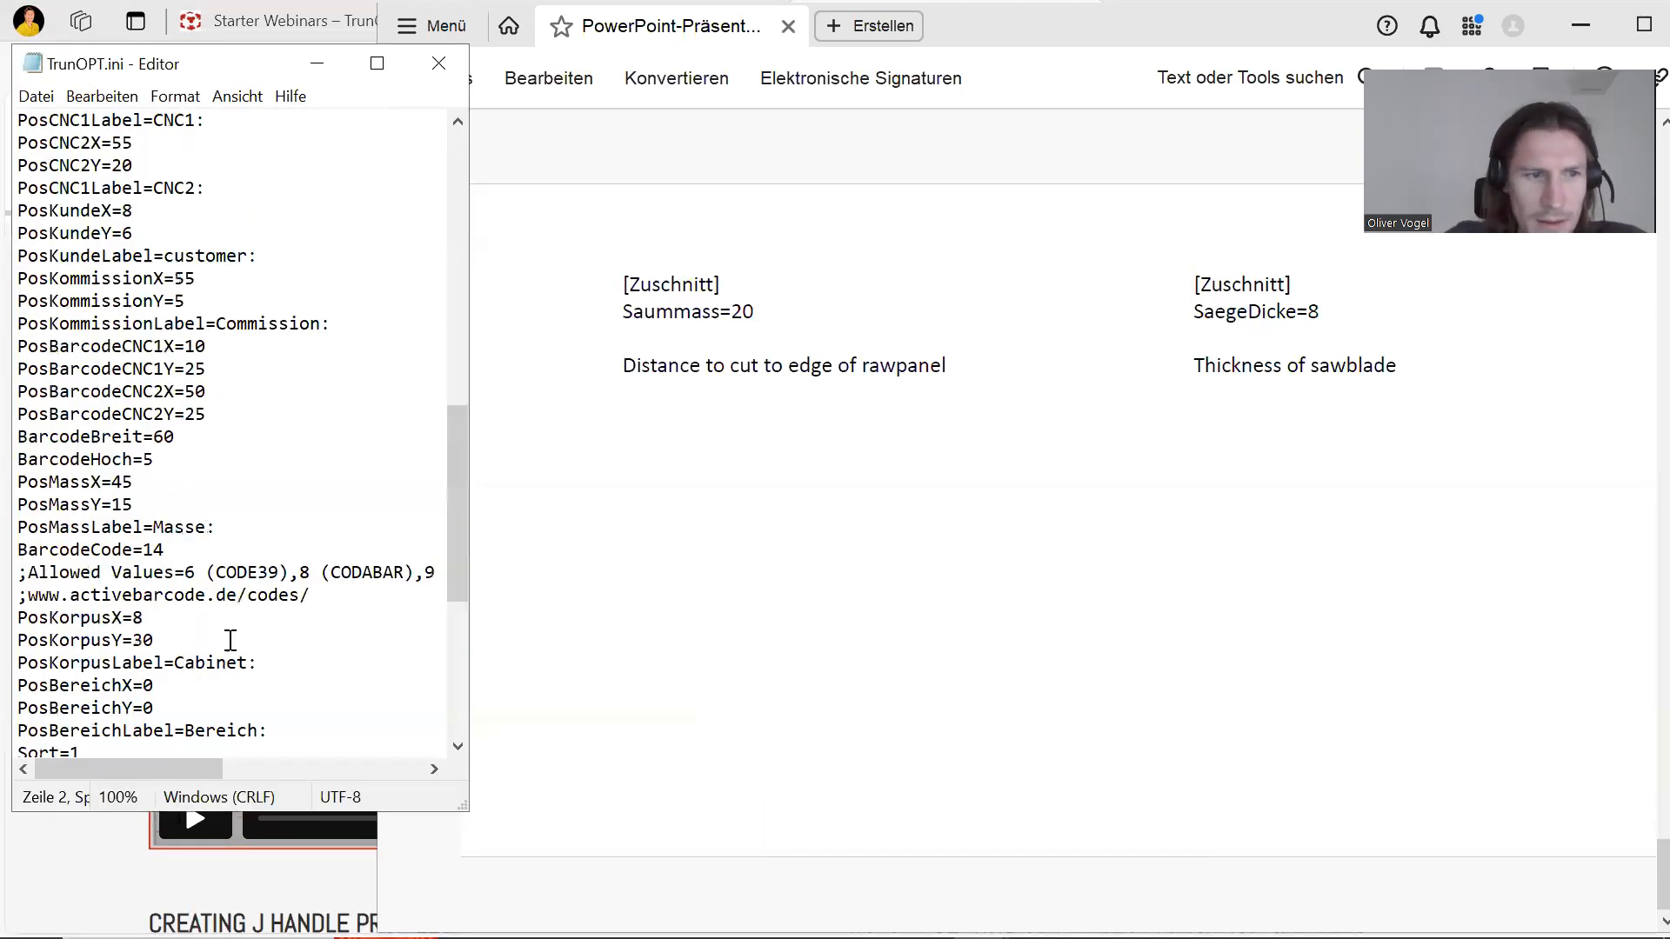
scroll(230, 640, down, 7)
click(134, 691)
click(141, 713)
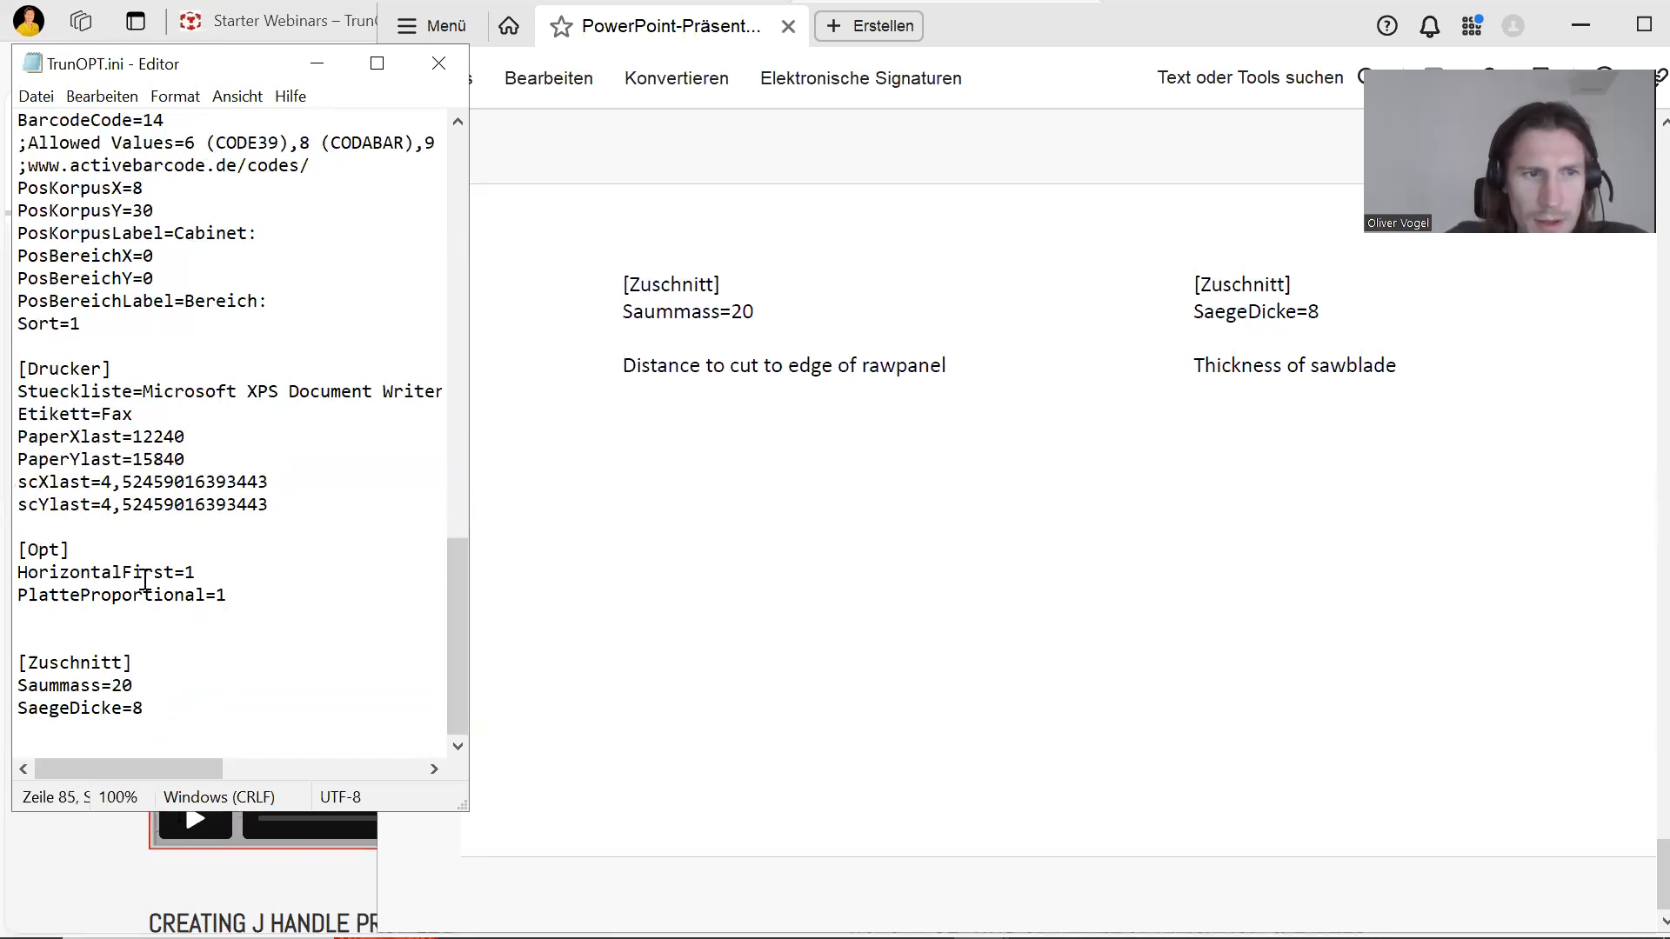
scroll(720, 575, up, 2)
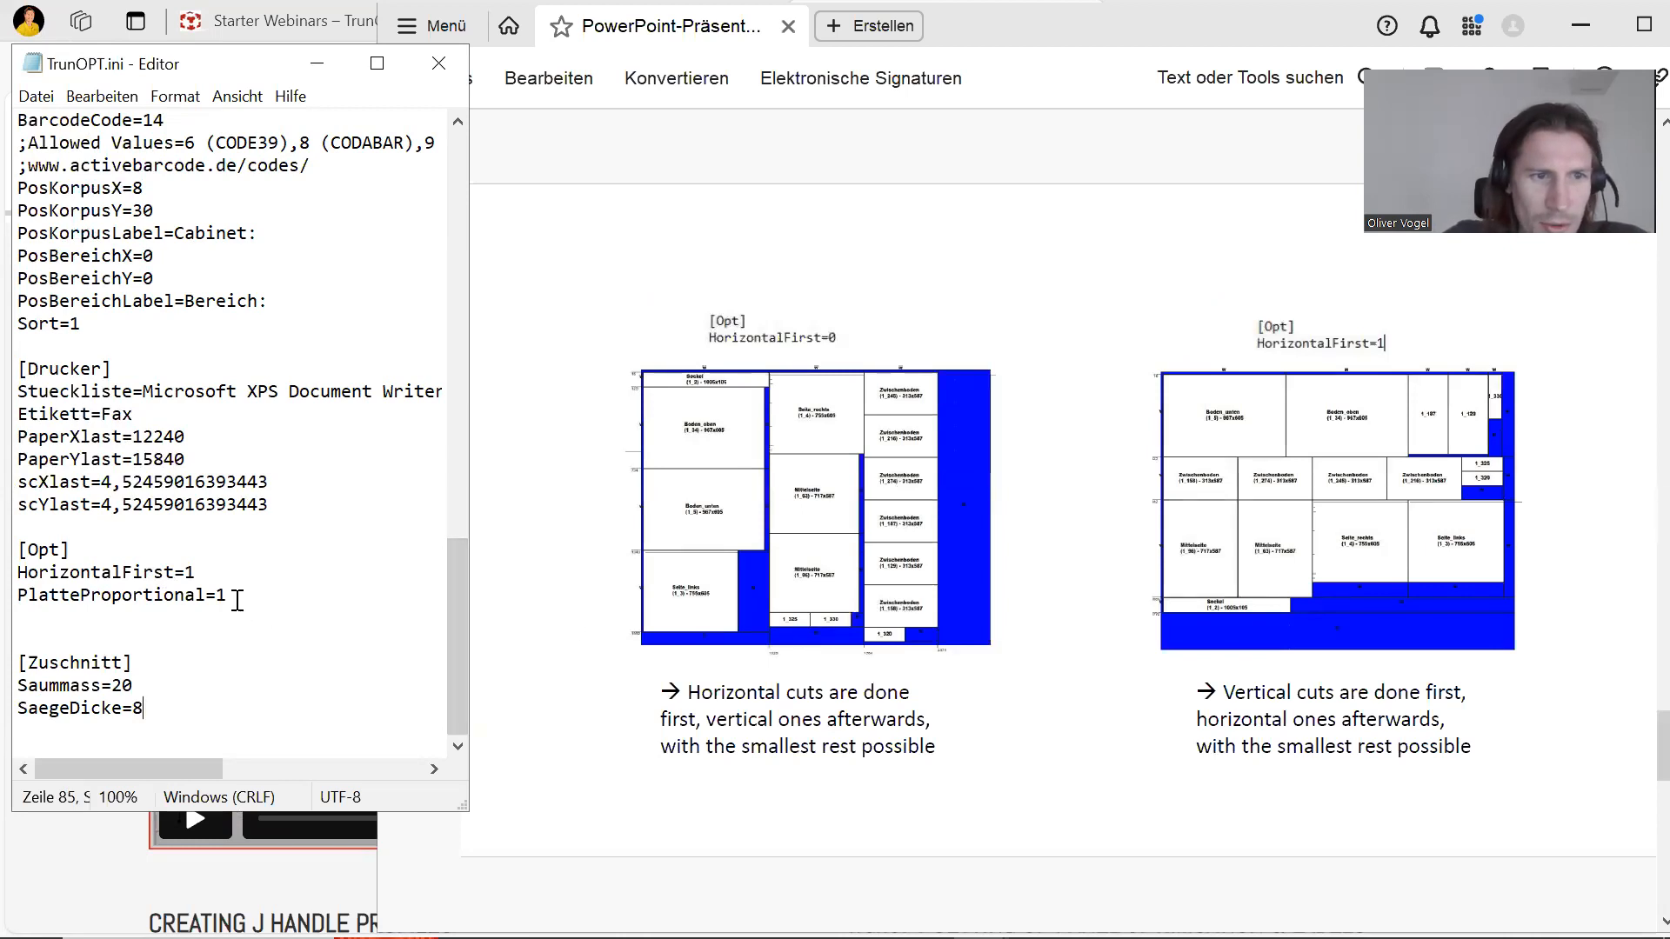
drag(231, 599, 15, 595)
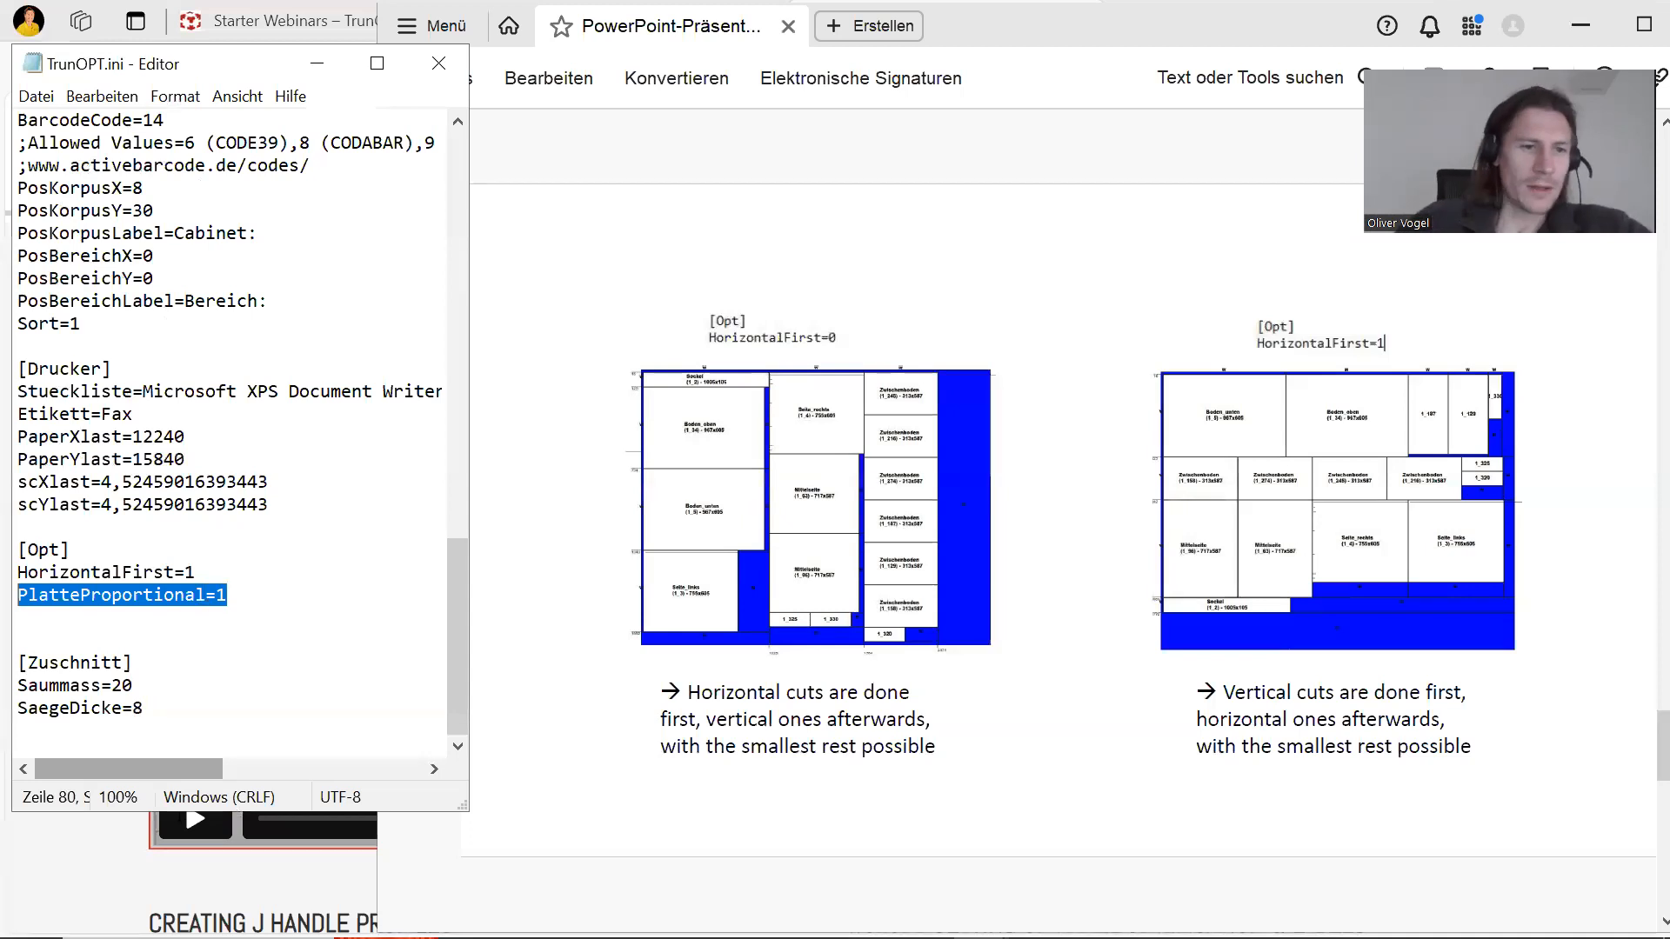
Step: Bring up the second TrunOPT.ini window at its [Opt] section and place it beside the first file for comparison
mouse_move(584, 936)
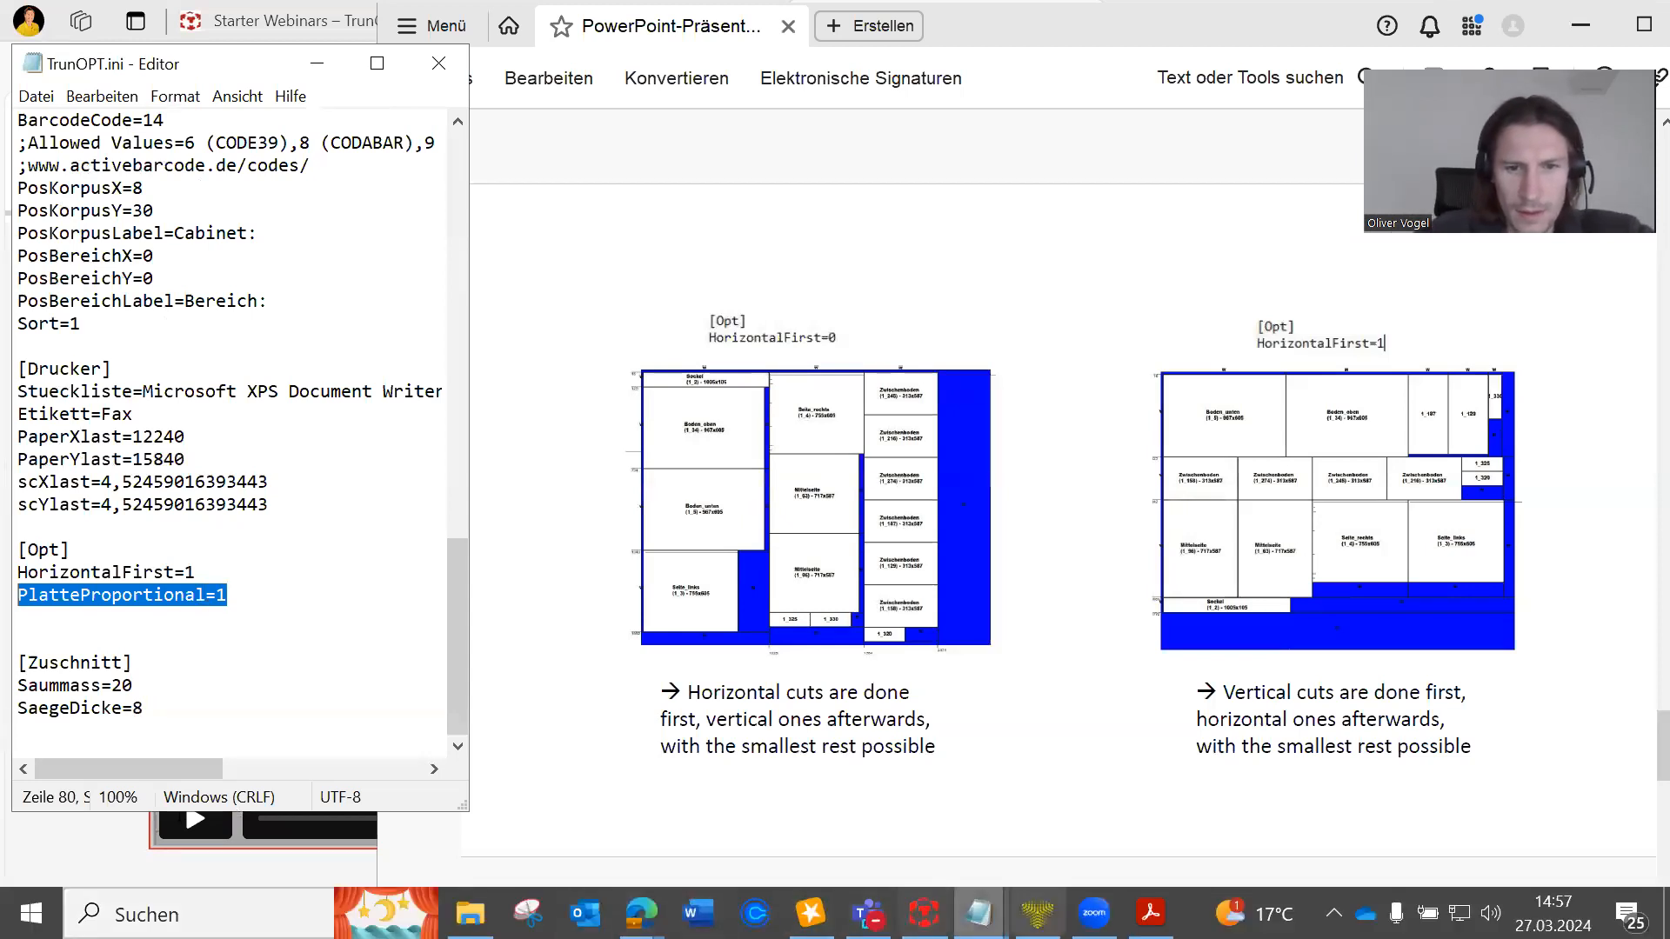
mouse_move(978, 921)
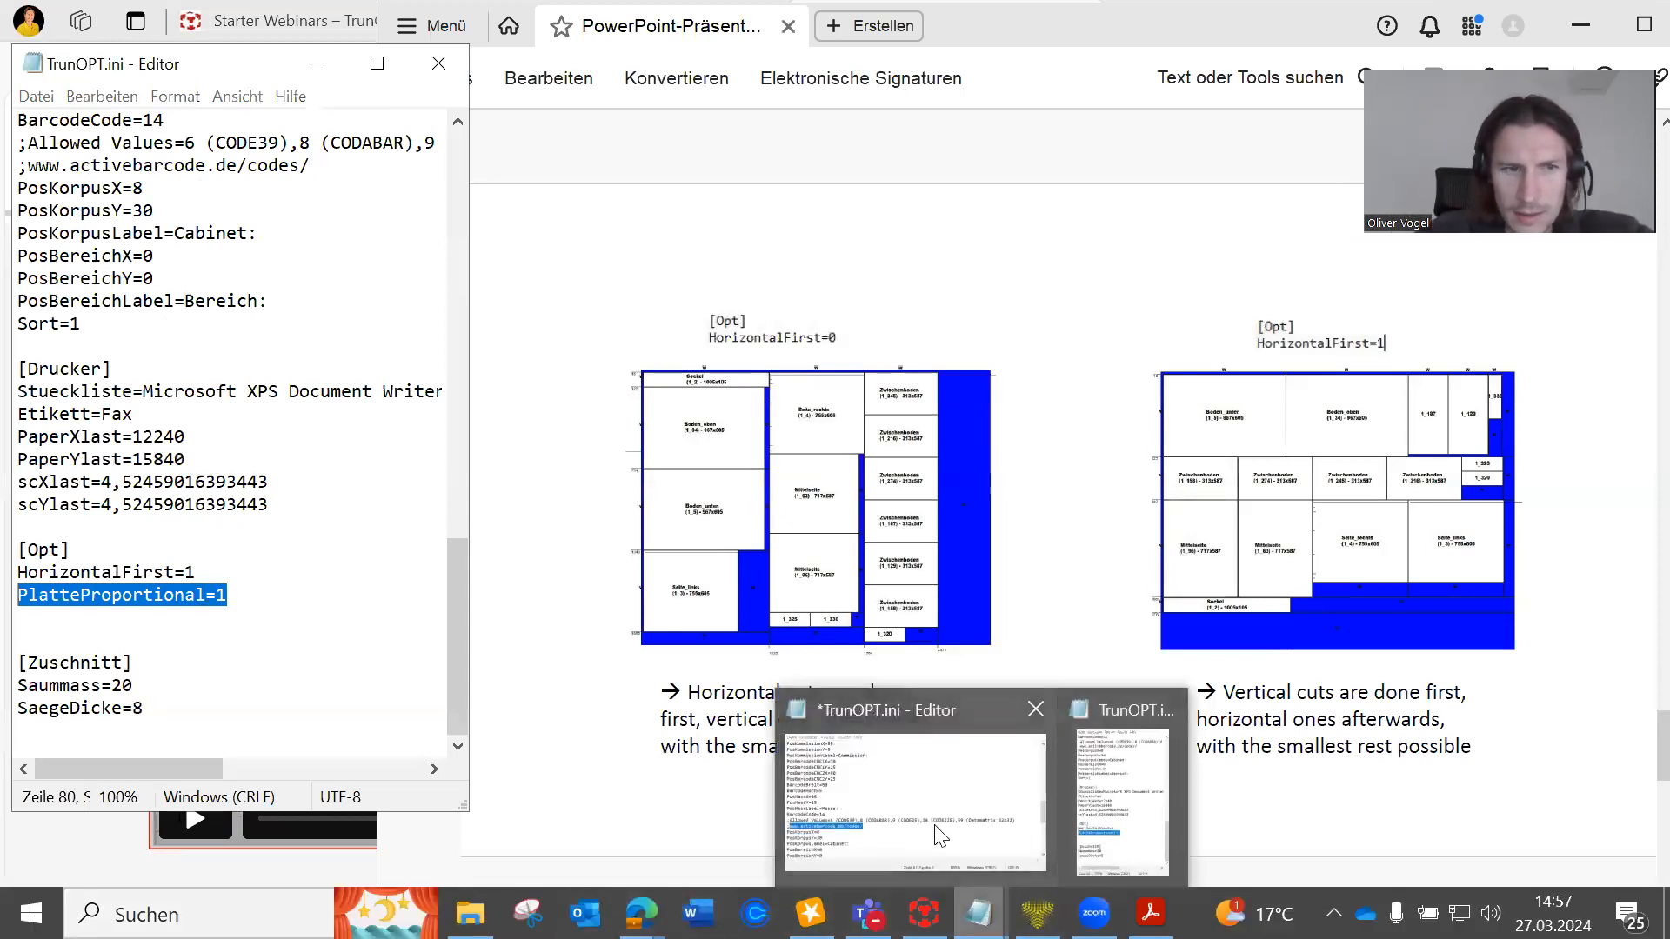
click(872, 819)
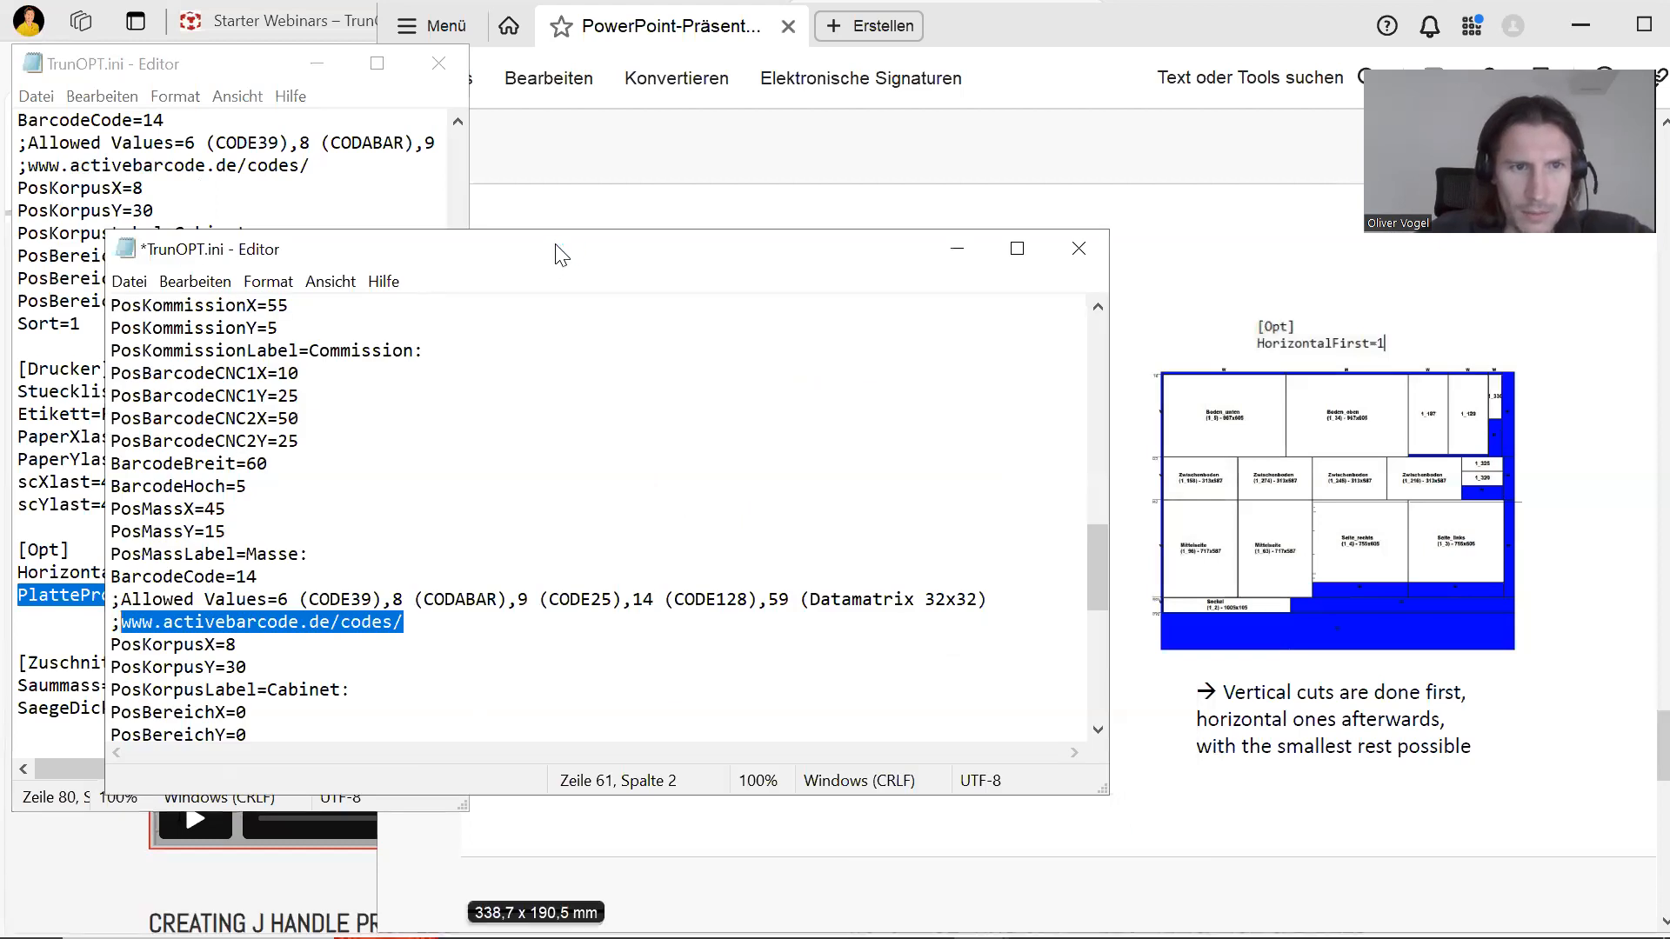
drag(559, 253, 845, 110)
scroll(818, 502, down, 8)
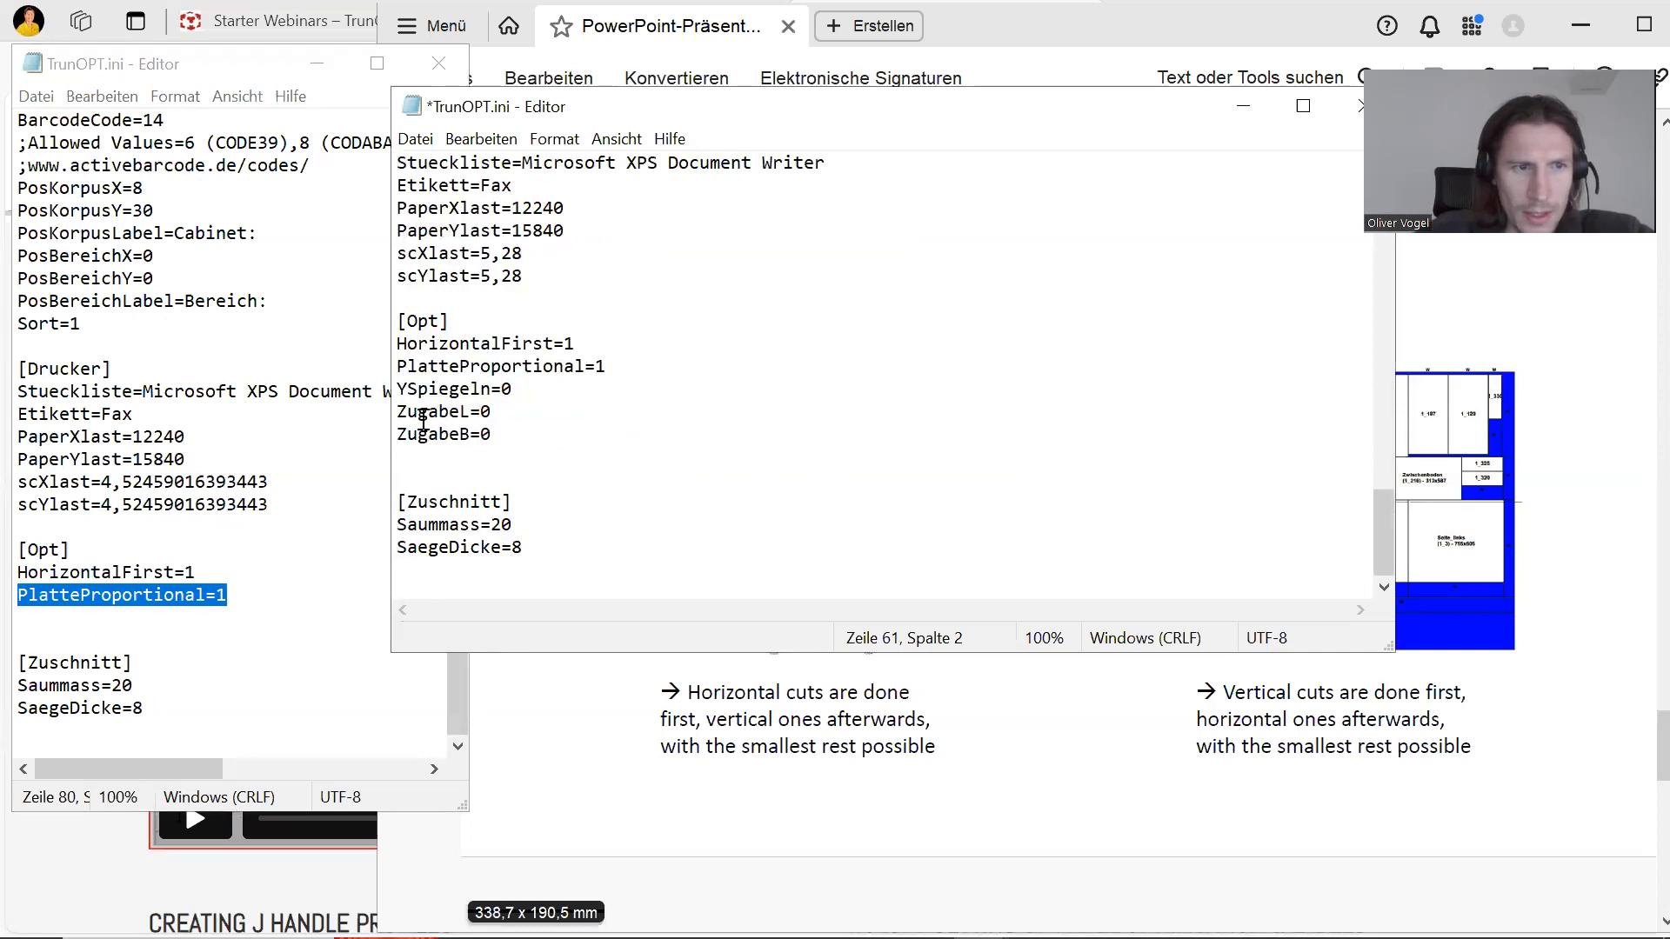
click(246, 602)
drag(704, 110, 933, 180)
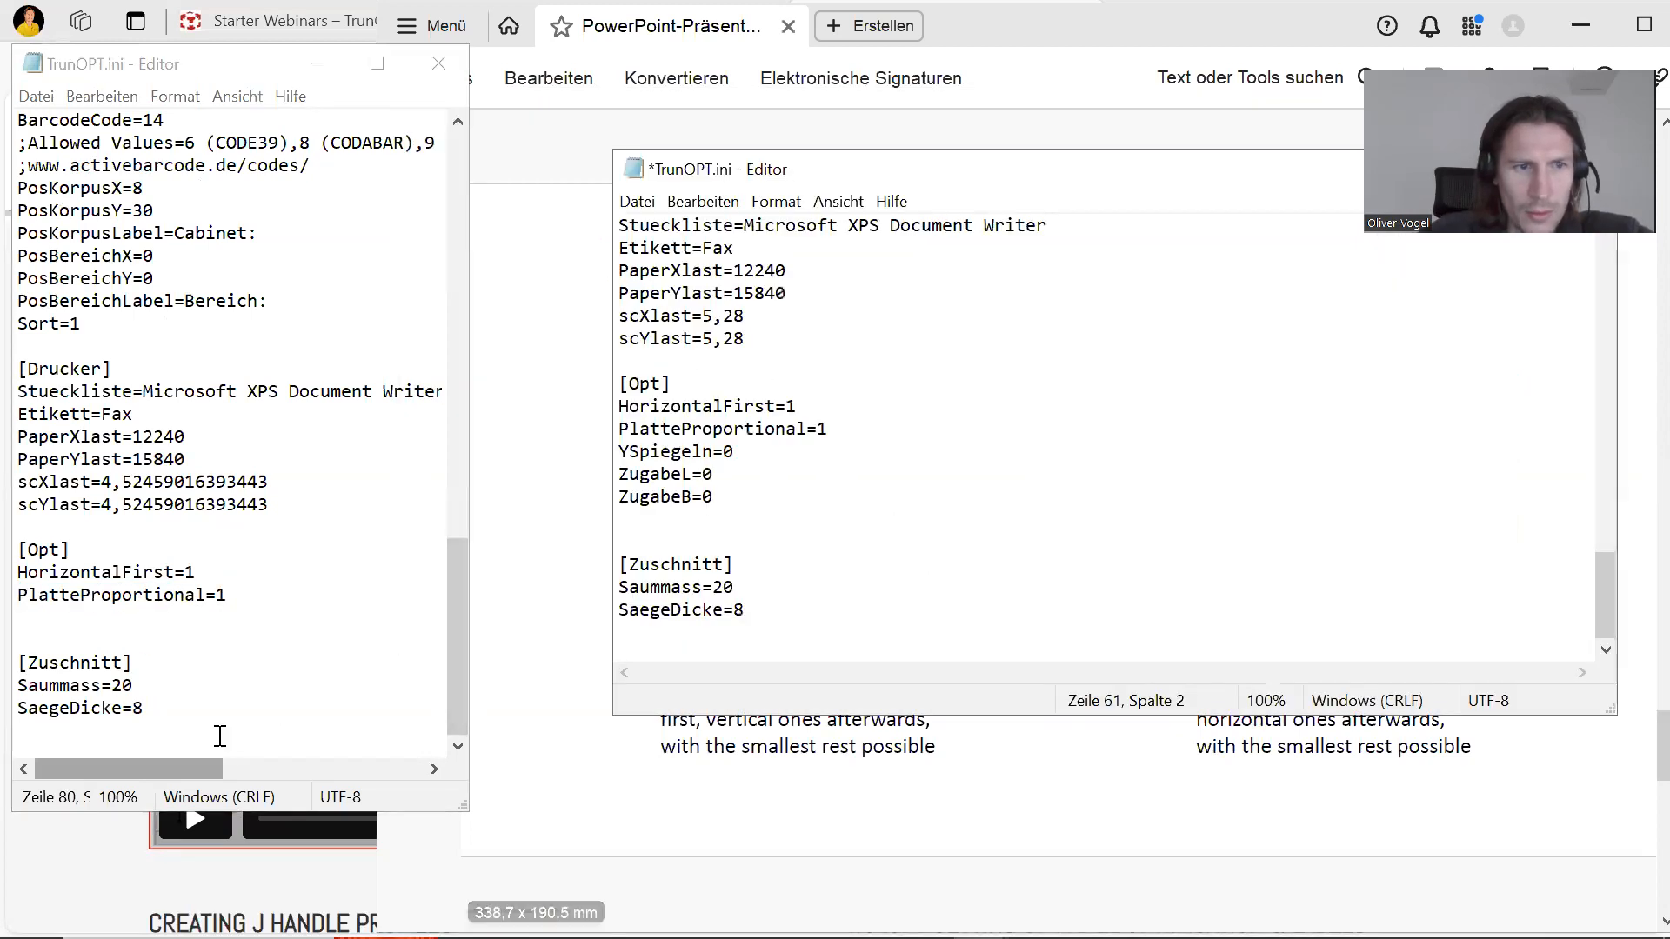
Step: Add the entry YSpiegeln=0 below PlatteProportional in the [Opt] section of the first TrunOPT.ini file
click(250, 609)
click(258, 595)
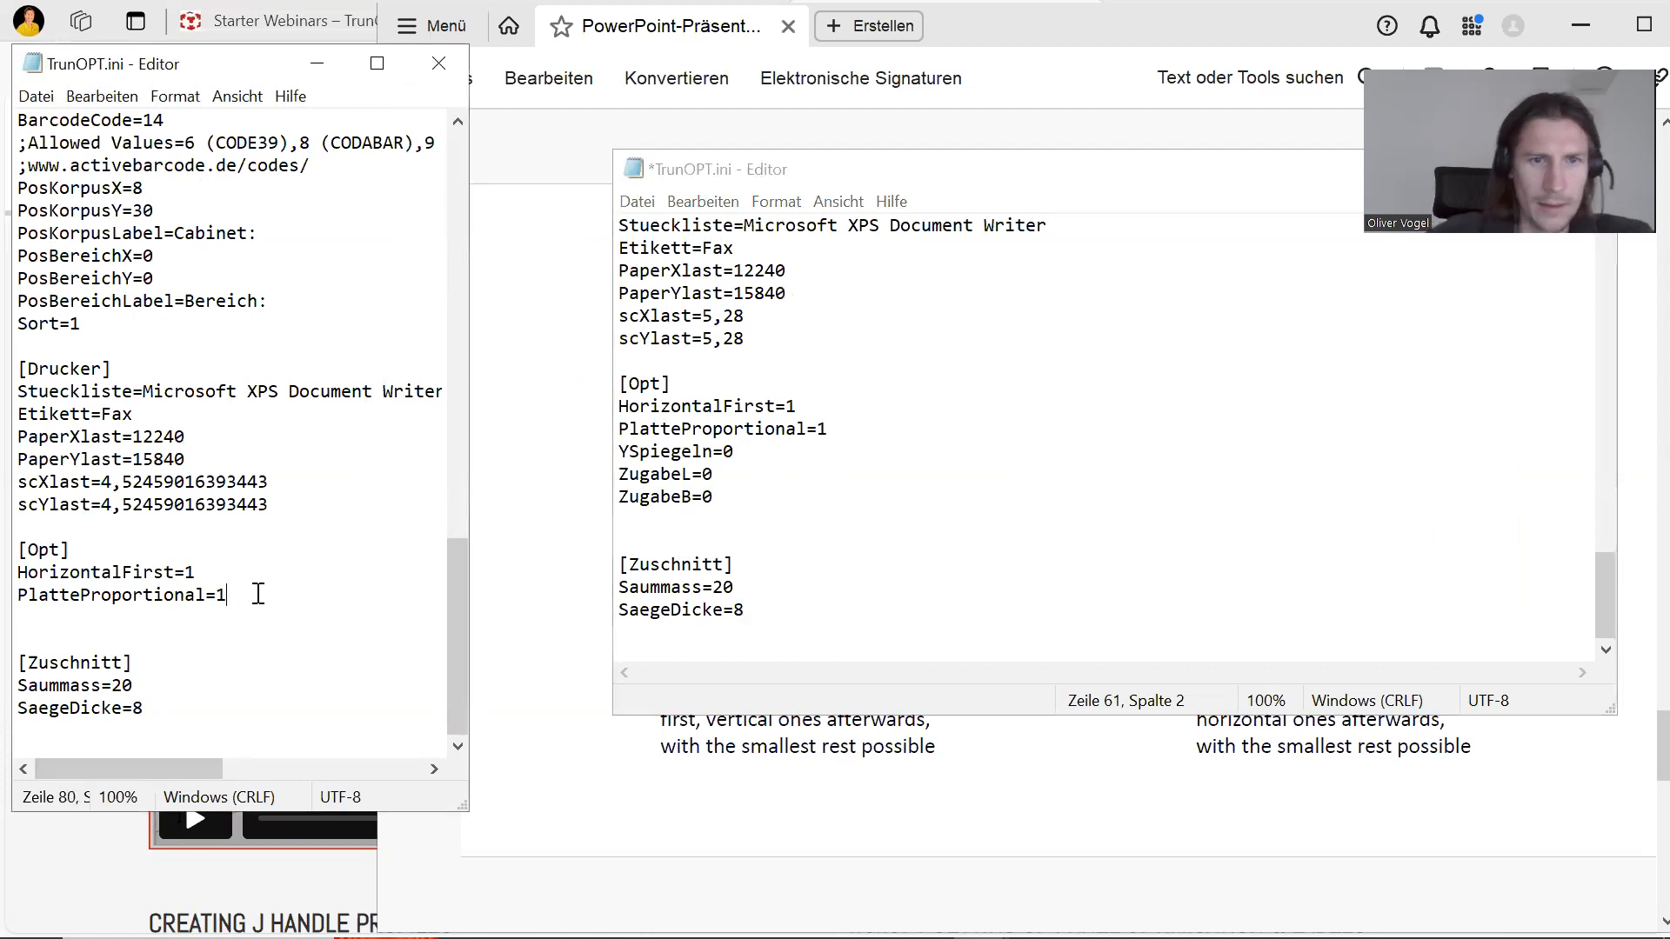
key(Return)
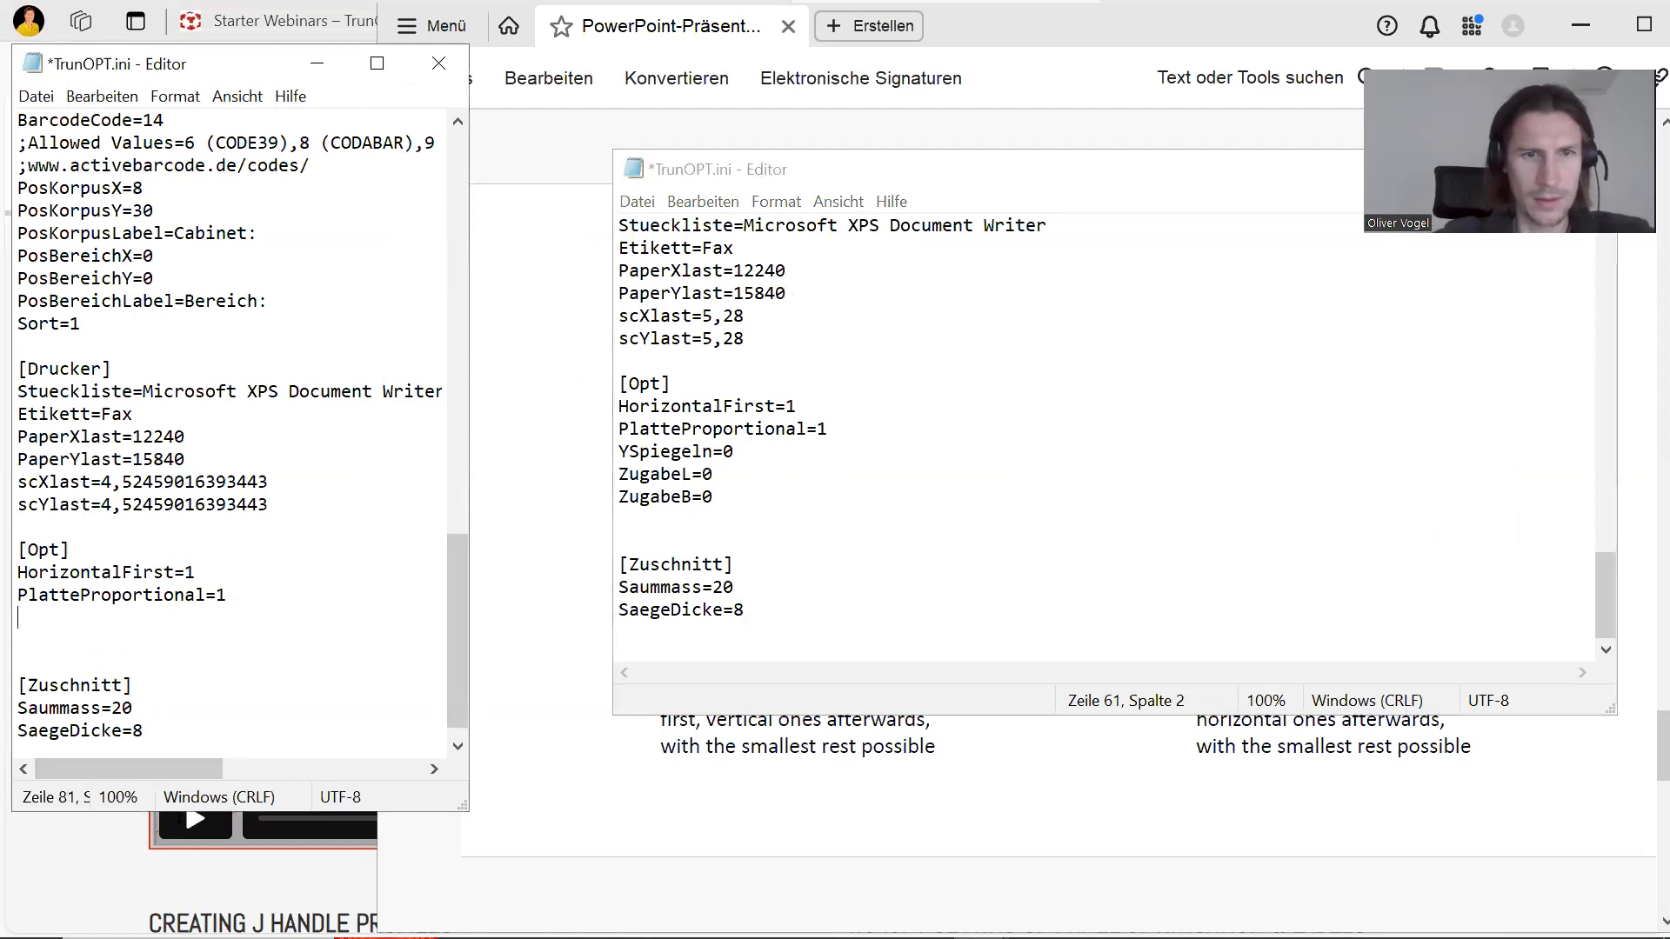
text(Y)
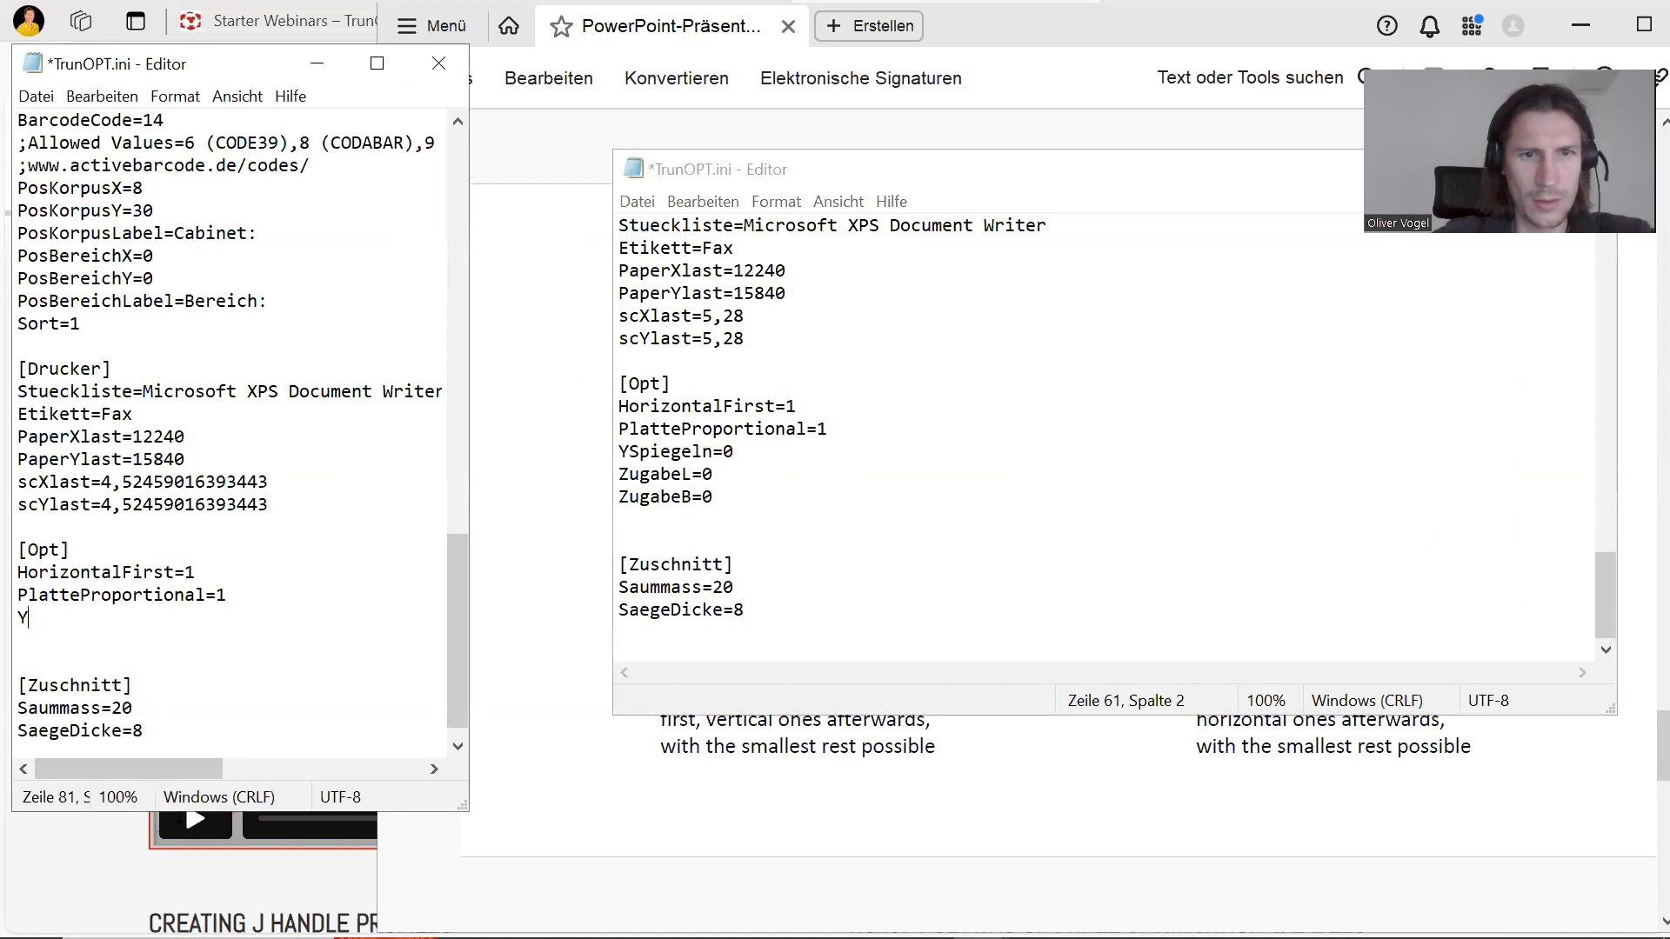
text(Spie)
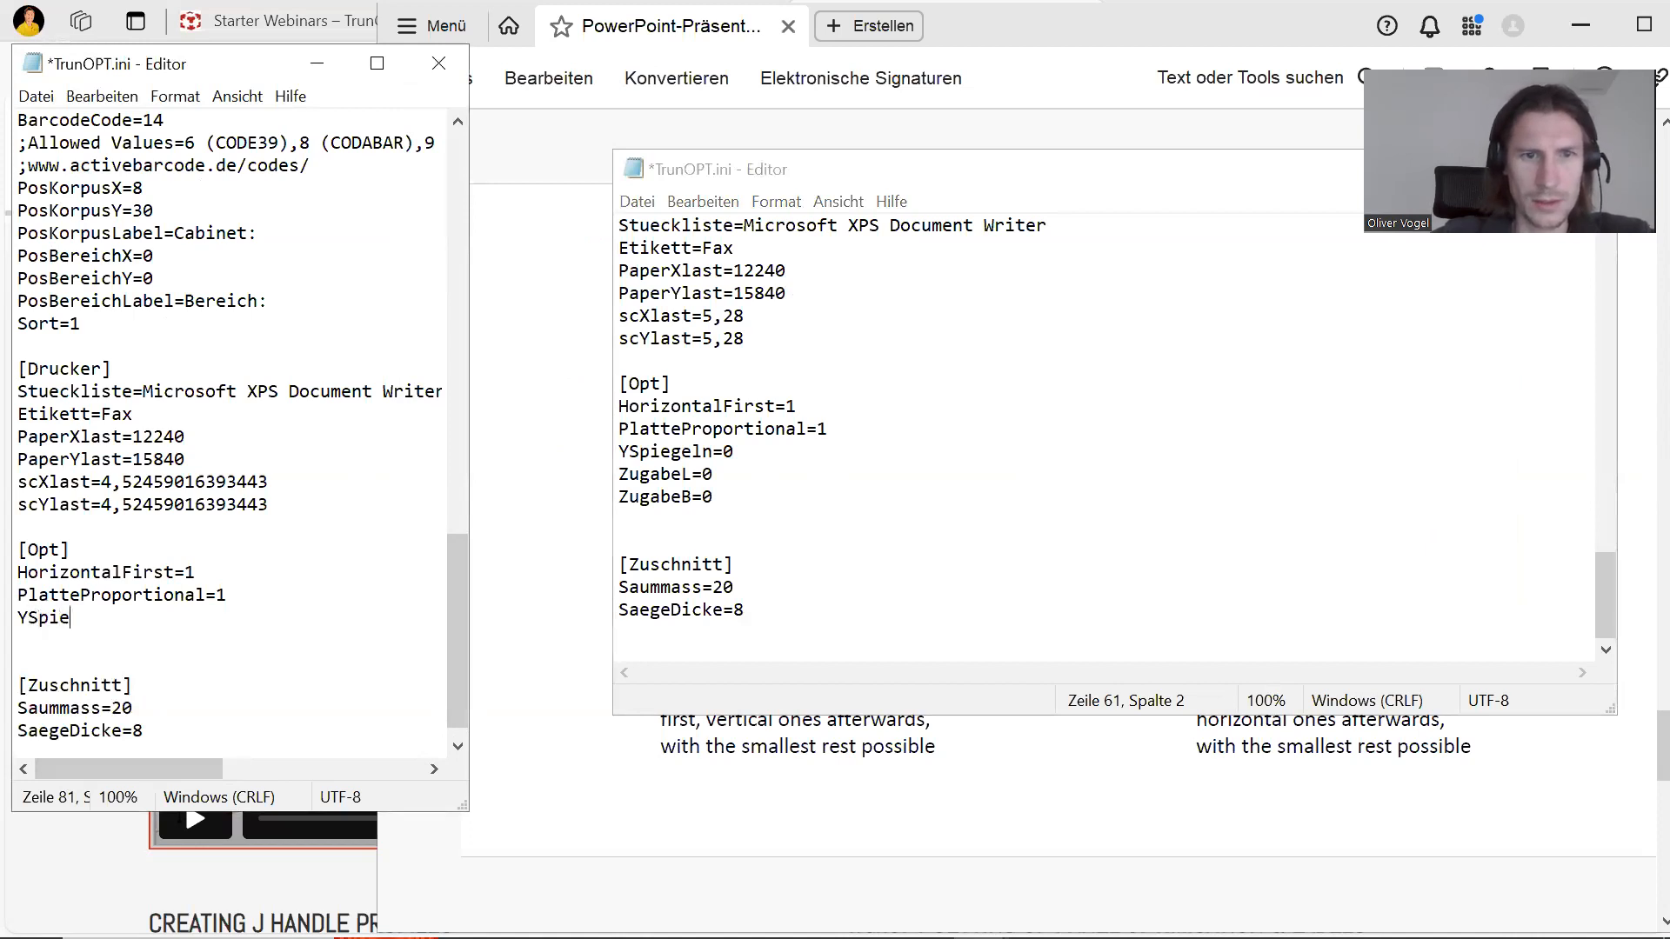
text(geln)
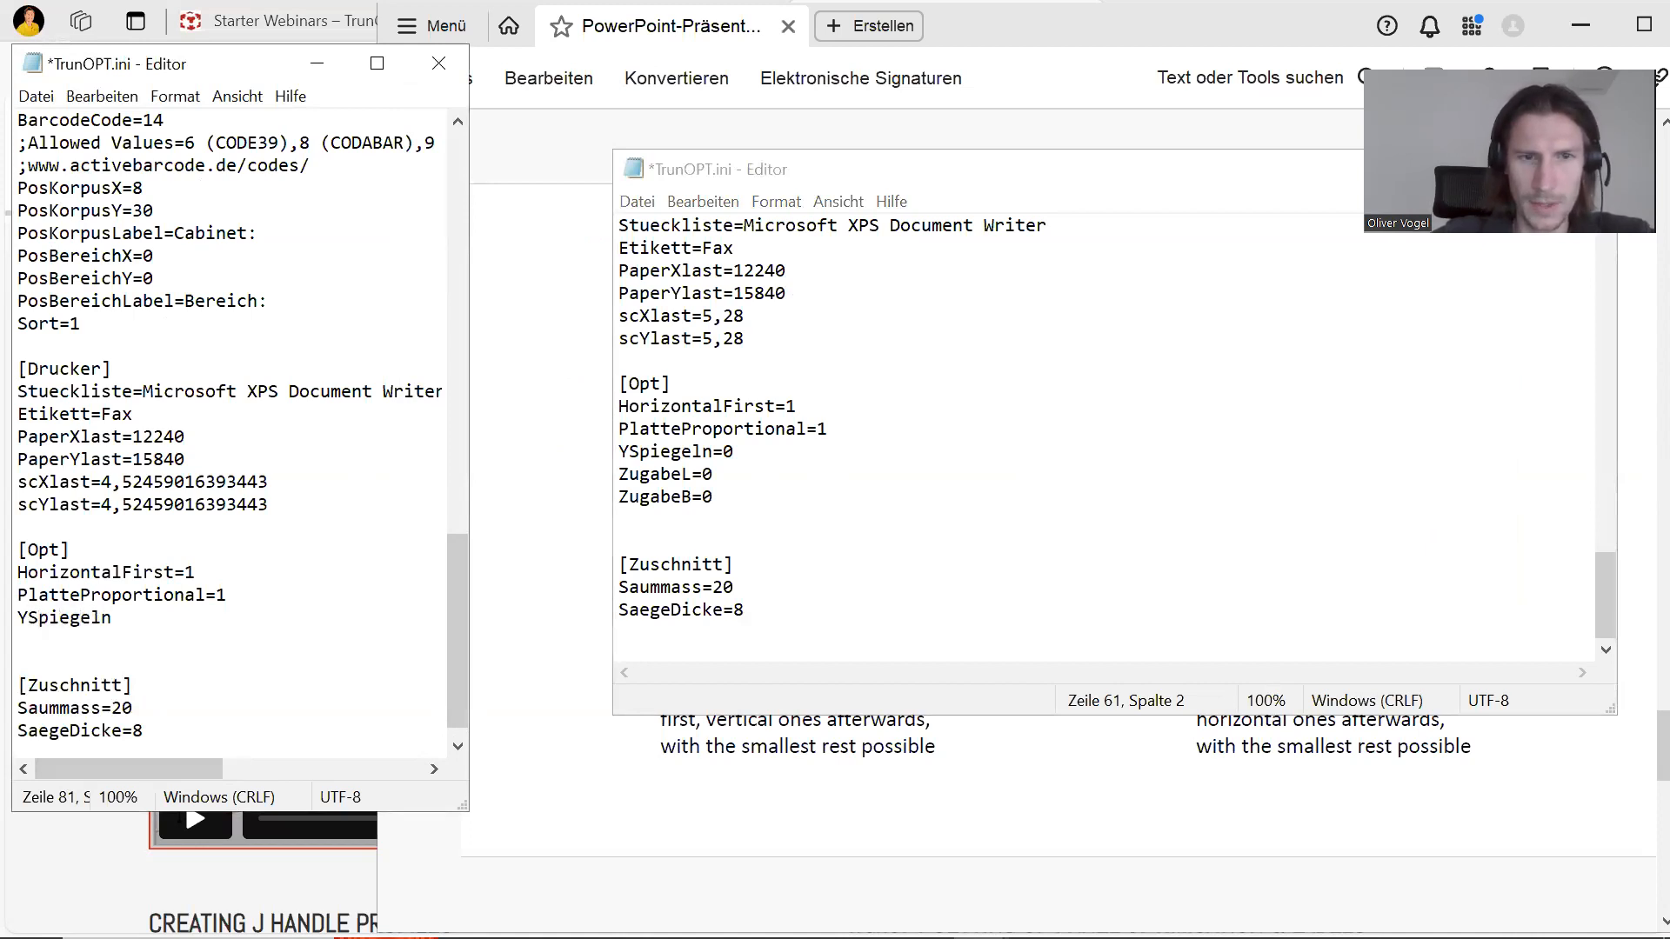
text(=)
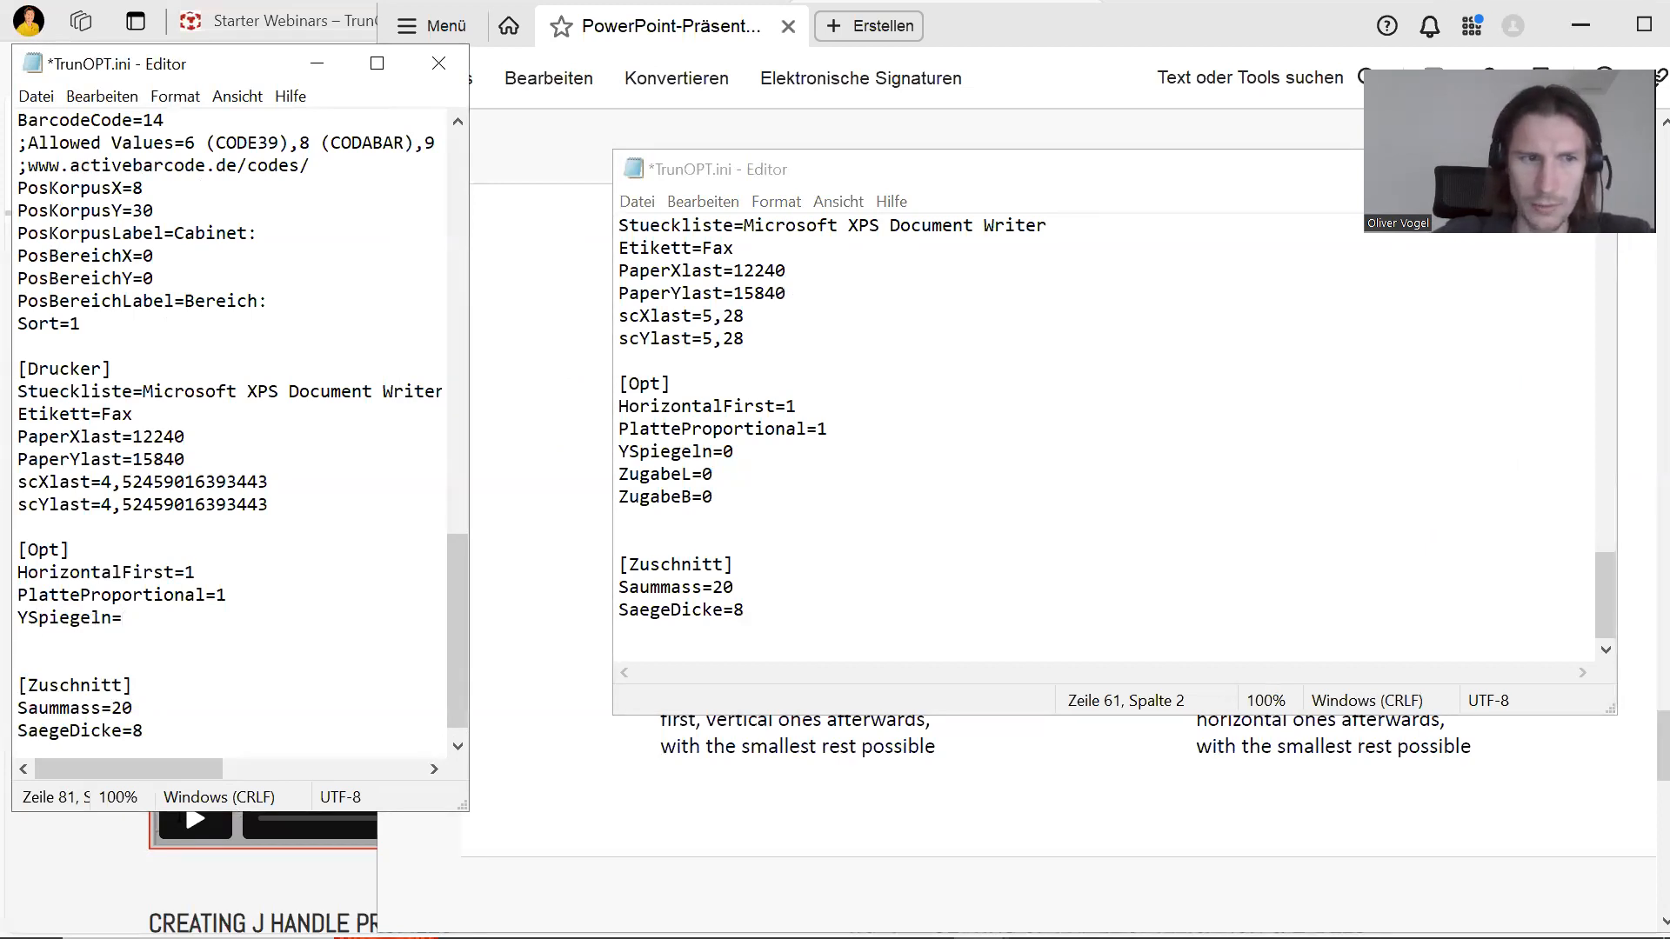
text(0)
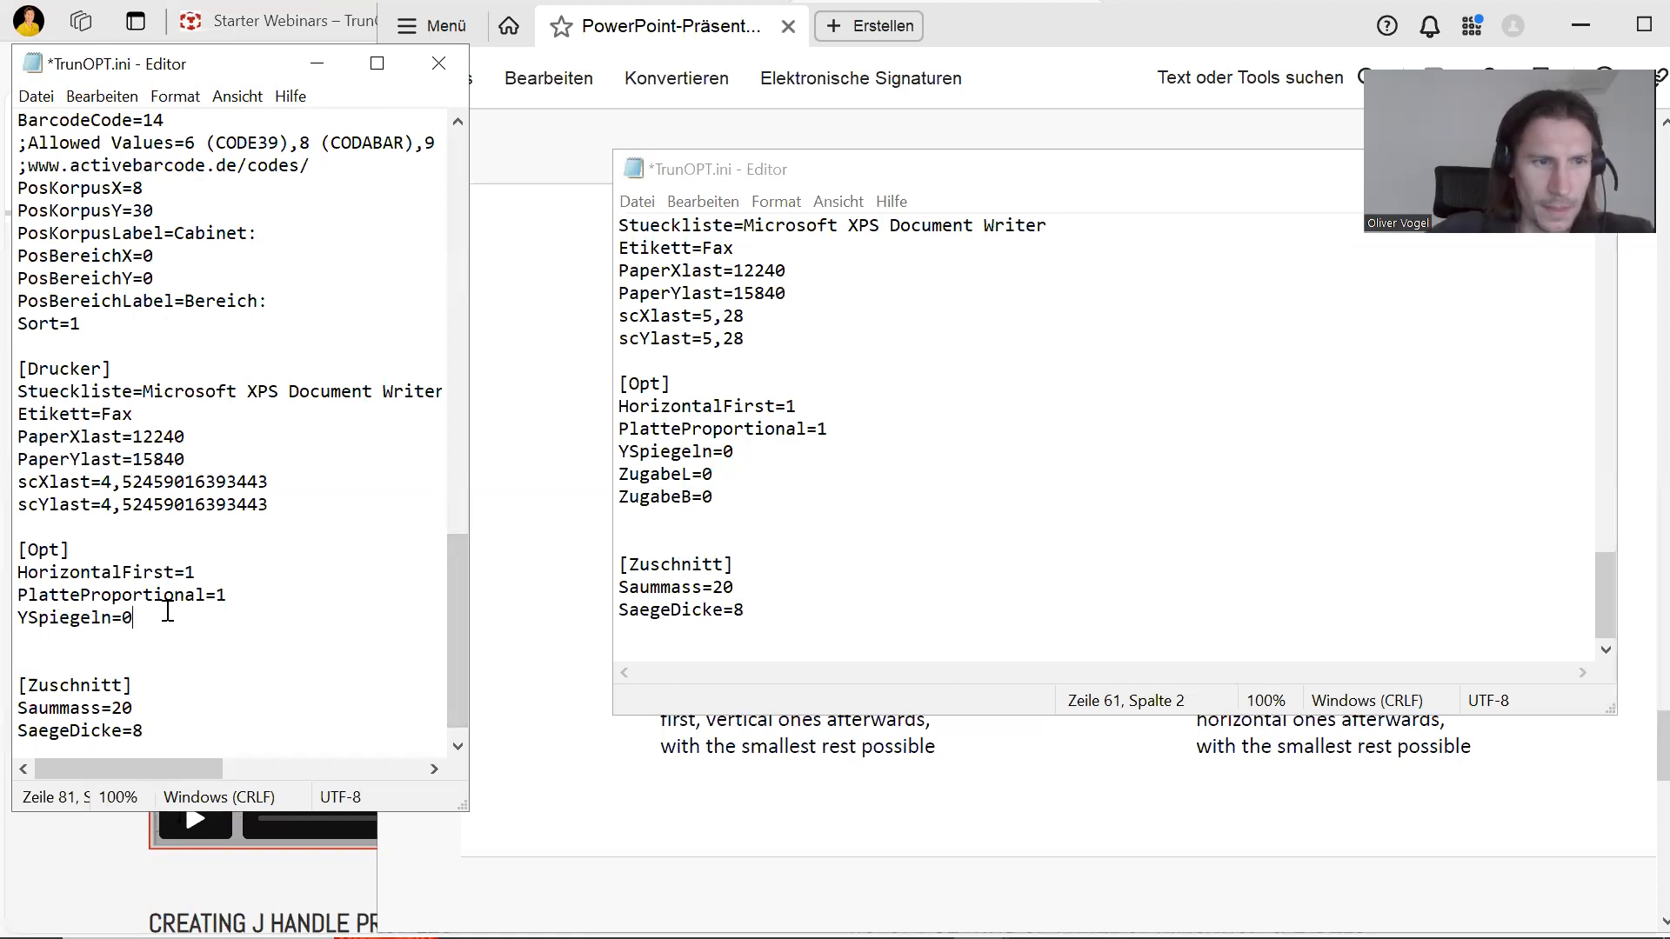
Step: Add the entries ZugabeL=0 and ZugabeB=0 on separate lines below YSpiegeln in the [Opt] section
key(Return)
text(Zugabe)
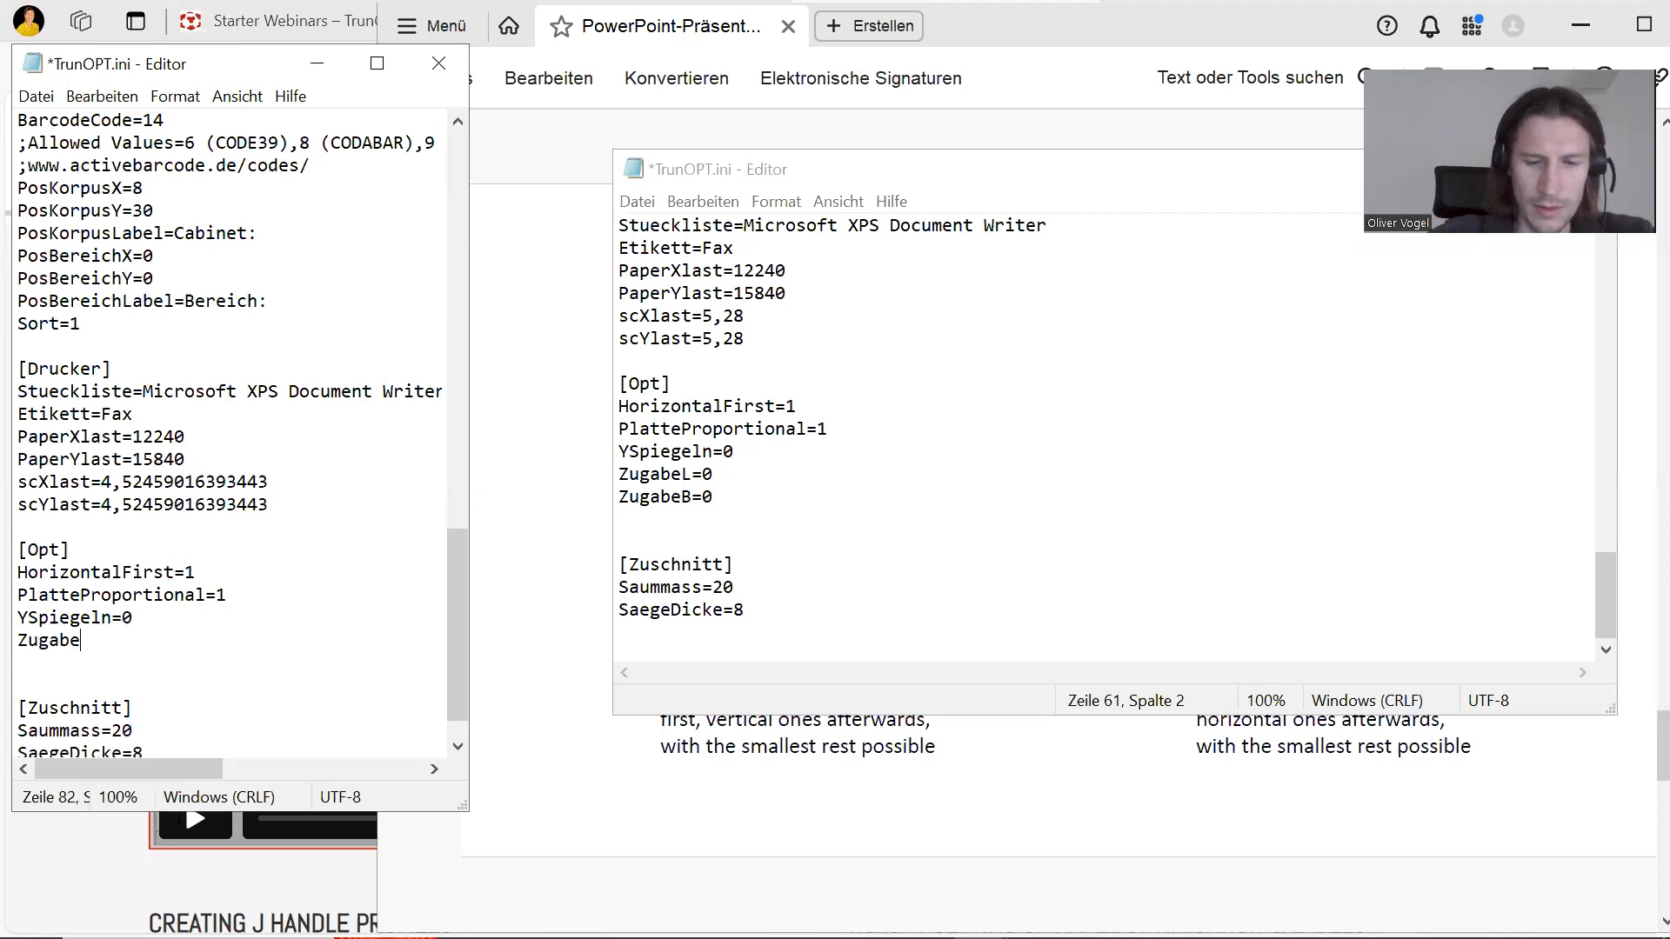
text(L=)
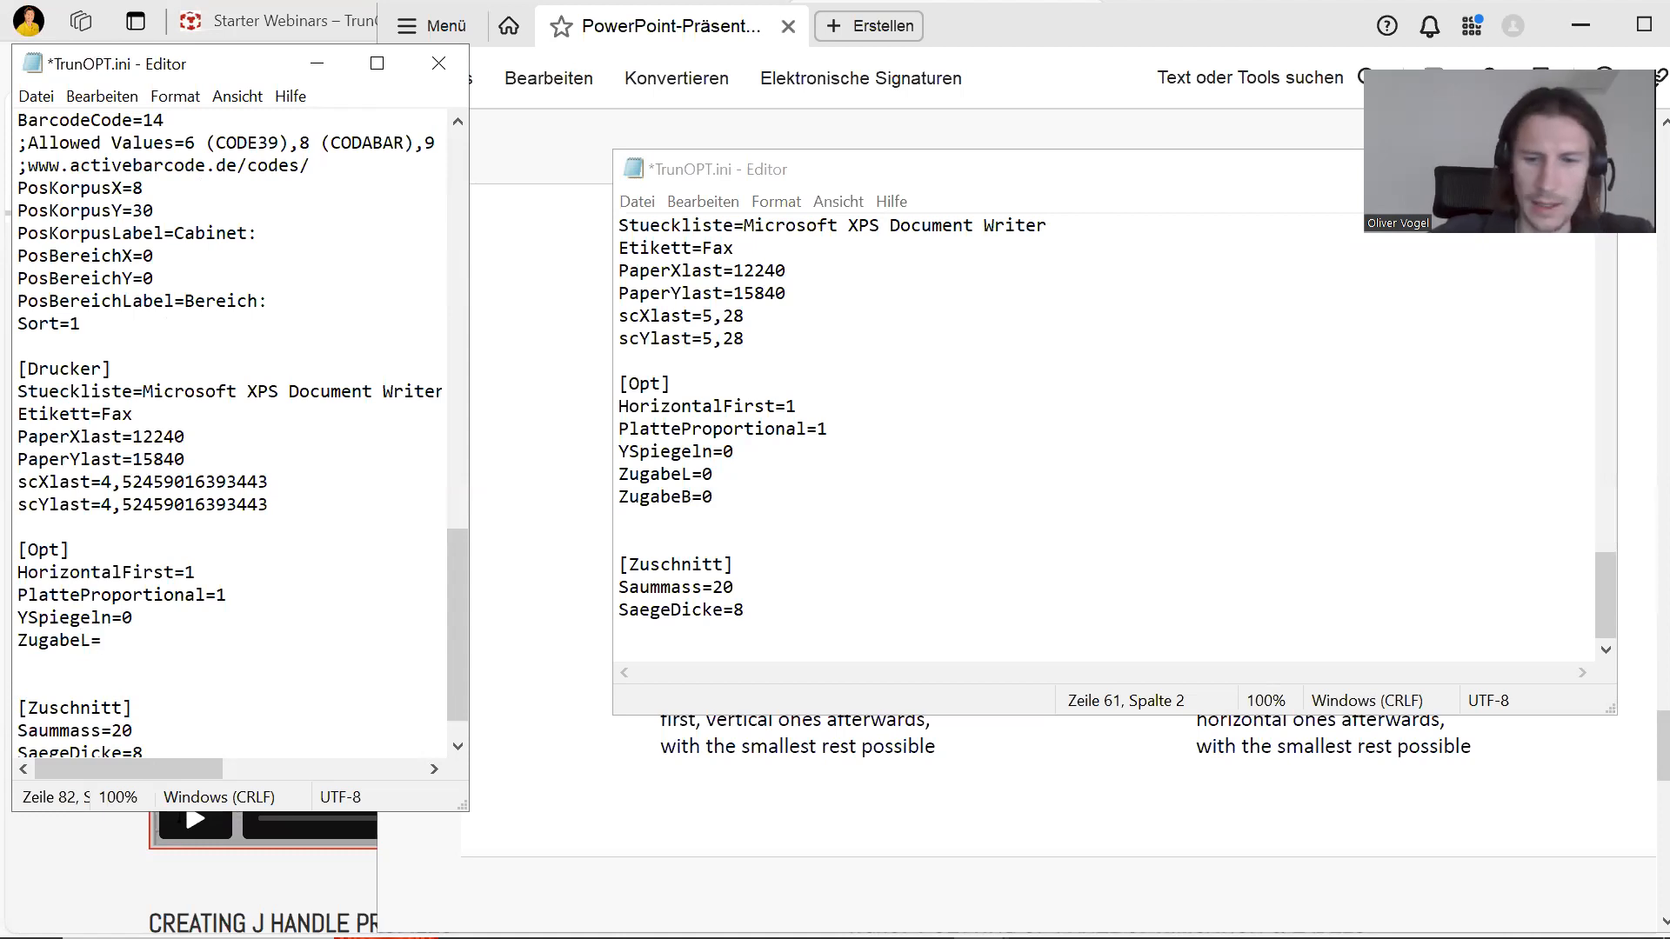
key(Return)
text(Zuga)
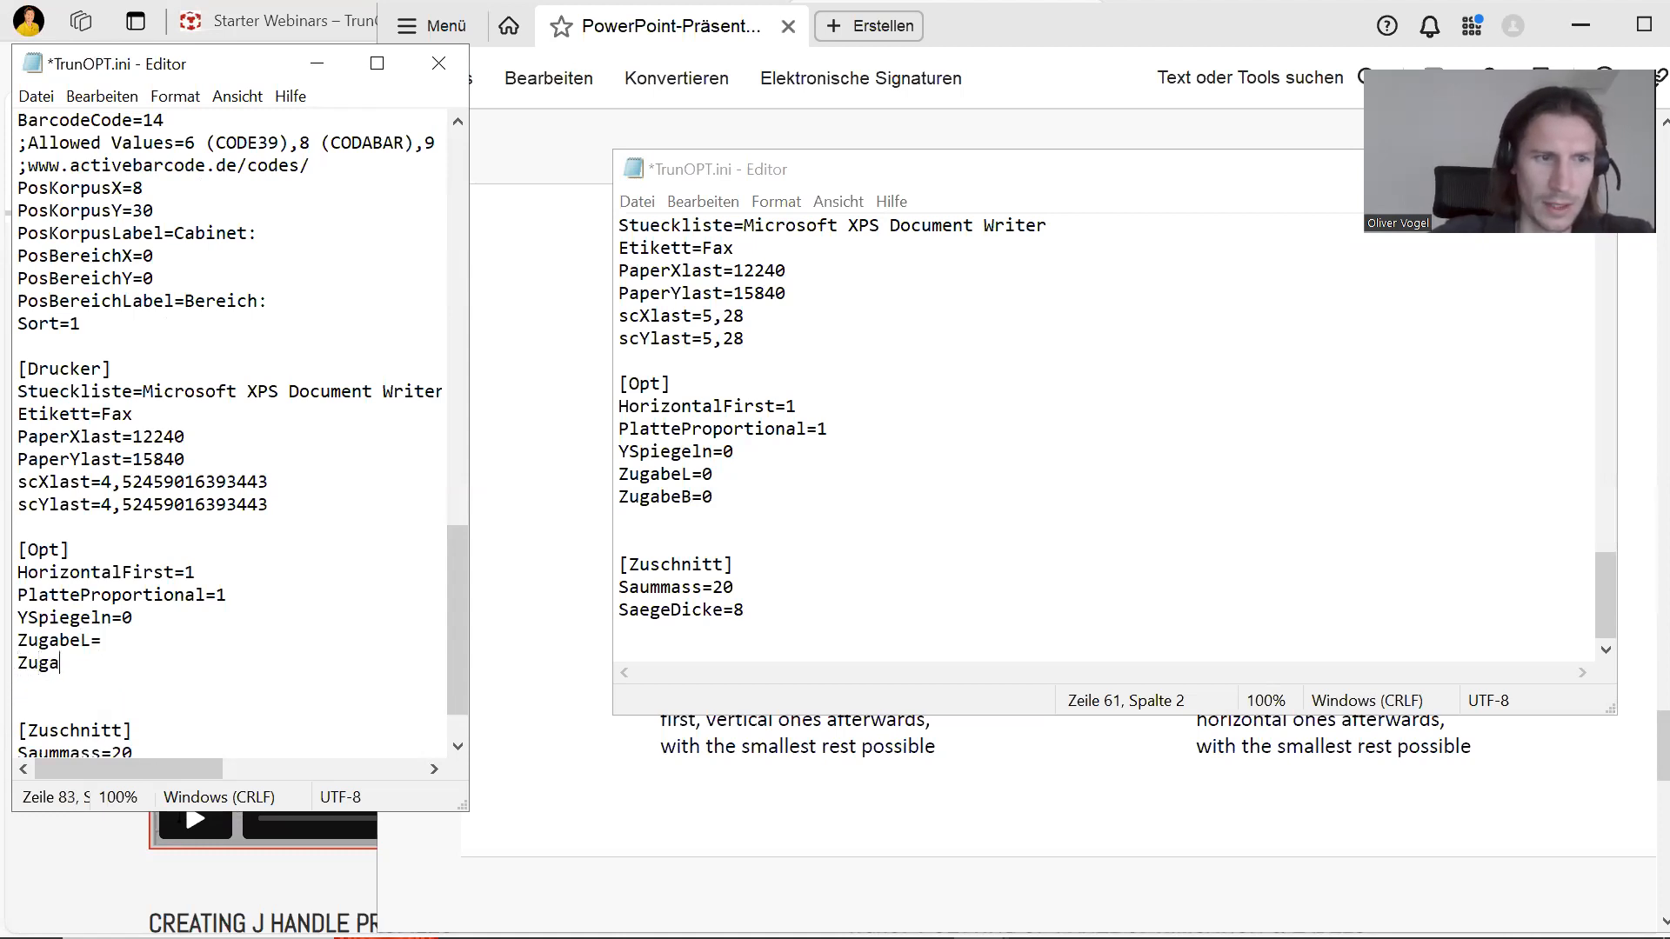
text(beB)
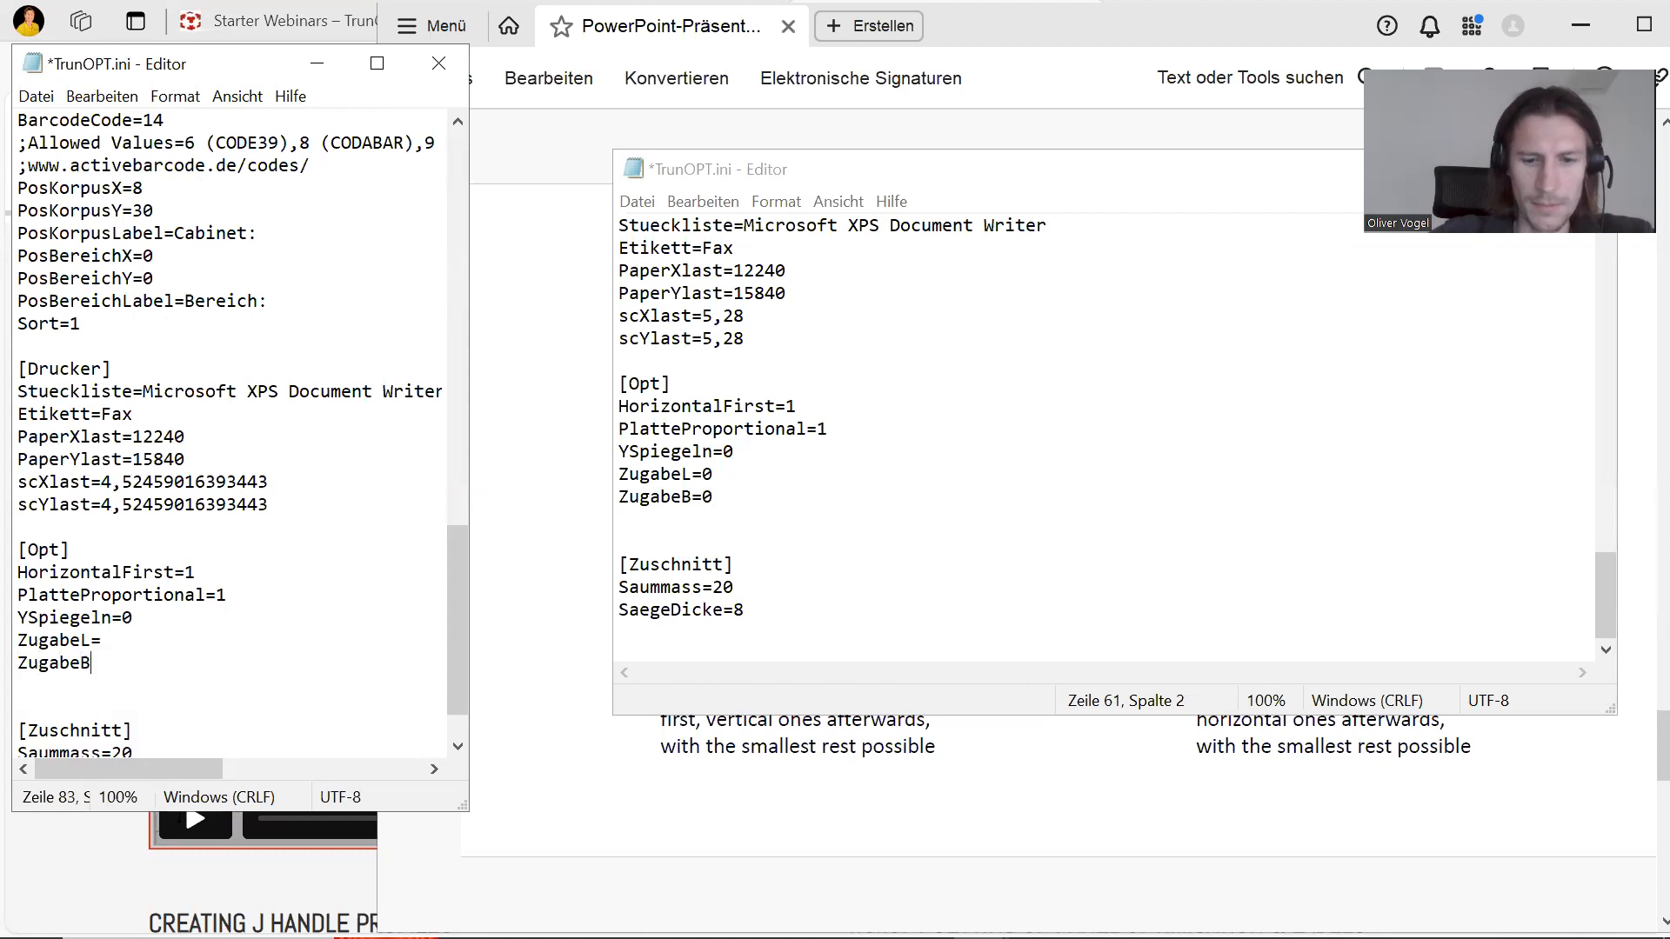
text(=)
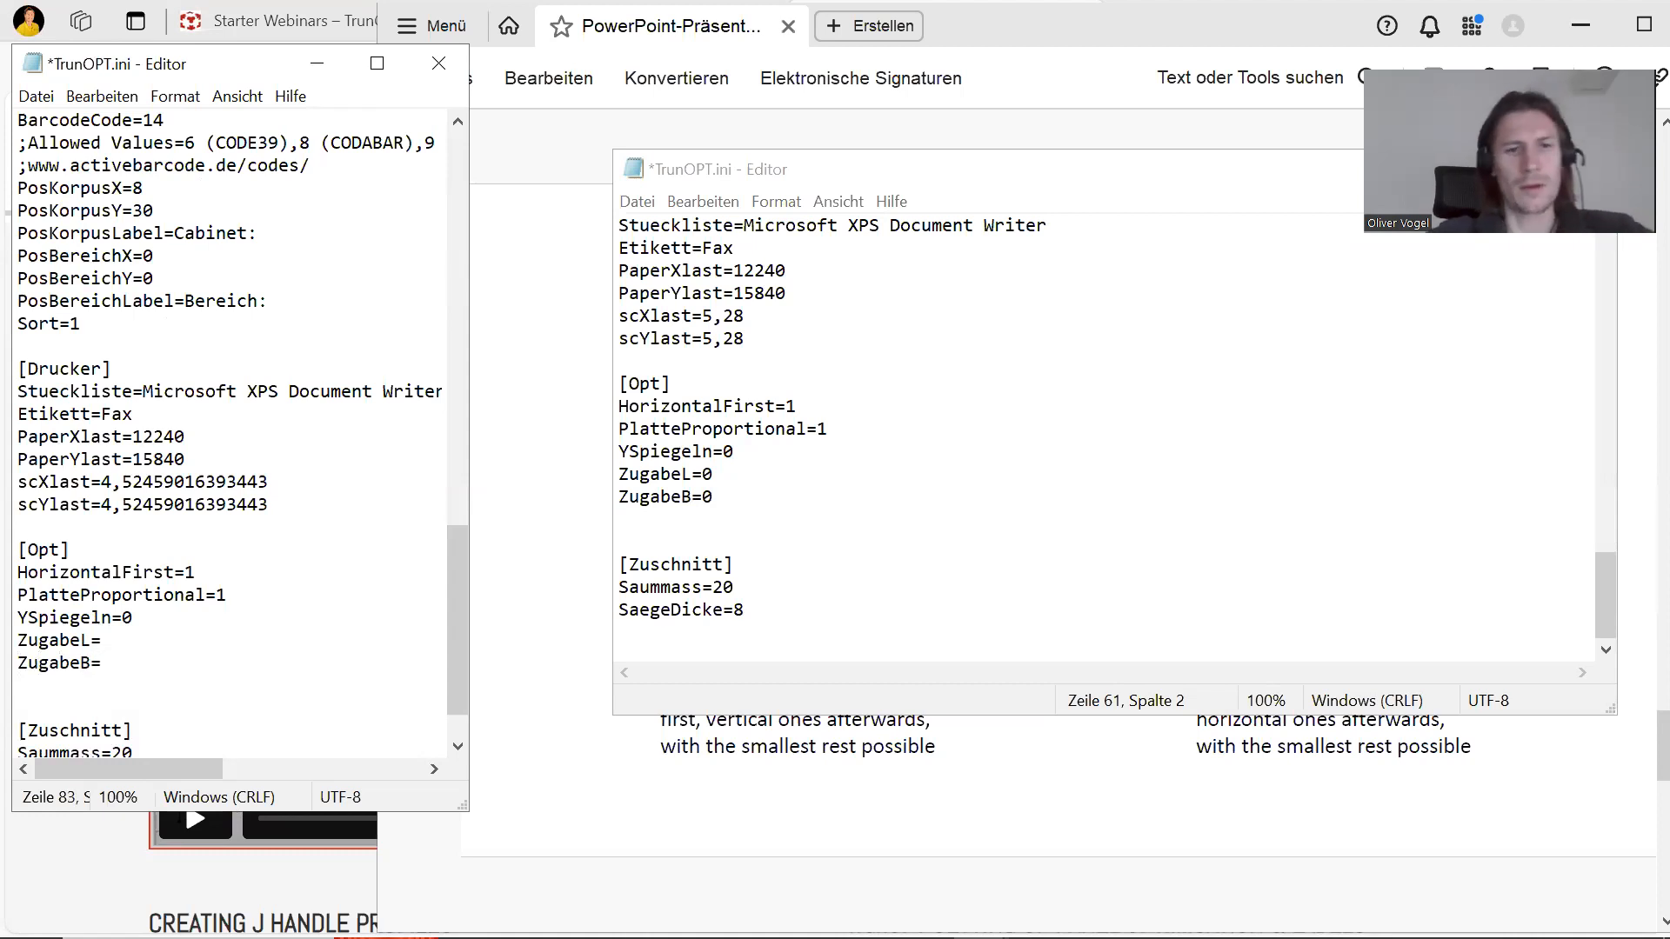
text(0)
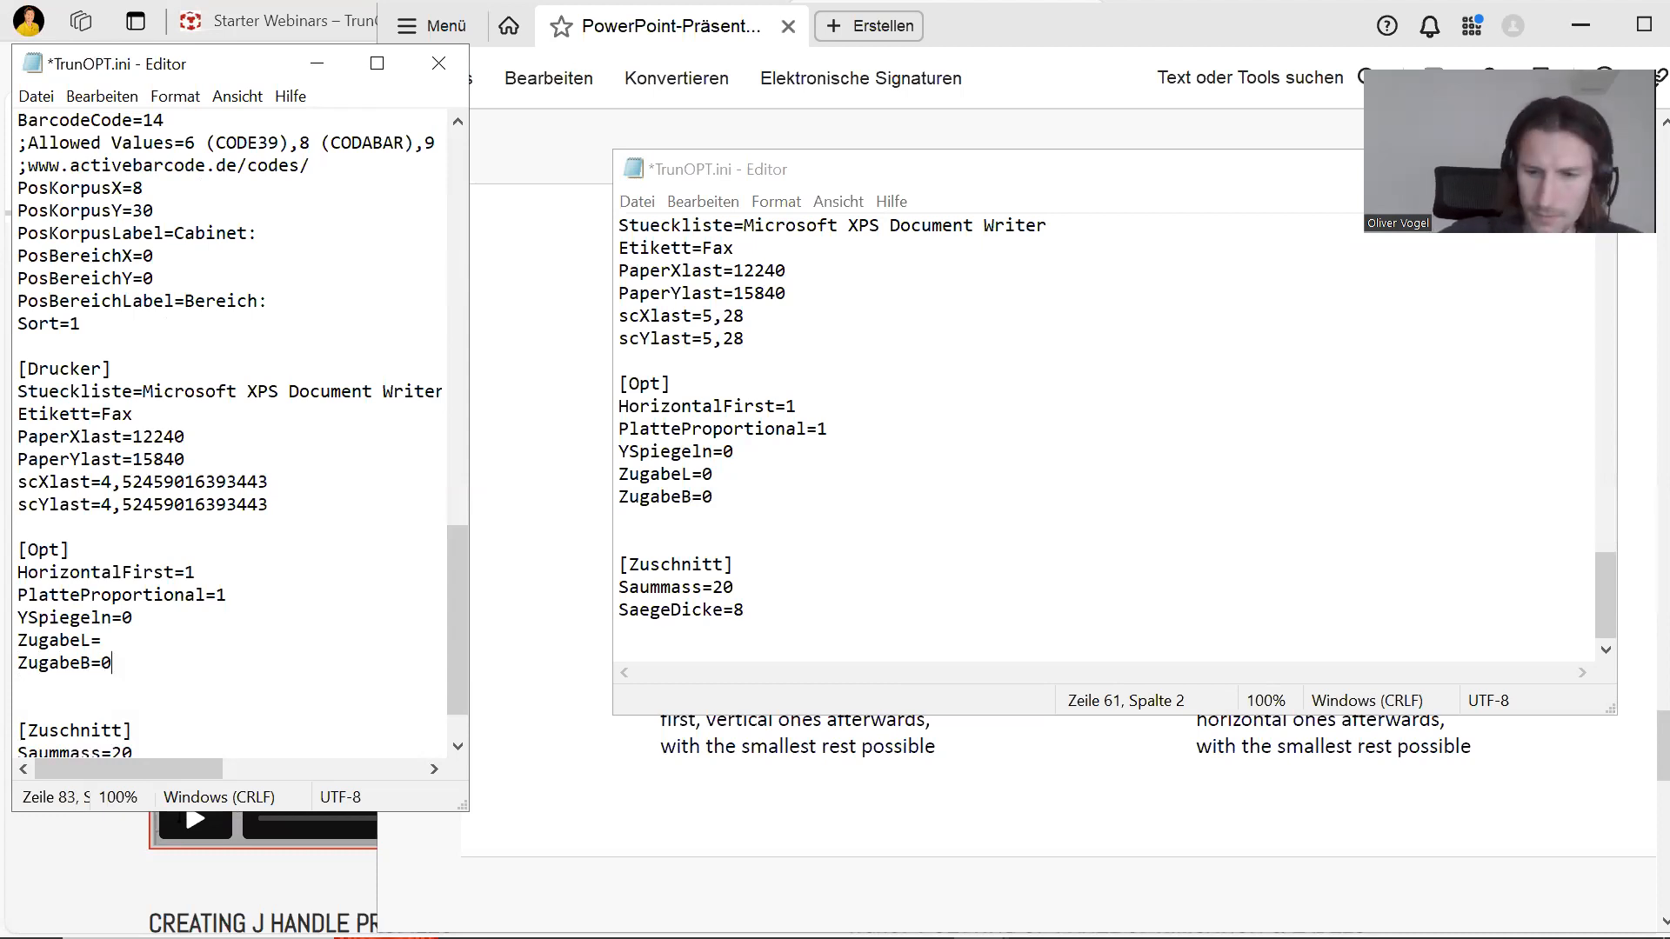
key(Up)
text(0)
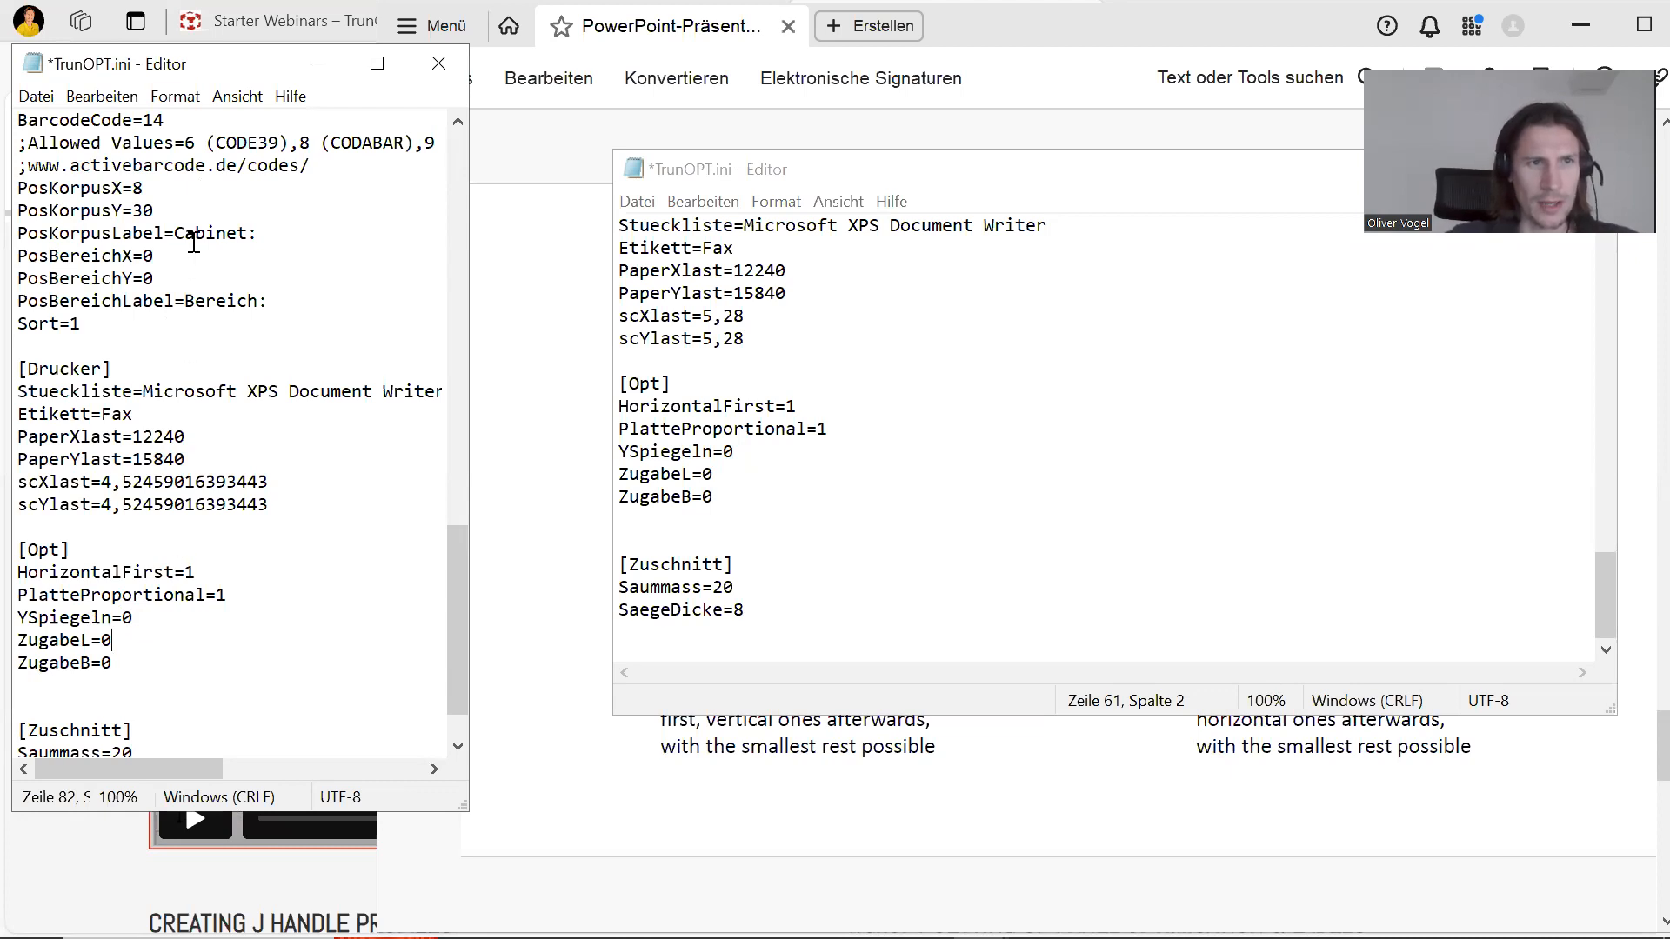
Step: Save and close the edited TrunOPT.ini file, and clear the second TrunOPT.ini window from view
click(37, 95)
click(52, 201)
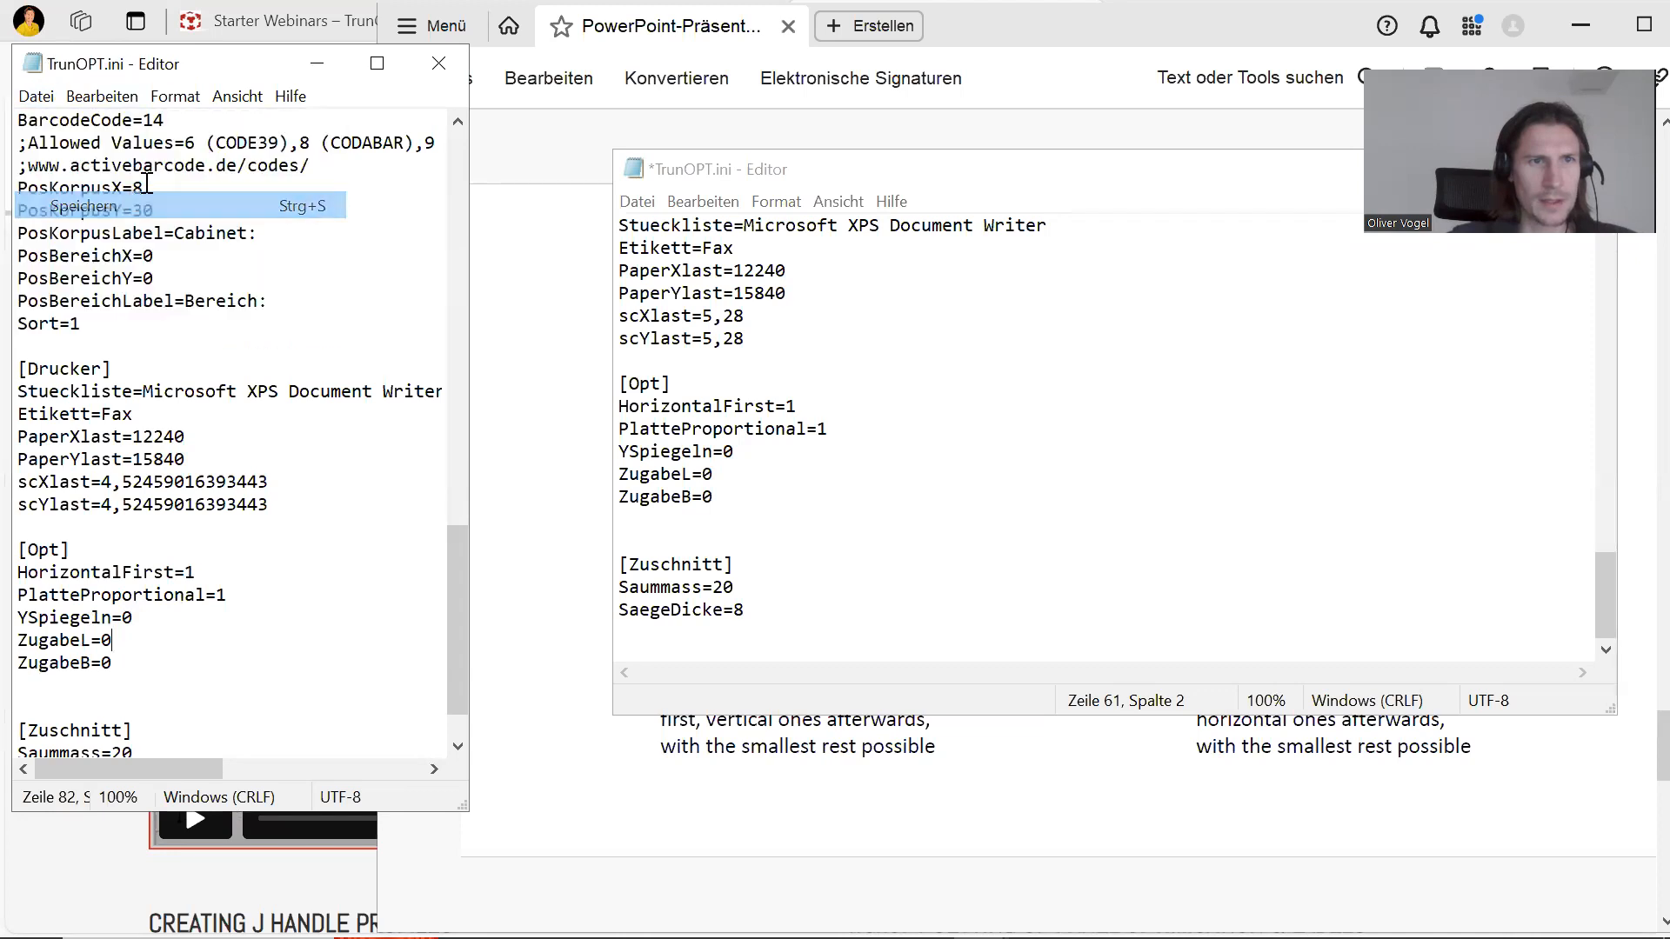
click(438, 63)
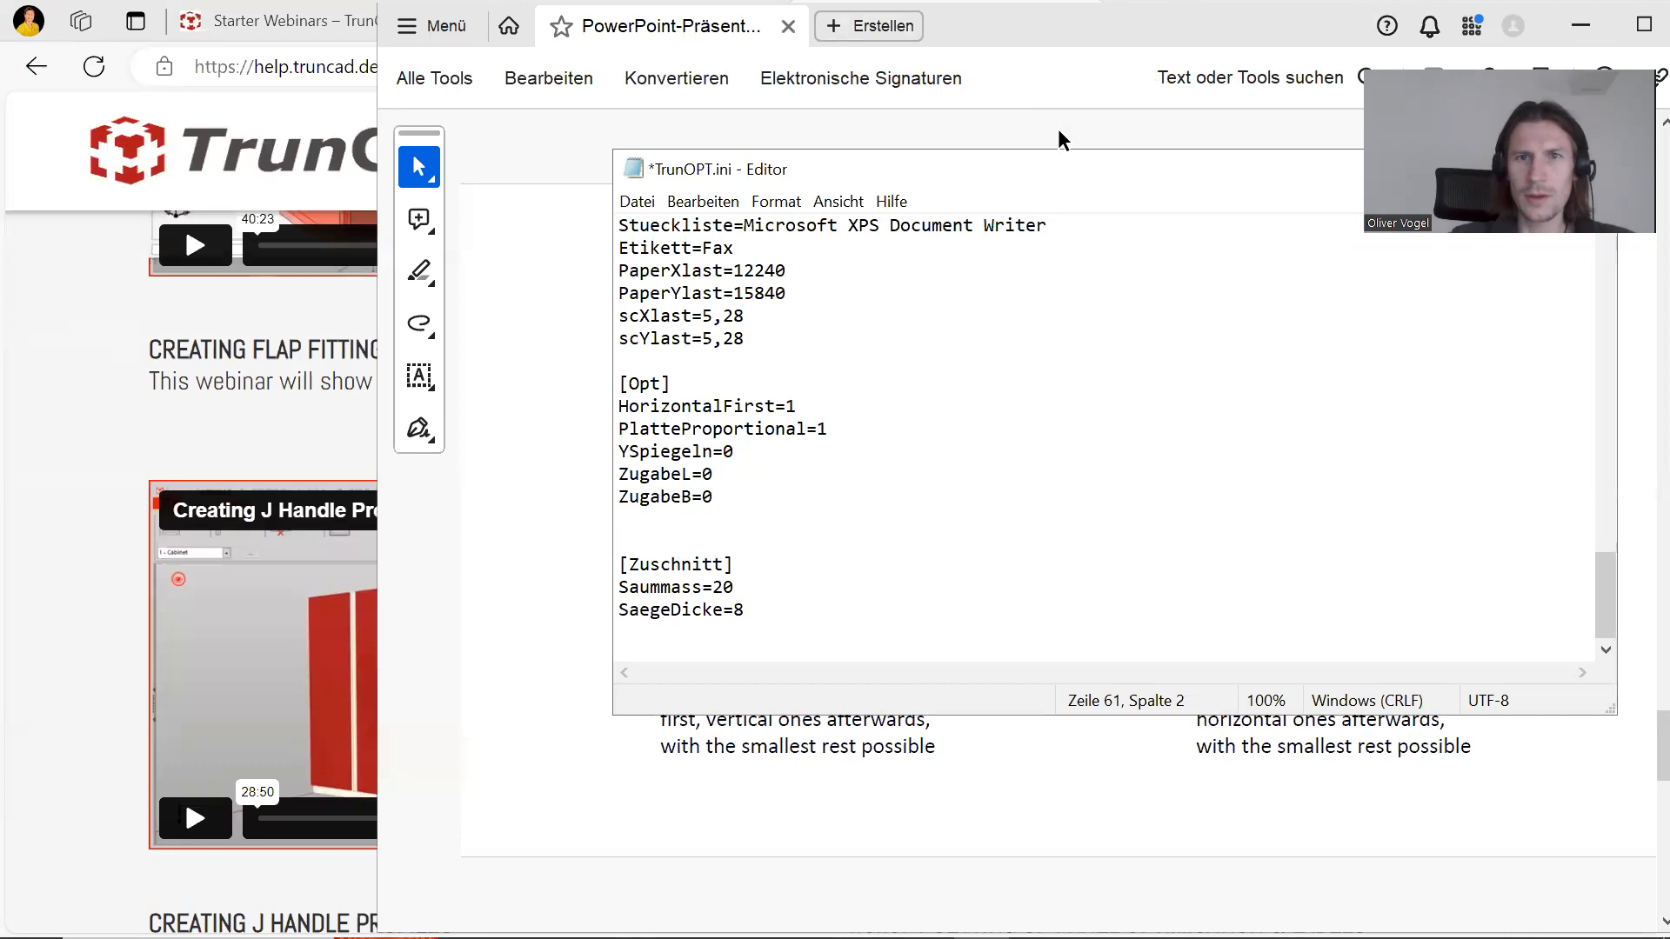
drag(1115, 178, 857, 178)
click(1211, 171)
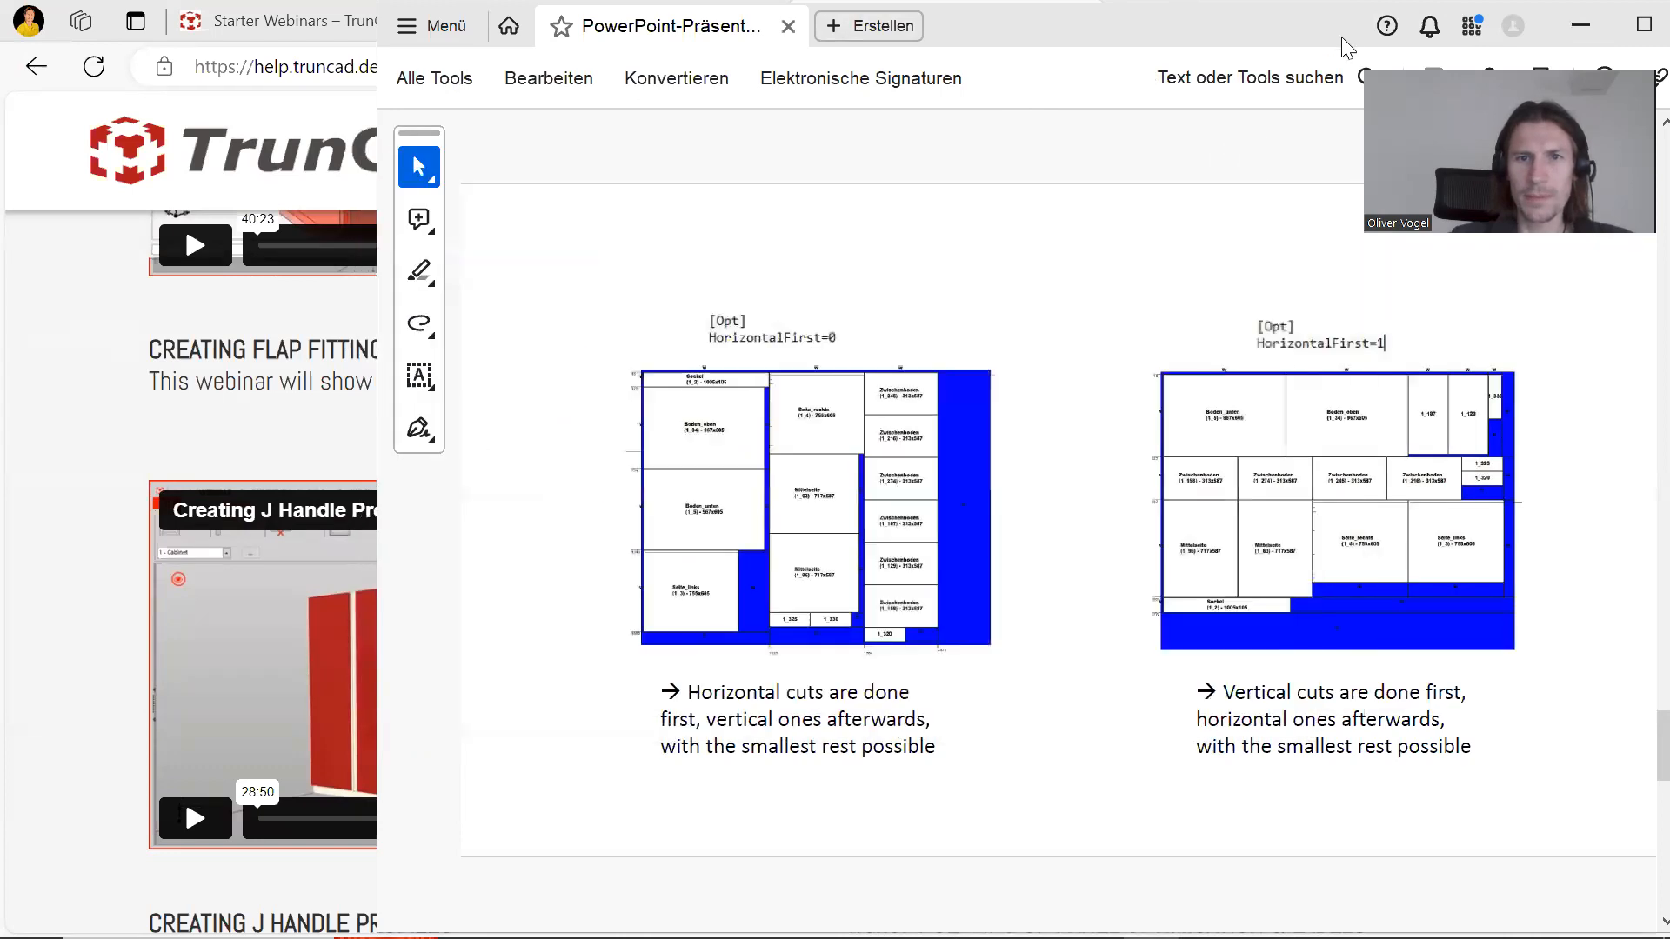
Step: Restore the PDF guide to a smaller window showing the barcode settings page and move it aside over the webinar website
double_click(1108, 27)
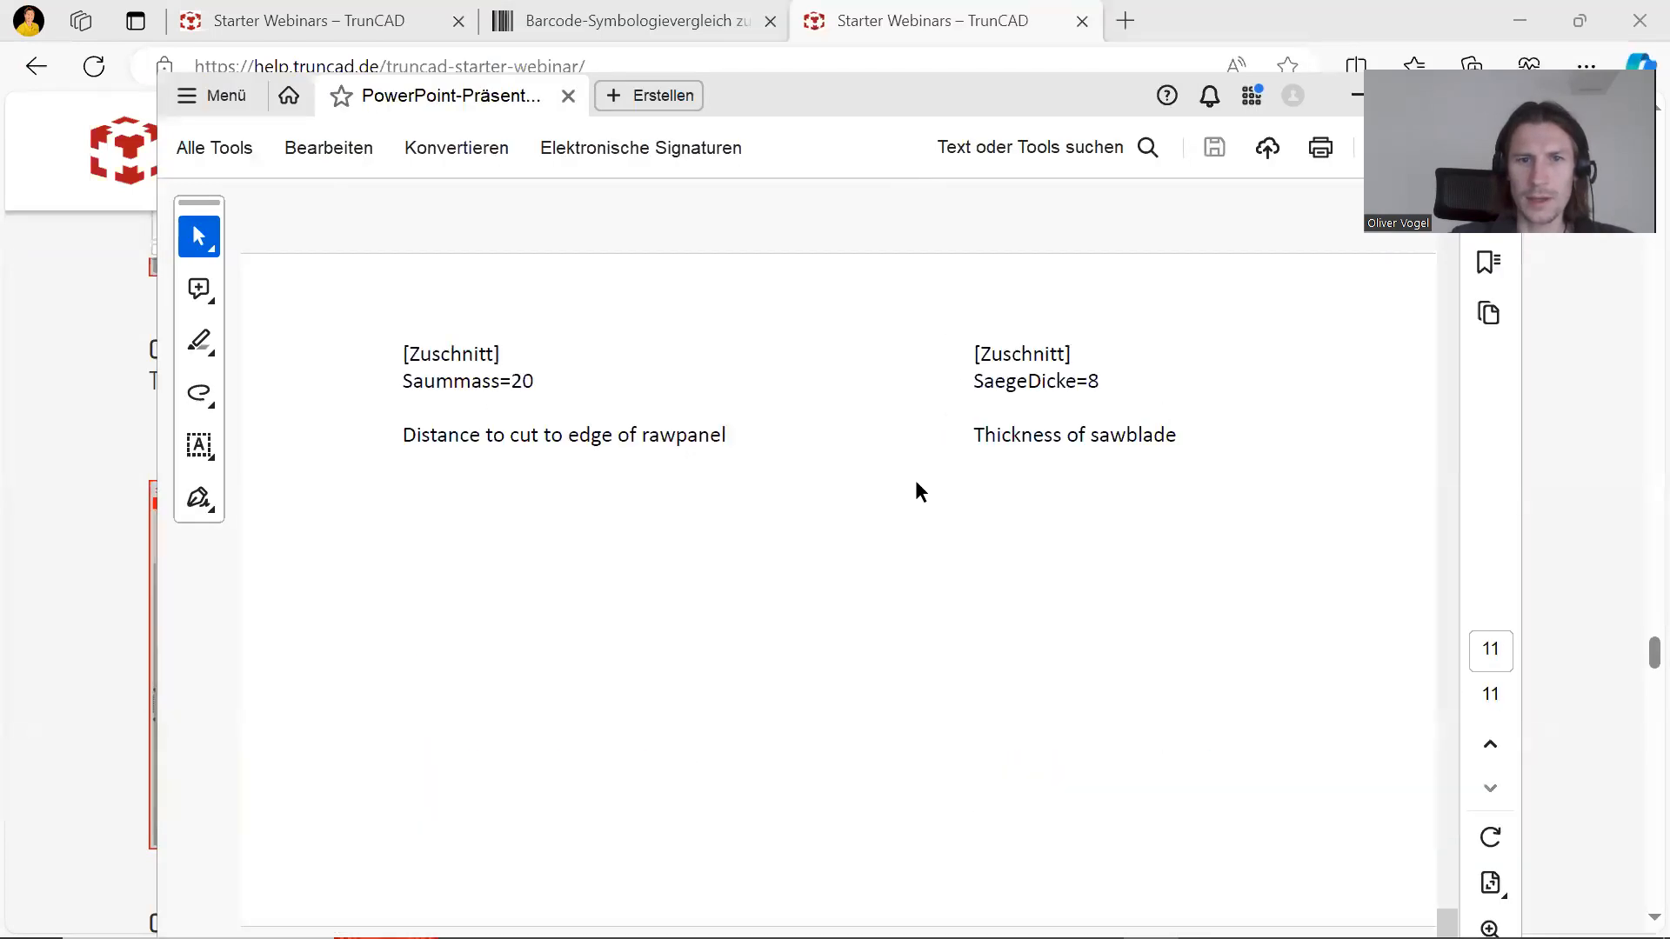
scroll(916, 482, up, 1)
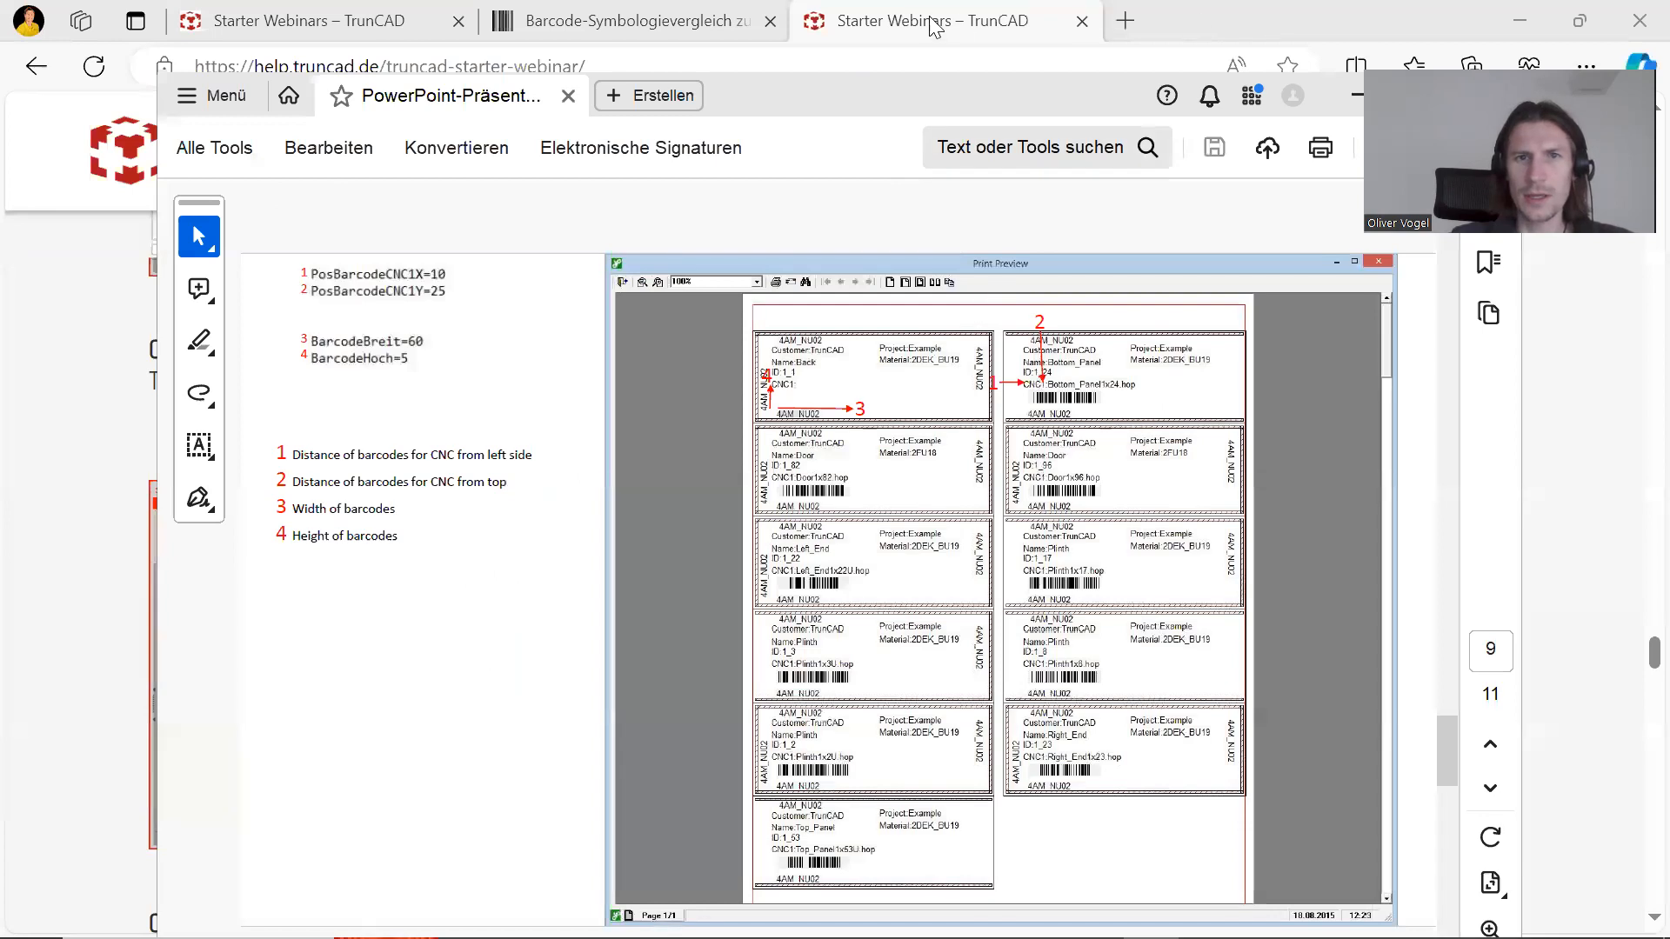
drag(957, 99, 766, 99)
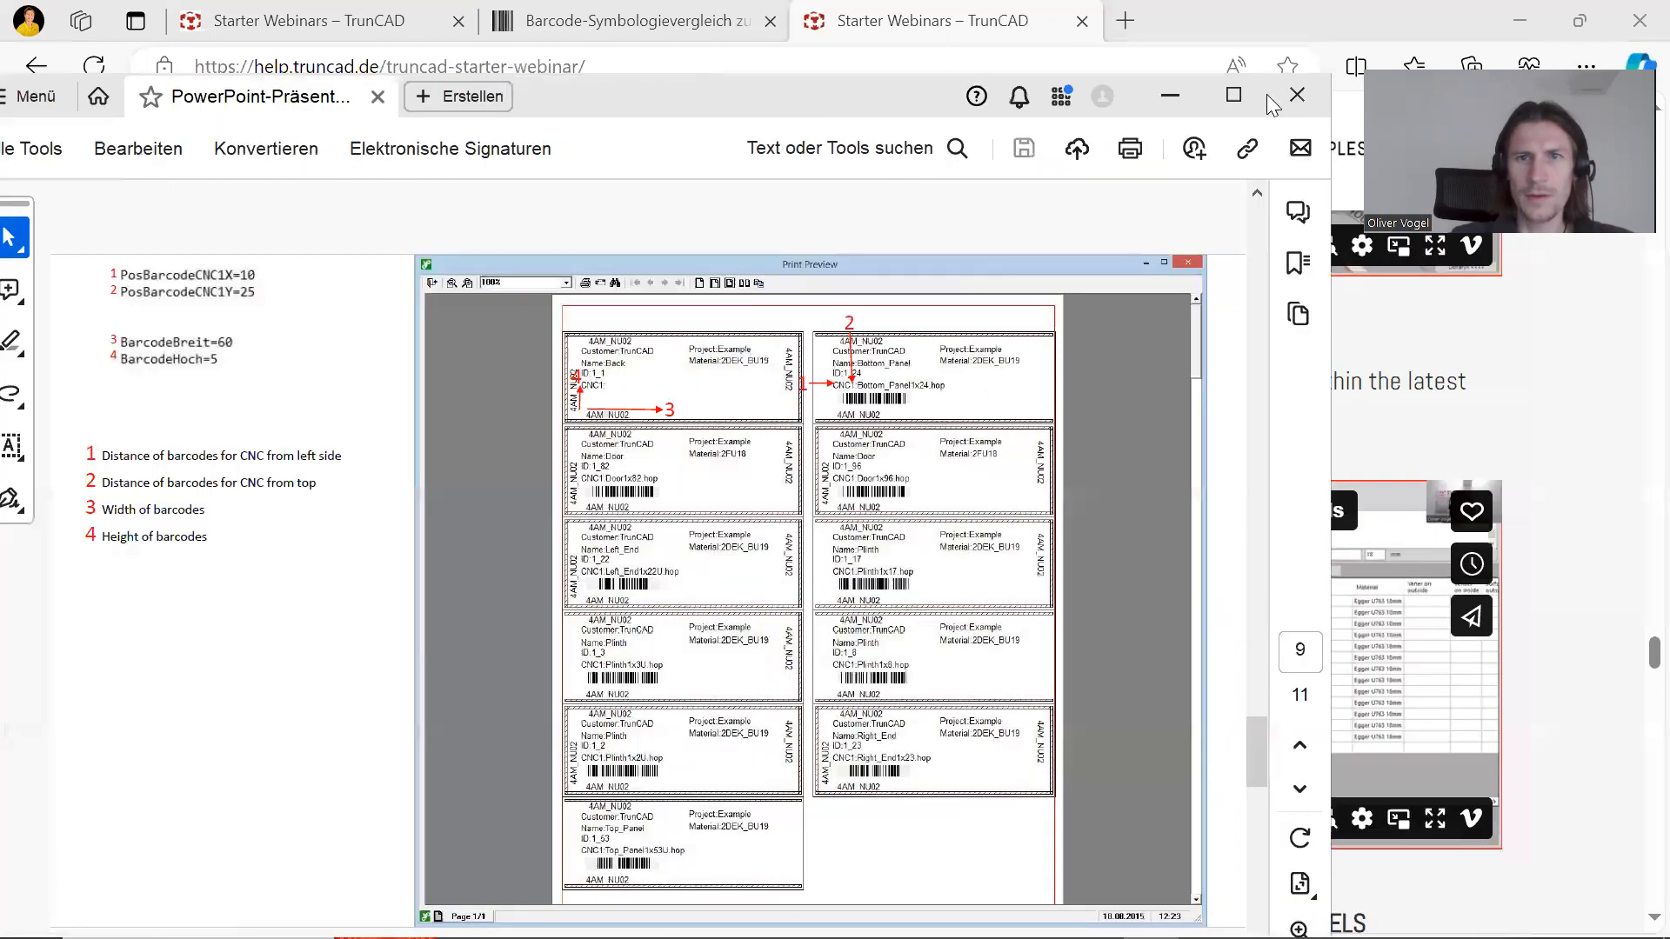
Step: Show the TrunCAD20XX folder with the TrunOPTini_Eng.pdf guide in File Explorer and minimize it again
mouse_move(521, 938)
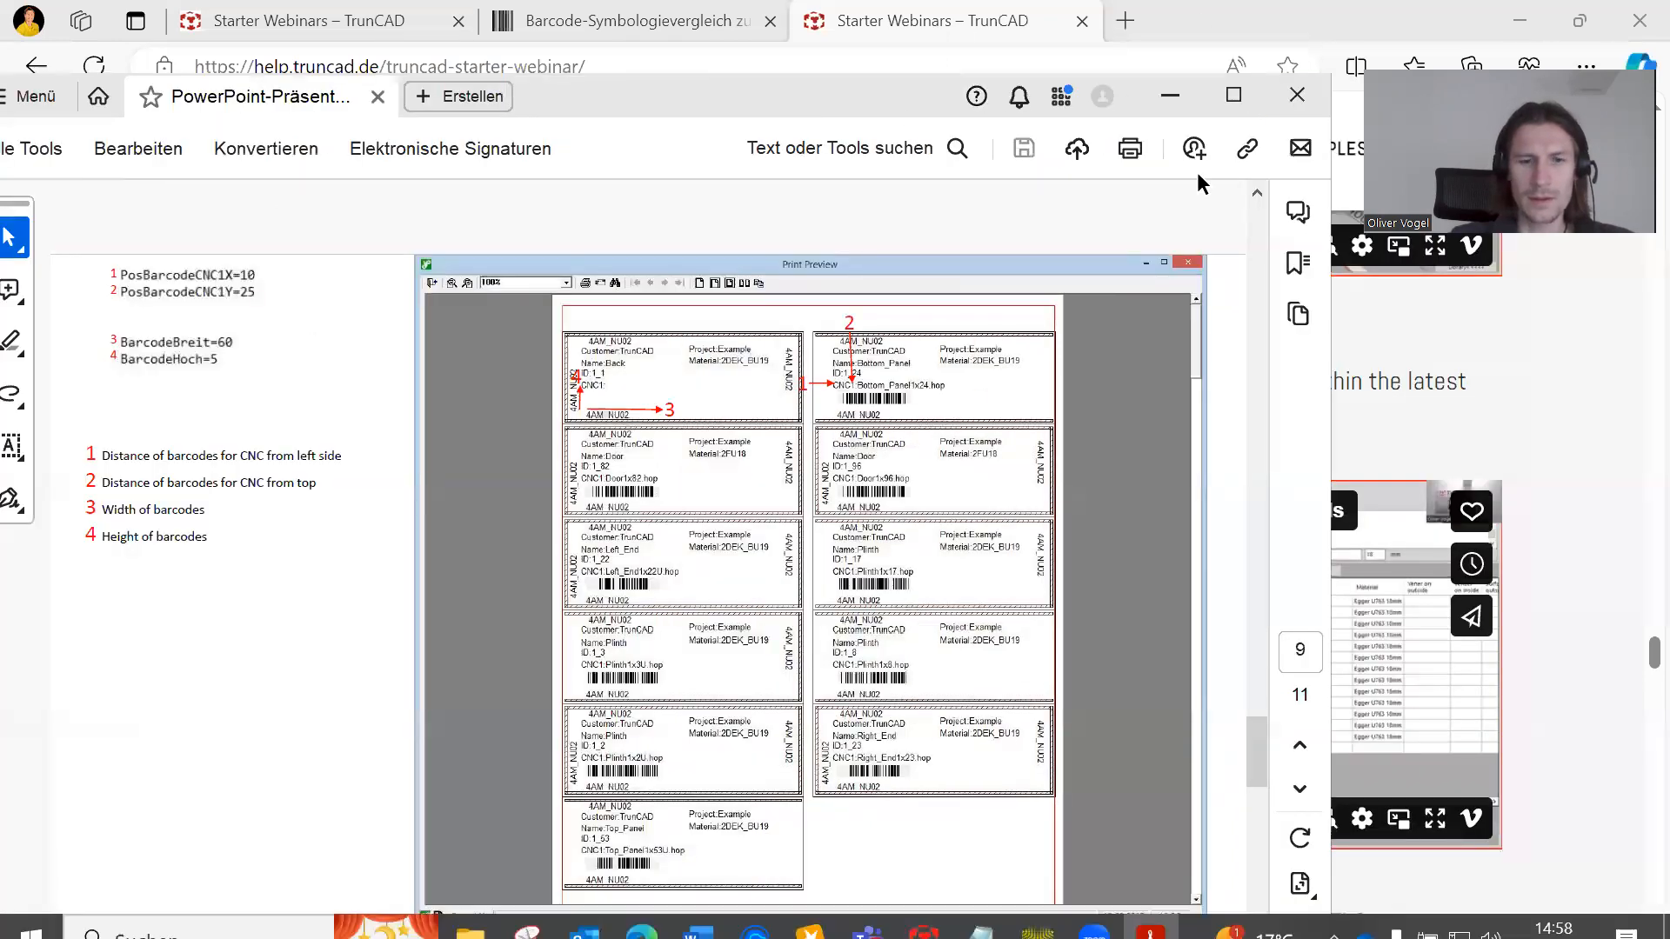
click(469, 913)
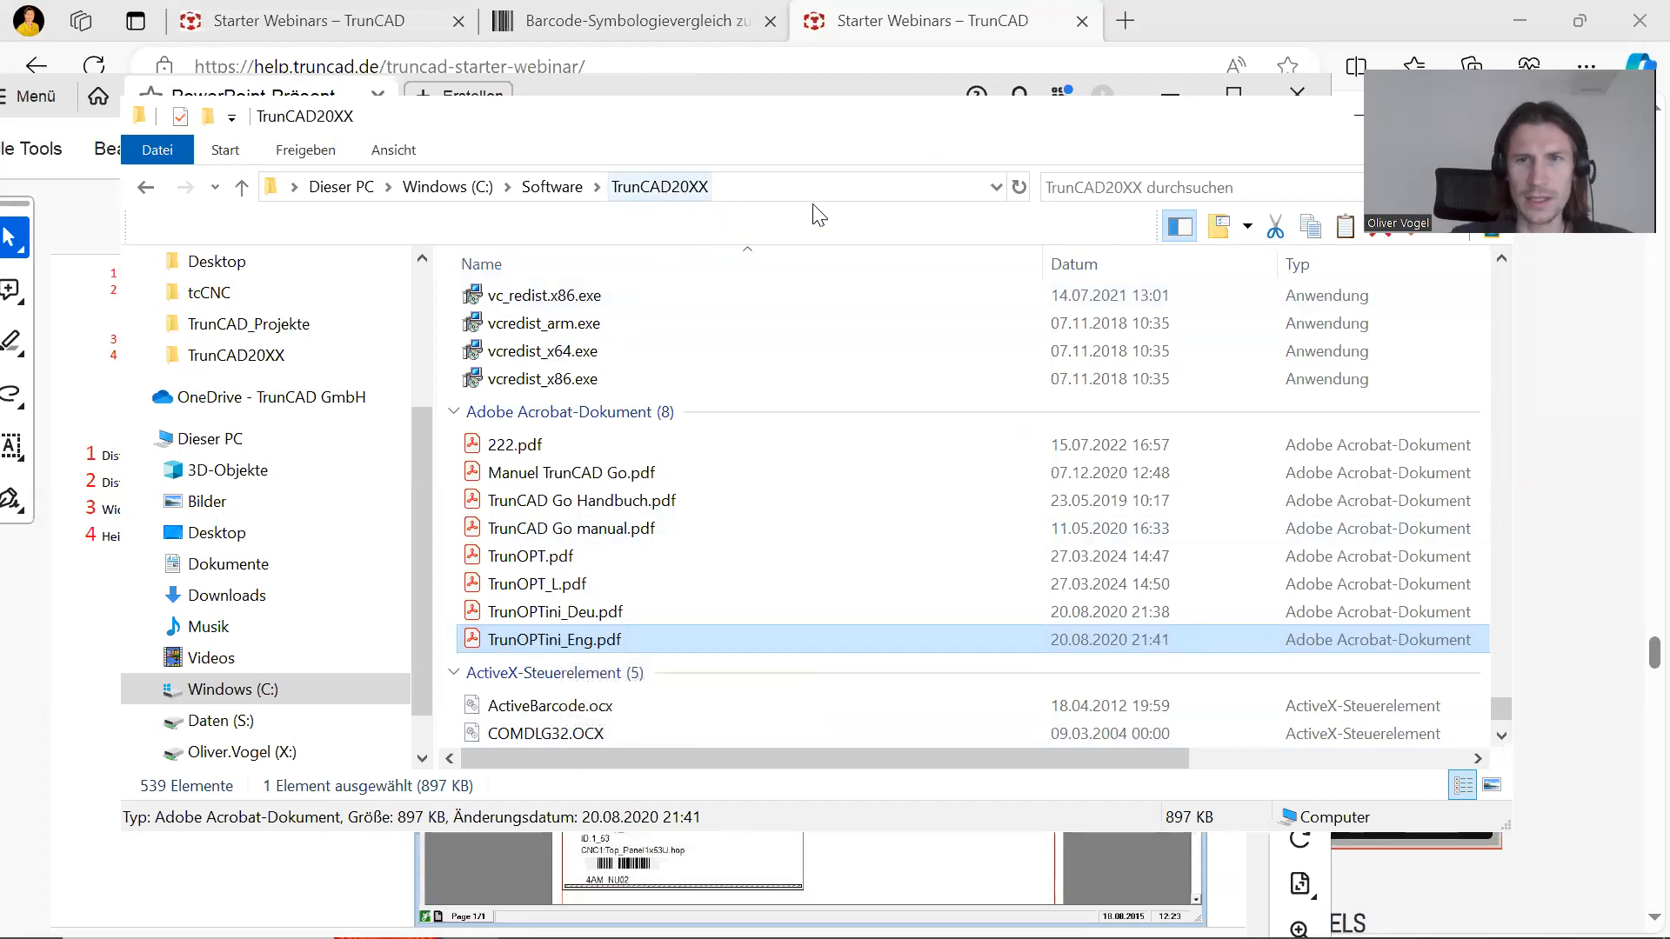
drag(1015, 127, 911, 194)
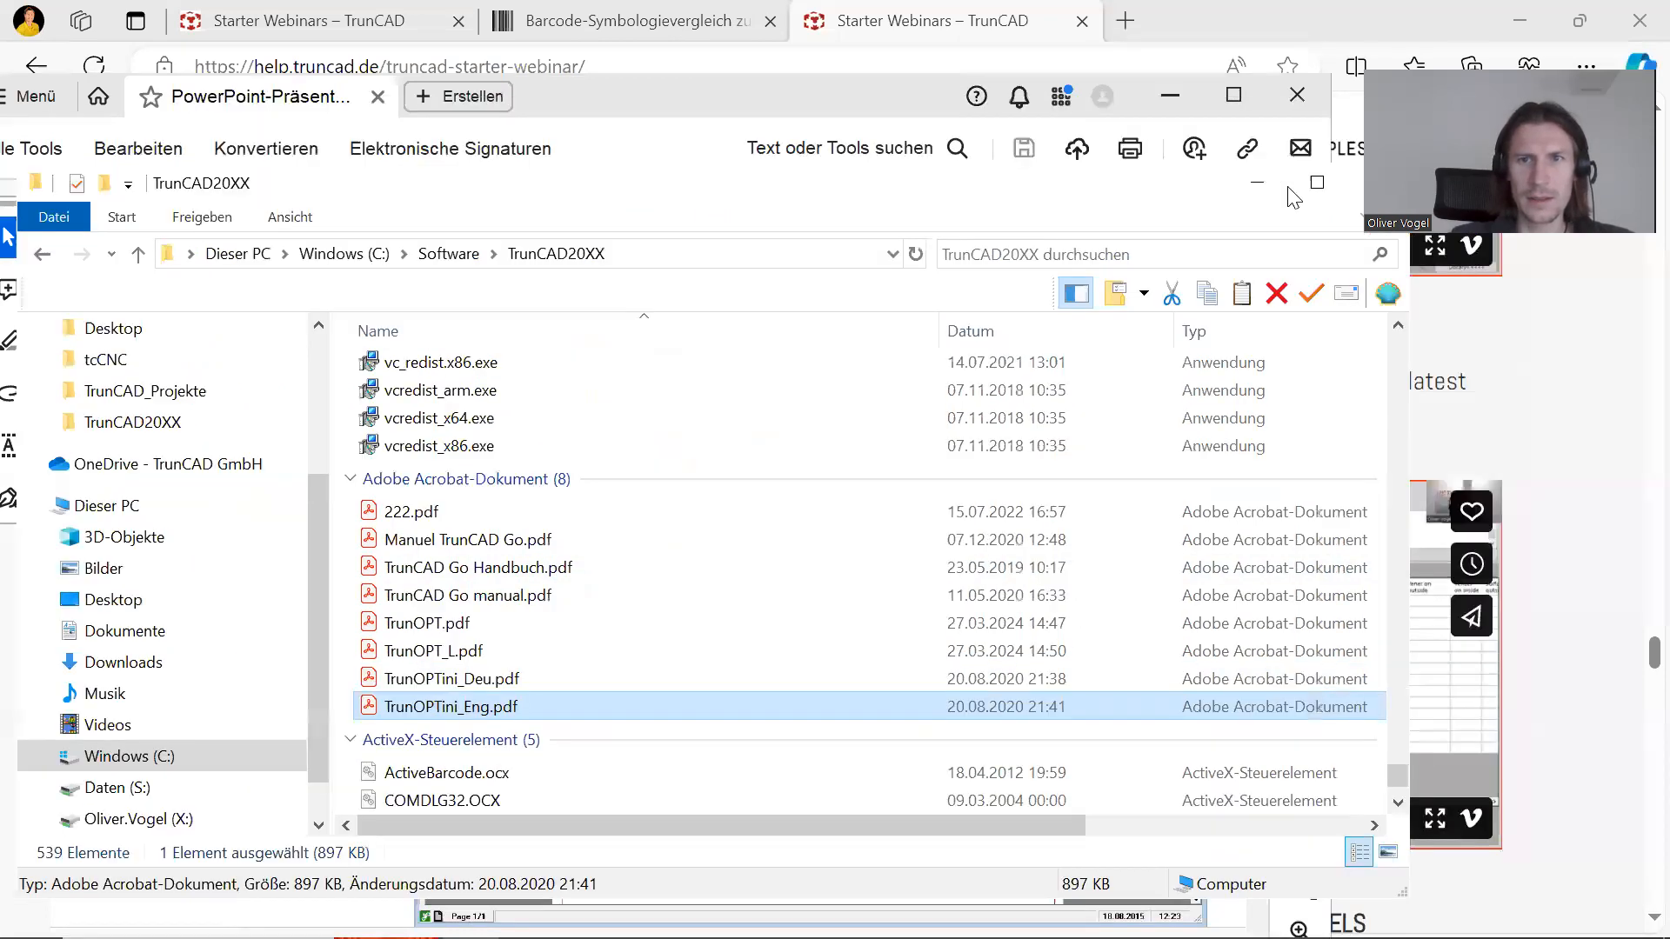
click(1260, 186)
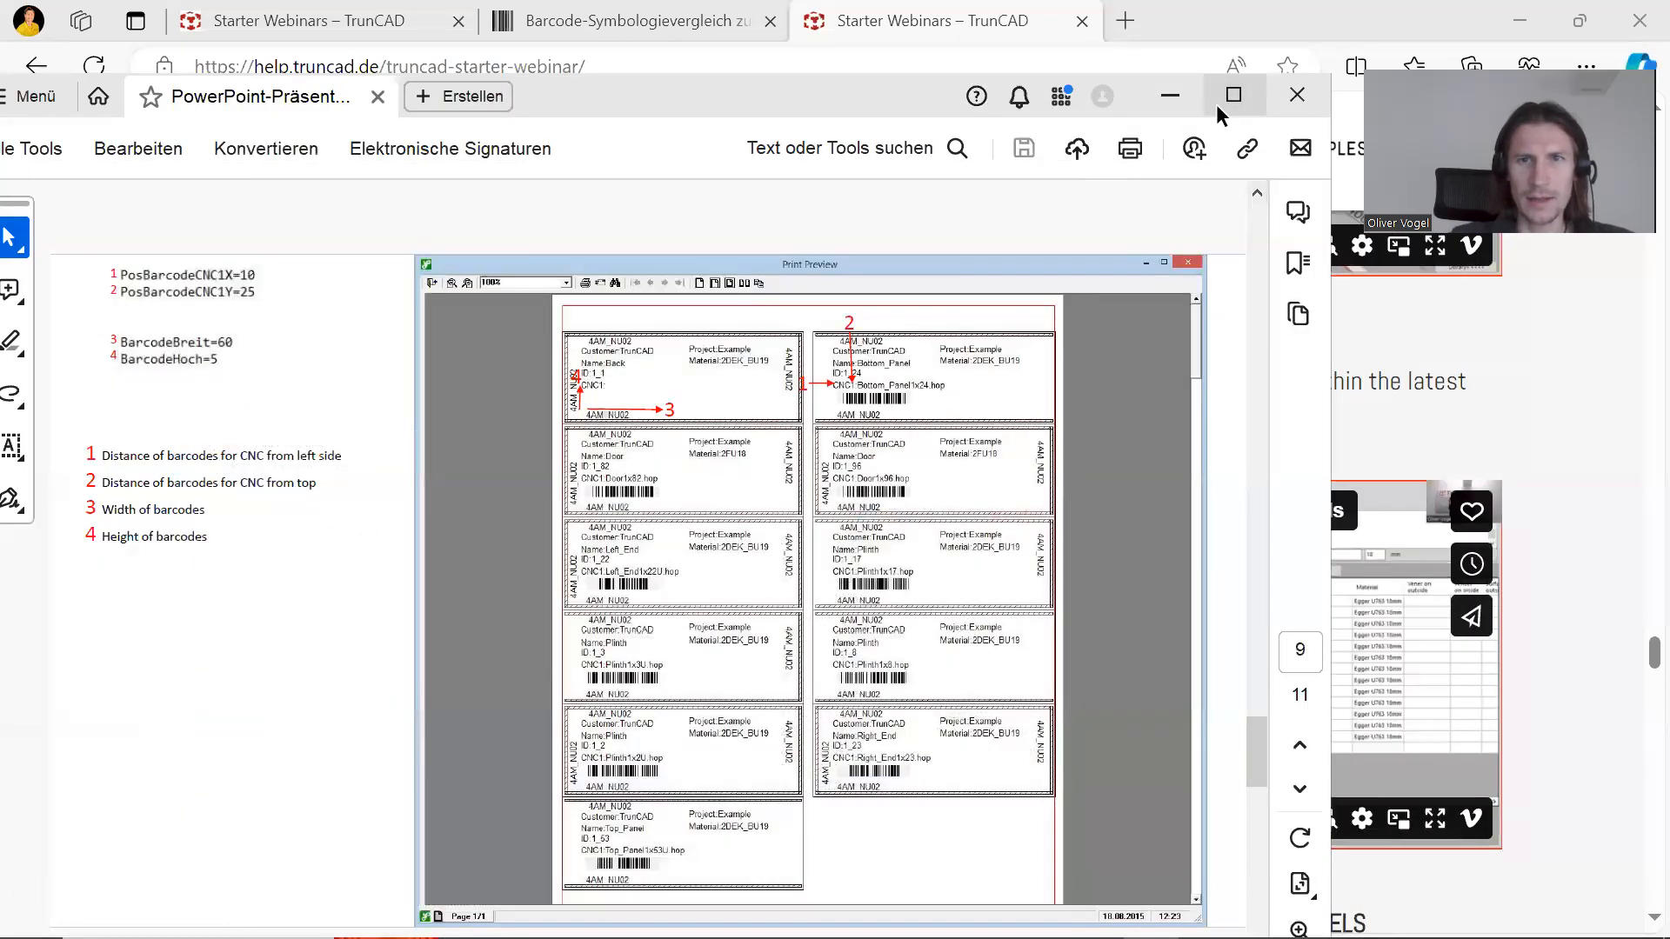
Step: Close the PDF guide and look over the webinar page around the video on TrunOPT panel optimisation and labels
click(1296, 94)
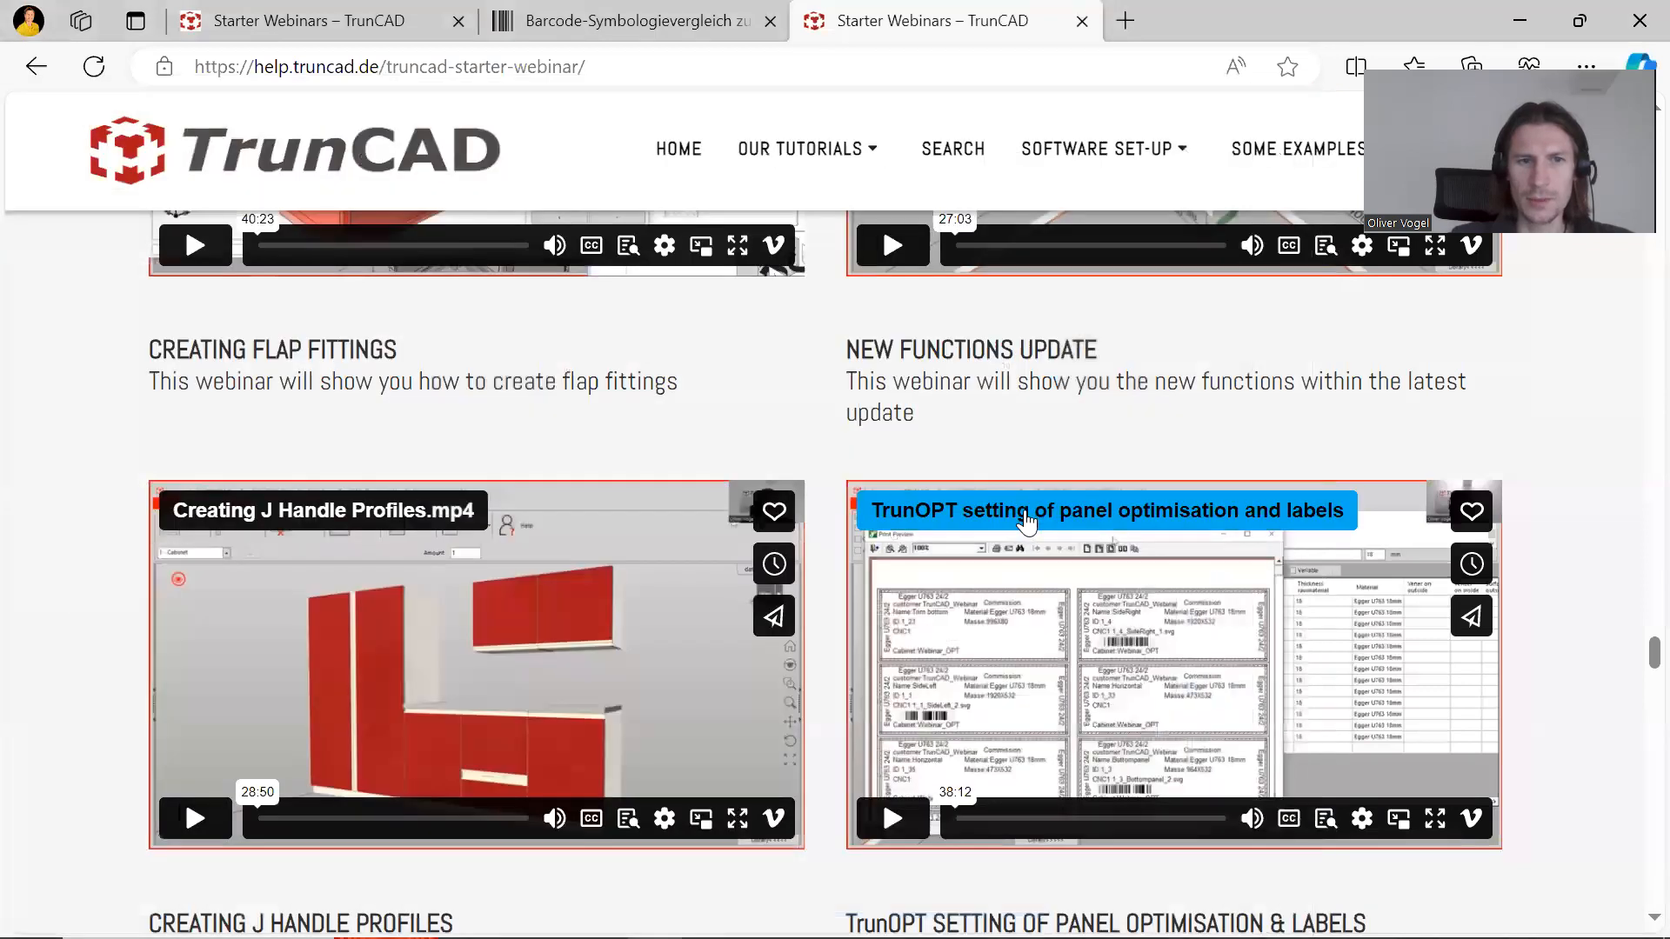
scroll(1026, 519, up, 6)
scroll(1029, 519, down, 4)
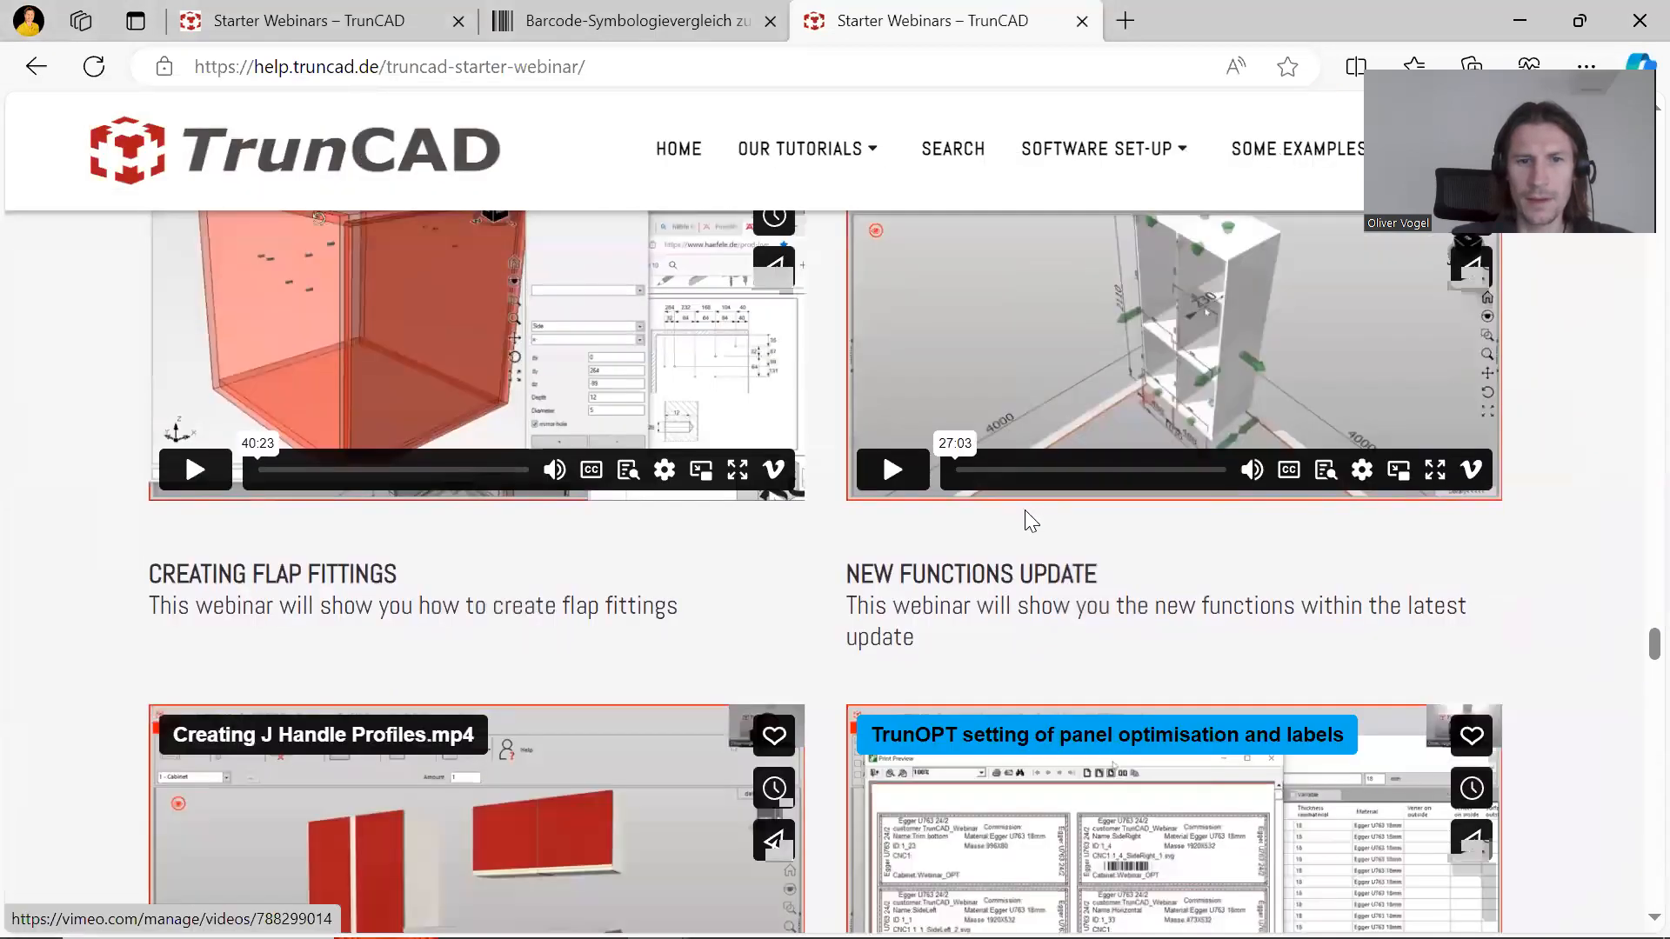
scroll(1026, 520, down, 11)
scroll(1028, 522, up, 9)
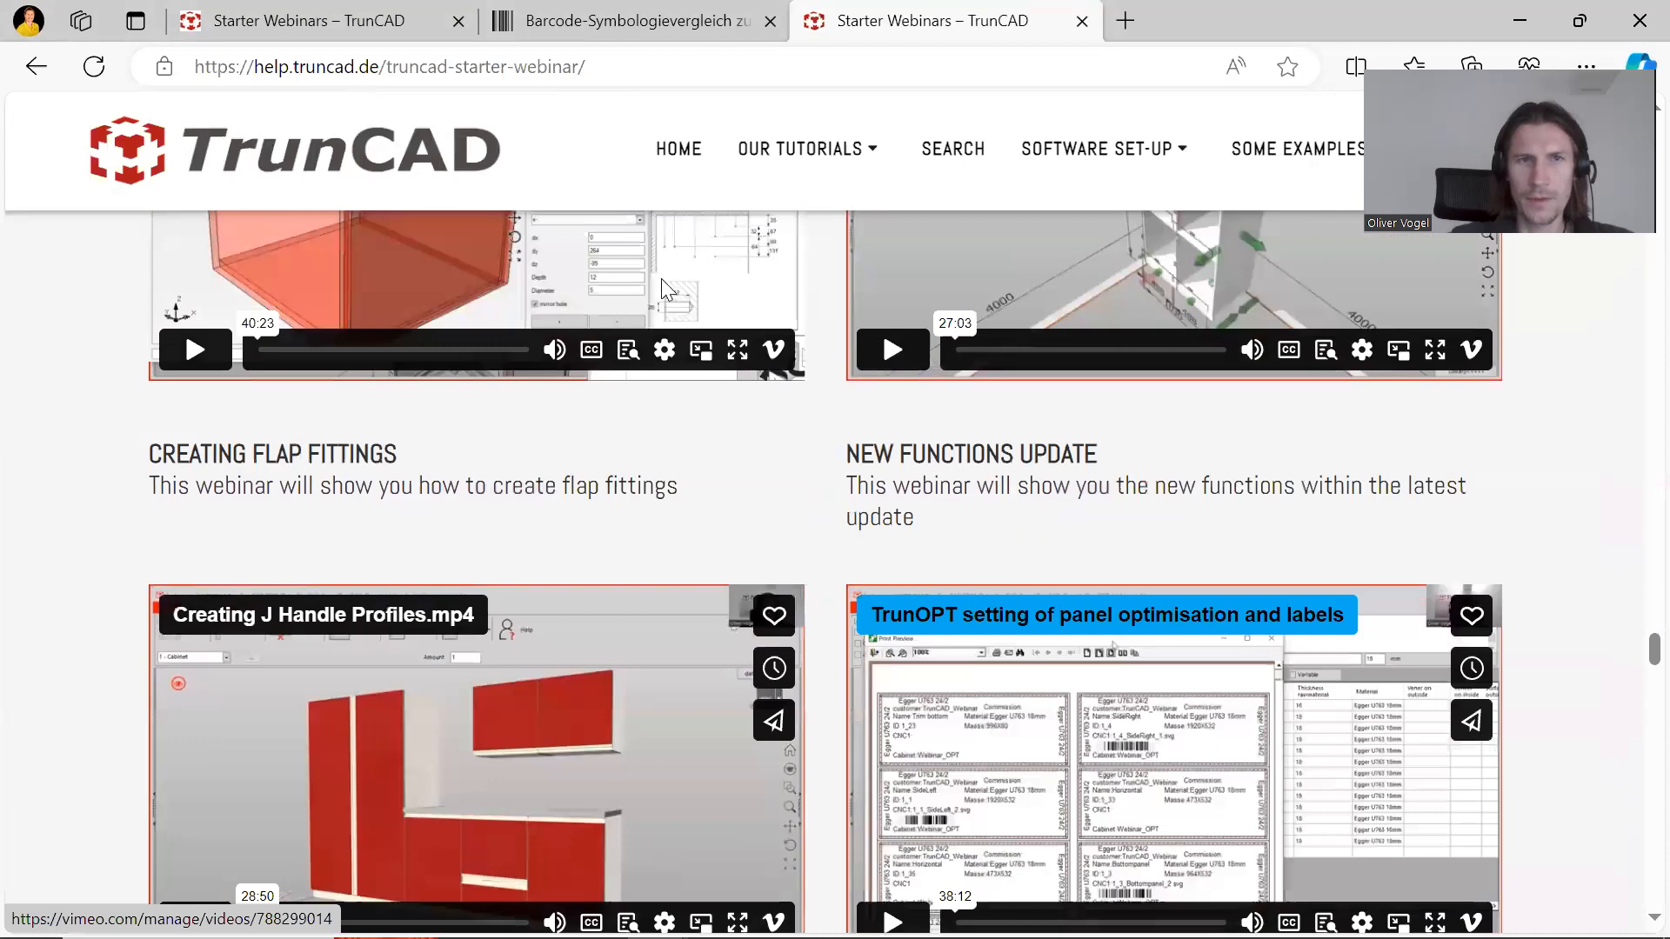
Step: Review the barcode types comparison on the ActiveBarcode website, and minimize the browser to return to TrunCAD
click(646, 28)
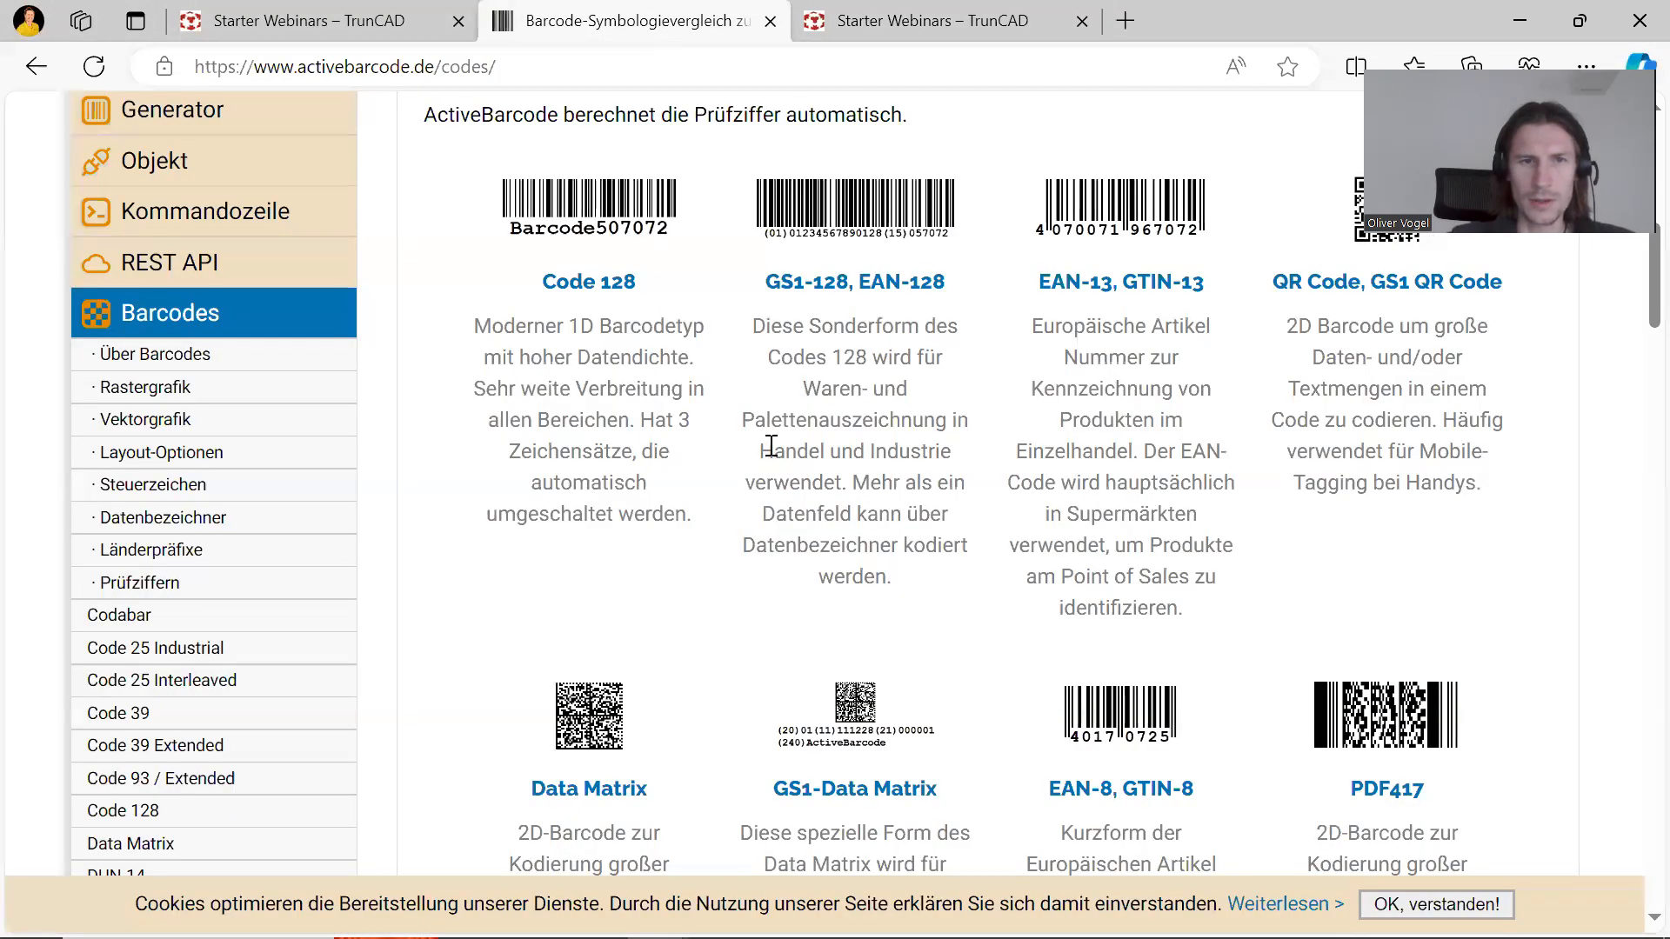
scroll(768, 444, up, 3)
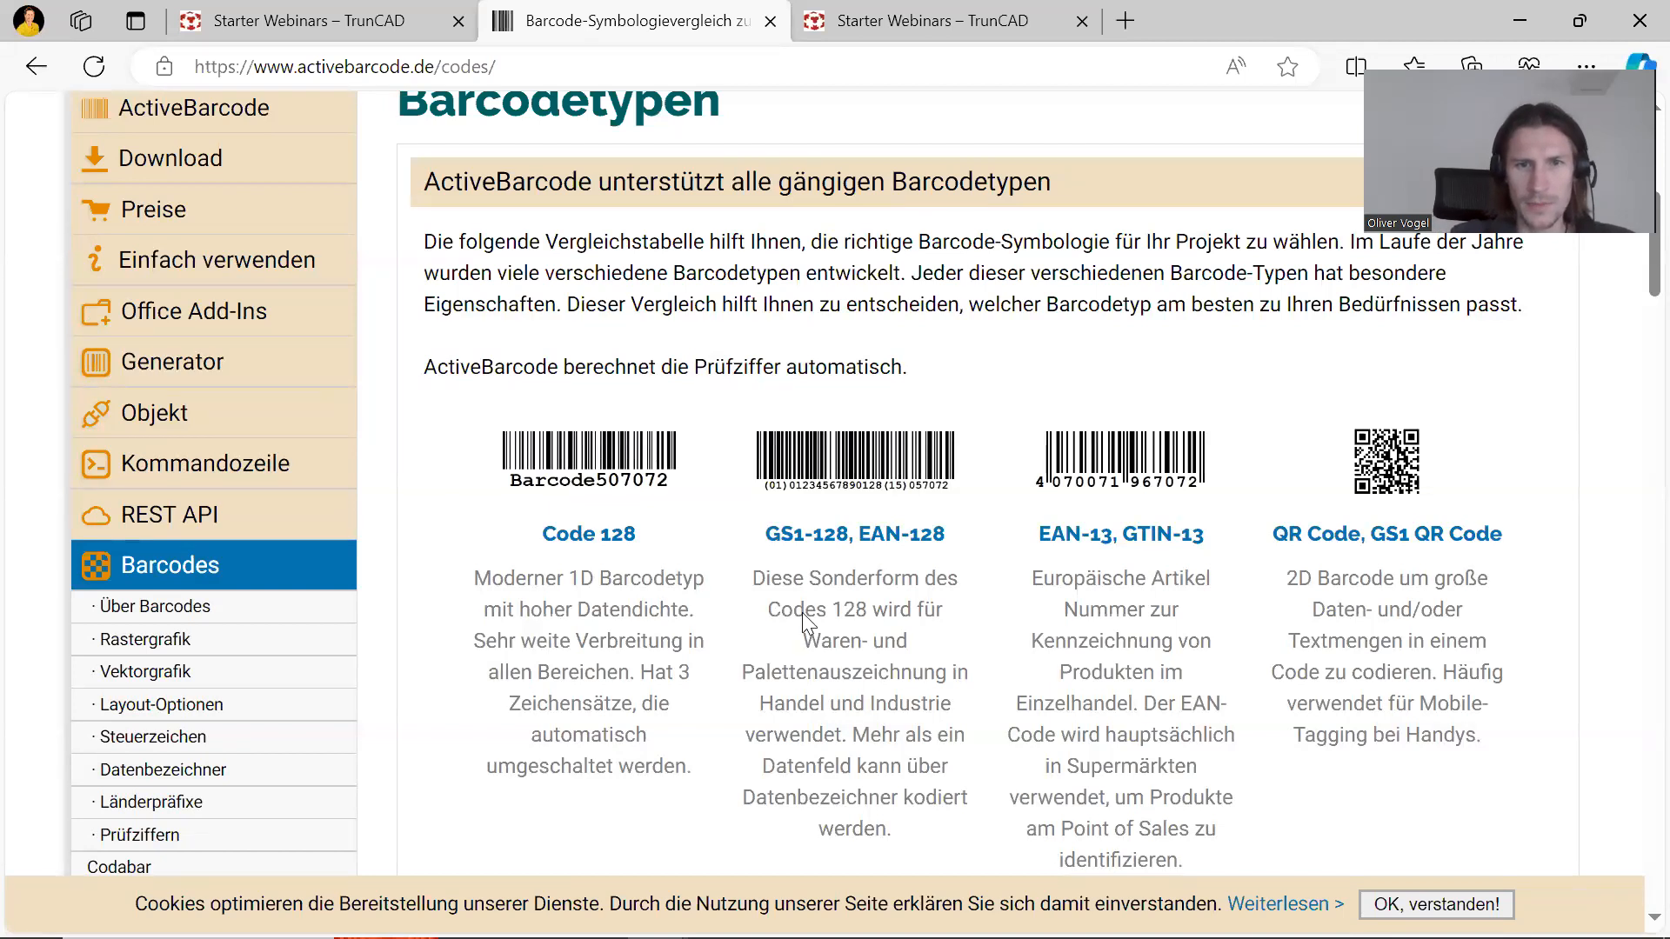
scroll(900, 556, down, 3)
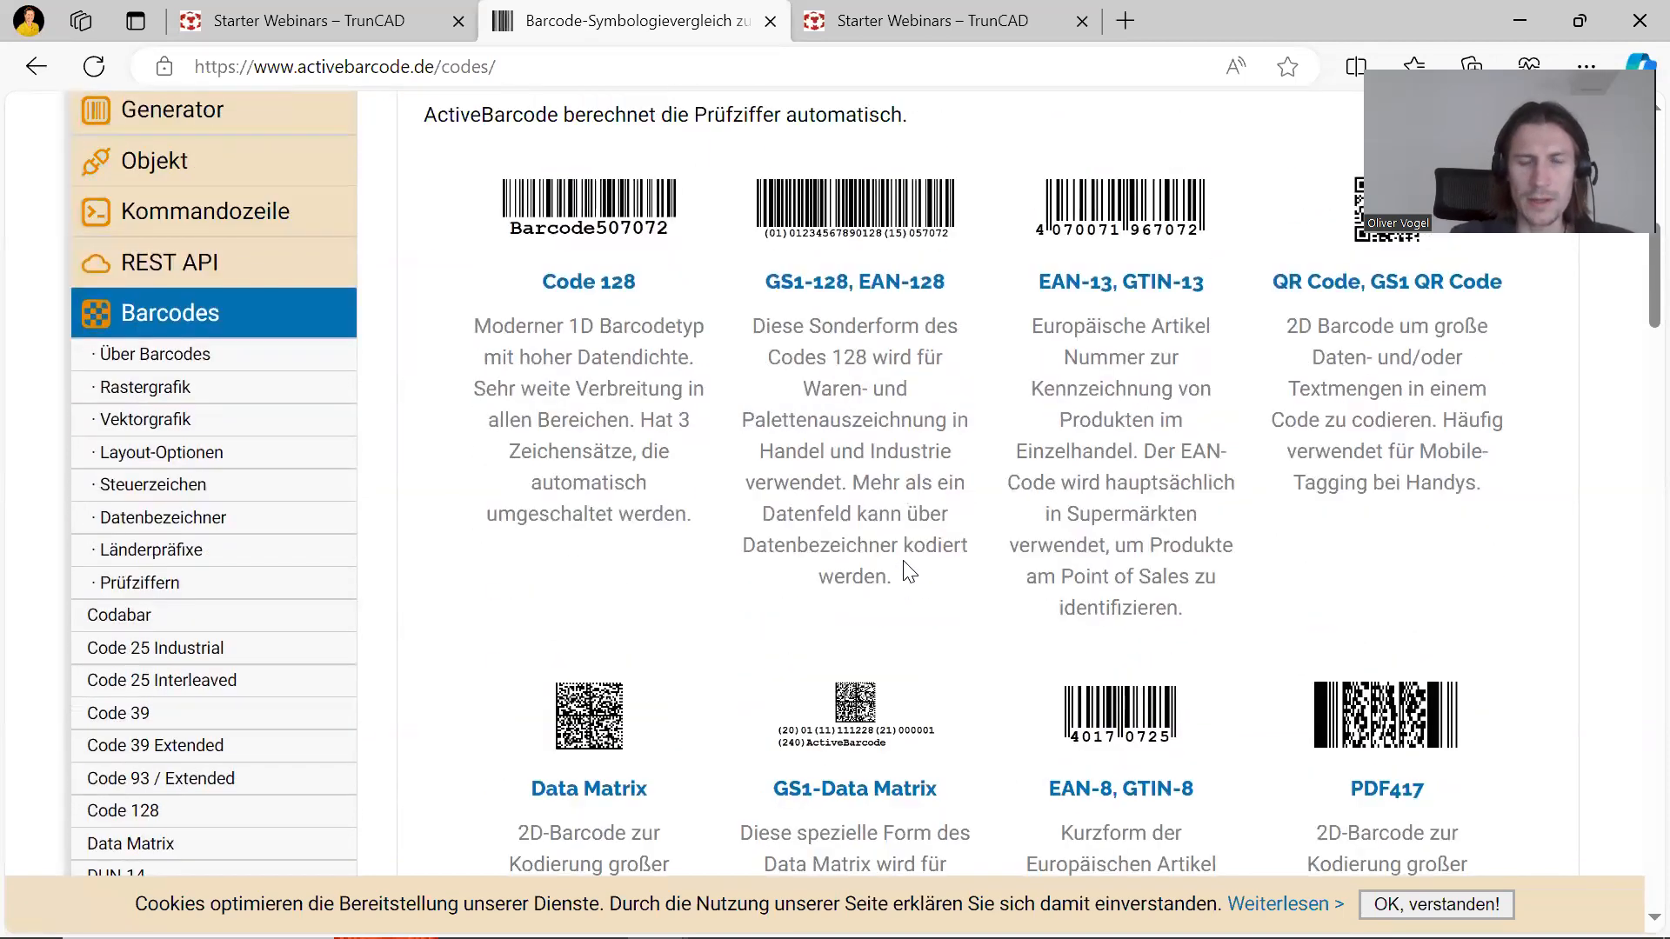
scroll(918, 569, up, 2)
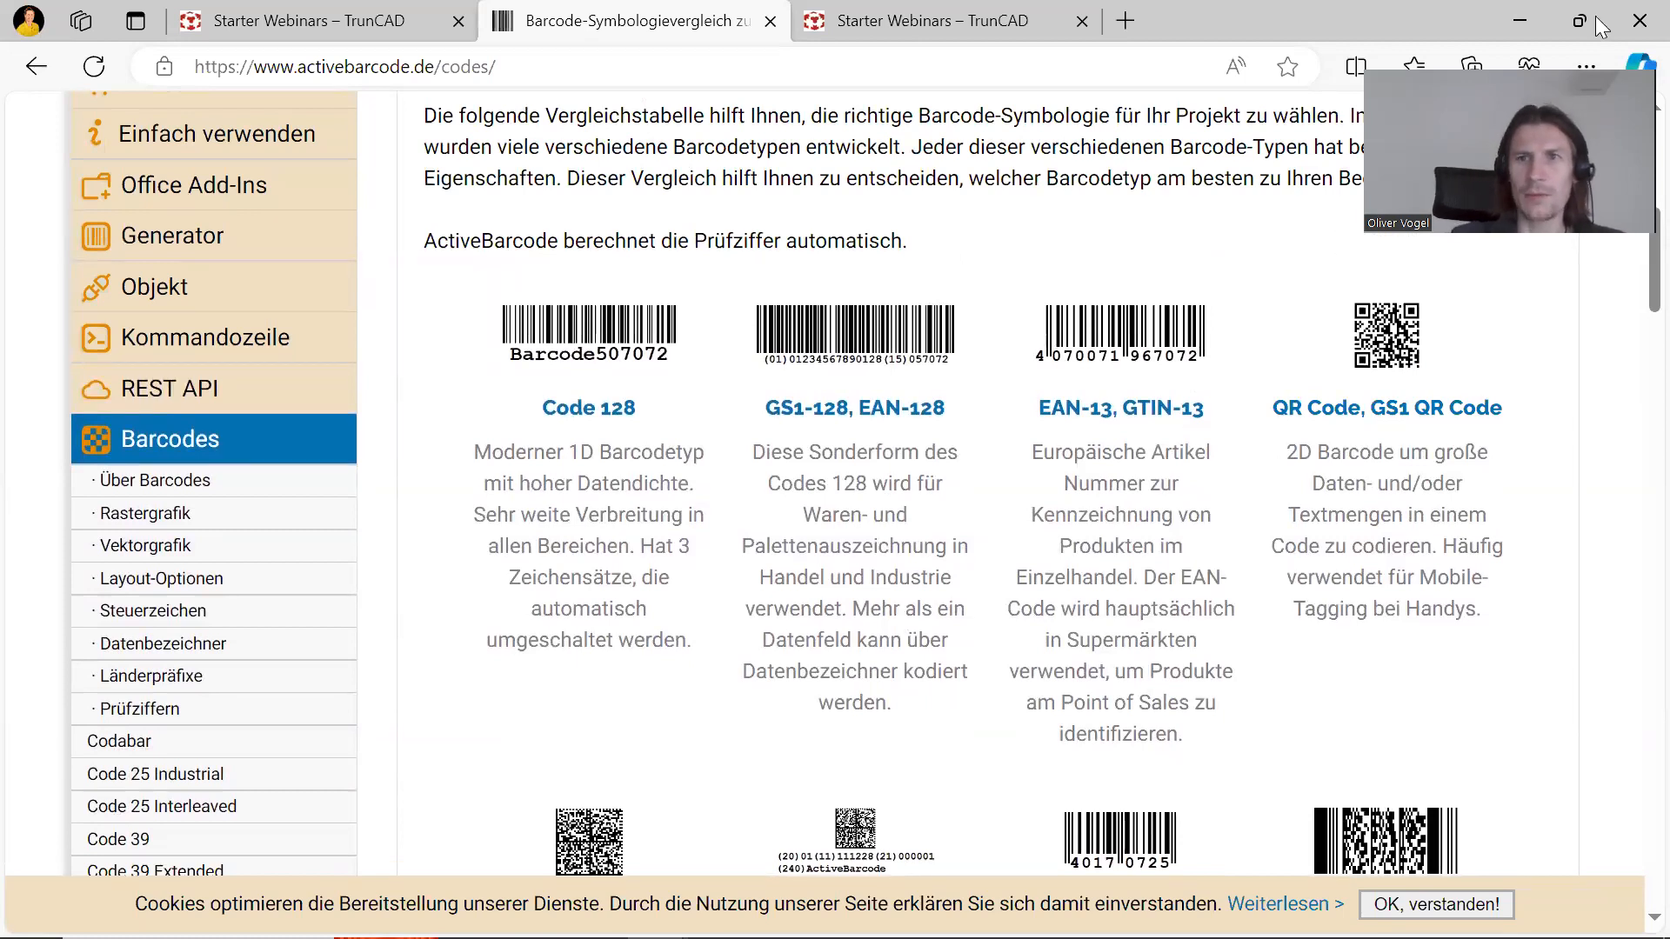
click(1520, 21)
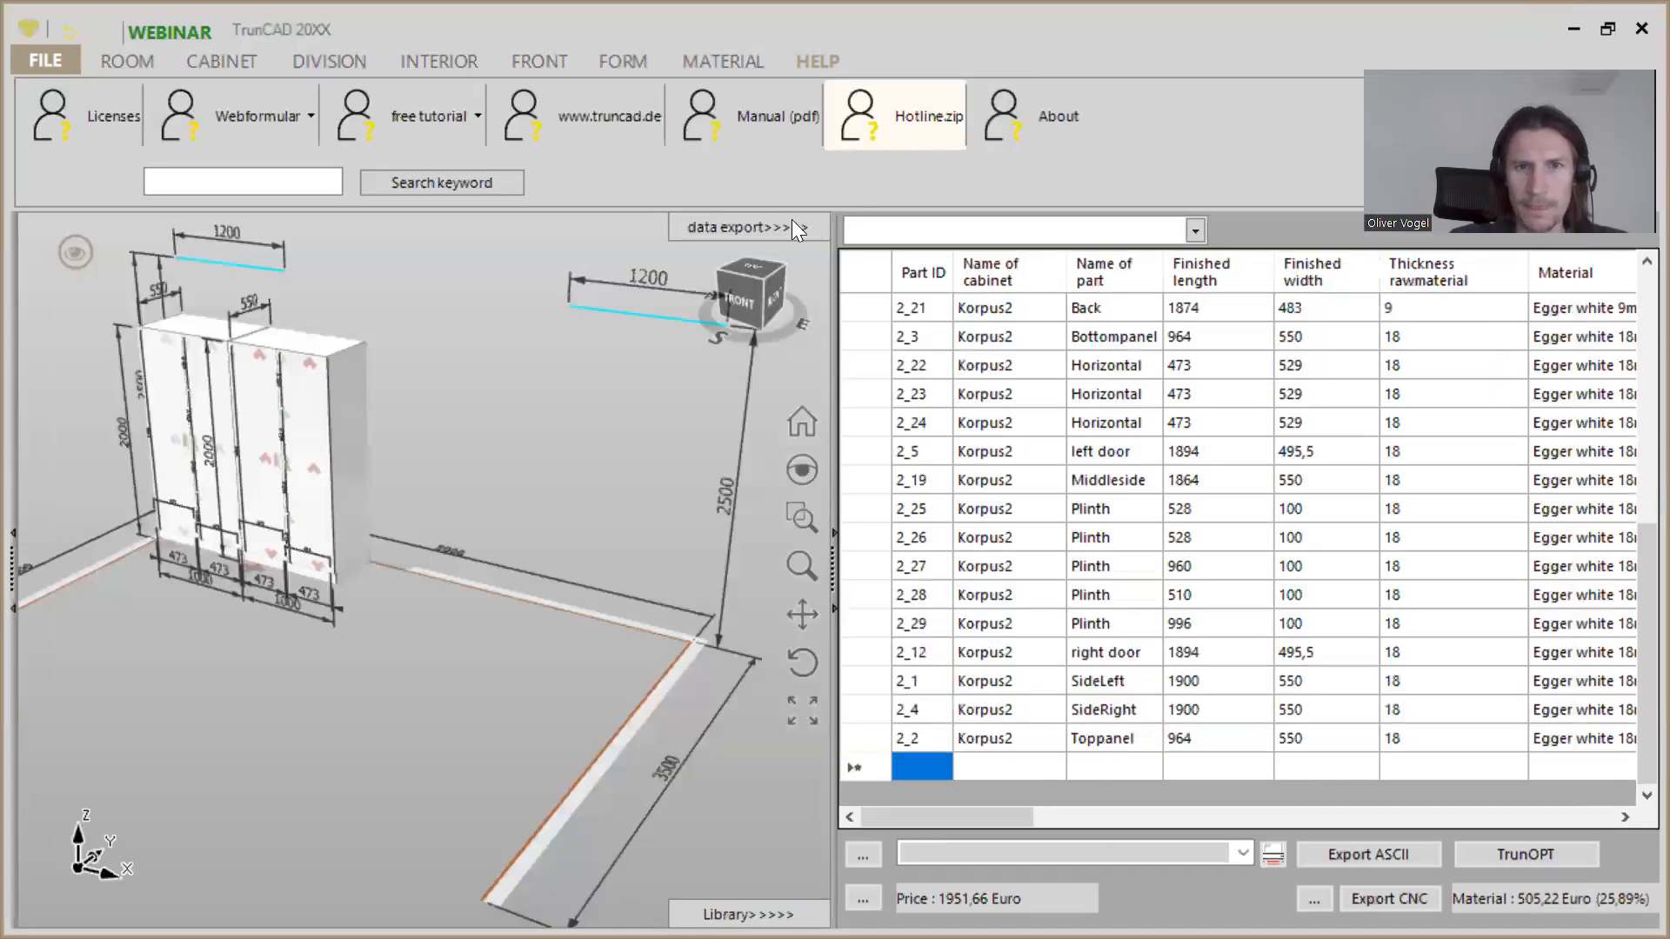
Step: Collapse the data export view and set the room's project info to TrunOPT
click(791, 226)
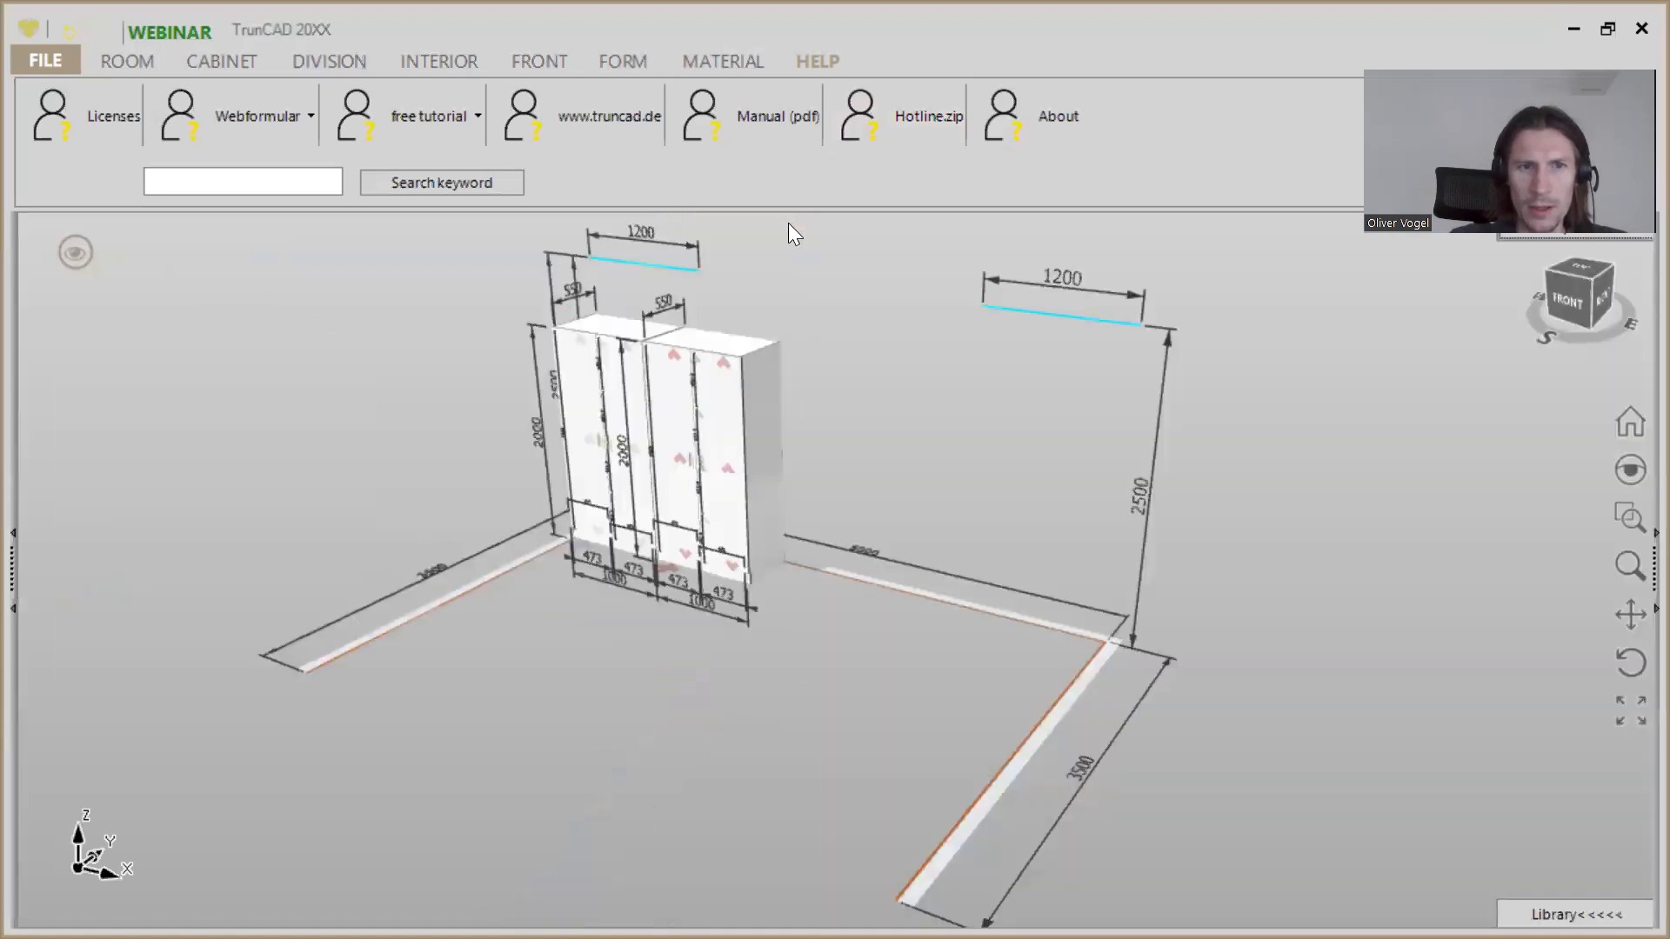
click(141, 62)
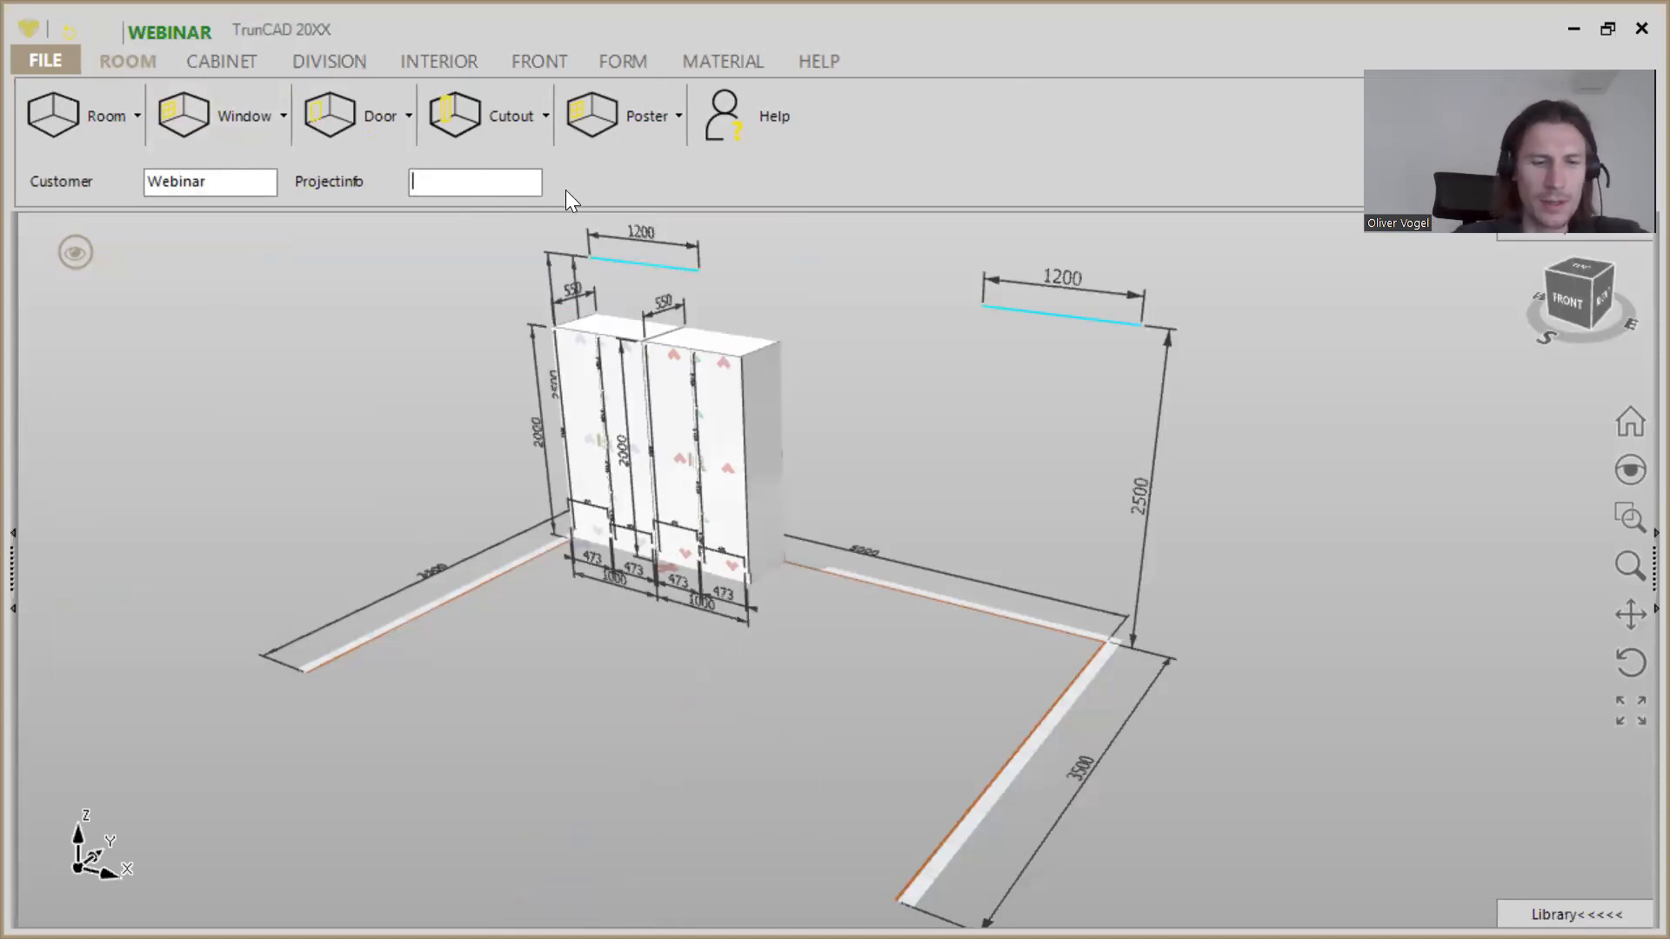
text(TrunOPT)
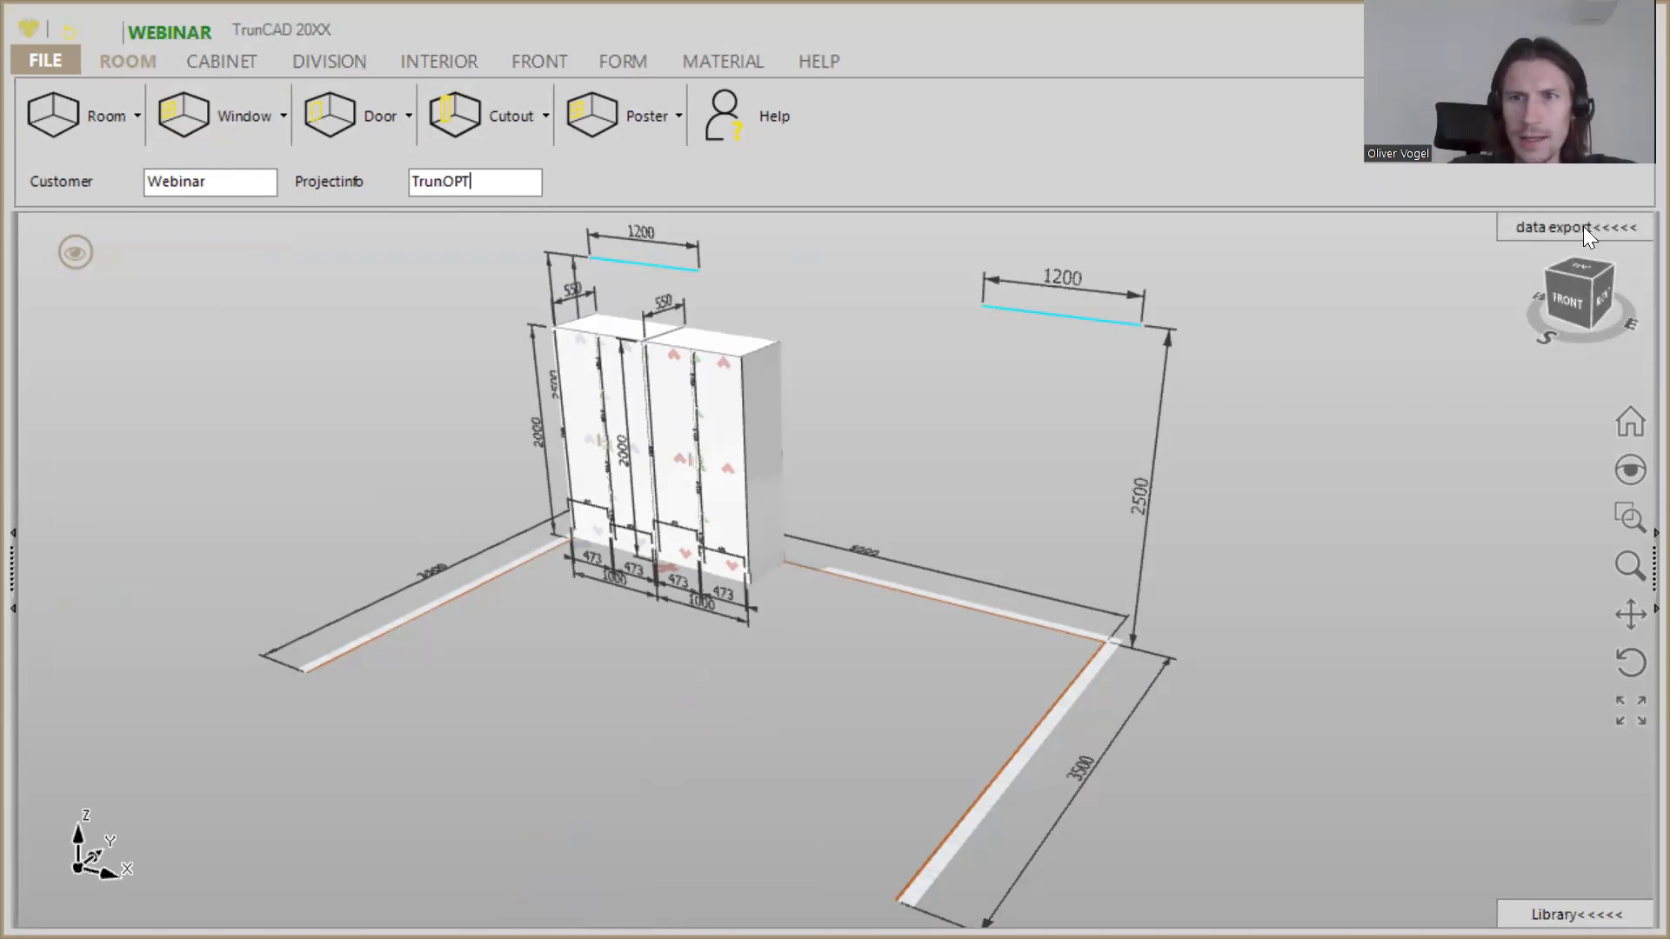
Step: Export the CNC programs from the data export view, show the directory with the generated MPR files, and close it
click(1583, 226)
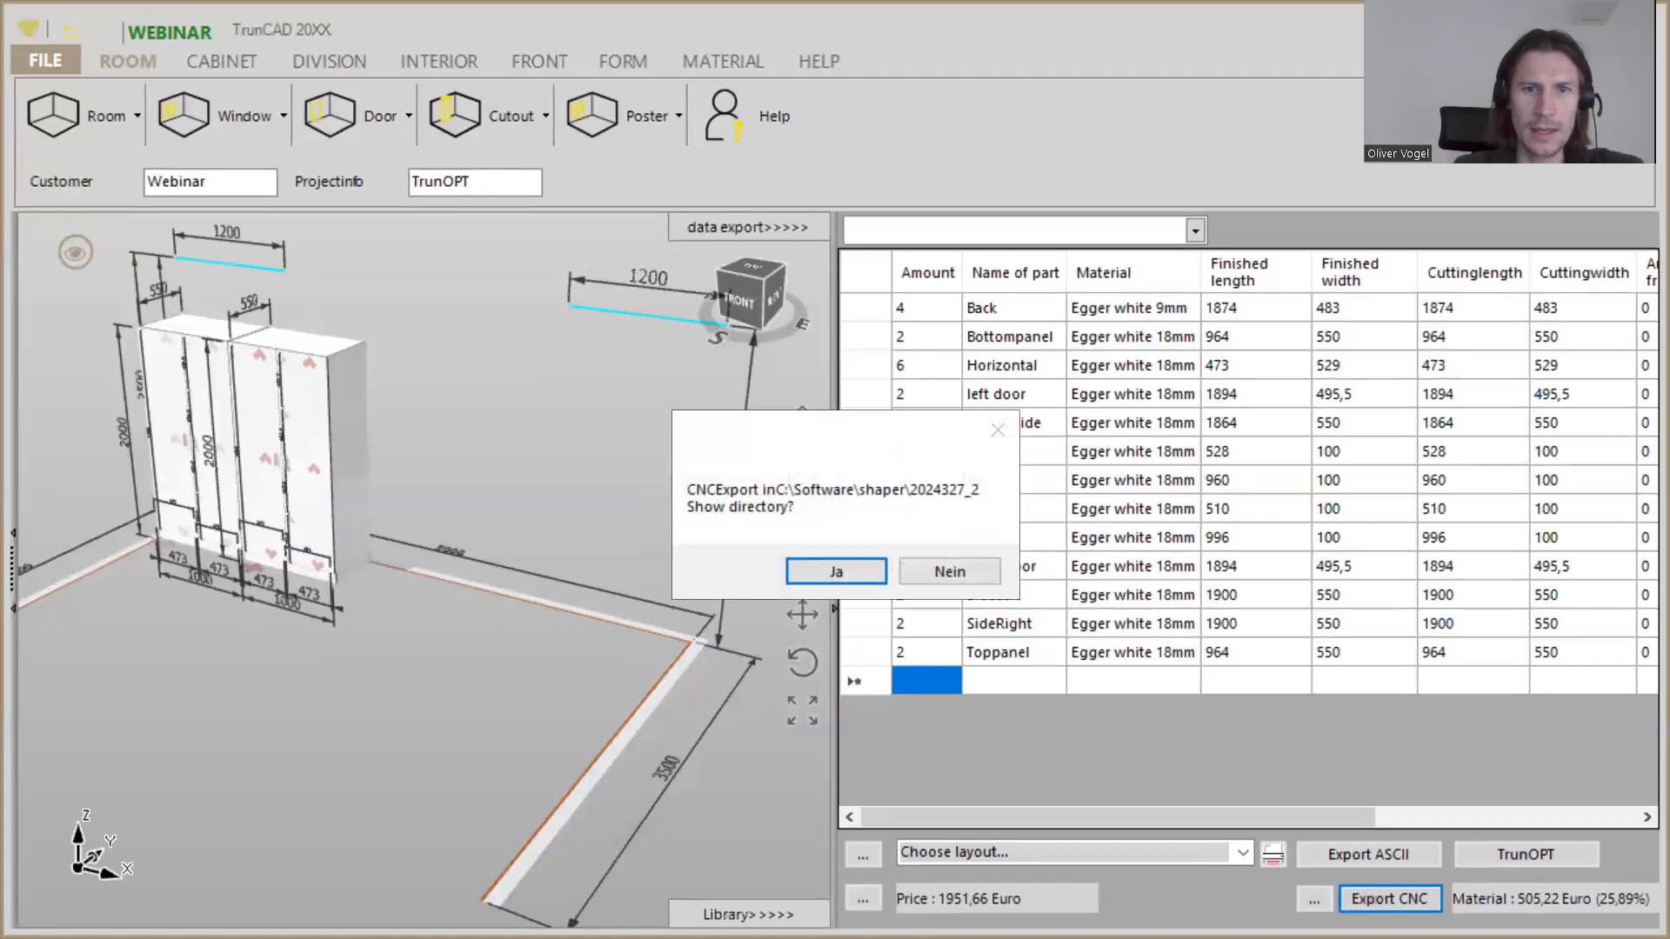
click(861, 569)
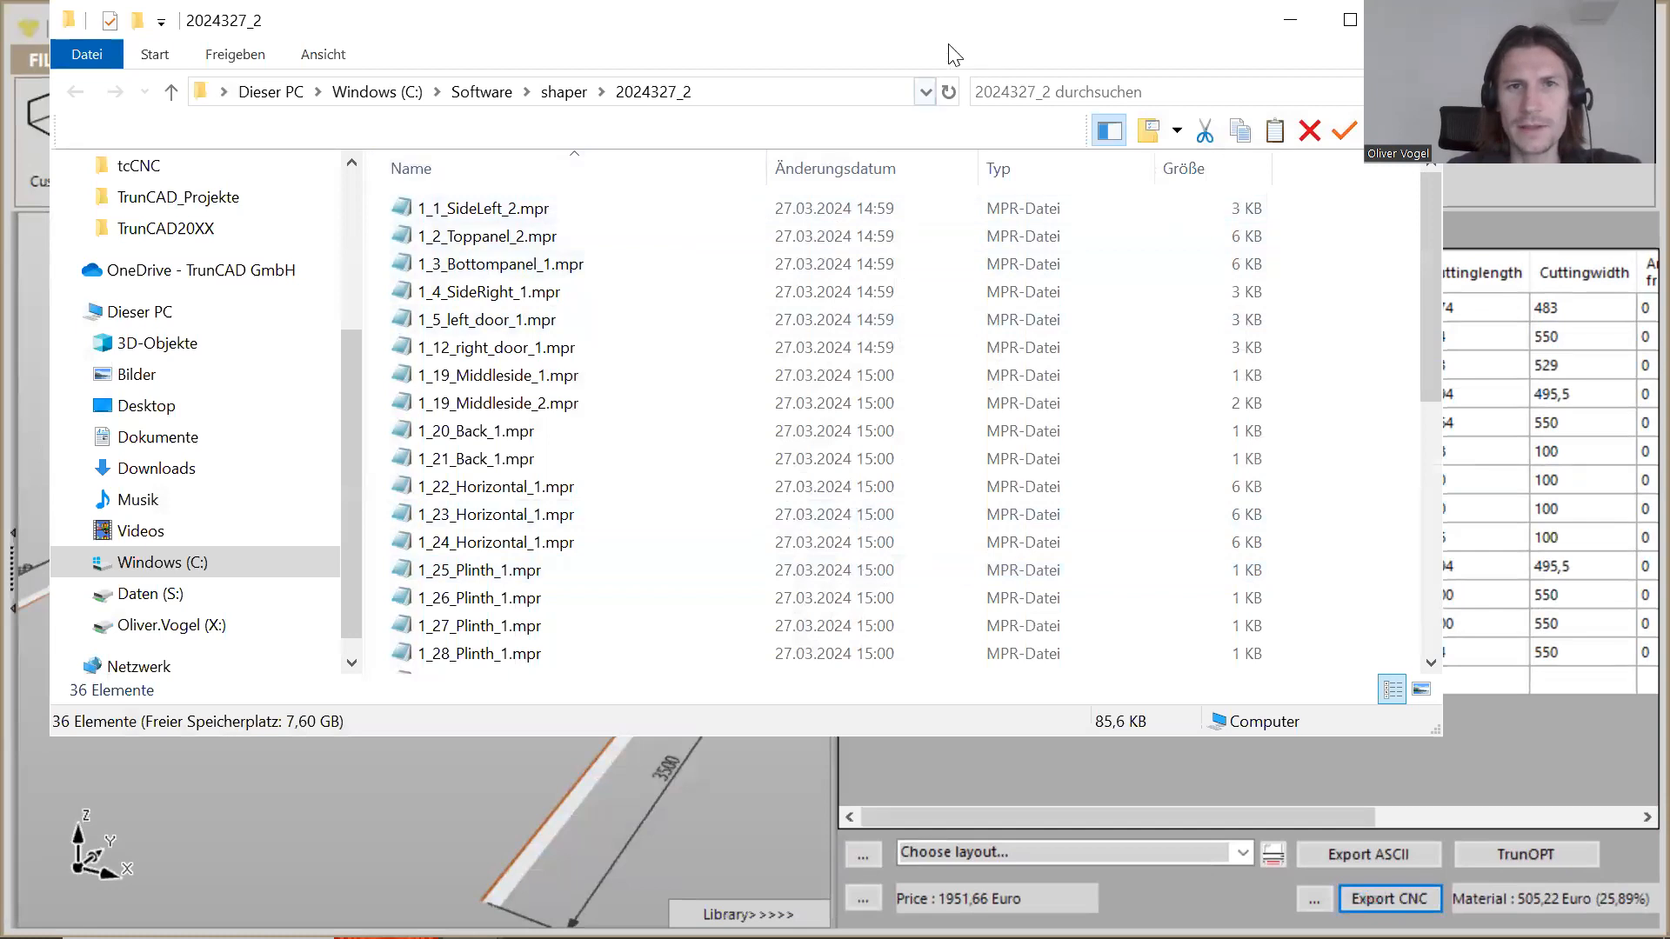
drag(964, 37, 789, 163)
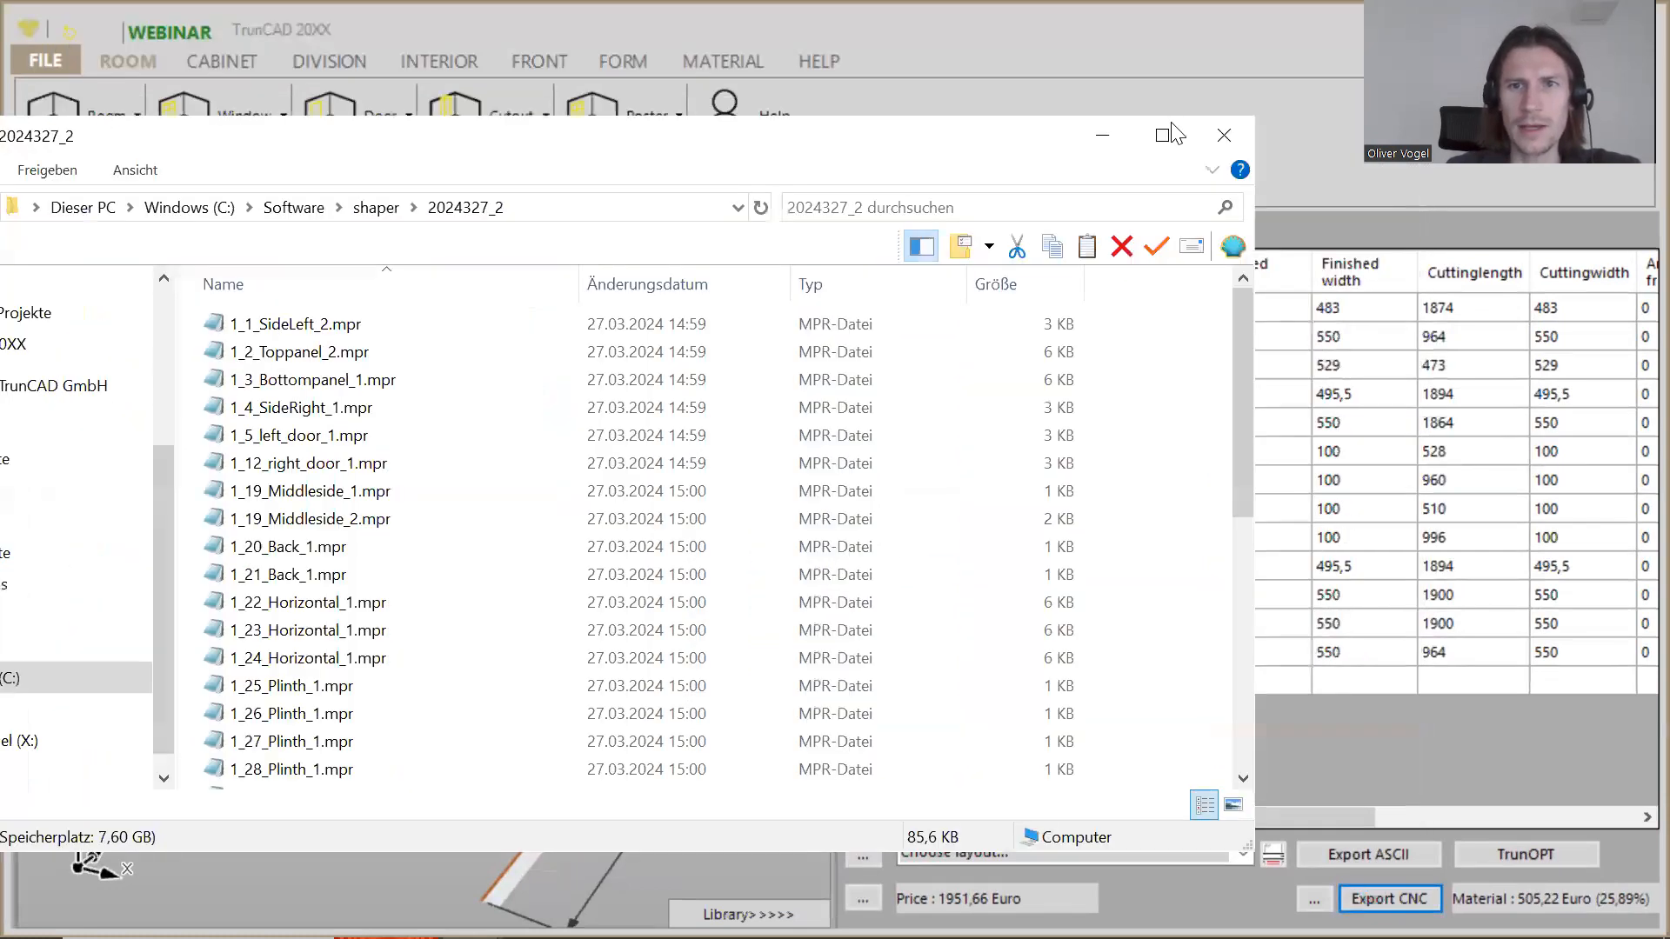
click(1213, 129)
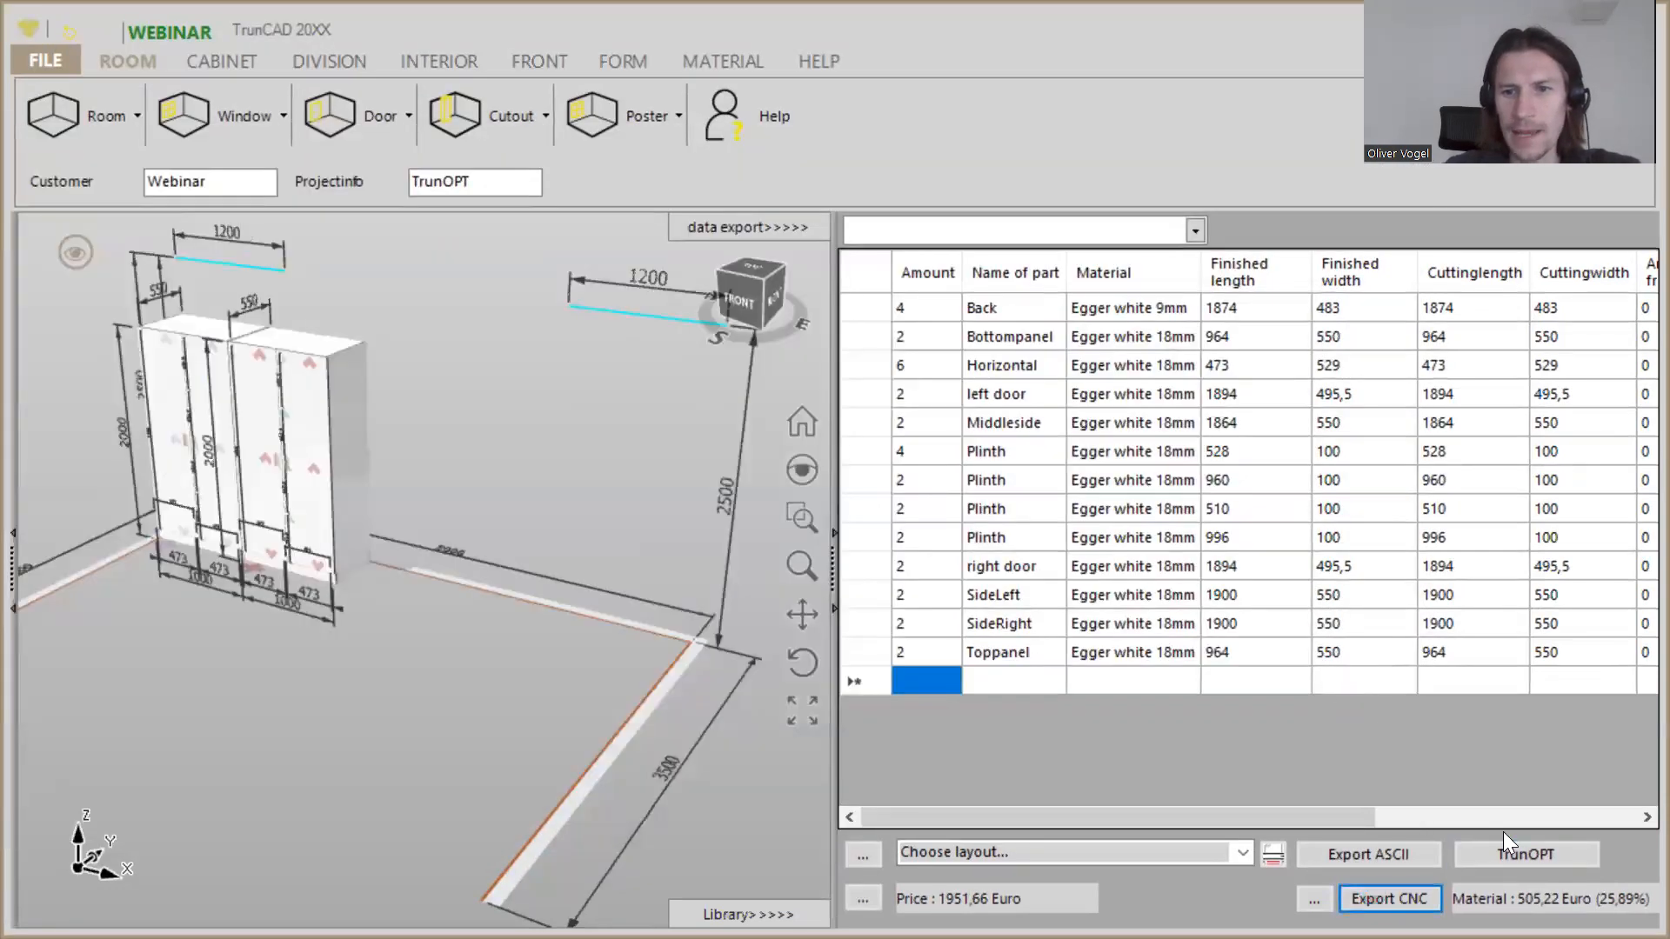
Step: Run the TrunOPT optimization and examine the cutting plans for the two Egger white 9mm sheets
click(1518, 856)
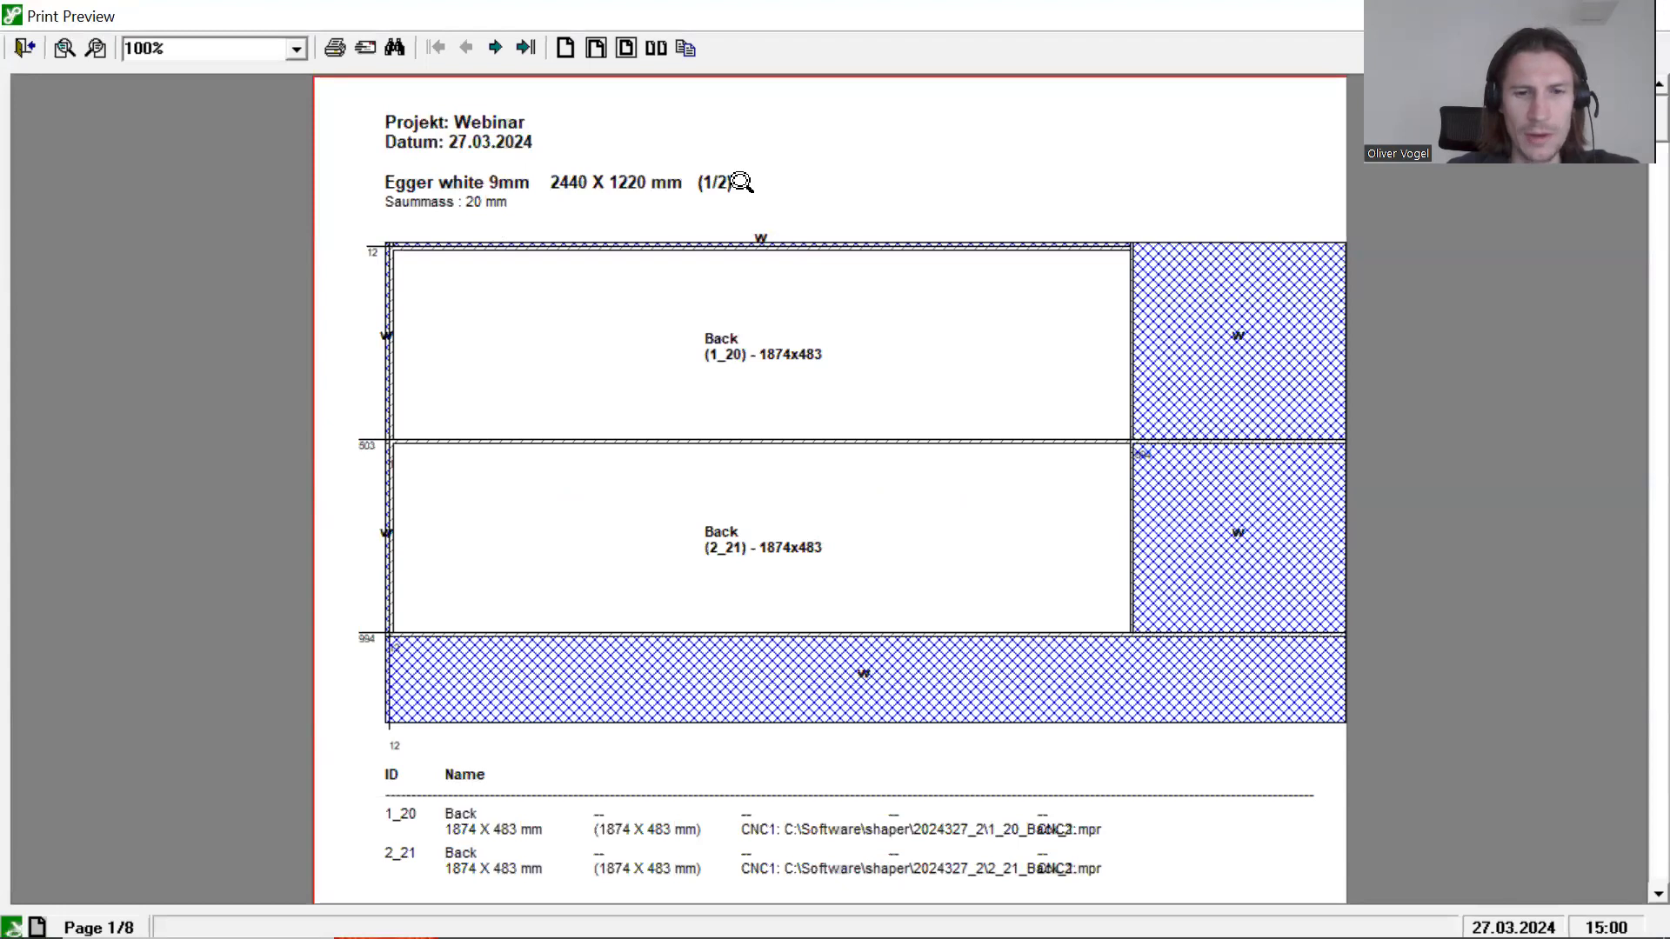
scroll(735, 209, down, 5)
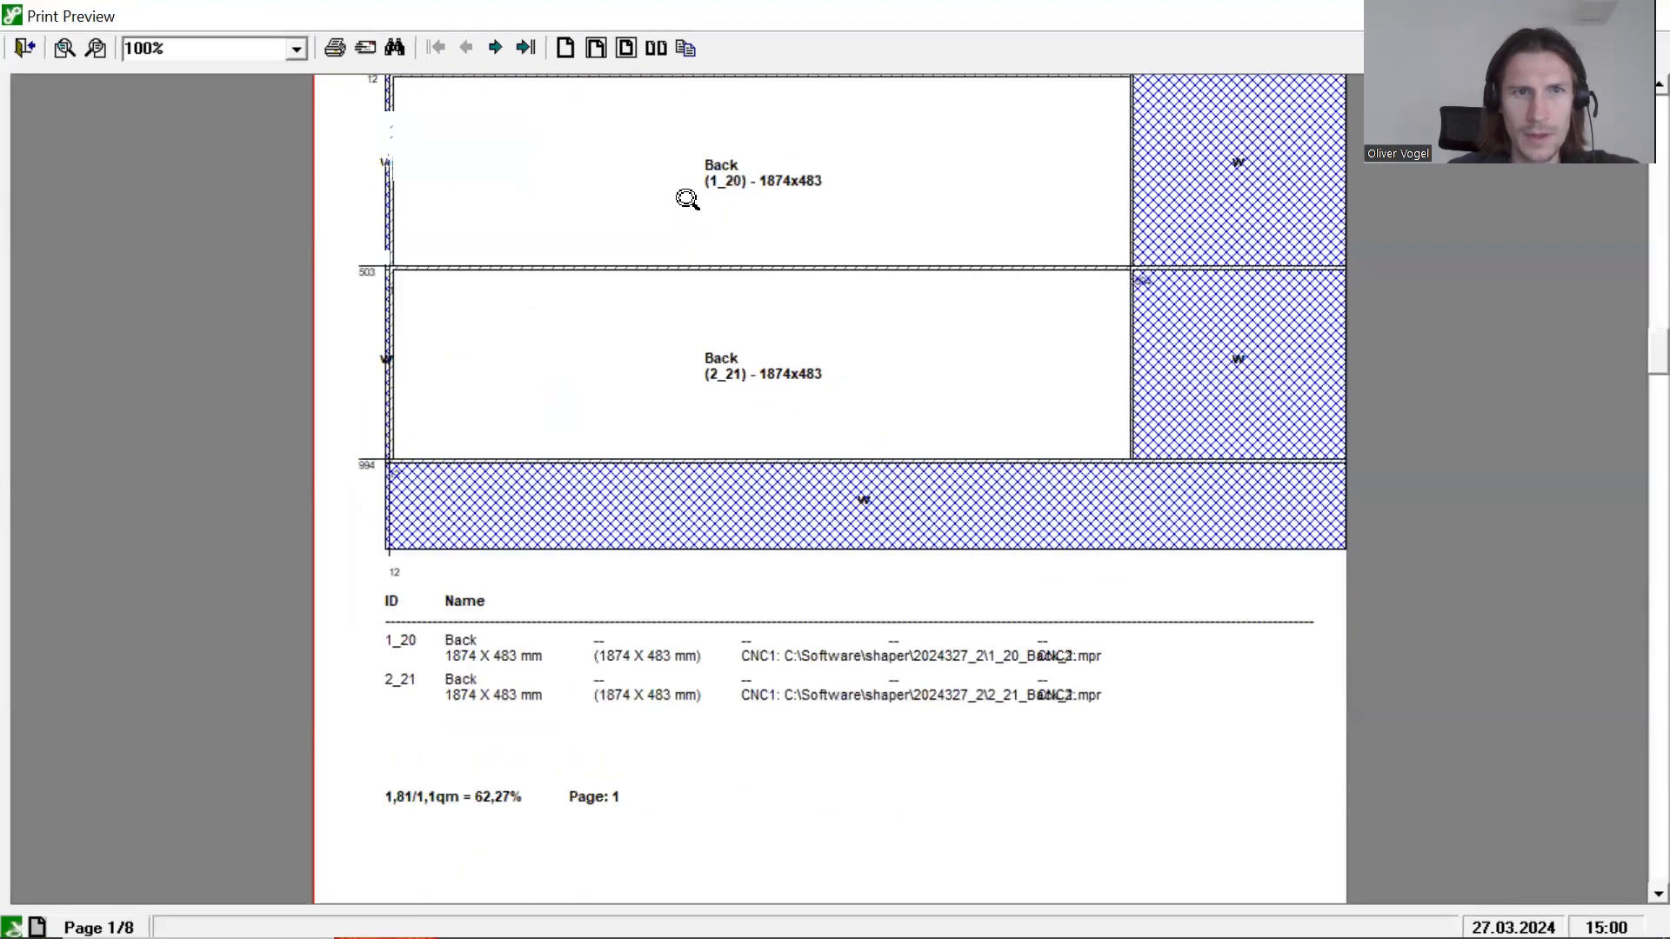
scroll(687, 199, up, 5)
click(494, 48)
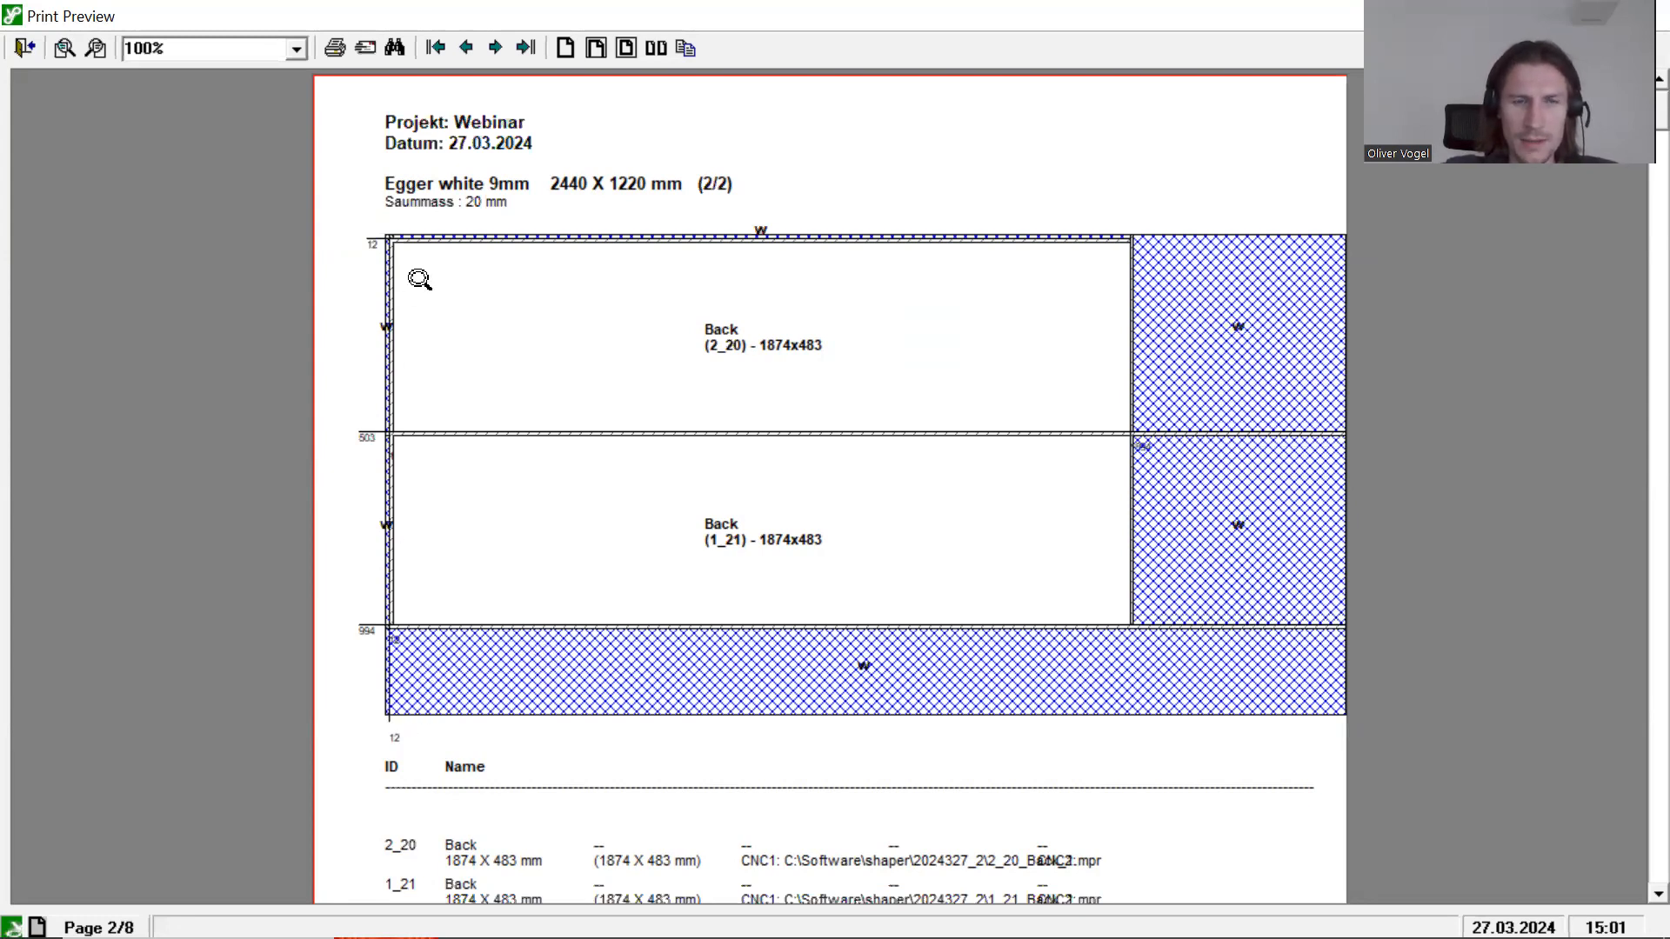
scroll(517, 356, down, 3)
scroll(517, 355, down, 3)
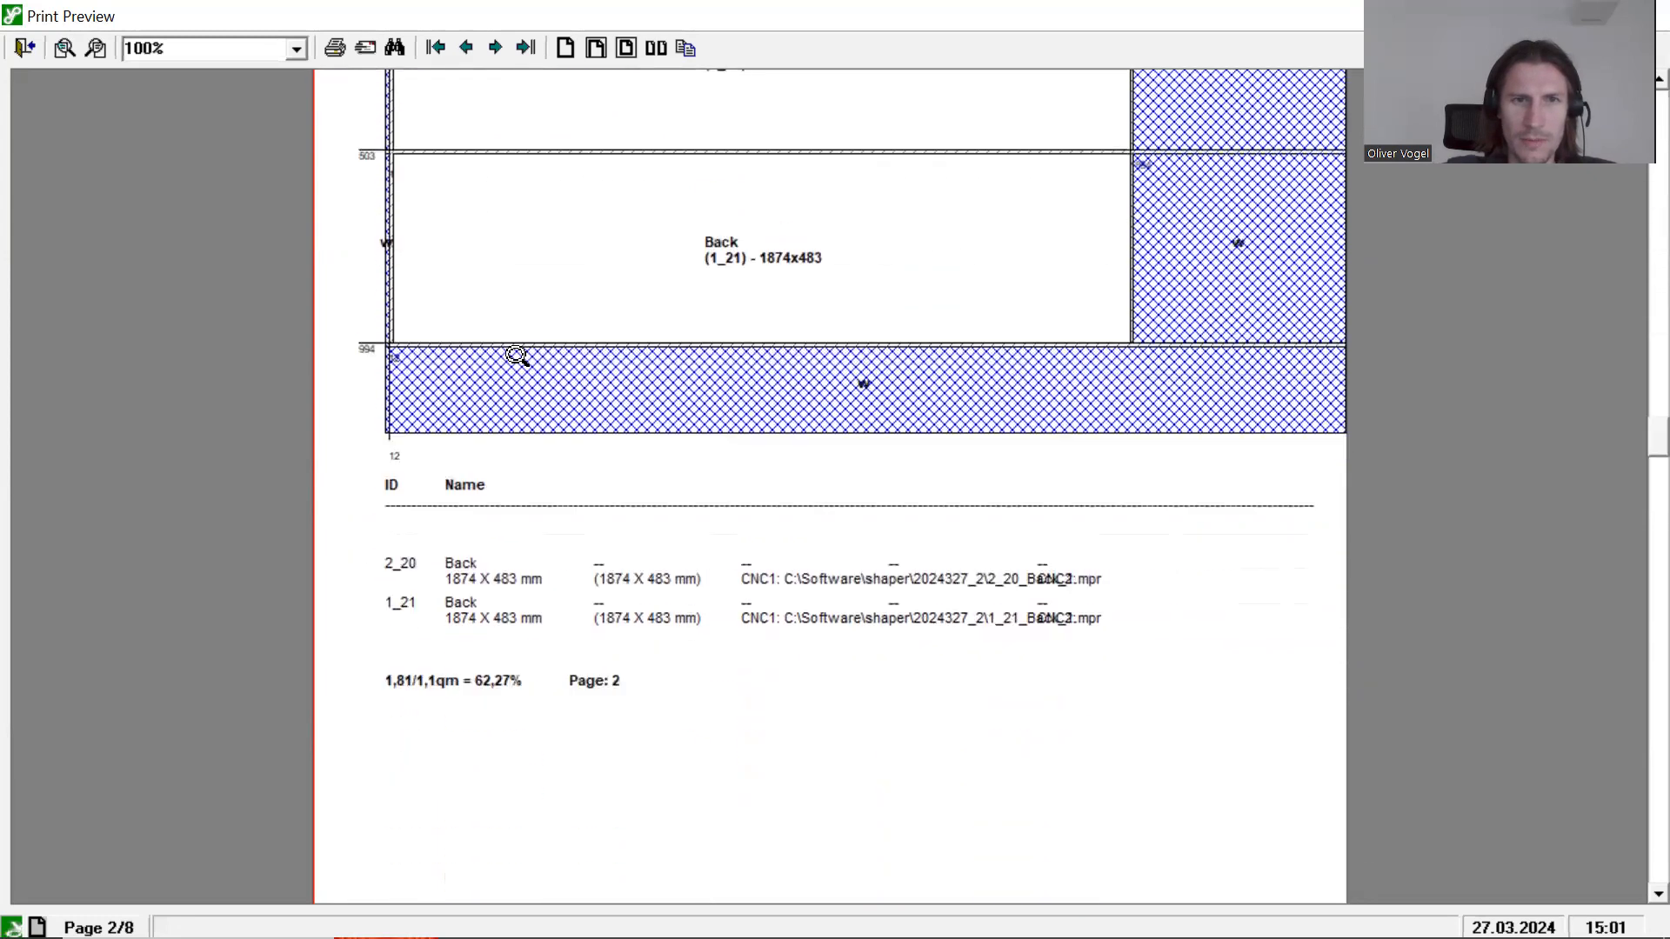
scroll(514, 357, up, 6)
Step: Page through the cutting plans for the Egger white 18mm sheets up to the last page
click(496, 48)
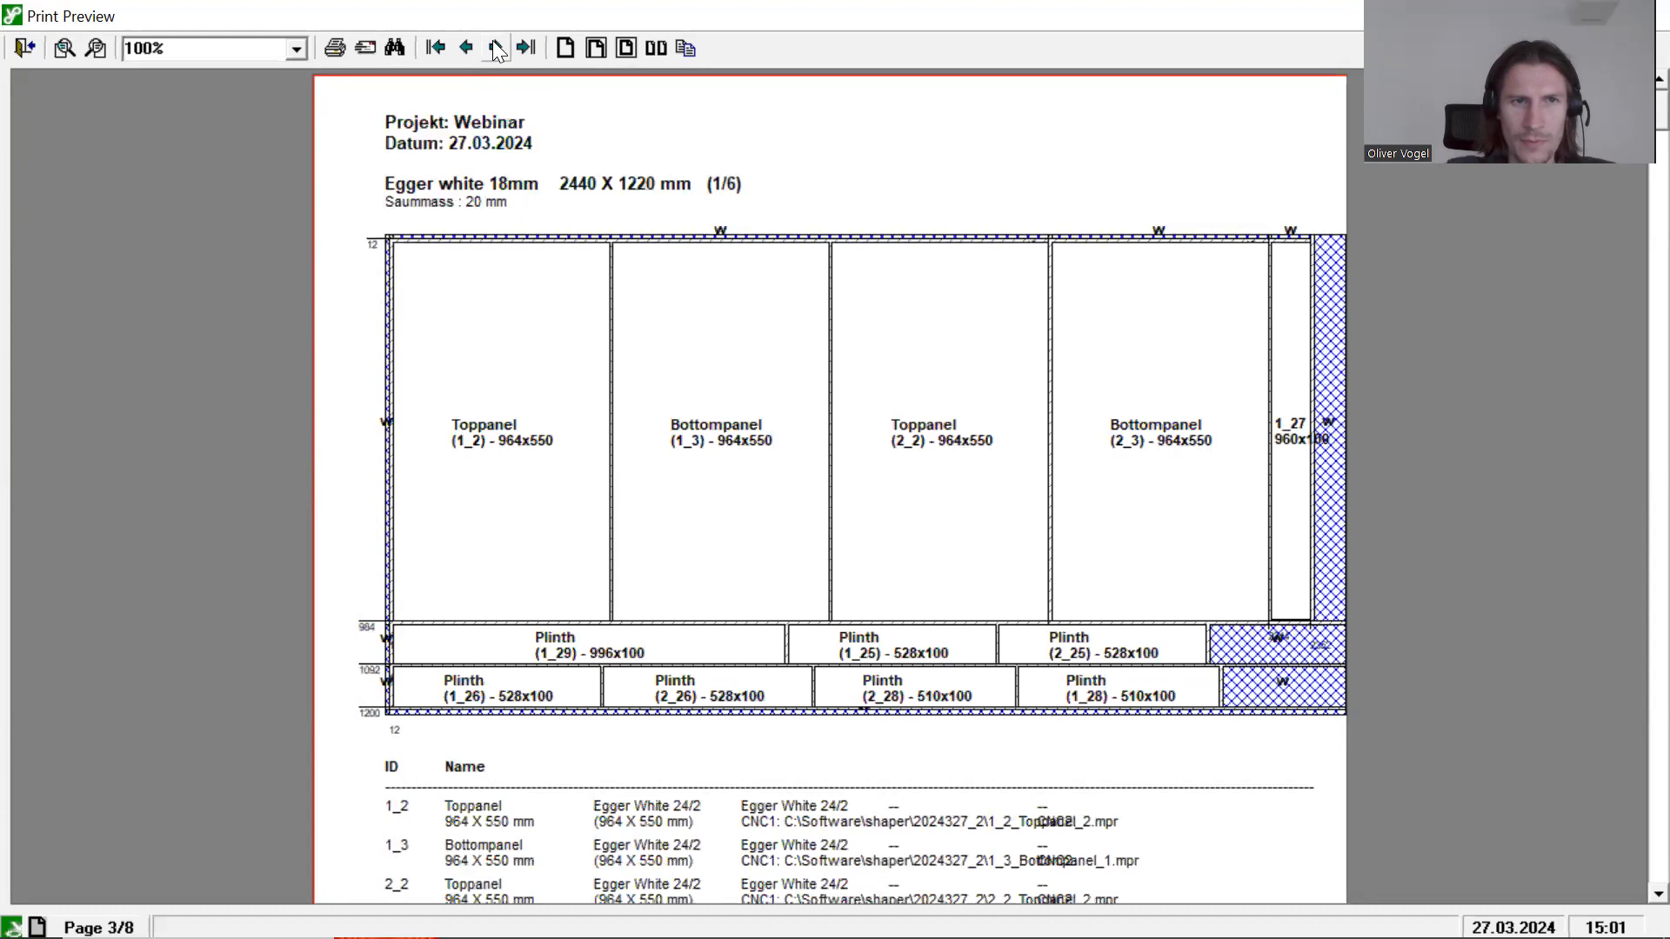
click(496, 47)
click(495, 48)
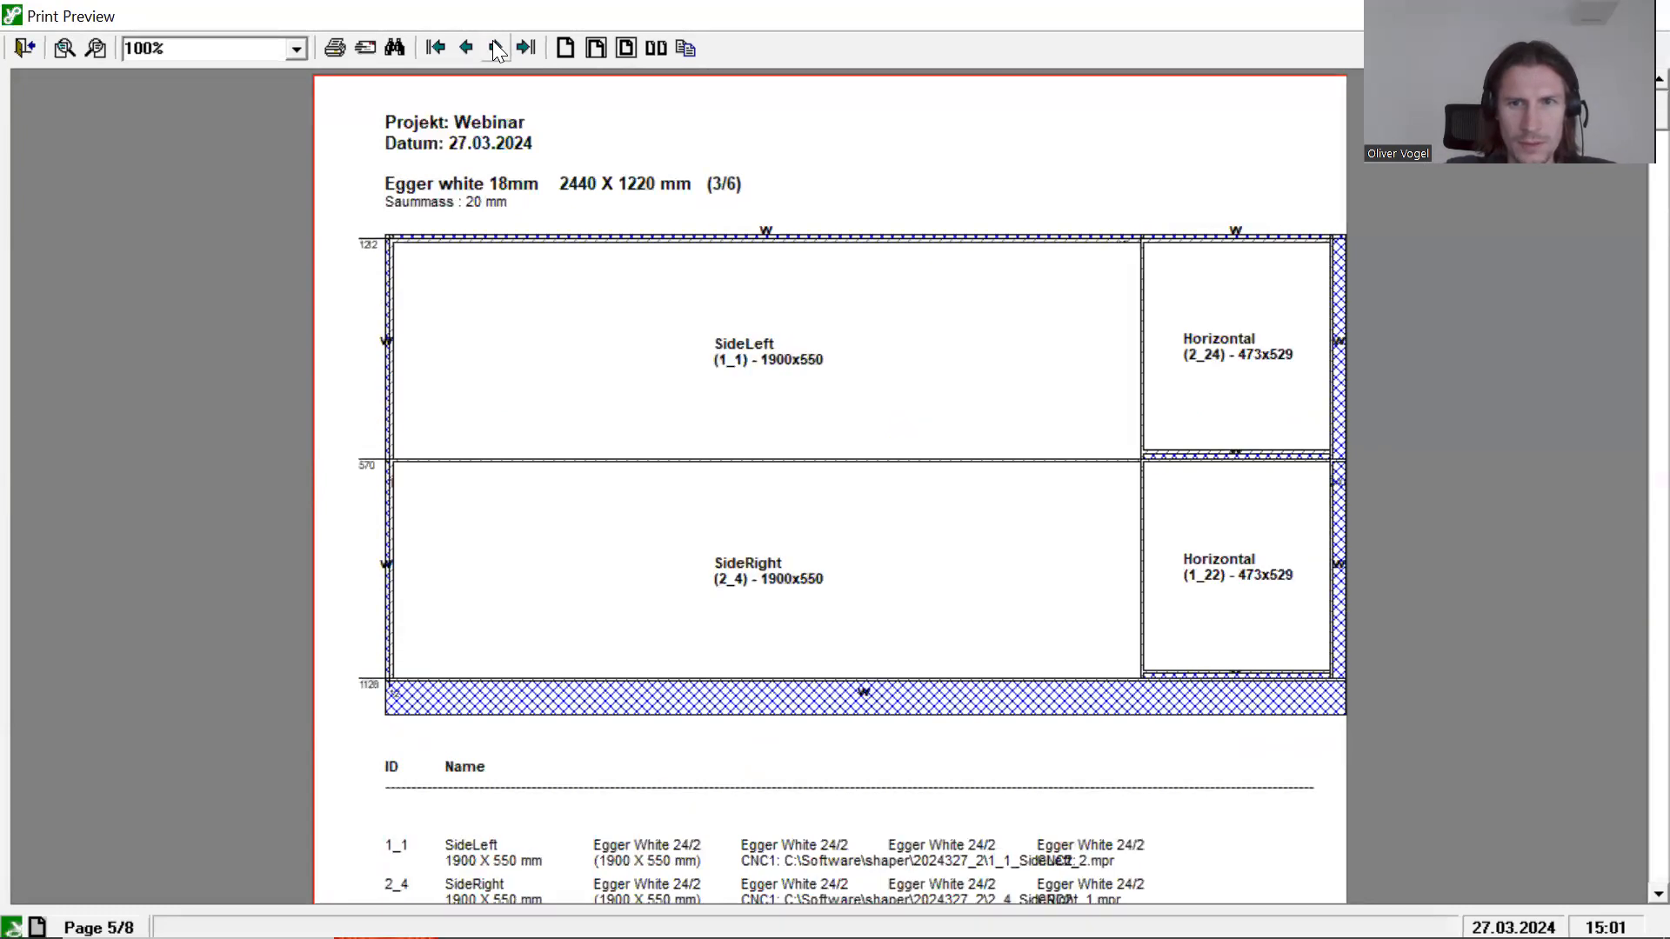
click(495, 47)
click(496, 48)
click(496, 48)
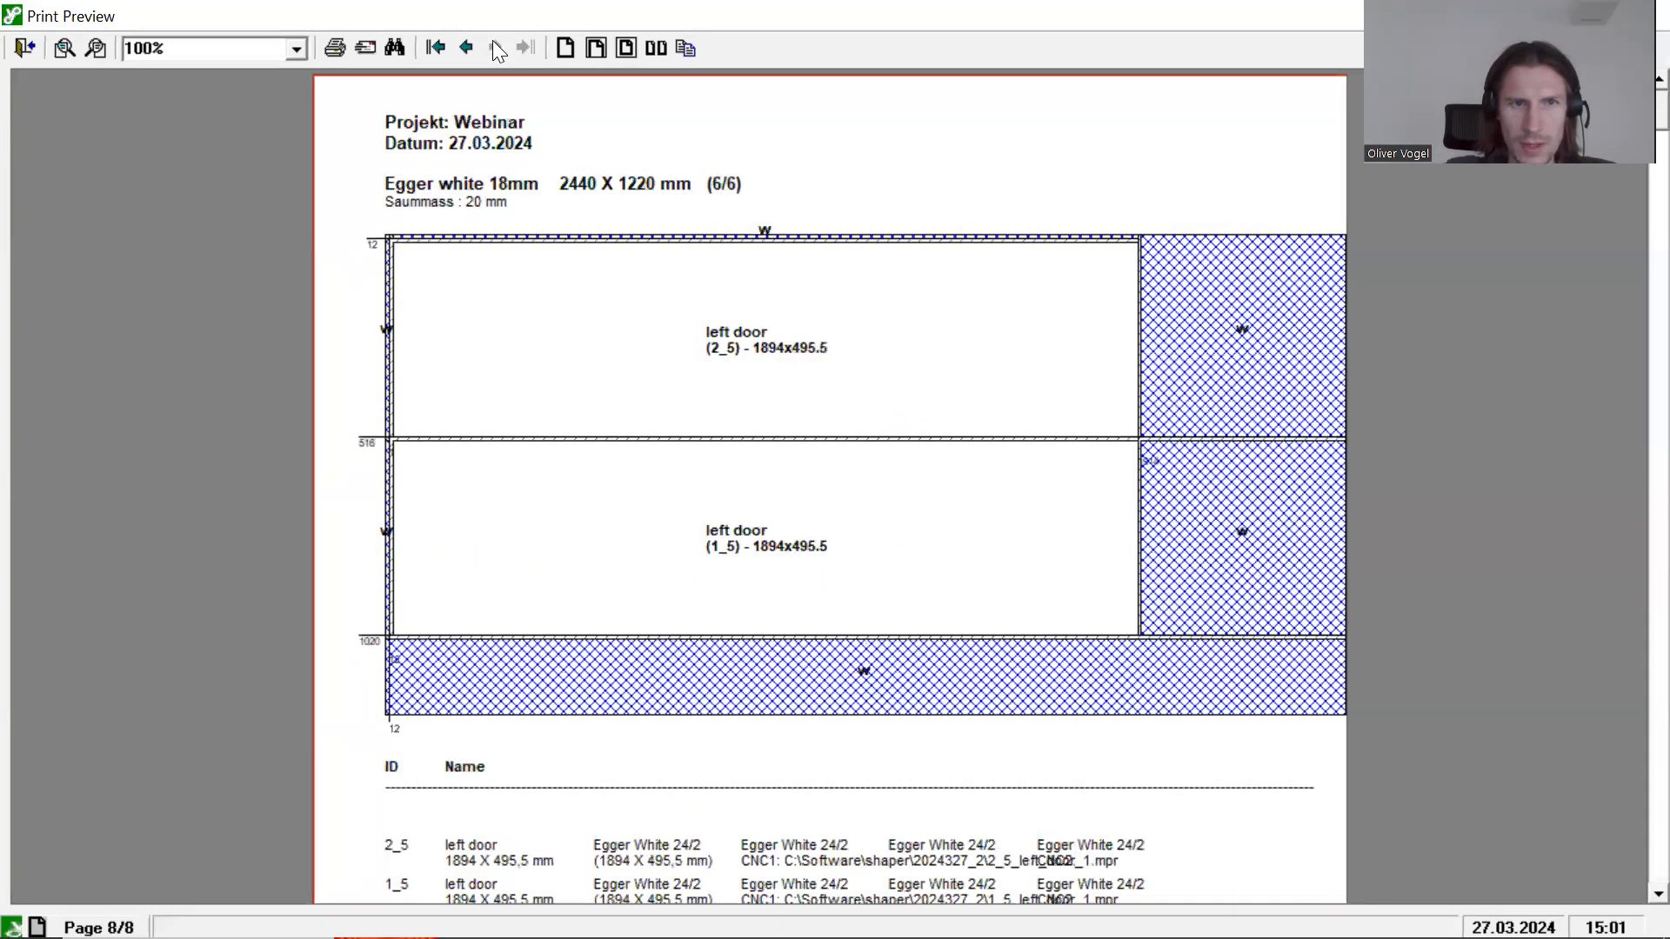
scroll(835, 435, down, 3)
scroll(833, 435, up, 3)
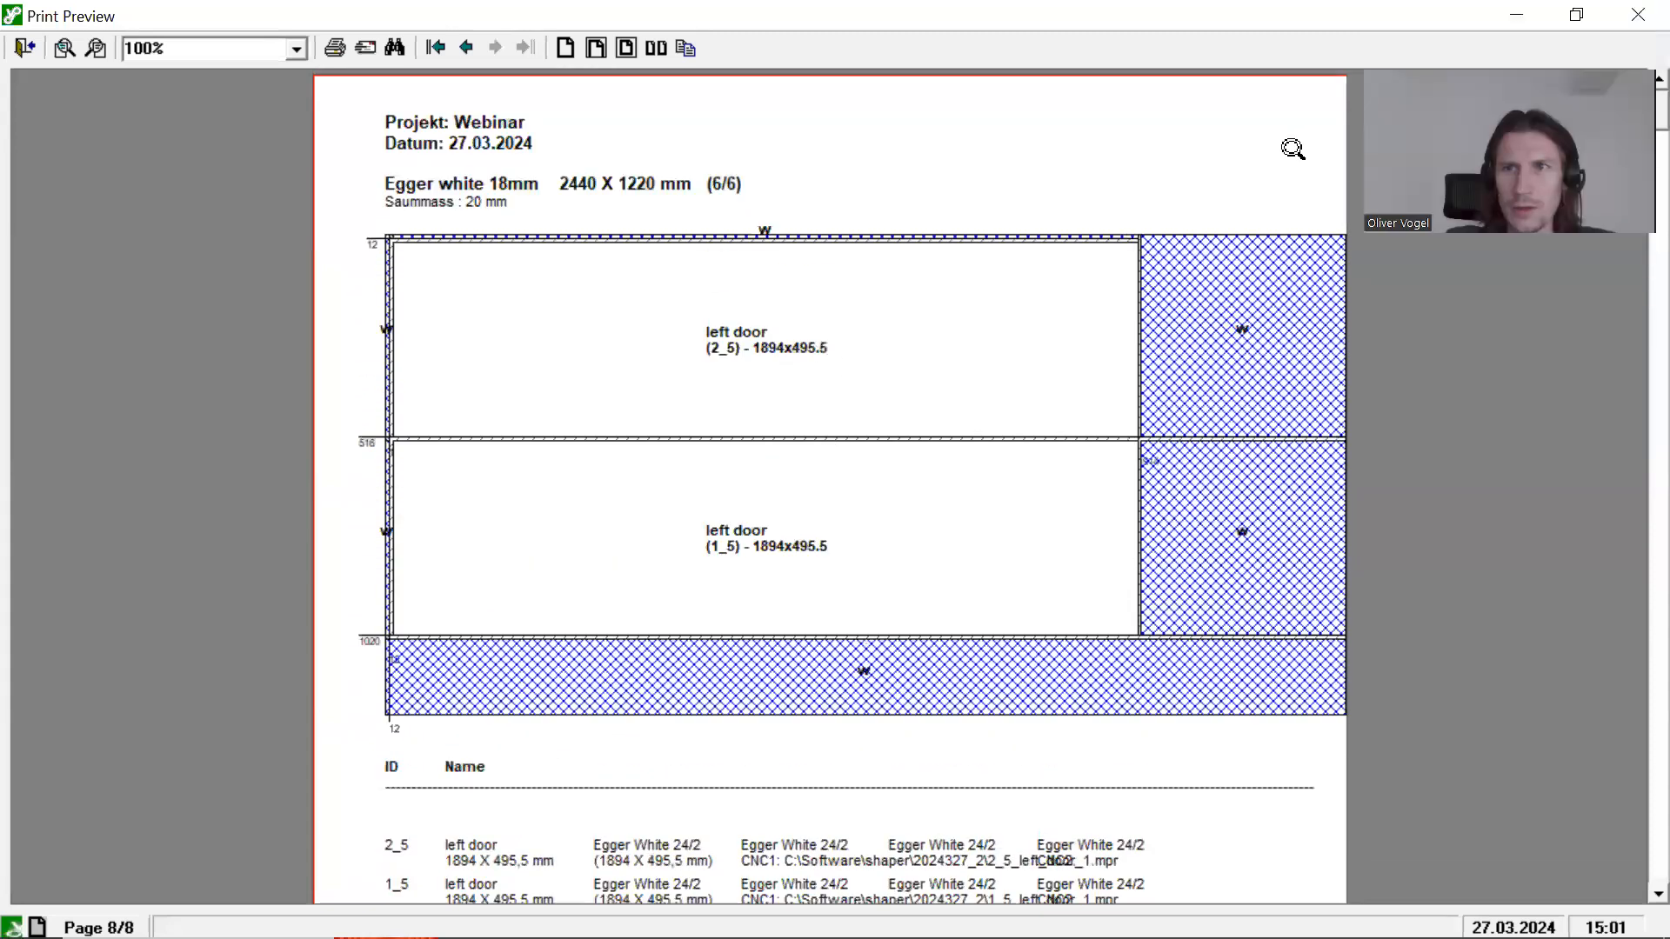
Step: Close the cutting plan preview, generate the part labels, and examine the first label page
click(1638, 15)
click(783, 560)
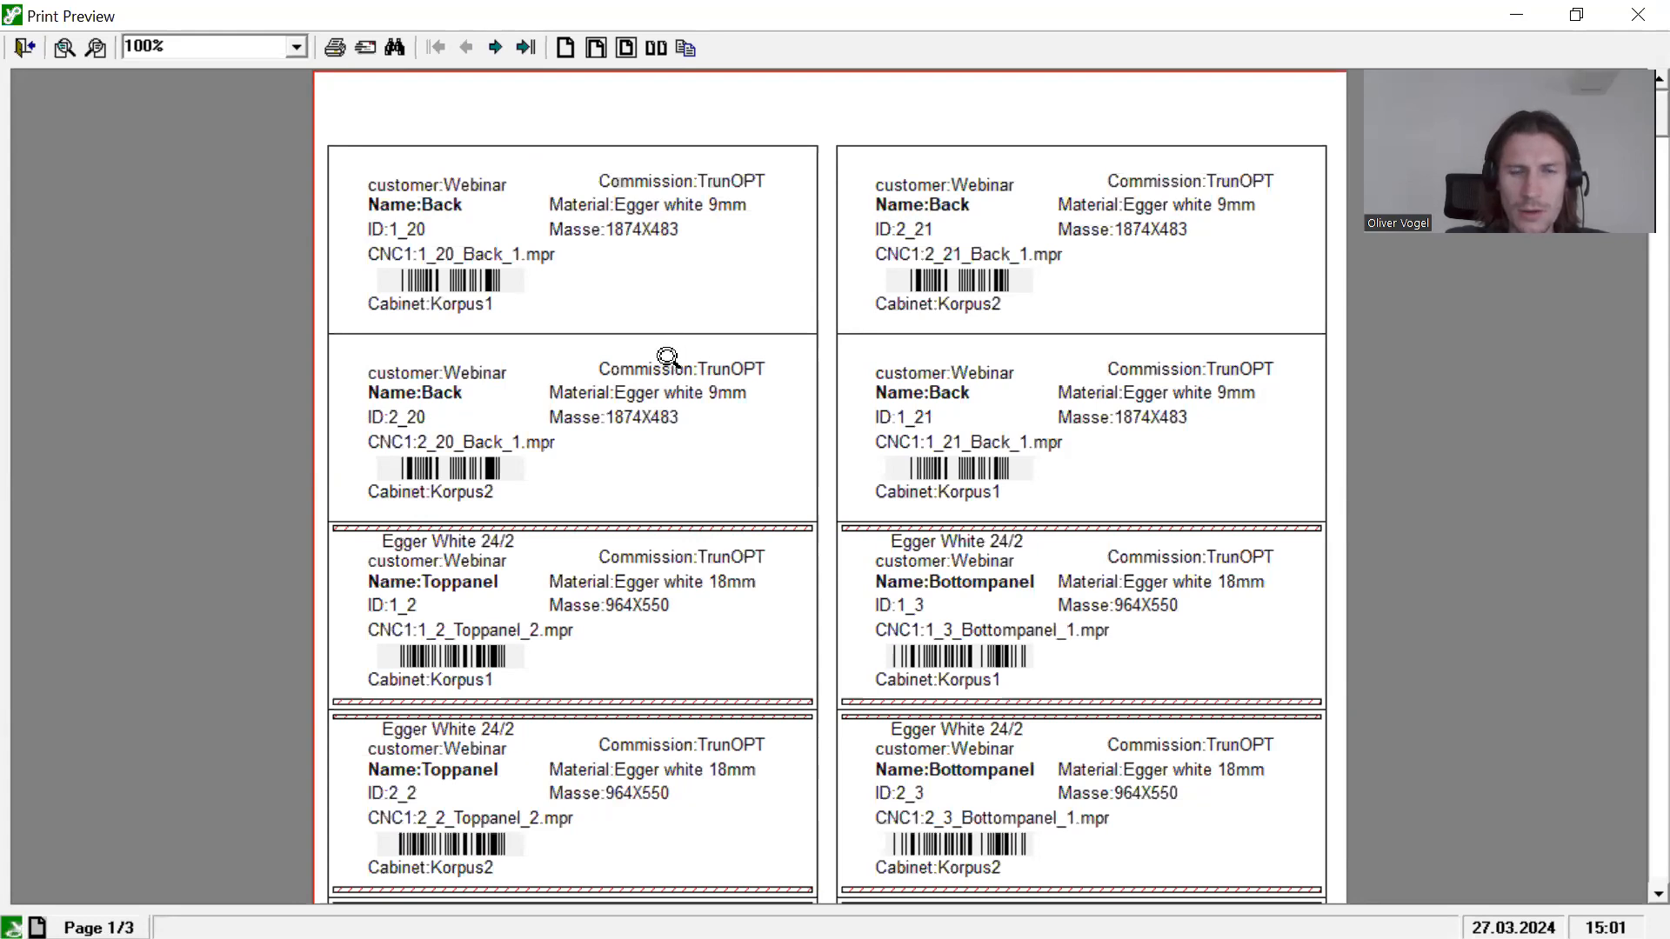
scroll(667, 360, down, 5)
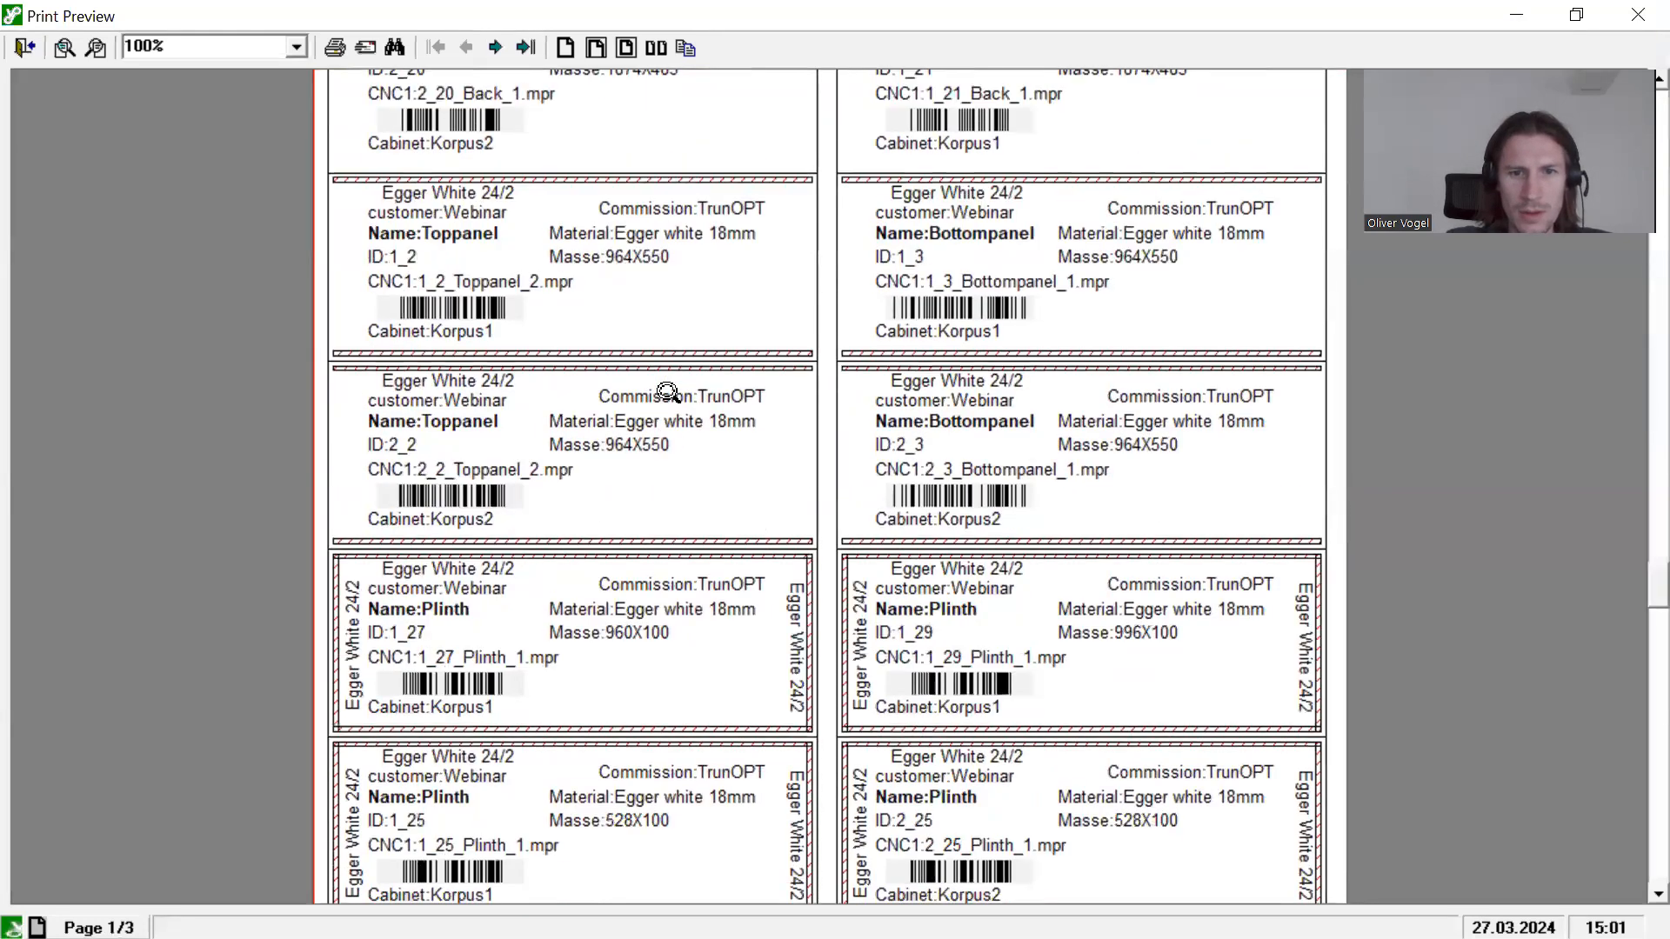
scroll(661, 392, down, 1)
scroll(674, 417, up, 5)
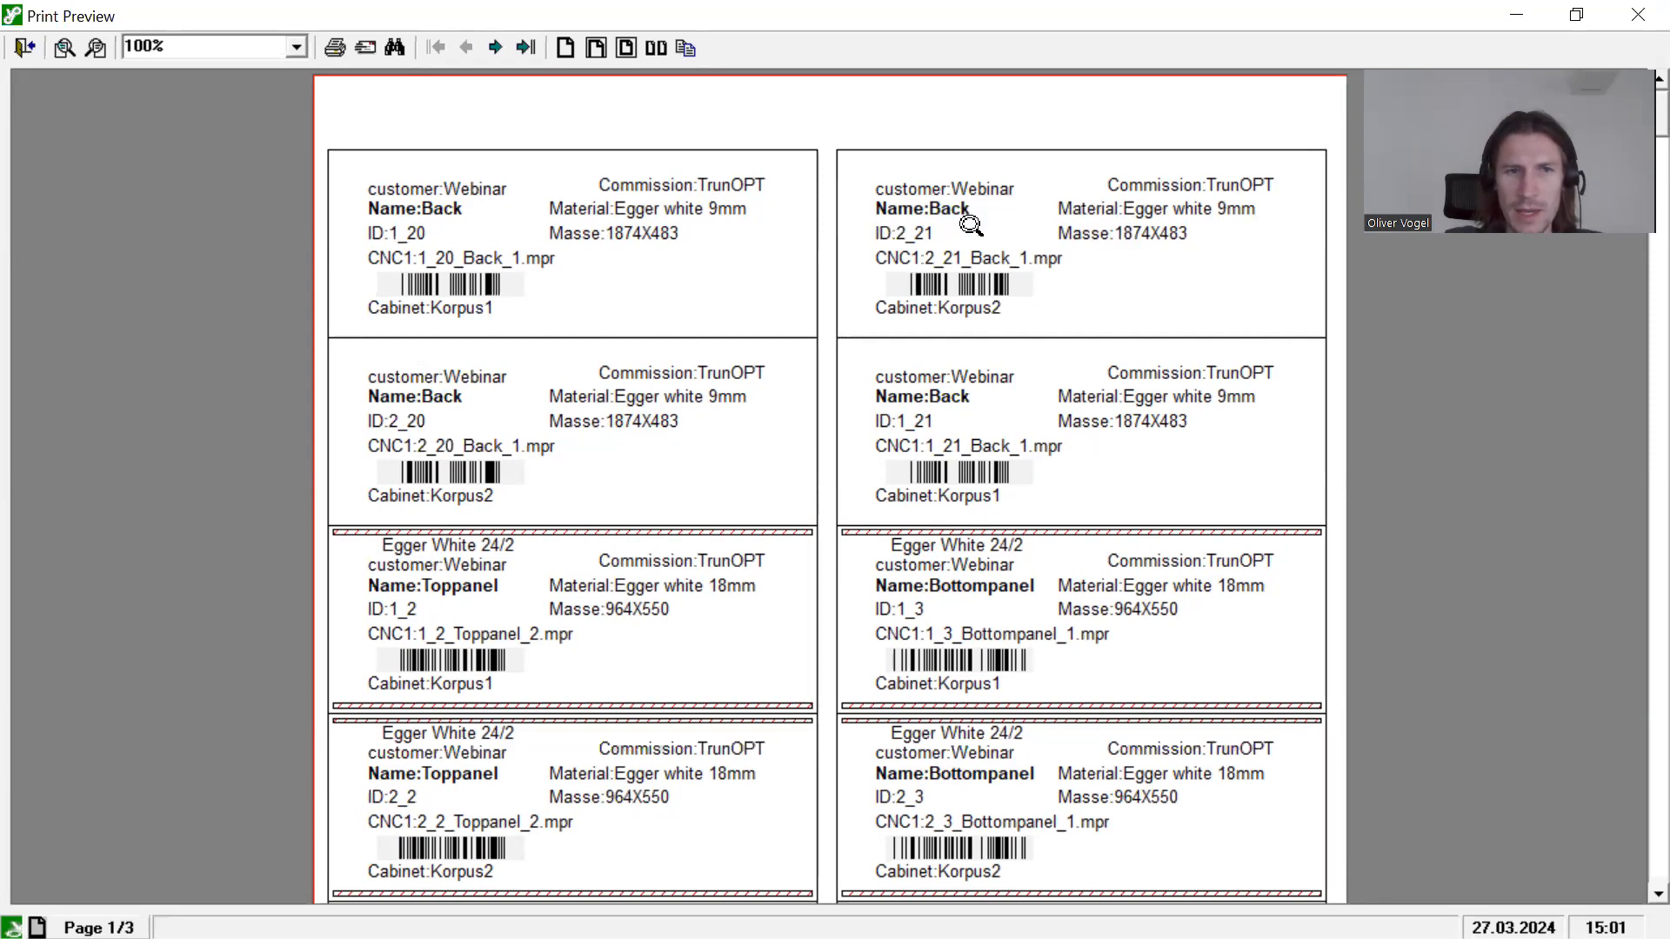
scroll(965, 244, down, 3)
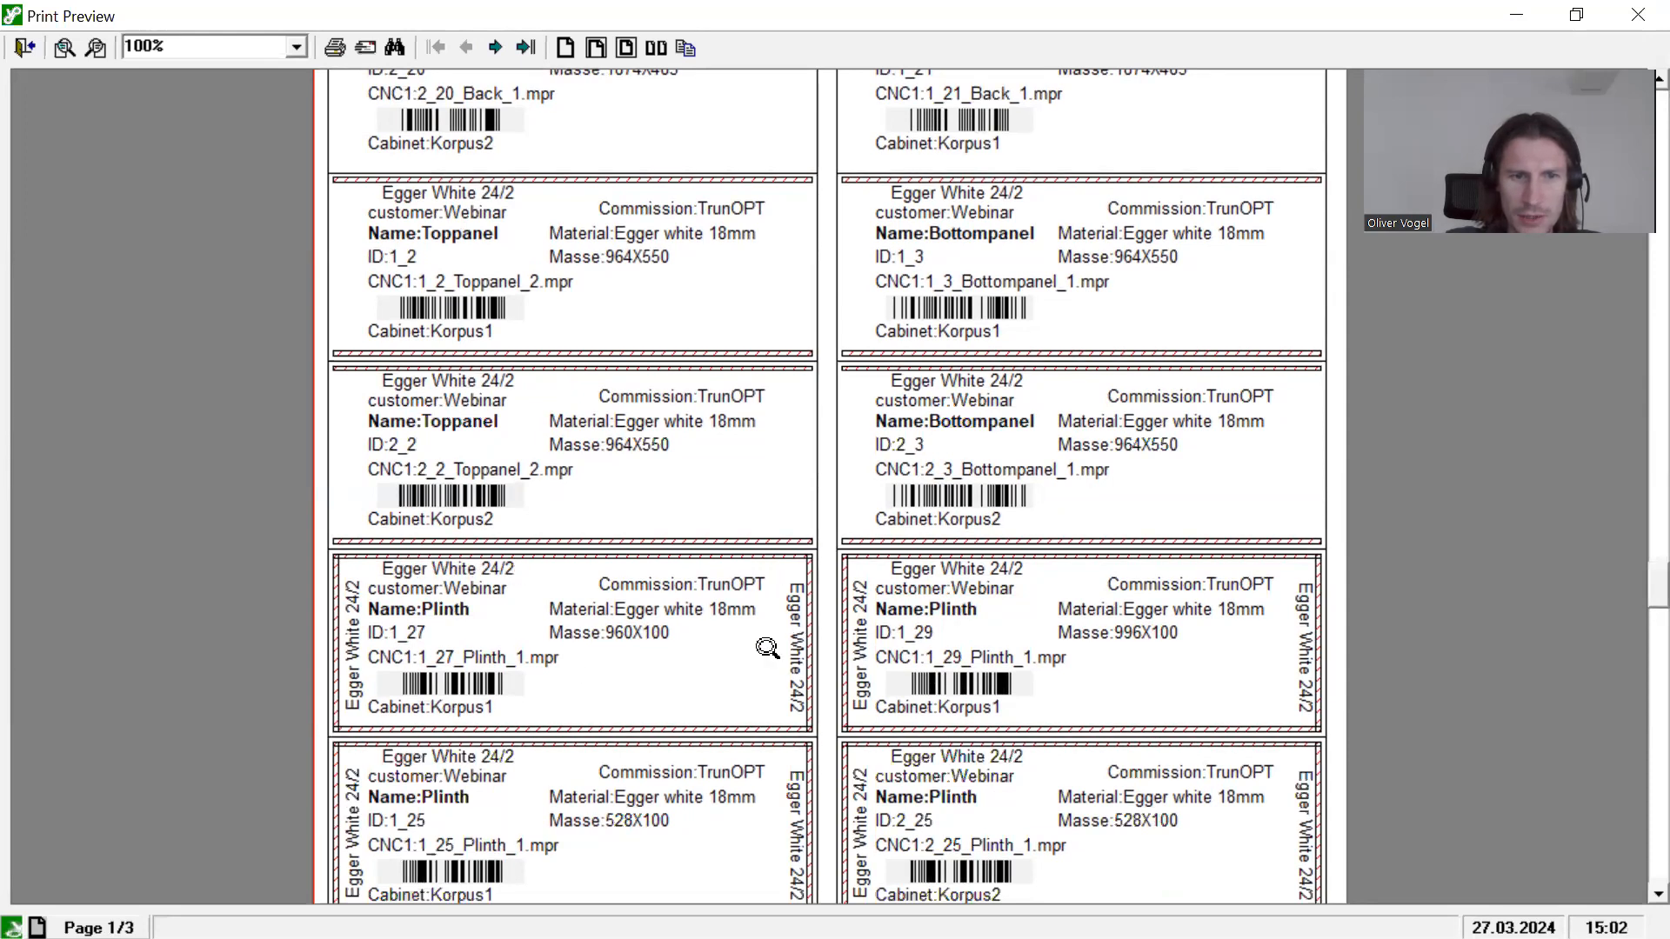
scroll(768, 648, down, 2)
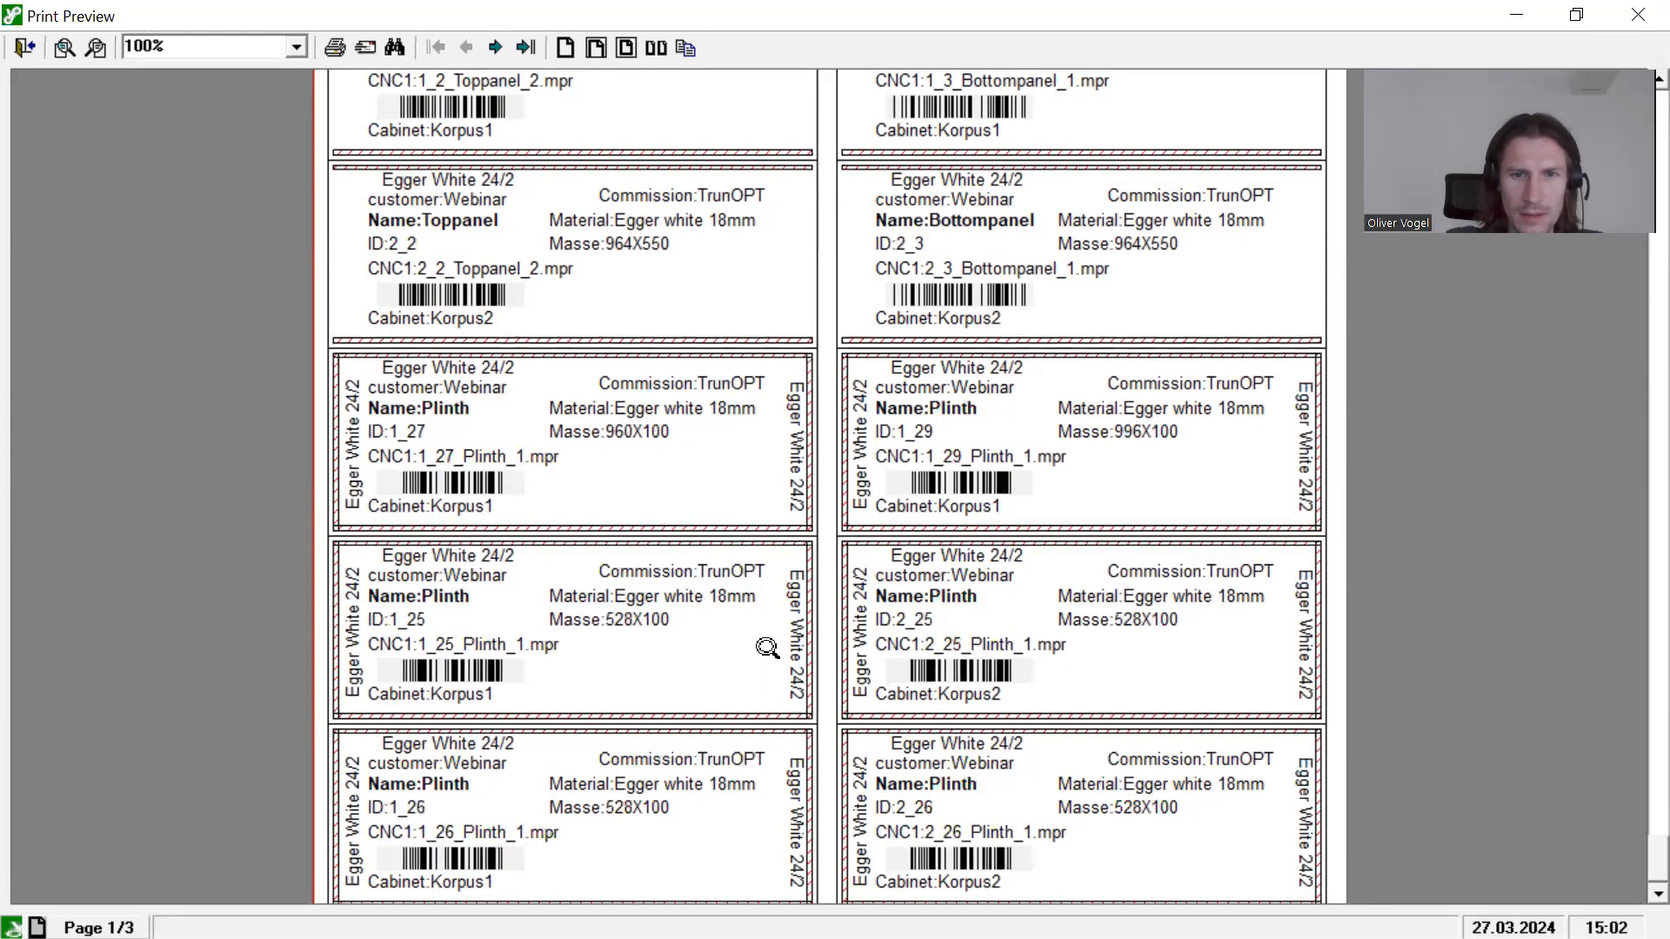
Step: Examine the part labels on the second and third pages, and close the label preview
click(497, 45)
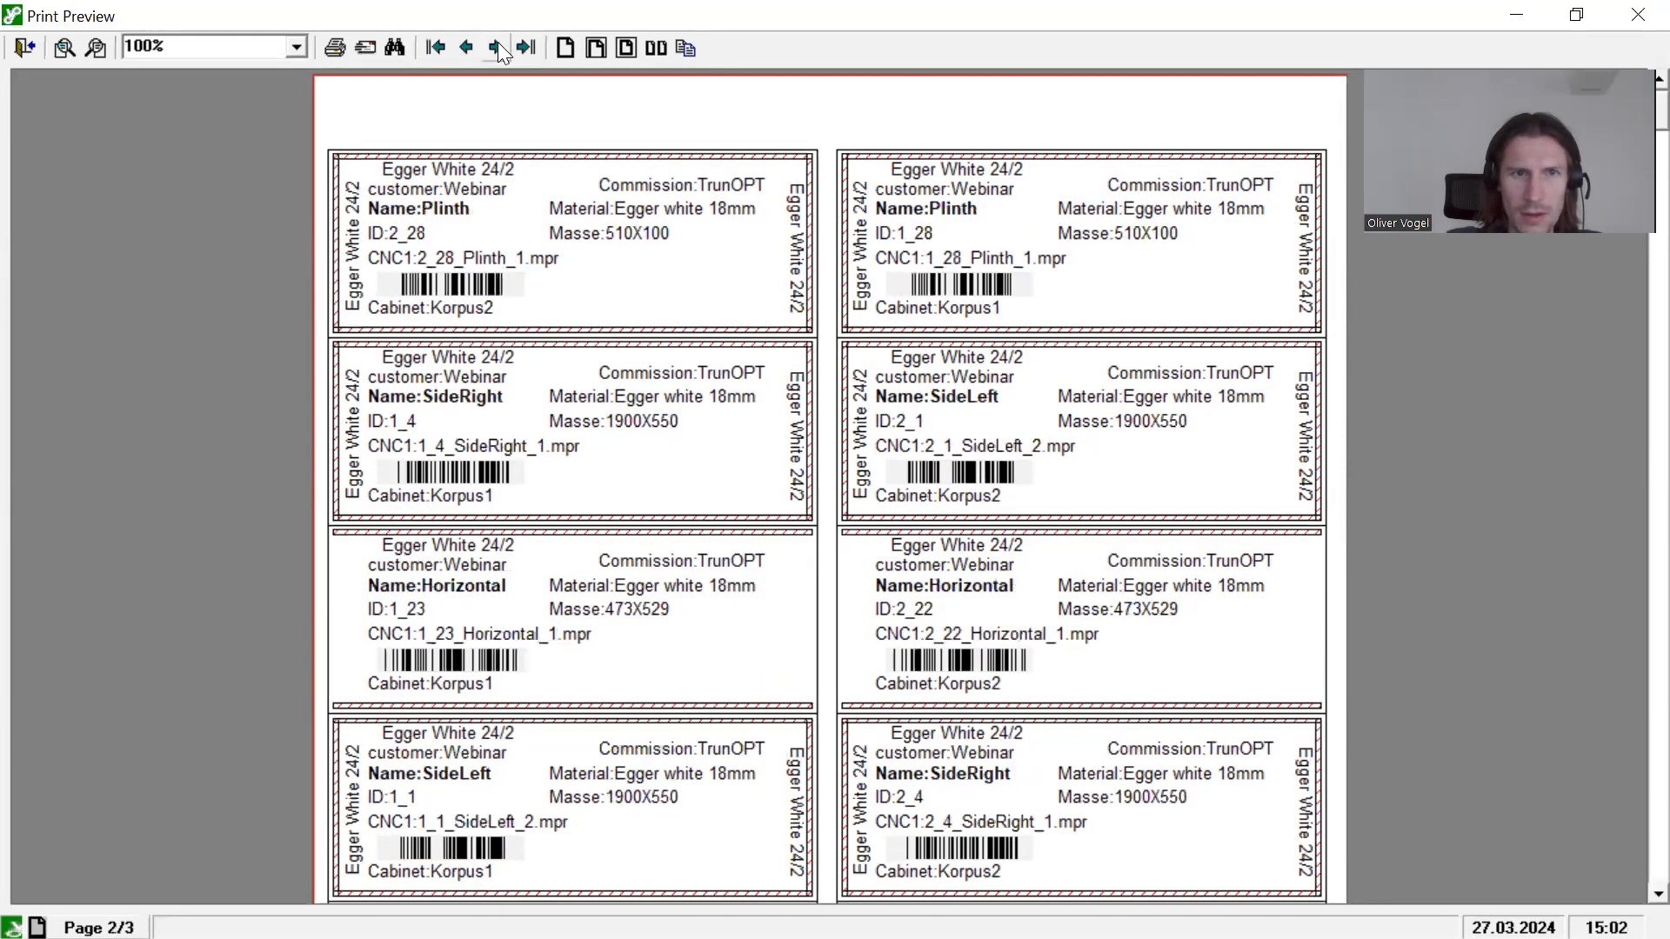
scroll(887, 423, down, 2)
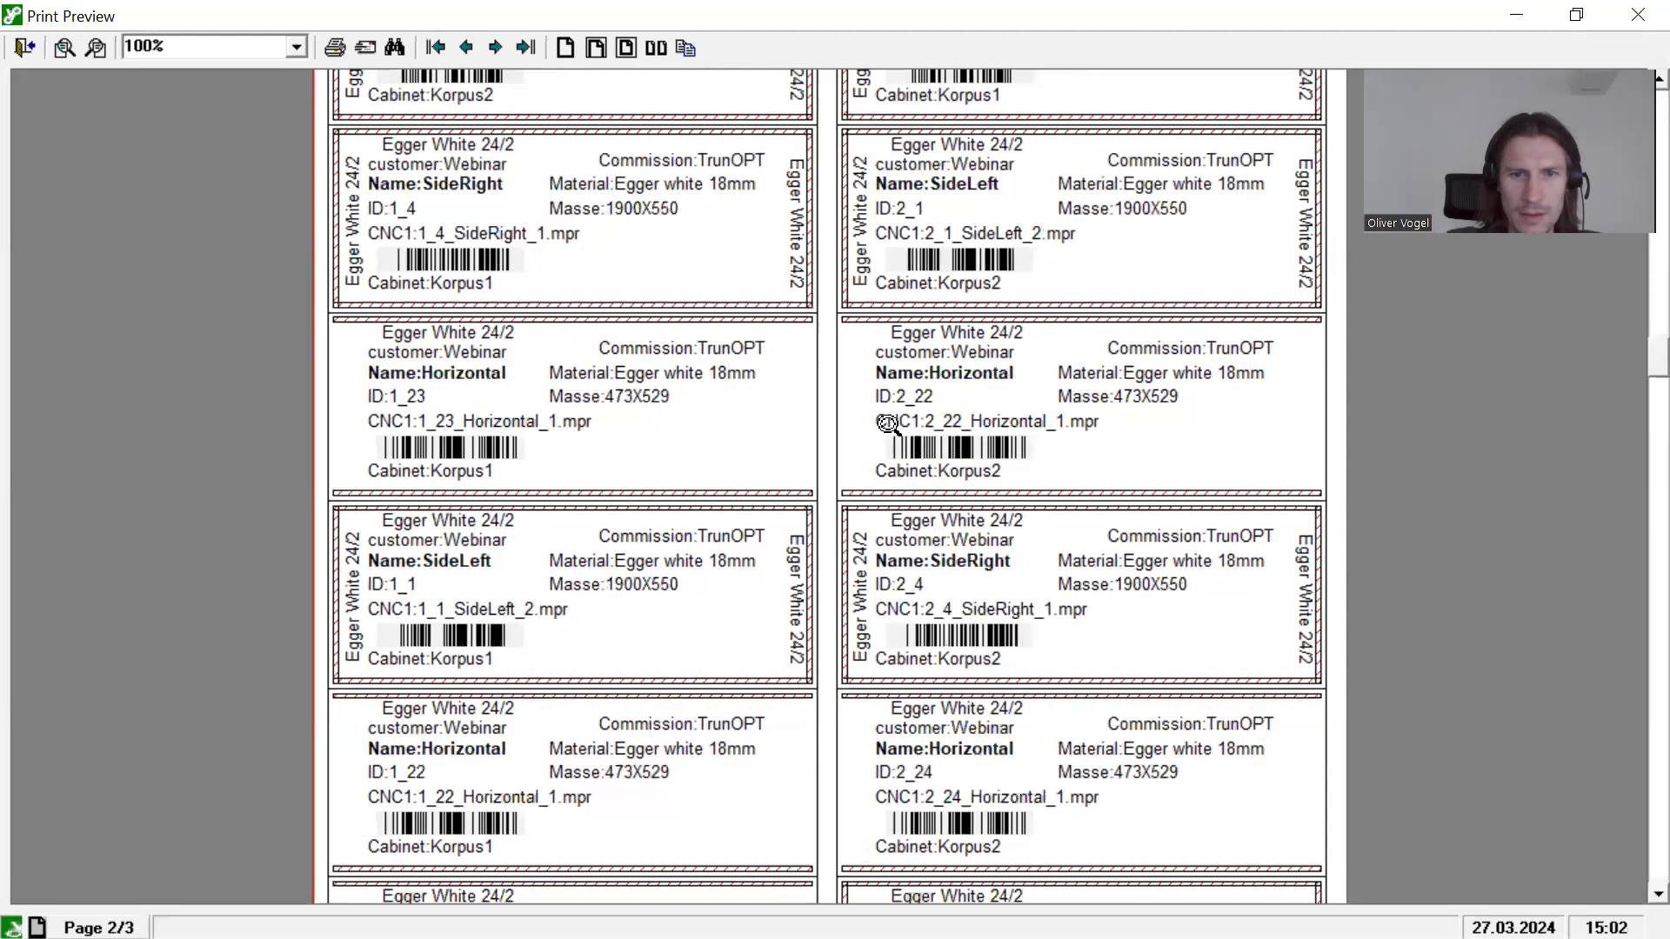
scroll(887, 423, down, 2)
scroll(887, 424, down, 2)
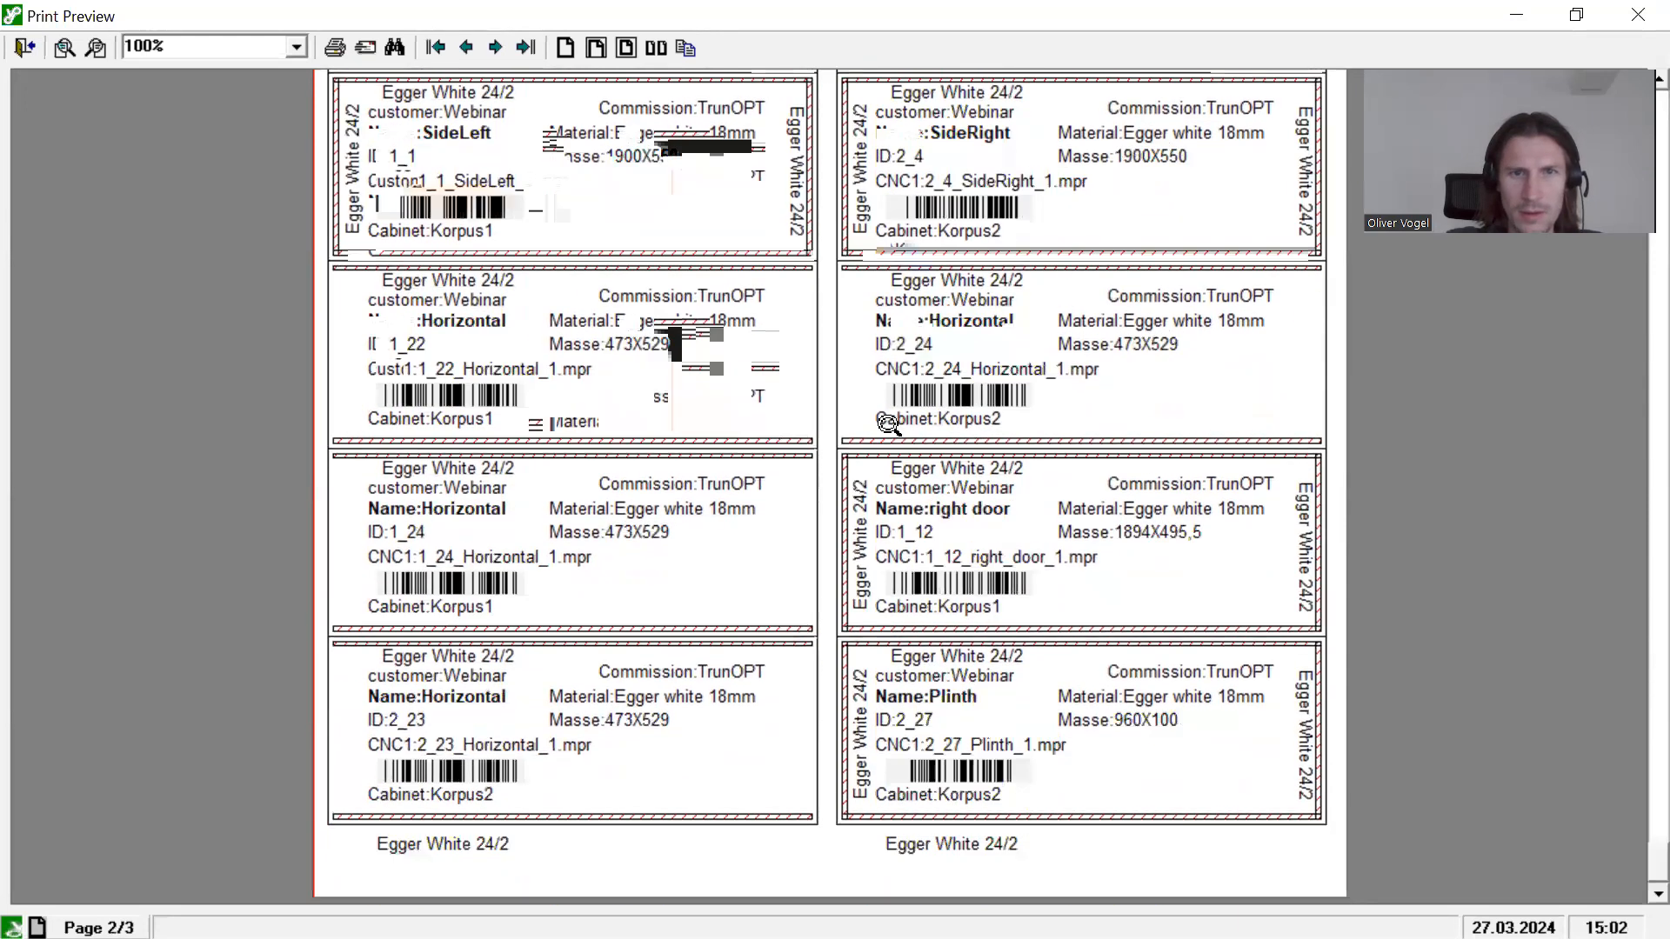
scroll(892, 422, up, 6)
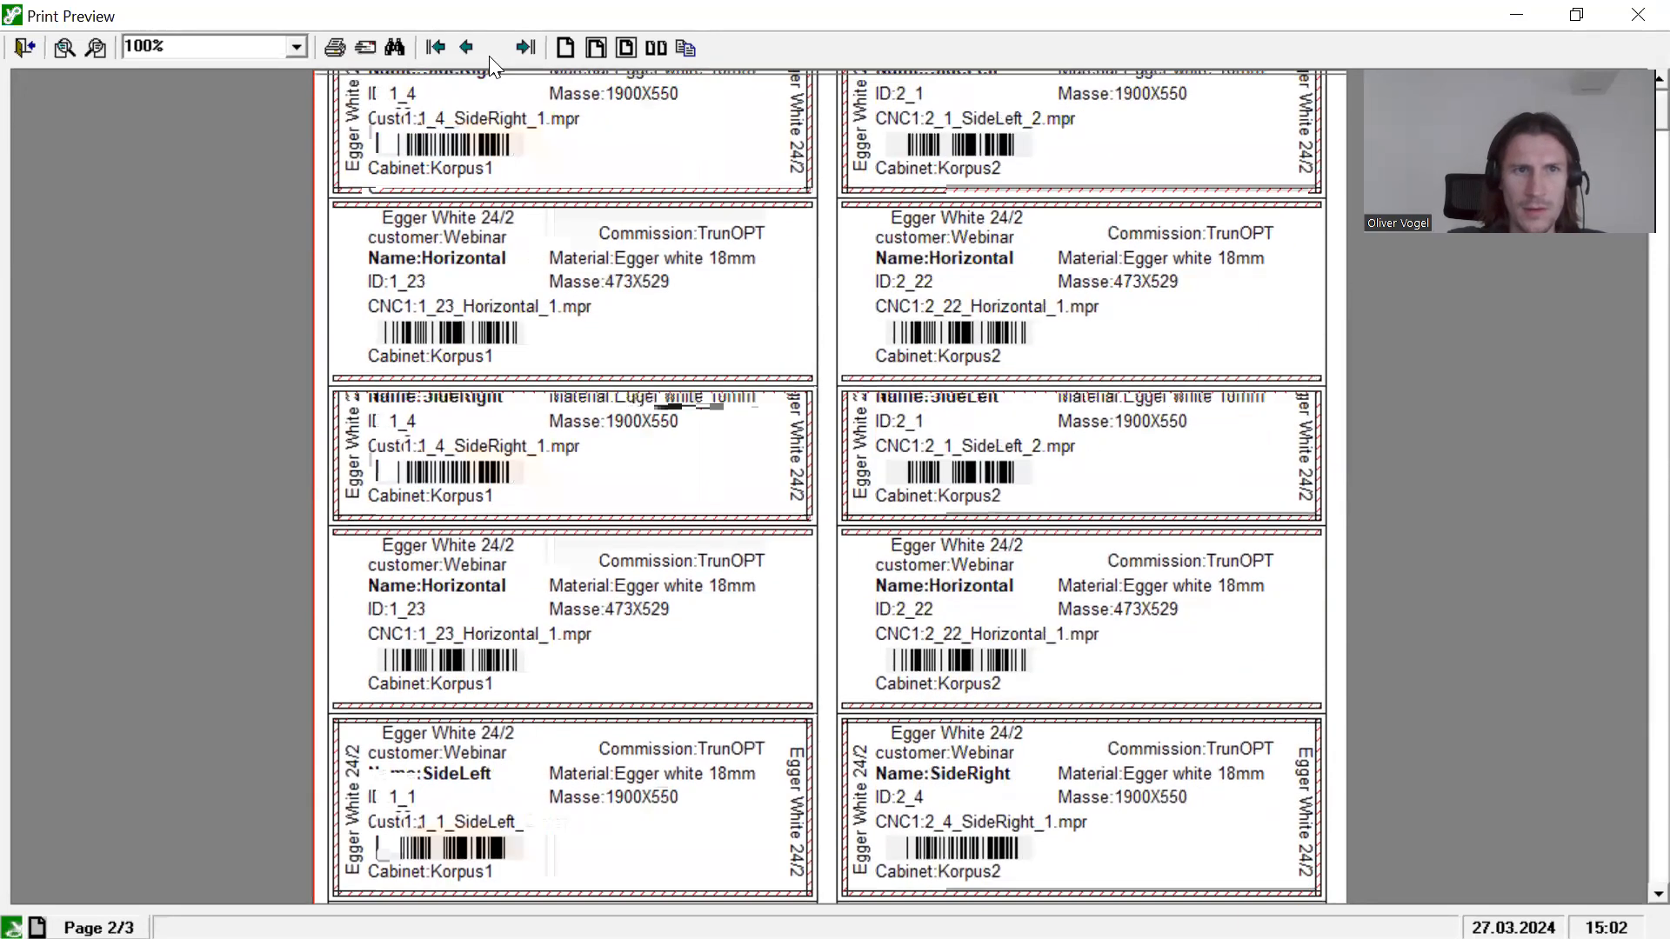
click(492, 48)
scroll(609, 393, down, 2)
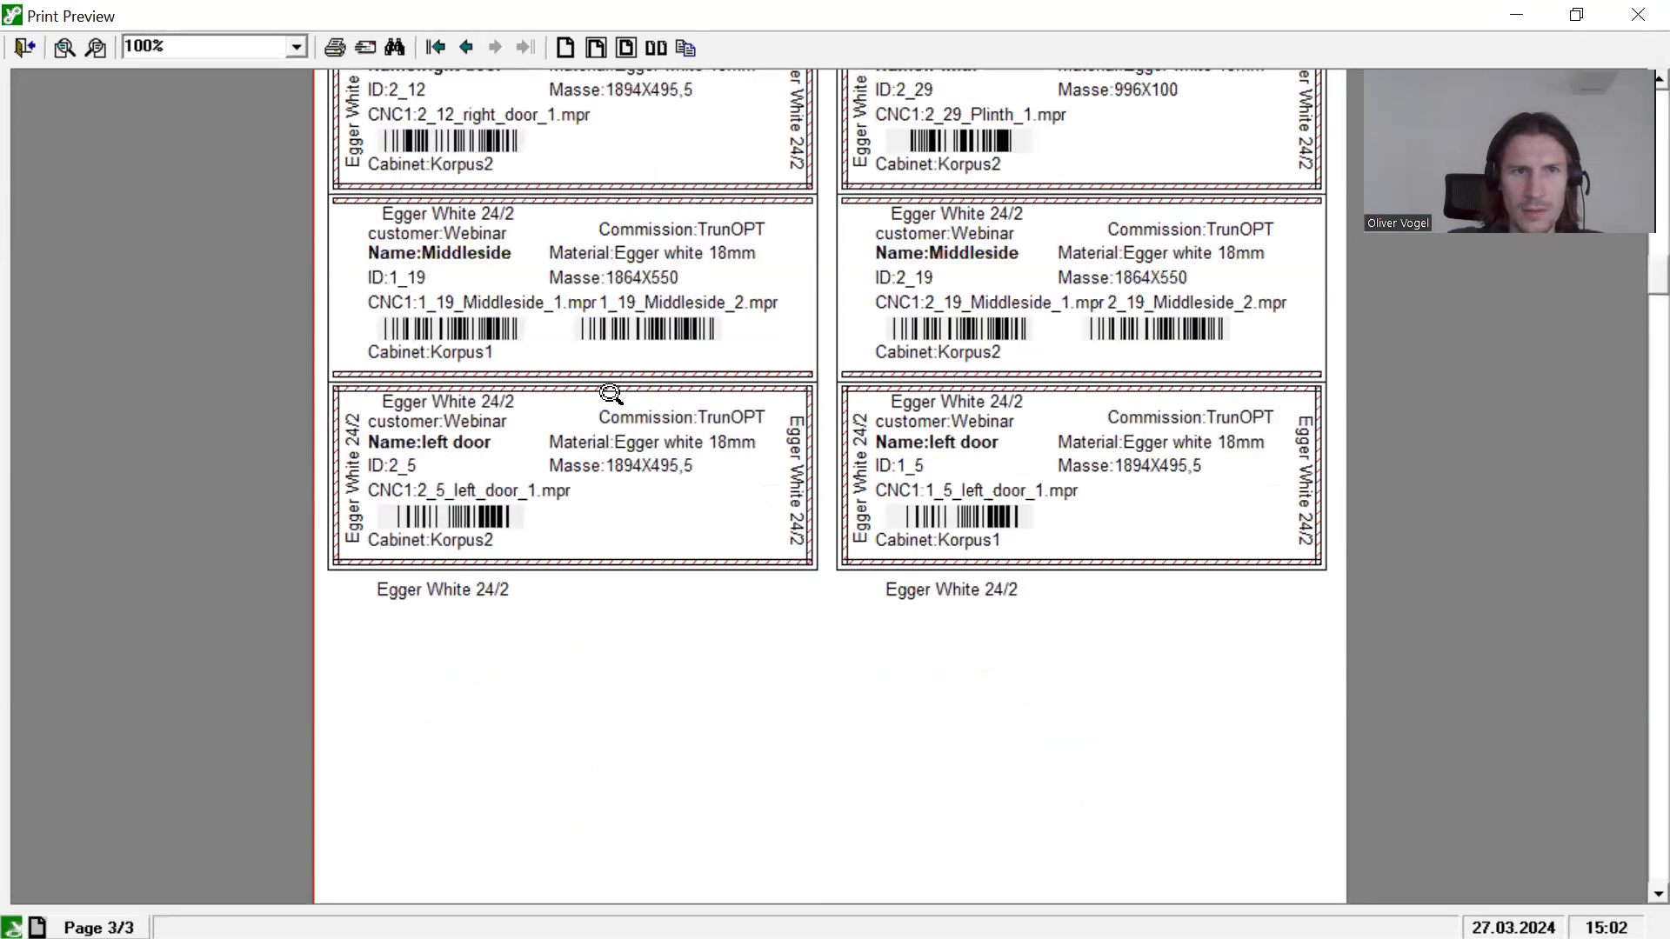
scroll(610, 394, up, 2)
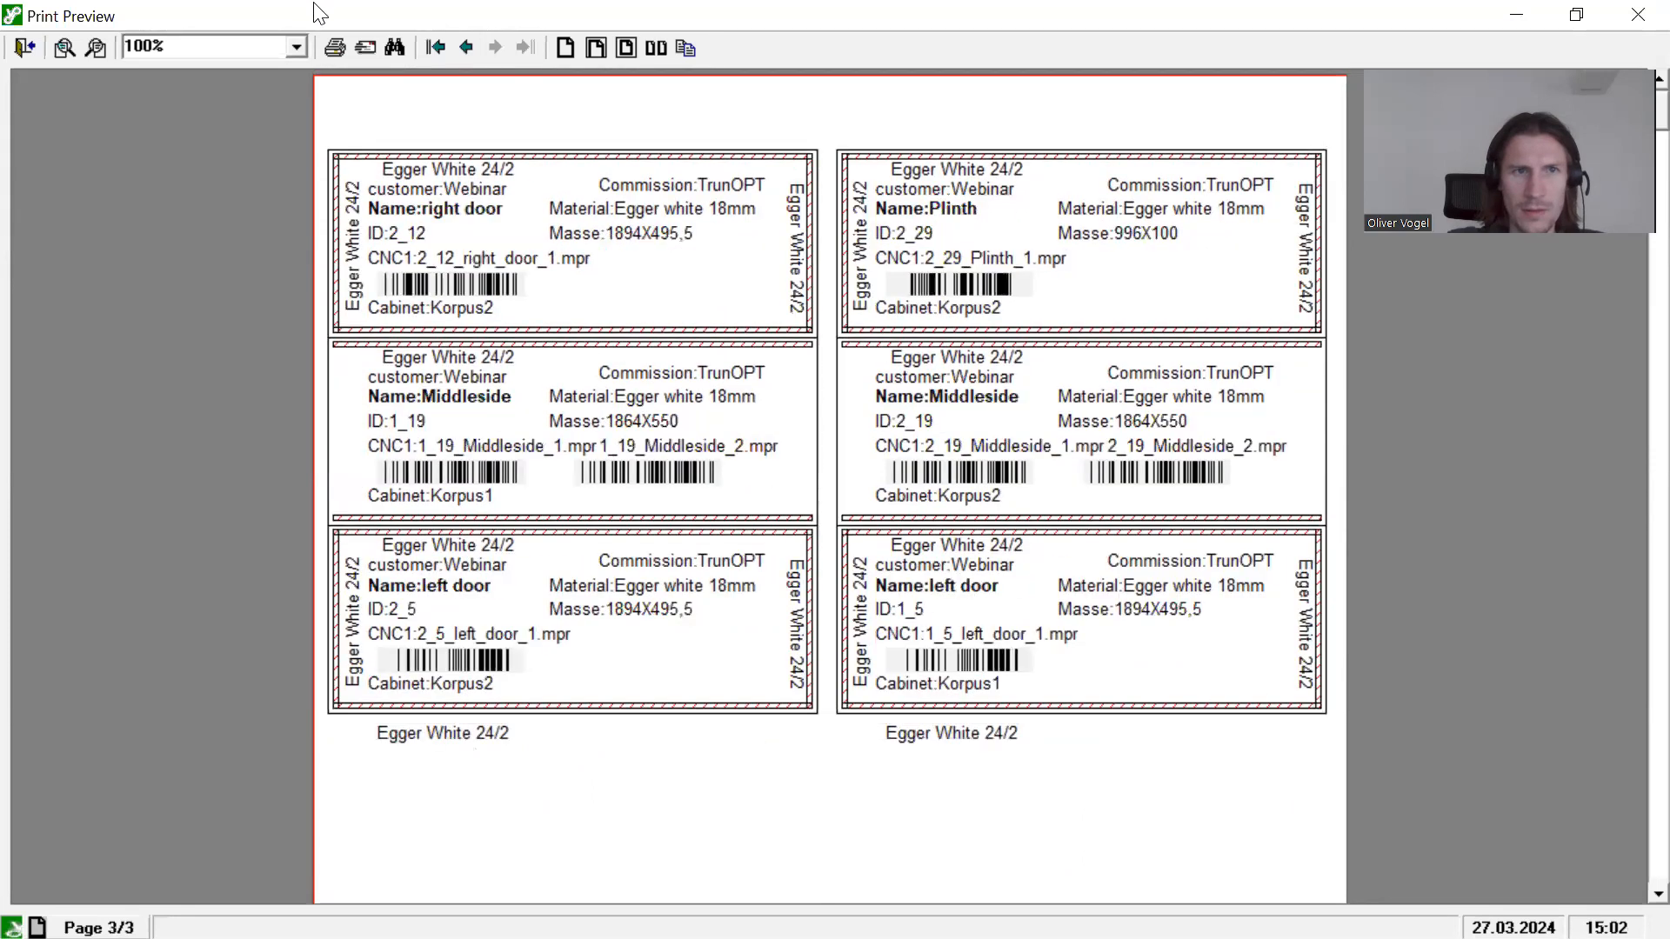
click(1632, 14)
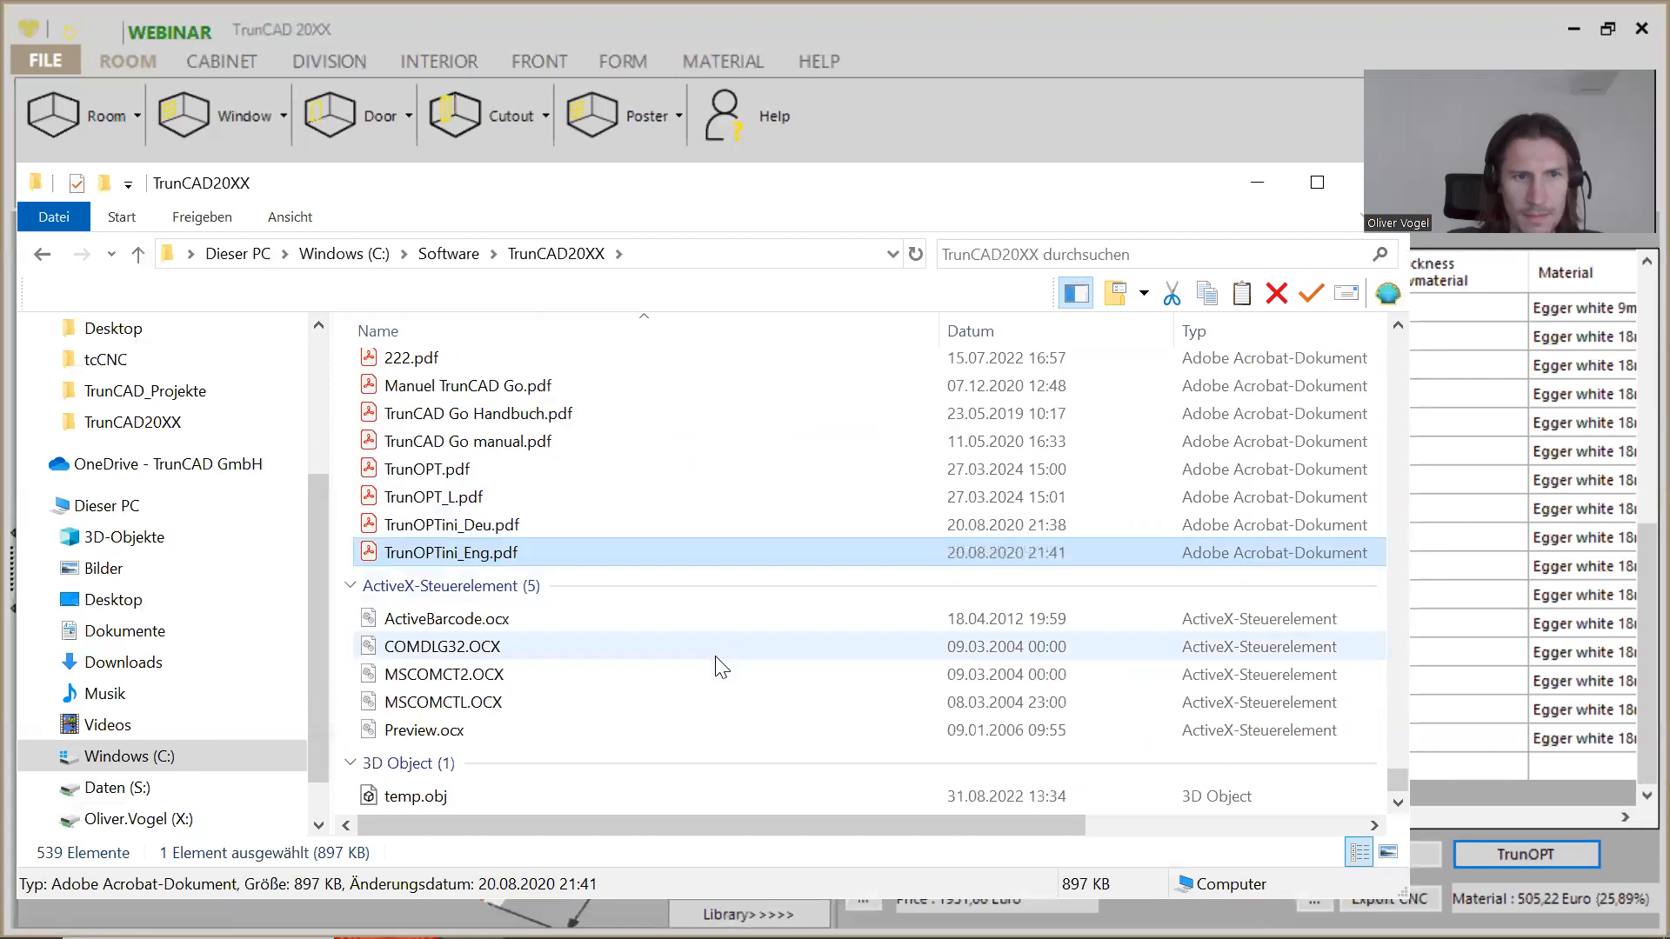
Step: Open TrunOPT.ini from the TrunCAD20XX folder, and reposition and widen its editor window
scroll(716, 666, up, 14)
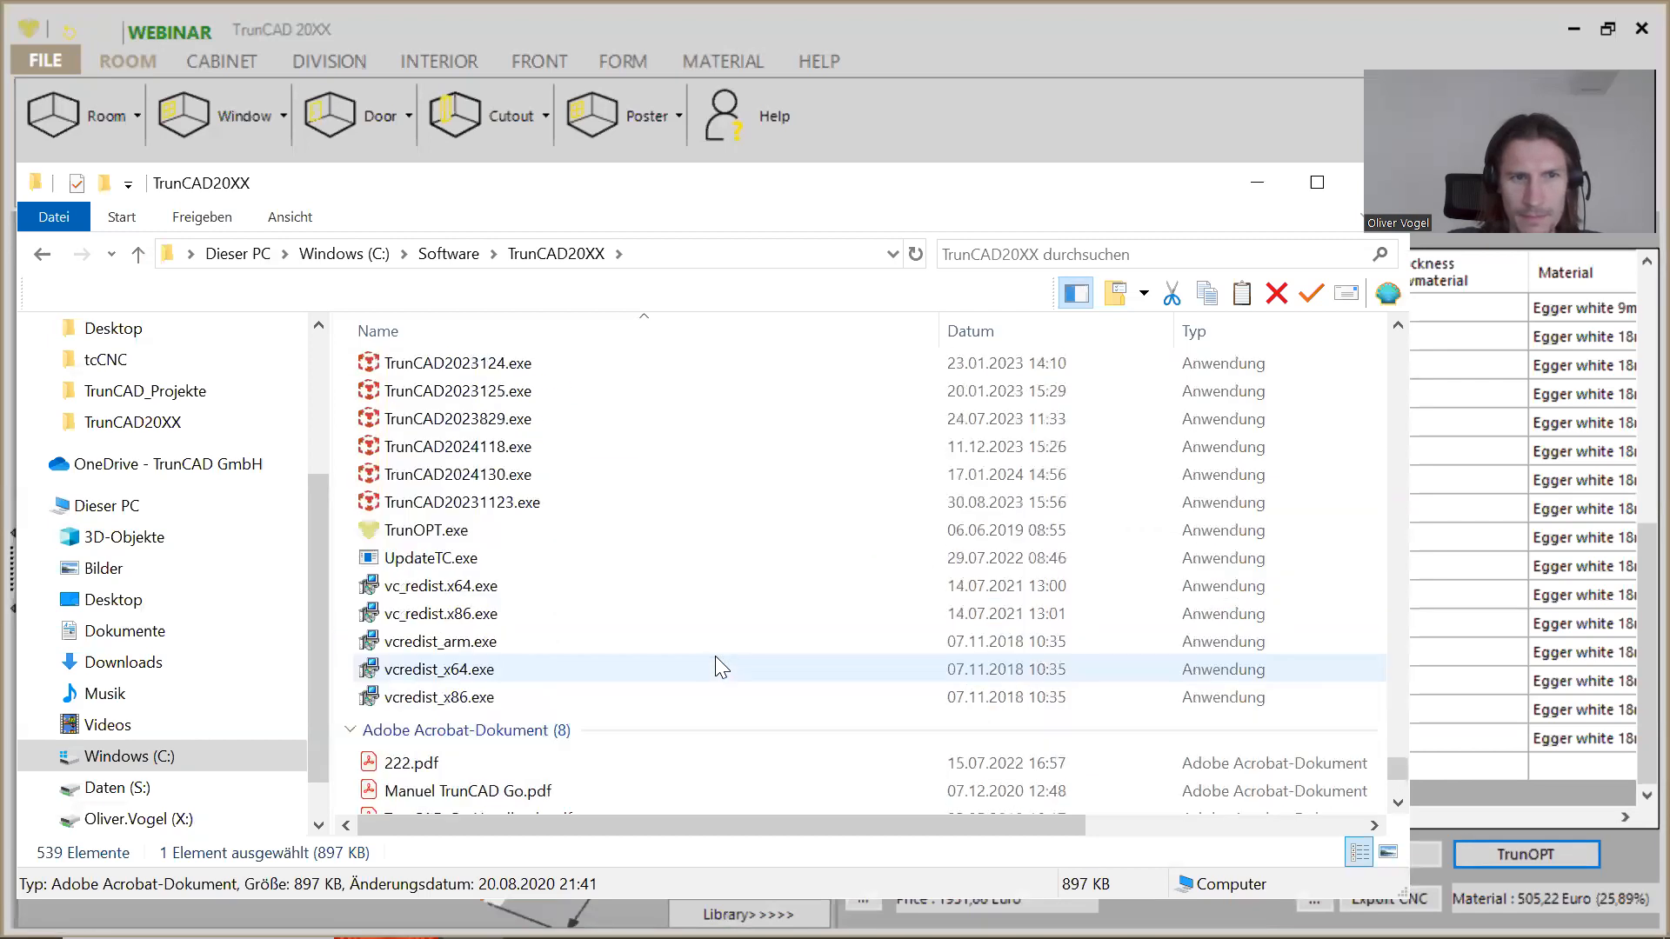
scroll(717, 666, up, 15)
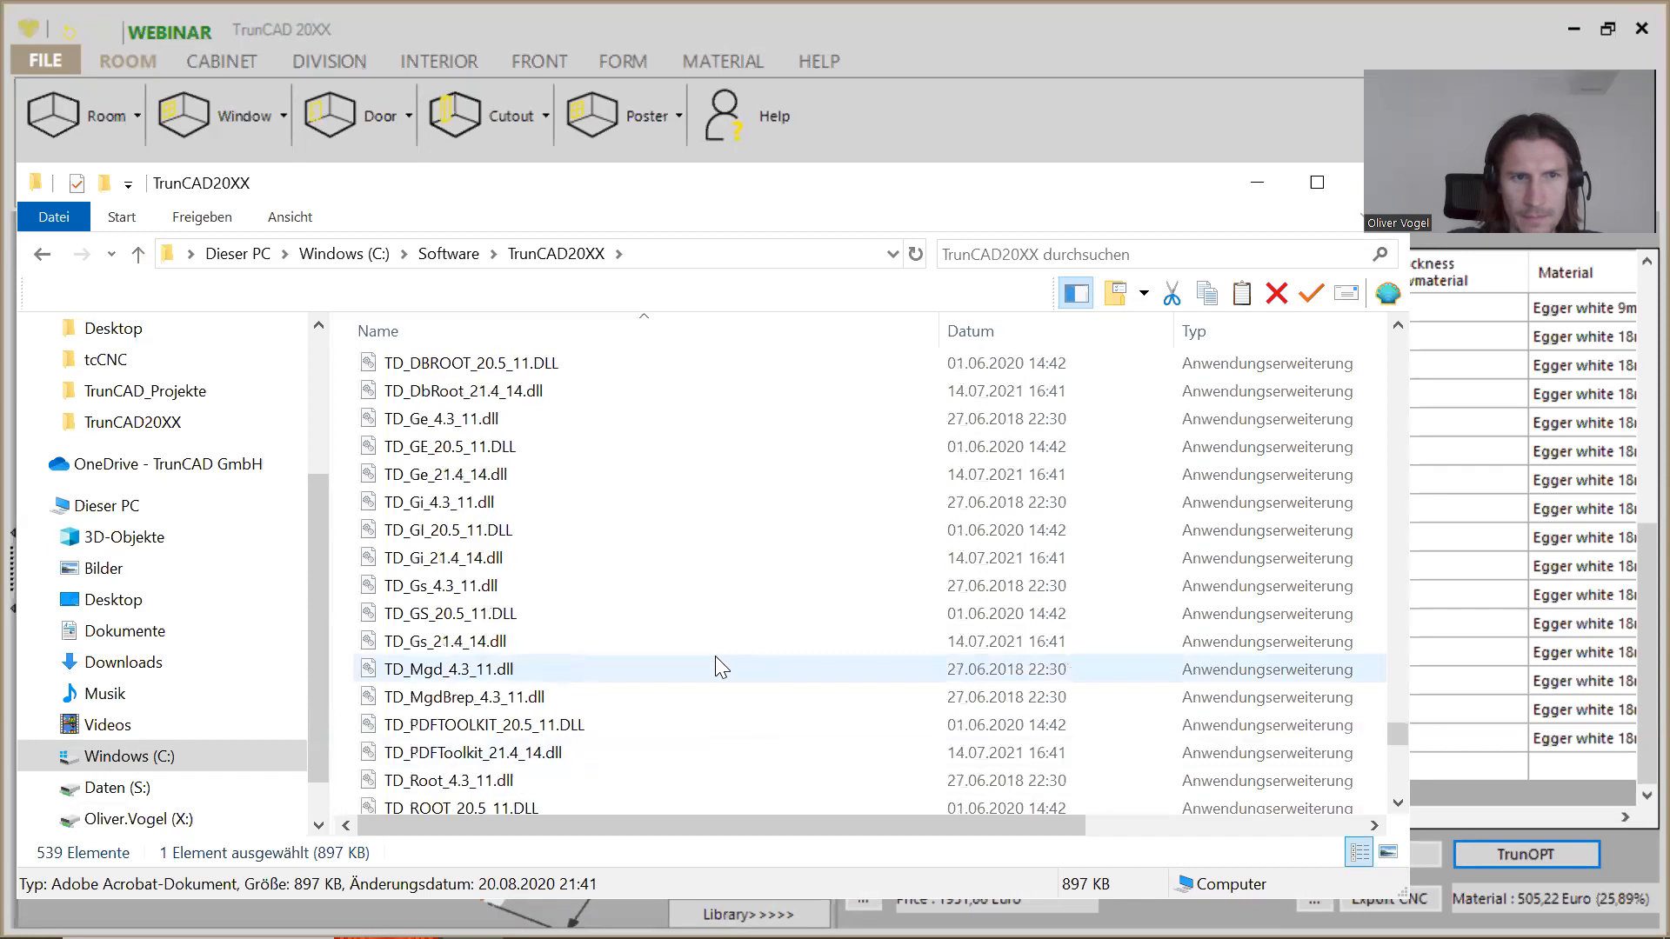
scroll(717, 667, up, 13)
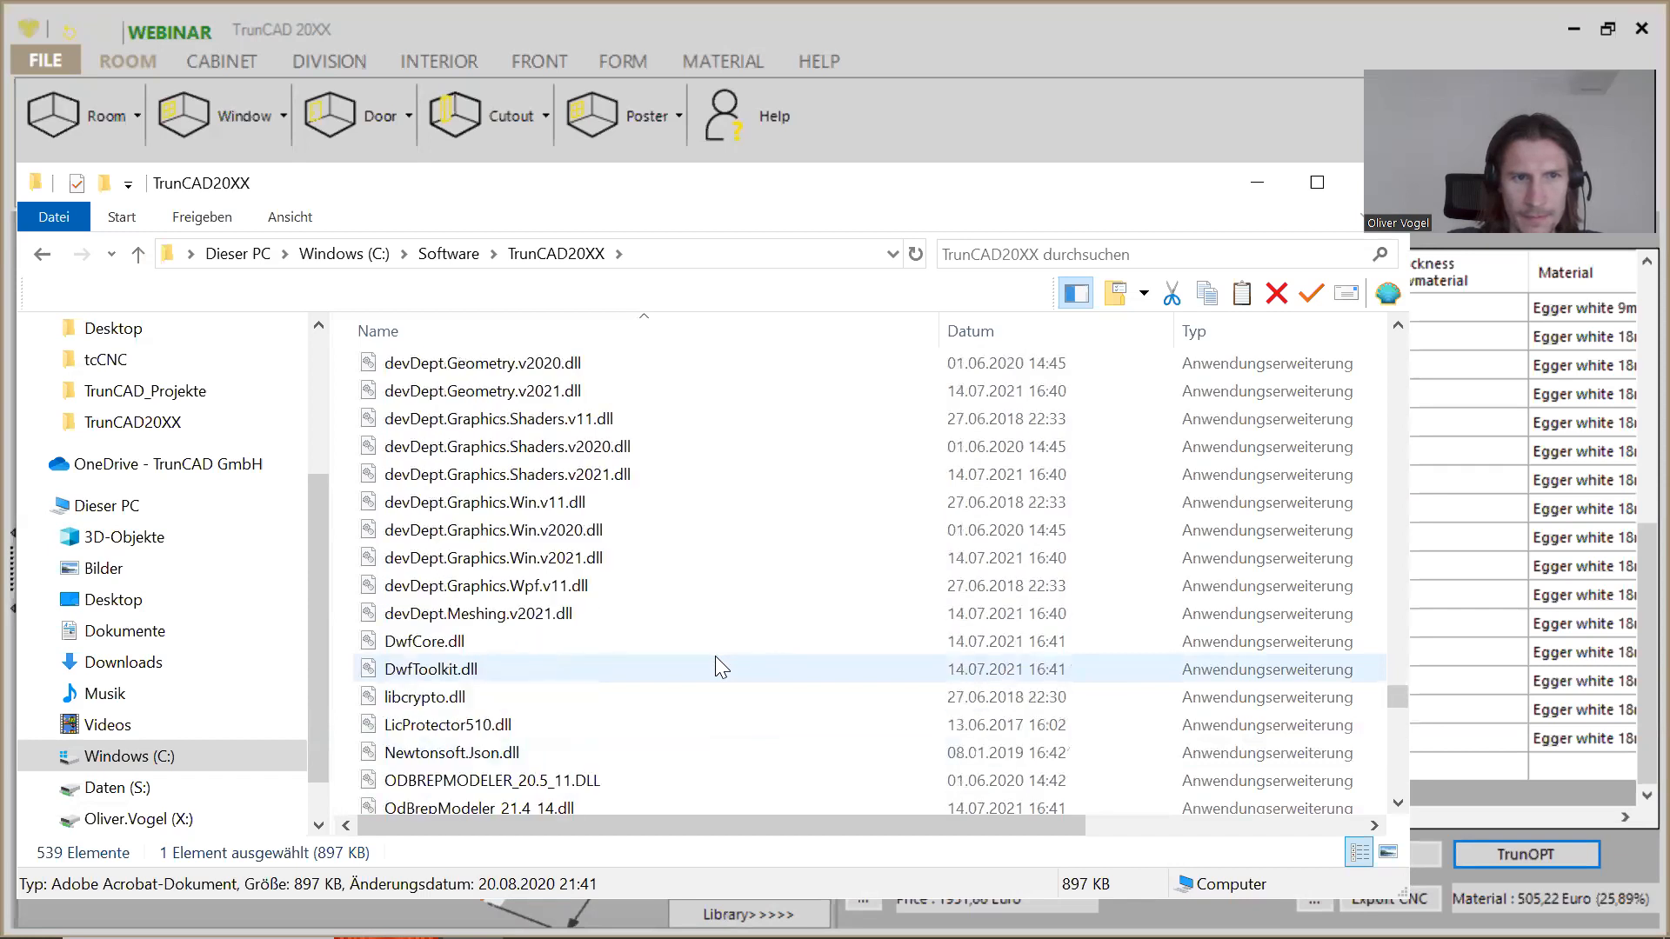
scroll(714, 666, up, 10)
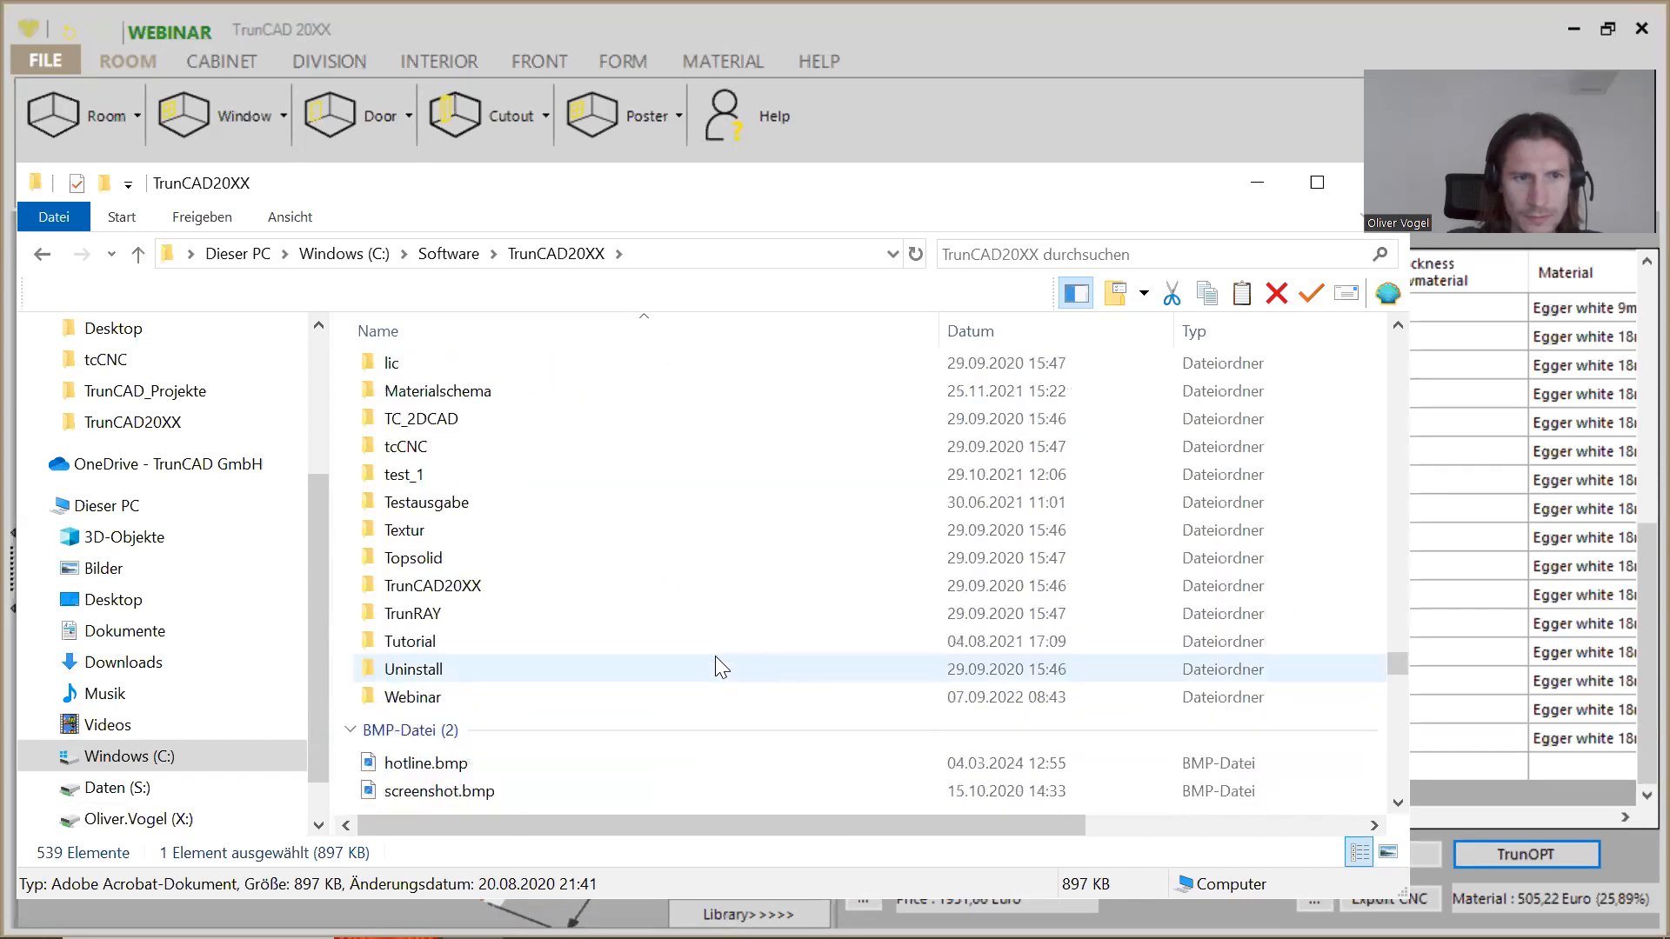
scroll(715, 659, up, 20)
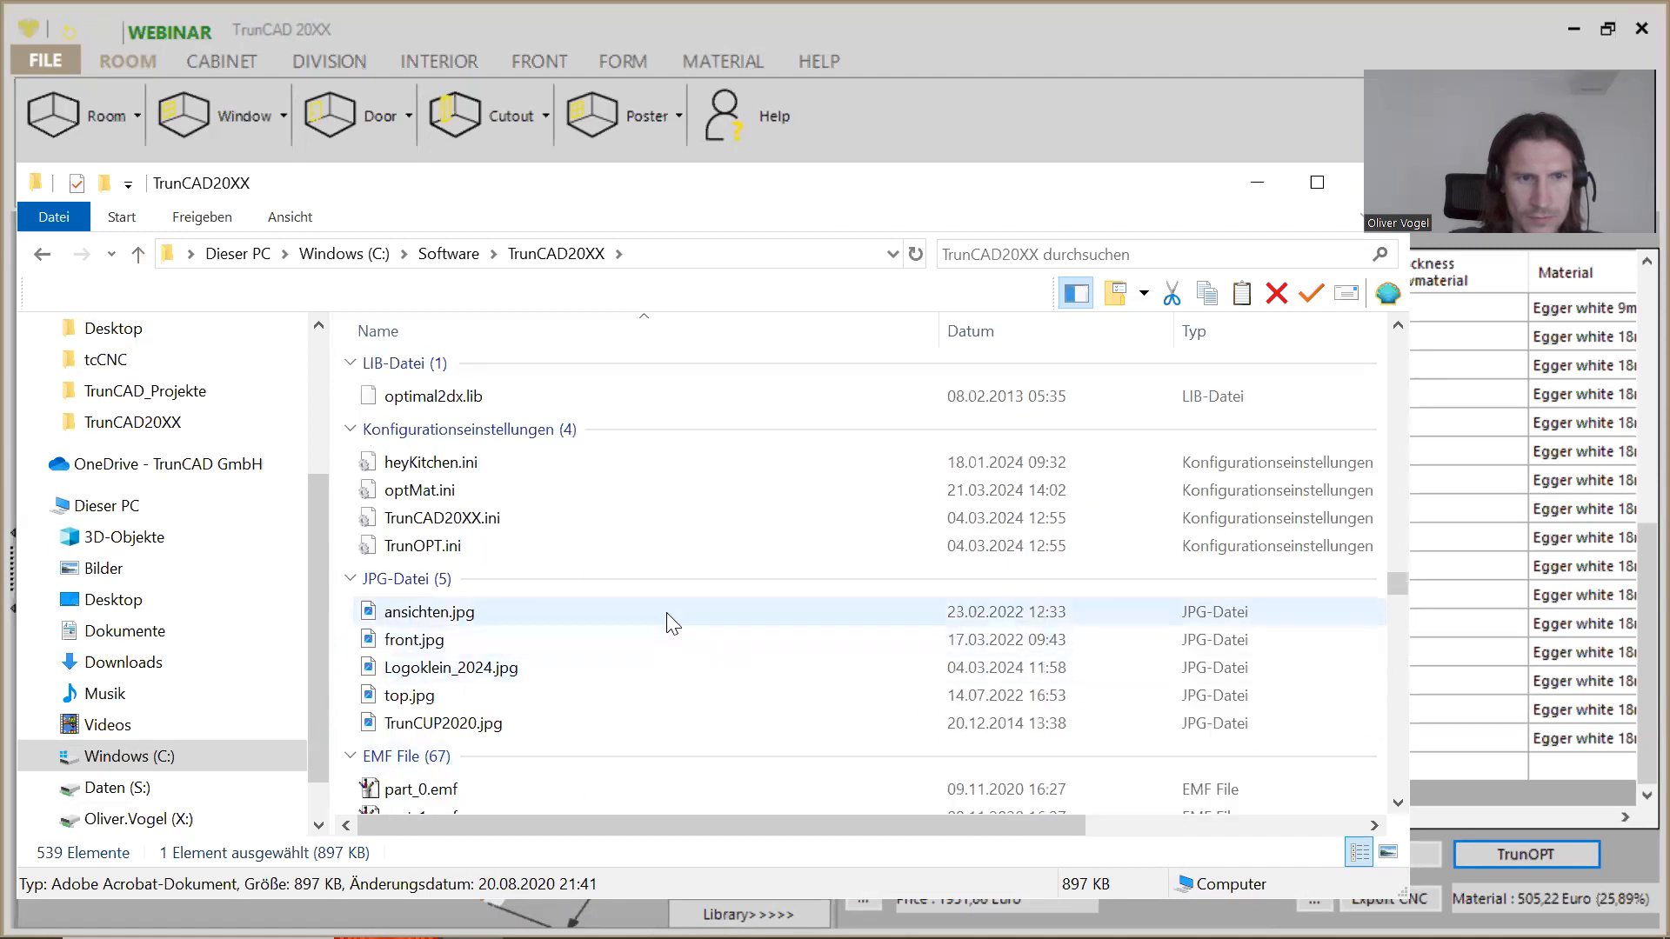
double_click(565, 555)
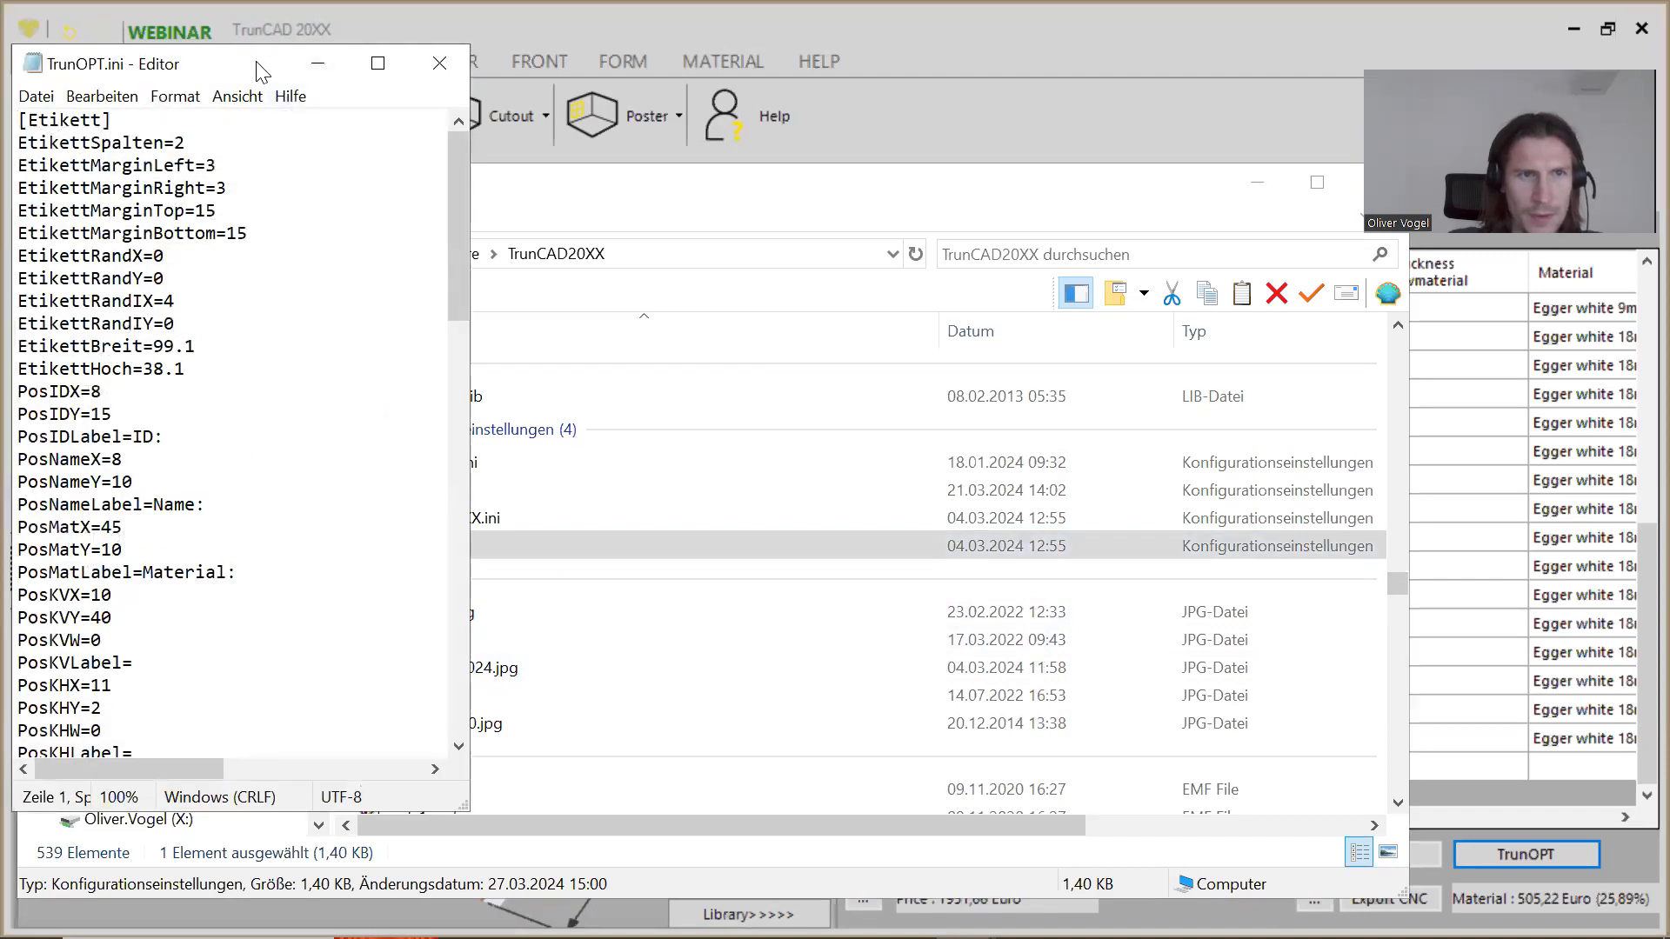
drag(257, 70, 335, 26)
drag(547, 748, 888, 748)
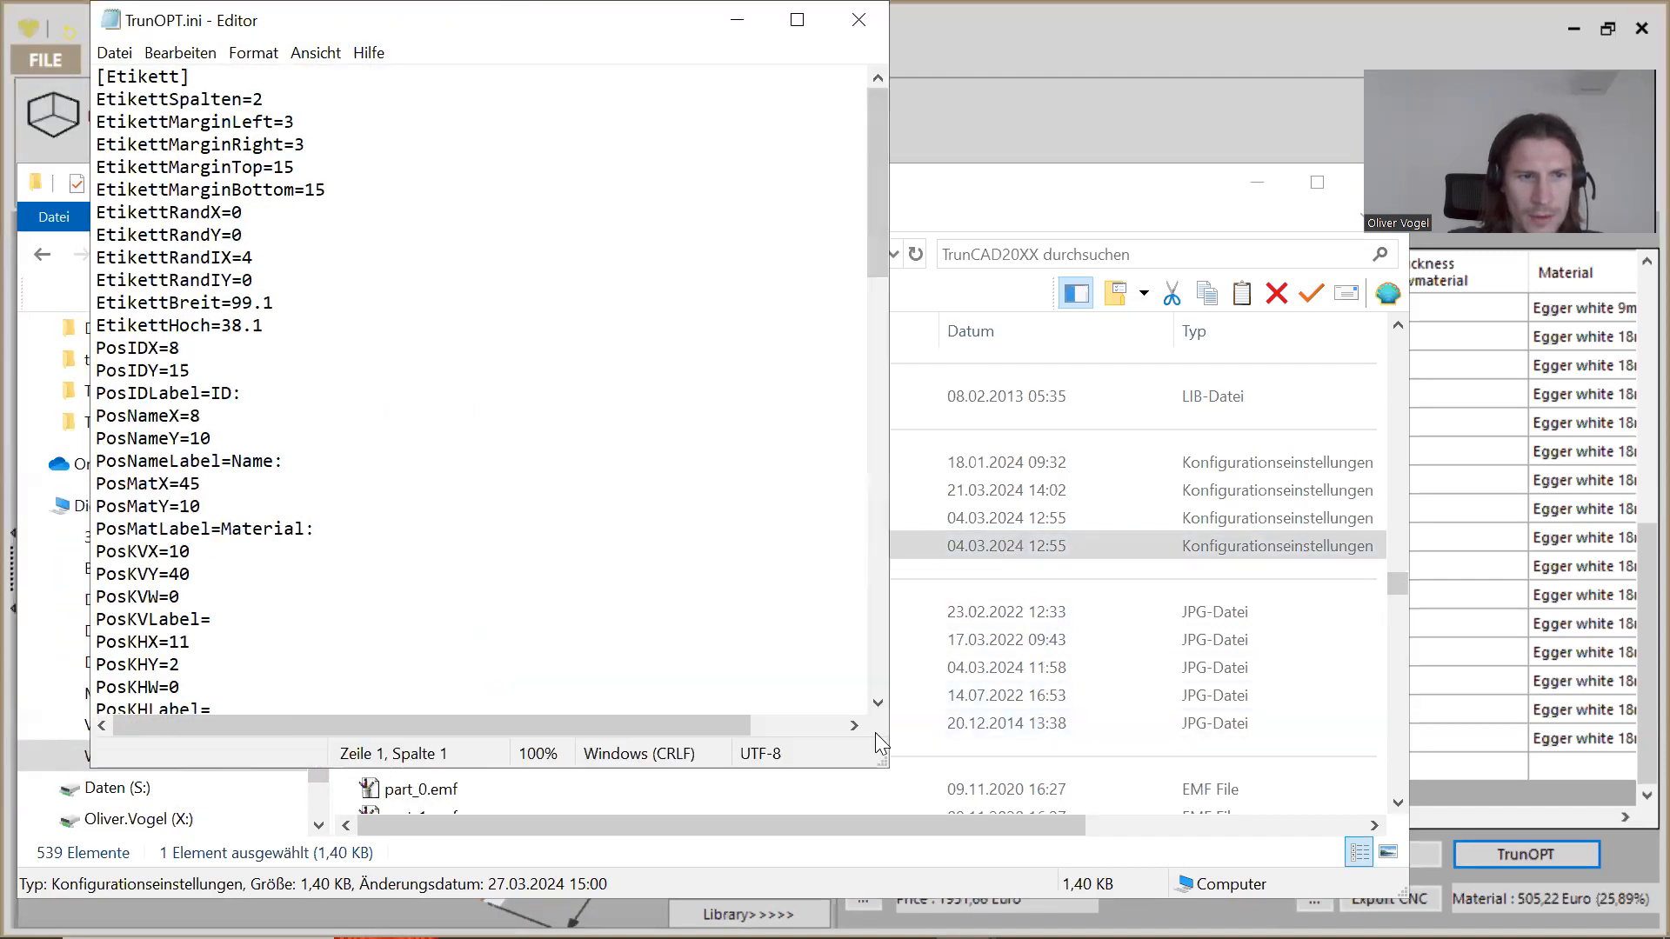
Step: Set YSpiegeln to 10 in the [Opt] section of TrunOPT.ini, save the file, and close it
scroll(293, 546, down, 20)
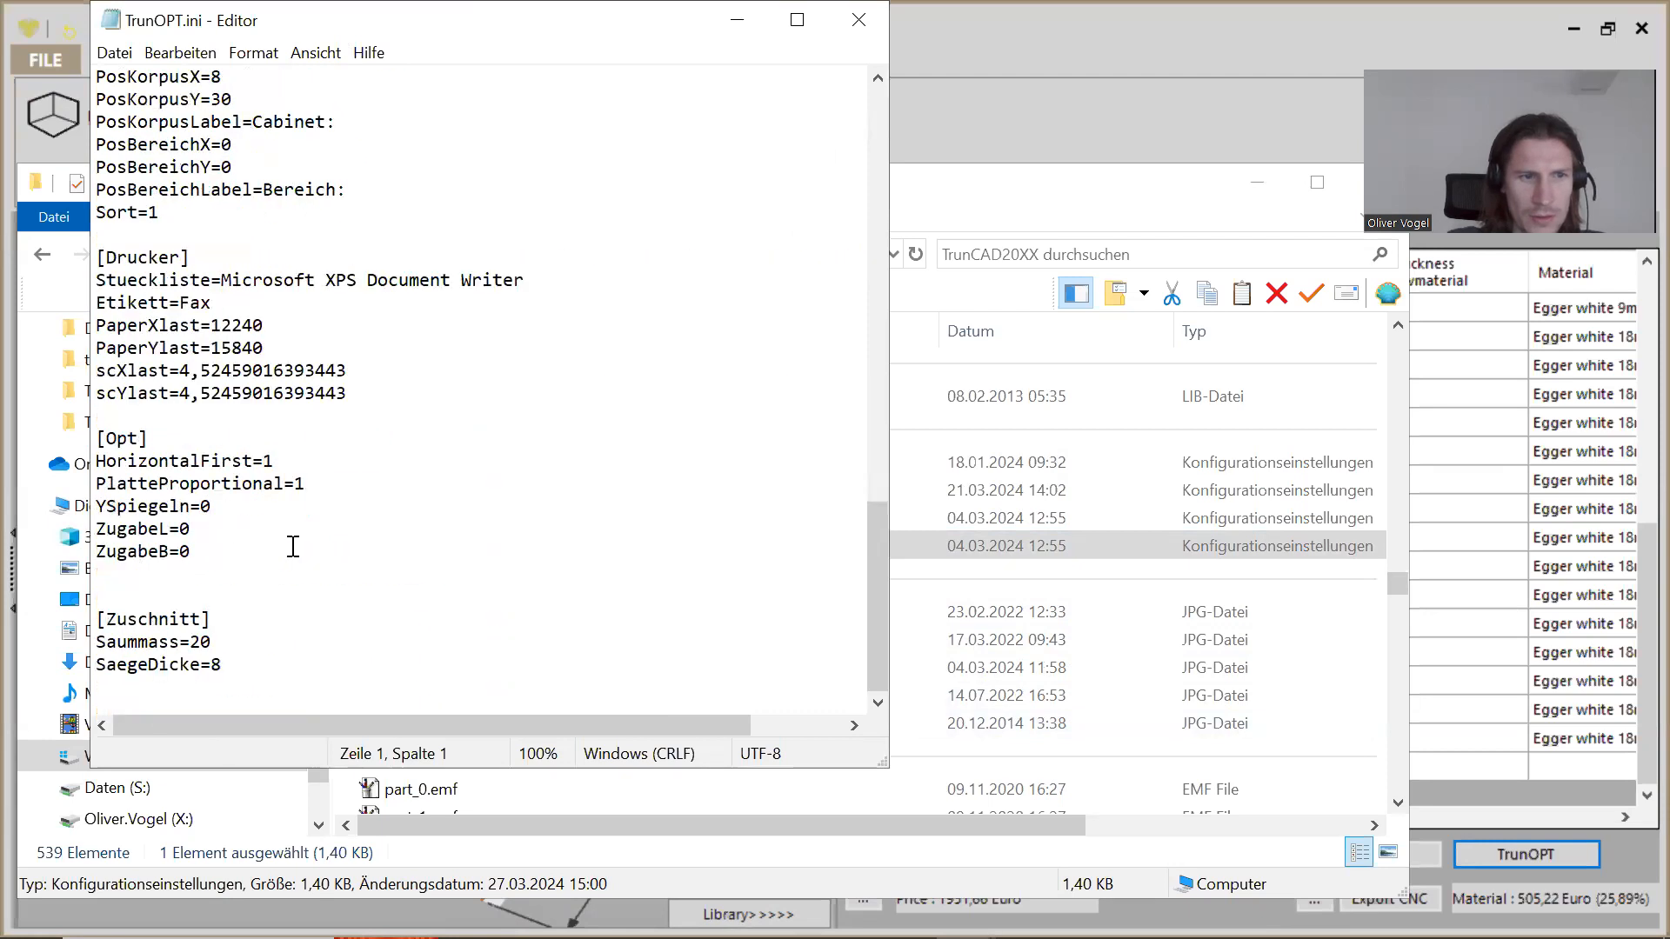
click(231, 509)
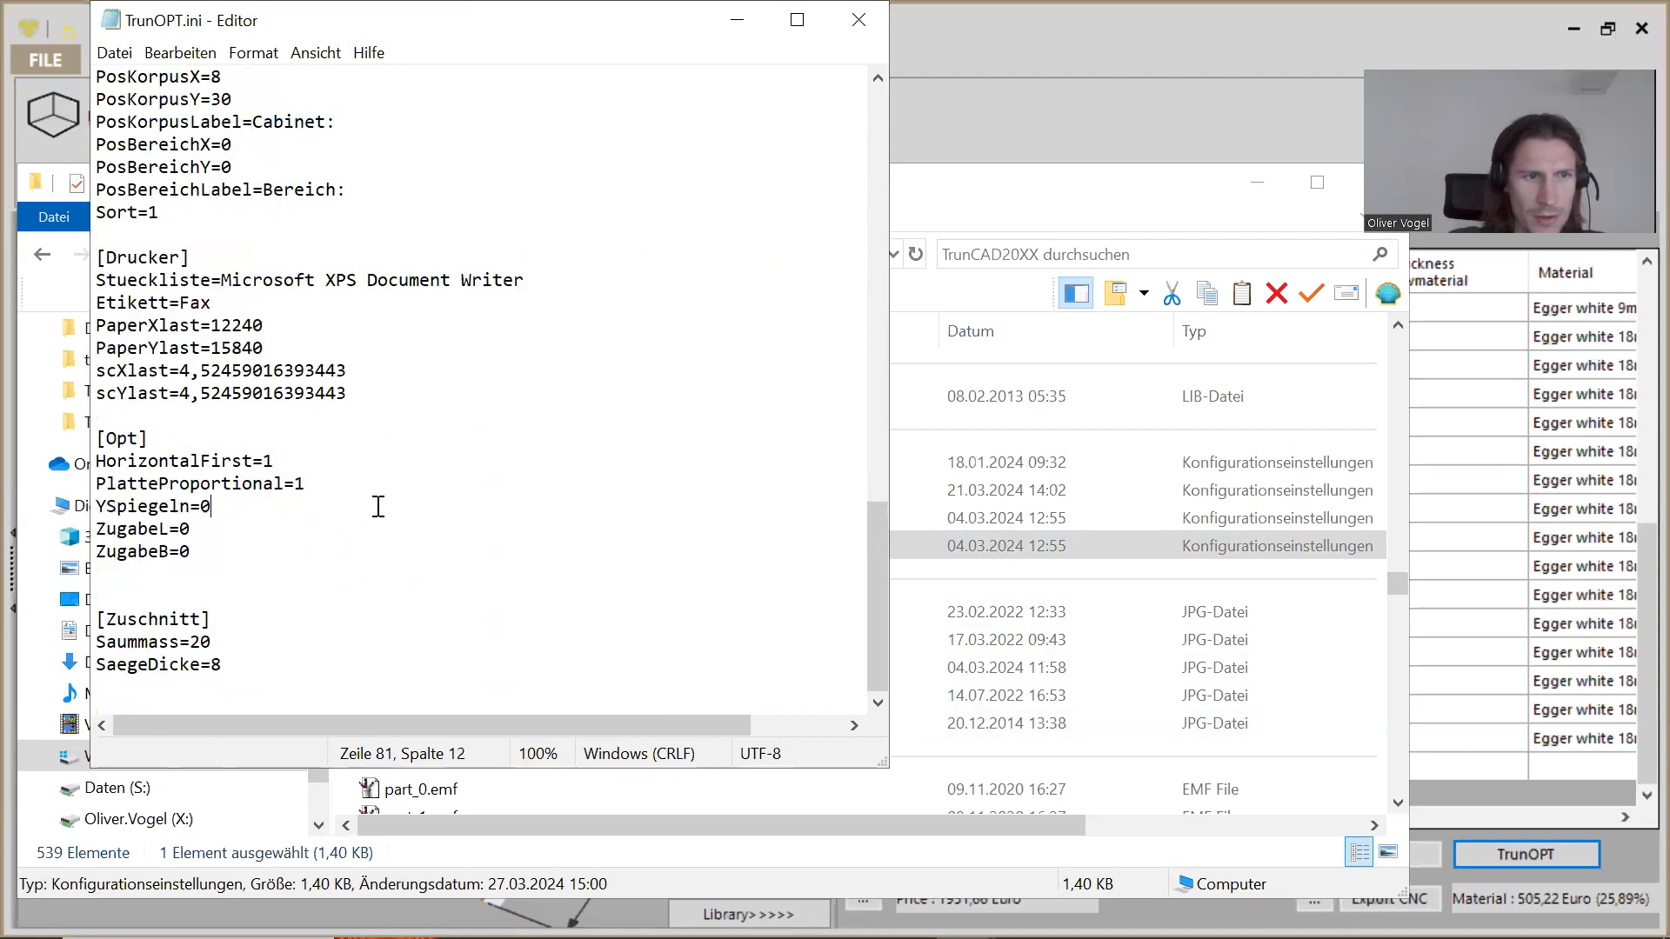
key(BackSpace)
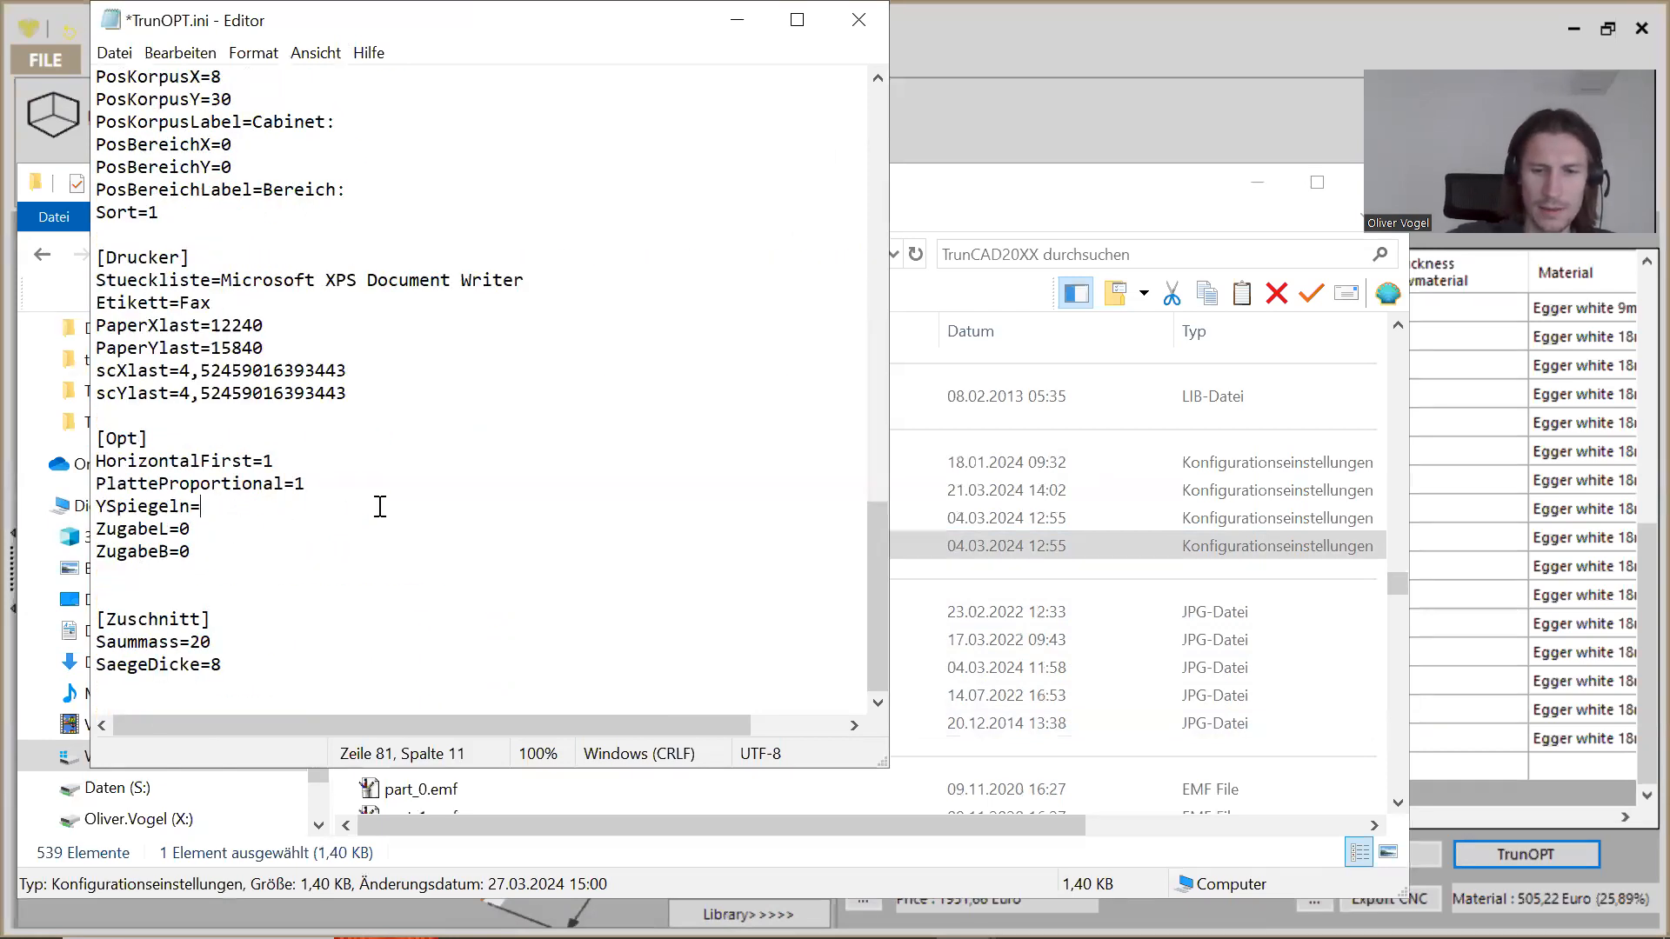
text(10)
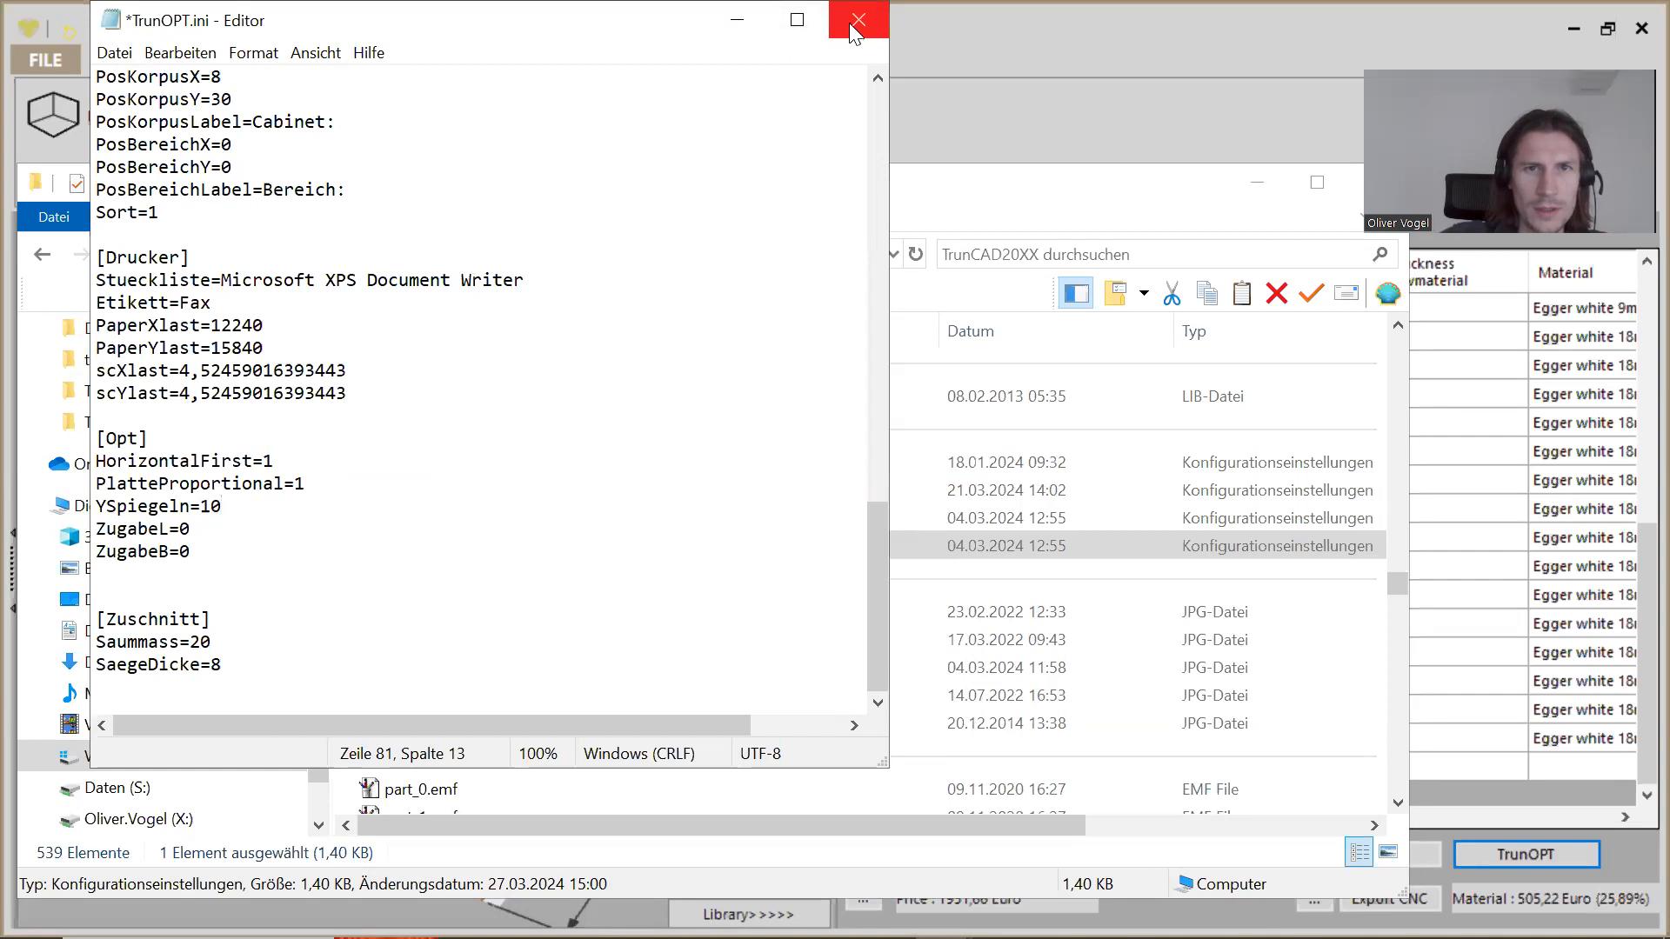
click(115, 52)
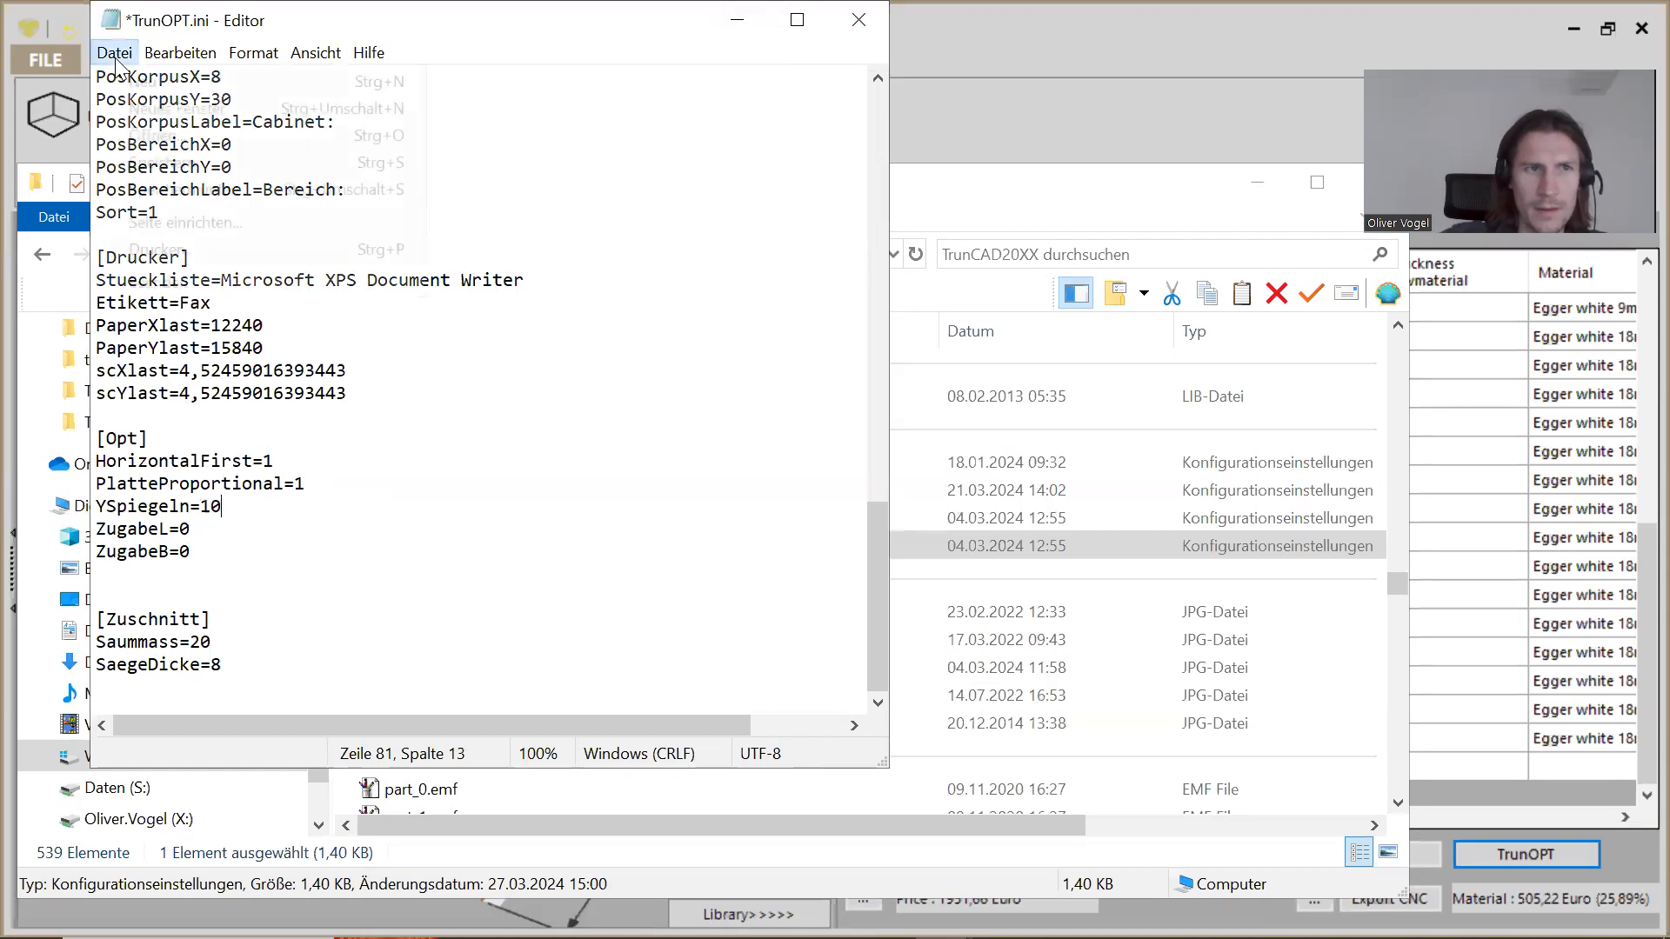
click(208, 160)
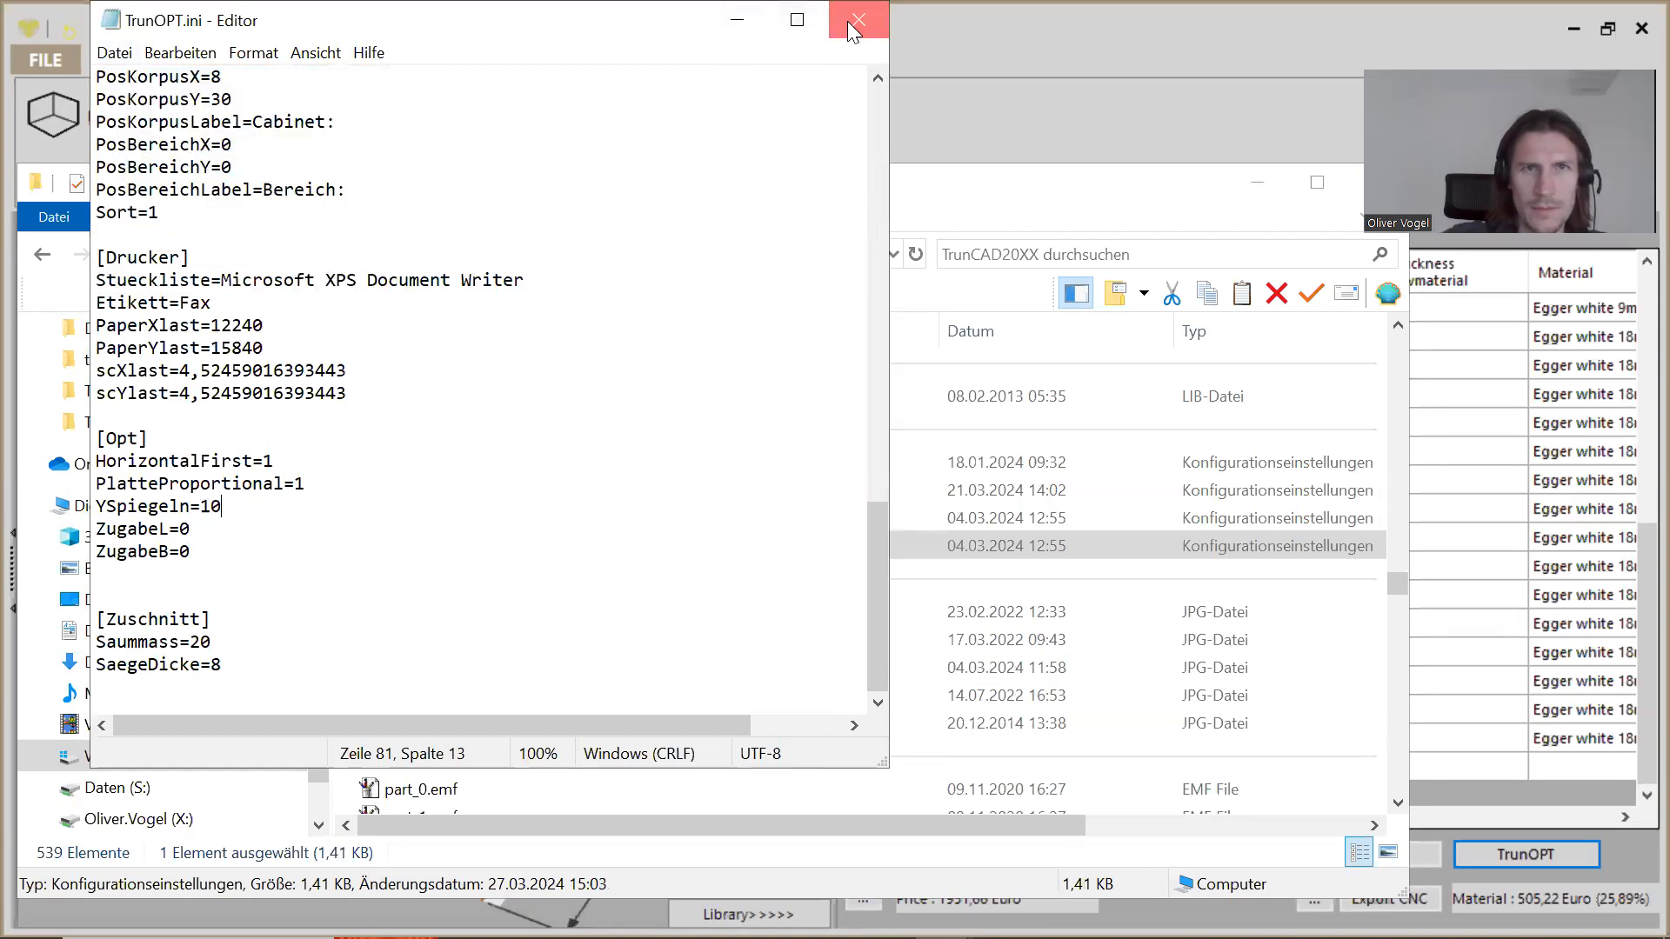
click(847, 21)
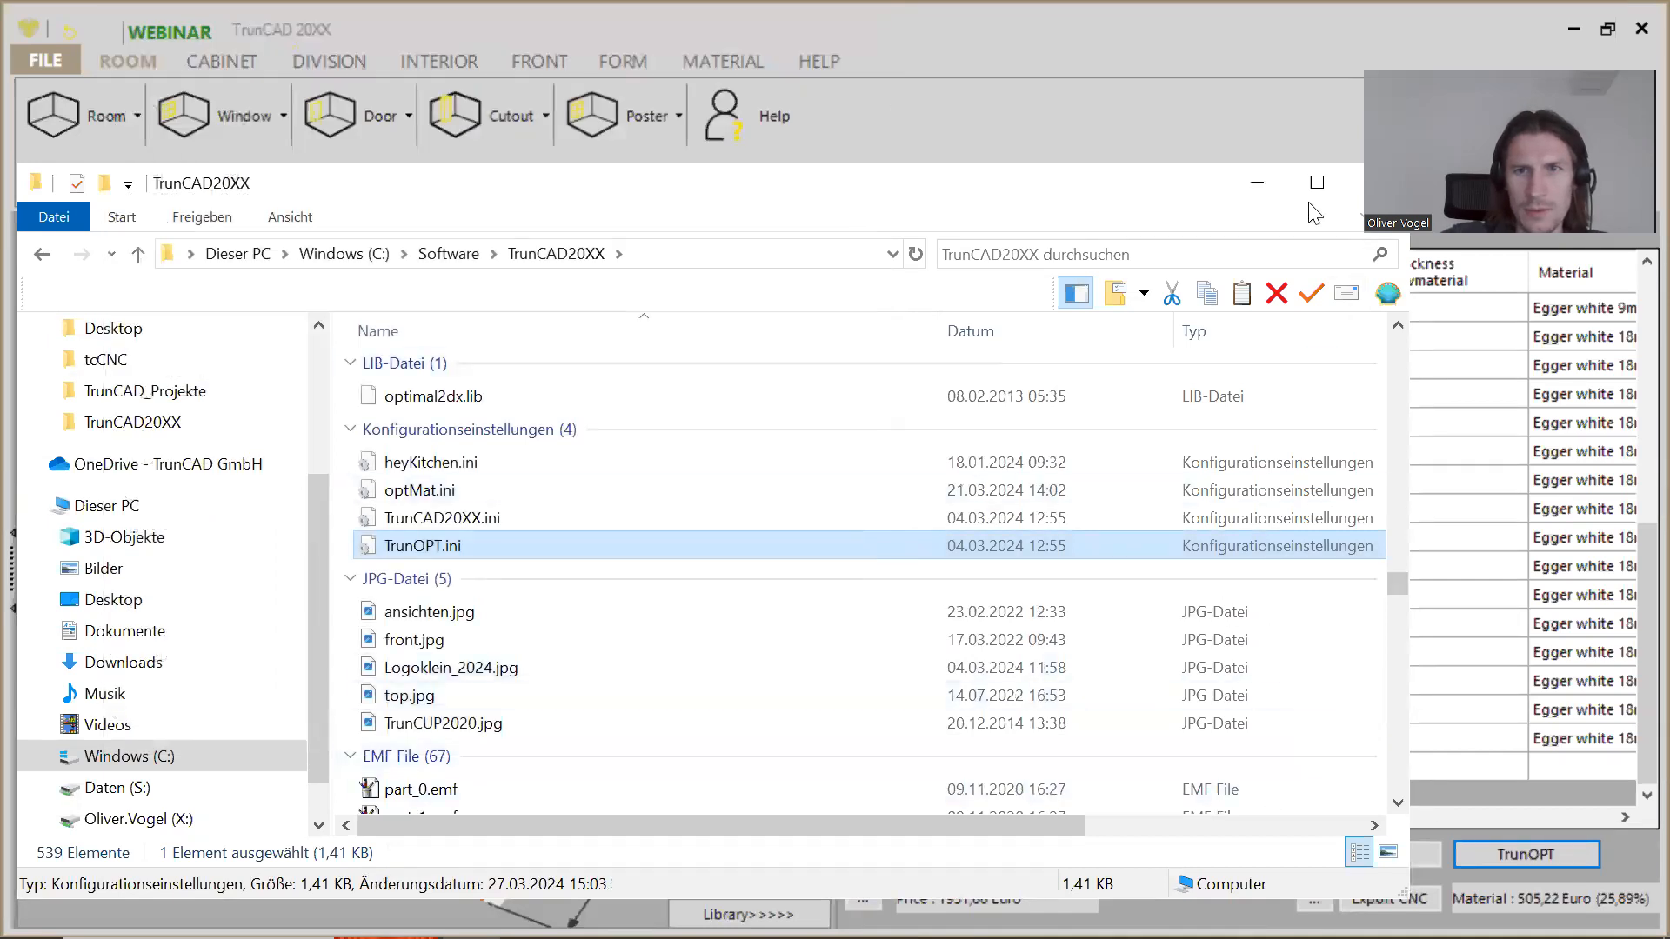
Step: Return to TrunCAD, rerun the TrunOPT optimization, and page through the cutting plans up to the last Egger white 18mm sheet
click(1257, 182)
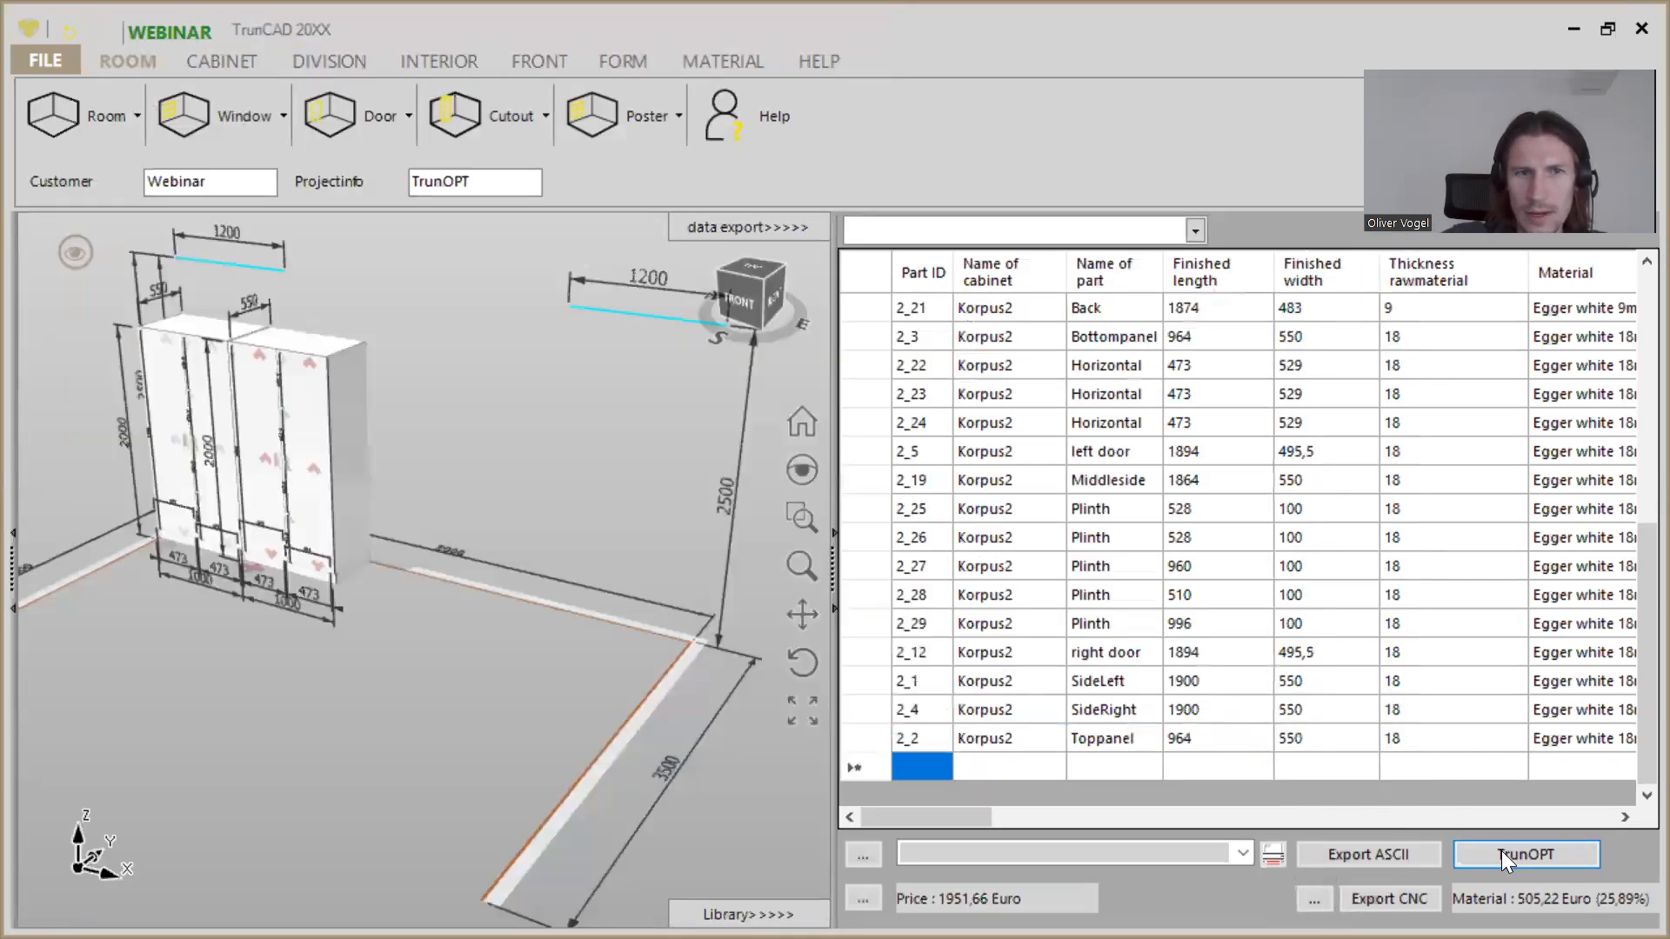
click(1526, 854)
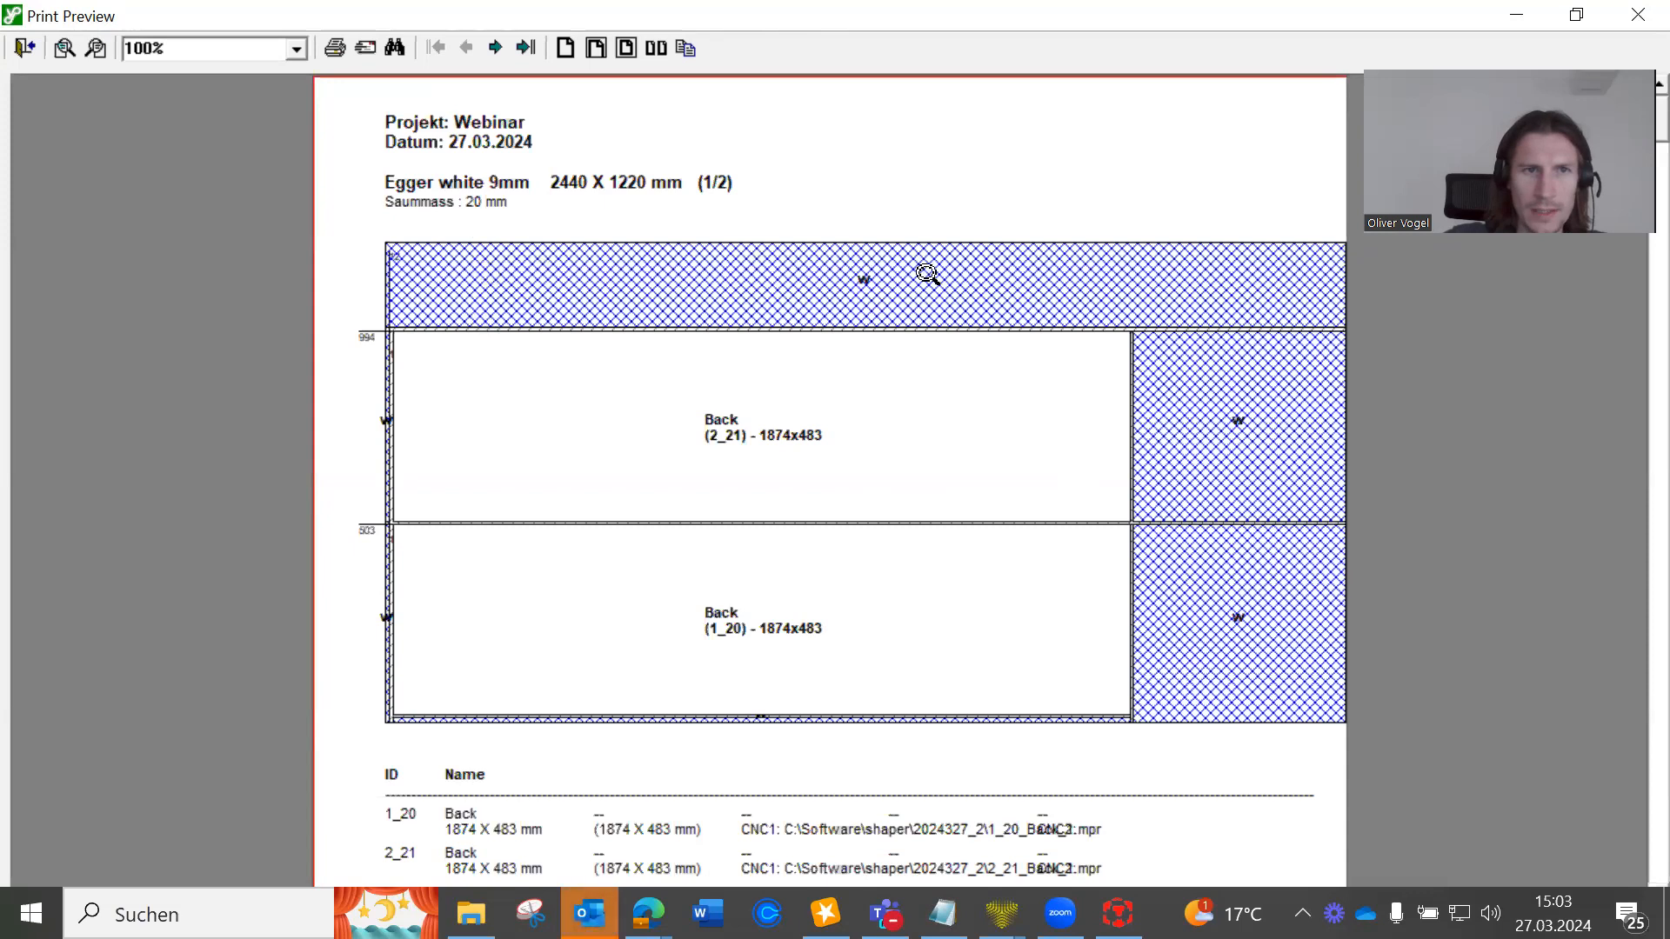
click(503, 47)
click(497, 47)
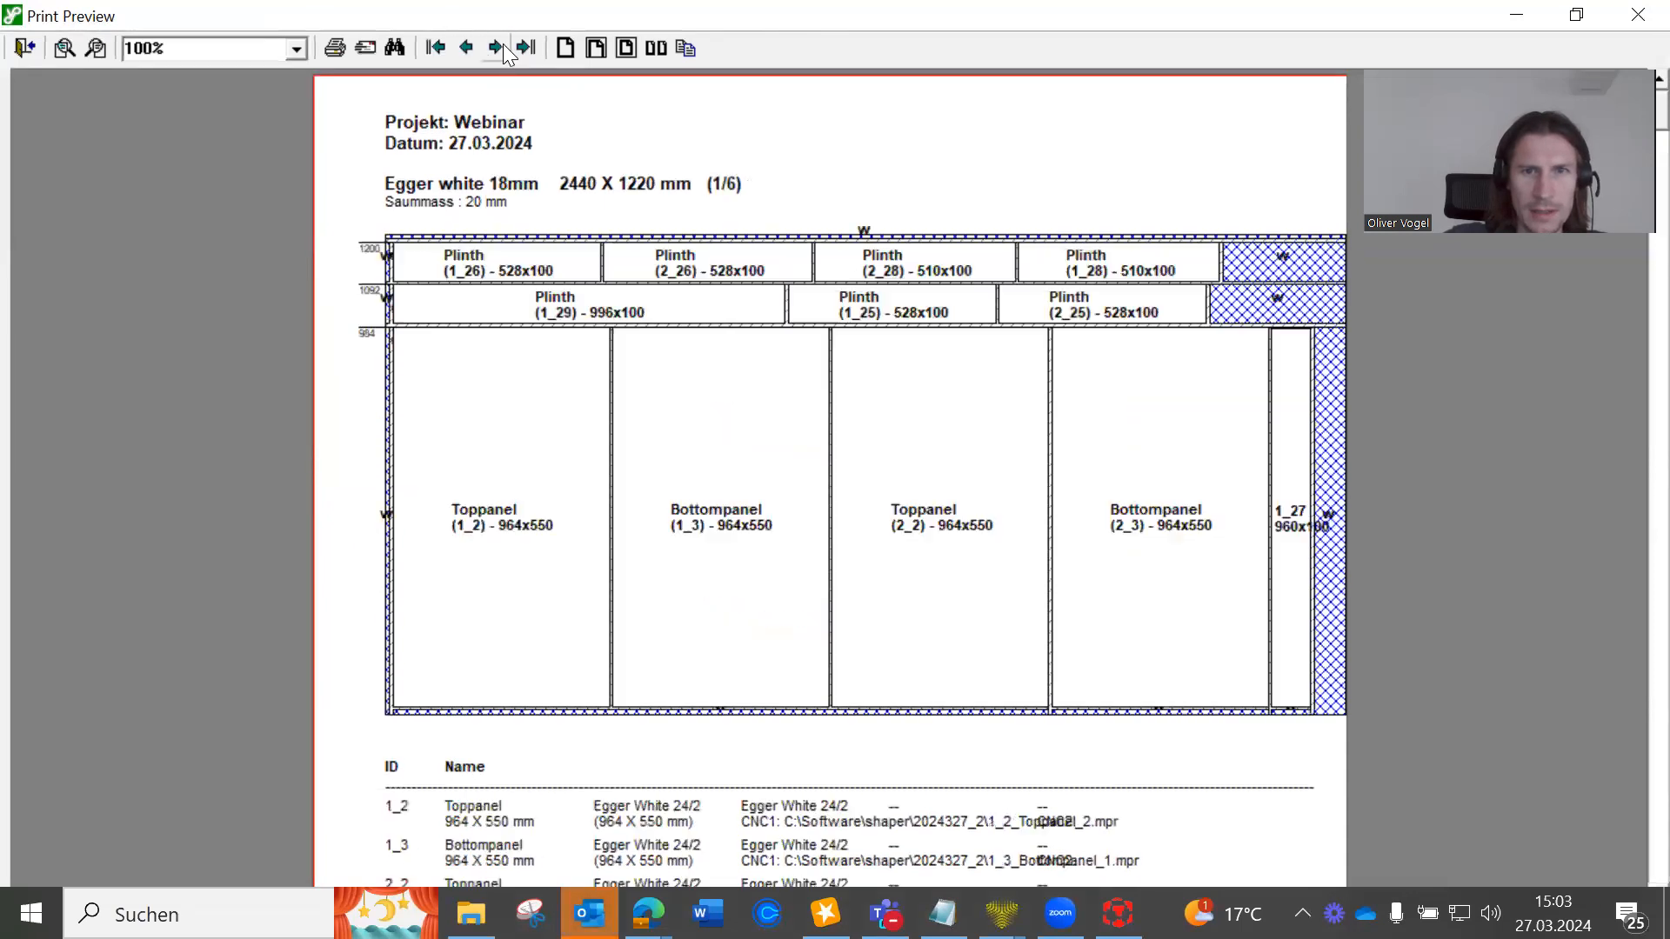
click(496, 47)
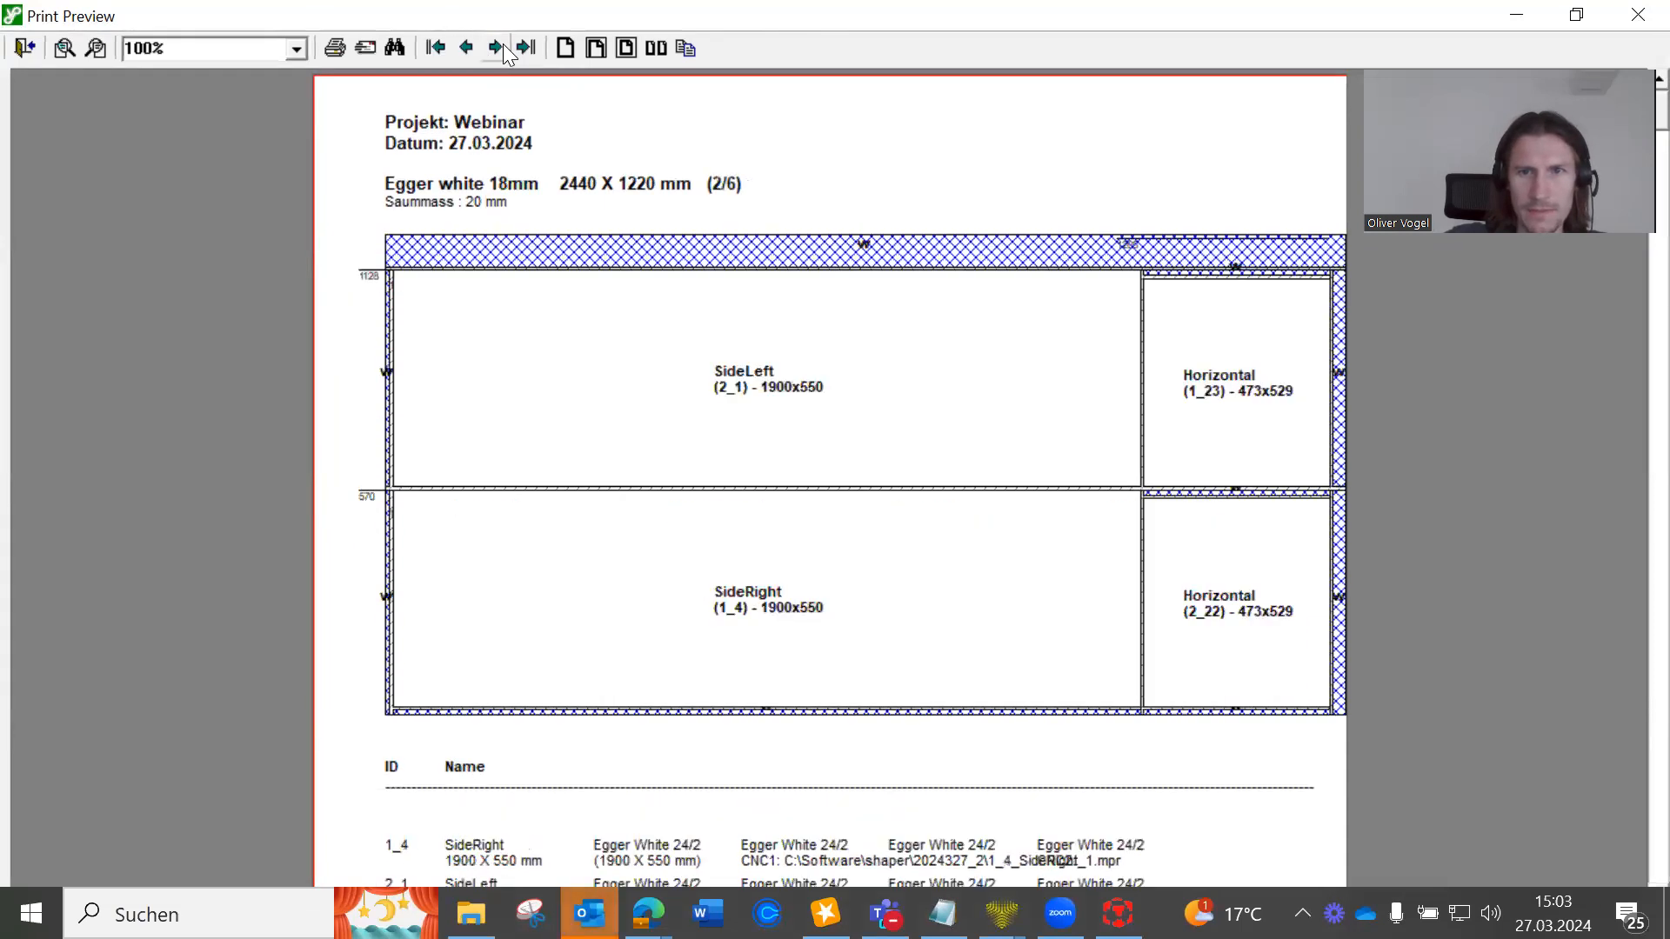
click(496, 47)
click(496, 47)
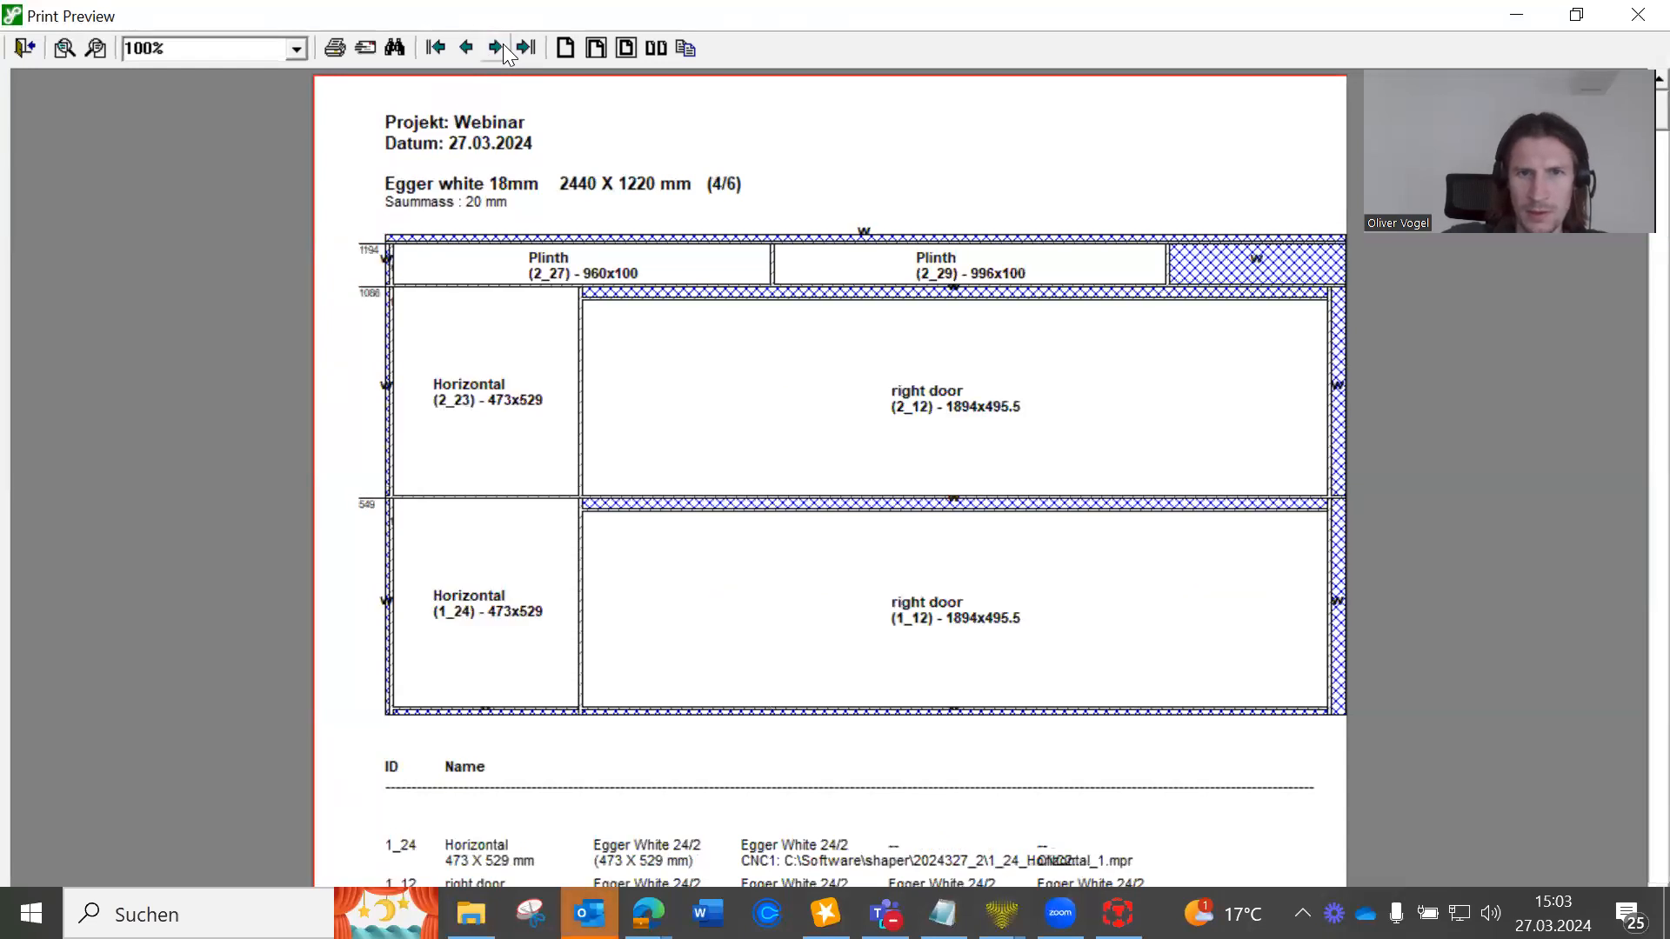
click(502, 47)
click(503, 47)
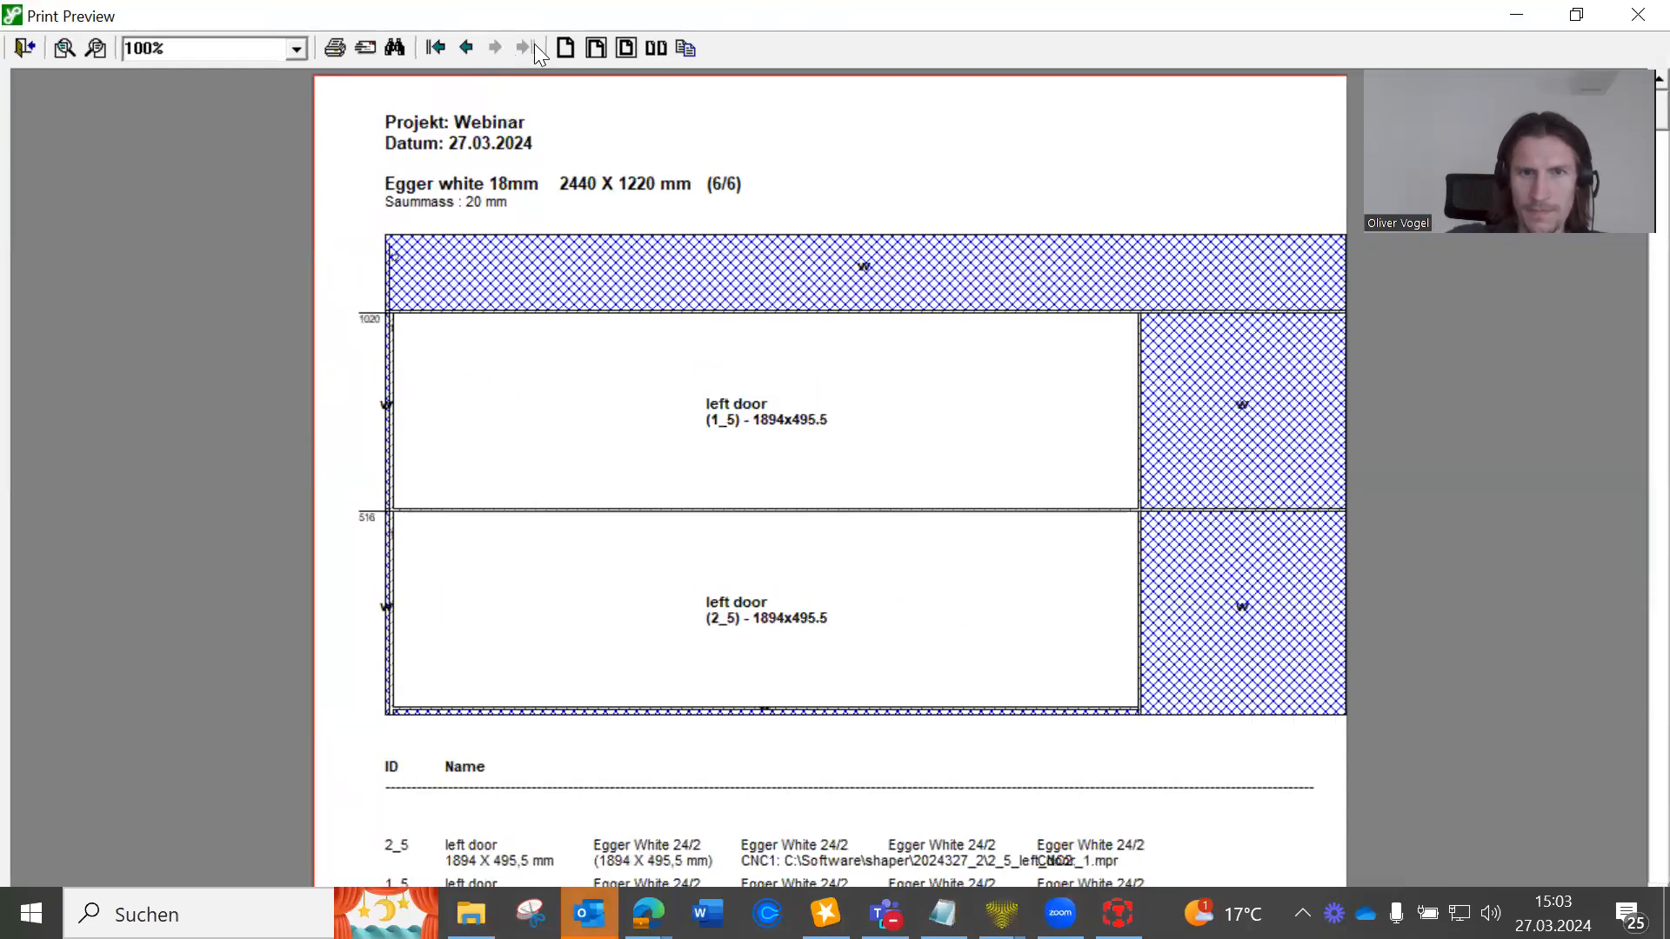
Step: Close the cutting plan preview, generate the part labels again, and examine the barcodes on the first label page
click(1637, 15)
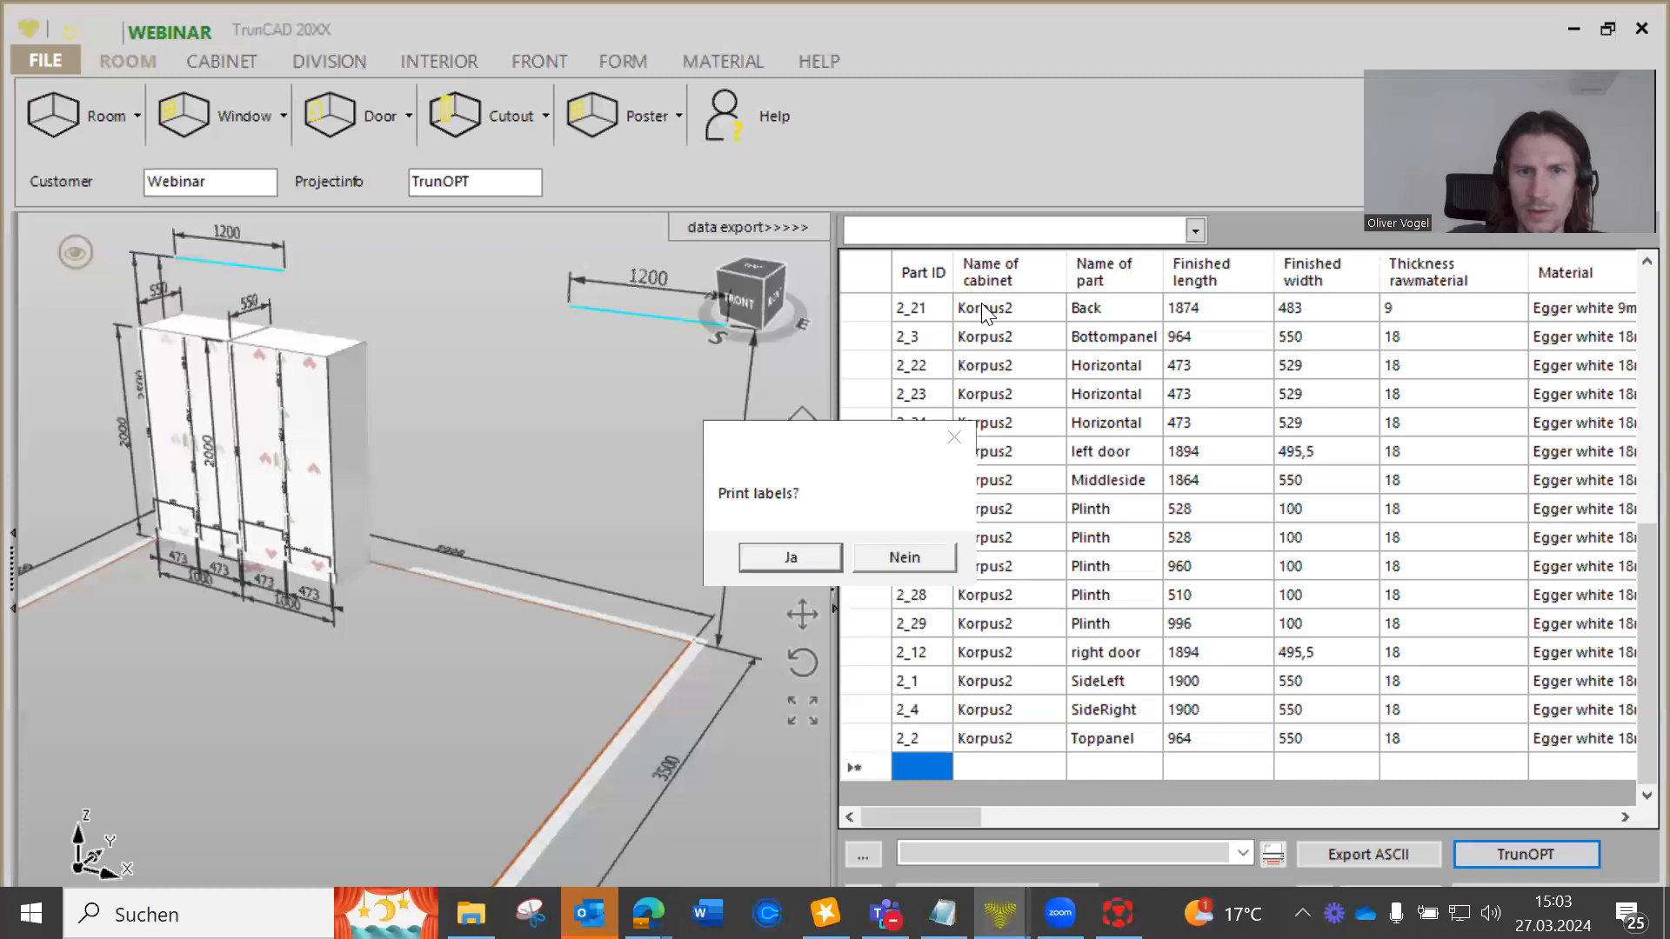
click(789, 557)
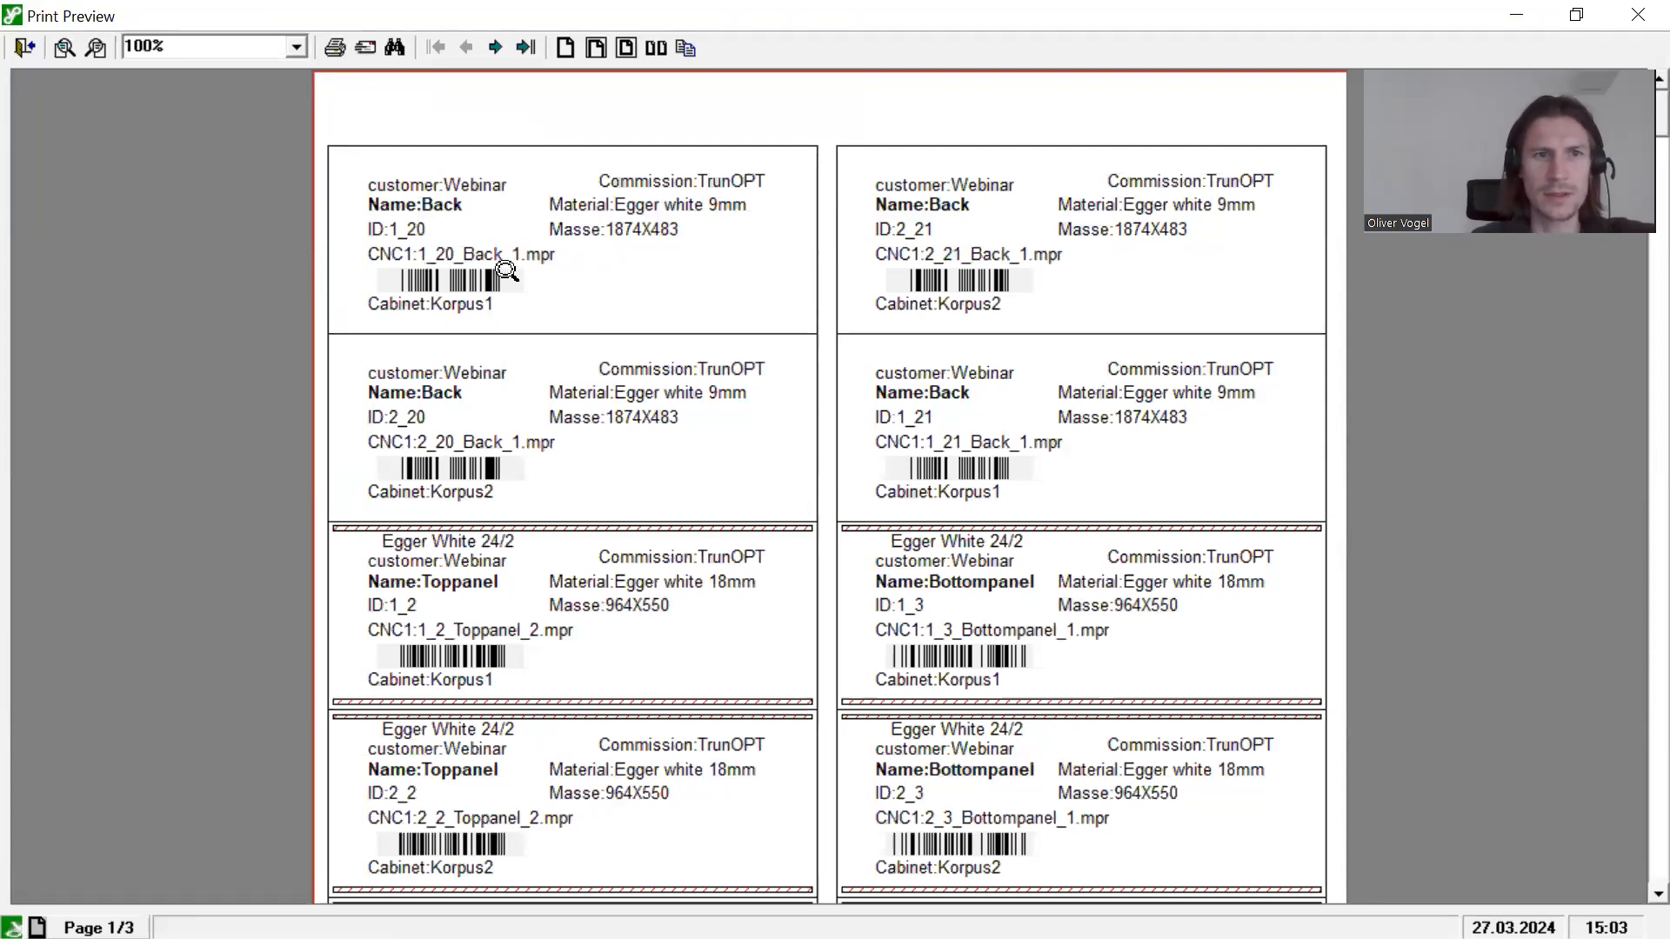
scroll(1057, 309, down, 10)
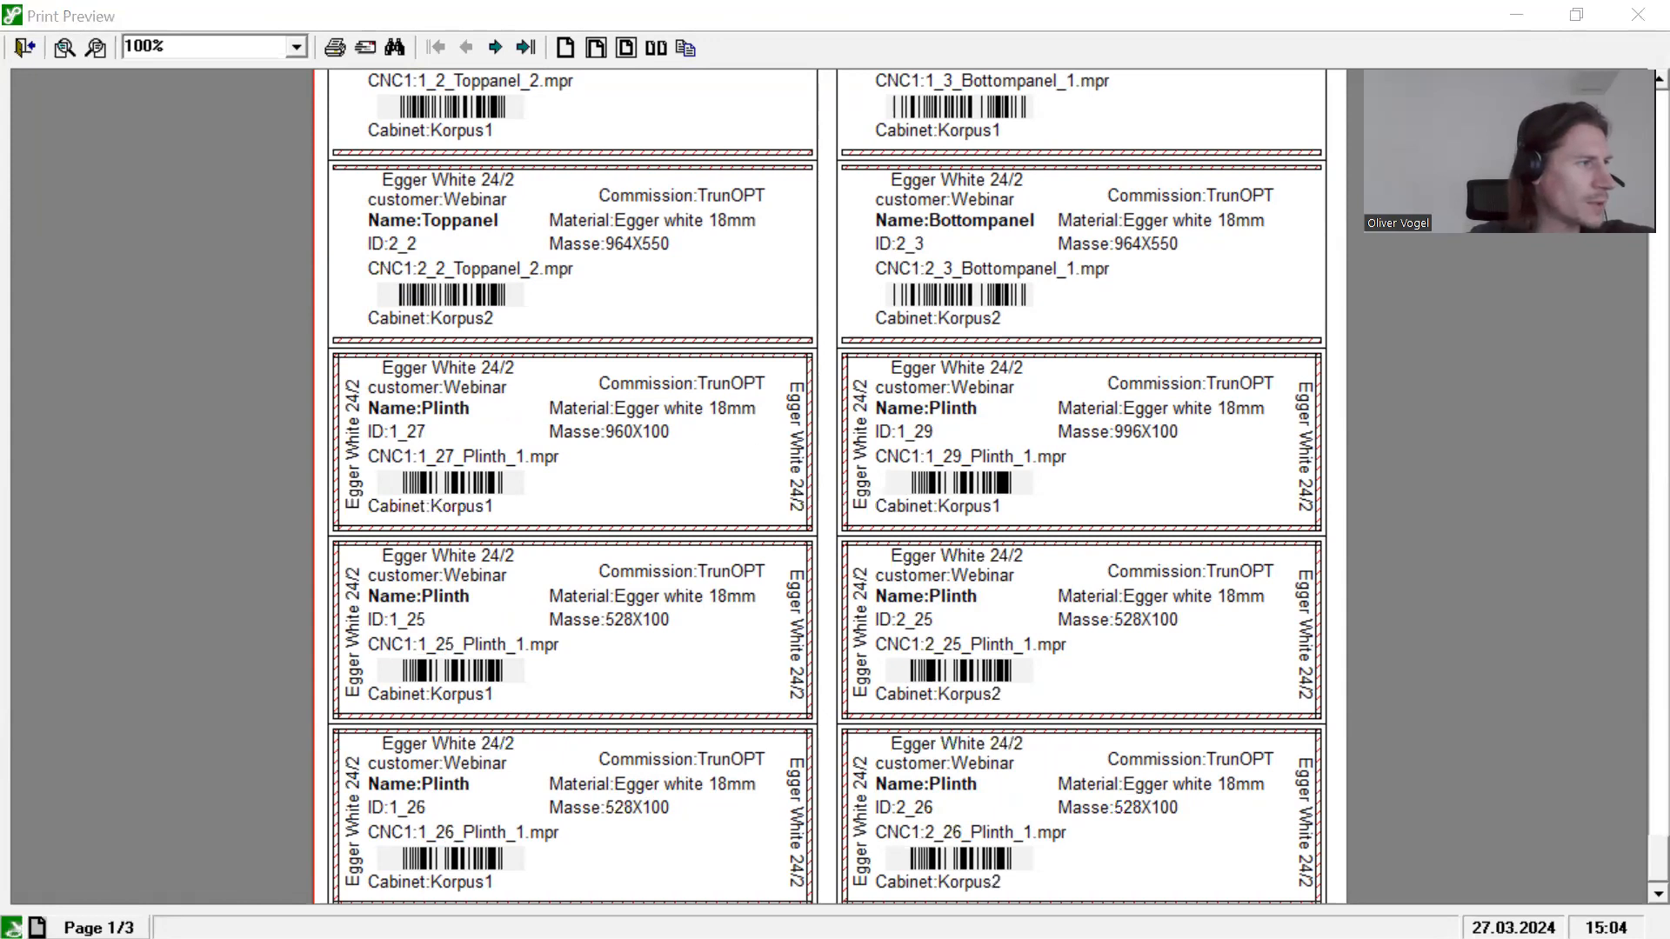
key(alt+Tab)
scroll(747, 564, up, 3)
scroll(747, 564, up, 3)
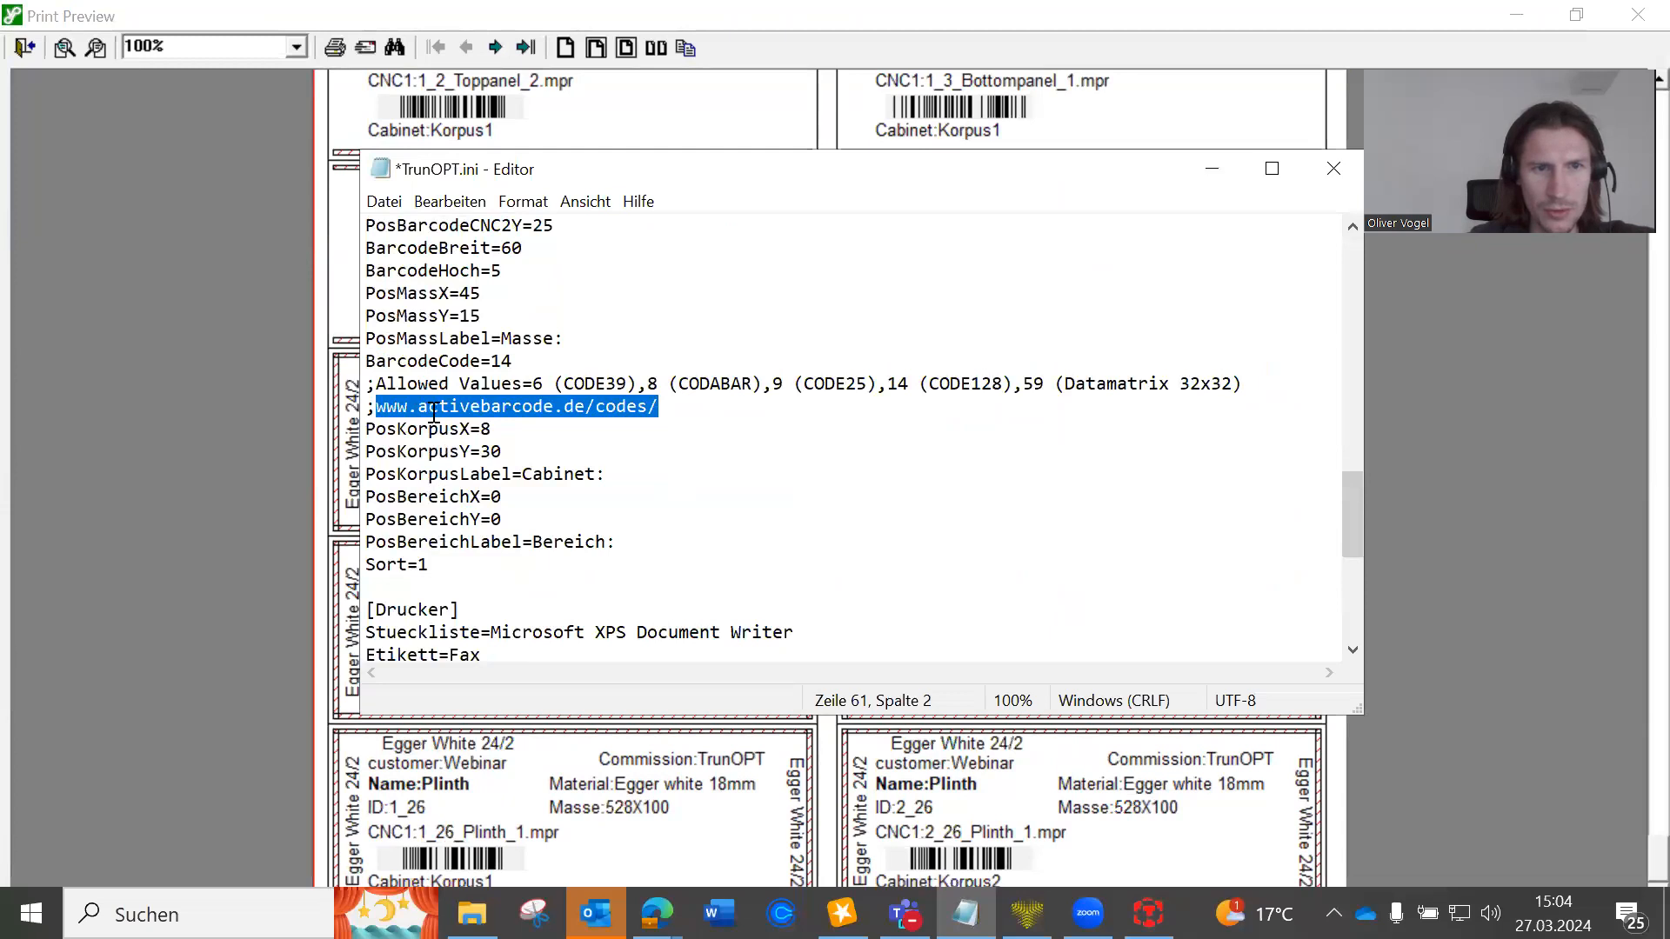
click(434, 413)
drag(677, 407, 376, 409)
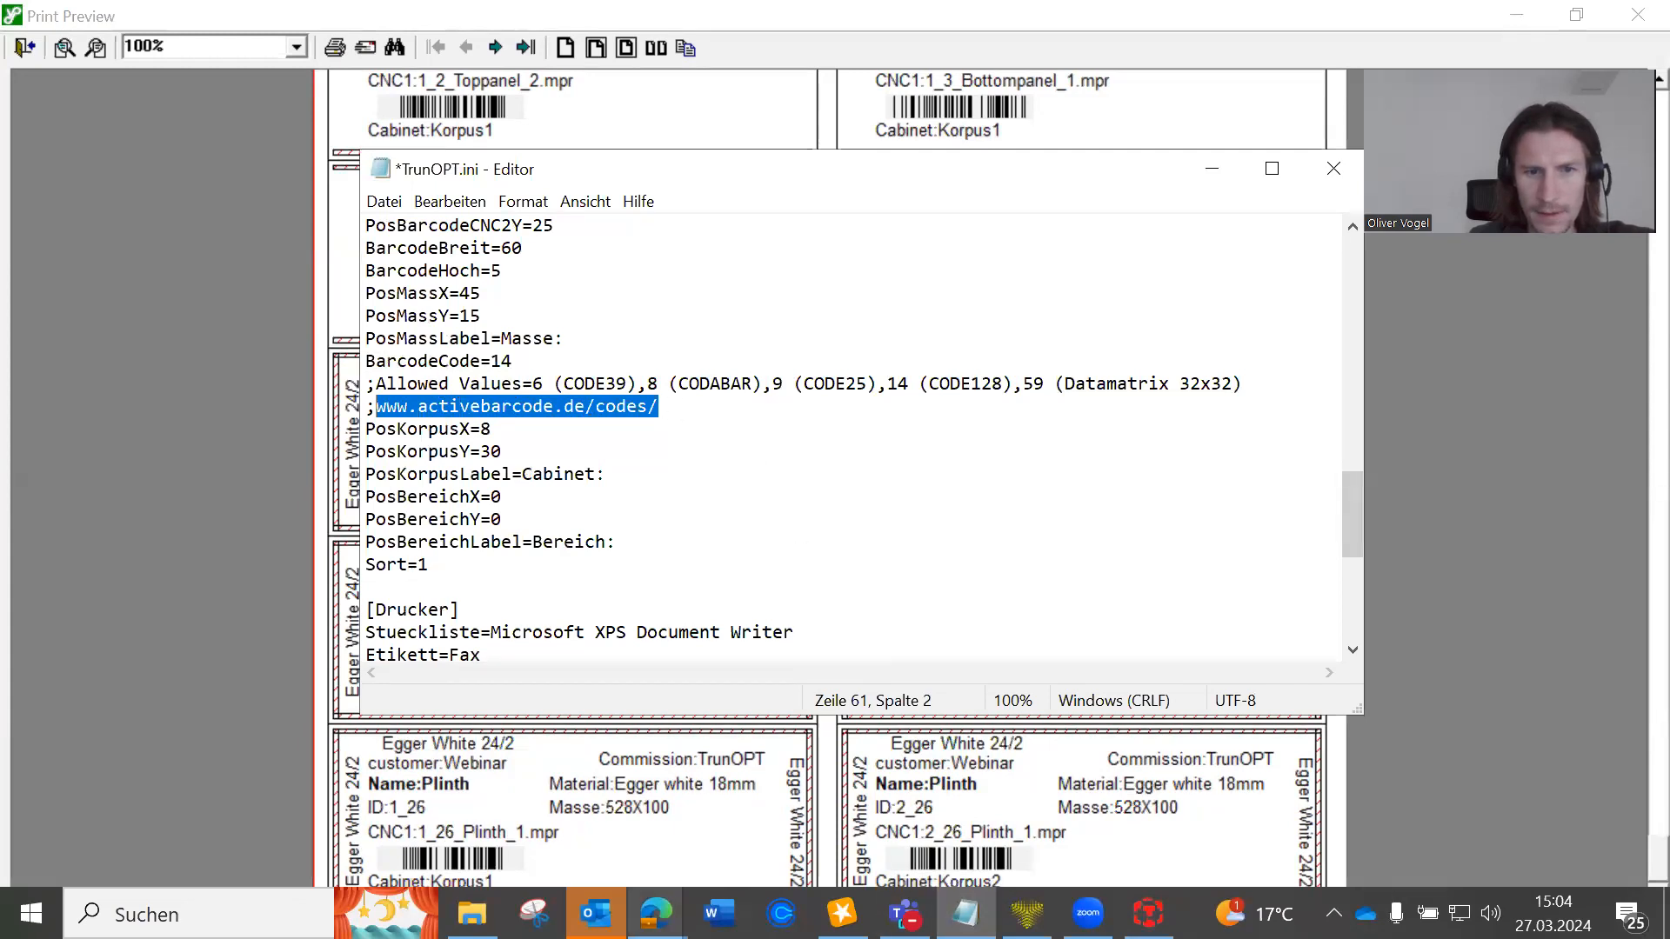
Step: Switch to the ActiveBarcode page in the browser and examine the introduction and first row of barcode types
mouse_move(656, 913)
click(782, 831)
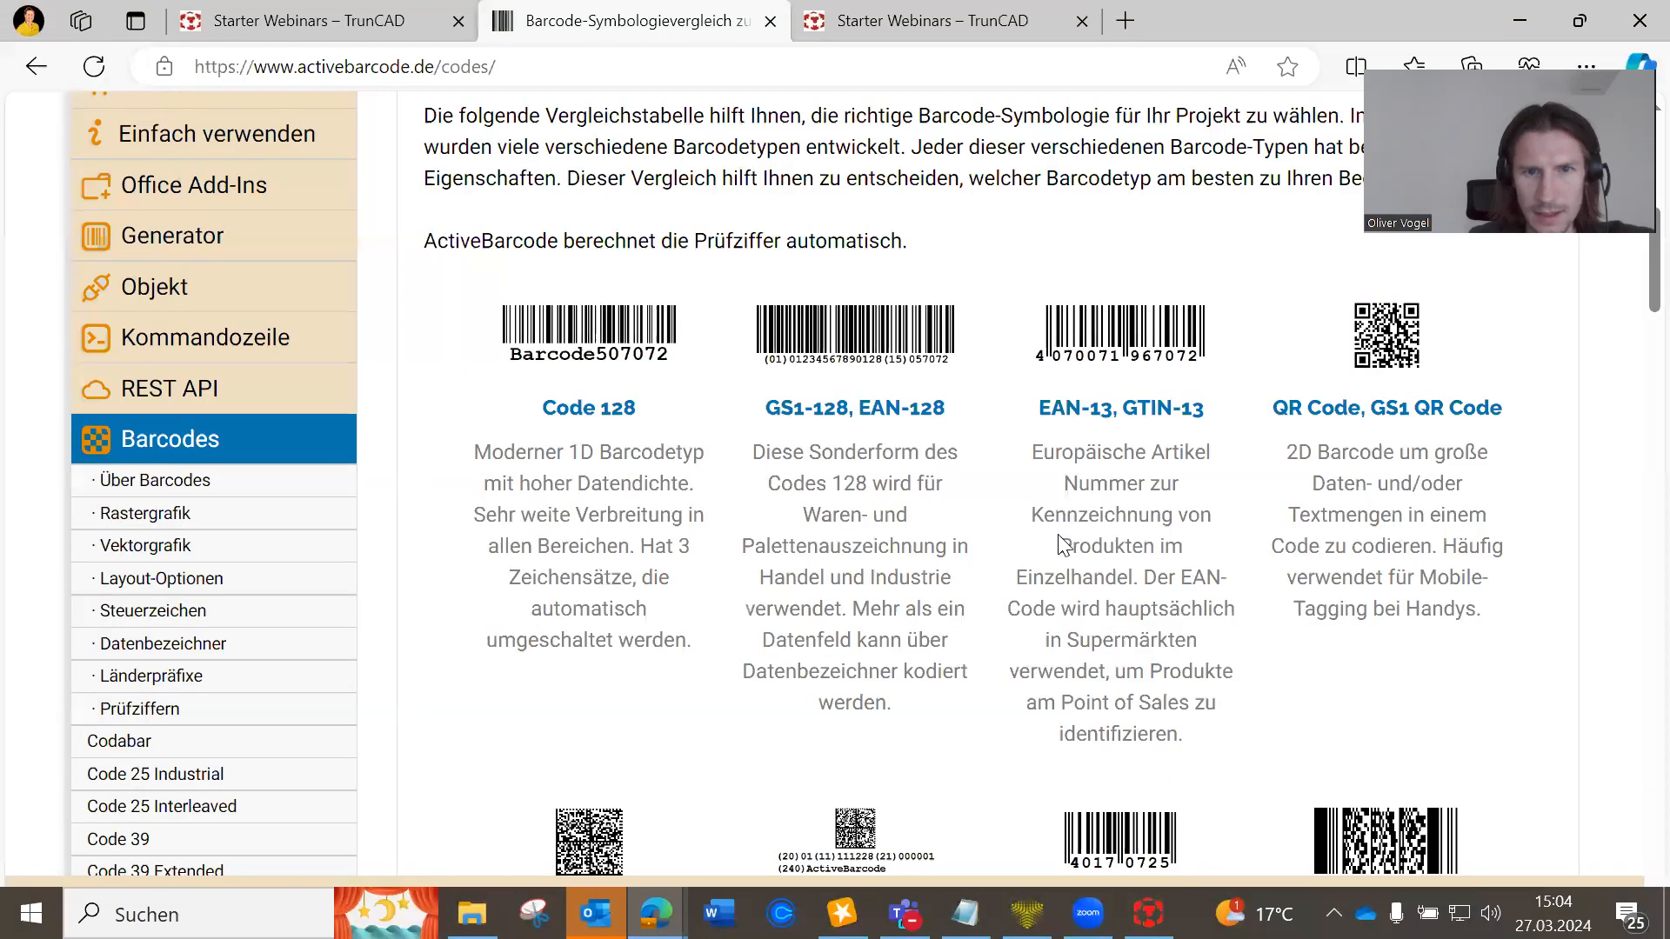
scroll(902, 648, up, 3)
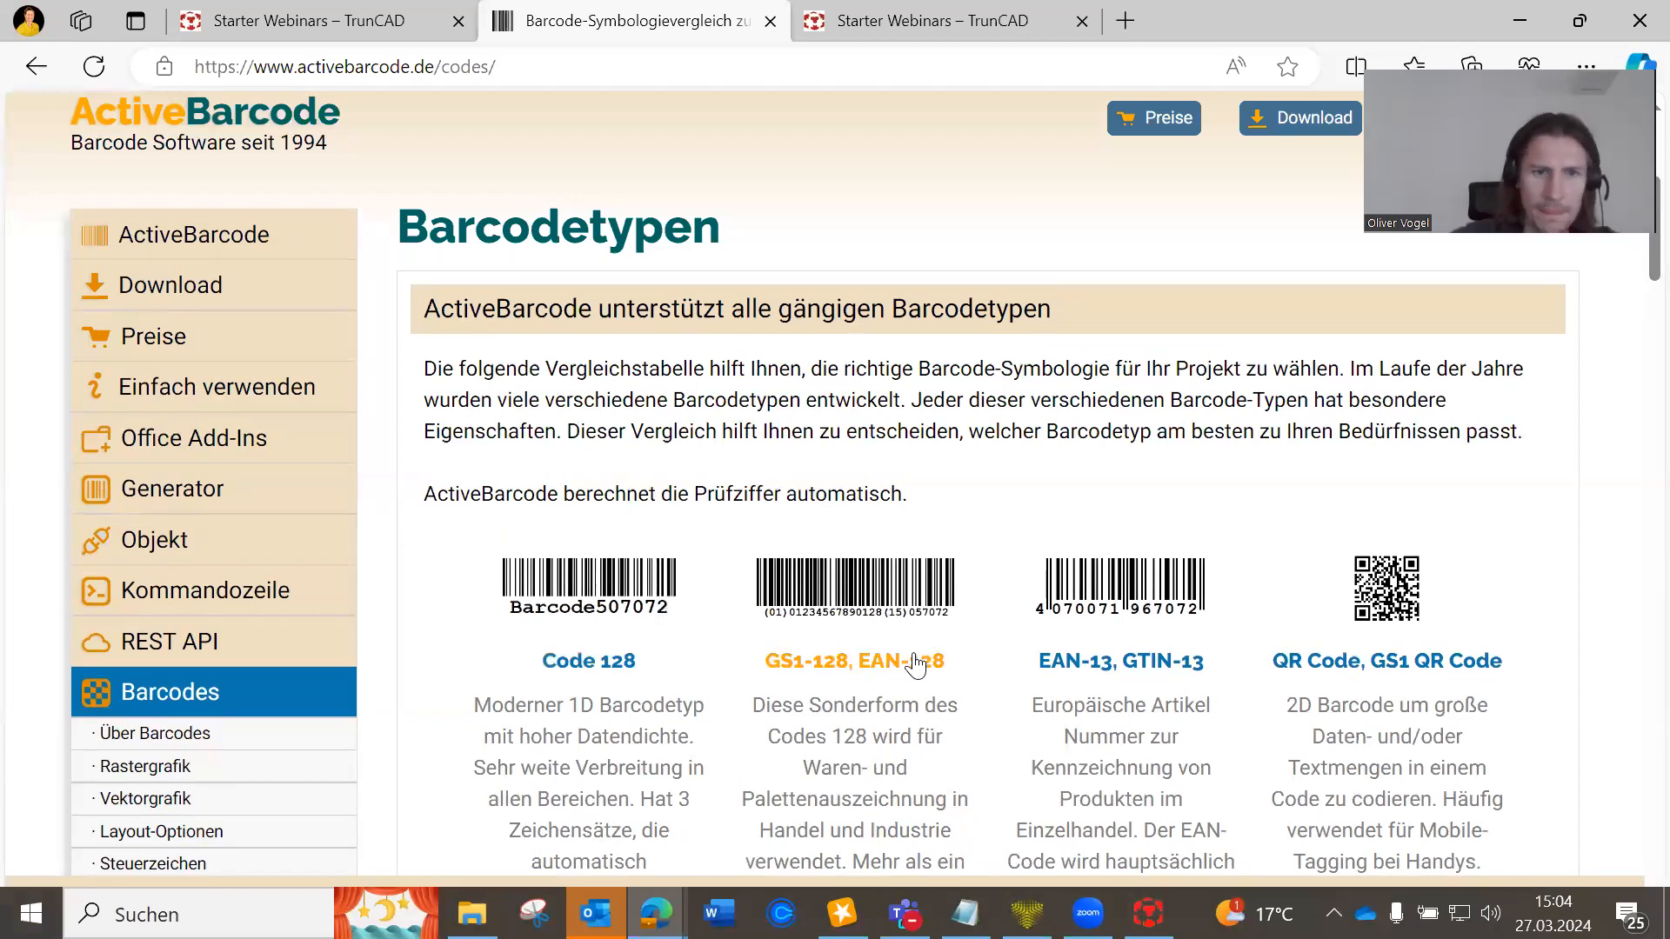
scroll(846, 667, down, 3)
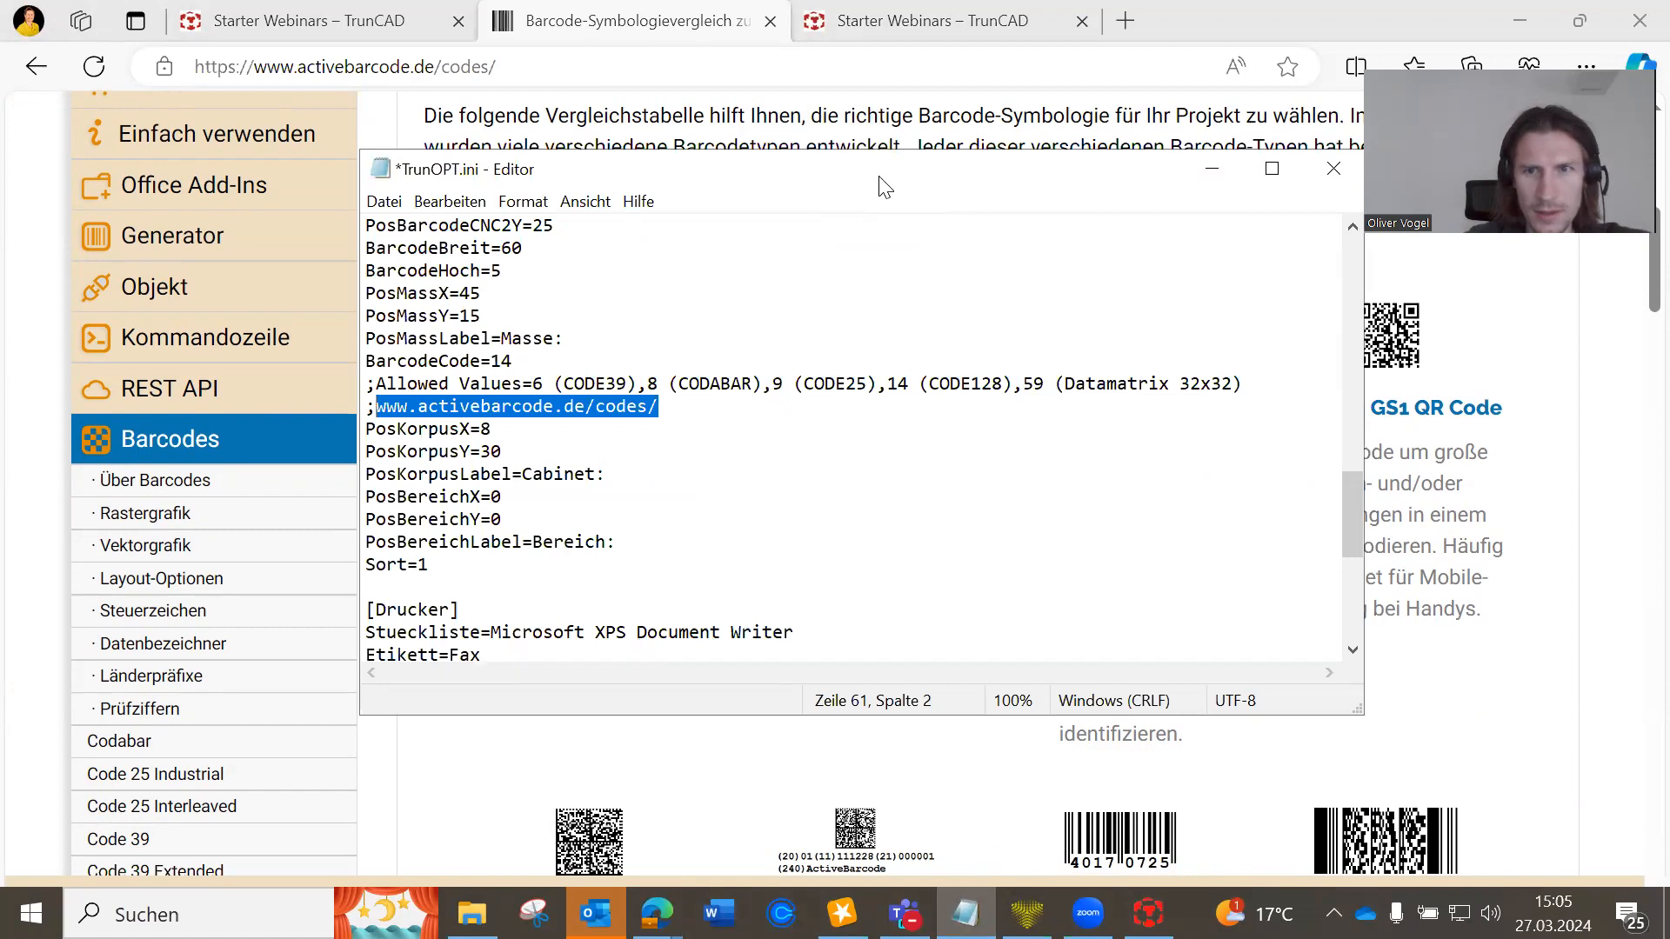
Step: Place the TrunOPT.ini editor below the barcode samples and compare the ActiveBarcode types with the allowed BarcodeCode values
drag(886, 187, 856, 480)
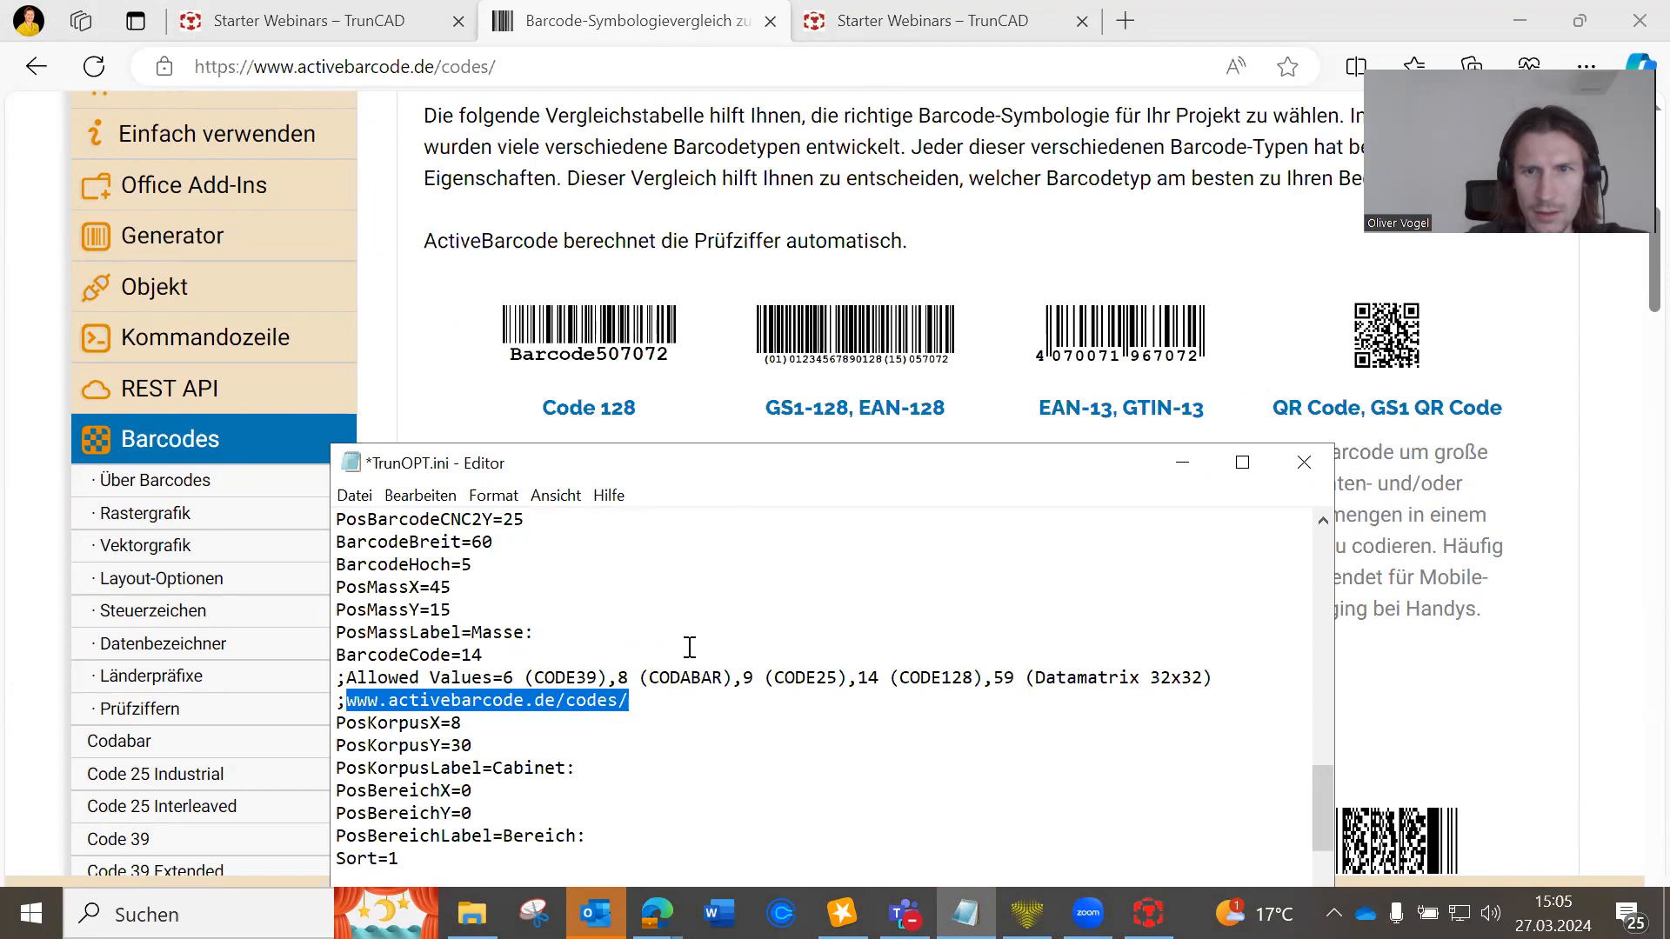
scroll(721, 368, down, 6)
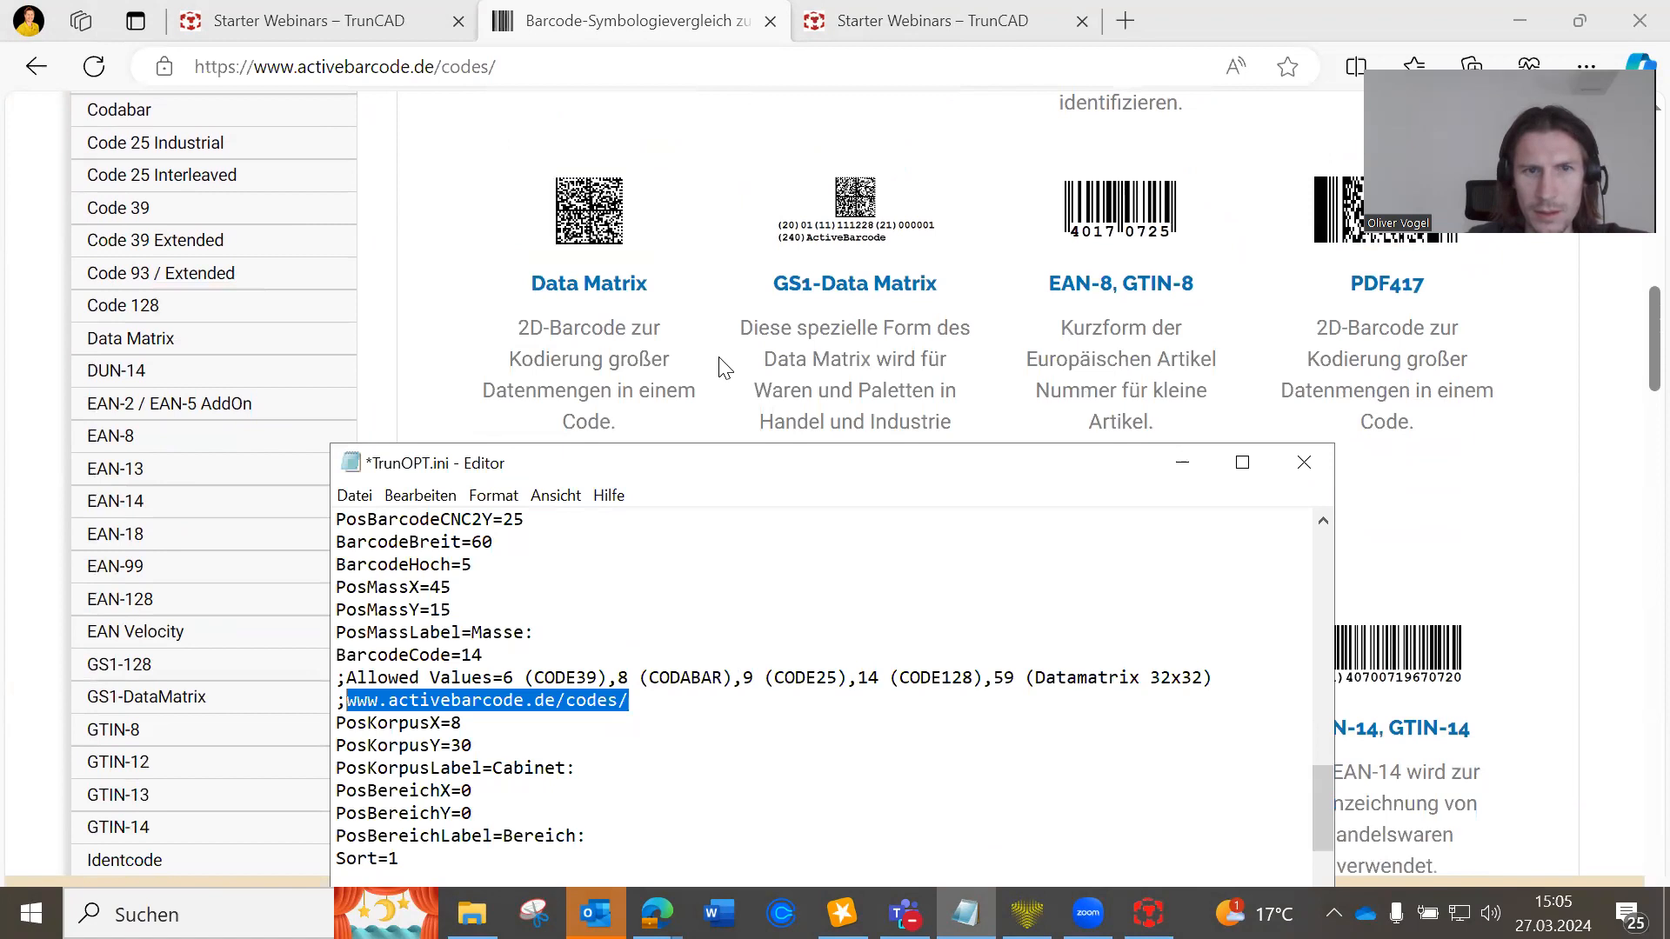
scroll(722, 368, down, 1)
scroll(722, 367, down, 3)
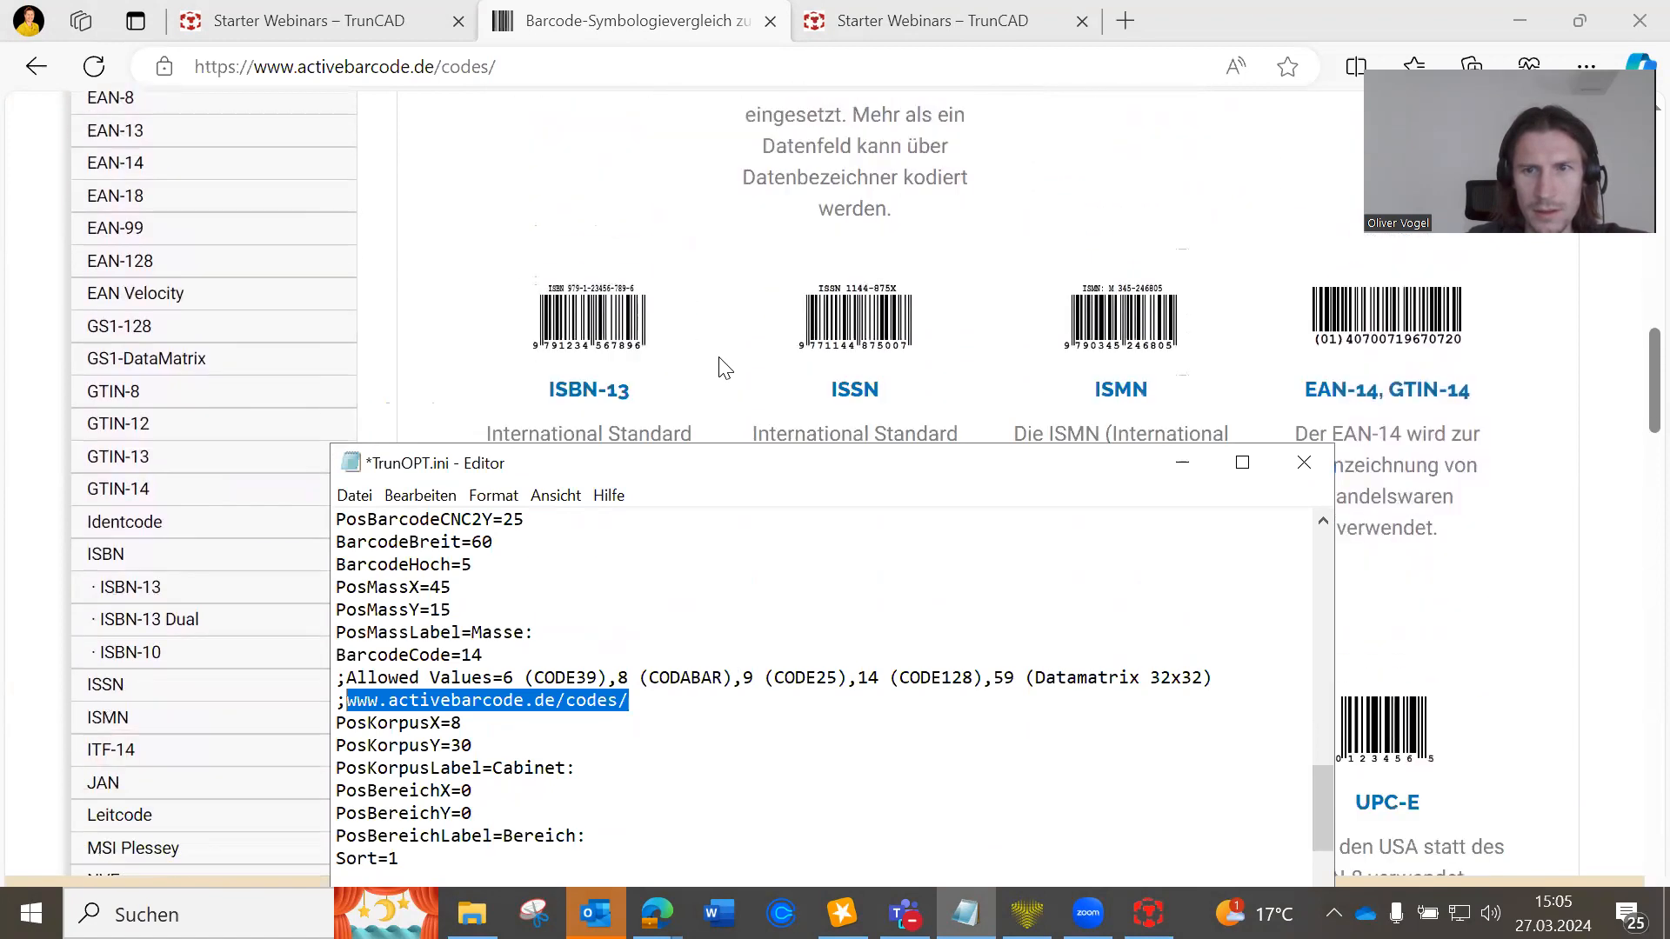
scroll(722, 368, down, 5)
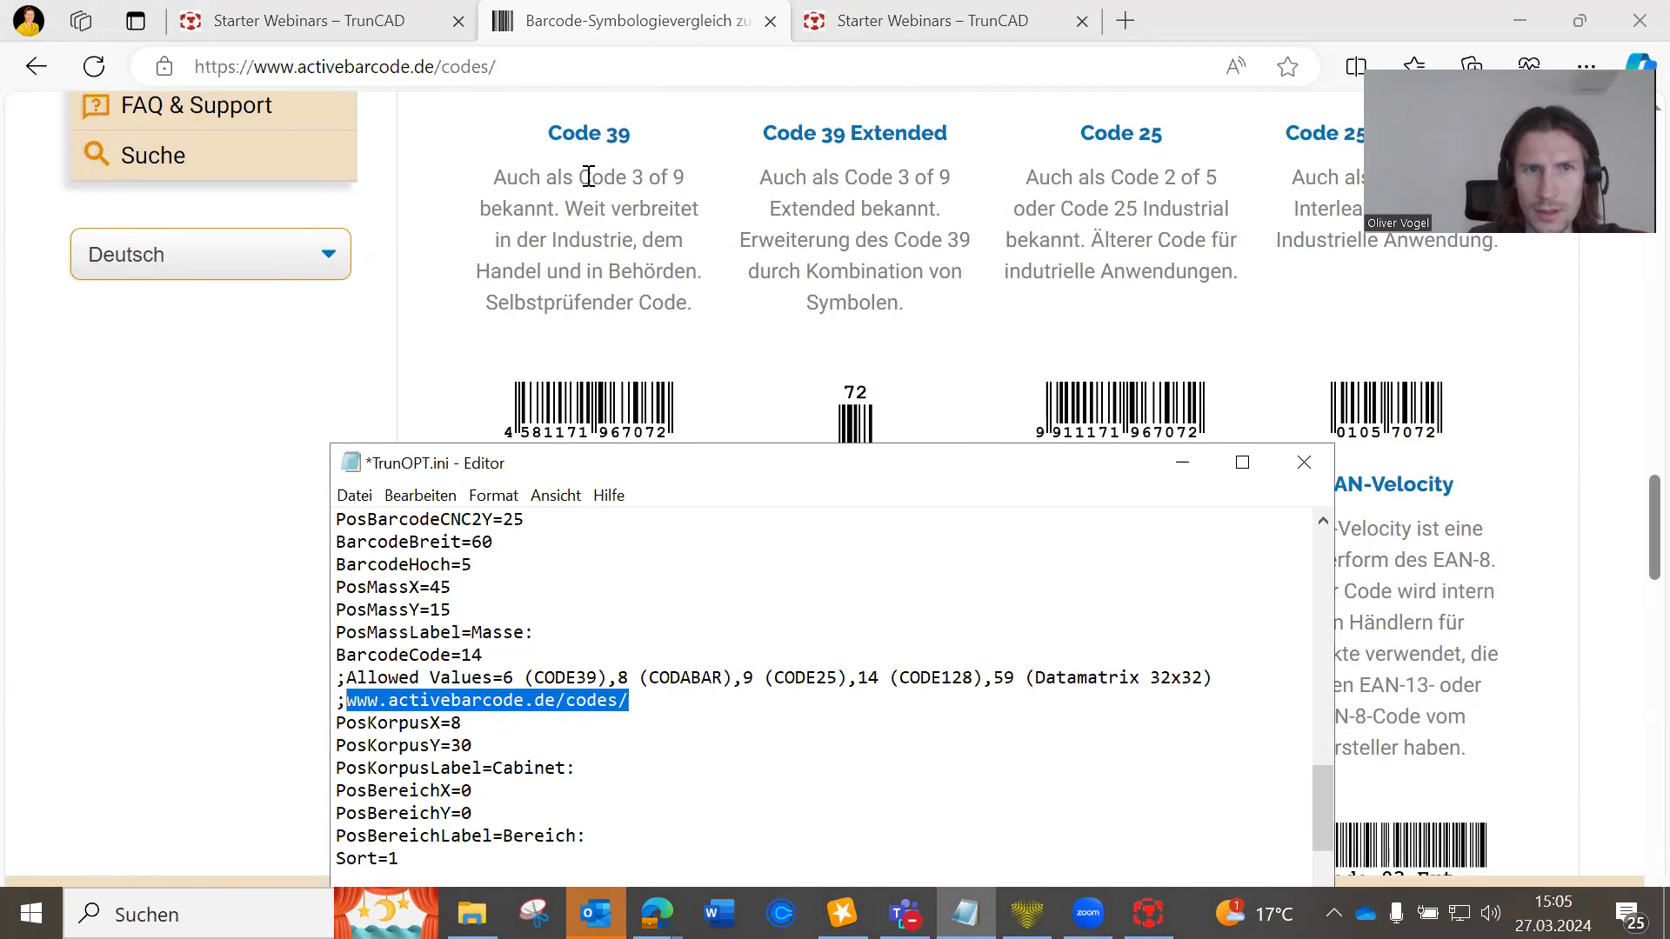
scroll(623, 201, up, 2)
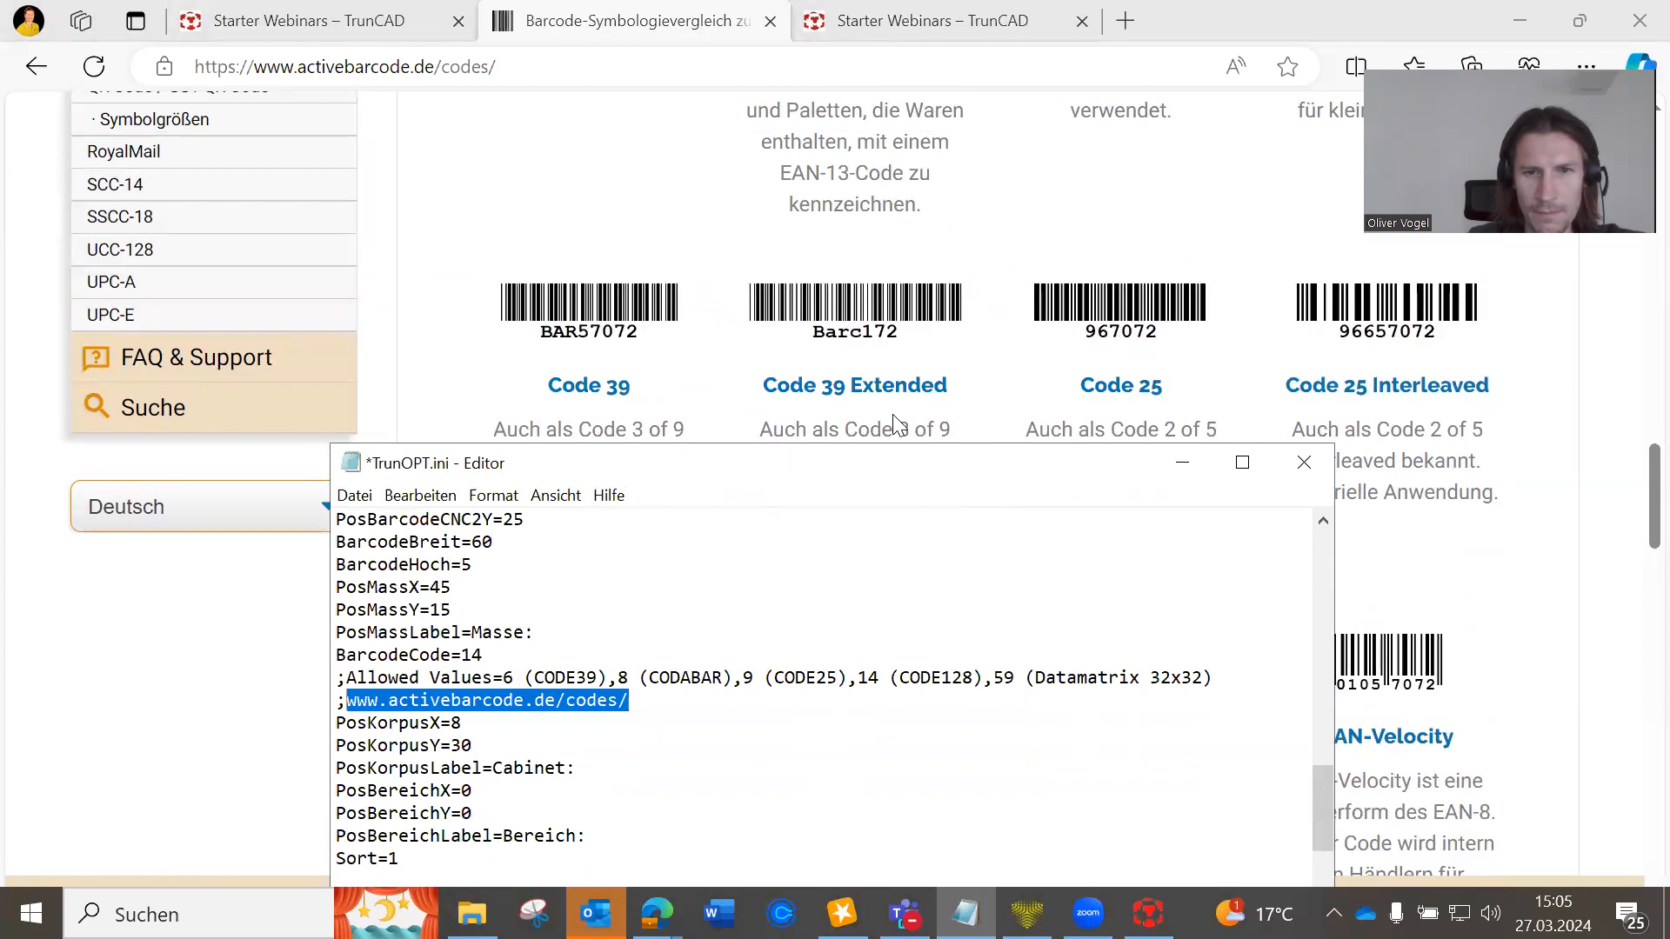
scroll(895, 426, down, 15)
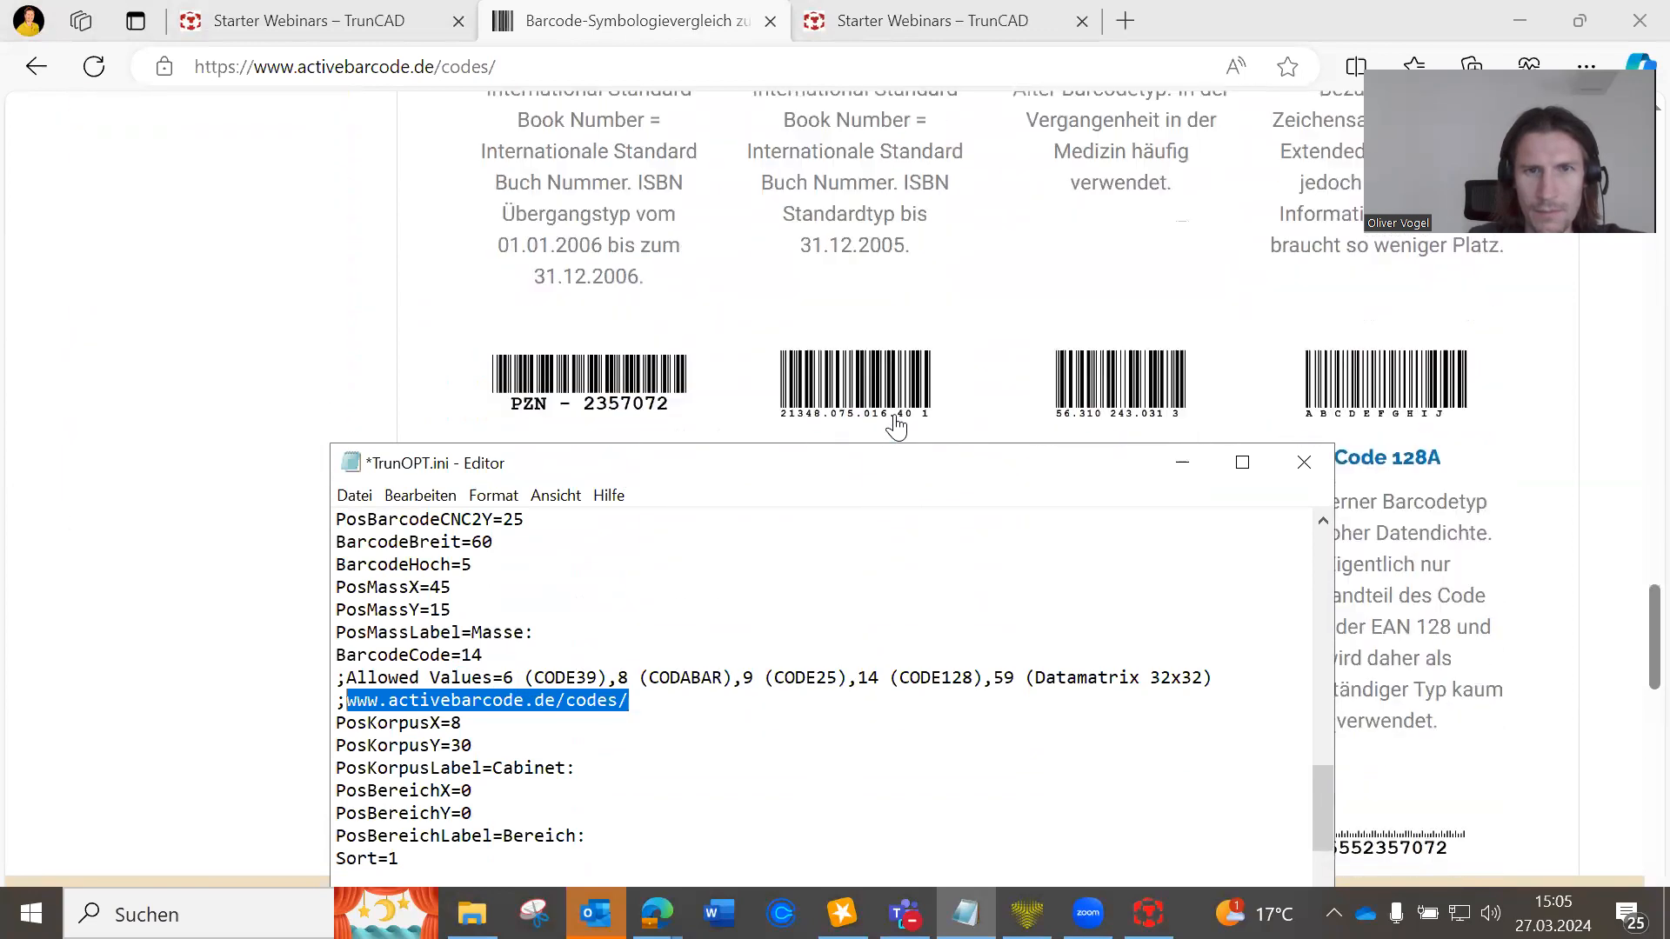
scroll(896, 427, up, 3)
scroll(896, 426, down, 6)
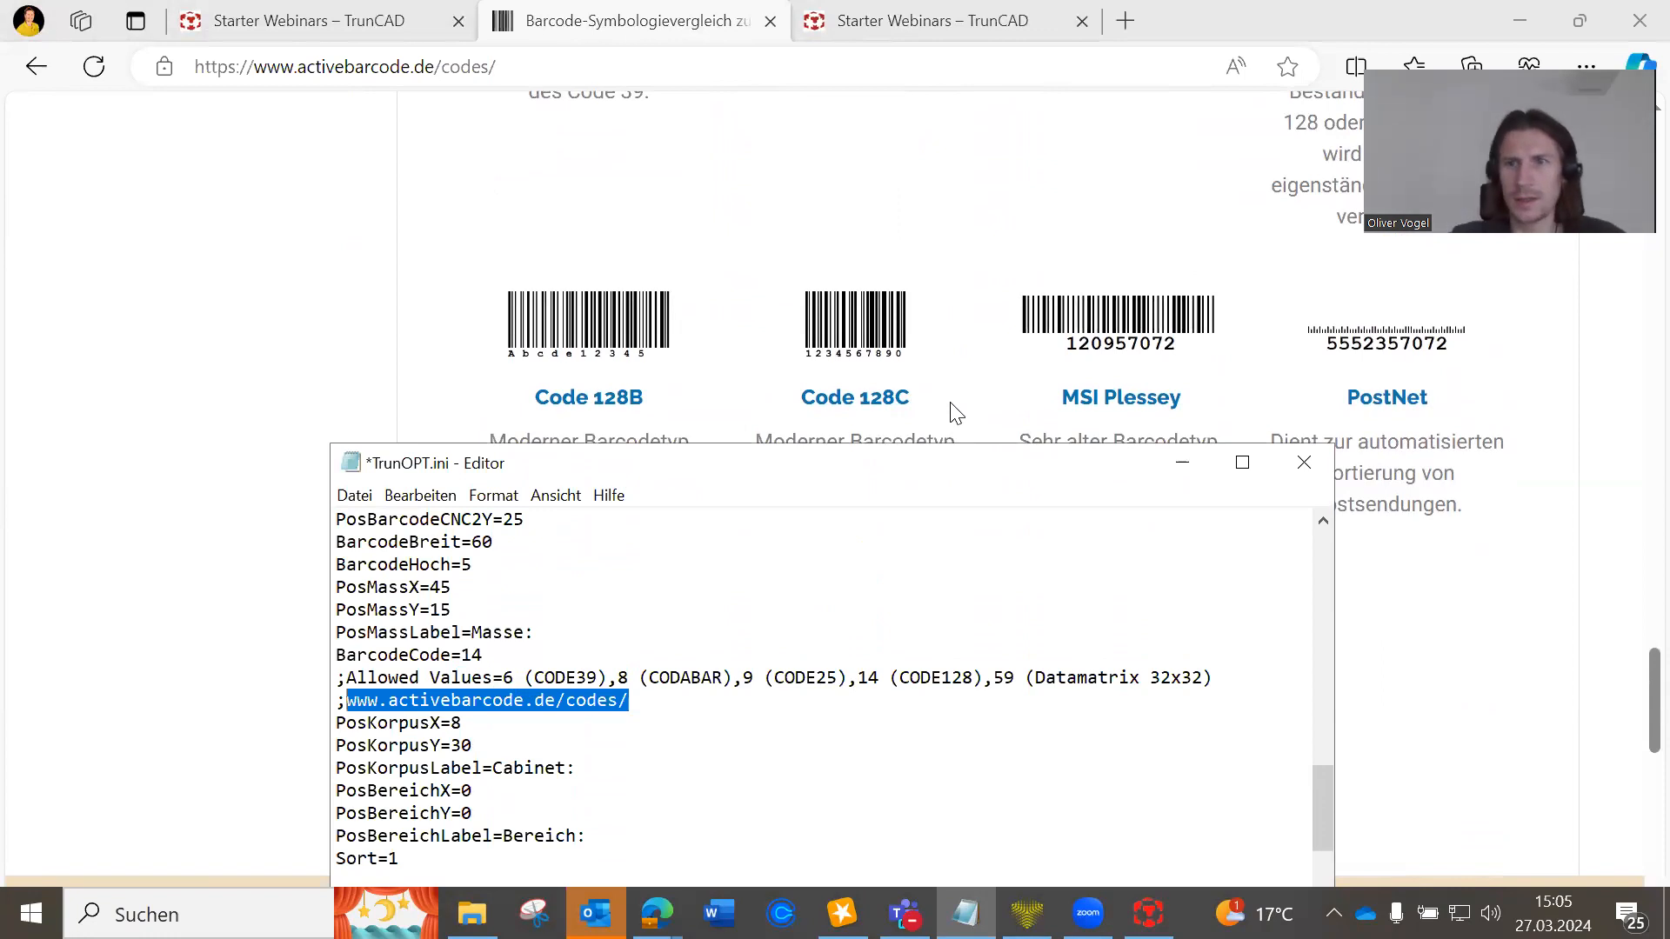
Step: Look over the remaining barcode types and standards on the ActiveBarcode page, and close TrunOPT.ini without saving
scroll(927, 387, down, 10)
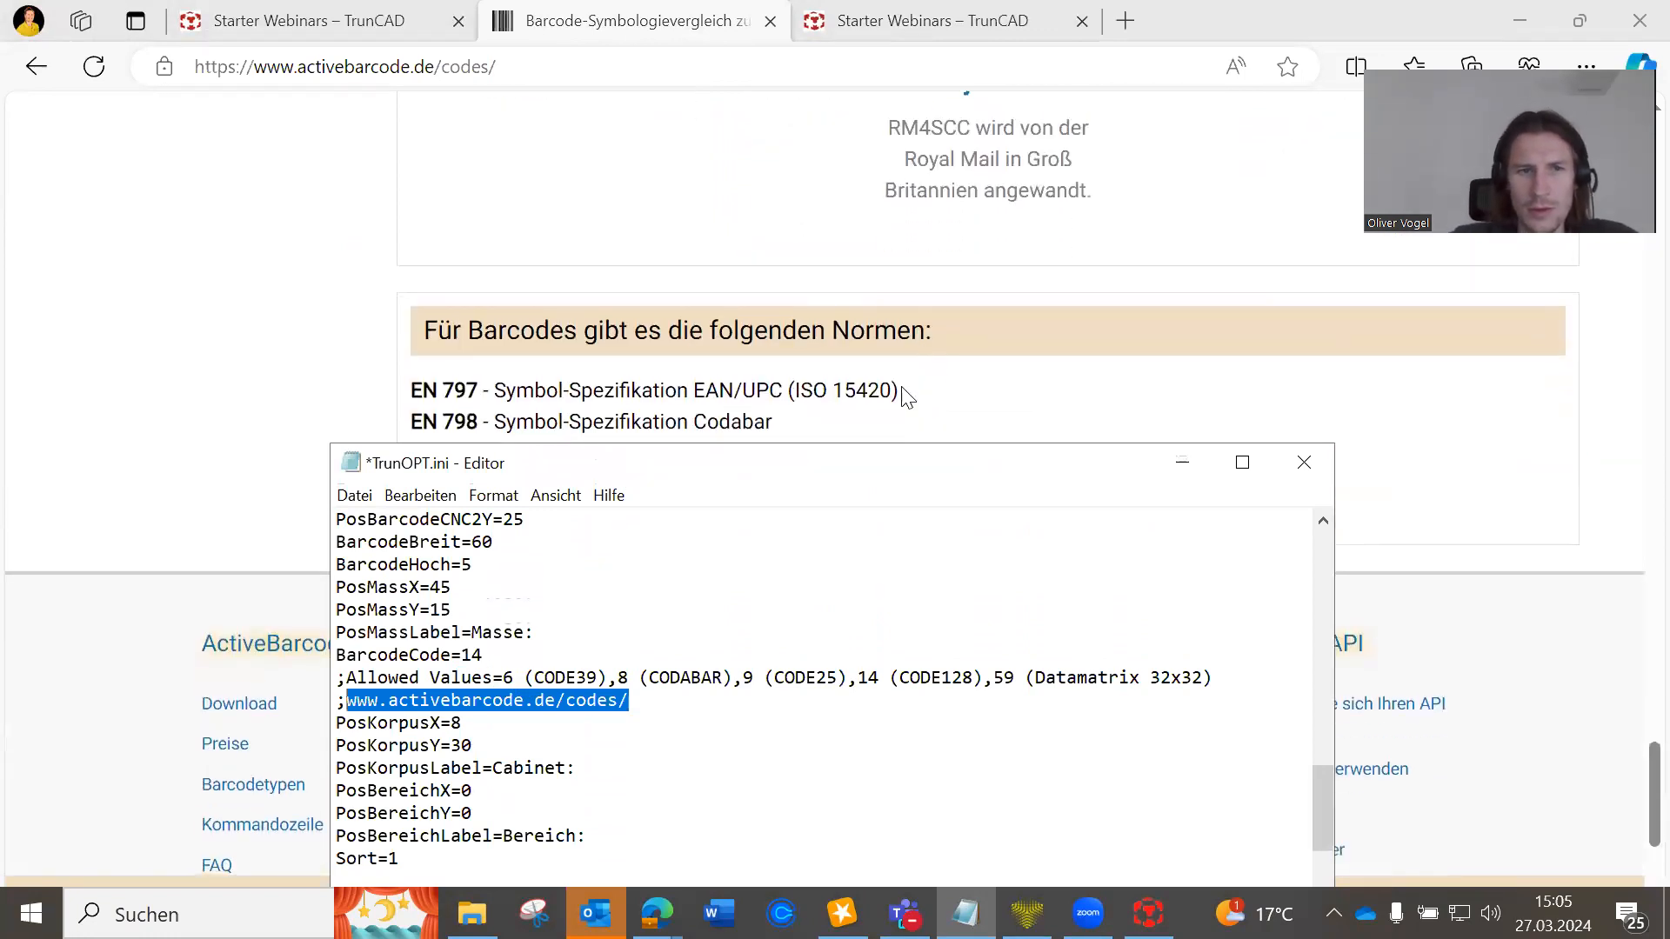
scroll(874, 393, down, 4)
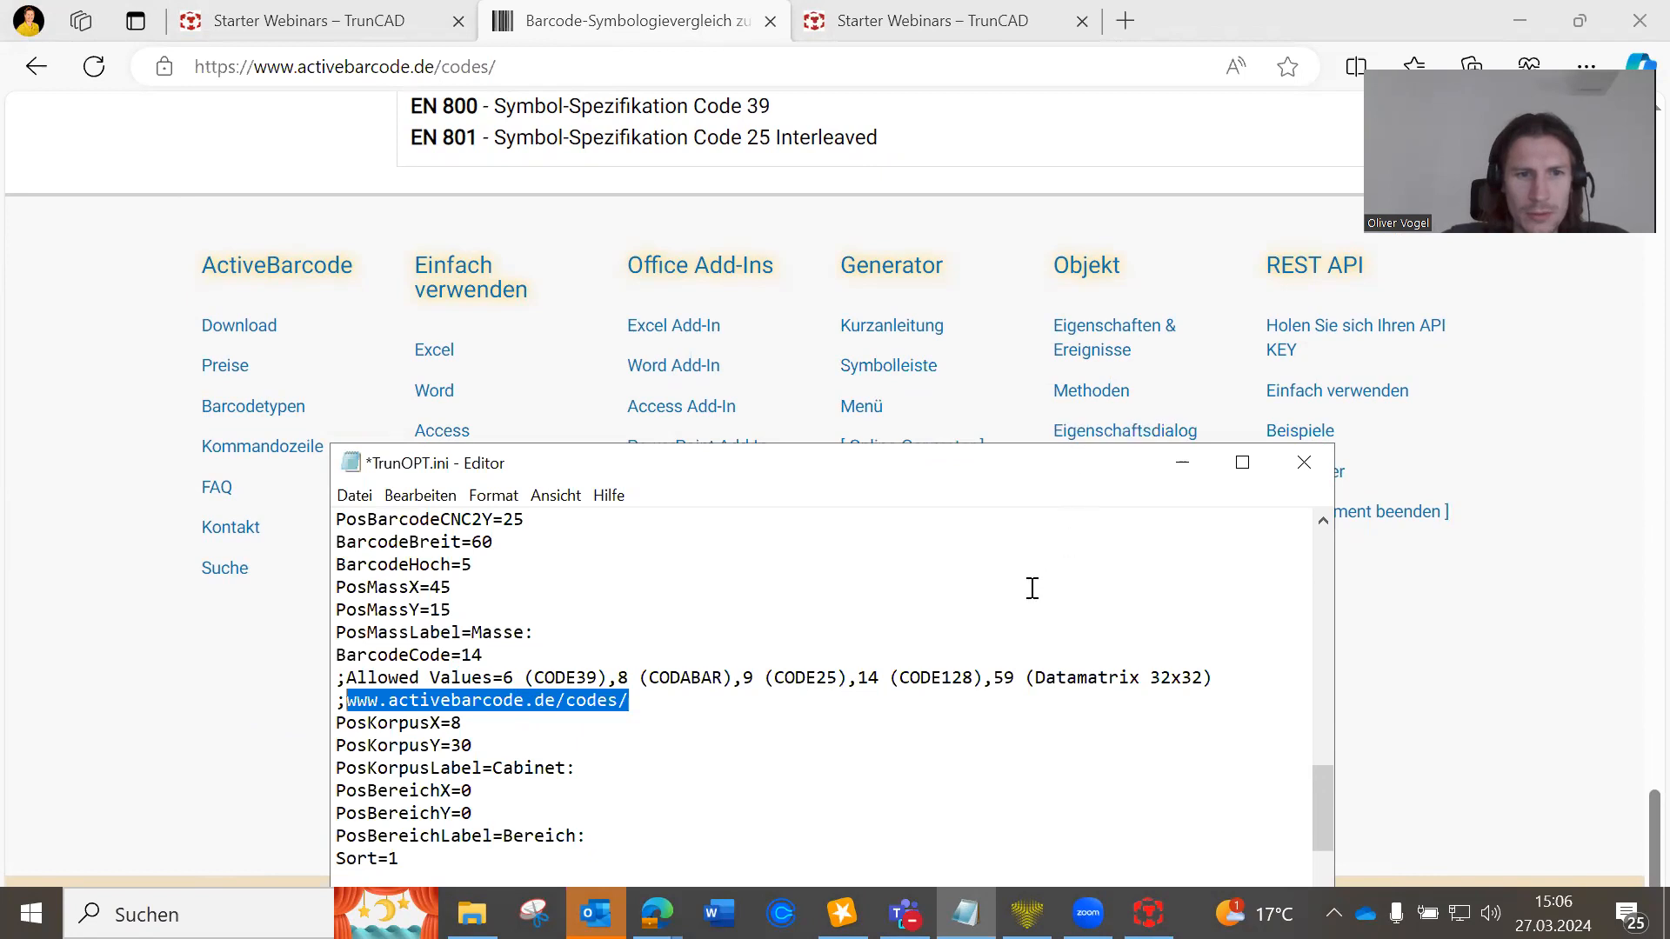
click(1317, 464)
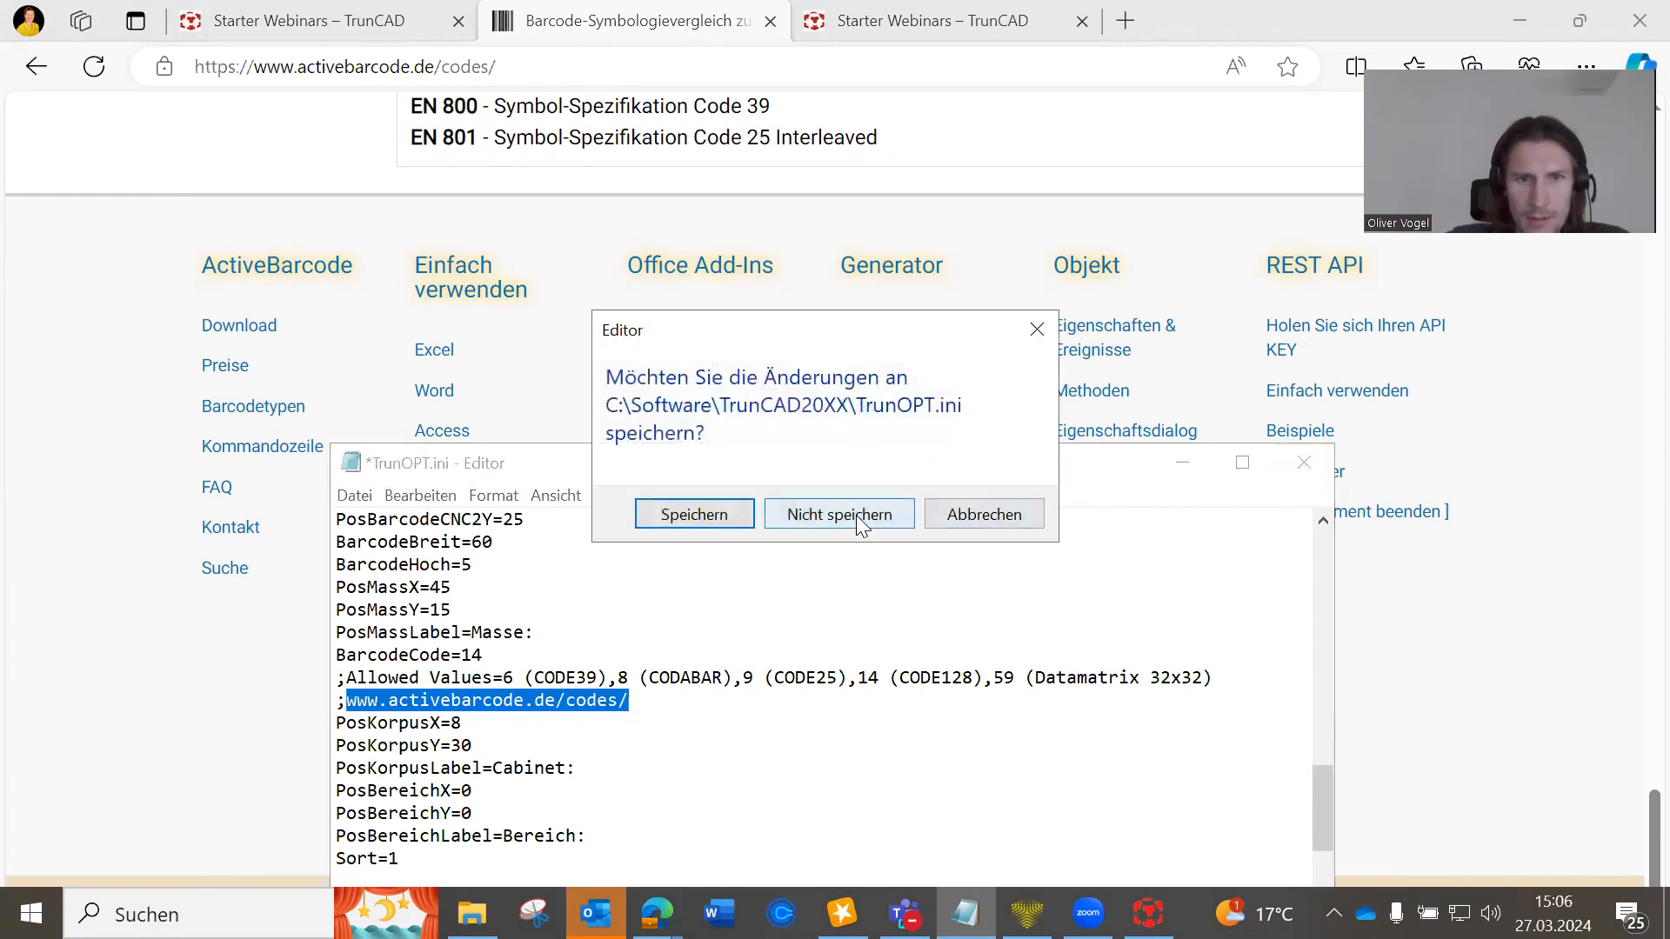
click(855, 515)
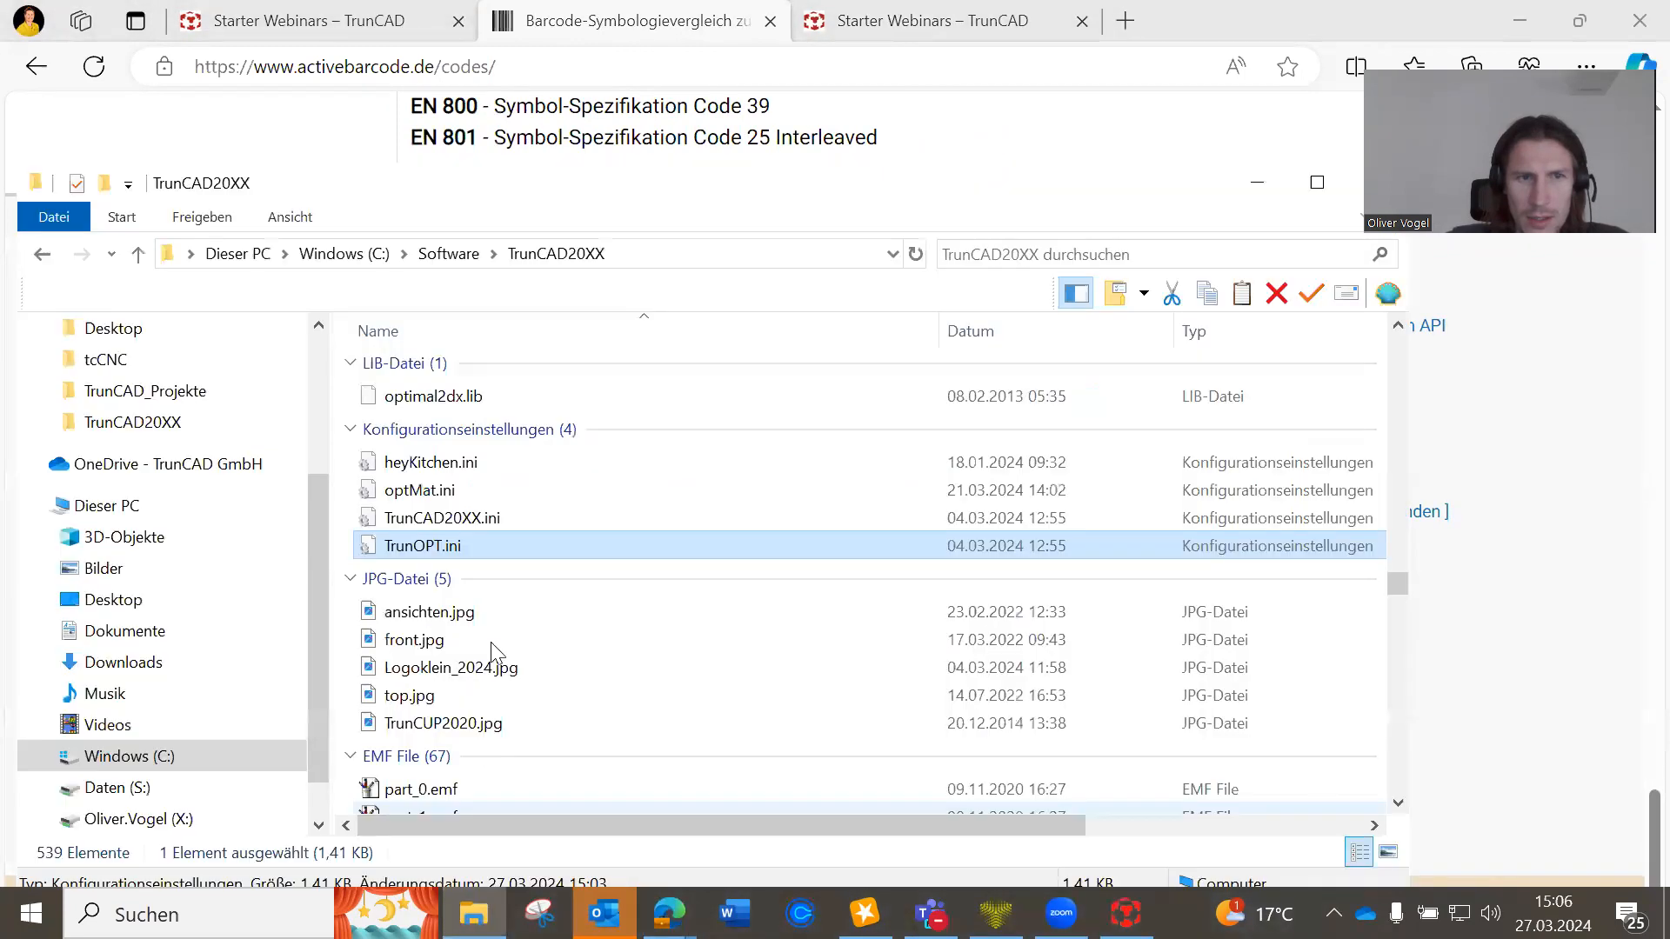
Step: Find ZuschnittlisteSort.csv in the TrunCAD20XX folder and open it in Excel, dismissing the data conversion prompt
scroll(566, 522, up, 6)
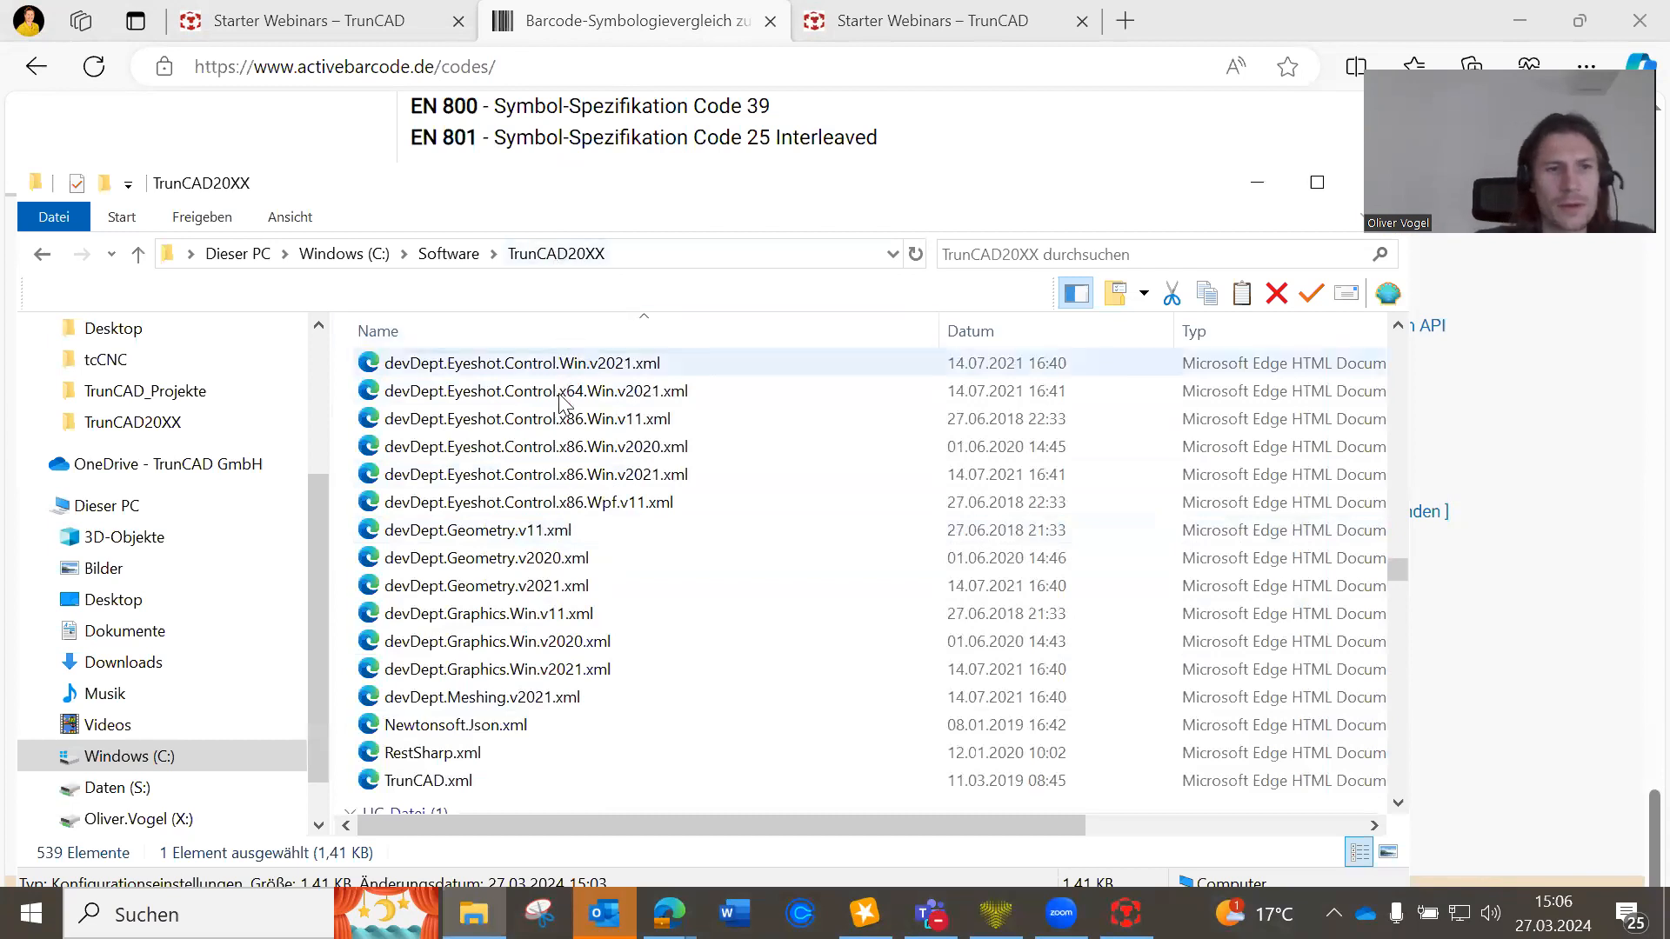
scroll(574, 478, down, 5)
scroll(603, 468, up, 2)
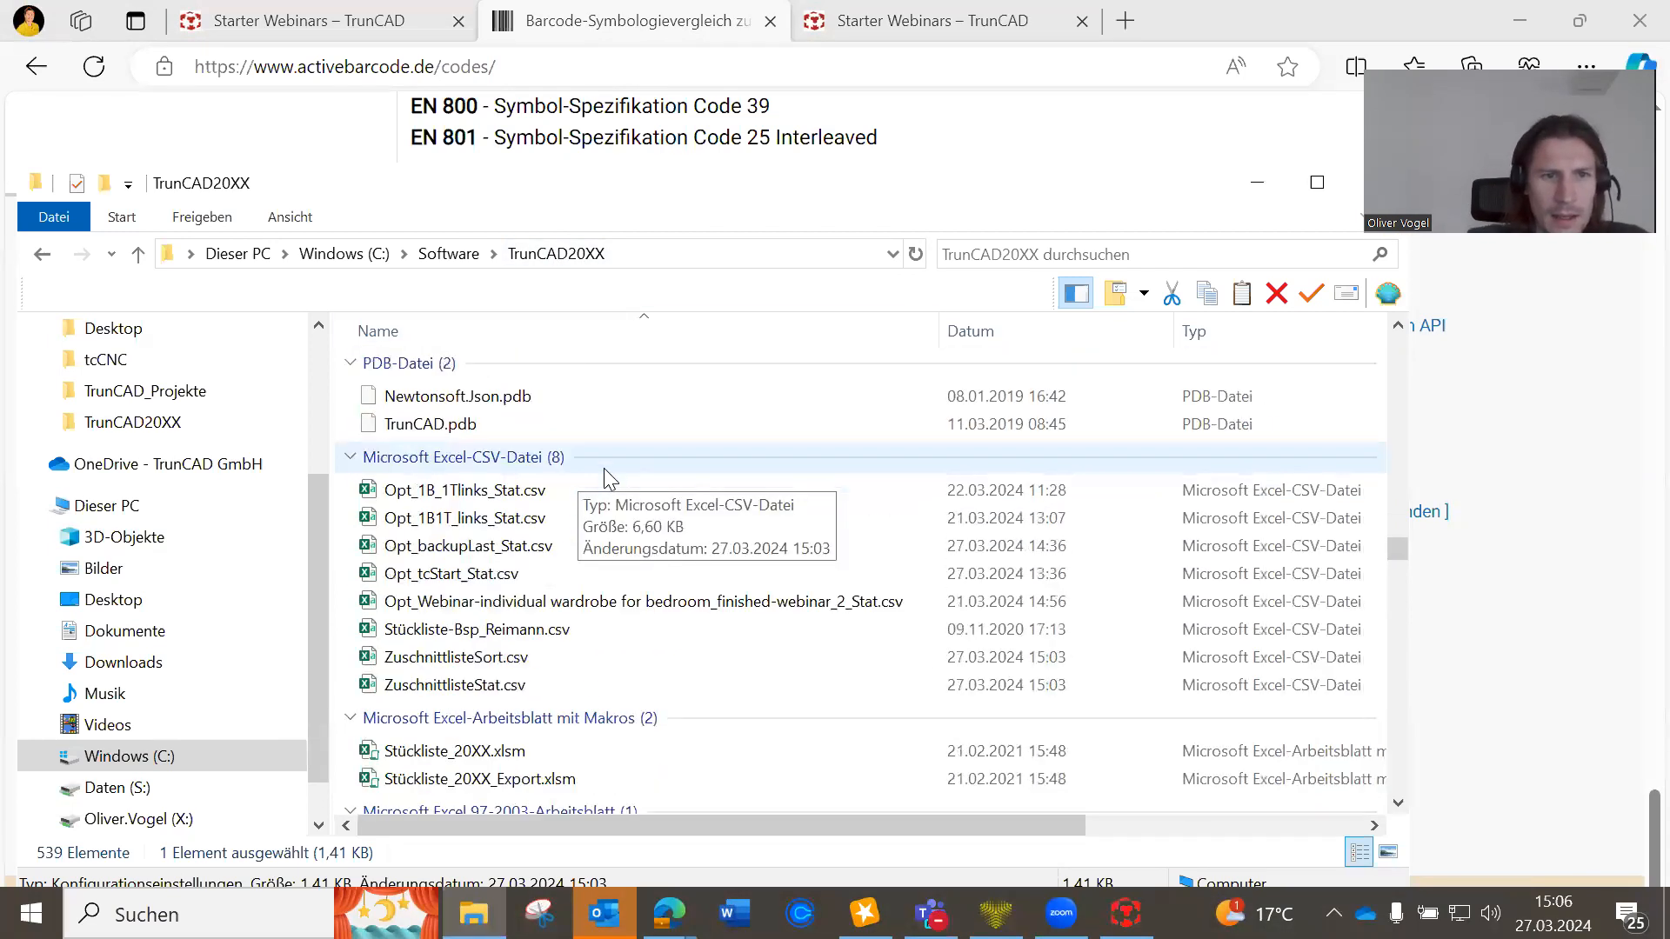
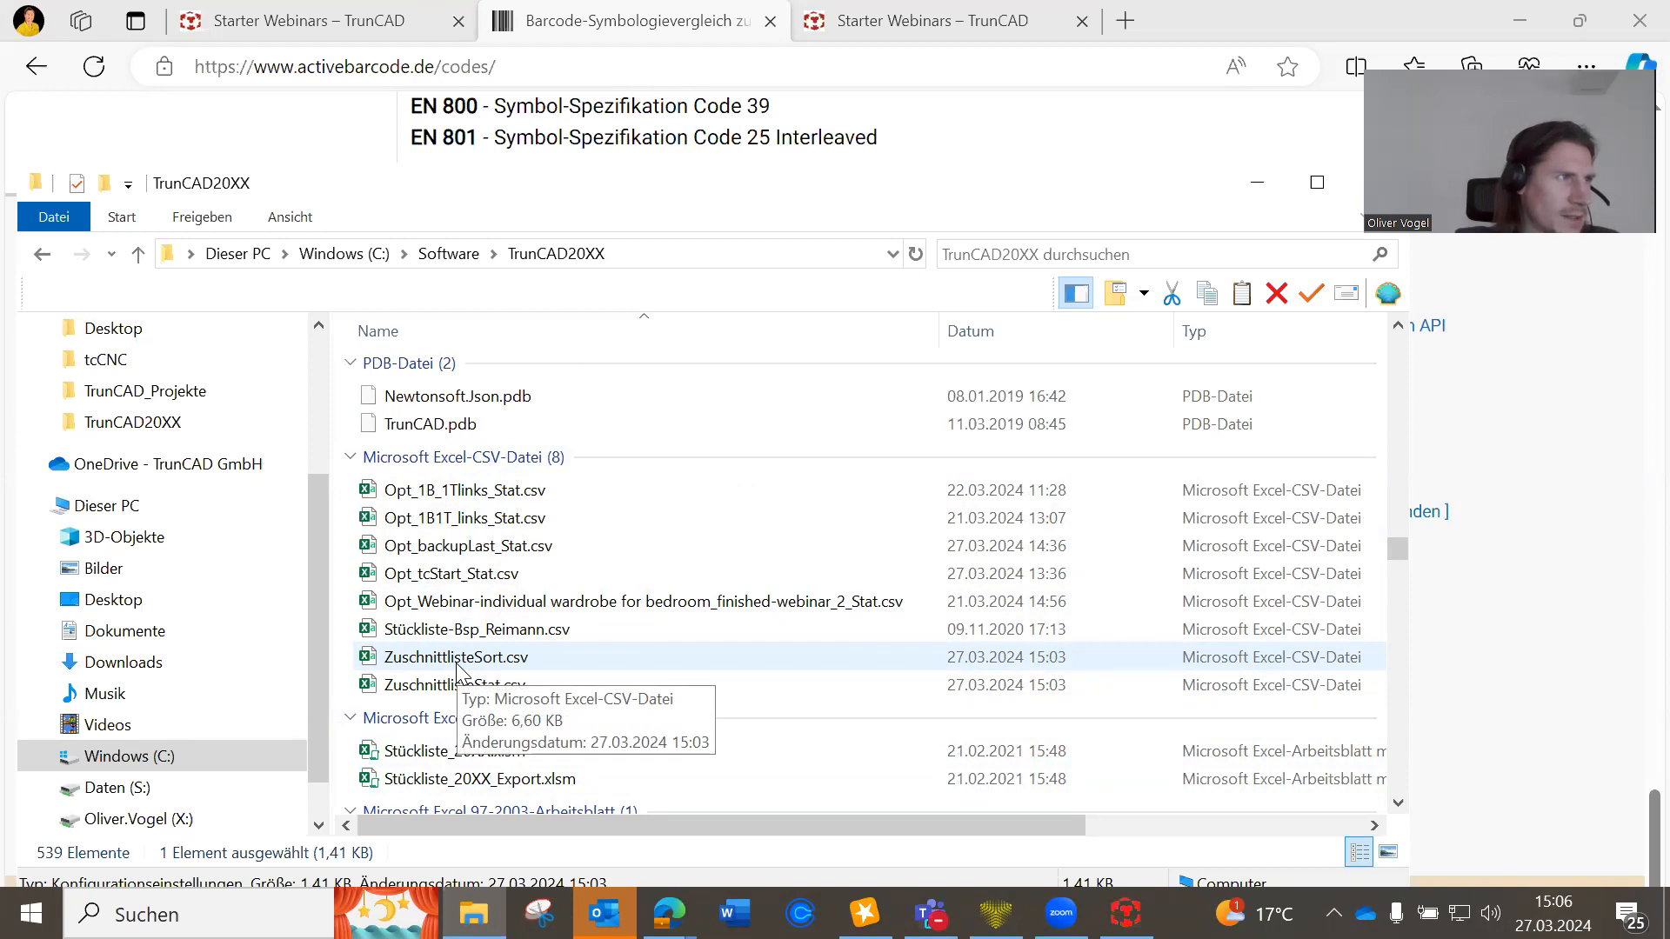
double_click(455, 660)
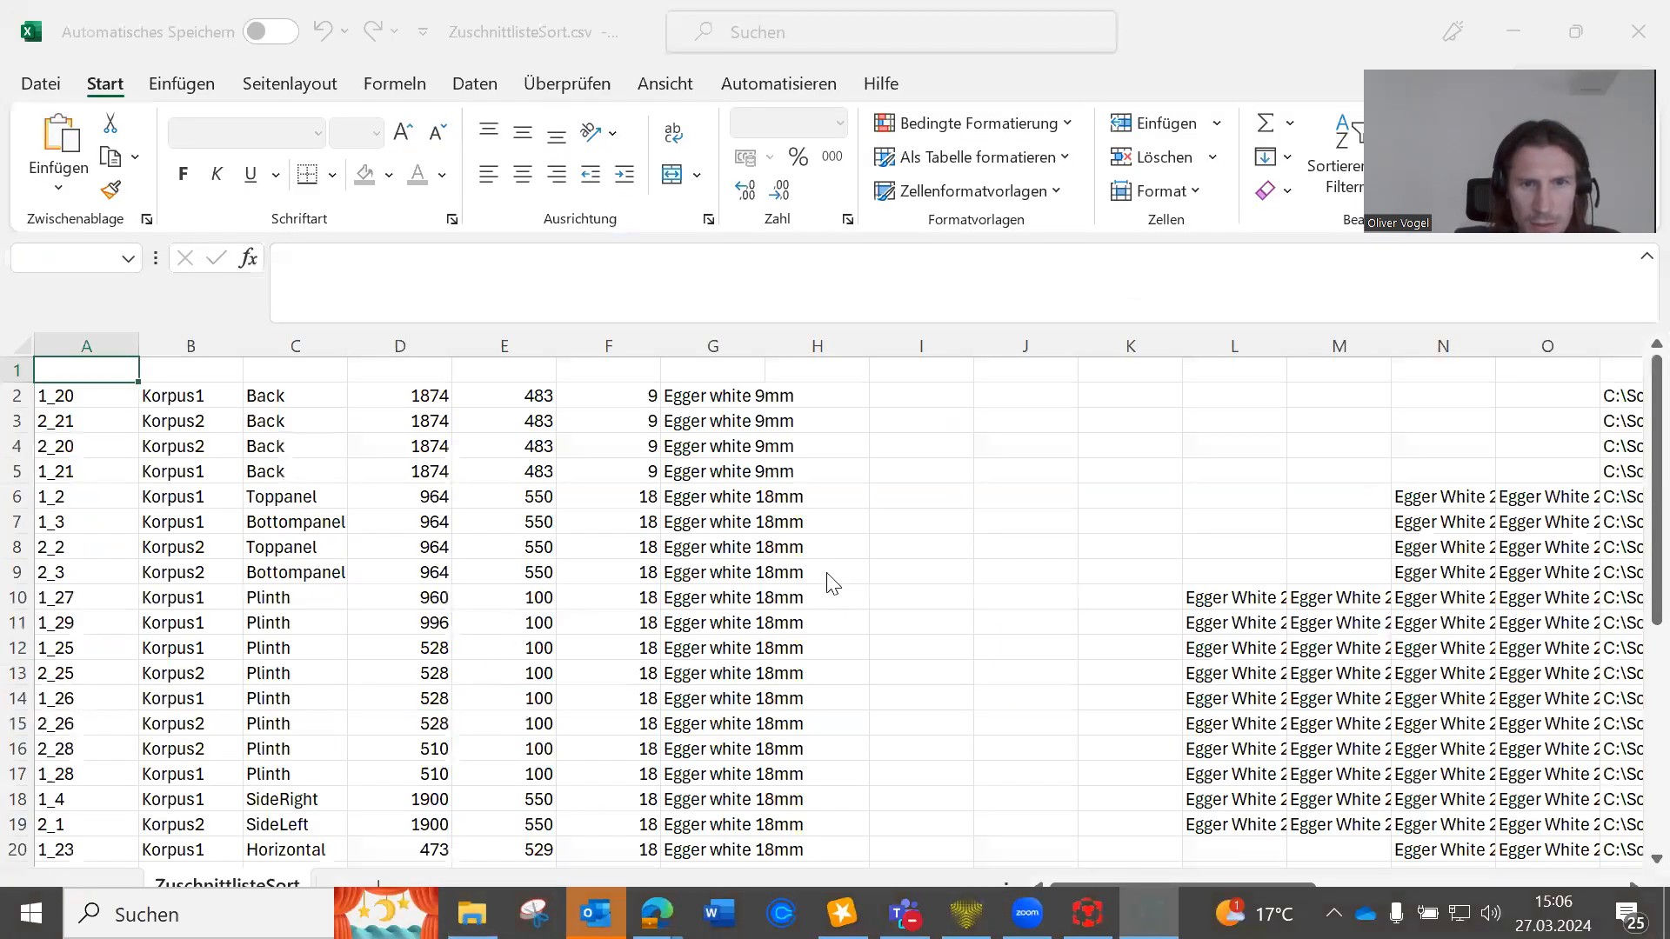
click(1126, 405)
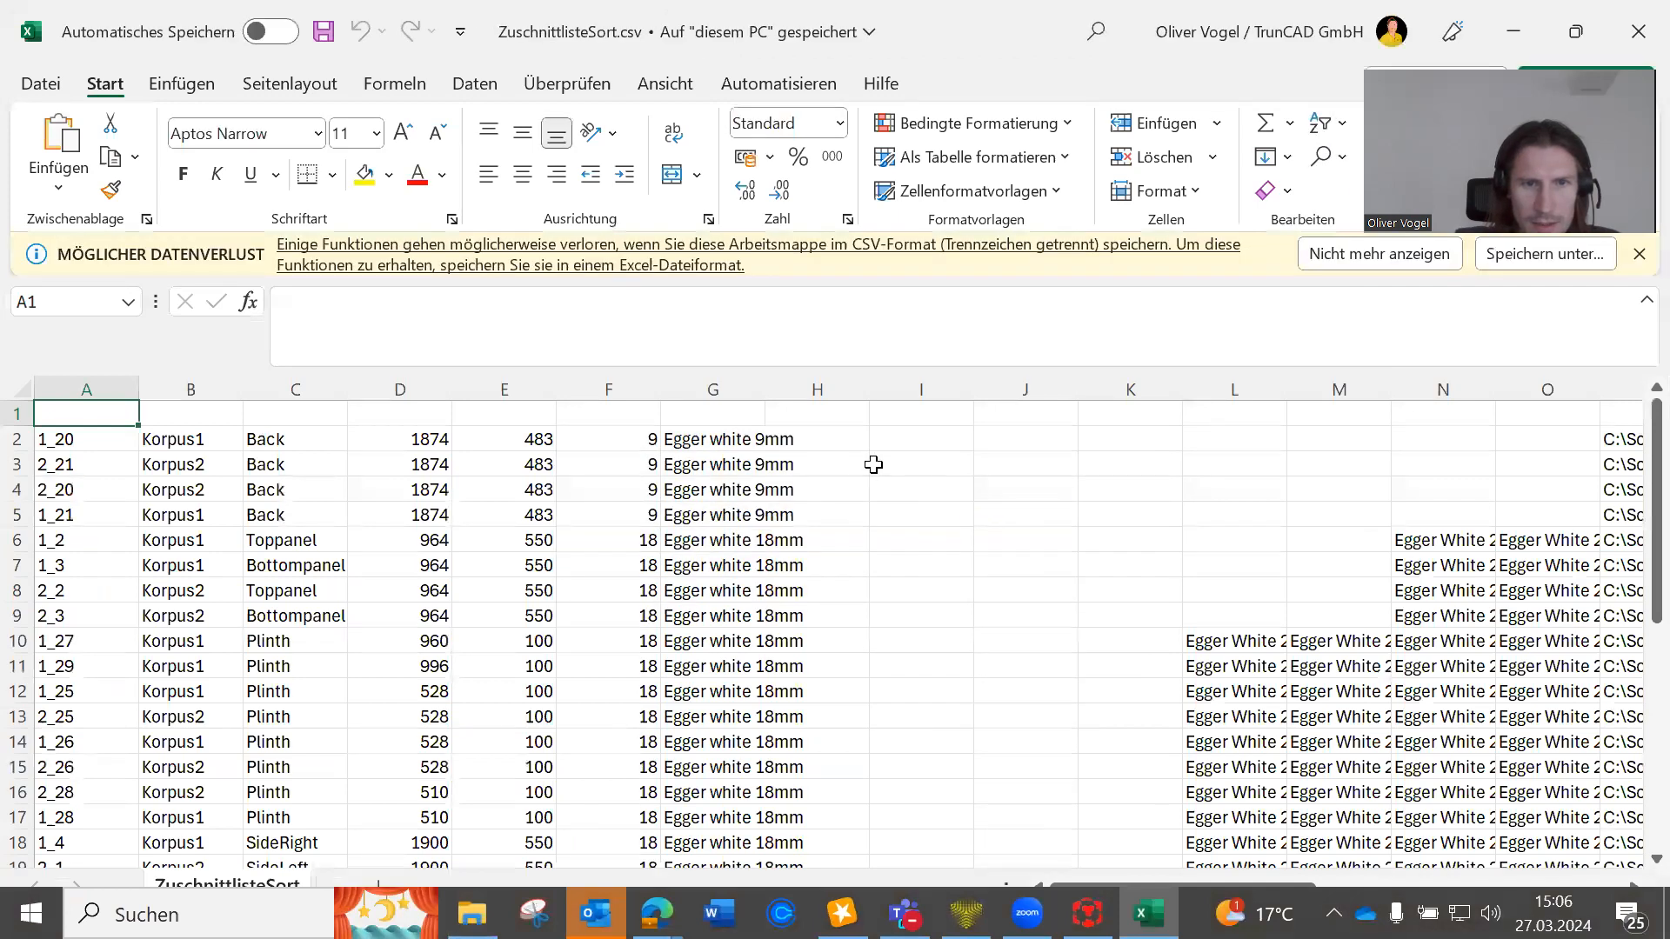
Step: Examine the part IDs, cabinet names, part names, dimensions and materials throughout the rows of the sorted cutting list
scroll(589, 523, down, 7)
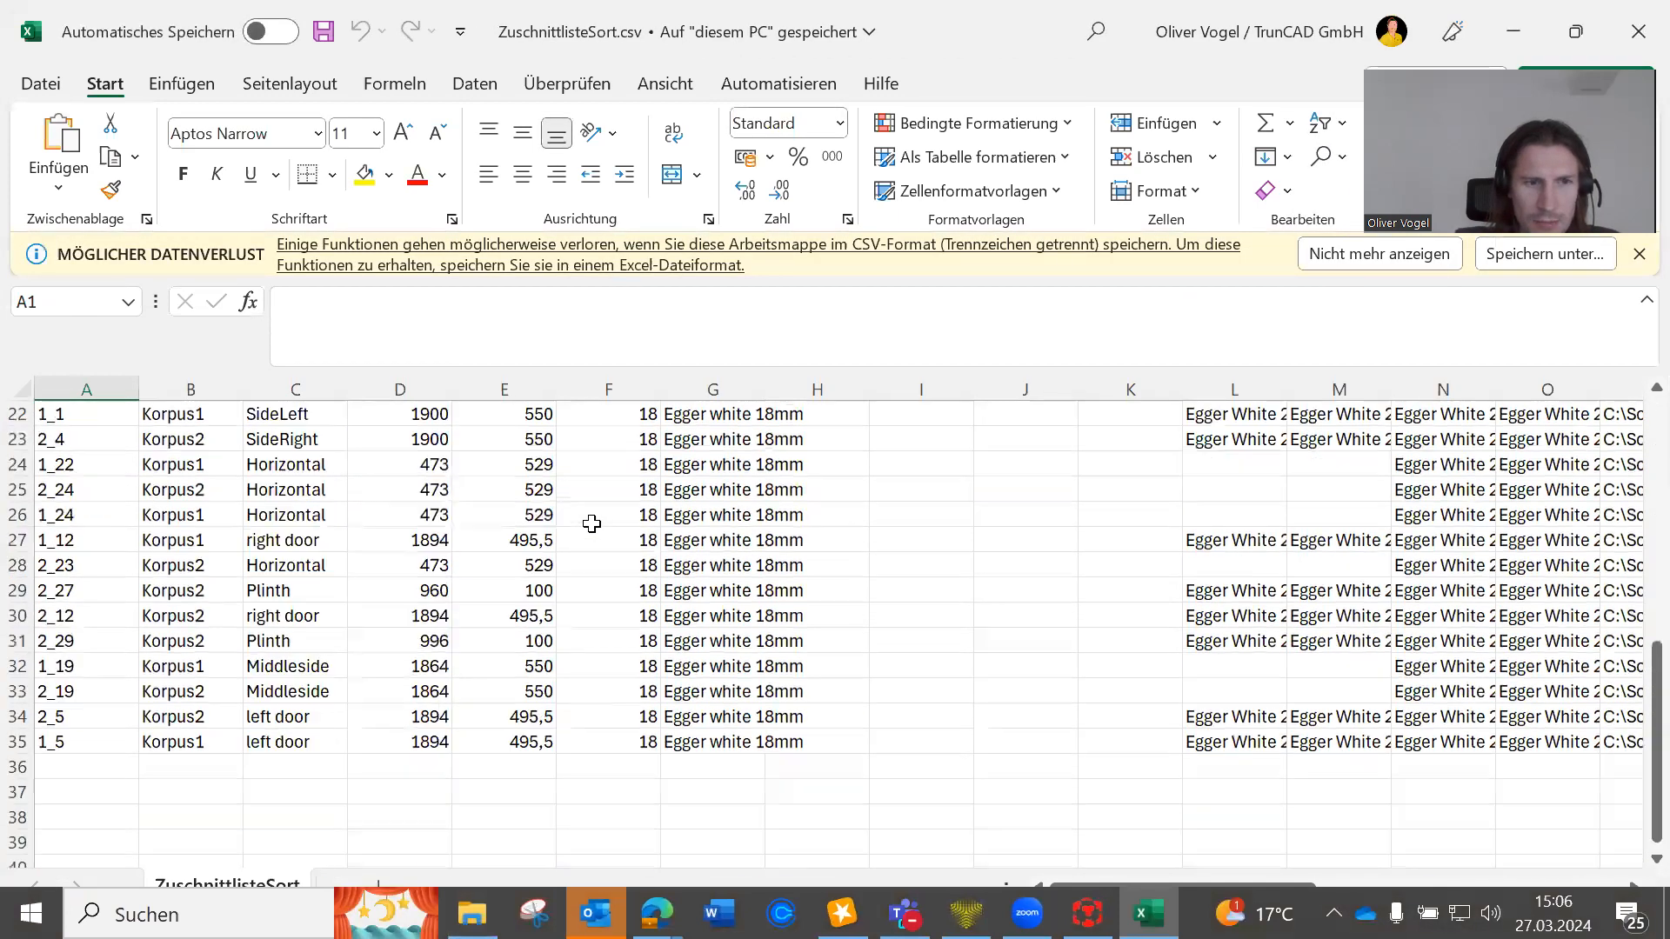
scroll(591, 523, up, 5)
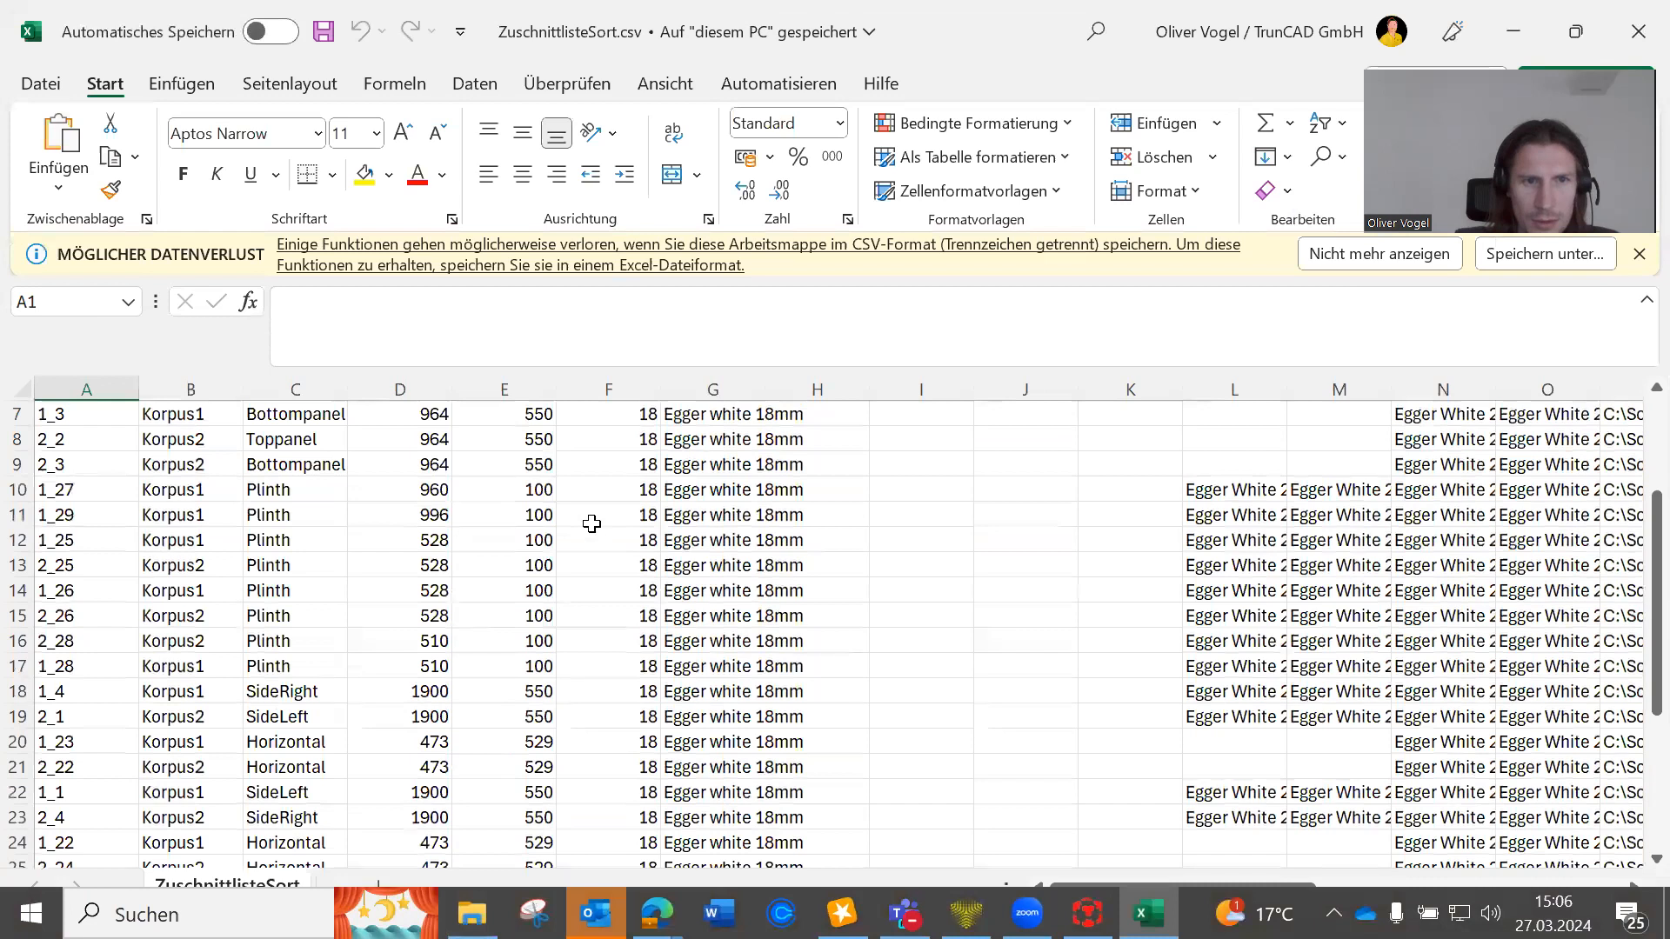
scroll(591, 522, up, 2)
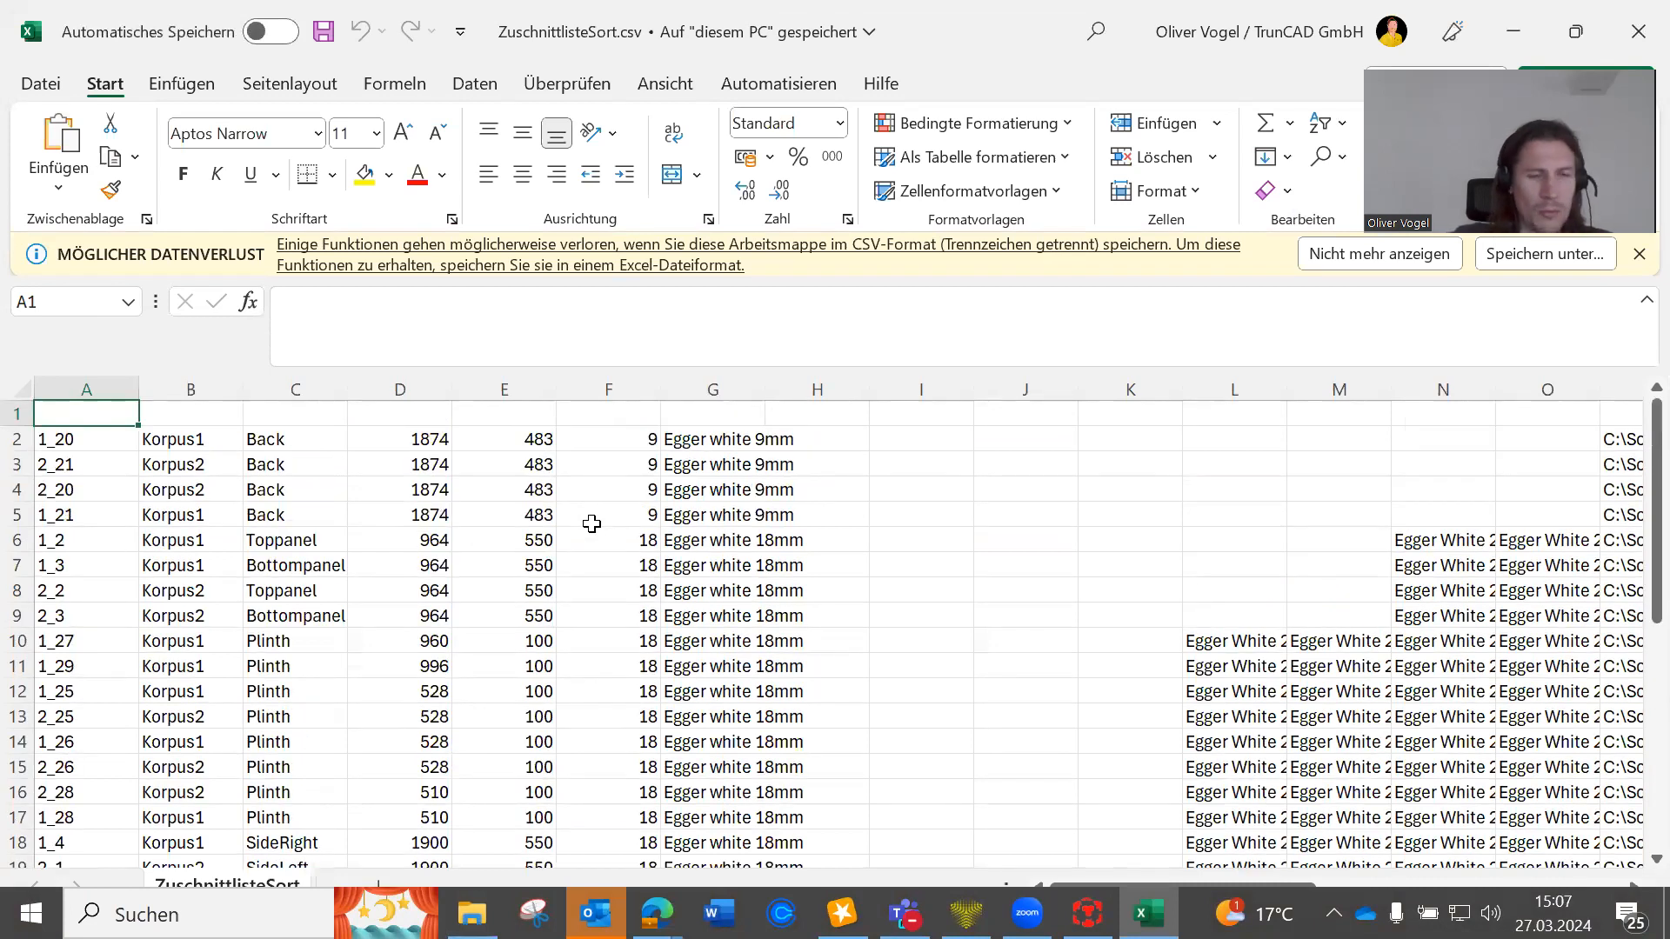
scroll(591, 522, down, 5)
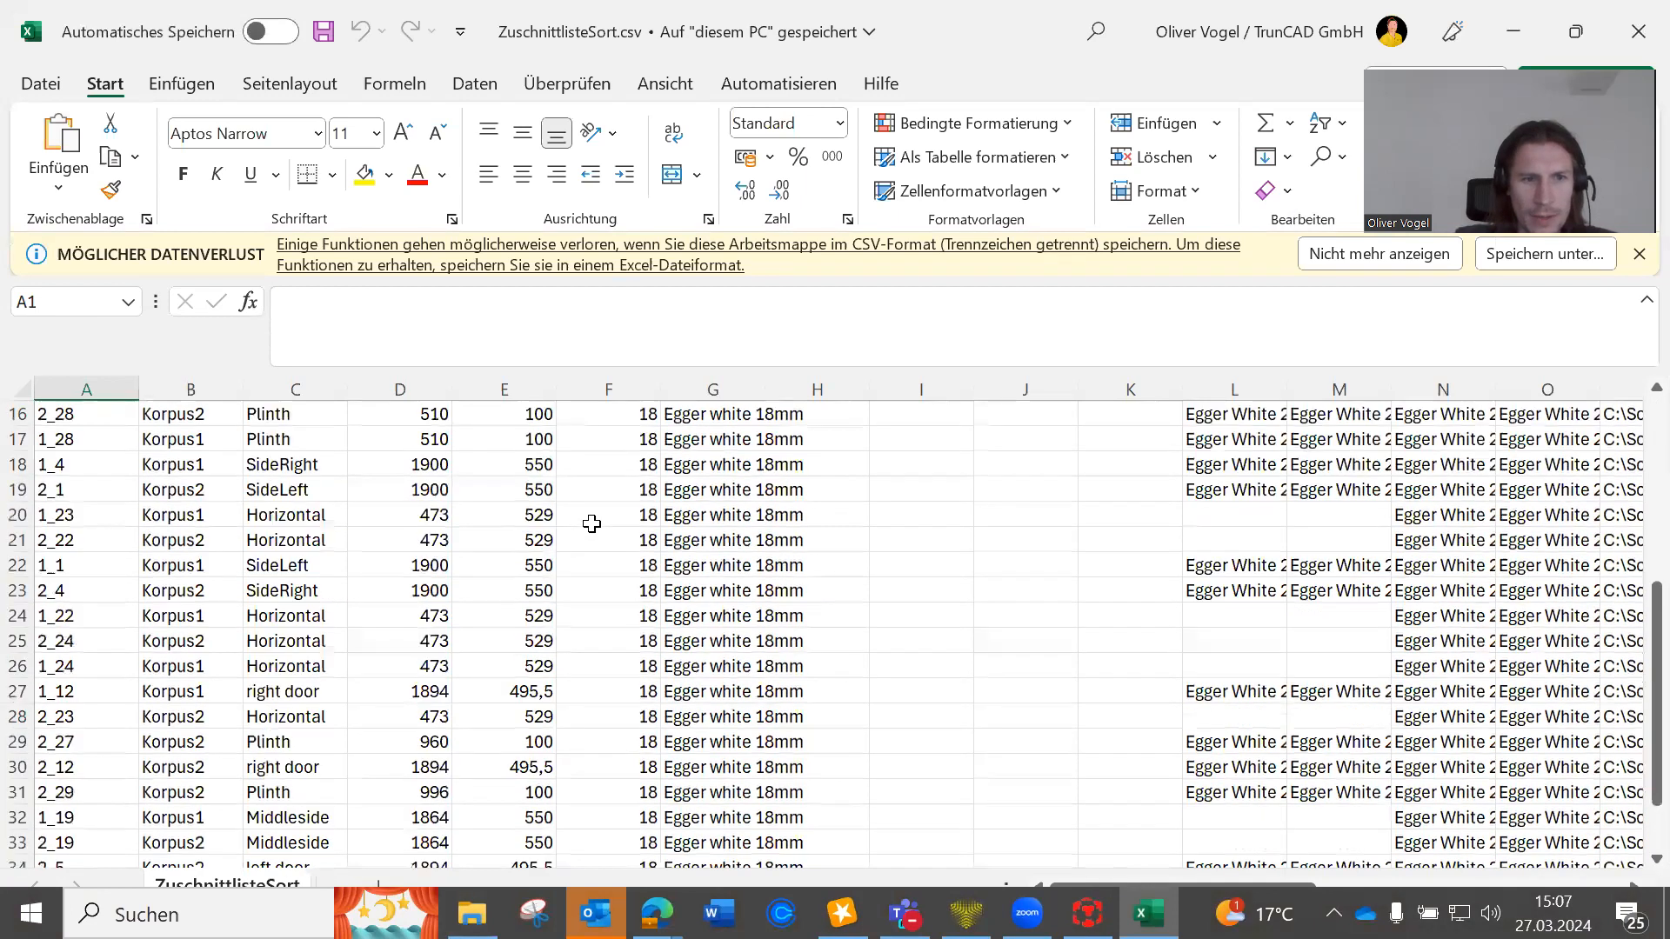
scroll(591, 522, down, 1)
scroll(591, 522, up, 4)
scroll(591, 523, down, 4)
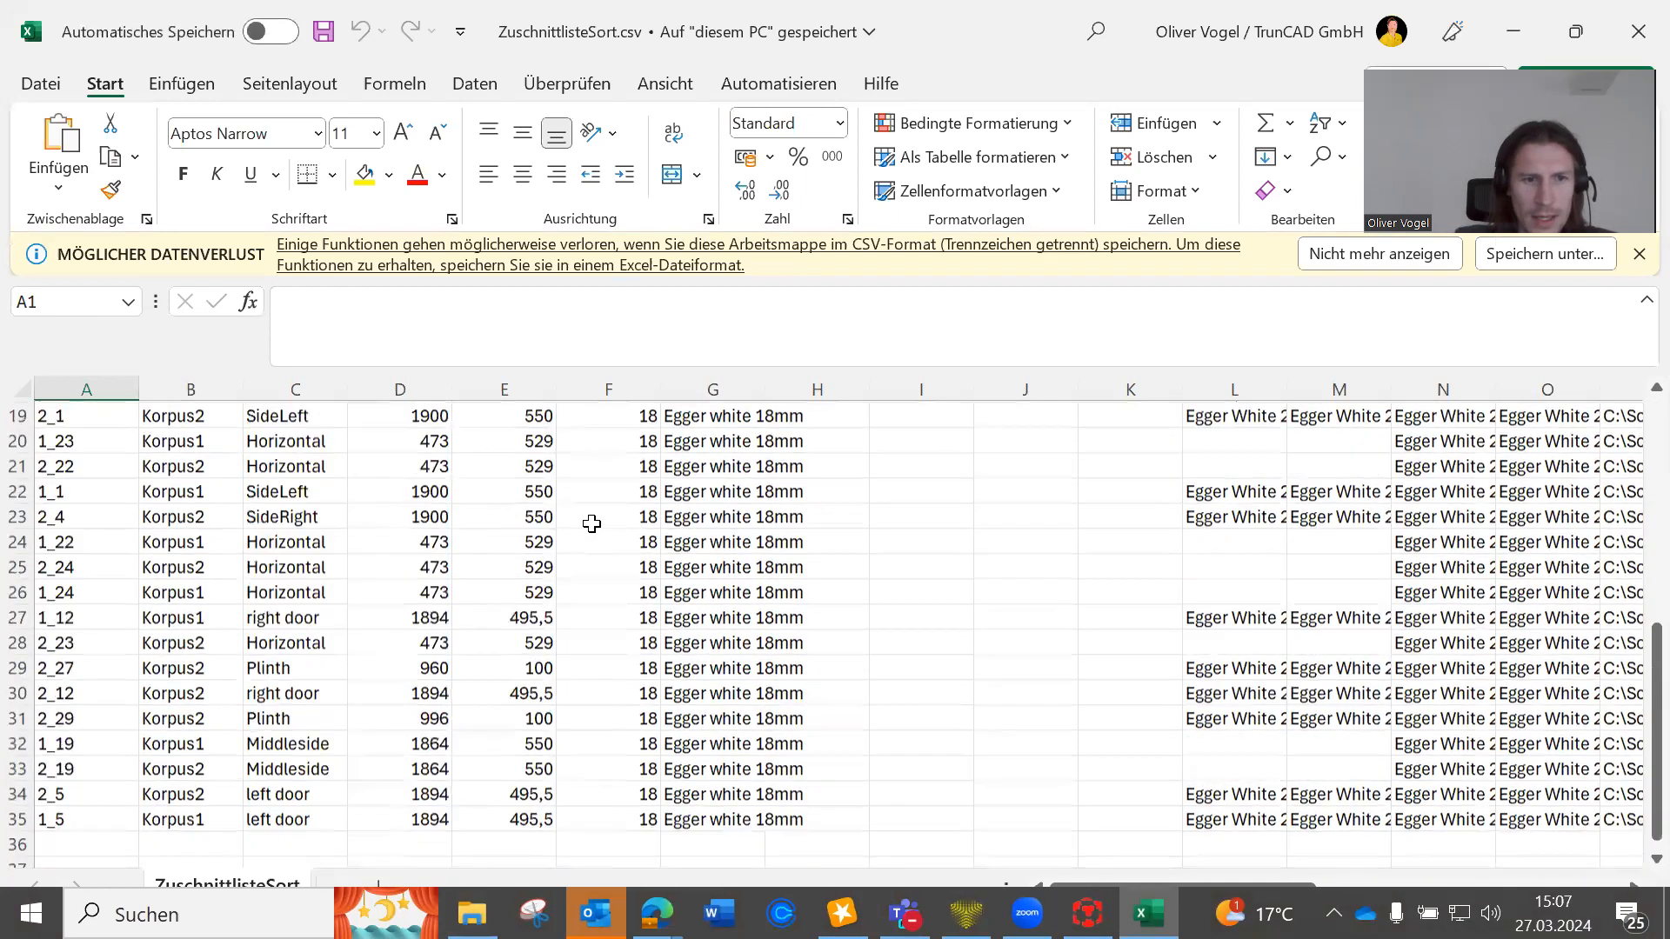
scroll(591, 523, up, 1)
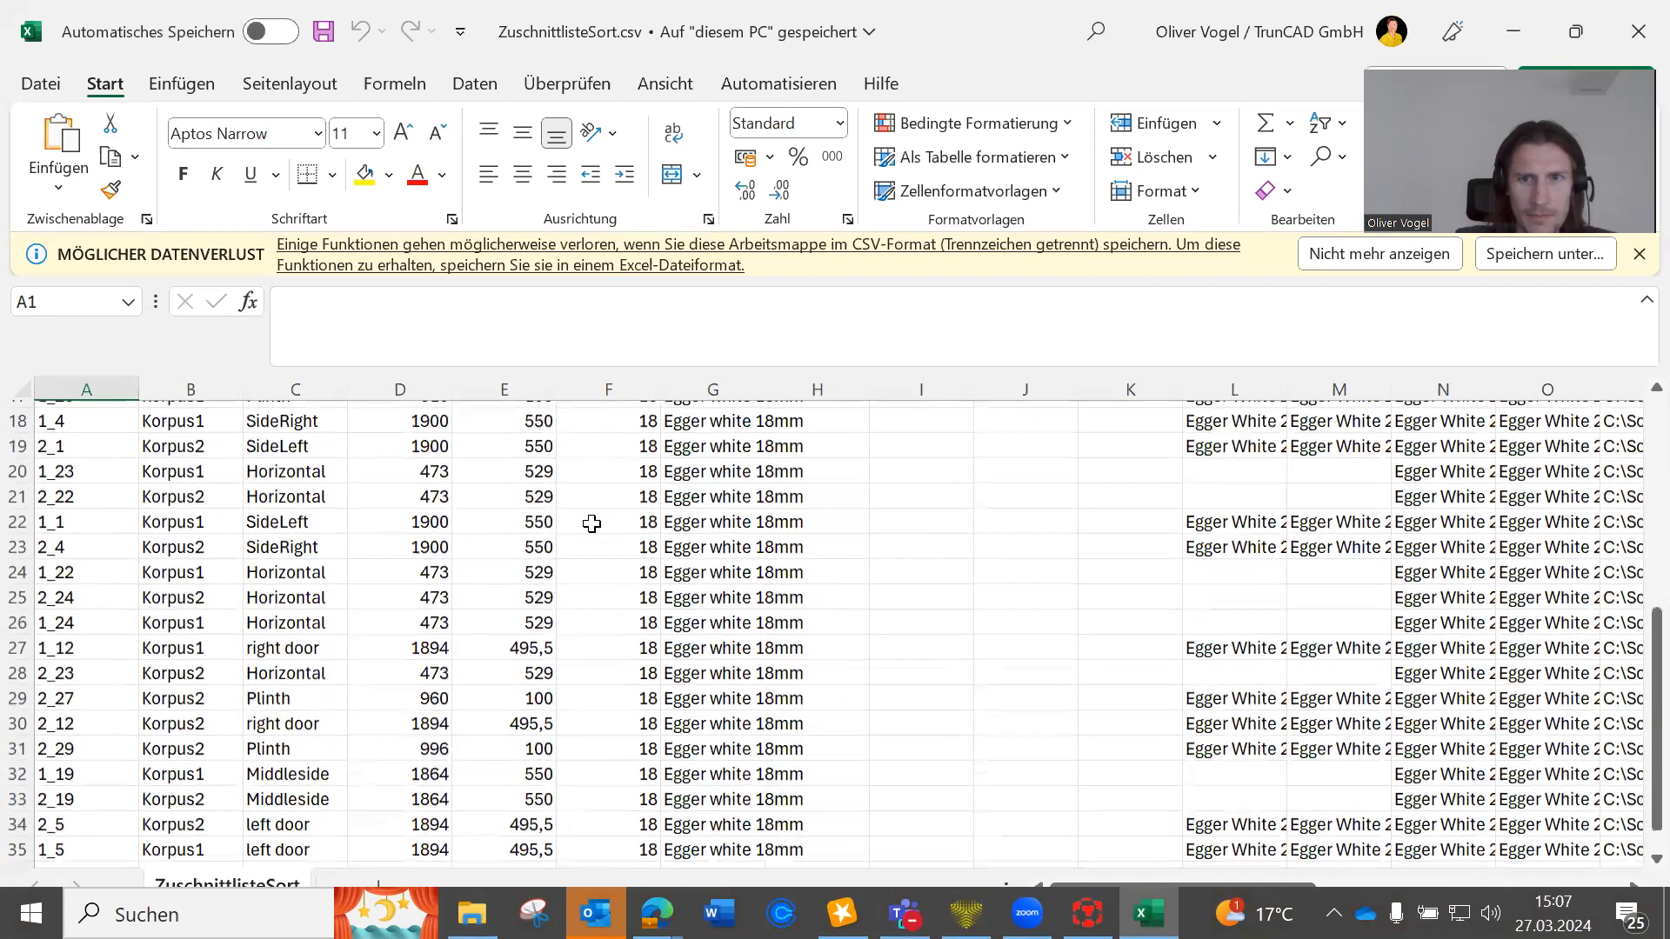
scroll(592, 523, up, 5)
scroll(591, 523, up, 1)
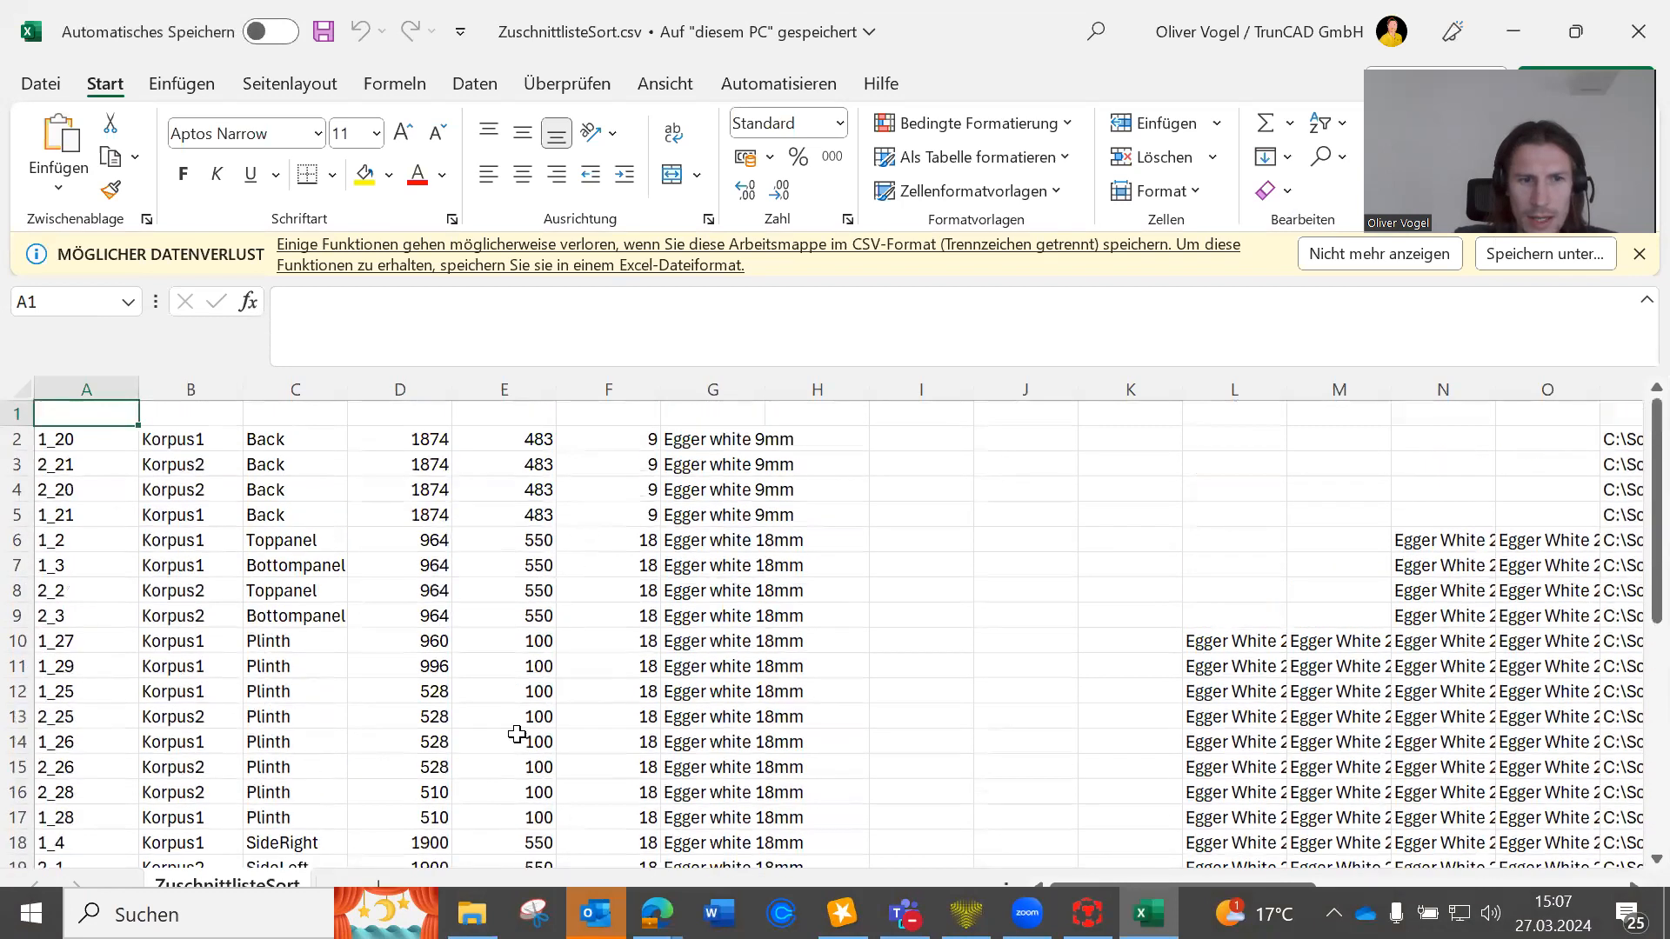
scroll(758, 514, down, 4)
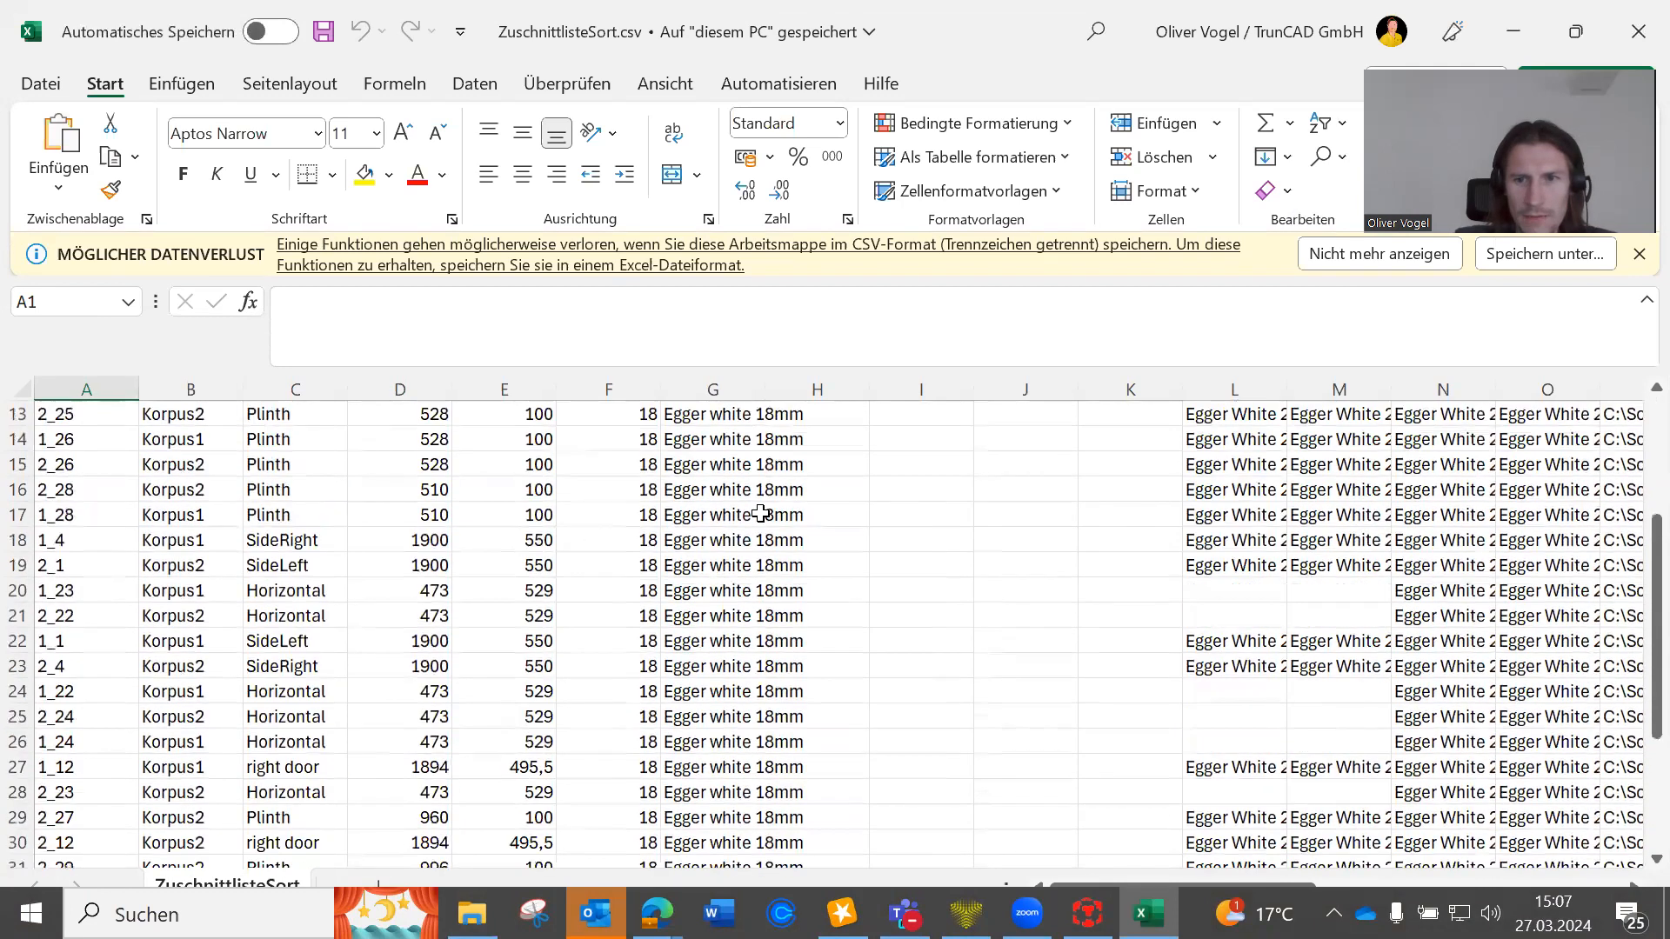
scroll(761, 514, down, 5)
Step: Widen column V of the cutting list and examine its program paths together with the neighbouring columns
drag(1143, 882, 1509, 884)
scroll(981, 668, up, 7)
scroll(981, 668, up, 2)
scroll(981, 668, down, 7)
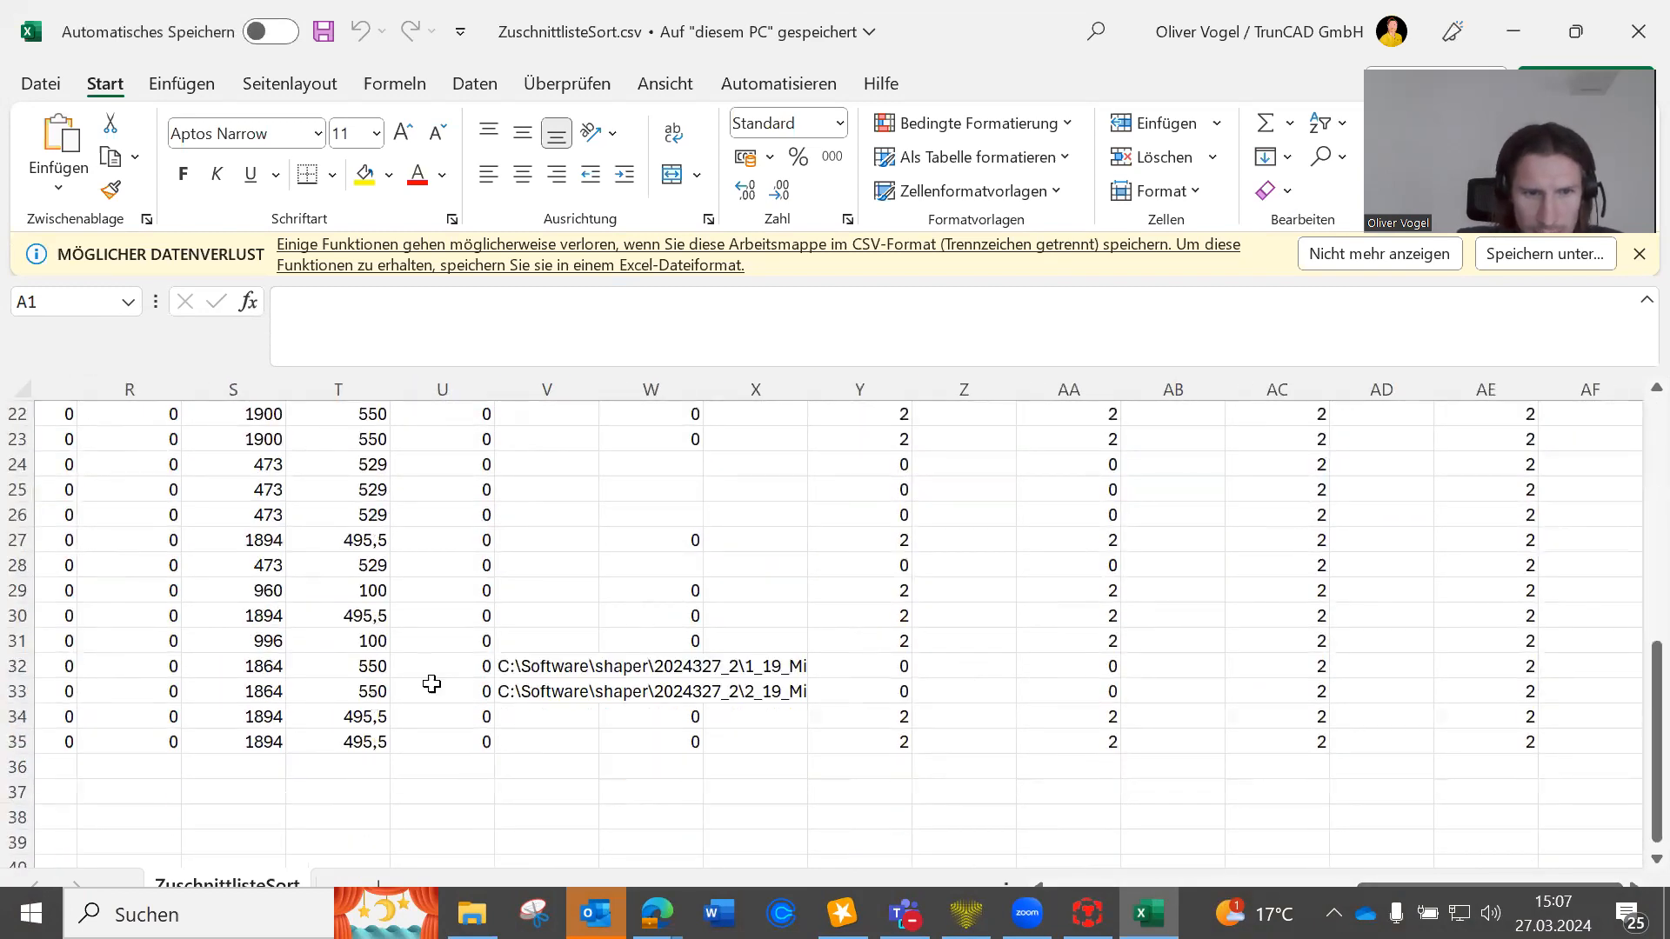
drag(600, 398, 953, 394)
scroll(896, 483, up, 7)
scroll(904, 491, down, 7)
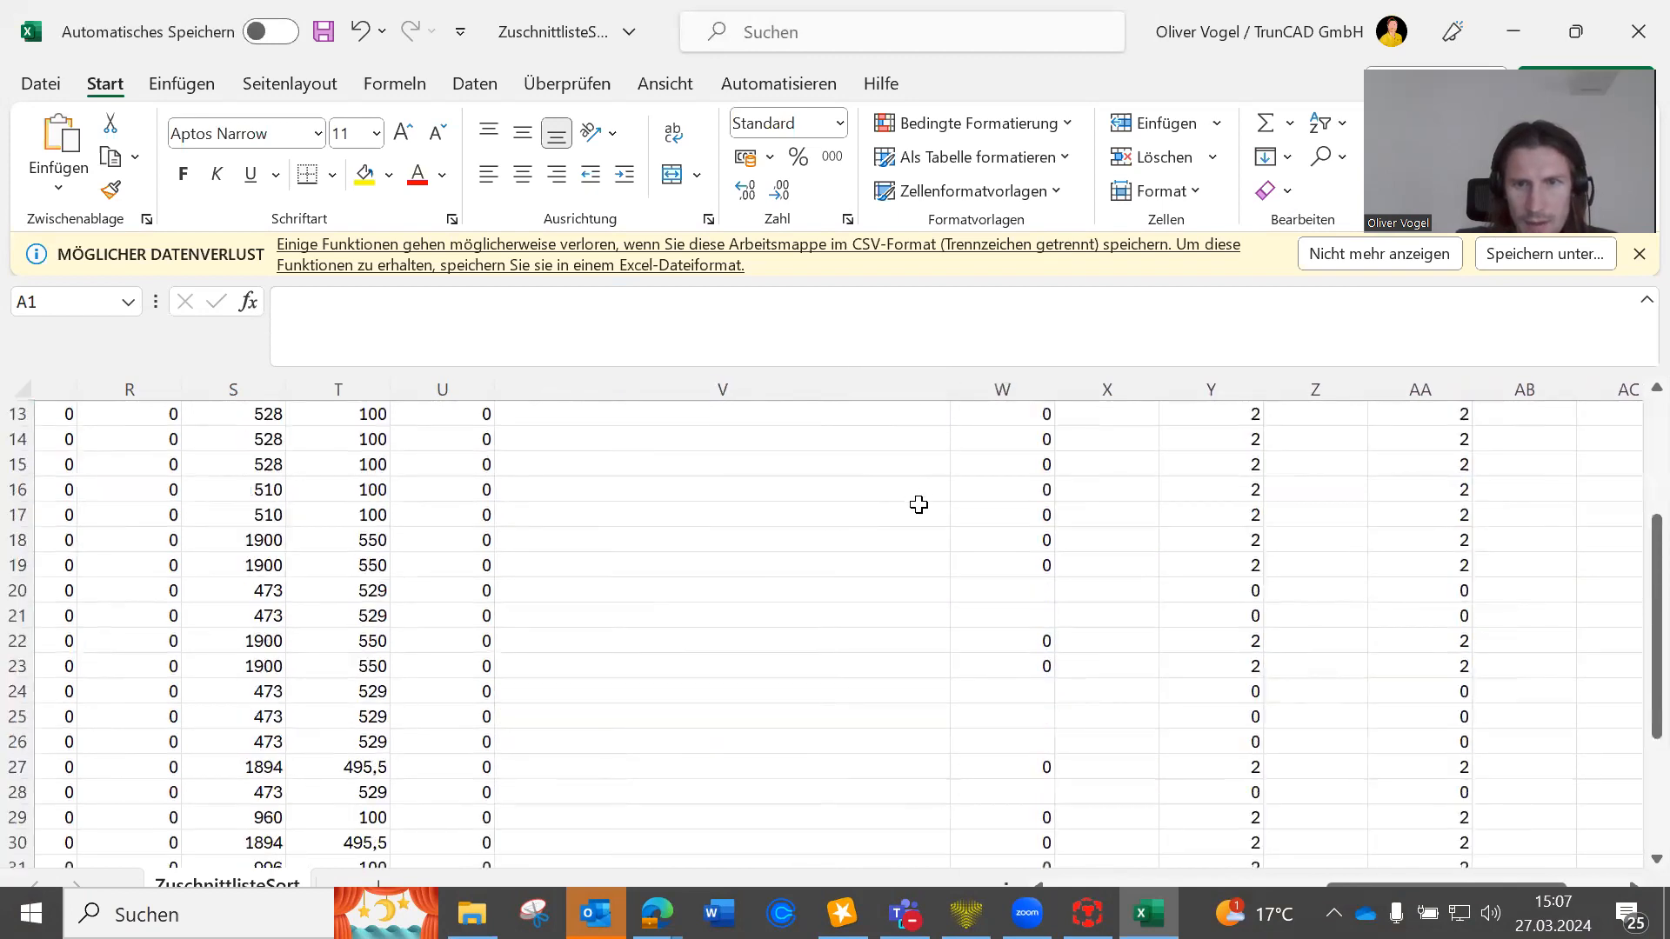
scroll(1116, 558, up, 7)
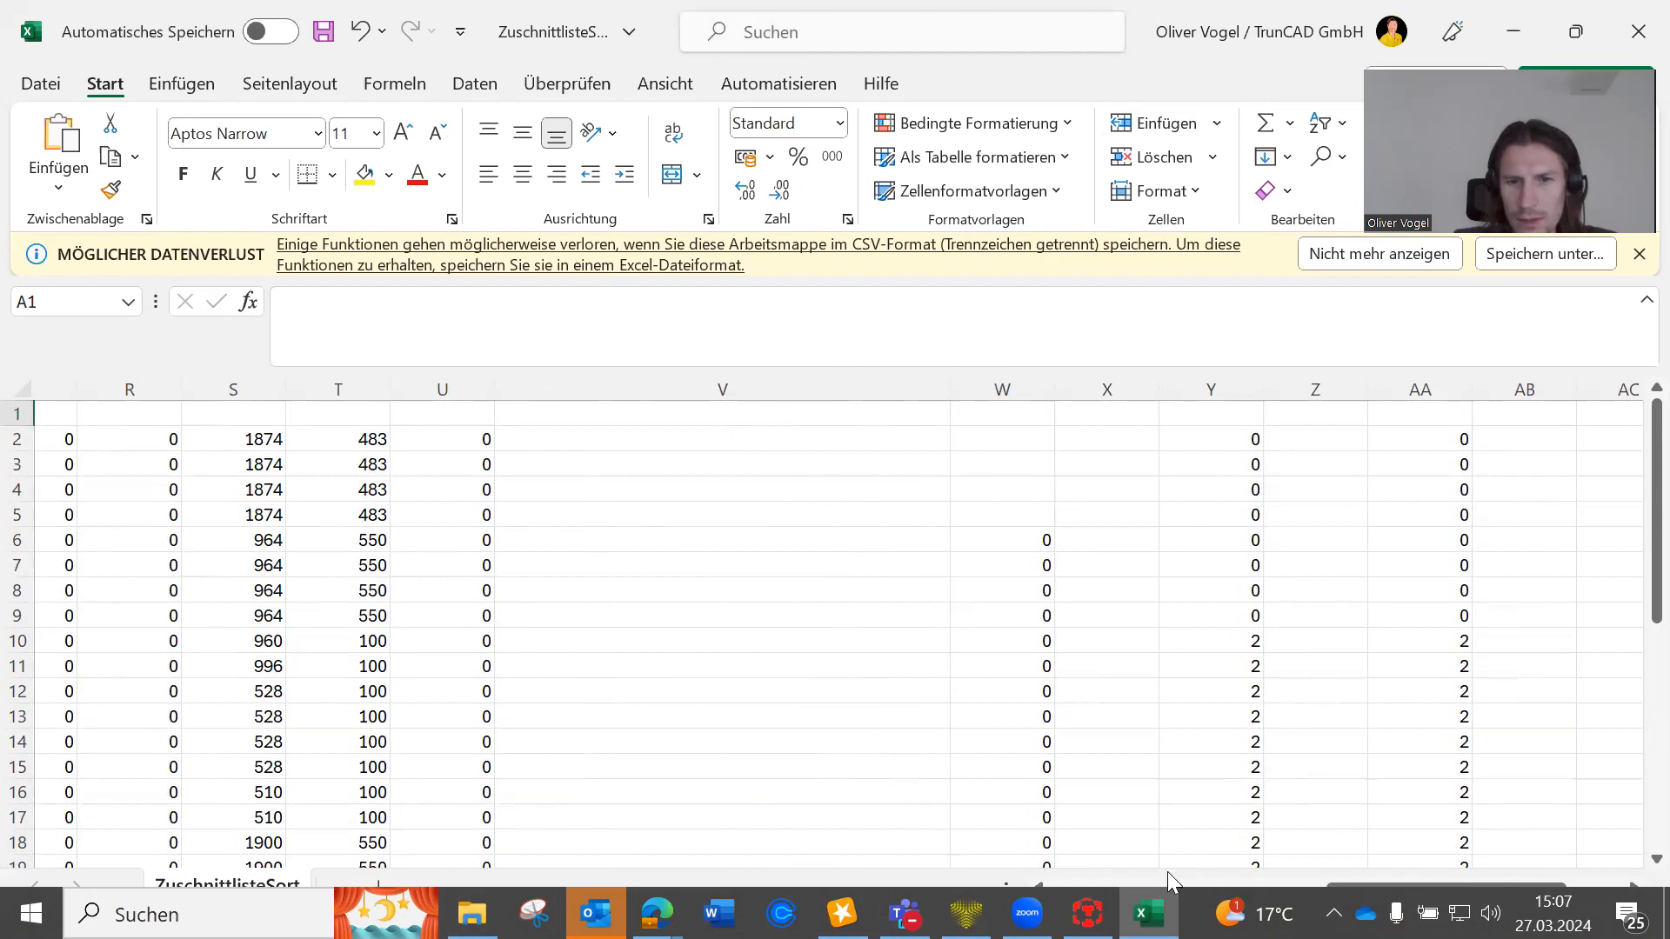
Step: Switch to TrunCAD and try to start TrunOPT while the cutting list is still open in Excel
click(1087, 913)
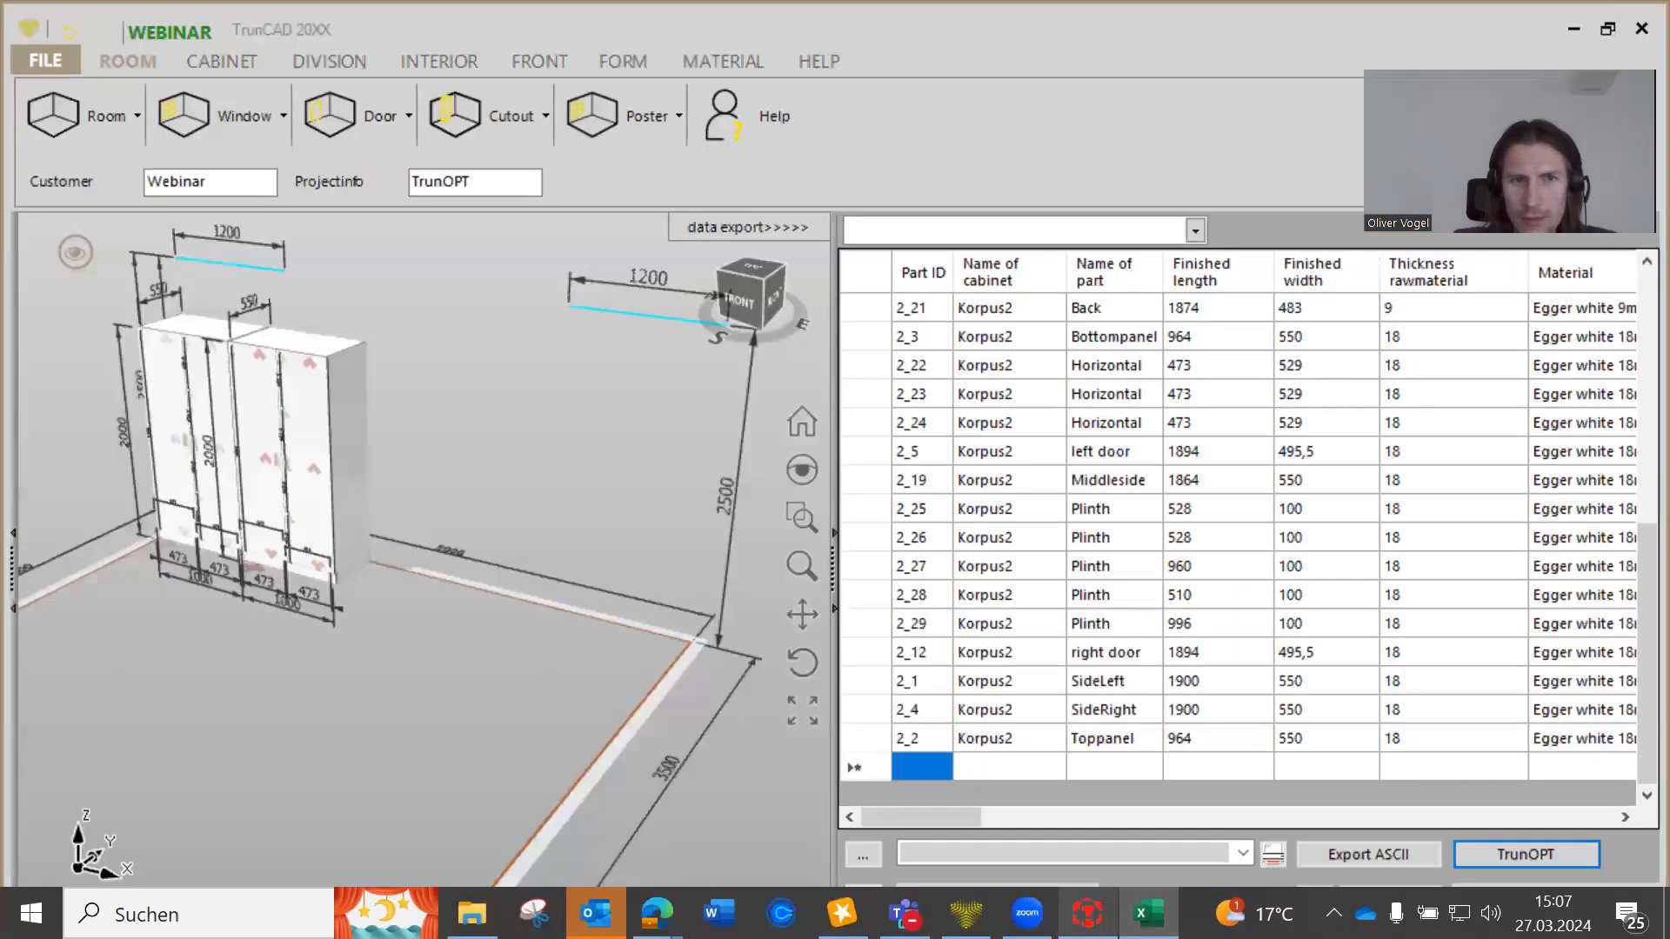
click(1478, 850)
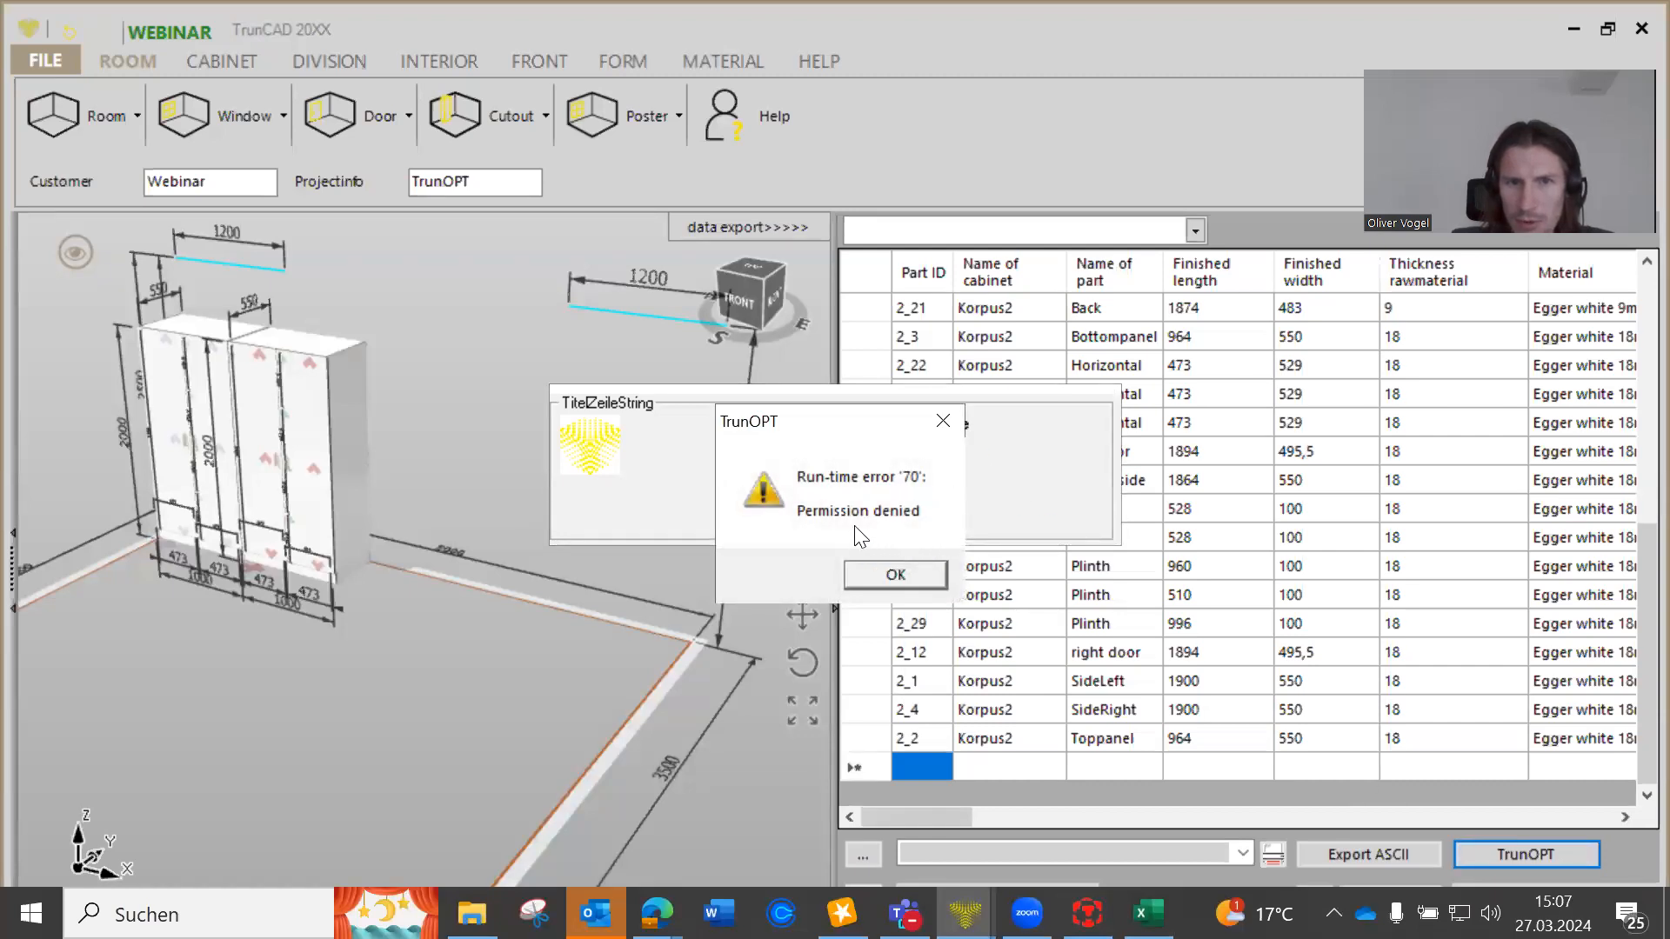
click(895, 575)
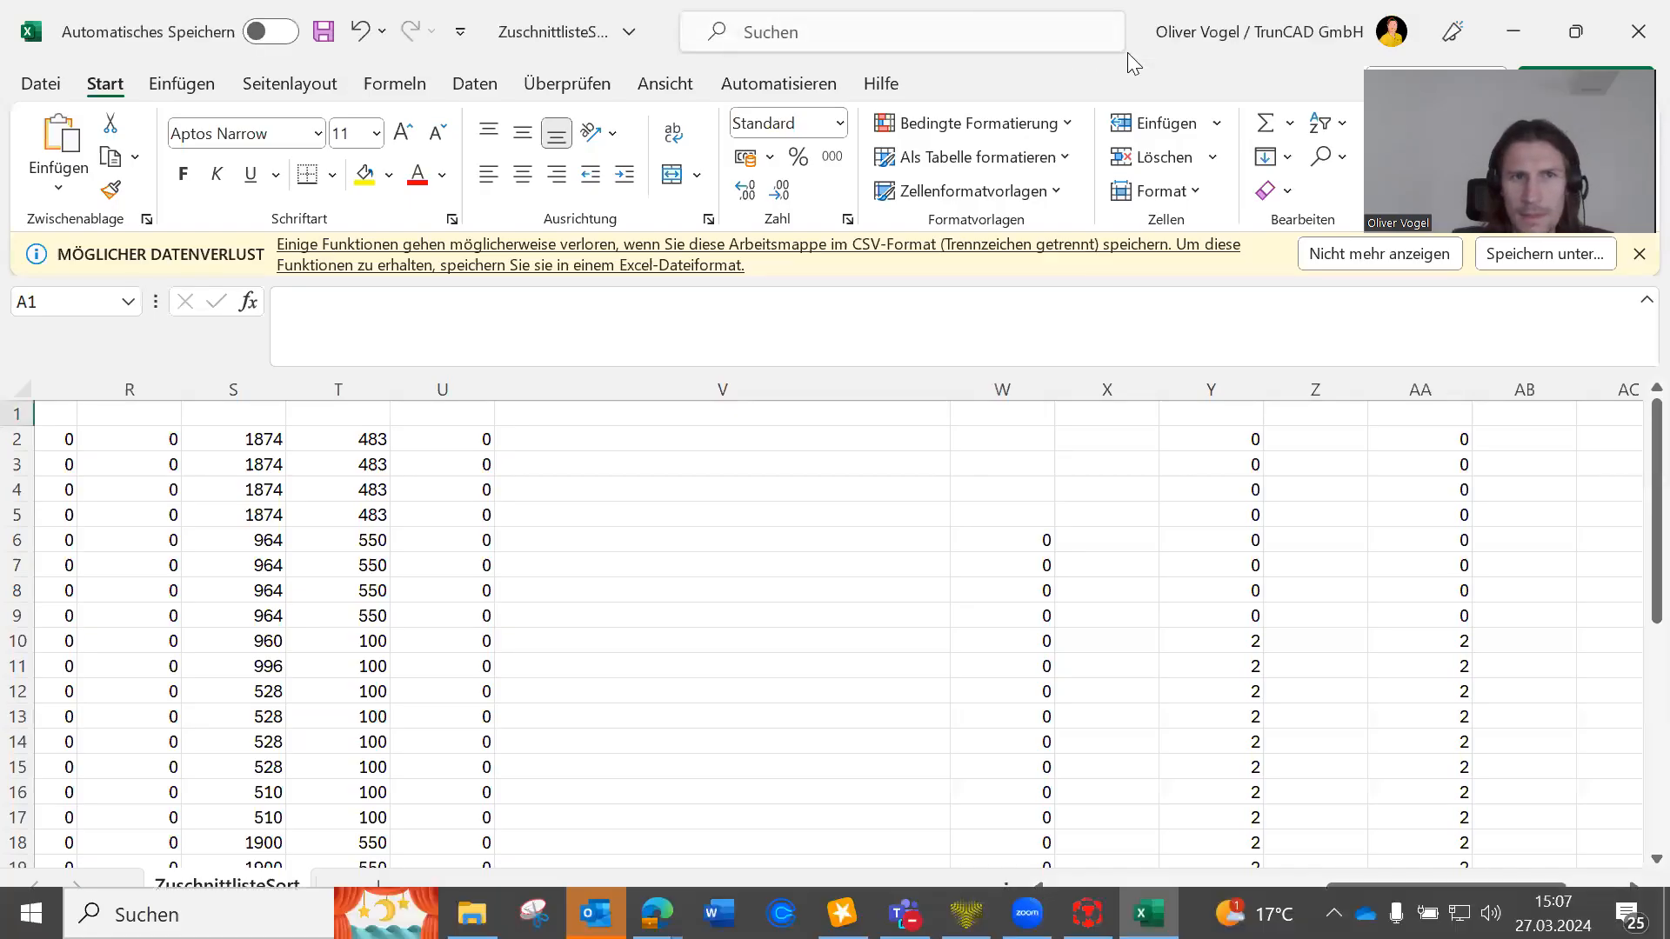
Step: Return to ZuschnittlisteSort.csv in Excel and close it without saving the changes
double_click(1130, 56)
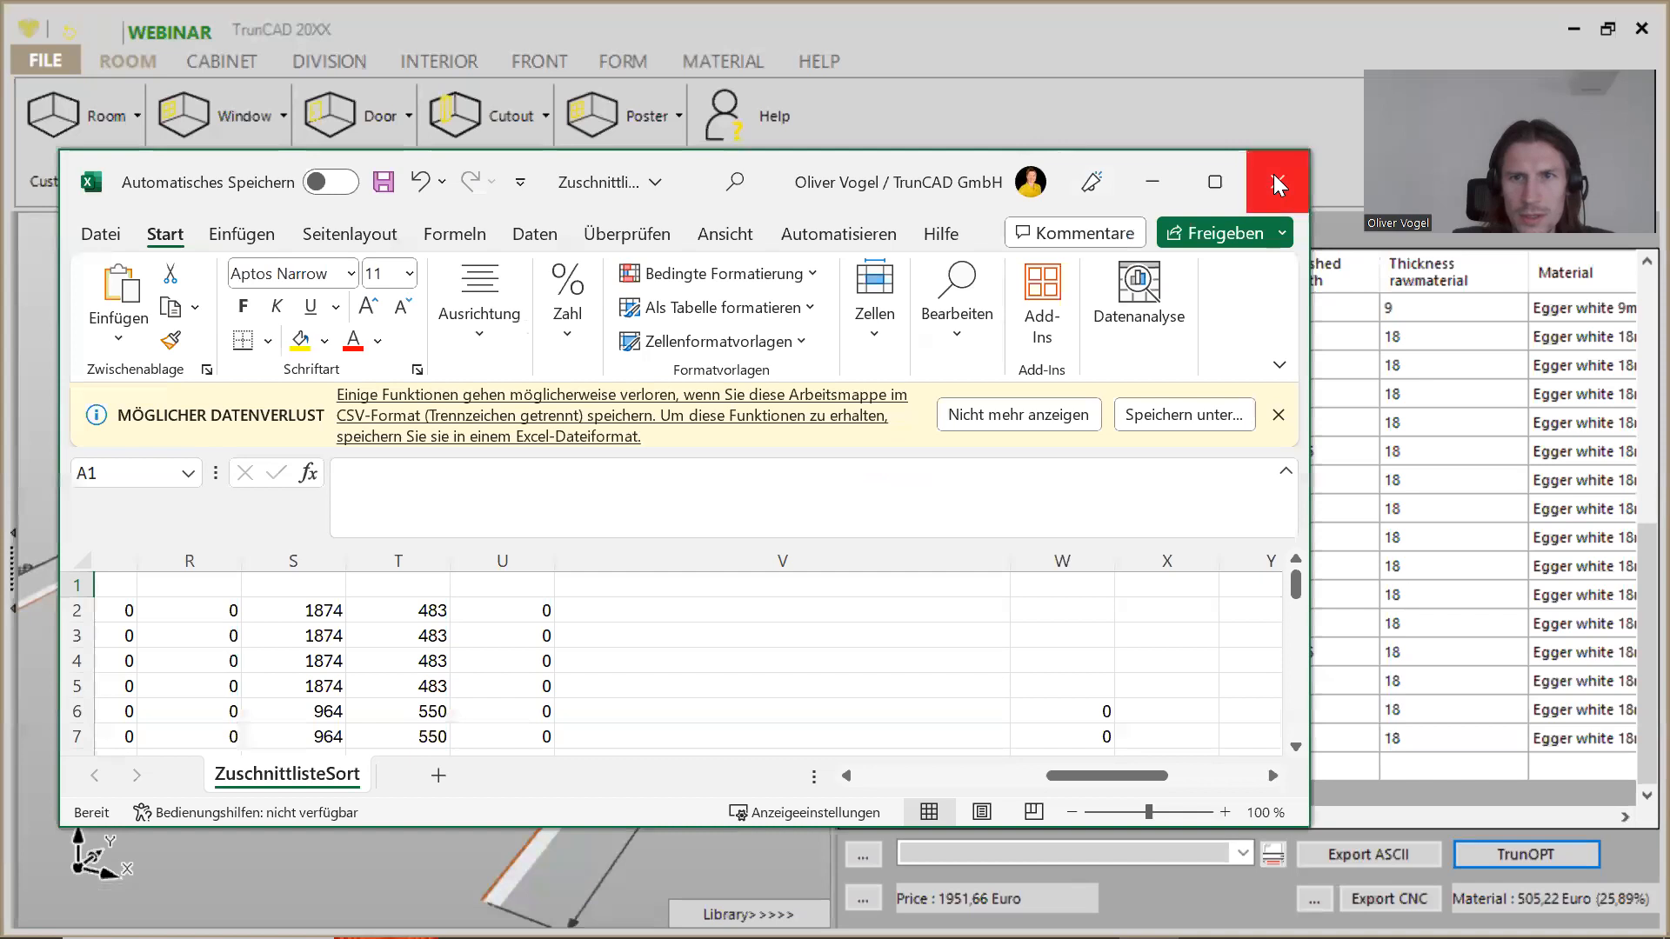
click(1273, 178)
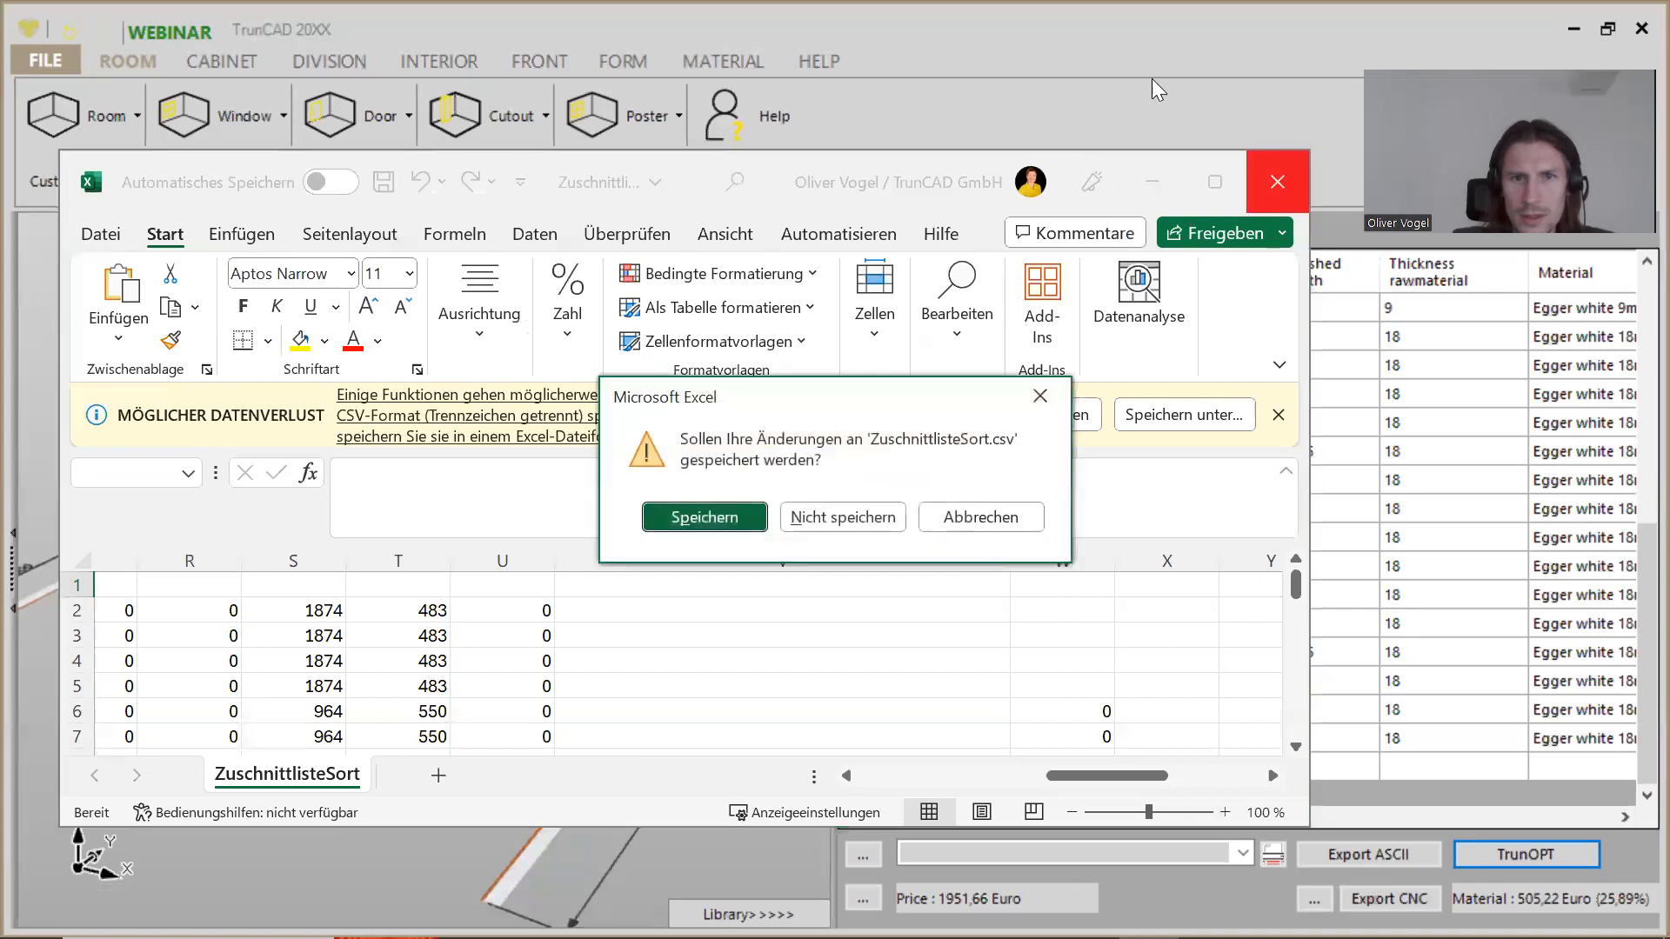
click(841, 517)
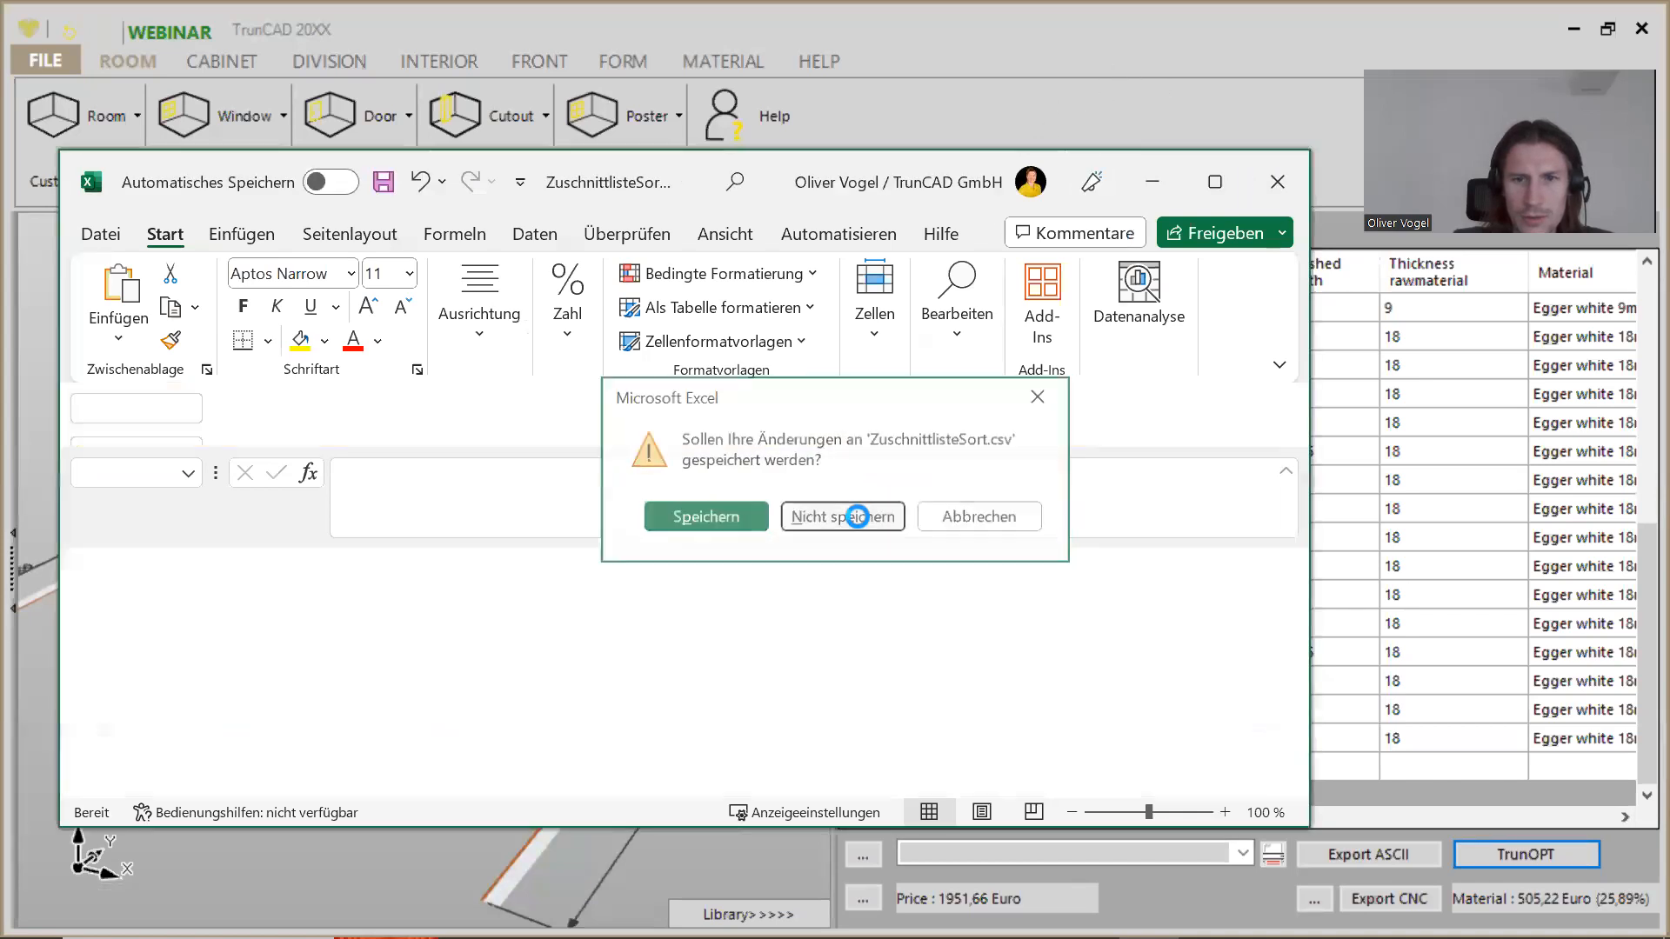
Step: Add a third cabinet 1000 mm wide directly beside the two existing wardrobes
scroll(432, 578, up, 5)
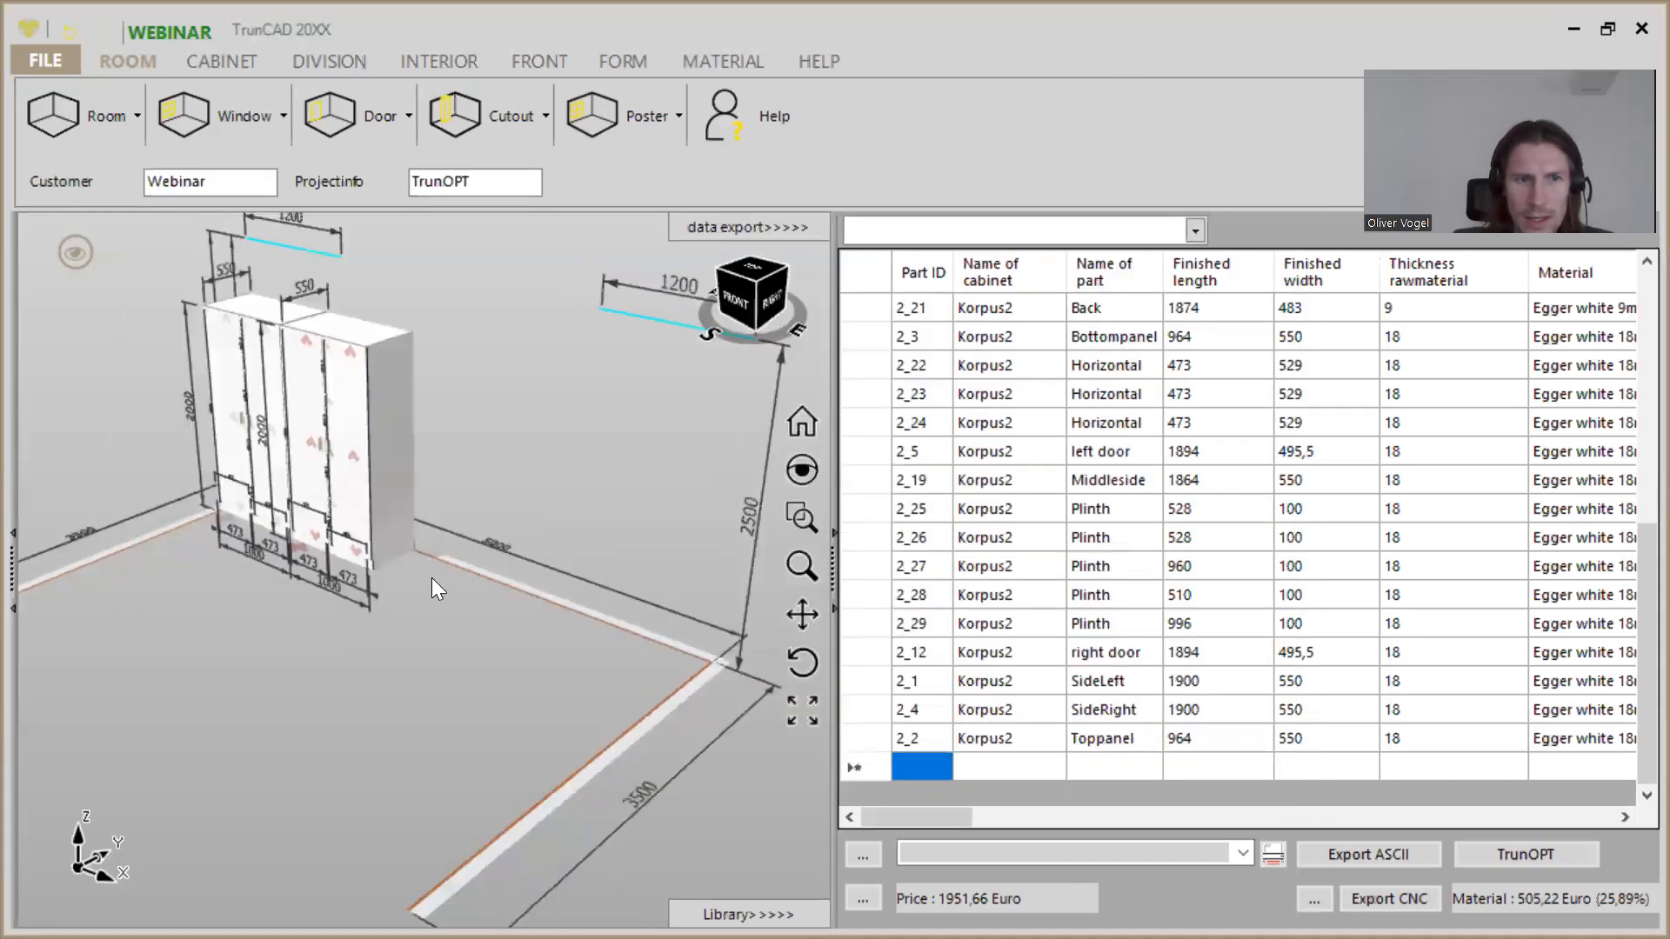
right_click(407, 536)
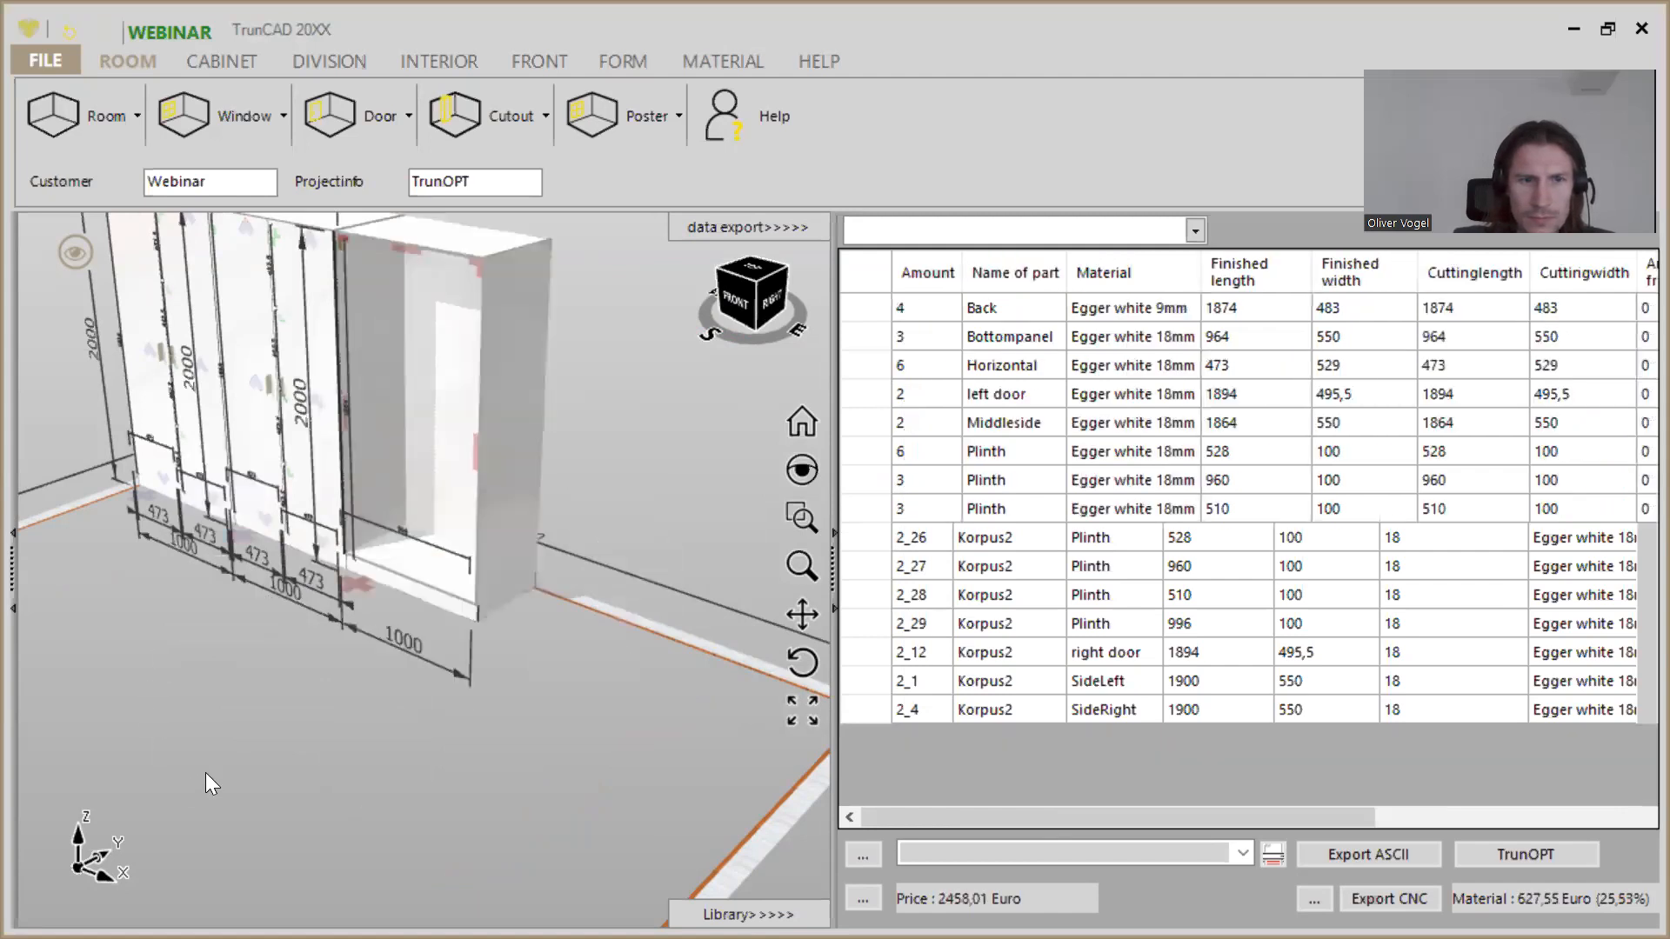
Step: Run TrunOPT for the three cabinets, page through the cutting plans to the last one, and decline printing the labels
click(1471, 854)
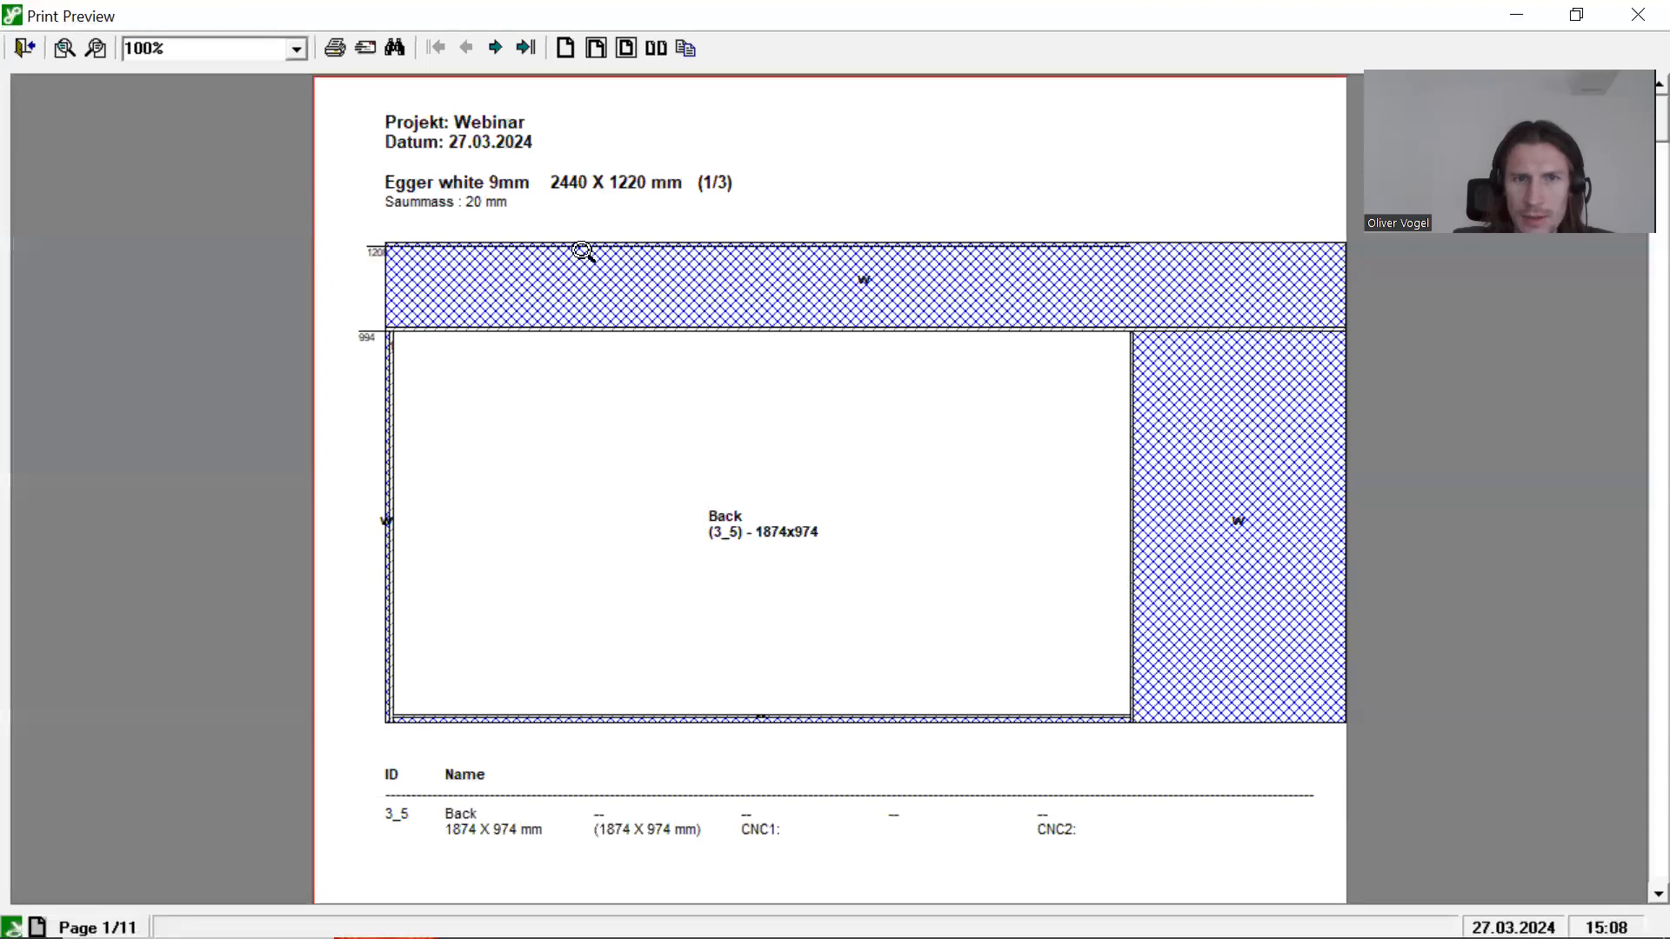
click(487, 45)
click(487, 46)
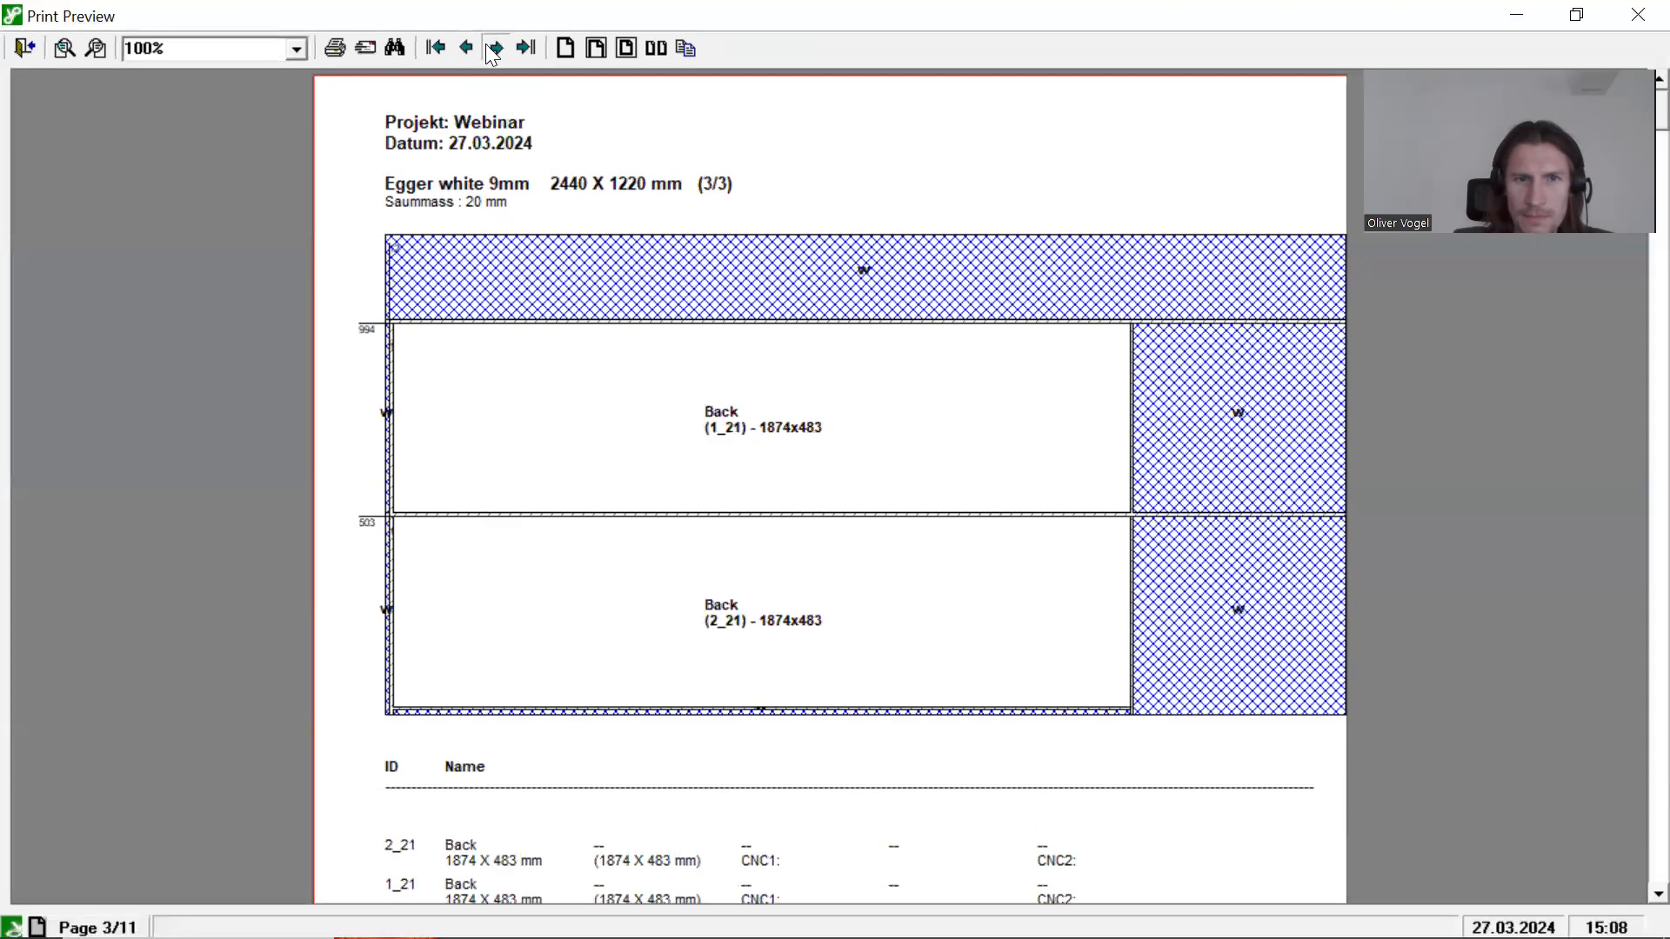
click(487, 46)
click(487, 46)
click(487, 46)
click(487, 45)
click(487, 45)
click(487, 45)
click(487, 45)
click(487, 45)
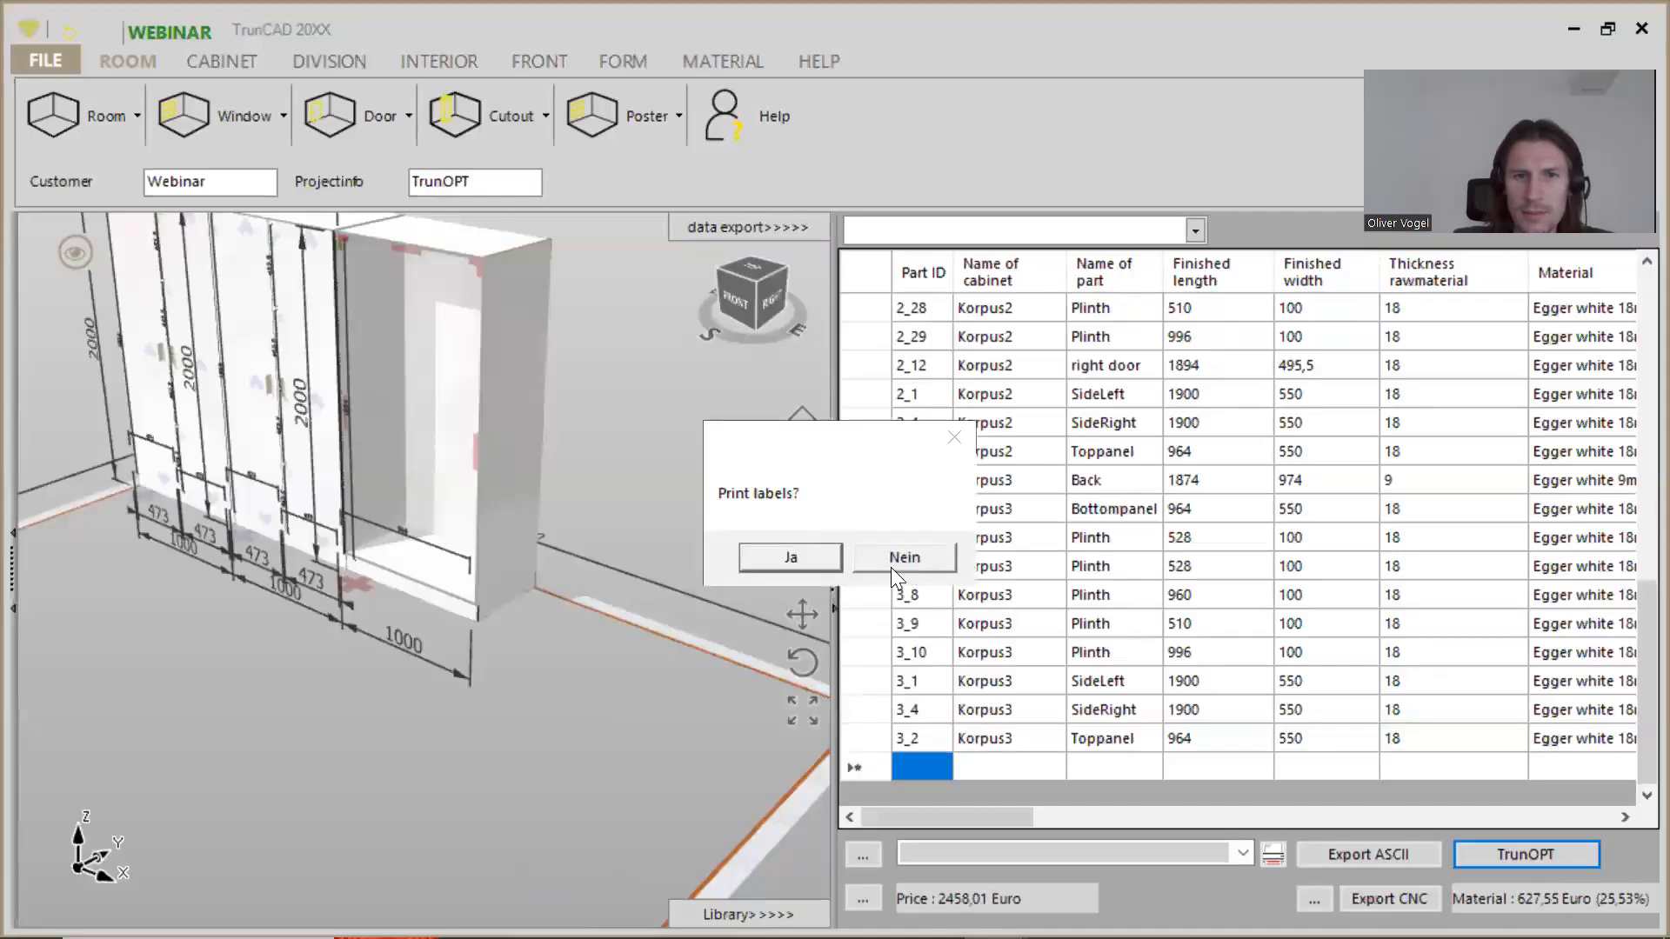
click(902, 562)
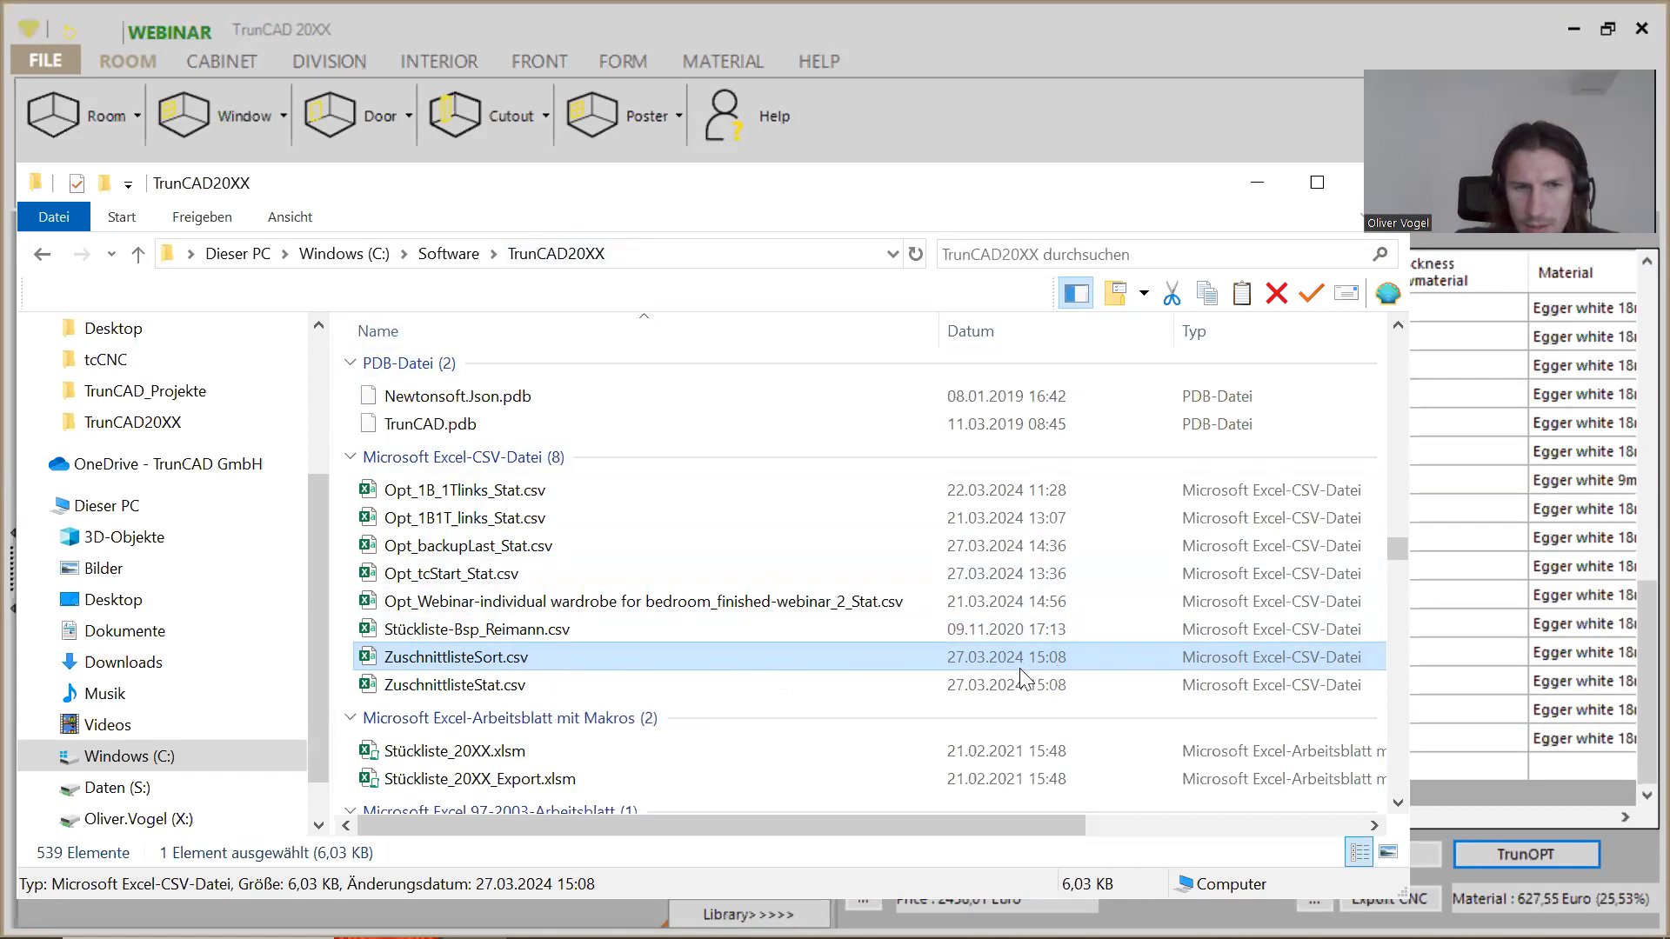
Step: Reopen ZuschnittlisteSort.csv from the TrunCAD20XX folder, dismiss the conversion prompt, and maximize the Excel window
double_click(545, 659)
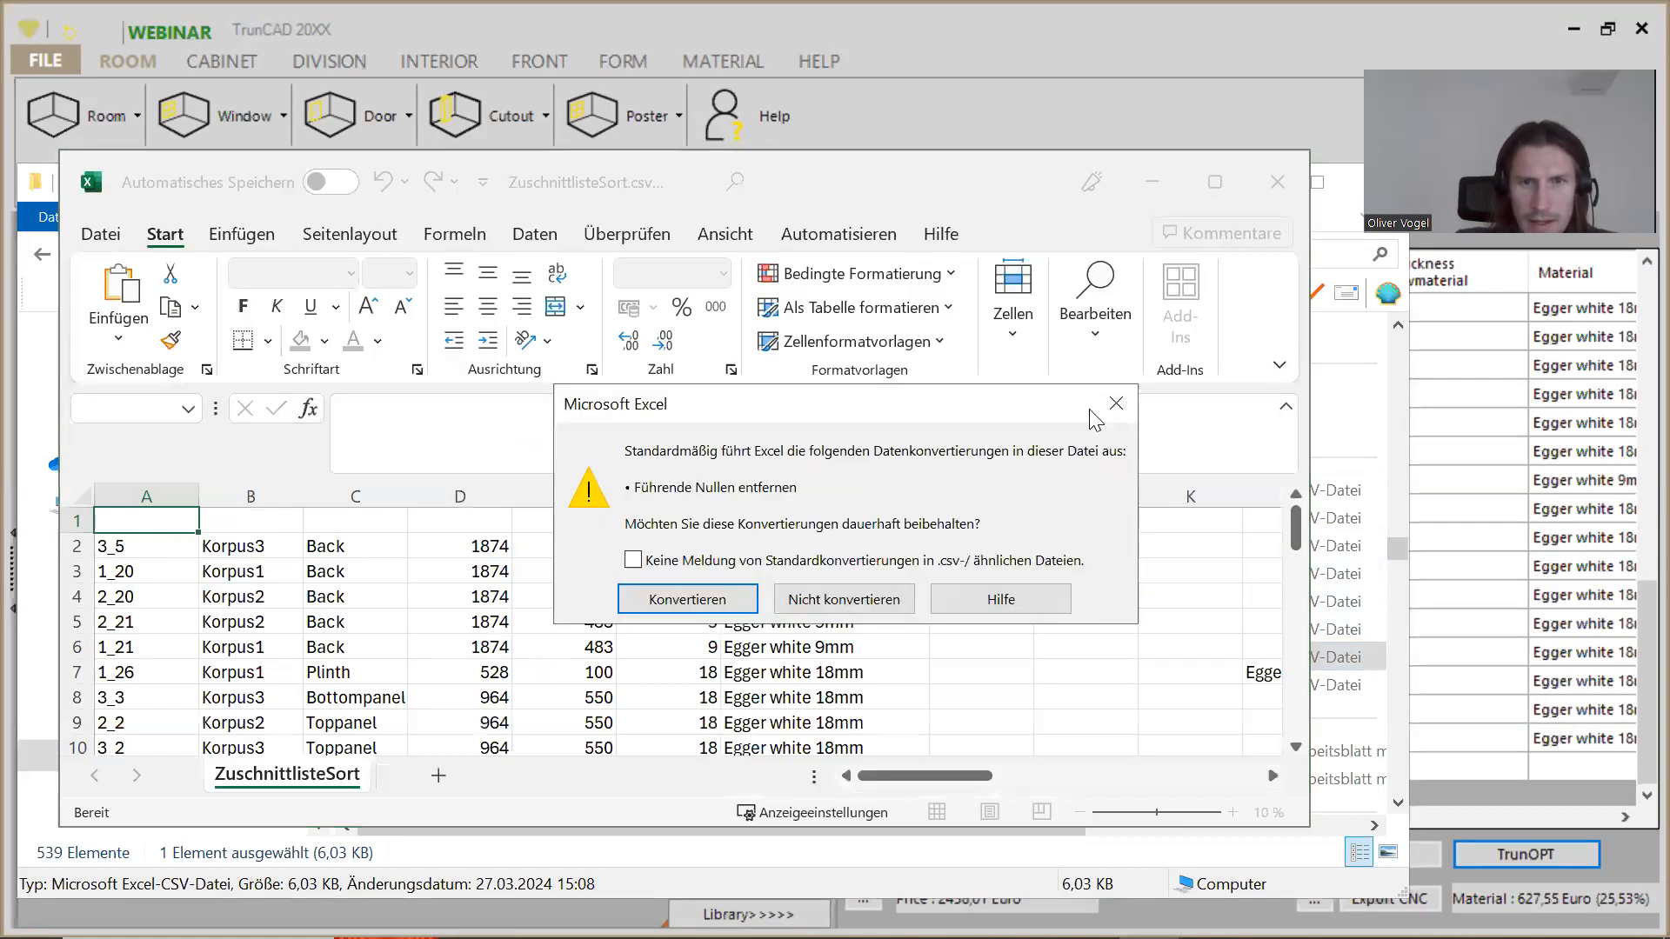
click(1115, 404)
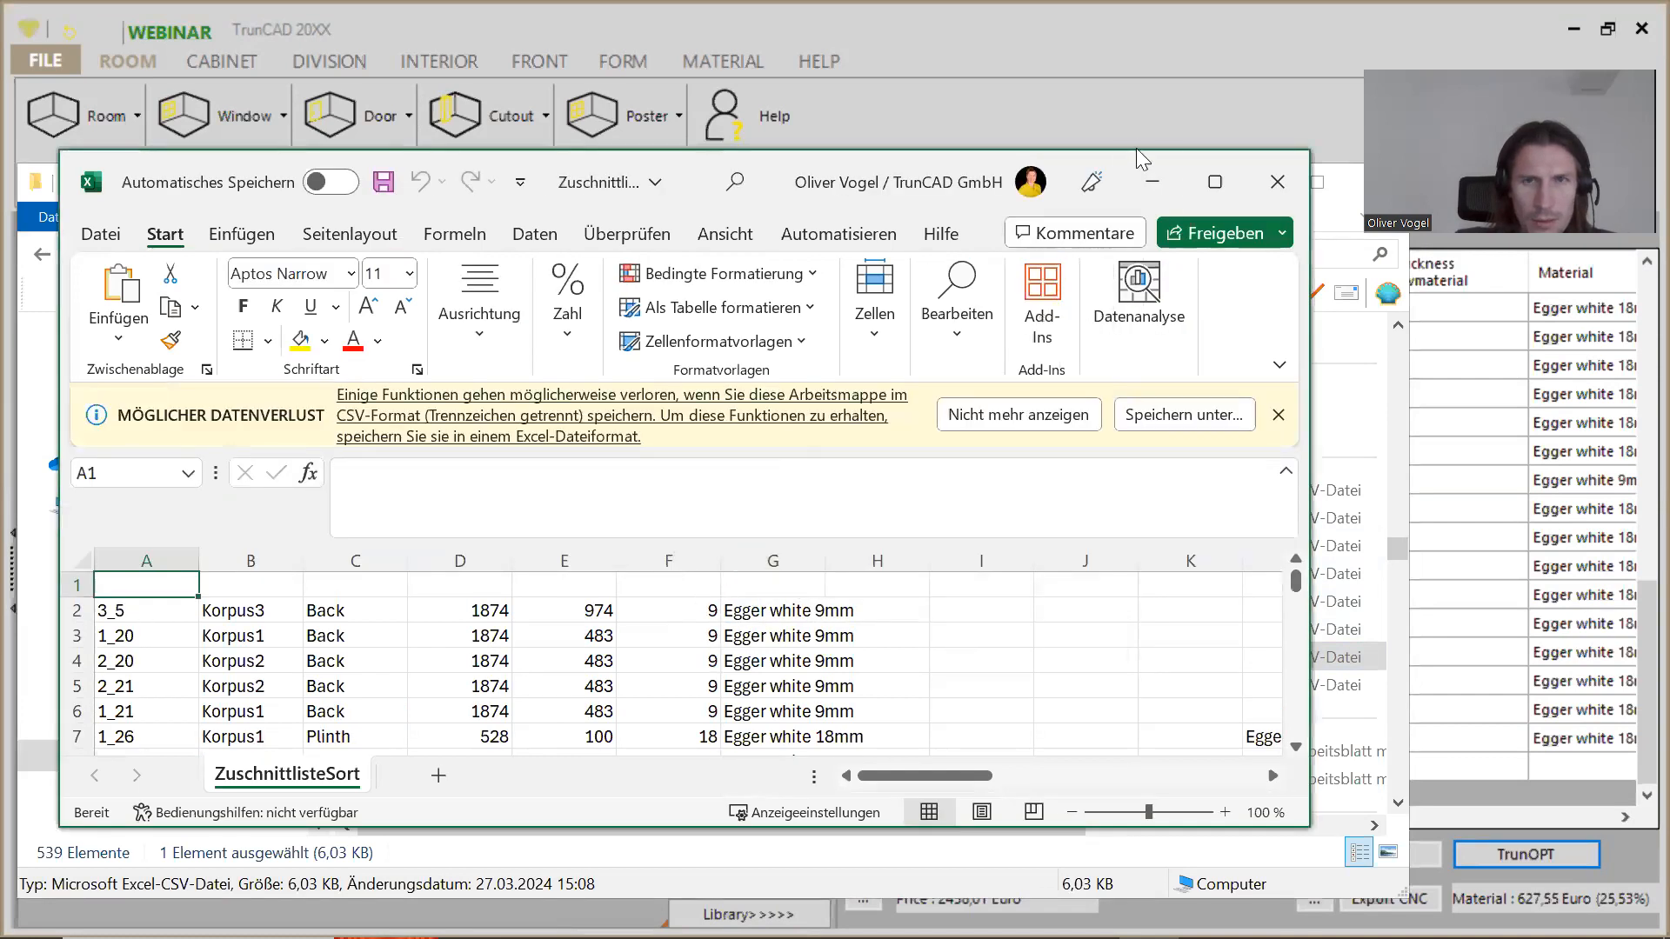
click(1215, 182)
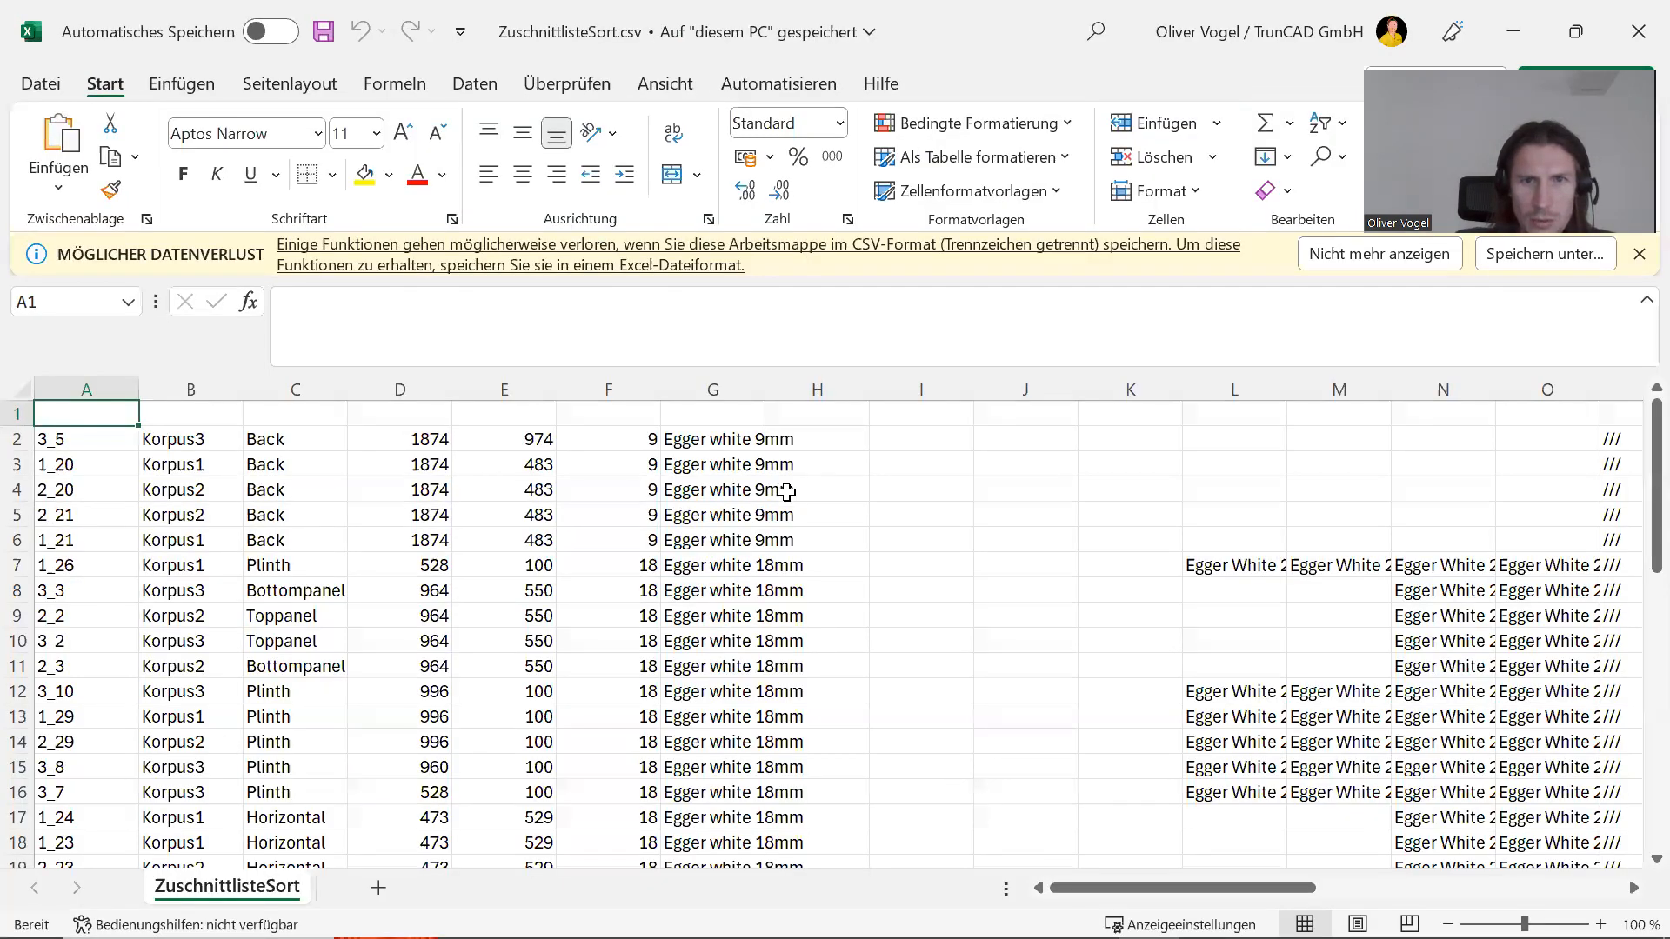
Step: Review the rows of the sorted cutting list, return to TrunCAD with Excel minimized, and collapse the data export table
scroll(788, 493, down, 5)
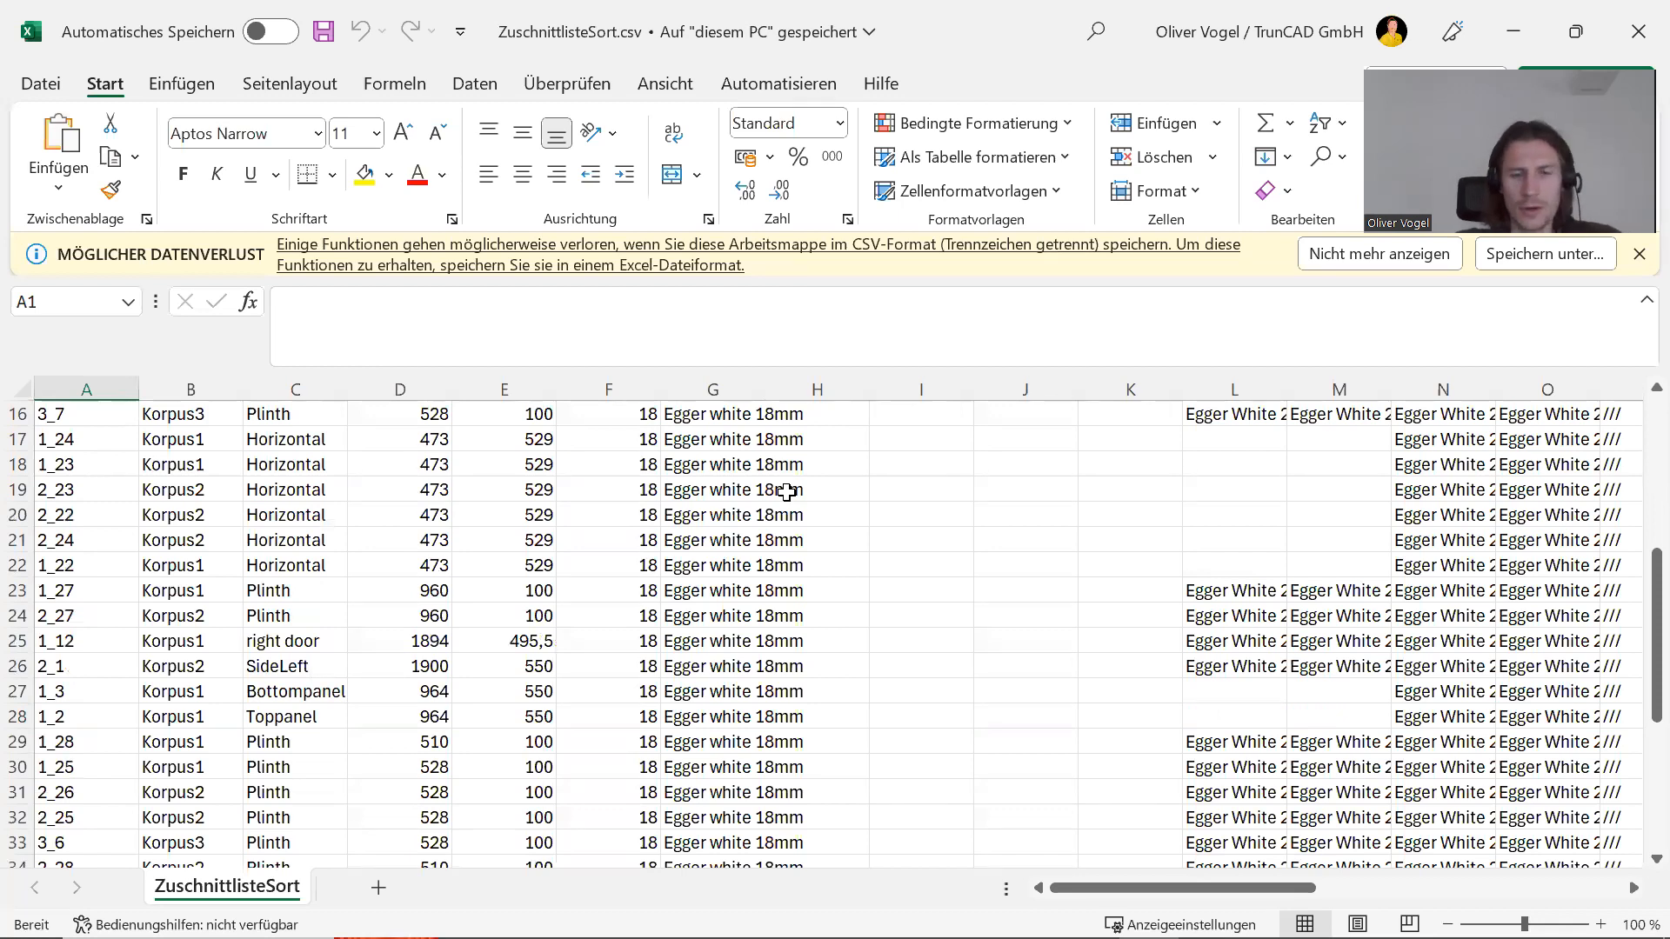
scroll(787, 493, down, 6)
scroll(783, 493, up, 9)
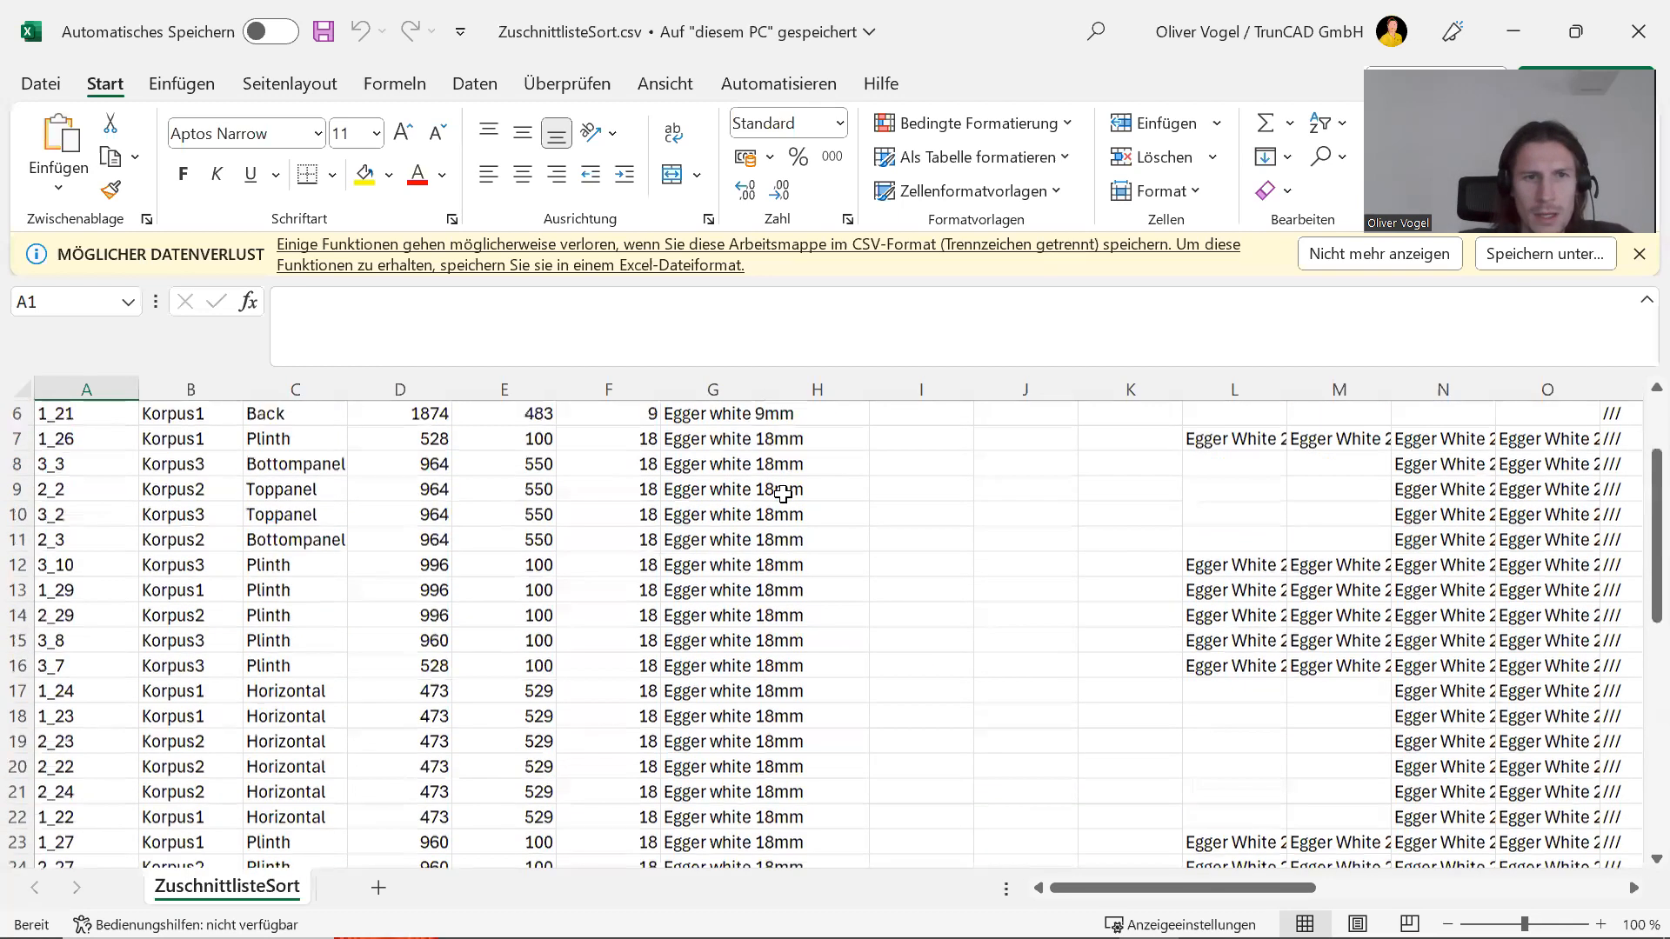
scroll(783, 493, up, 2)
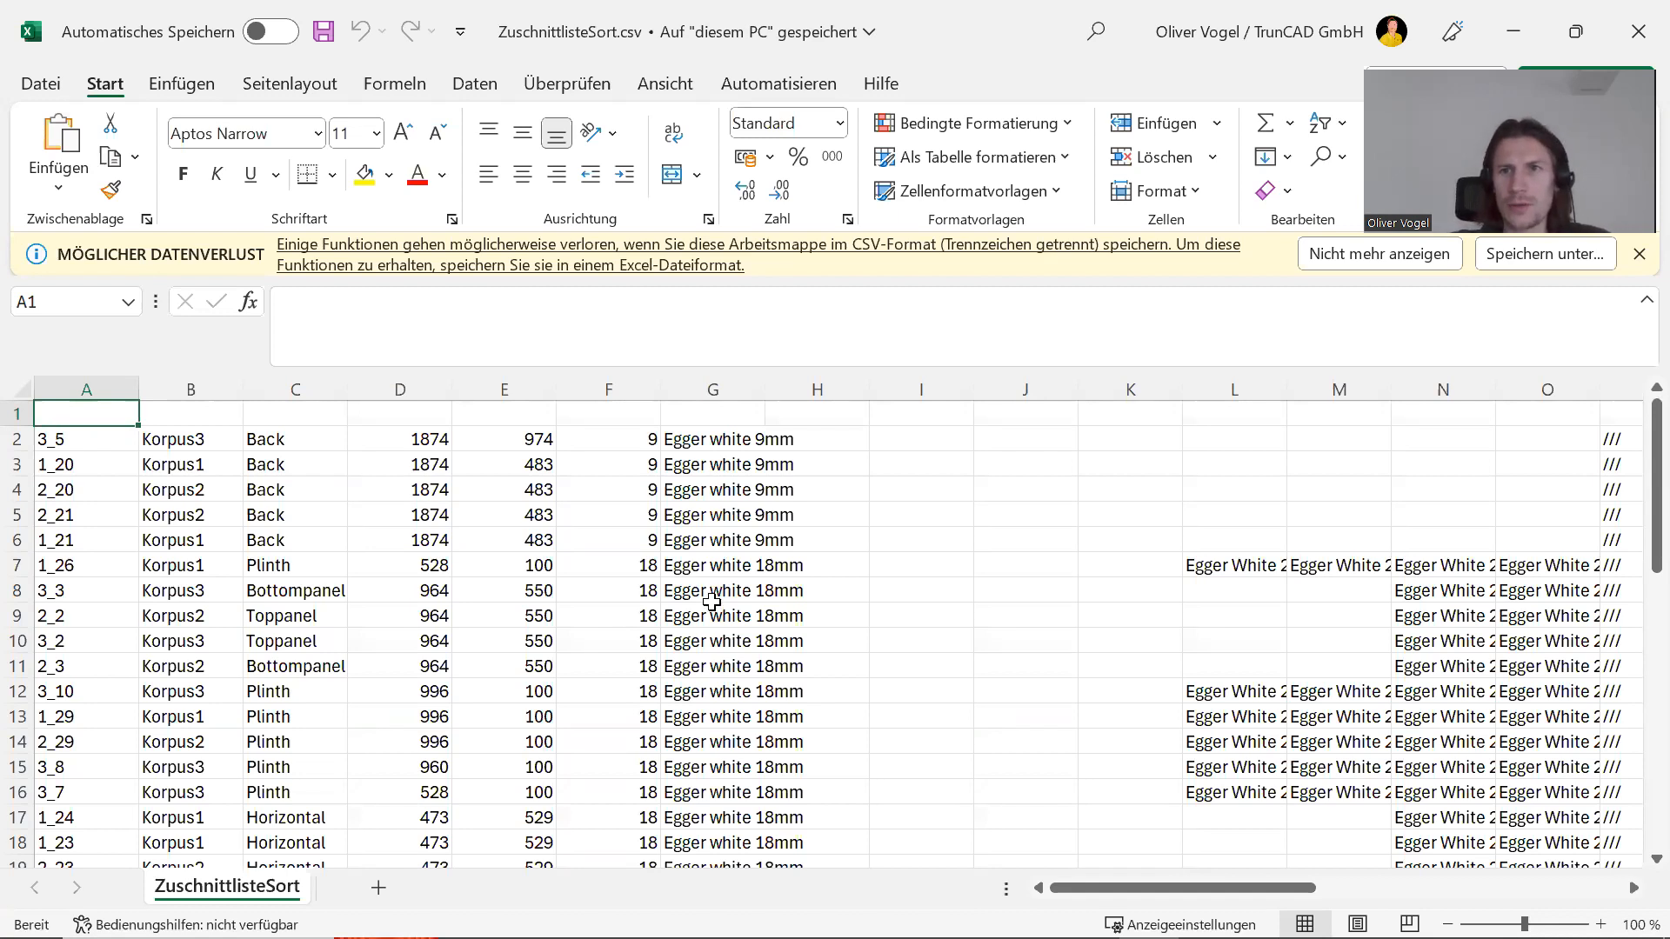
click(1511, 35)
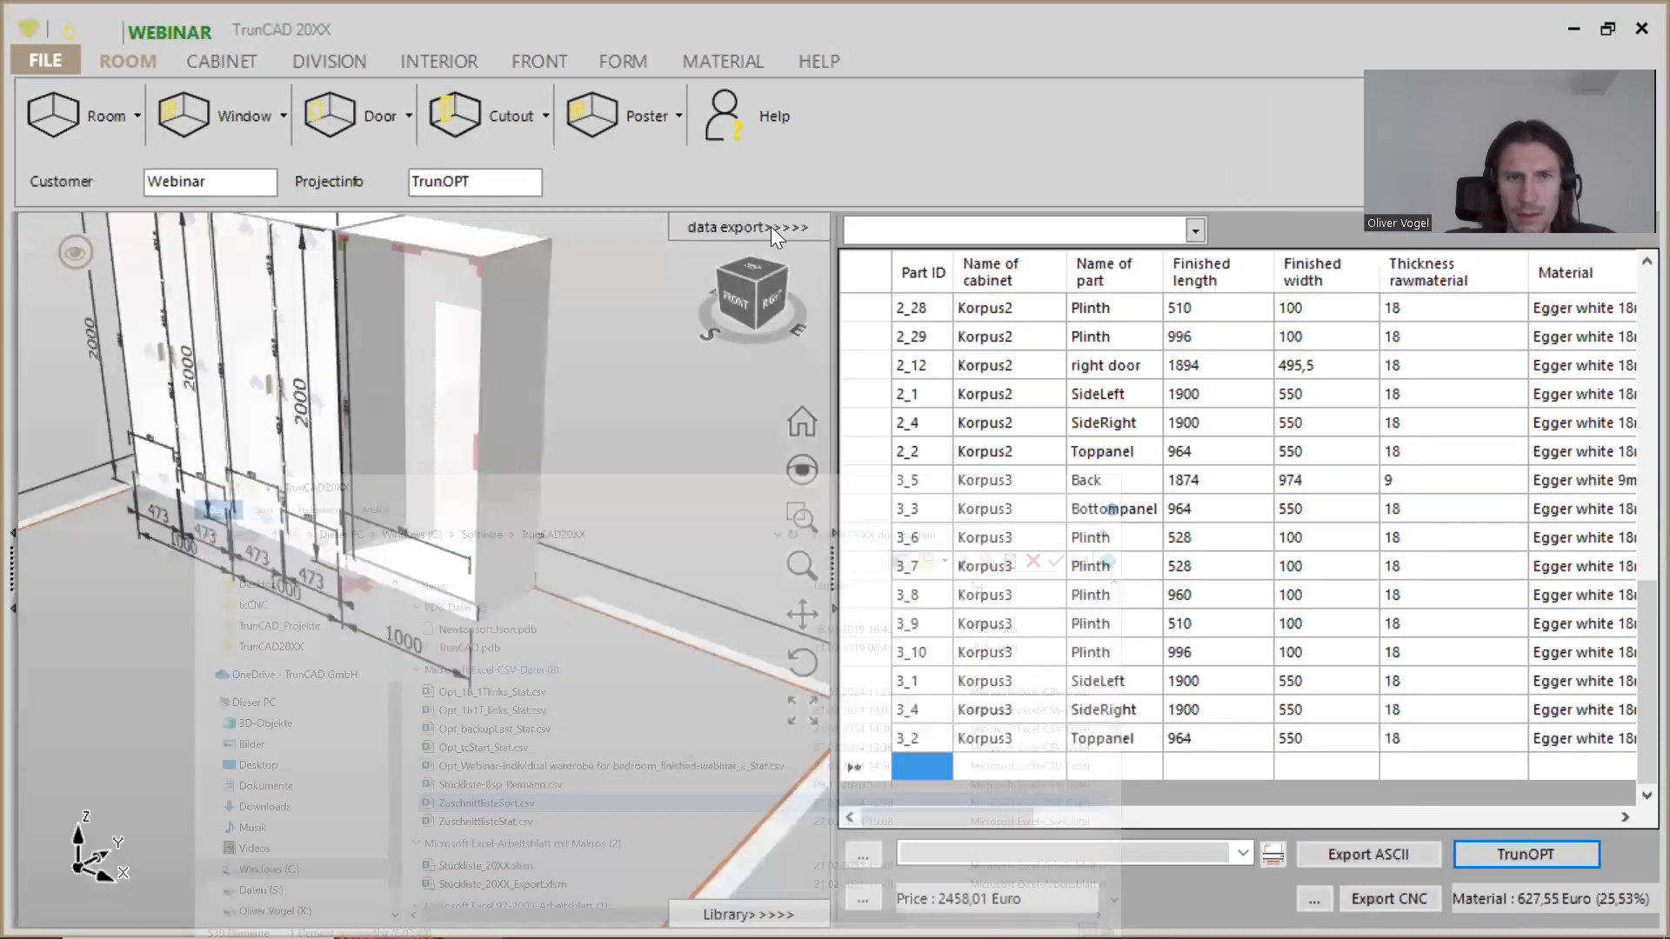
click(771, 227)
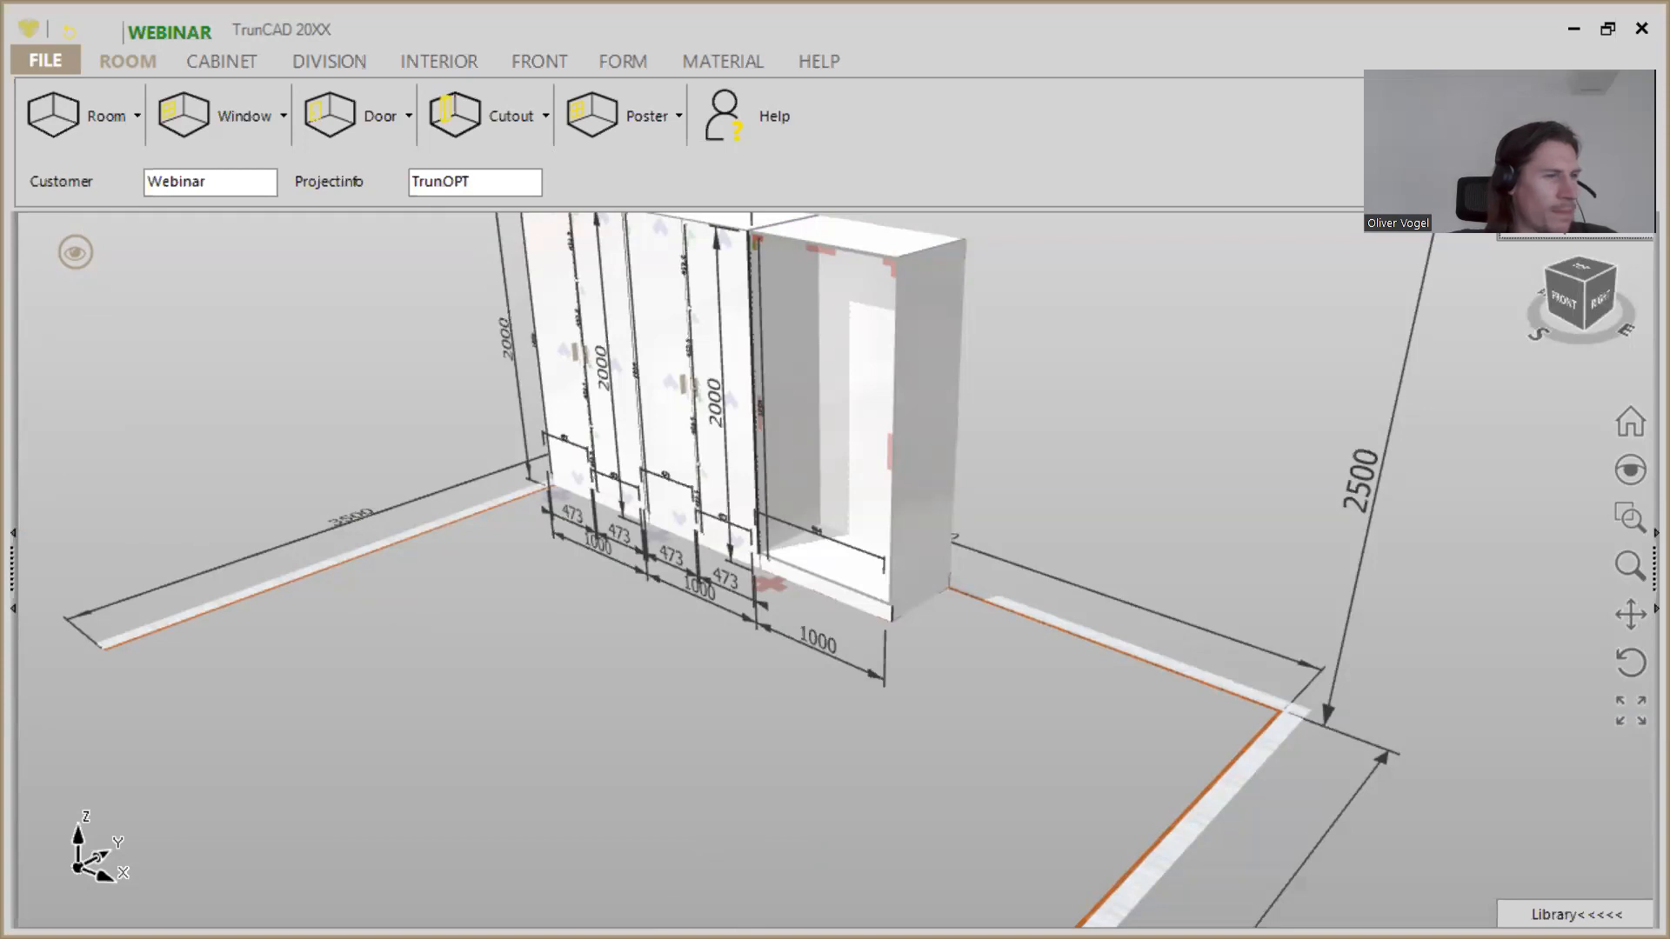
Step: Switch to the browser's TrunCAD Starter Webinars page and locate the webinar on TrunOPT setting of panel optimisation and labels
key(alt+Tab)
click(930, 5)
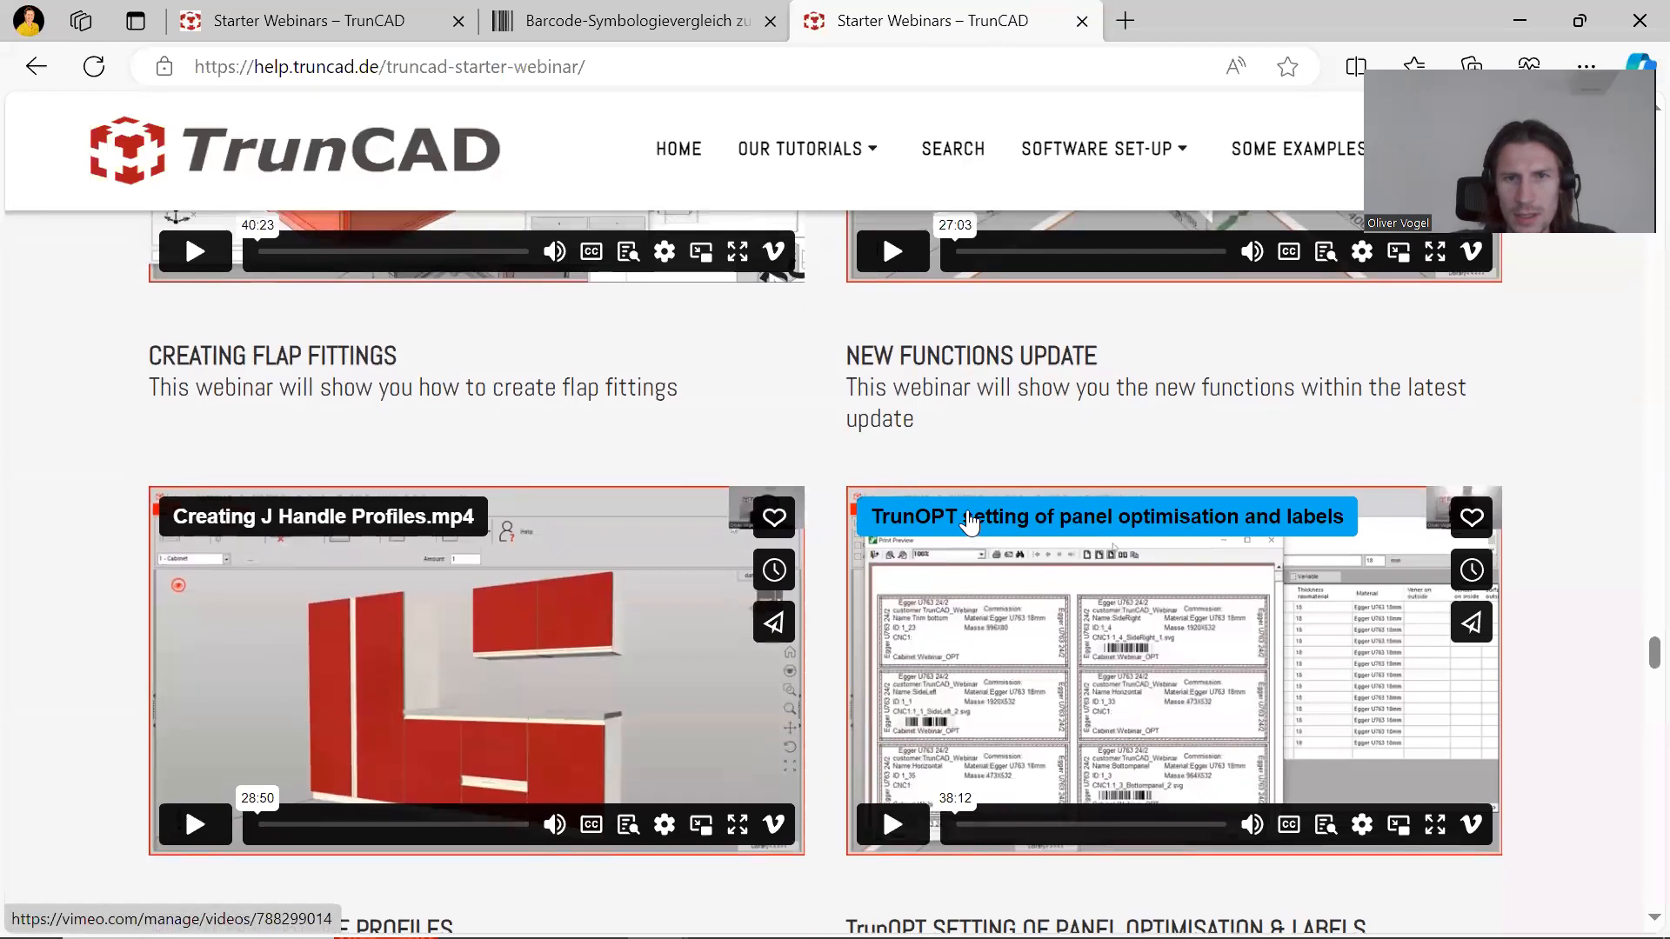
scroll(976, 531, up, 6)
scroll(977, 521, down, 7)
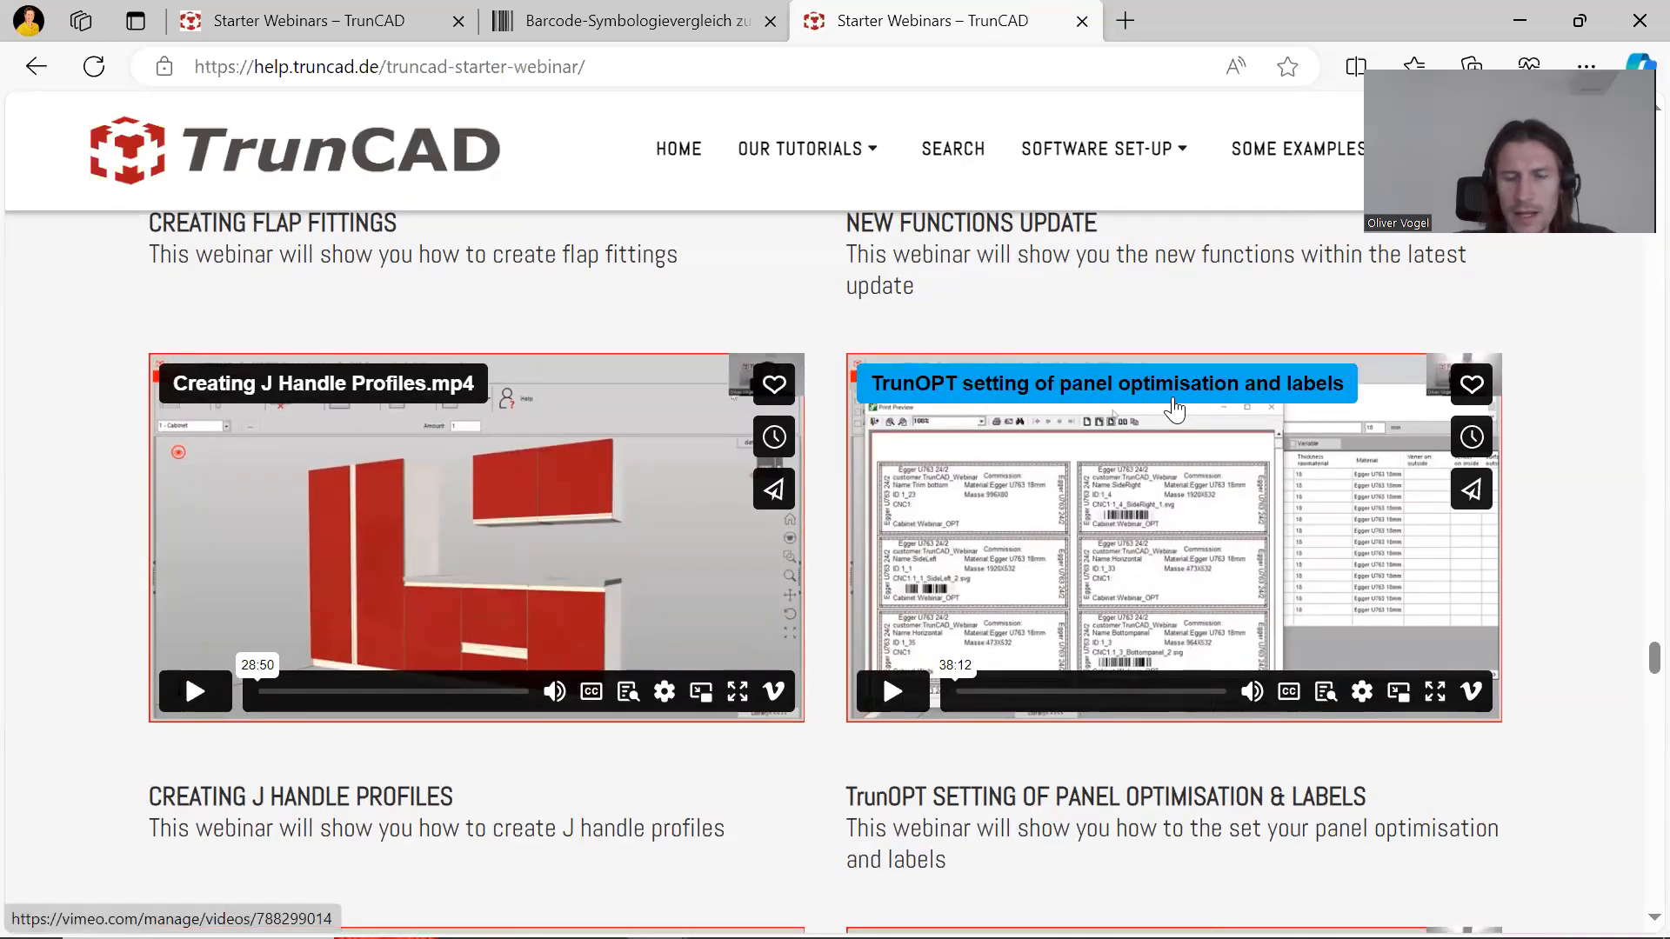
Step: Open the TrunOPT panel optimisation and labels webinar on Vimeo, dismiss the translation offer, and pause the video at about 09:07
click(1150, 397)
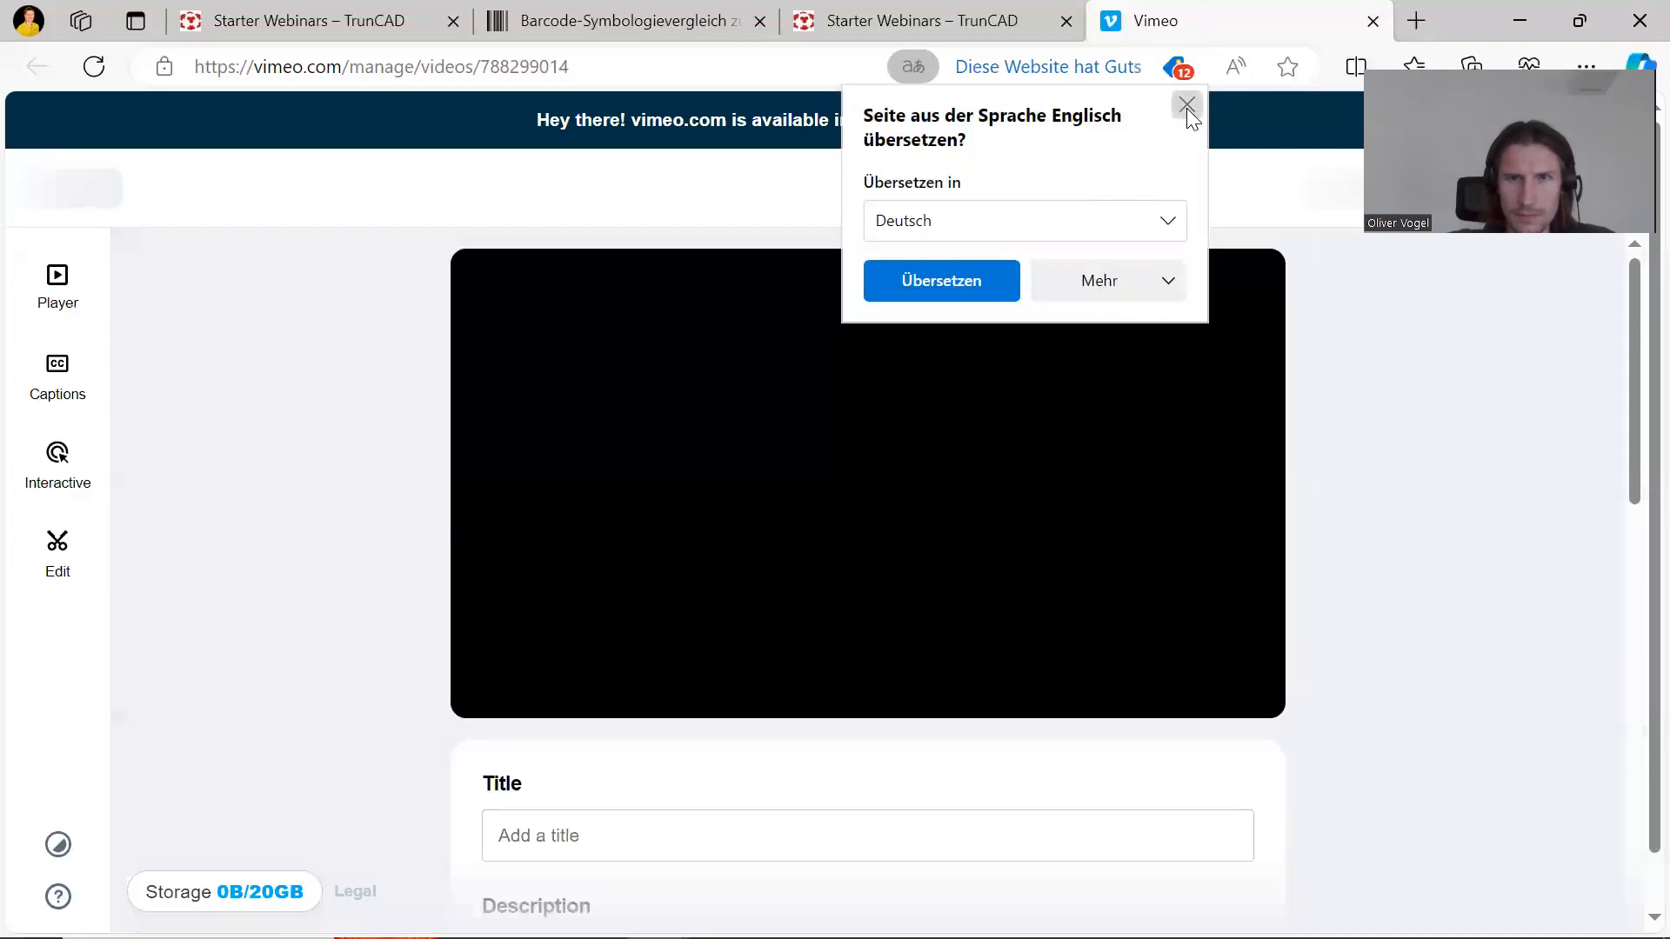
click(1186, 105)
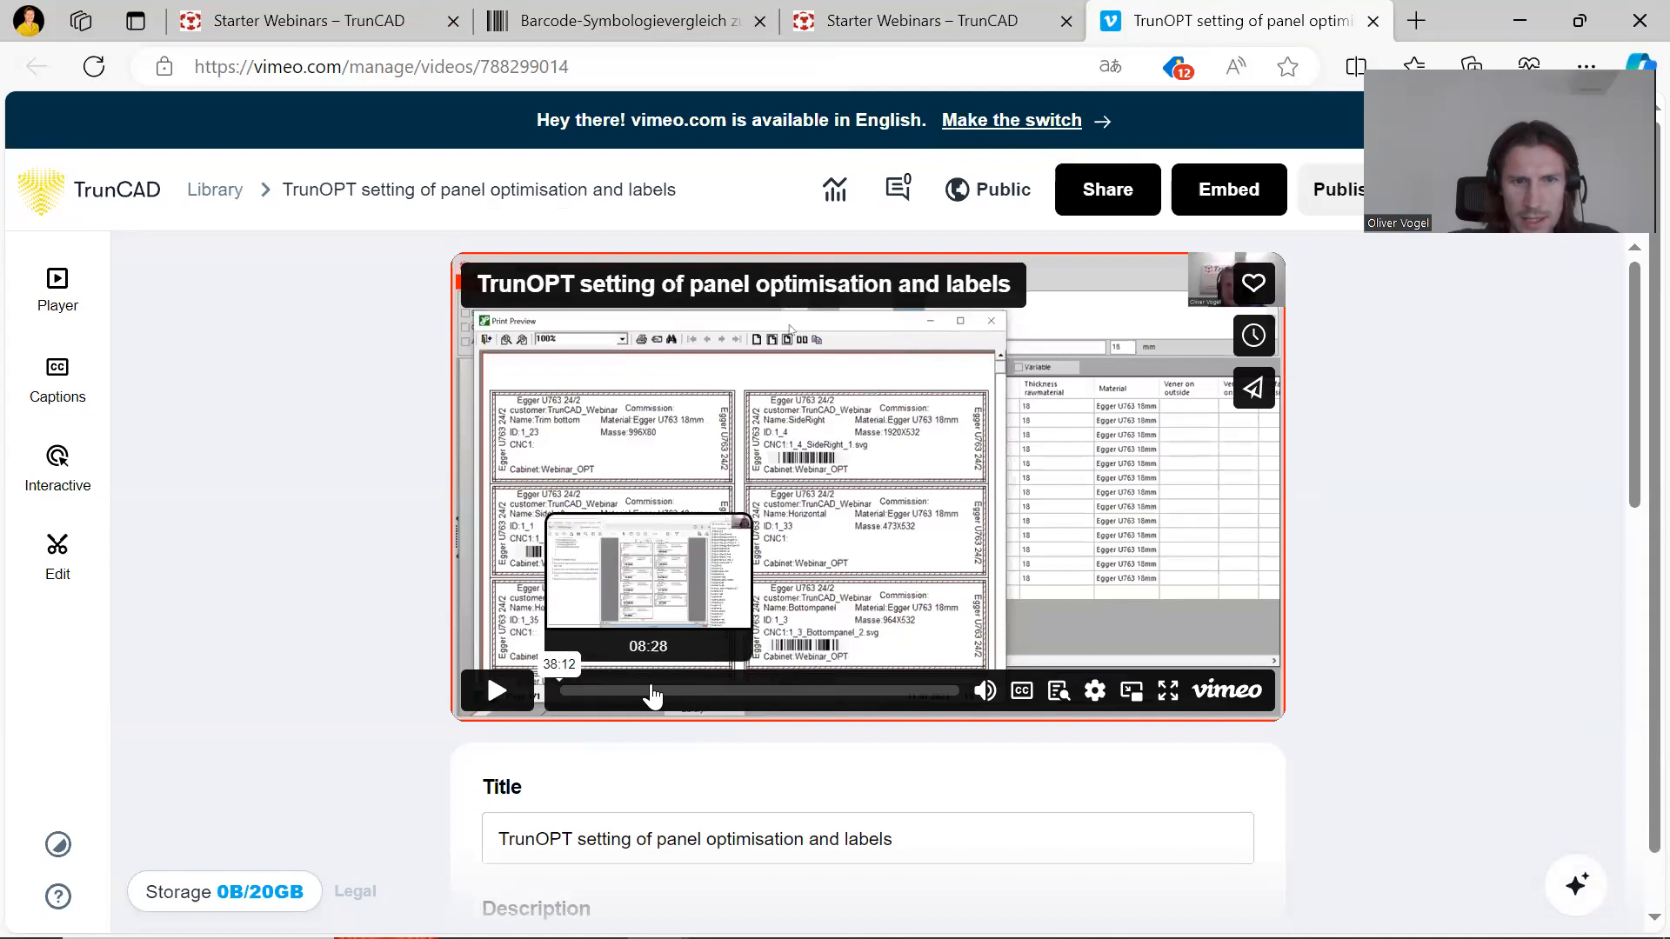
click(654, 692)
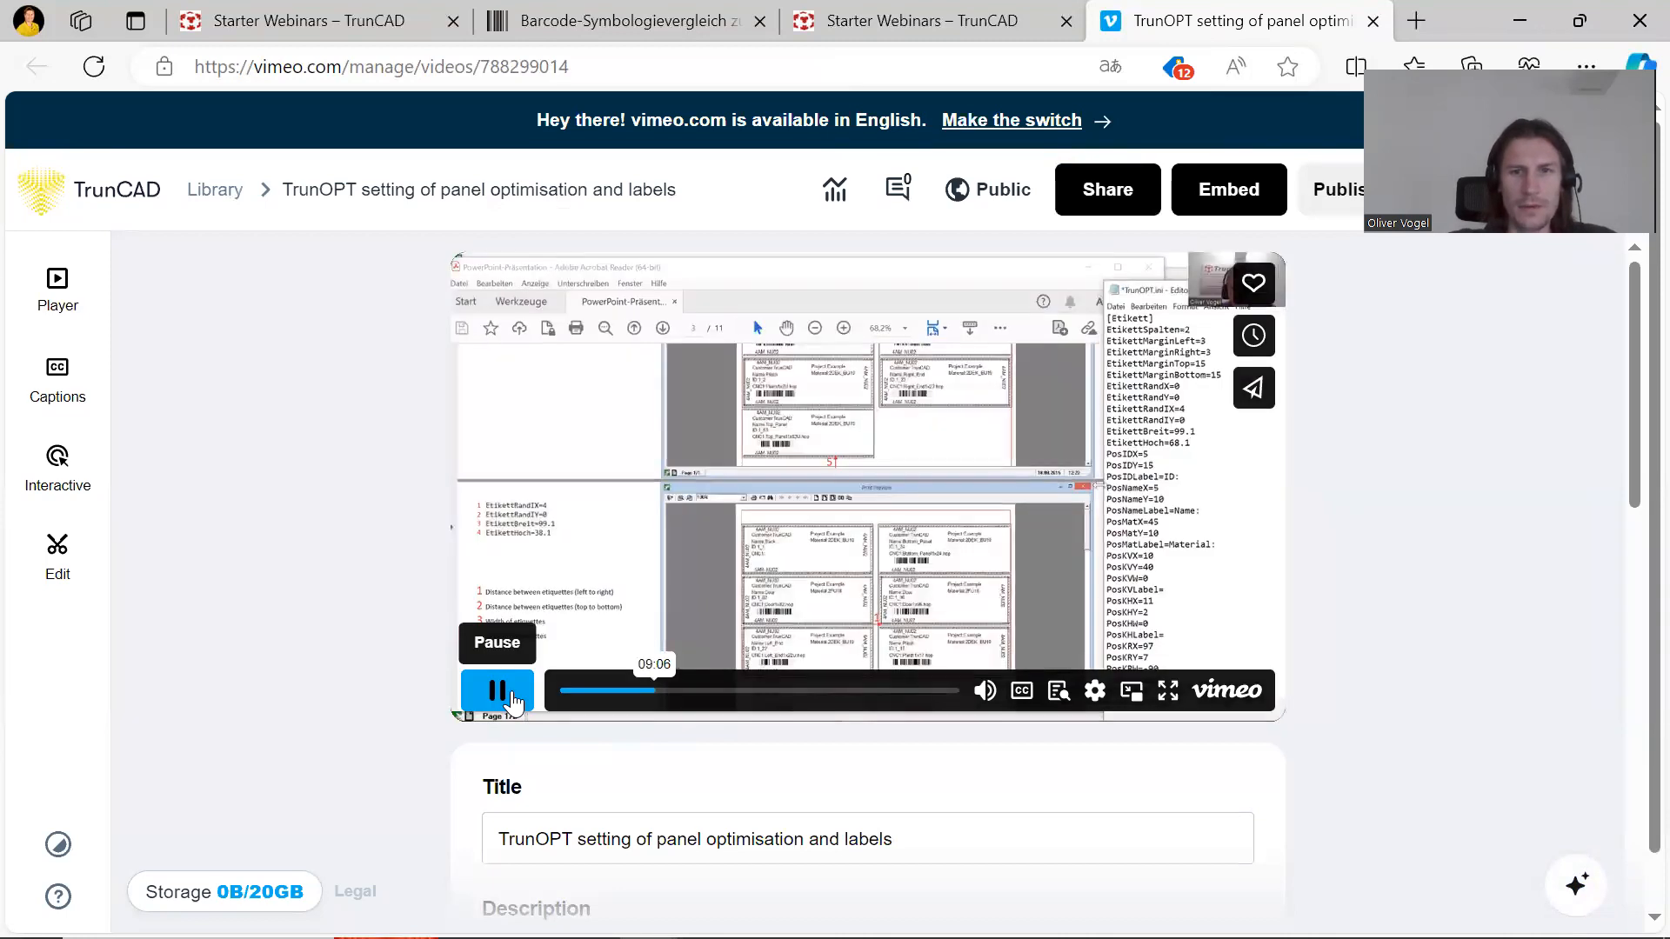
click(508, 699)
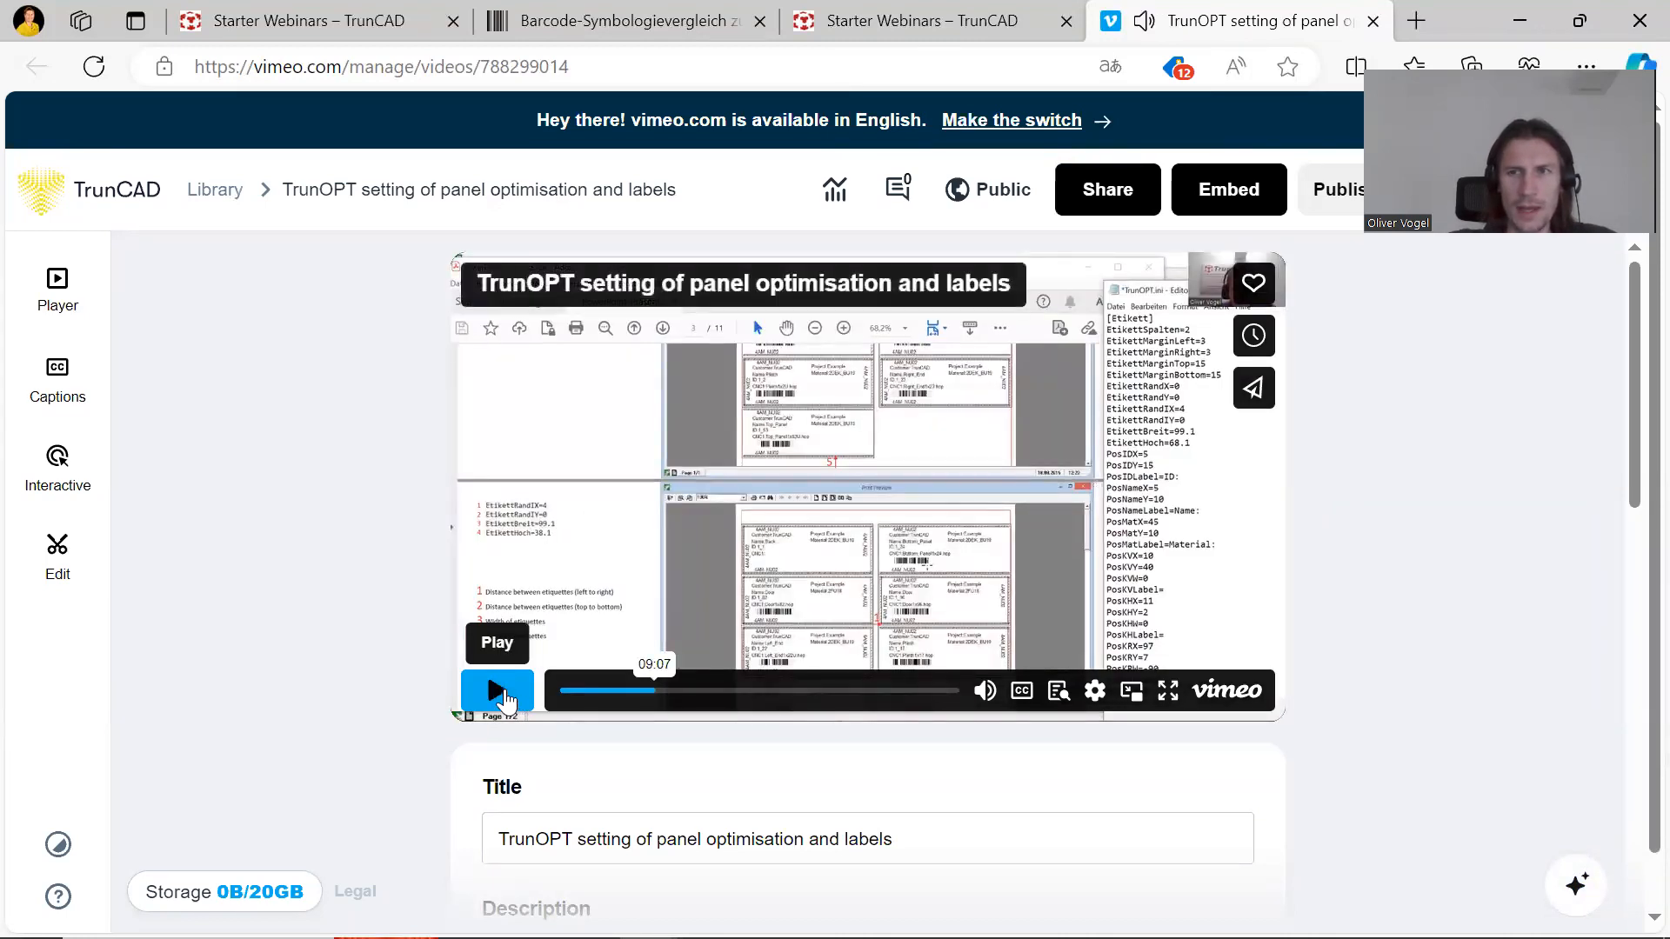